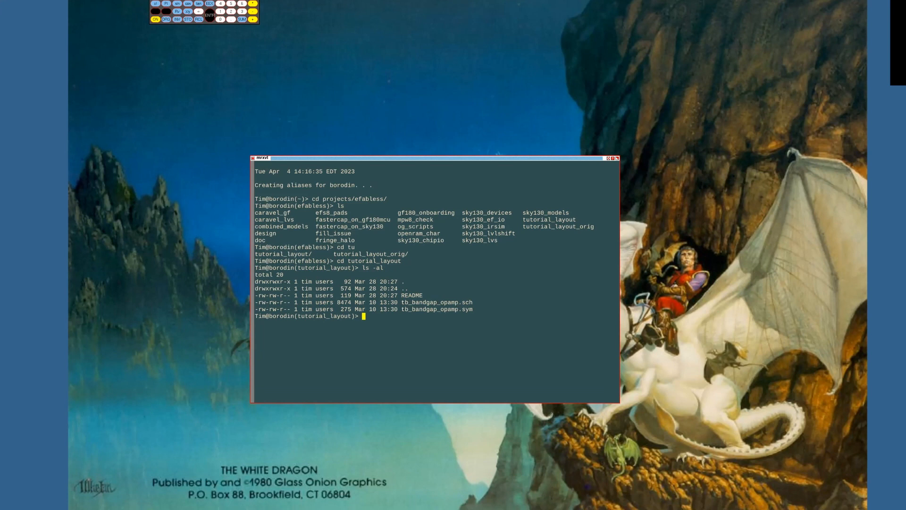
# Enlarge the terminal text by two sizes, move its window higher, and highlight tb_bandgap_opamp.sch in the file listing
pyautogui.press('shift+KP_Add')
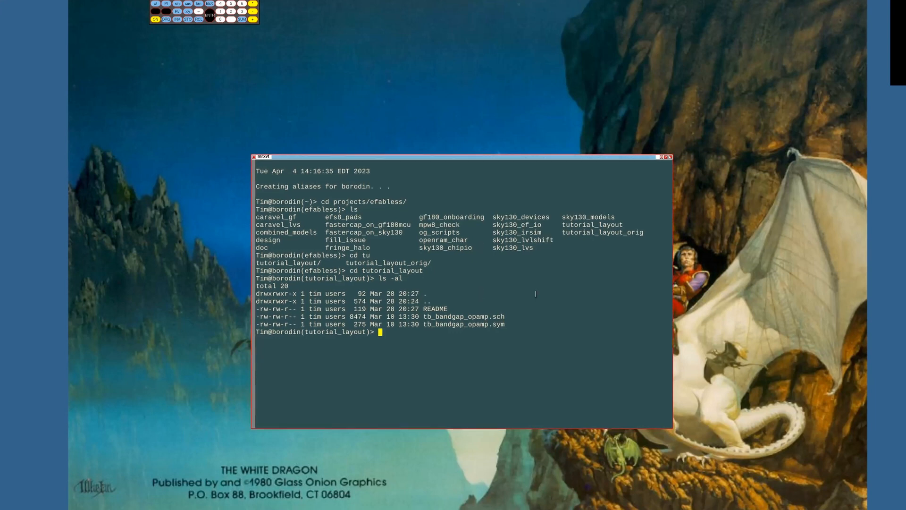
pyautogui.press('shift+KP_Add')
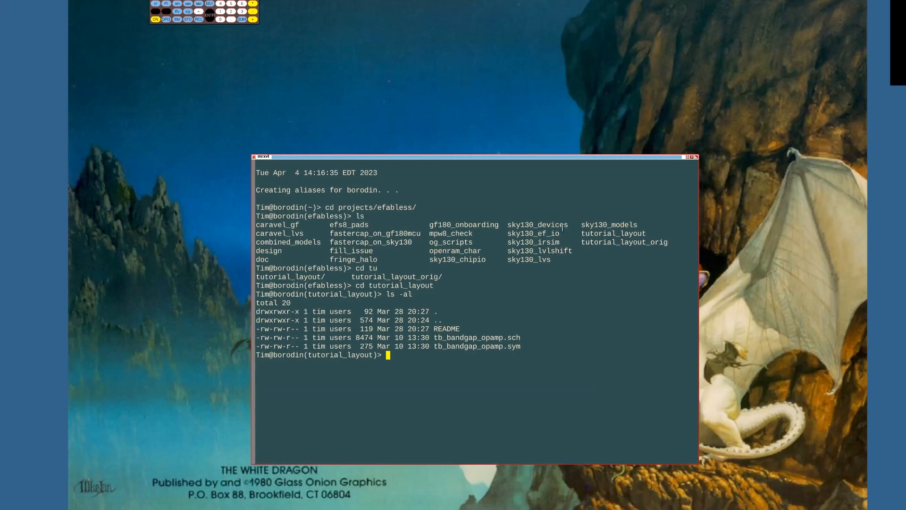
pyautogui.moveTo(530, 157); pyautogui.dragTo(515, 122)
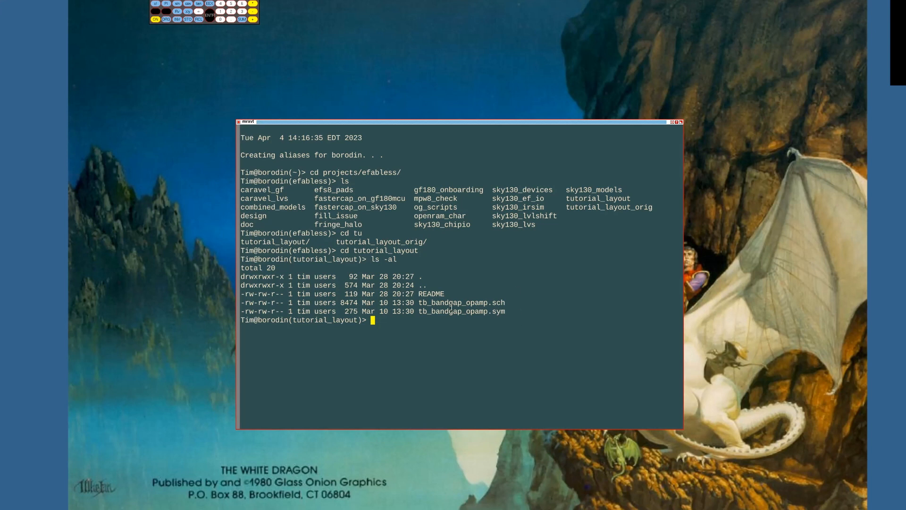
pyautogui.moveTo(420, 303); pyautogui.dragTo(605, 303)
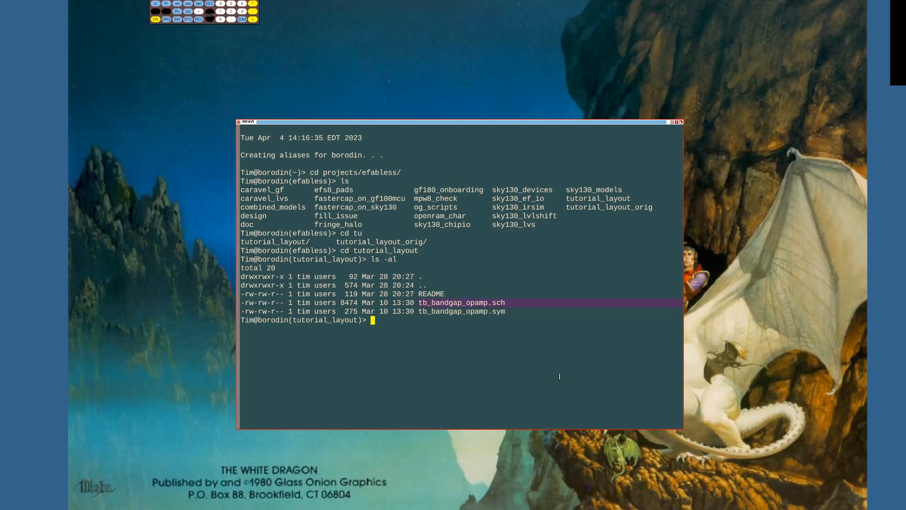
# Begin a vi command at the prompt with the path /usr/share/pdk/sky130, listing the available PDK variants
pyautogui.write('vi /usr/')
pyautogui.write('sk')
pyautogui.press('BackSpace')
pyautogui.press('BackSpace')
pyautogui.write('share/pr')
pyautogui.press('BackSpace')
pyautogui.write('dk/sk')
pyautogui.press('Tab')
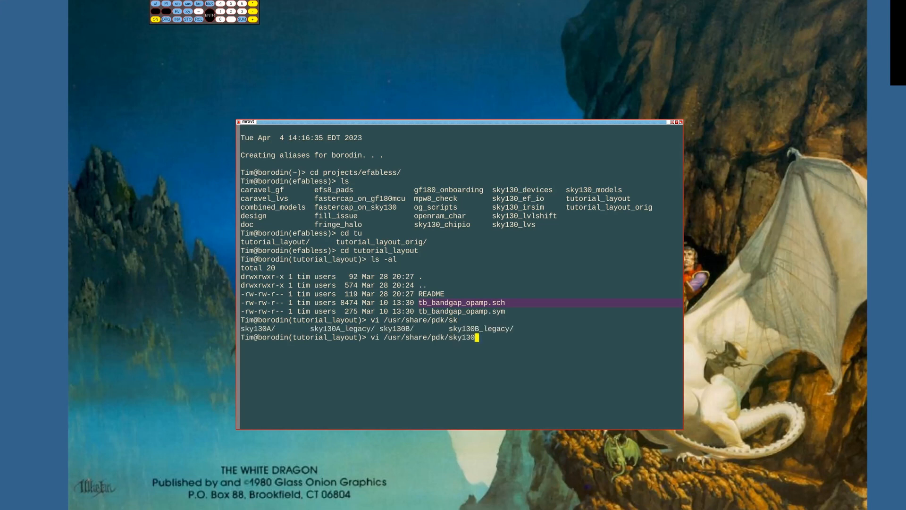
# Extend the unexecuted command's path to /usr/share/pdk/sky130A/libs.tech/xschem/xschemrc
pyautogui.write('A/libs.te')
pyautogui.press('Tab')
pyautogui.write('xs')
pyautogui.press('Tab')
pyautogui.press('Tab')
pyautogui.write('xs')
pyautogui.press('Tab')
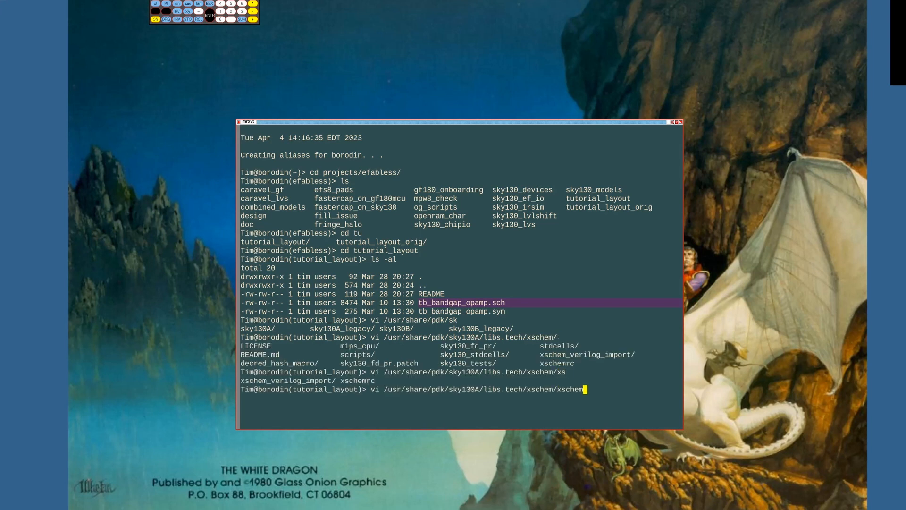
pyautogui.write('r')
pyautogui.press('Tab')
# Change the pending vi command to cp with the current directory as destination, and run it to copy xschemrc
pyautogui.press('Home')
pyautogui.press('Right')
pyautogui.press('Right')
pyautogui.press('Right')
pyautogui.press('BackSpace')
pyautogui.press('BackSpace')
pyautogui.press('BackSpace')
pyautogui.write('cp')
pyautogui.press('End')
pyautogui.write('.')
pyautogui.press('Return')
# List all files of the tutorial_layout directory in long format with ls -al
pyautogui.write('l')
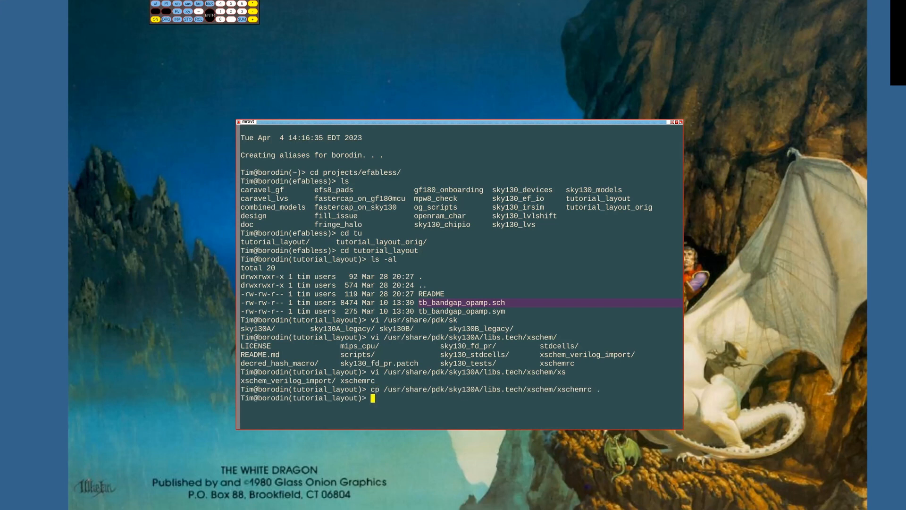
pyautogui.write('s -al')
pyautogui.press('Return')
# Launch xschem from the terminal on the schematic tb_bandgap_opamp.sch
pyautogui.write('xsc')
pyautogui.press('Tab')
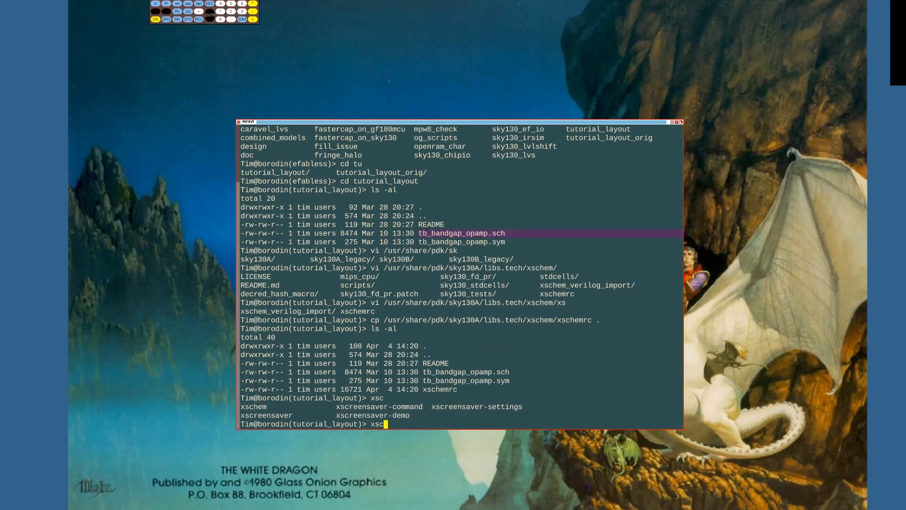
pyautogui.write('hem tb_')
pyautogui.press('Tab')
pyautogui.write('s')
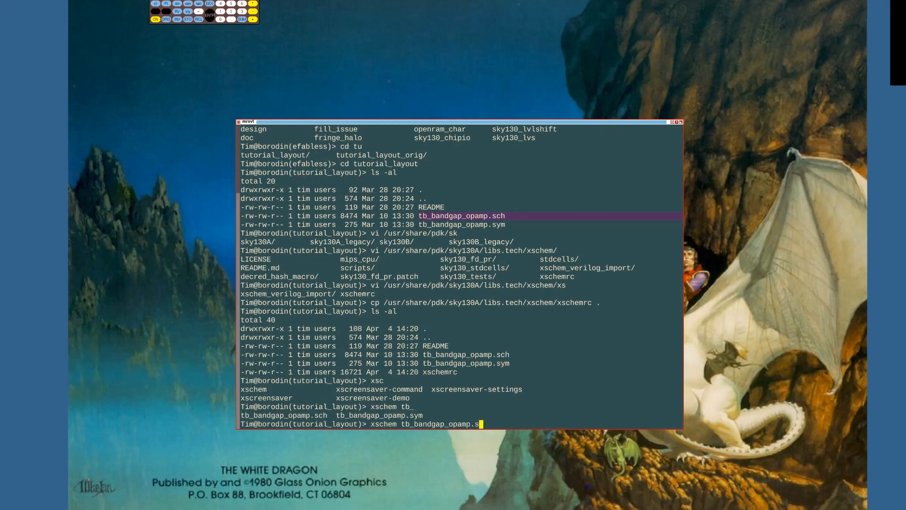
pyautogui.write('ch')
pyautogui.press('Return')
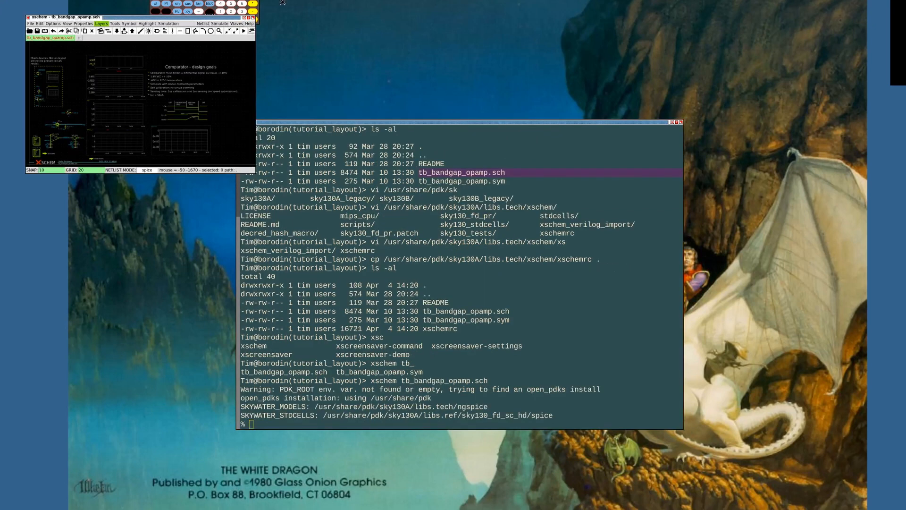
# Enlarge the xschem window, fit the whole testbench schematic in view, and move the window toward the screen centre
pyautogui.moveTo(256, 20); pyautogui.dragTo(709, 464)
pyautogui.scroll(2, 410, 262)
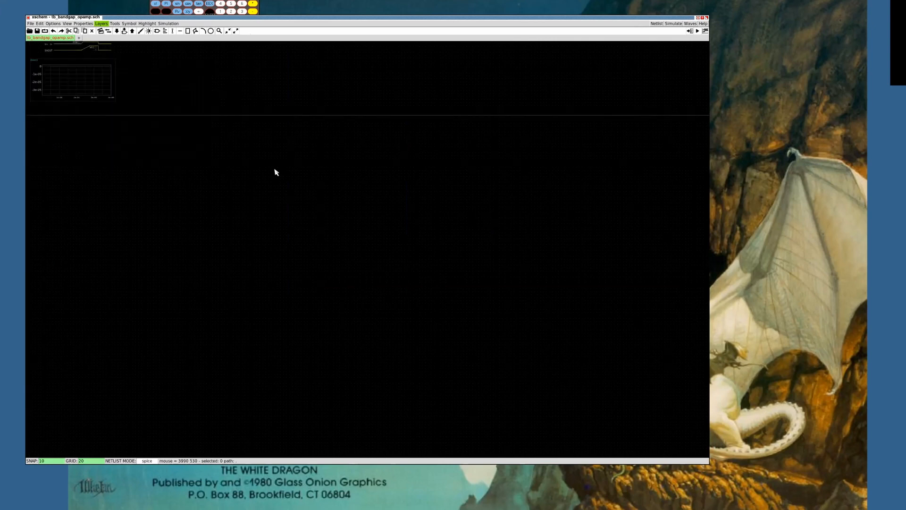
pyautogui.moveTo(276, 172); pyautogui.dragTo(443, 265, button='middle')
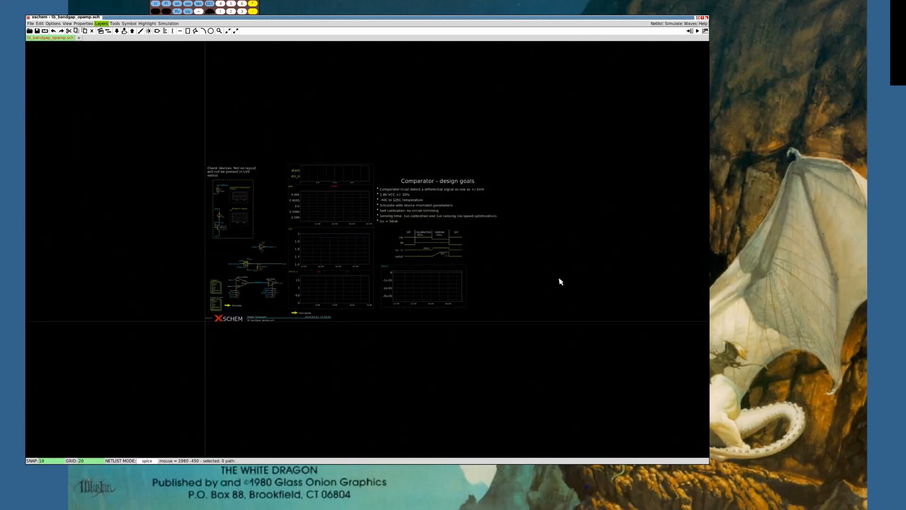
pyautogui.scroll(3, 558, 278)
pyautogui.scroll(1, 613, 302)
pyautogui.moveTo(106, 49); pyautogui.dragTo(219, 83, button='middle')
pyautogui.moveTo(163, 55); pyautogui.dragTo(213, 74, button='middle')
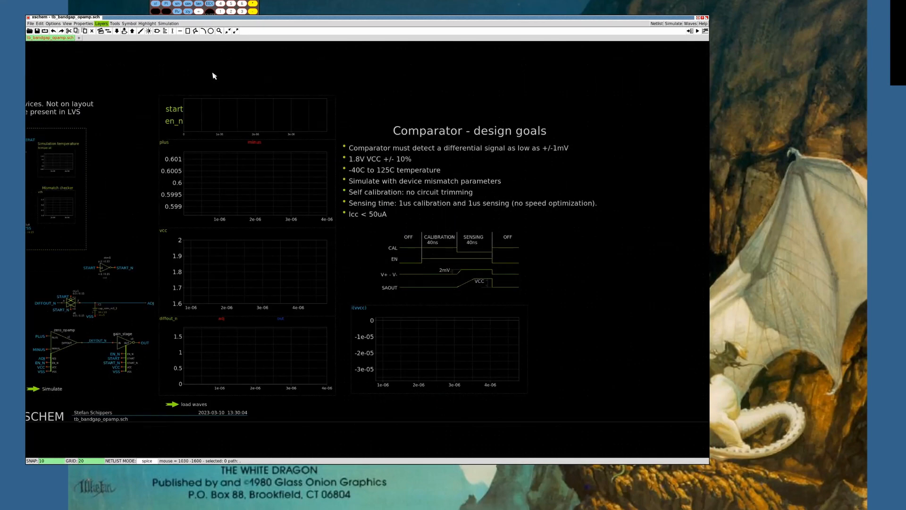
pyautogui.moveTo(306, 63); pyautogui.dragTo(285, 63, button='middle')
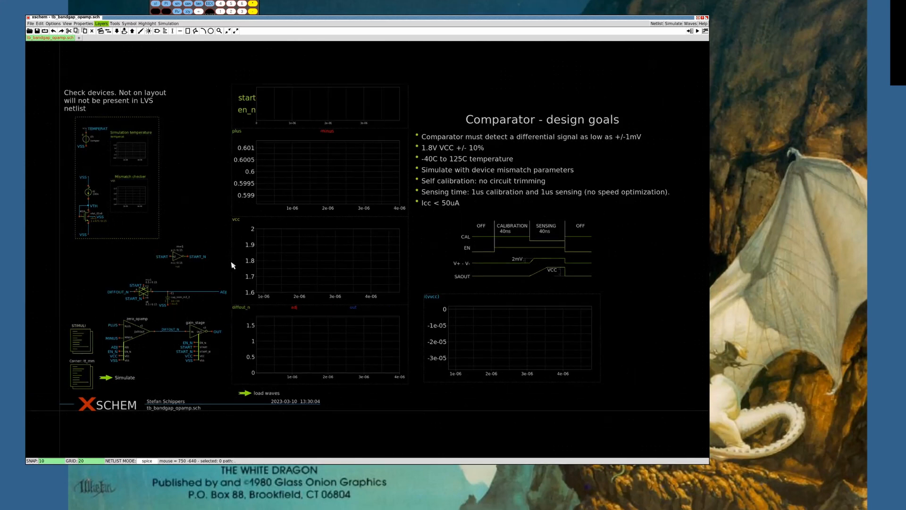
pyautogui.moveTo(312, 21); pyautogui.dragTo(425, 45)
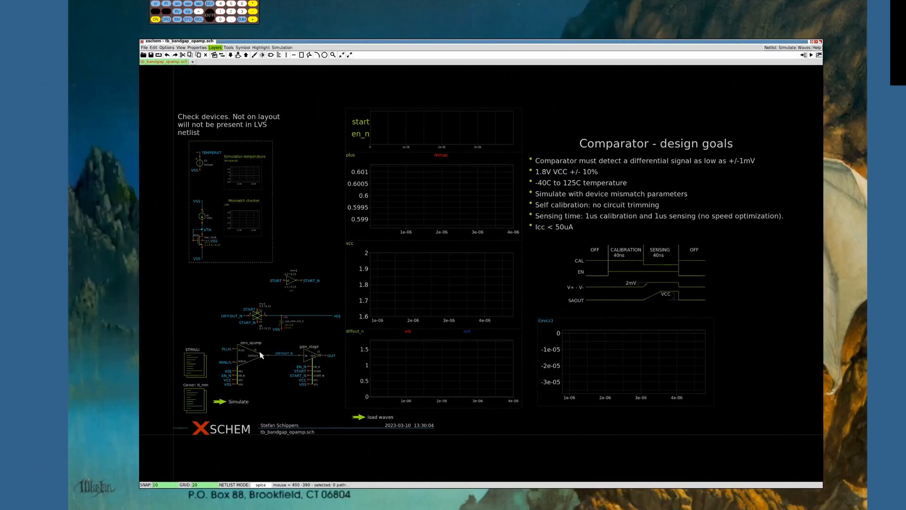
# Descend into the zero_opamp symbol to open its transistor-level schematic
pyautogui.click(246, 357)
pyautogui.press('e')
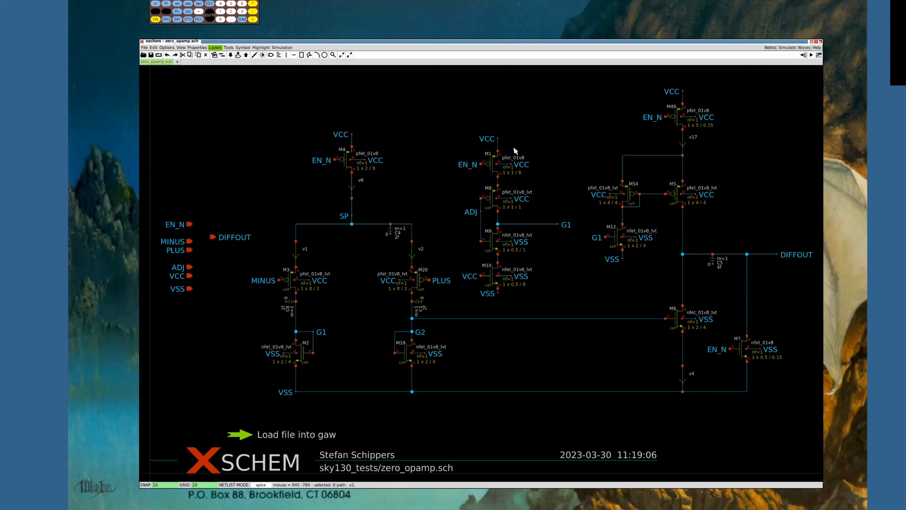
pyautogui.hotkey('ctrl', 'z')
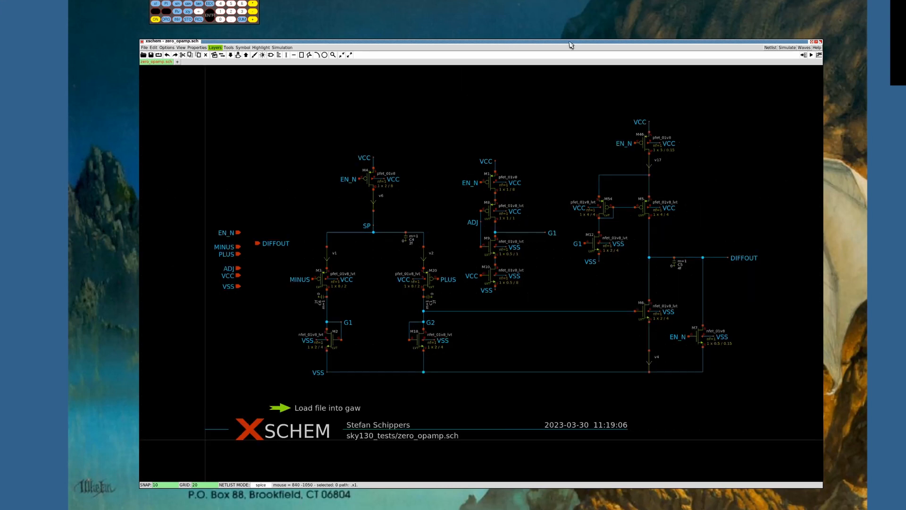
# Shrink the xschem window around the full zero_opamp schematic, and move it and the terminal aside to free desktop space
pyautogui.moveTo(822, 41); pyautogui.dragTo(585, 169)
pyautogui.press('f')
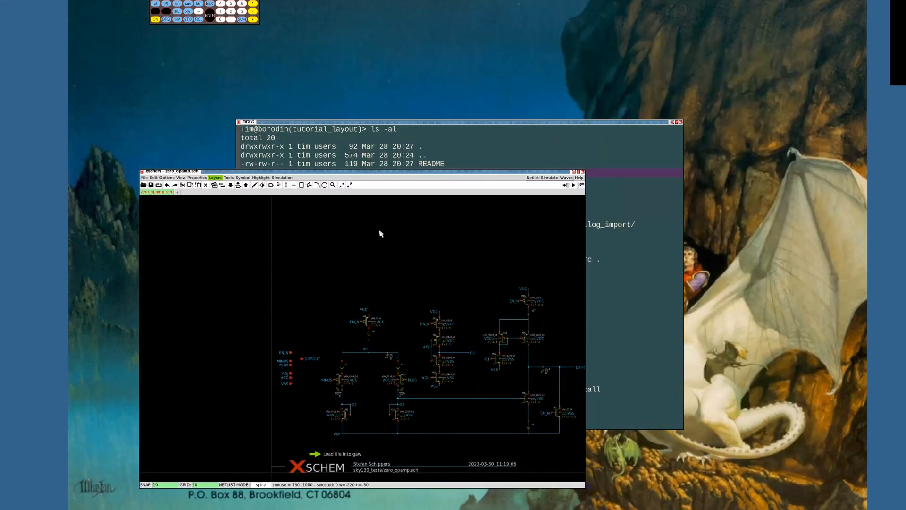
pyautogui.moveTo(380, 234); pyautogui.dragTo(333, 196, button='middle')
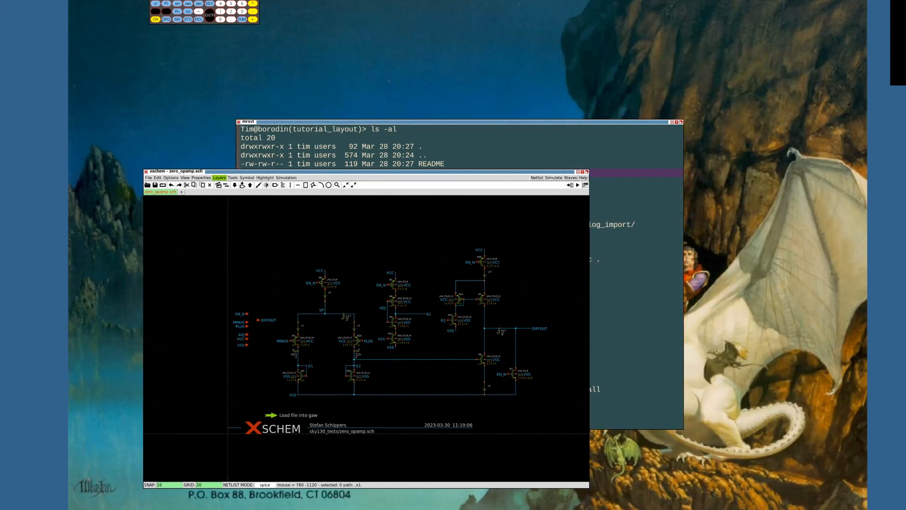
pyautogui.moveTo(379, 173); pyautogui.dragTo(725, 184)
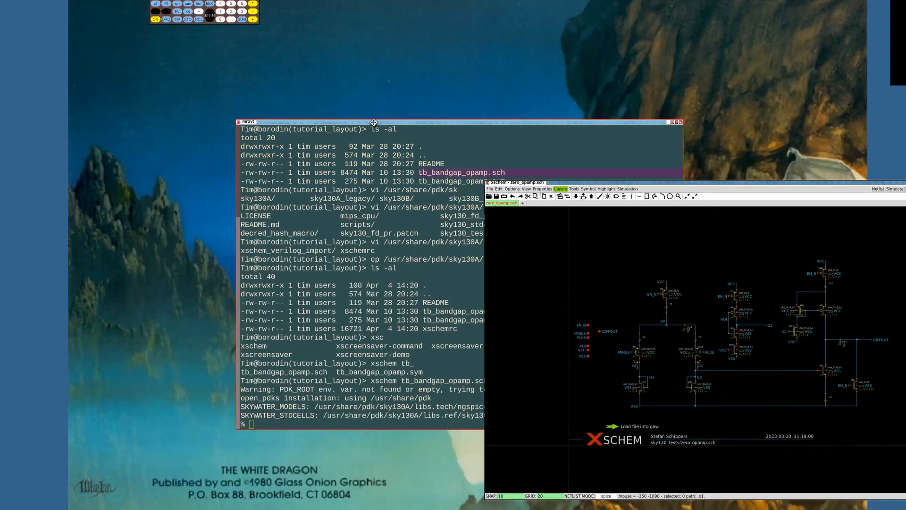
pyautogui.moveTo(372, 121); pyautogui.dragTo(563, 219)
# Open a second terminal window, enlarge its text by two sizes, and place it beside the xschem window
pyautogui.moveTo(274, 168); pyautogui.dragTo(295, 192)
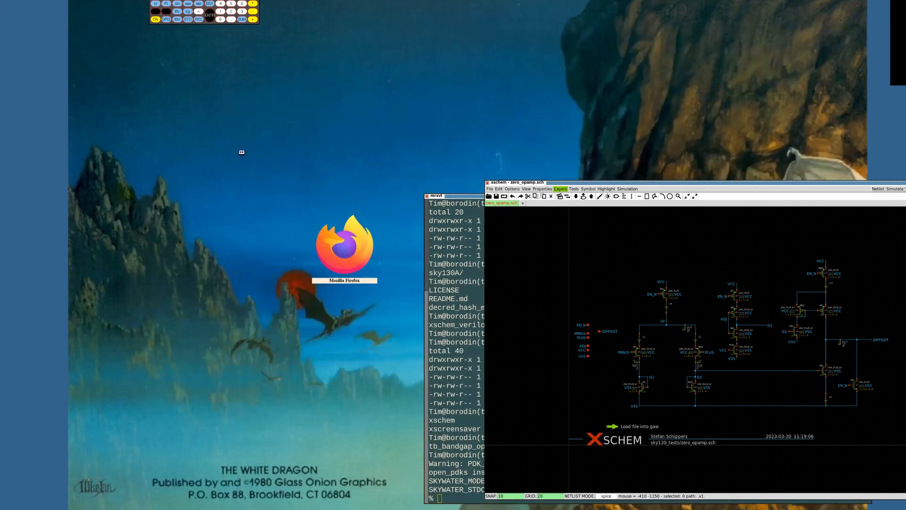
pyautogui.moveTo(240, 151); pyautogui.dragTo(240, 169)
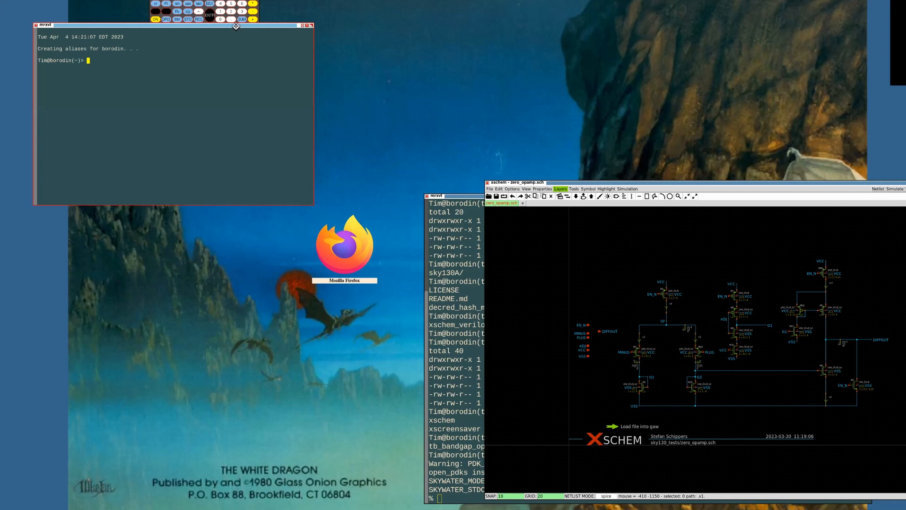
pyautogui.moveTo(236, 27); pyautogui.dragTo(303, 197)
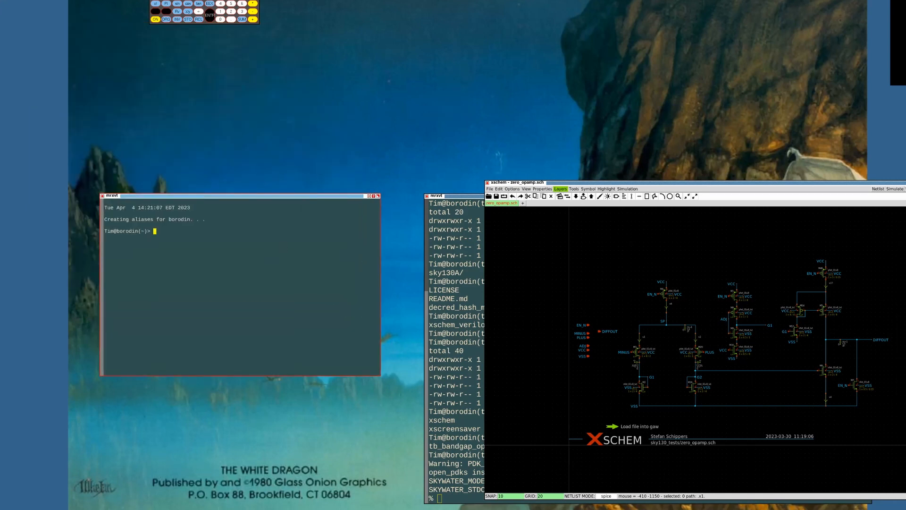
pyautogui.press('shift+KP_Add')
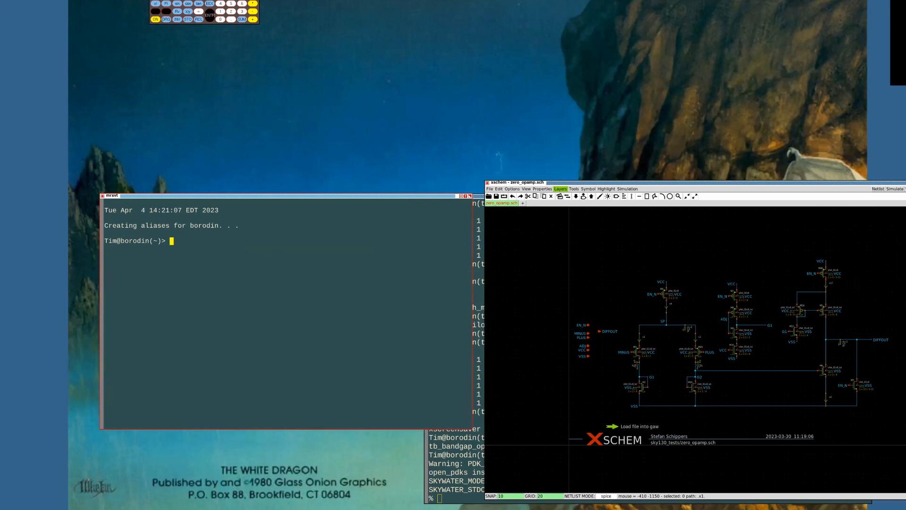
pyautogui.press('shift+KP_Add')
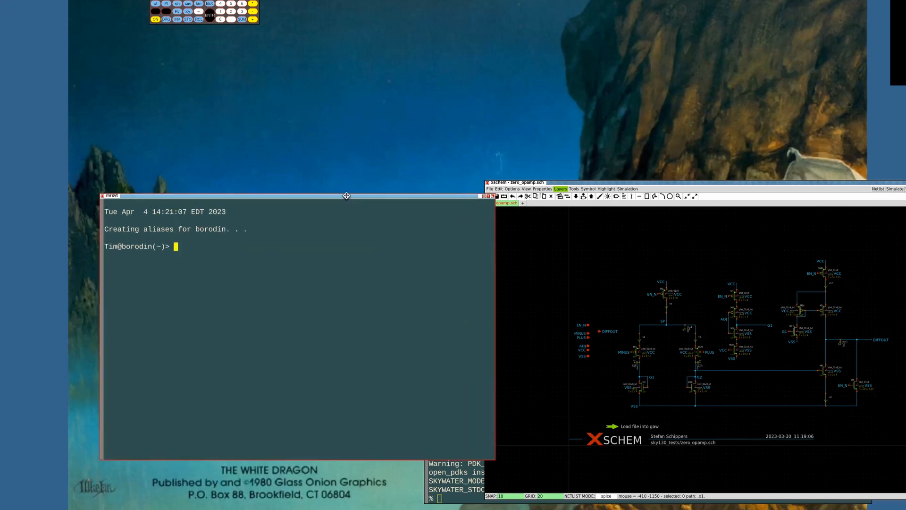
pyautogui.moveTo(344, 197); pyautogui.dragTo(273, 173)
# Change to projects/efabless/tutorial_layout in the new terminal and list its files with ls -al
pyautogui.write('cd projects/efabless/')
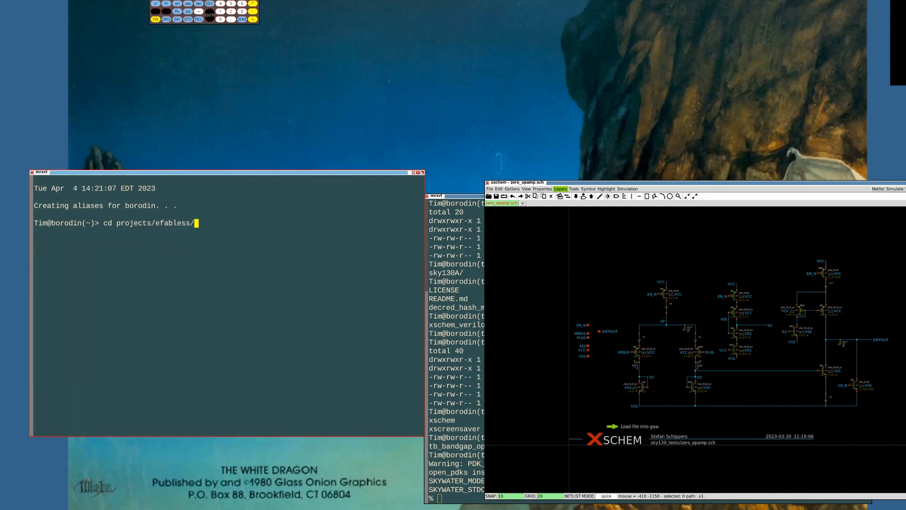
pyautogui.press('Tab')
pyautogui.write('tu')
pyautogui.press('Tab')
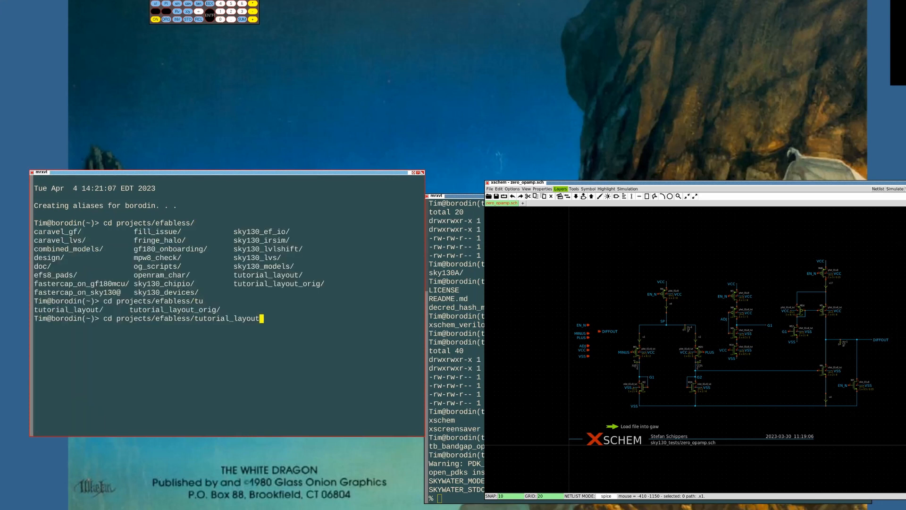
pyautogui.press('Return')
pyautogui.write('ls -al')
pyautogui.press('Return')
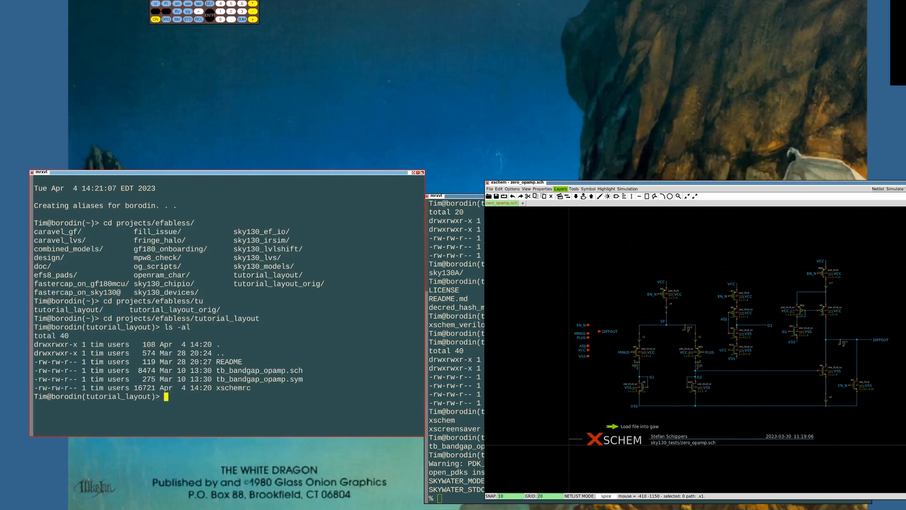
# Launch Magic with the options -d OGL and -rcfile /usr/share/pdk/sky130A/libs.tech/magic/sky130A.magicrc
pyautogui.write('magic')
pyautogui.write('-d OGL')
pyautogui.write('-rcfile /usr/share/')
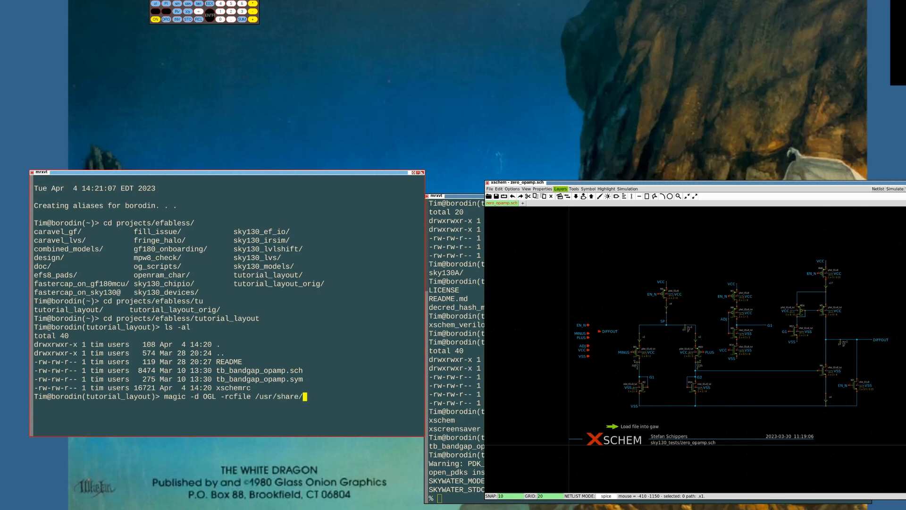
pyautogui.write('pdk/sk')
pyautogui.press('Tab')
pyautogui.write('A/lib')
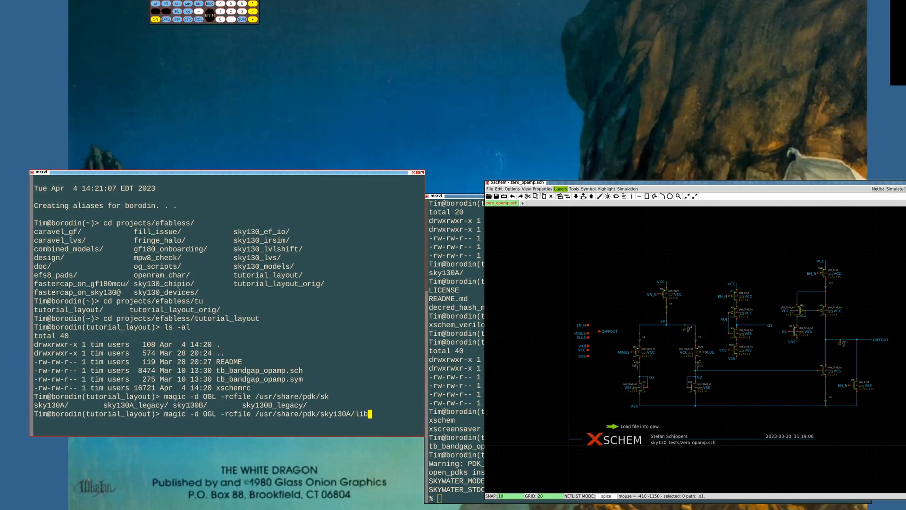
pyautogui.press('Tab')
pyautogui.write('tech/magic/')
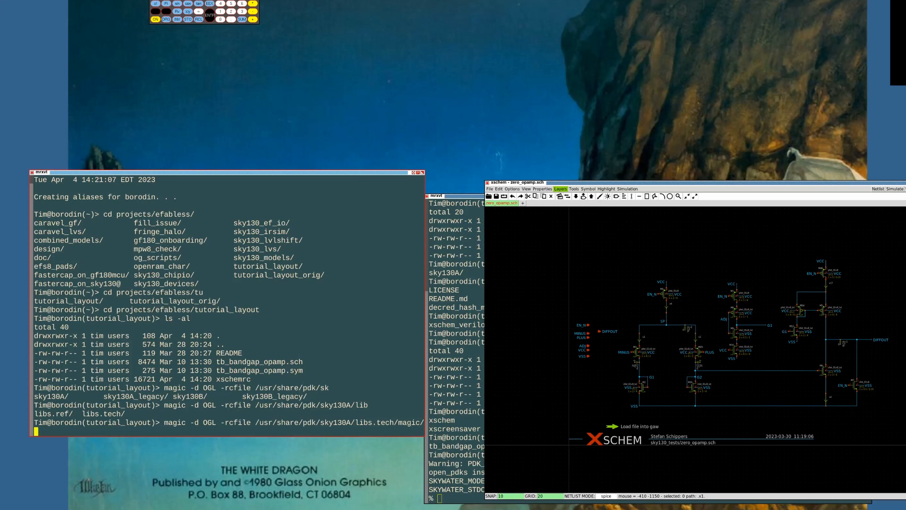
pyautogui.write('sk')
pyautogui.press('Tab')
pyautogui.write('.')
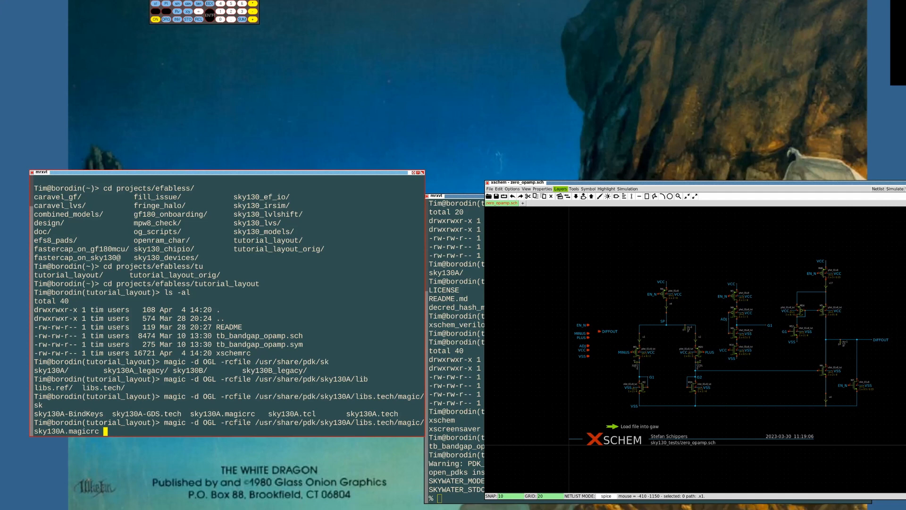
pyautogui.press('Return')
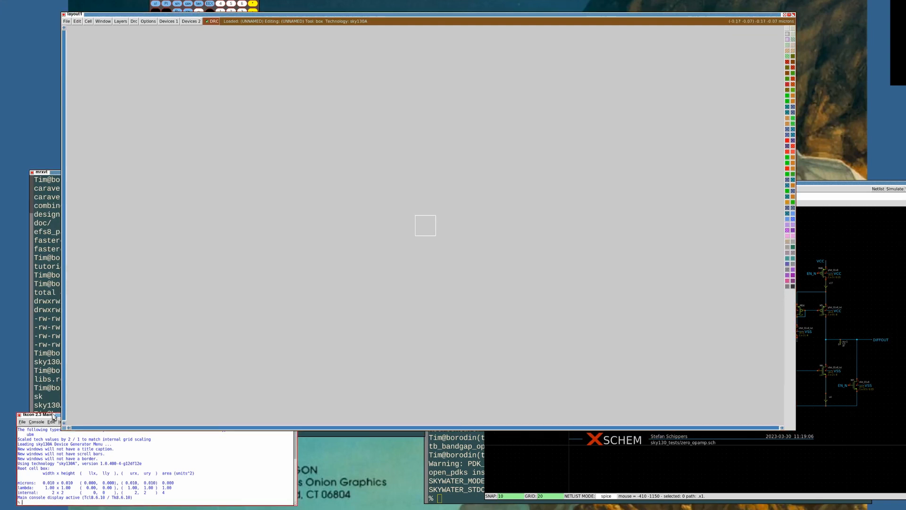
# Bring Magic's tkcon console in front of the other windows and place it fully on the desktop below the layout canvas
pyautogui.moveTo(54, 416); pyautogui.dragTo(219, 421)
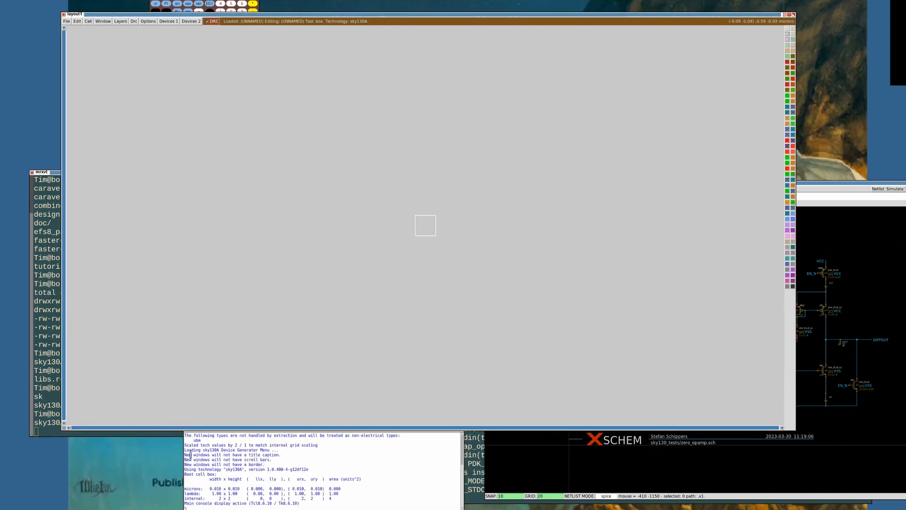
pyautogui.click(121, 460)
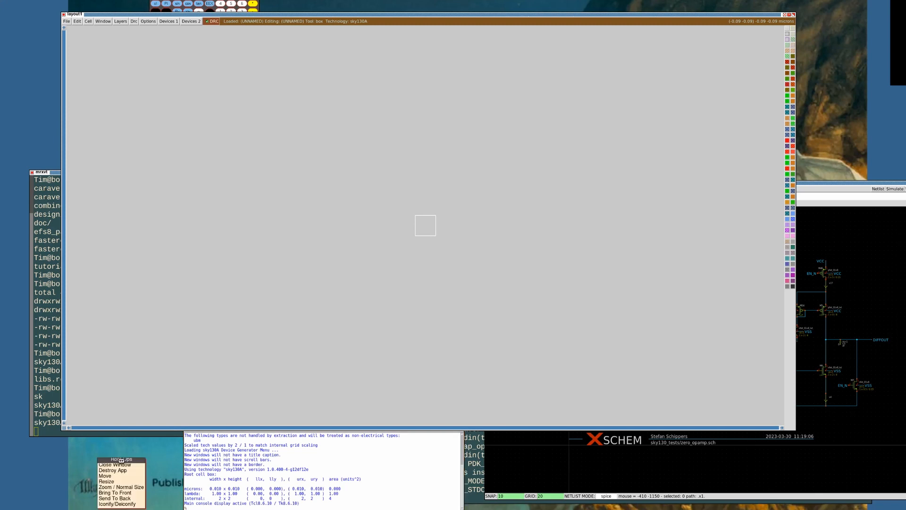
pyautogui.click(119, 492)
pyautogui.click(281, 444)
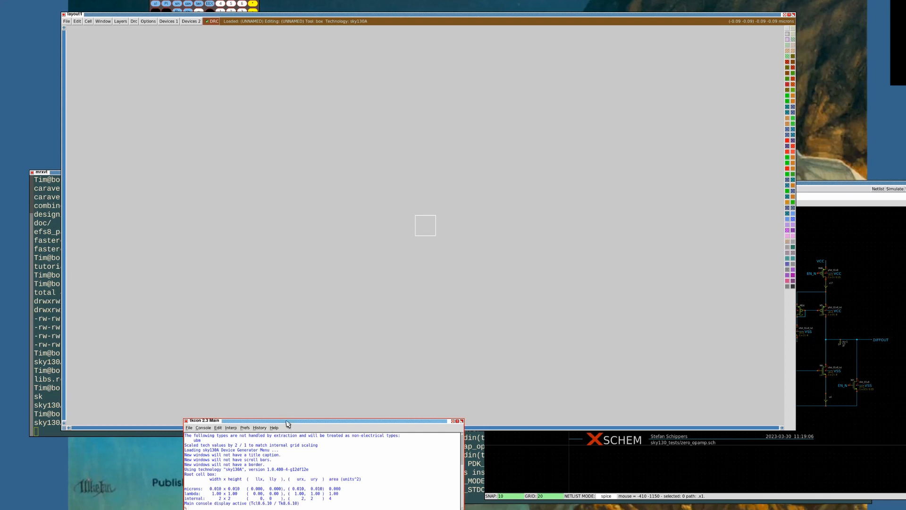
pyautogui.moveTo(288, 423); pyautogui.dragTo(238, 410)
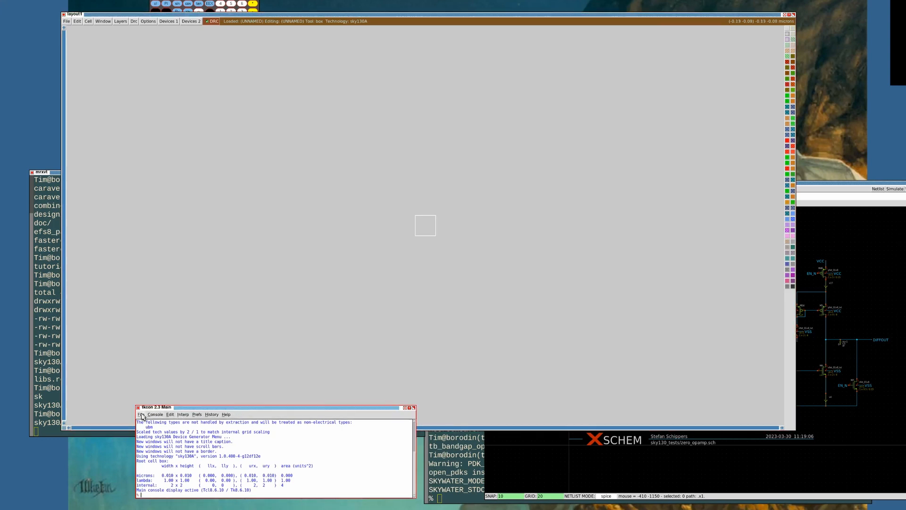
pyautogui.click(158, 414)
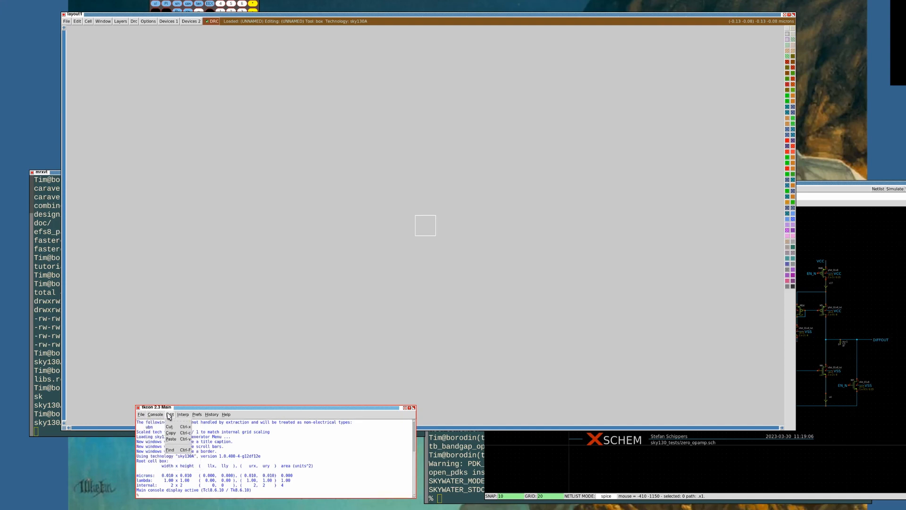
pyautogui.moveTo(201, 417)
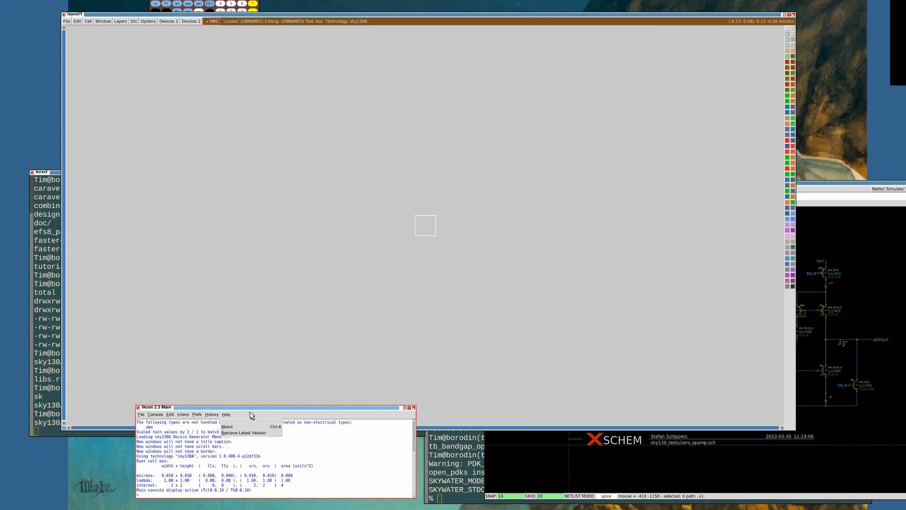
pyautogui.click(281, 411)
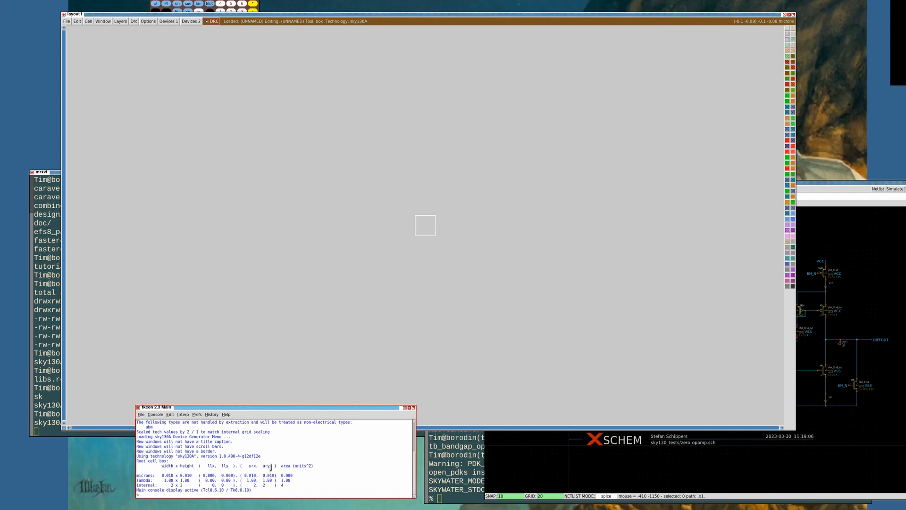
# Shift the Magic layout window aside to uncover more of the xschem window, and keep the layout window in front
pyautogui.moveTo(391, 17); pyautogui.dragTo(394, 19)
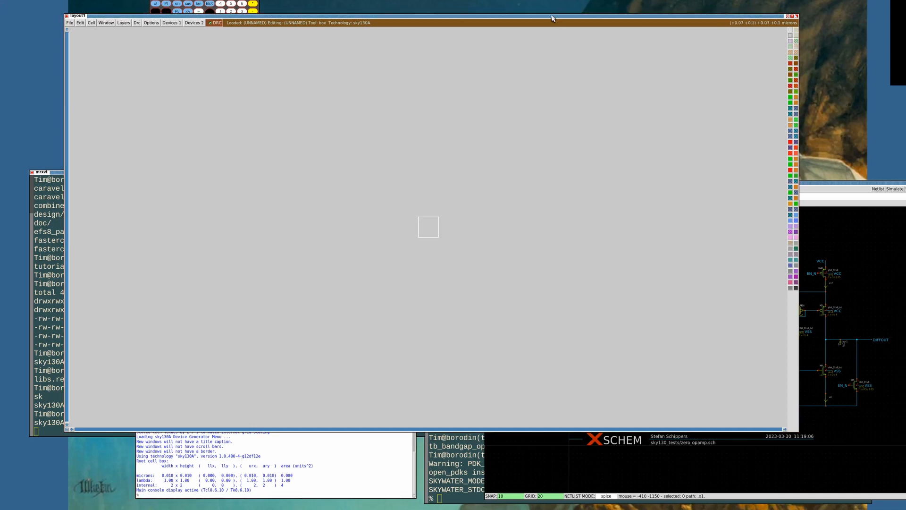
pyautogui.moveTo(537, 17); pyautogui.dragTo(484, 11)
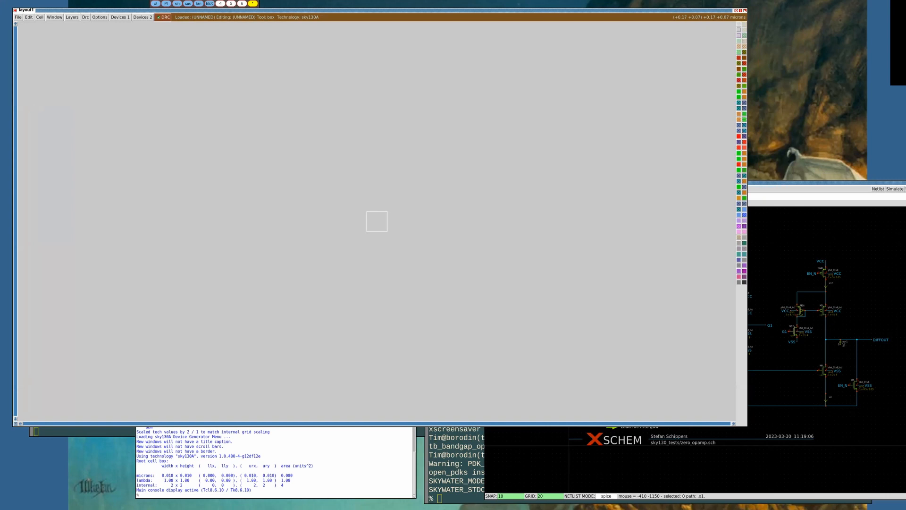
pyautogui.click(649, 253)
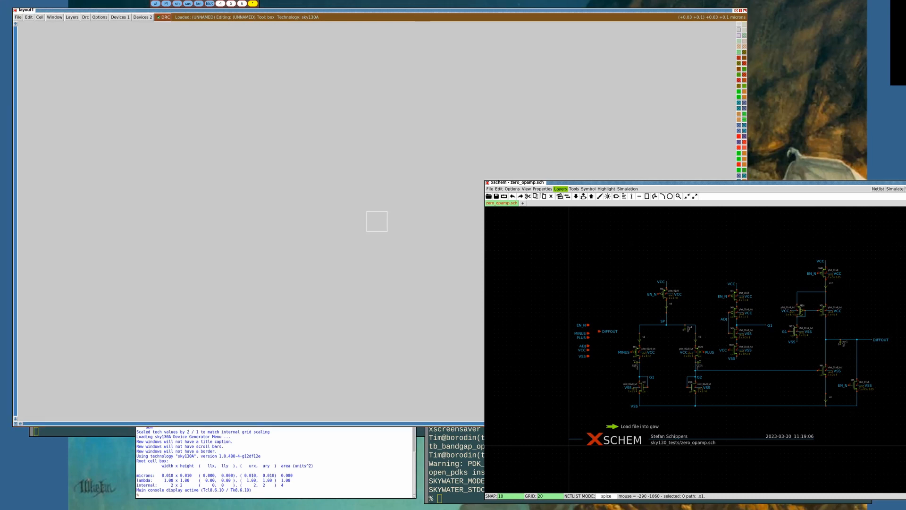
pyautogui.click(90, 13)
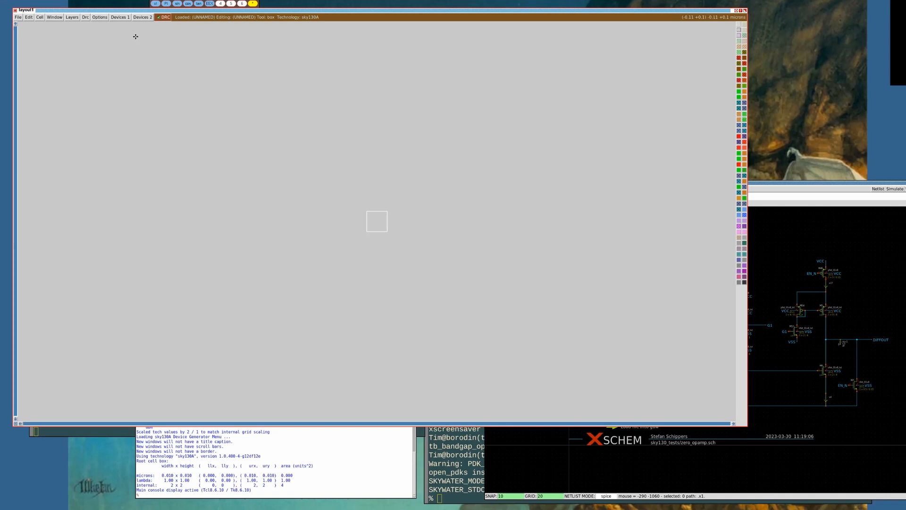
# Open the nmos (MOSFET) device generator, enlarge its dialog to examine the available parameters, and close it without creating a device
pyautogui.click(119, 18)
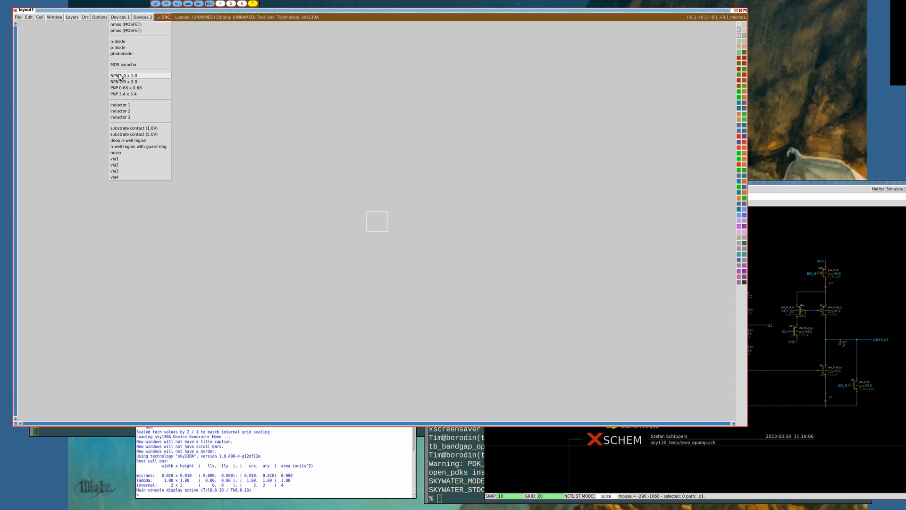
pyautogui.click(123, 24)
pyautogui.moveTo(177, 54); pyautogui.dragTo(236, 61)
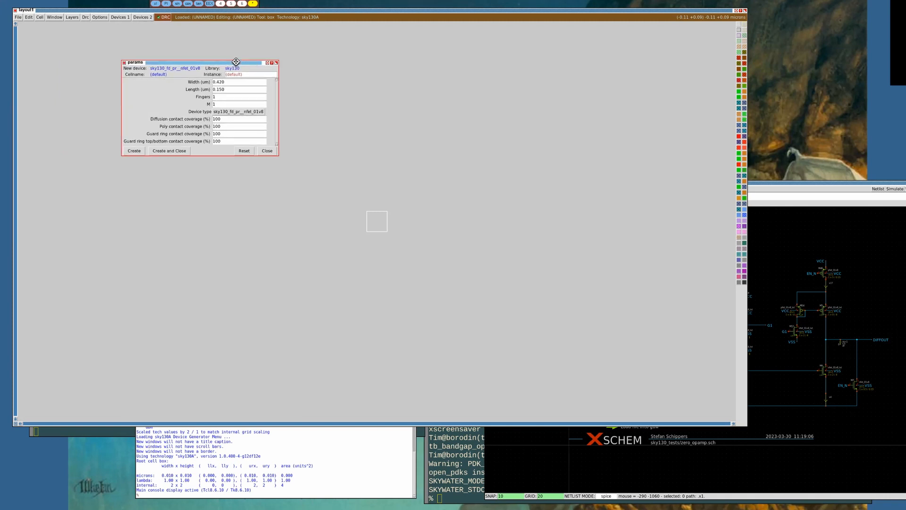
pyautogui.click(224, 82)
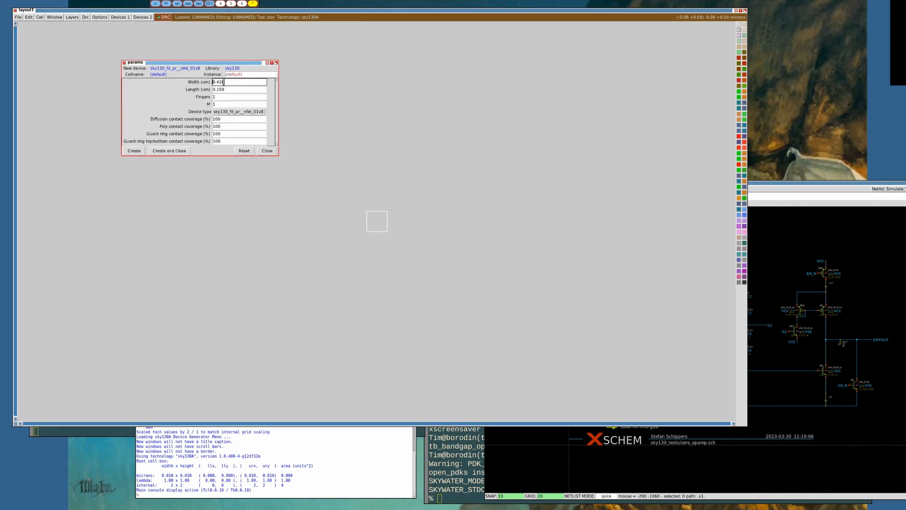
pyautogui.moveTo(213, 89); pyautogui.dragTo(222, 89)
pyautogui.moveTo(281, 65); pyautogui.dragTo(275, 288)
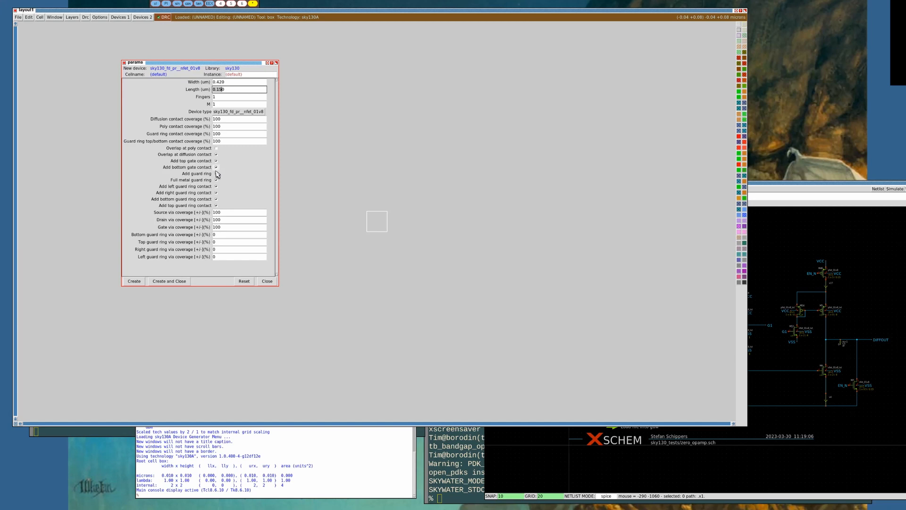
pyautogui.click(267, 63)
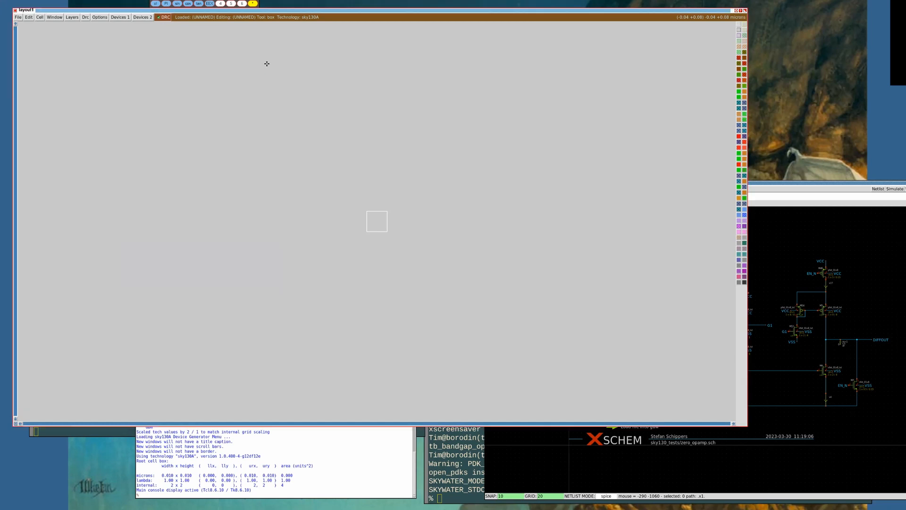
# In xschem, enable the option "LVS netlist: Top level is a .subckt" and generate the zero_opamp netlist
pyautogui.click(755, 213)
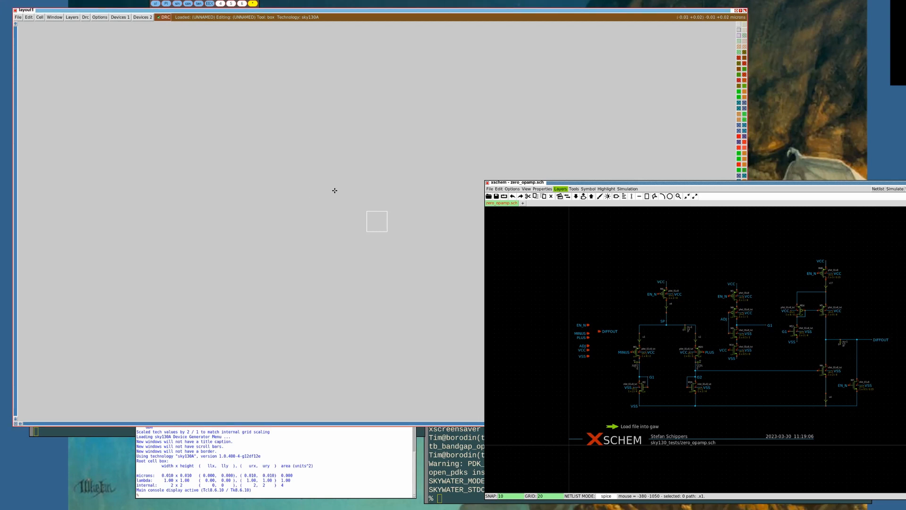
pyautogui.click(623, 190)
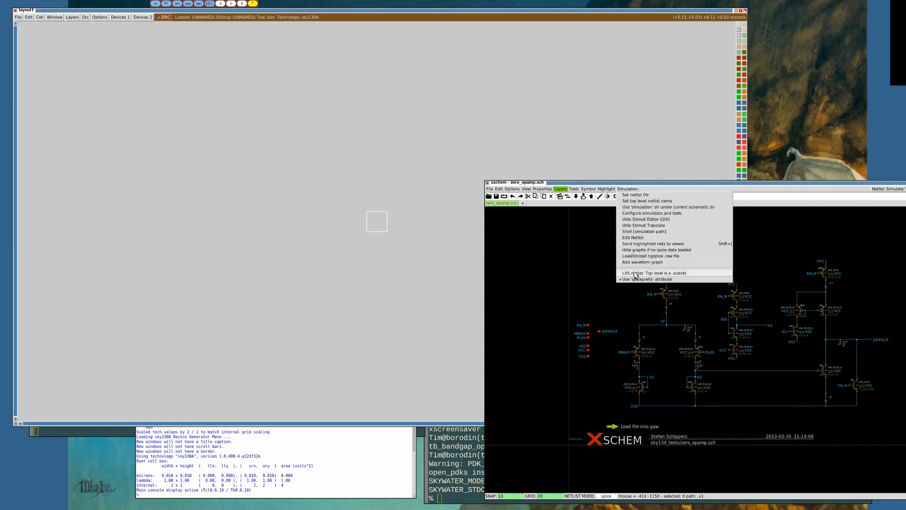
pyautogui.click(664, 274)
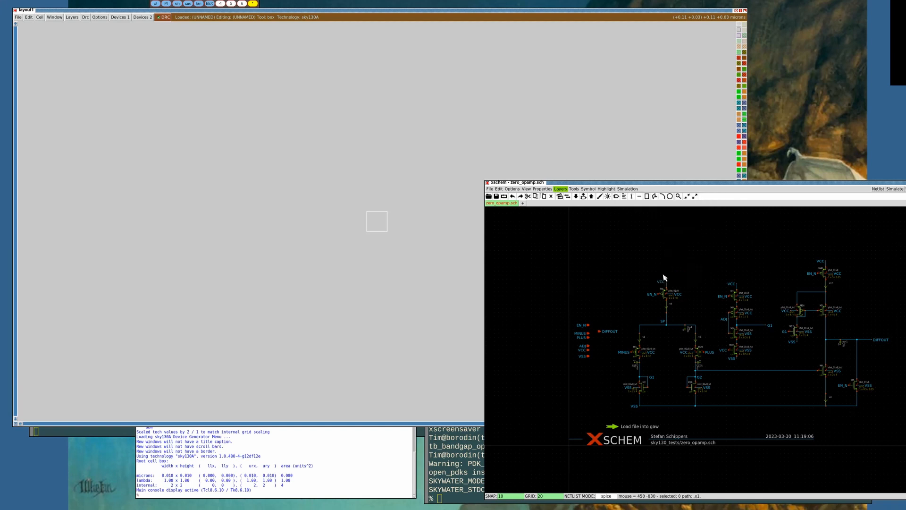
pyautogui.click(628, 188)
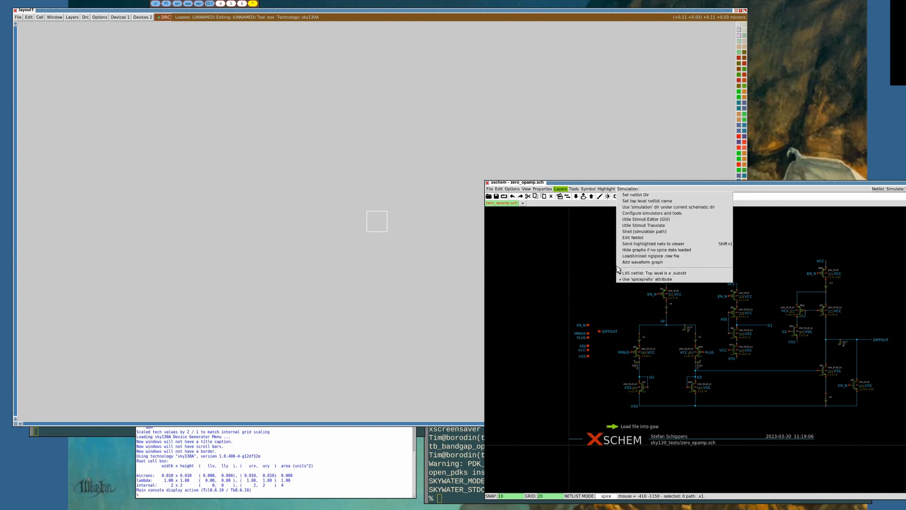
pyautogui.click(570, 263)
pyautogui.press('n')
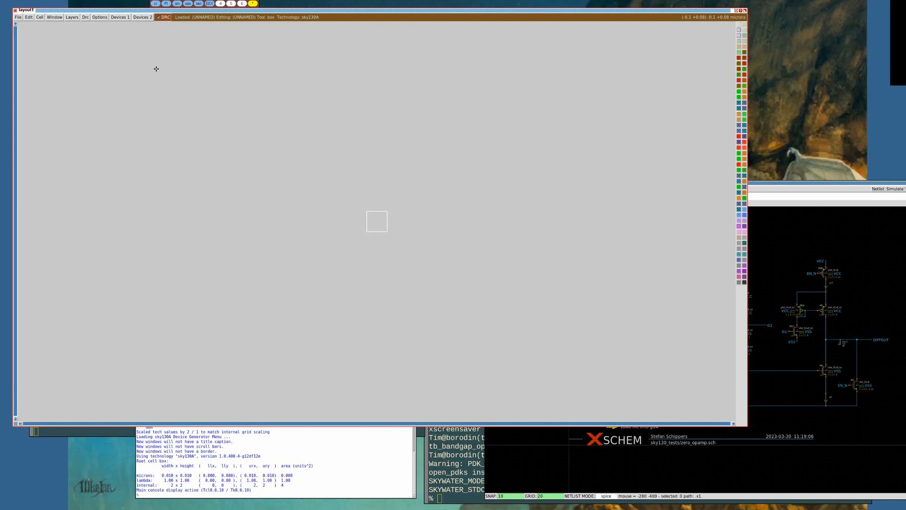
# In Magic, start a SPICE import, browse to the home directory, and enlarge the file dialog
pyautogui.click(18, 17)
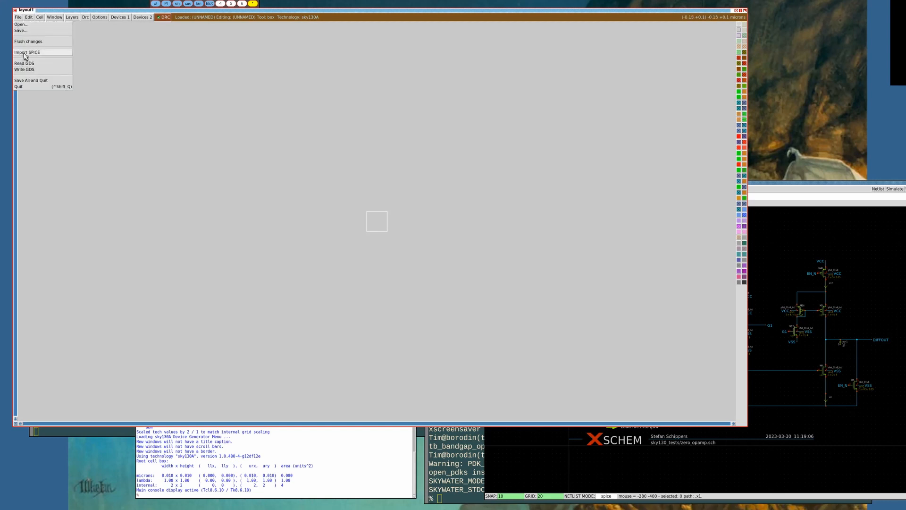
pyautogui.click(26, 53)
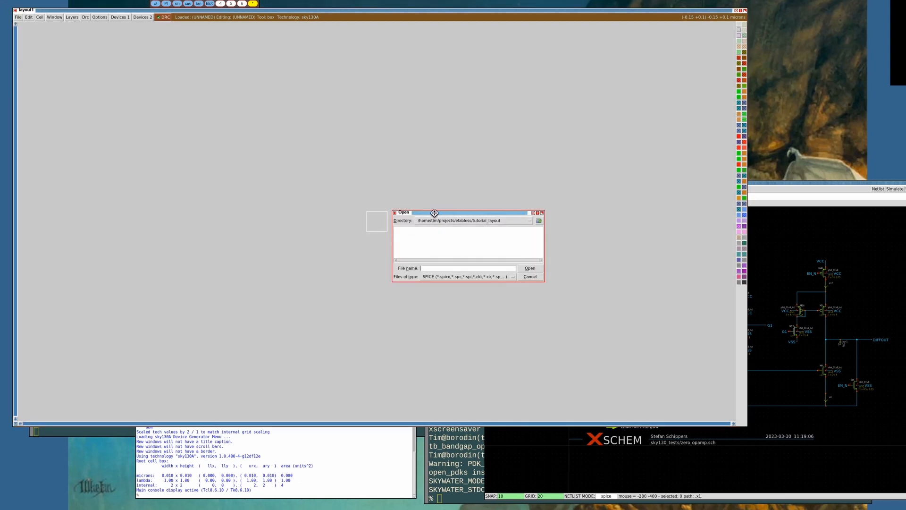
pyautogui.keyDown('alt'); pyautogui.moveTo(417, 234); pyautogui.dragTo(296, 182); pyautogui.keyUp('alt')
pyautogui.click(312, 171)
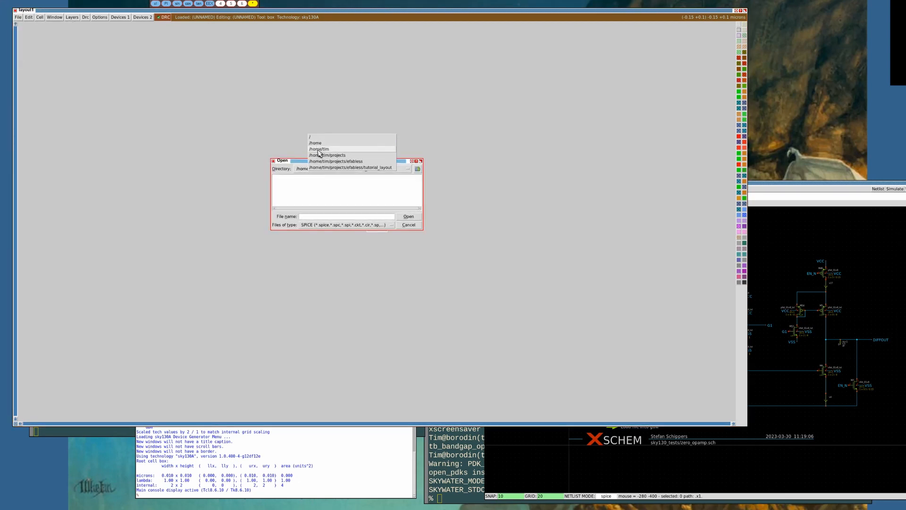
pyautogui.click(319, 153)
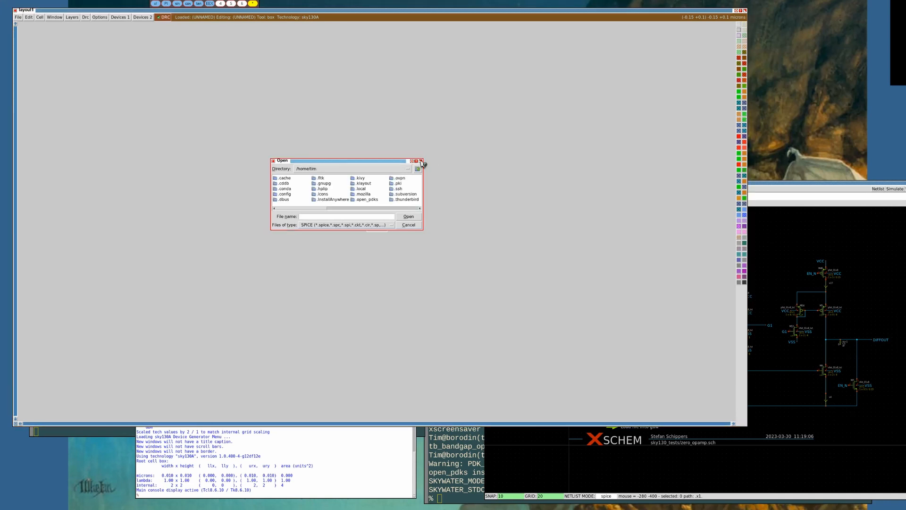
pyautogui.moveTo(421, 161); pyautogui.dragTo(519, 84)
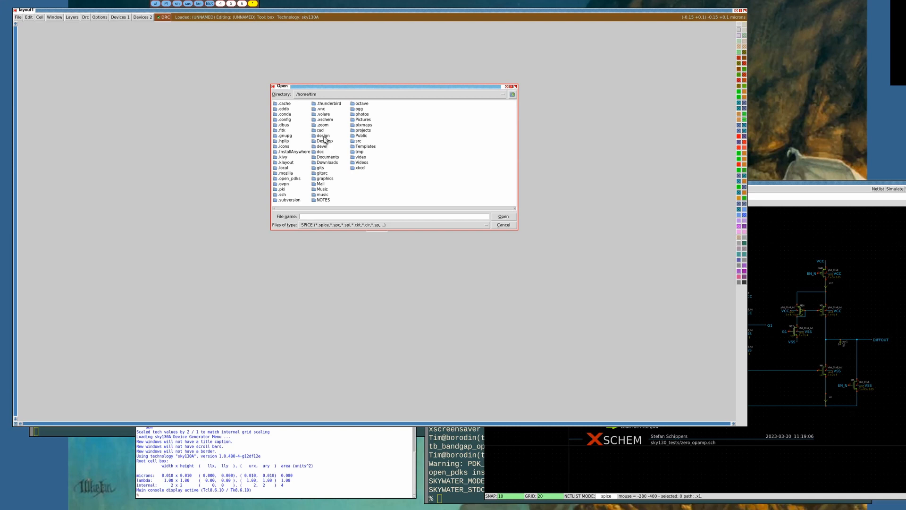
# Import zero_opamp.spice from .xschem/simulations and fit the whole generated layout in view
pyautogui.click(325, 120)
pyautogui.doubleClick(325, 121)
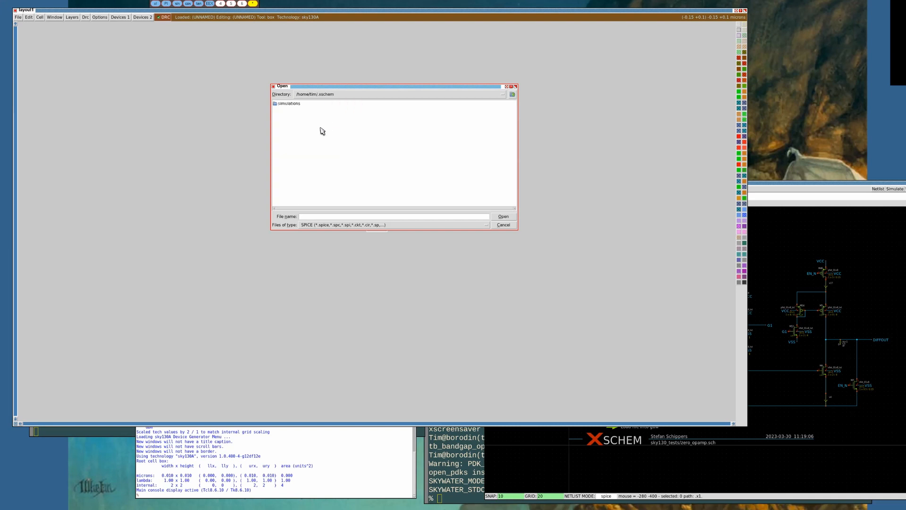
pyautogui.doubleClick(288, 104)
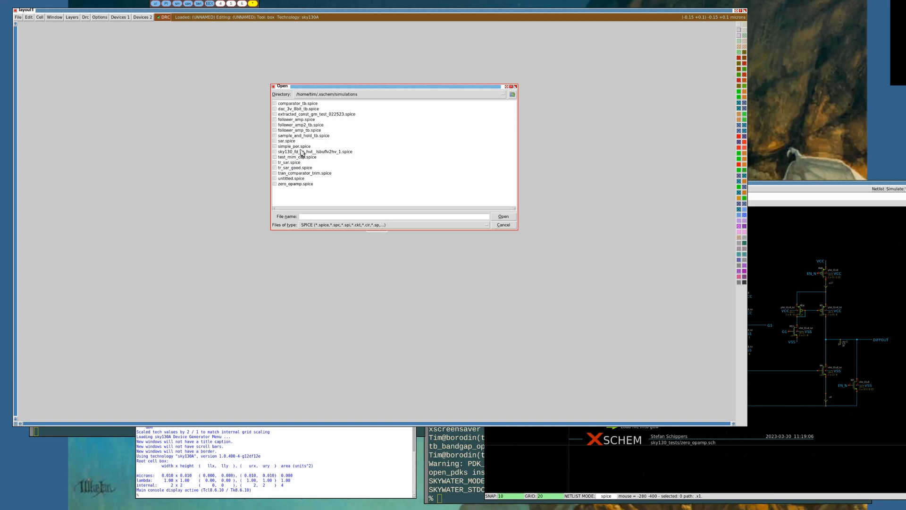
pyautogui.click(294, 184)
pyautogui.click(507, 217)
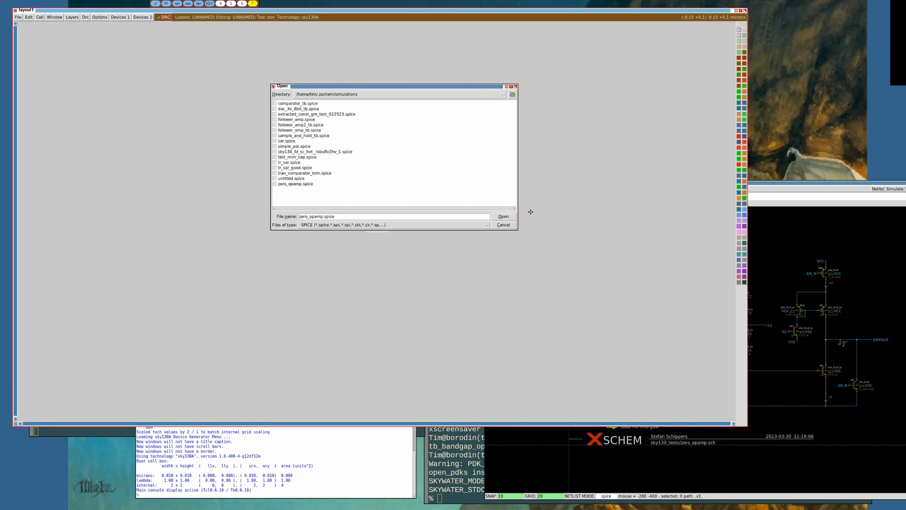
pyautogui.click(507, 215)
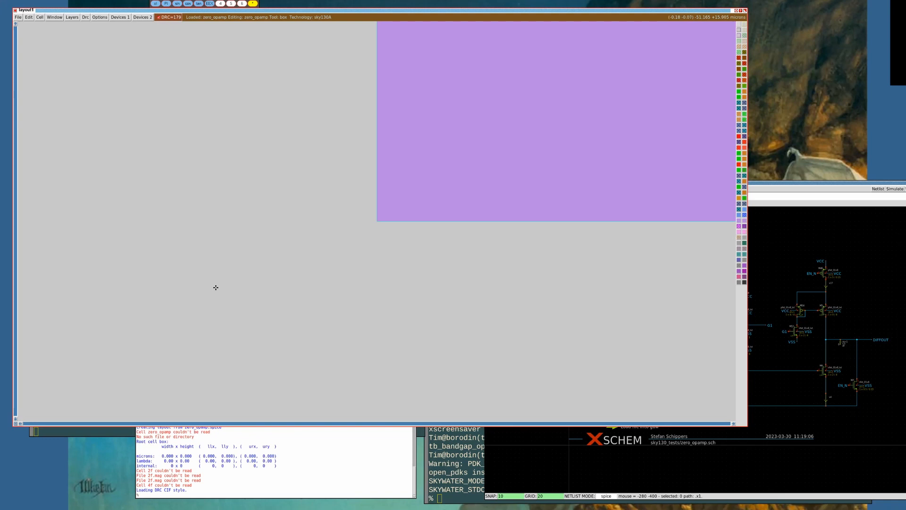
pyautogui.press('v')
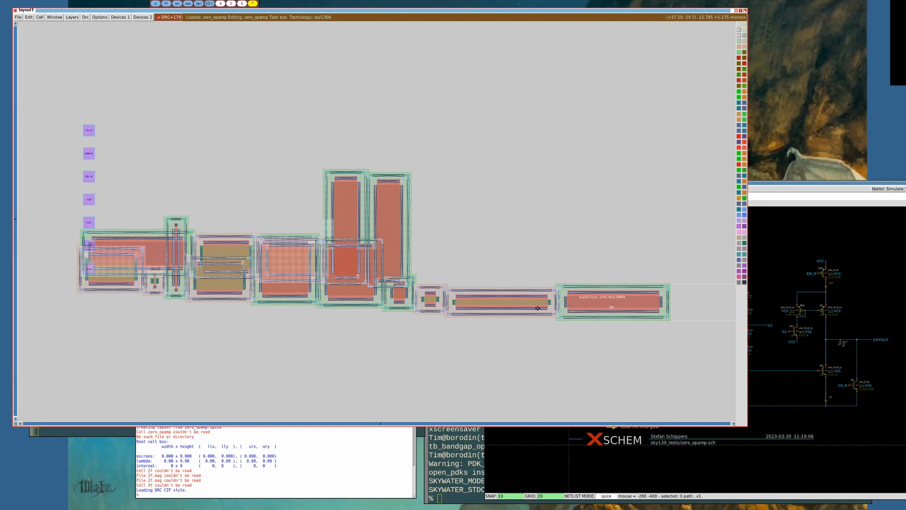
# Compare the imported device layouts in Magic with the transistors of the zero_opamp schematic in xschem
pyautogui.click(683, 290)
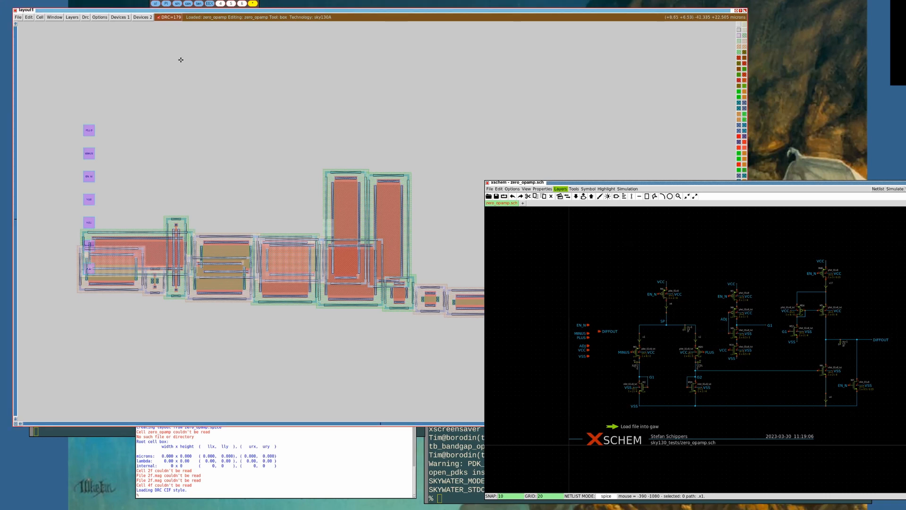
pyautogui.click(120, 17)
pyautogui.click(226, 77)
pyautogui.click(355, 12)
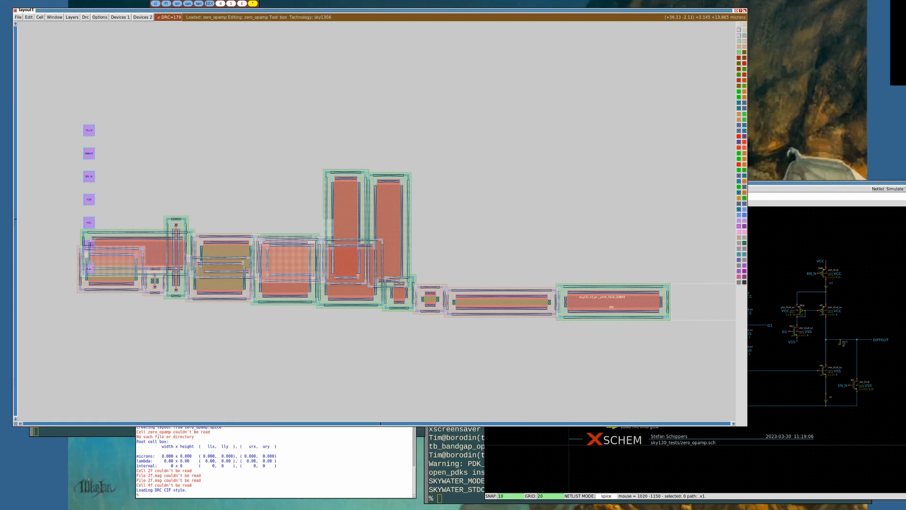
pyautogui.click(781, 183)
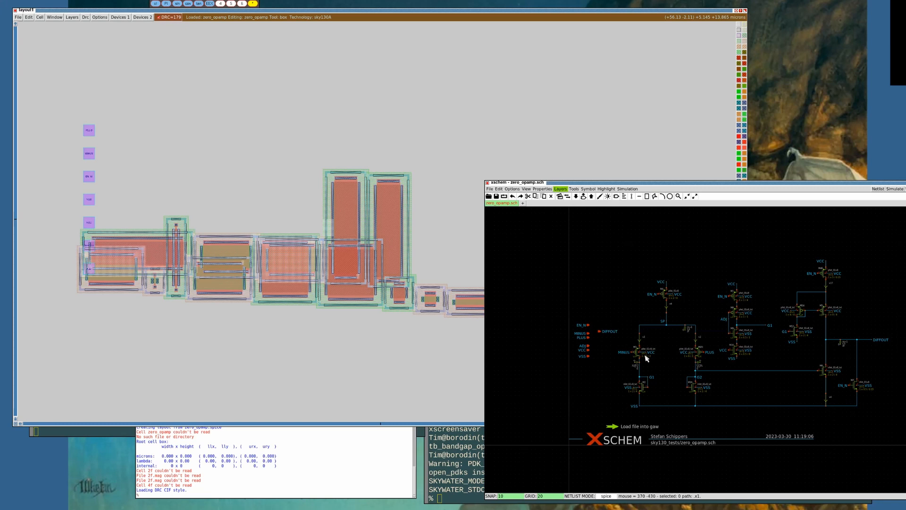
pyautogui.click(341, 216)
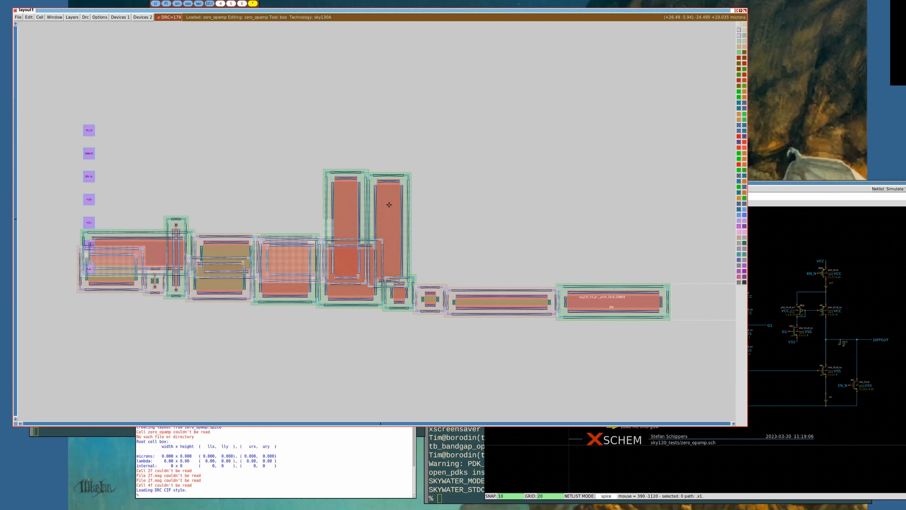
# Open the device parameters of the tall PFET instance XM3 and move the parameter dialog into the empty area of the layout
pyautogui.press('i')
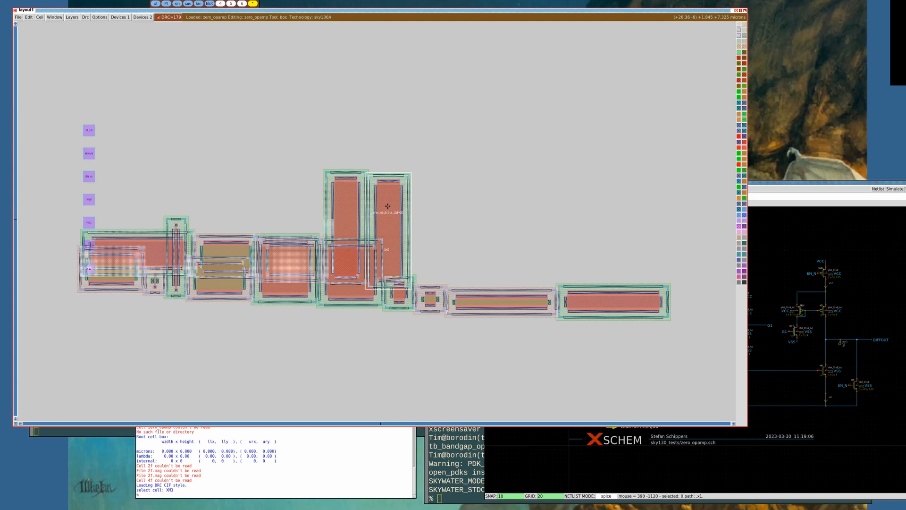
pyautogui.hotkey('ctrl', 'p')
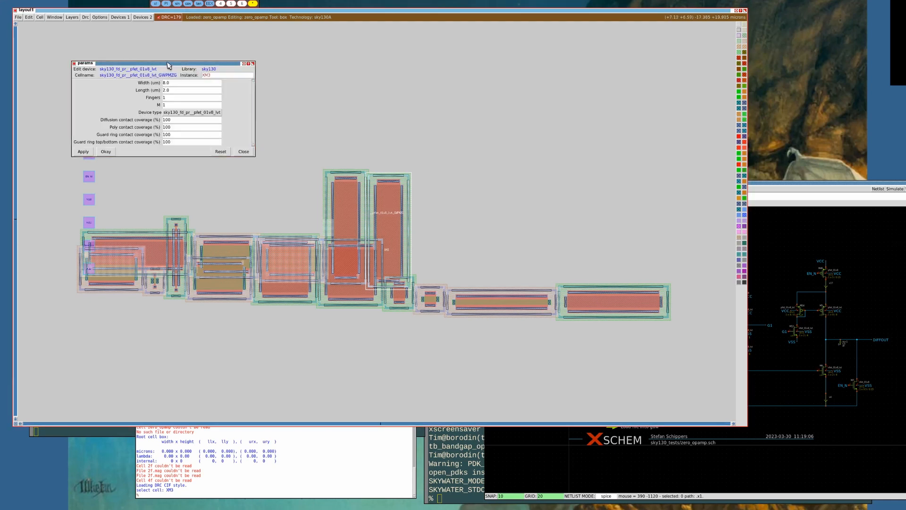
pyautogui.moveTo(167, 64); pyautogui.dragTo(526, 120)
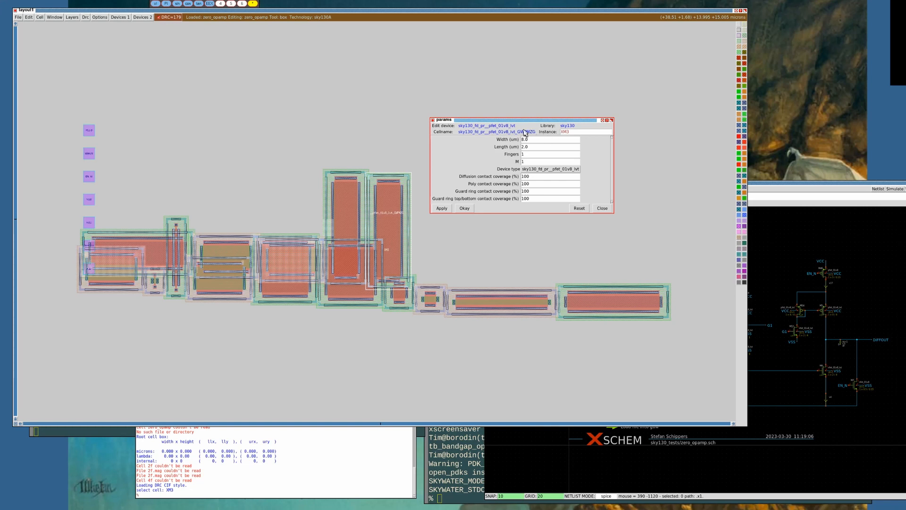
pyautogui.doubleClick(576, 133)
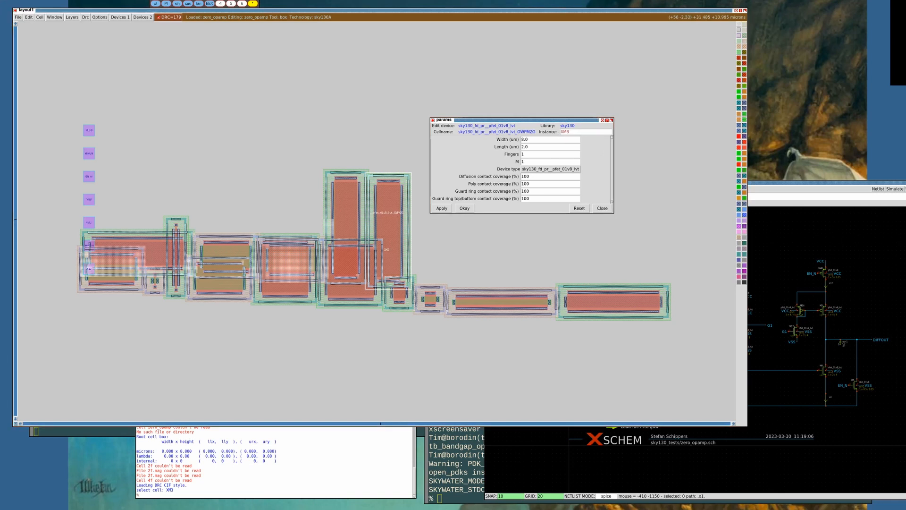
# Compare the width and length parameters and layout outline of XM3 with transistor M3 in the xschem schematic
pyautogui.hotkey('alt', 'Tab')
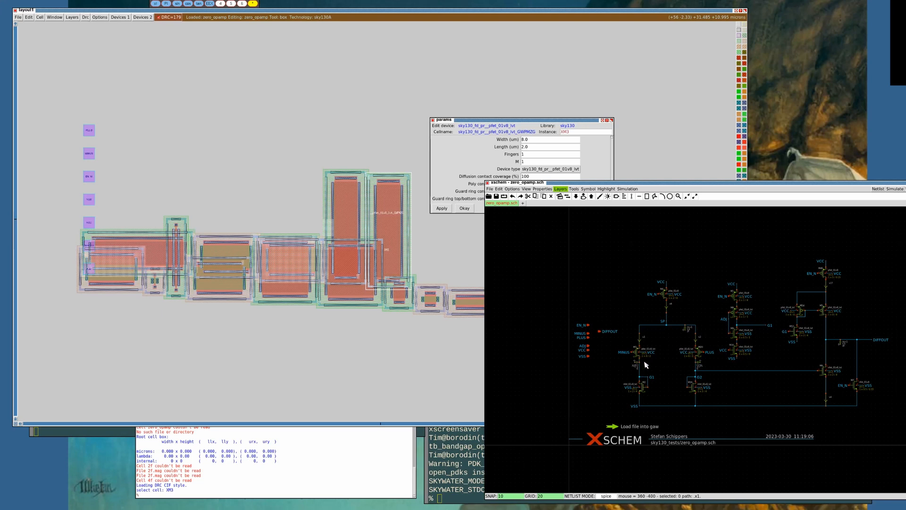
pyautogui.scroll(6, 646, 364)
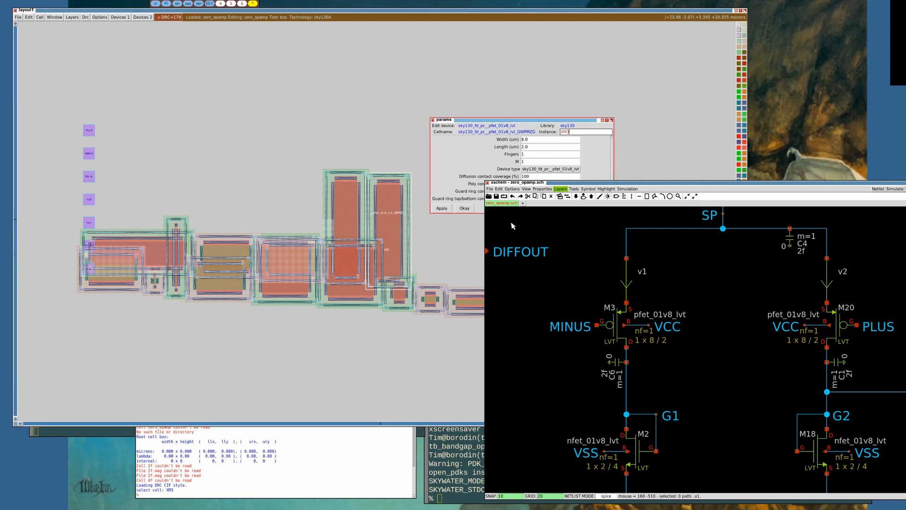
pyautogui.moveTo(542, 183); pyautogui.dragTo(543, 189)
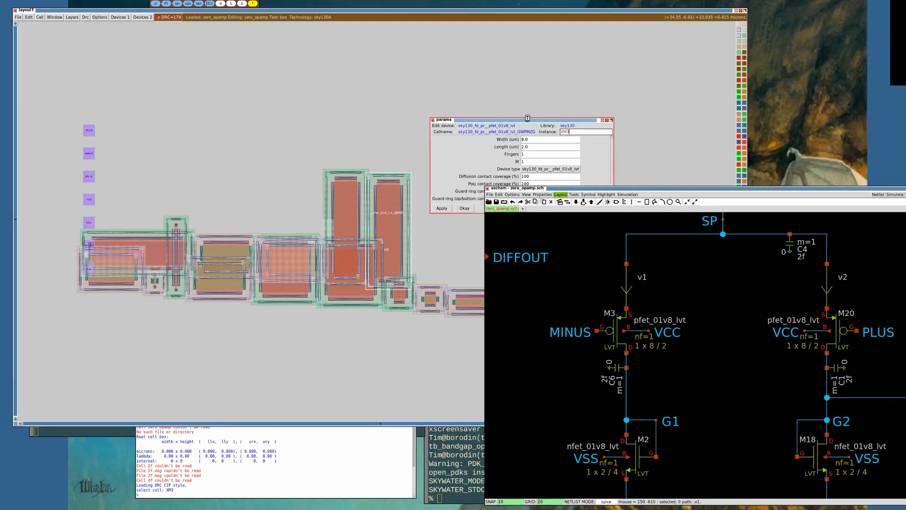
pyautogui.moveTo(527, 117); pyautogui.dragTo(535, 52)
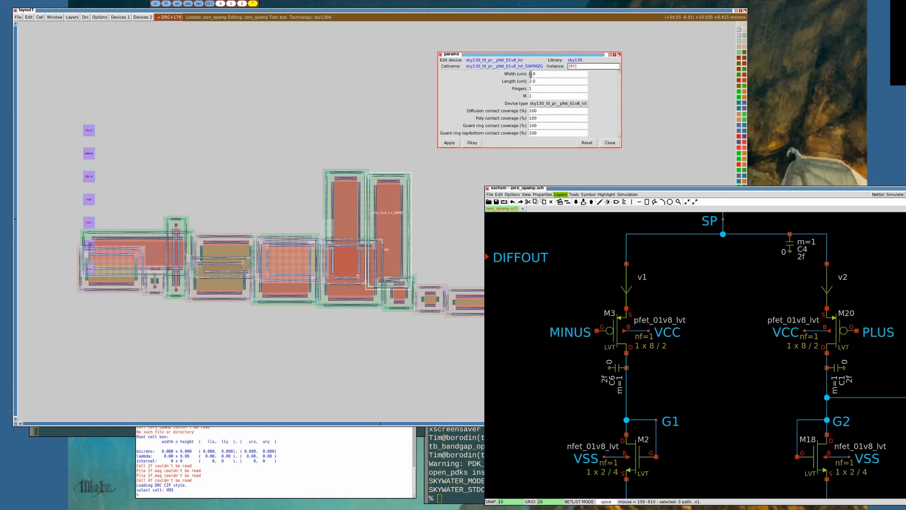
pyautogui.write('8')
pyautogui.press('Delete')
pyautogui.press('Tab')
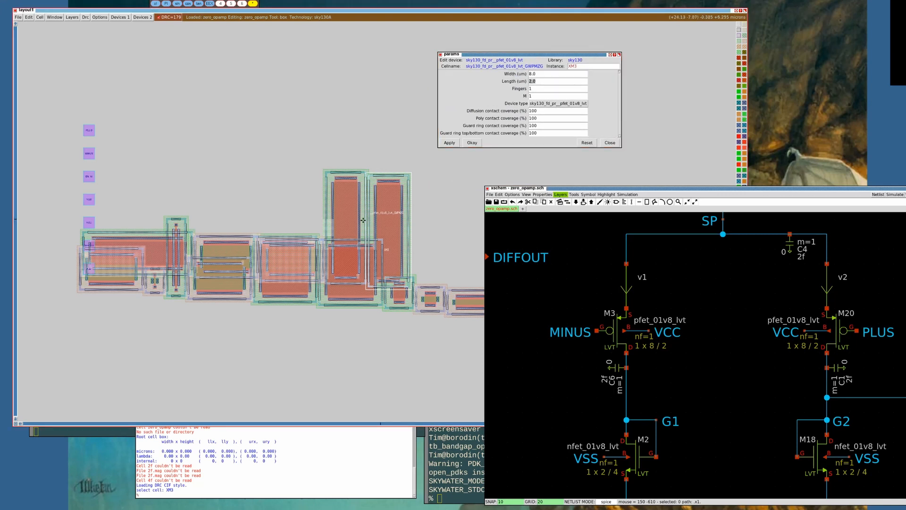
pyautogui.click(378, 280)
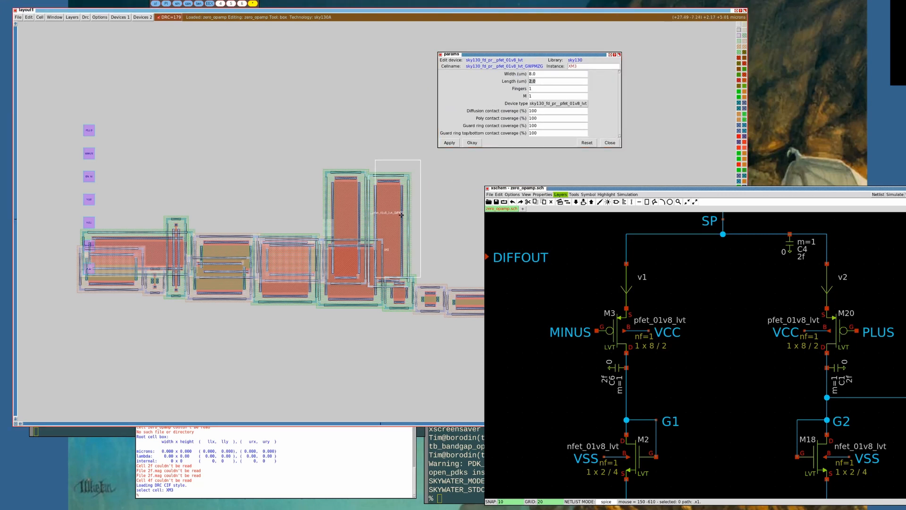
pyautogui.rightClick(401, 186)
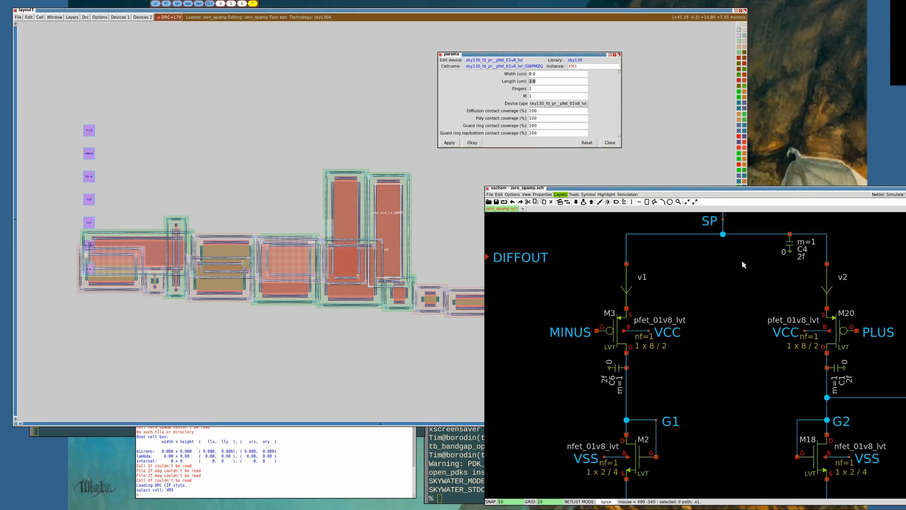
# Bring the whole schematic into view in xschem, and enlarge the device parameter dialog and place it clear of the layout devices
pyautogui.scroll(-3, 741, 261)
pyautogui.scroll(-2, 743, 264)
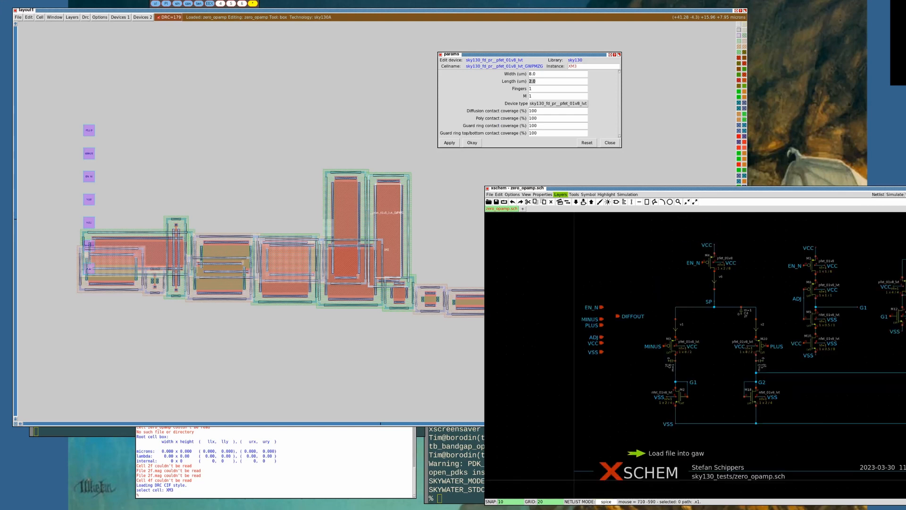
pyautogui.scroll(-1, 708, 356)
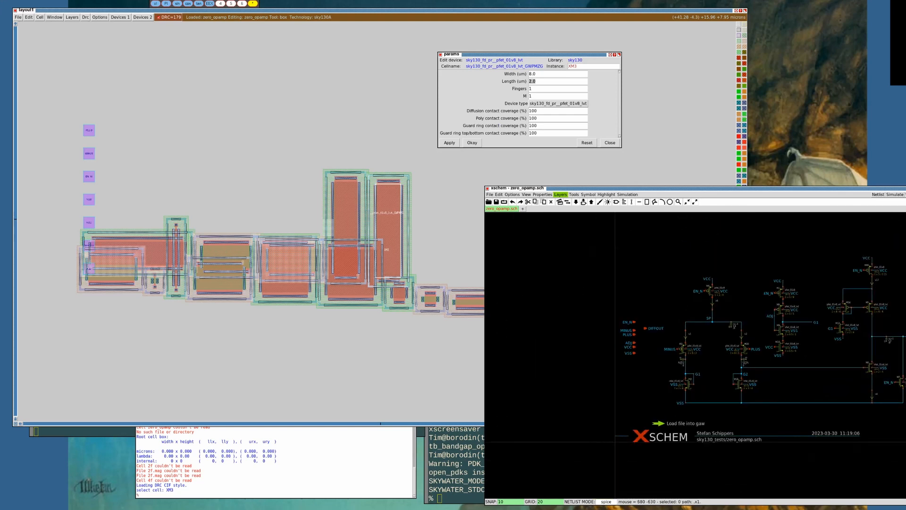
pyautogui.press('Right')
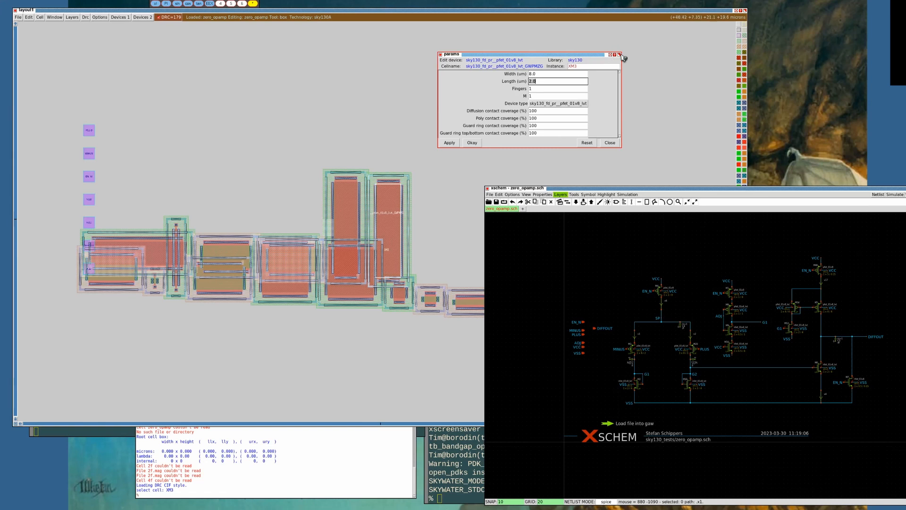
pyautogui.moveTo(623, 58); pyautogui.dragTo(798, 34)
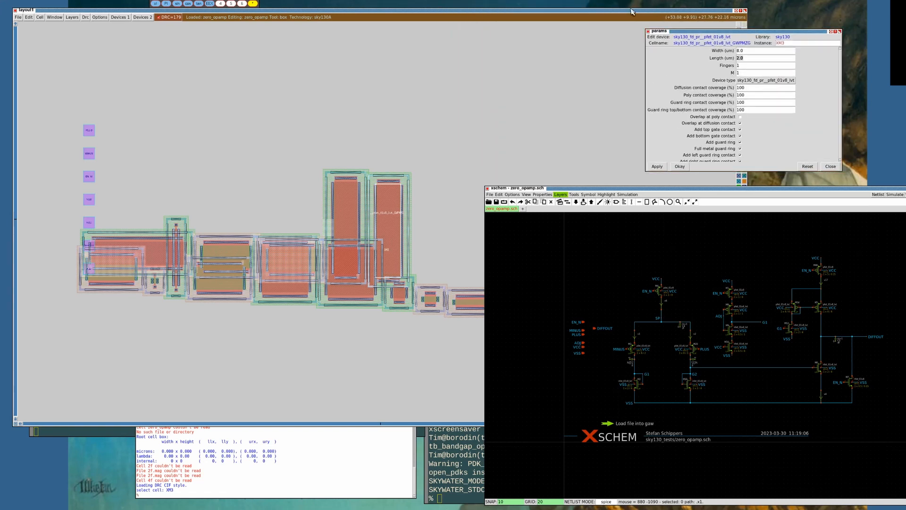
pyautogui.click(632, 12)
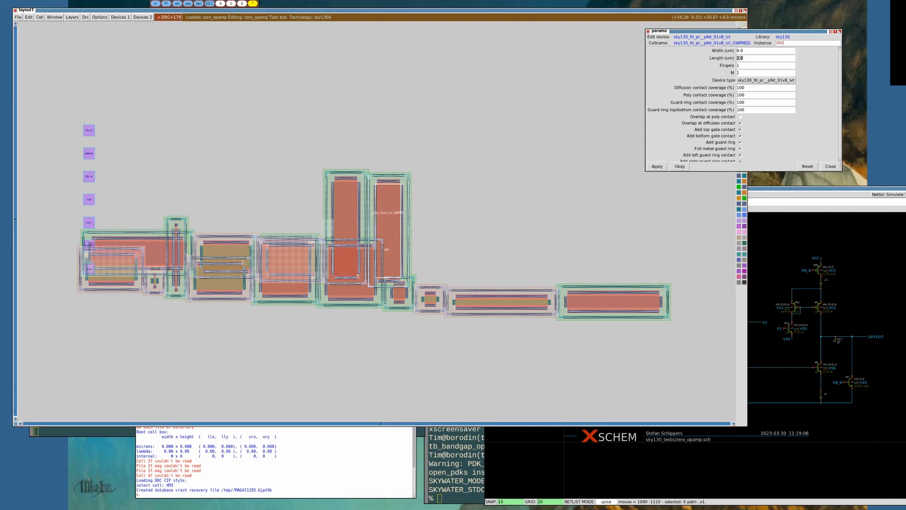
pyautogui.click(790, 188)
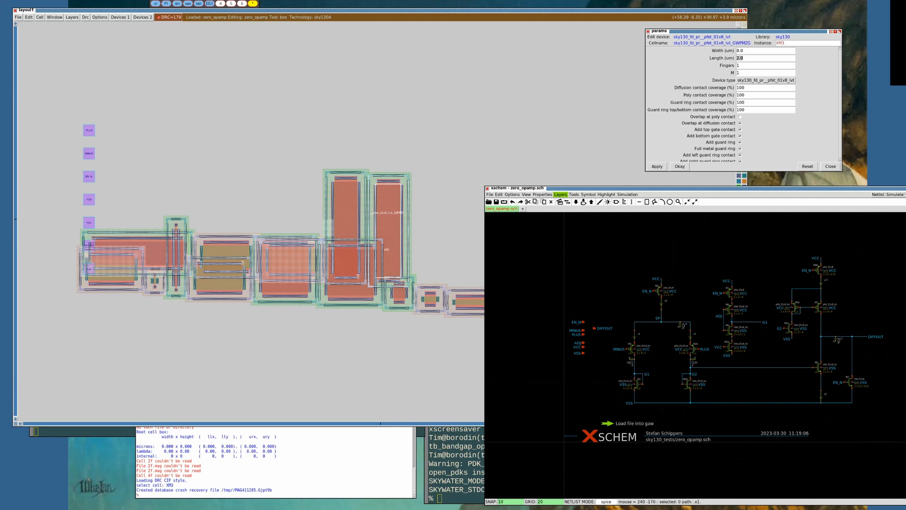
pyautogui.click(368, 11)
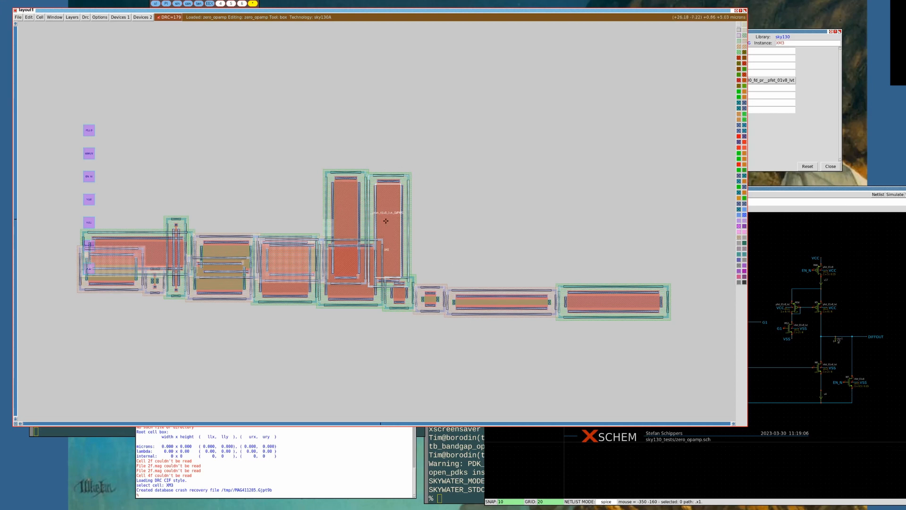
# Move the two tall PFETs XM3 and XM20 side by side into the empty space above the device row
pyautogui.press('i')
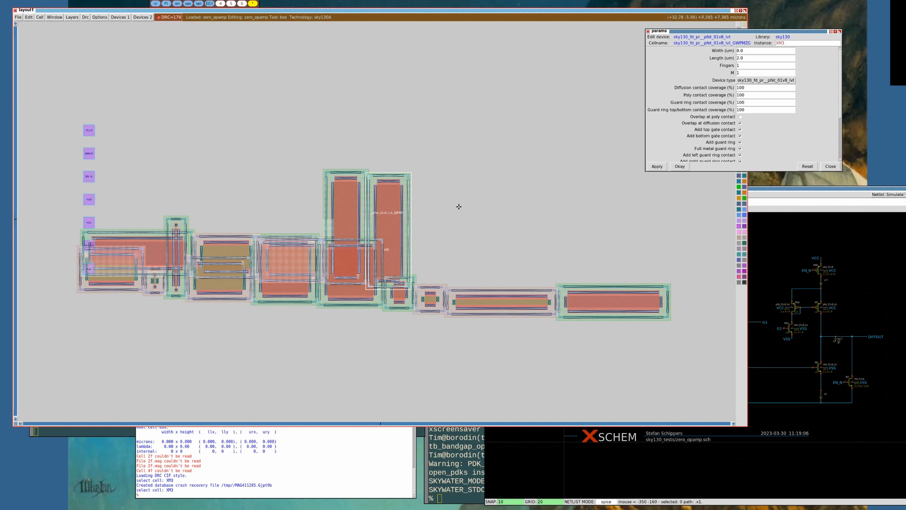
pyautogui.click(495, 10)
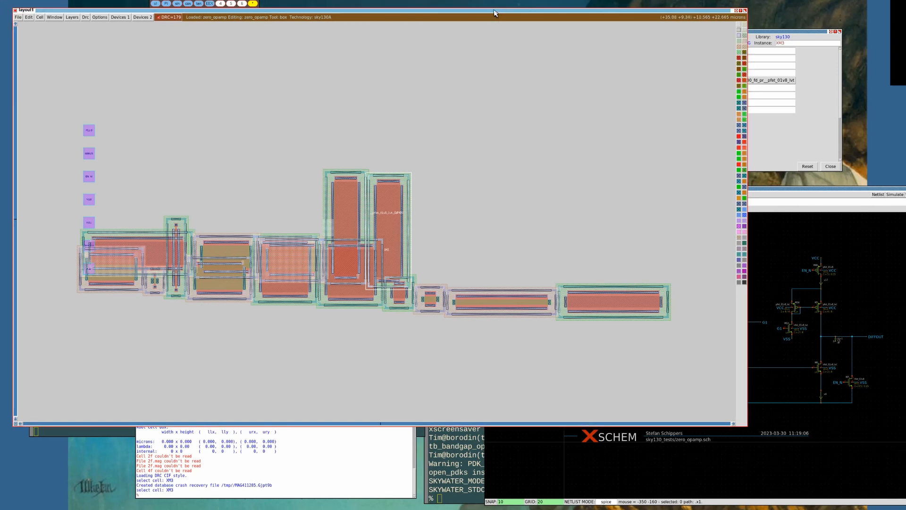
pyautogui.press('m')
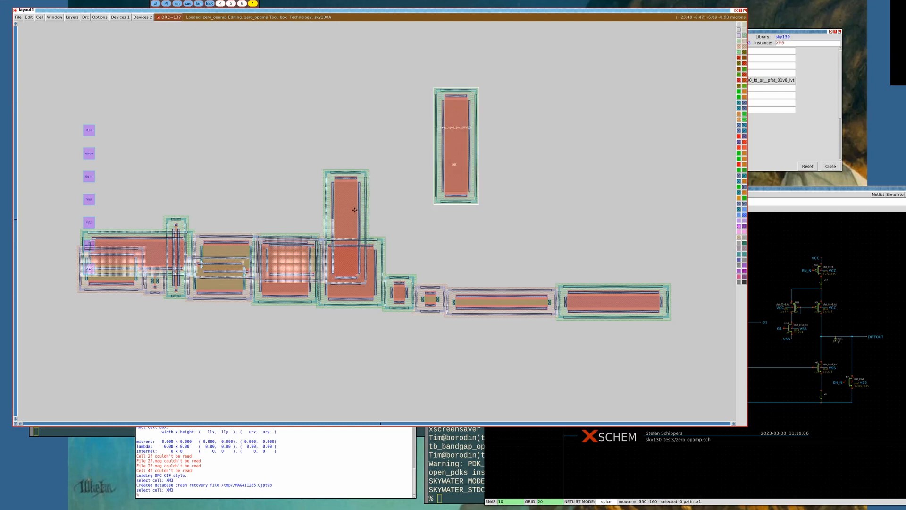
pyautogui.press('s')
pyautogui.press('m')
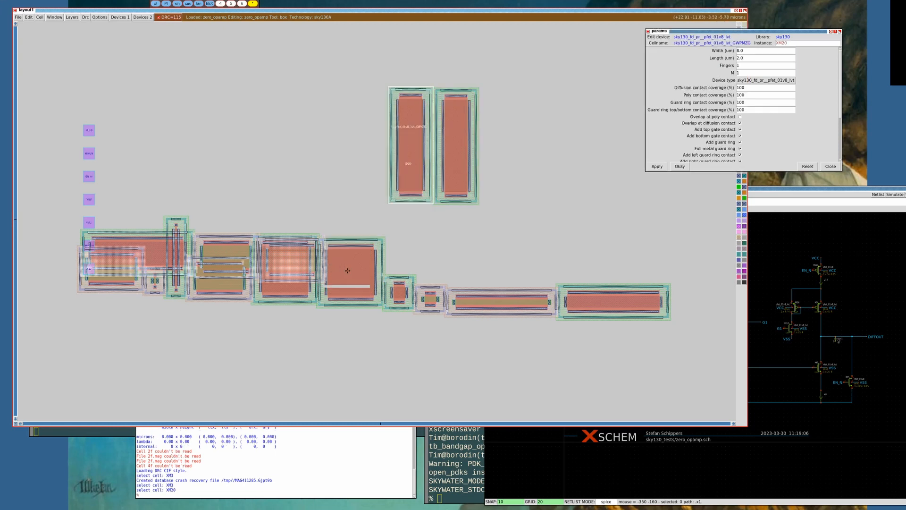
# Move the 4 by 4 µm PFET XM5 to the left of the tall pair and the small 1 by 1 µm PFET to its right
pyautogui.press('s')
pyautogui.press('m')
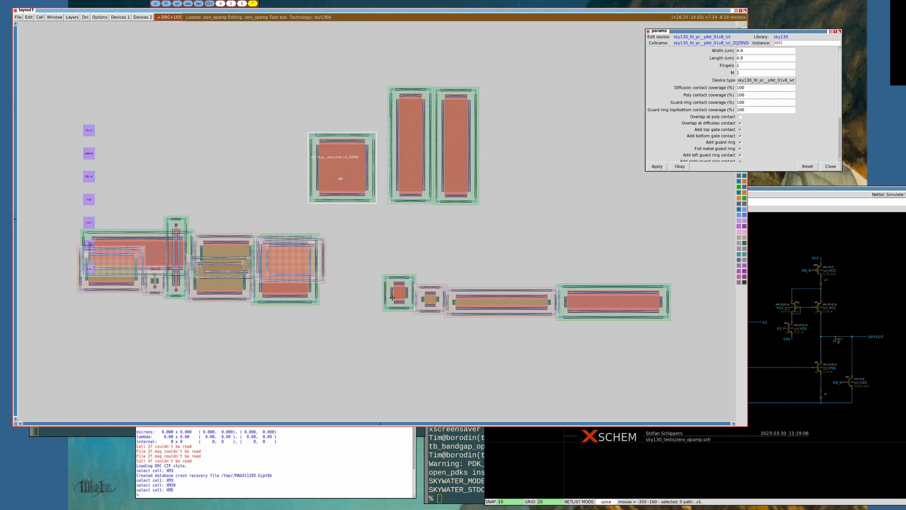
pyautogui.press('s')
pyautogui.press('m')
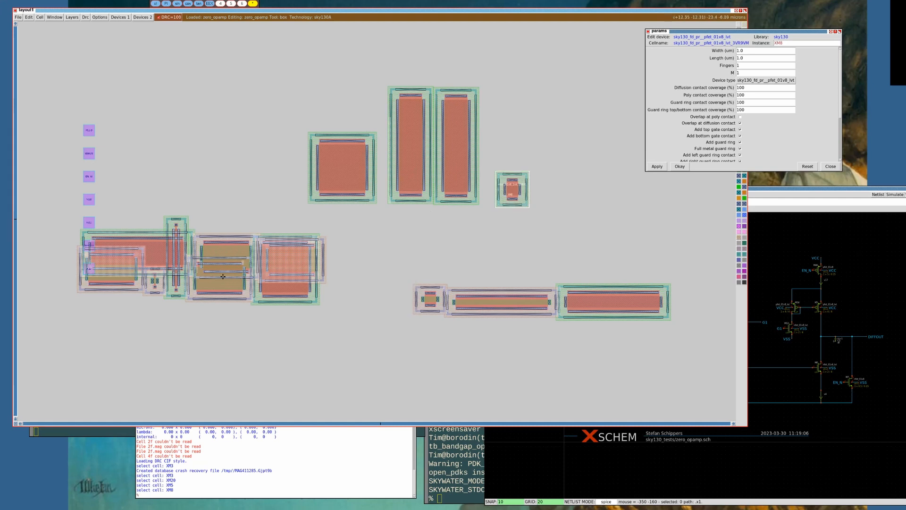
pyautogui.press('m')
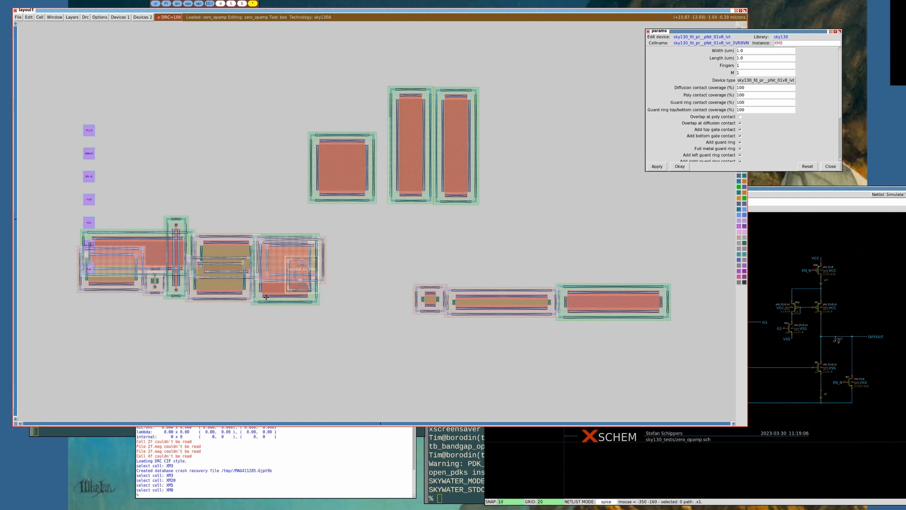
pyautogui.press('s')
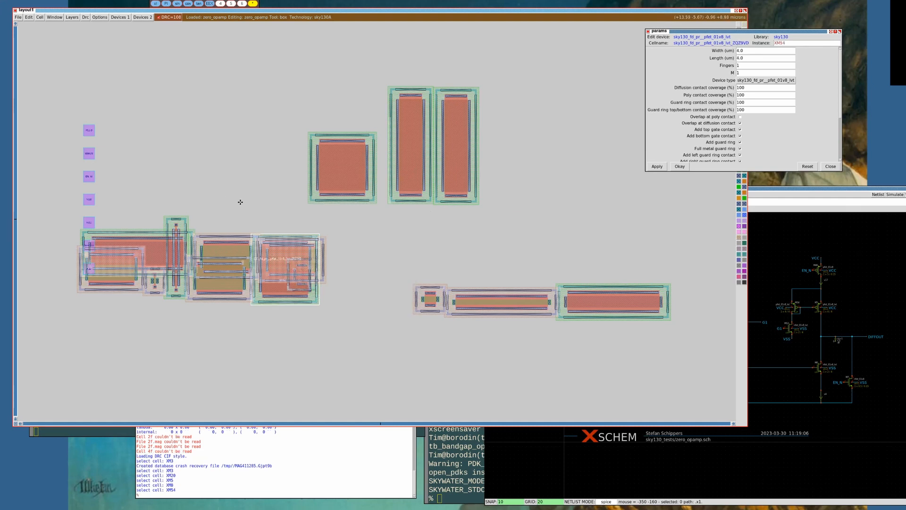
pyautogui.press('s')
pyautogui.press('s')
pyautogui.press('s')
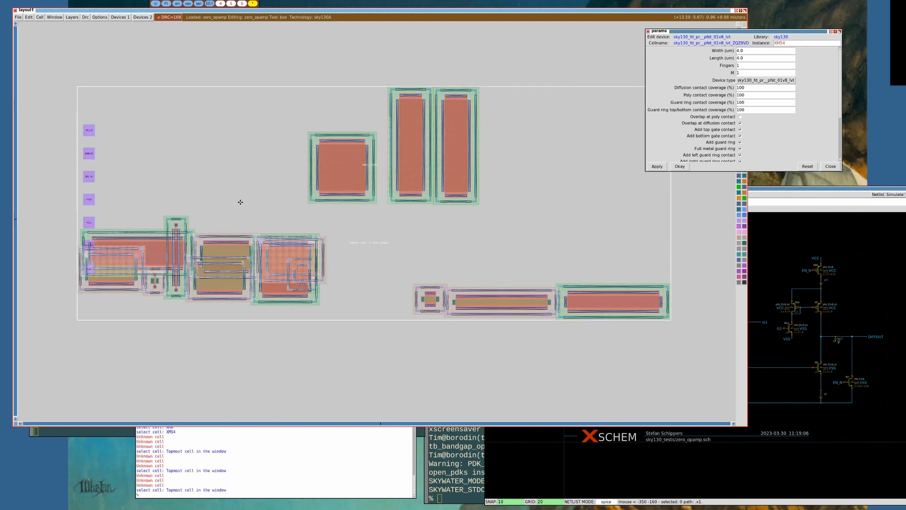
pyautogui.press('u')
pyautogui.press('u')
pyautogui.press('u')
pyautogui.press('u')
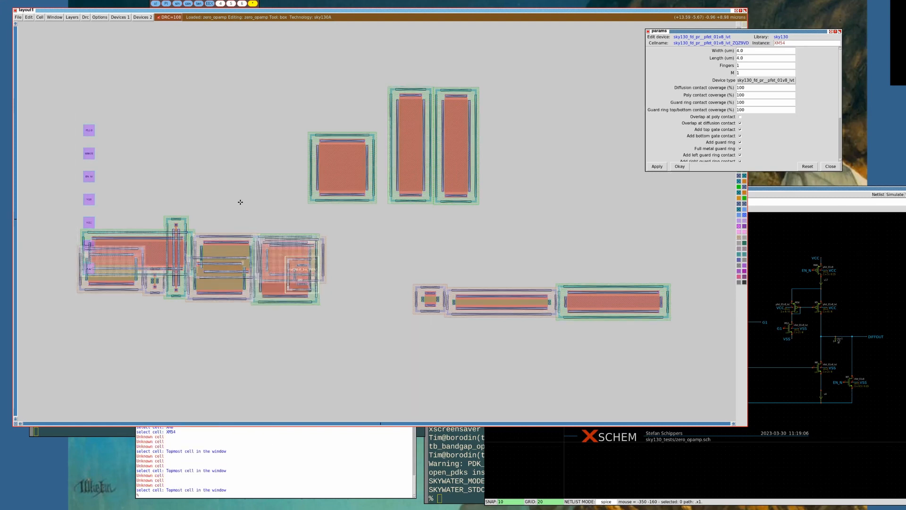
# Move the 4 by 4 µm PFET XM54 directly left of its twin, and the 2 by 8 µm PFET XM4 further left
pyautogui.press('s')
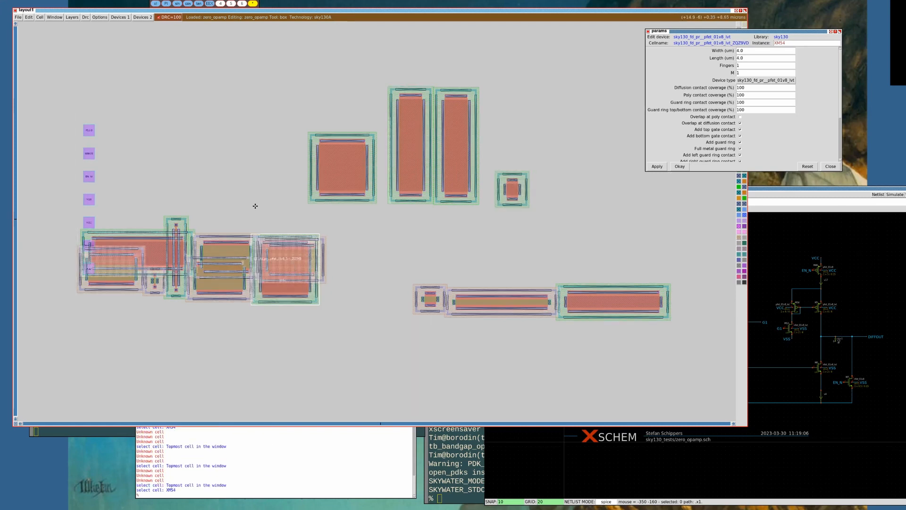
pyautogui.press('m')
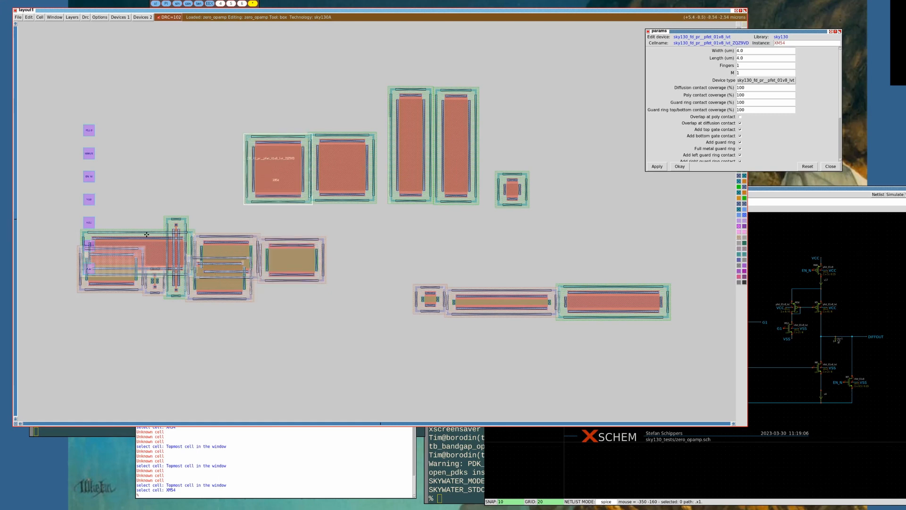
pyautogui.press('s')
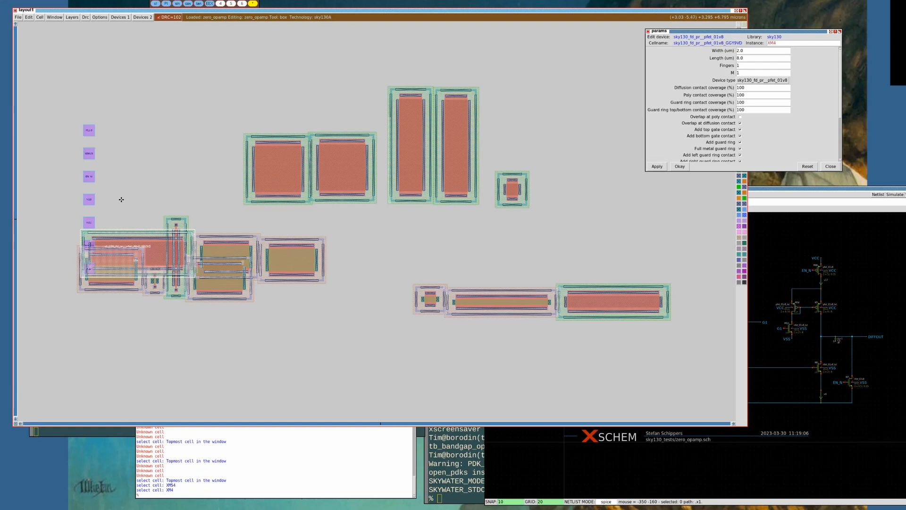
pyautogui.press('m')
# Move the narrow PFET XM46 above XM4, and the 1 by 8 µm PFET XM1 to the right of the small PFET
pyautogui.press('s')
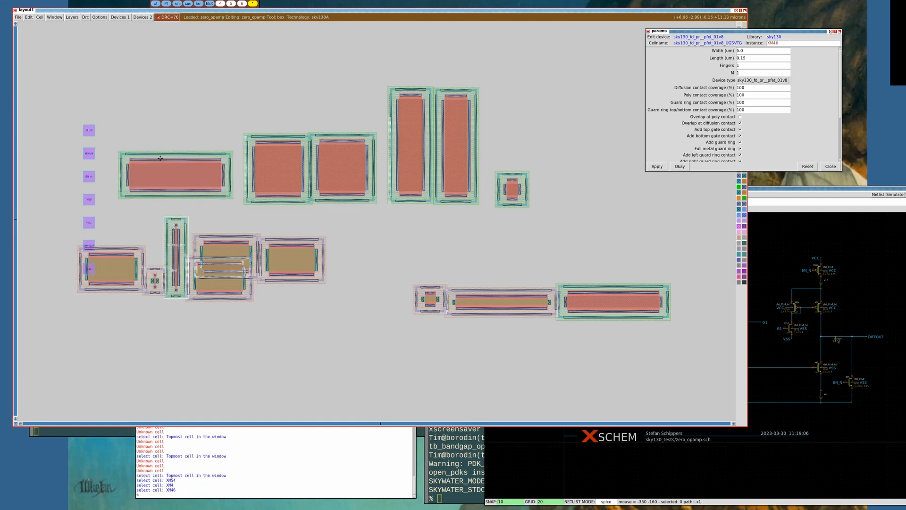
pyautogui.press('m')
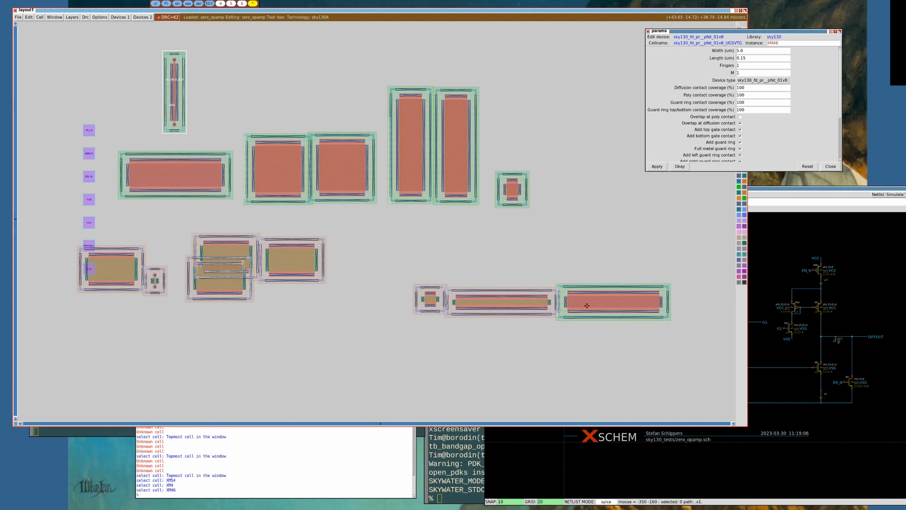
pyautogui.press('s')
pyautogui.press('m')
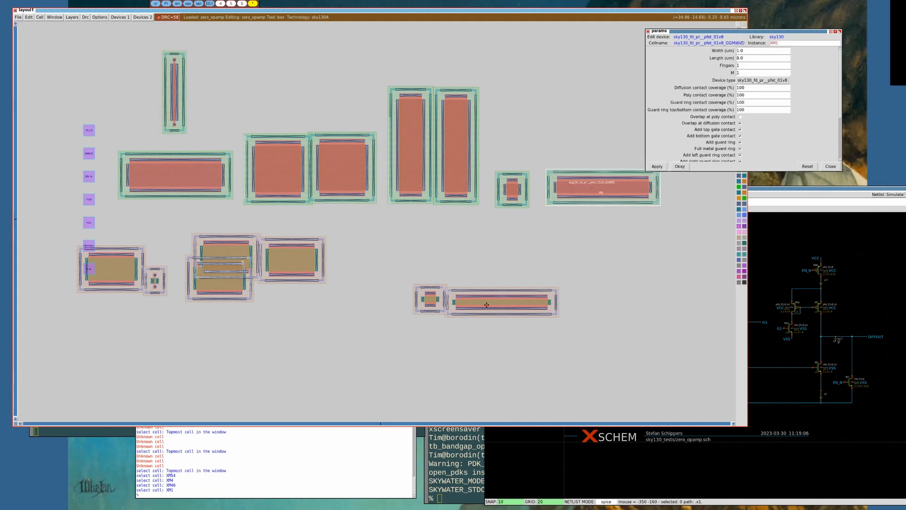
# Move the 0.5 by 8 µm NFET XM10 slightly away from its small neighbour, and the 2 by 4 µm NFET XM2 further right
pyautogui.press('s')
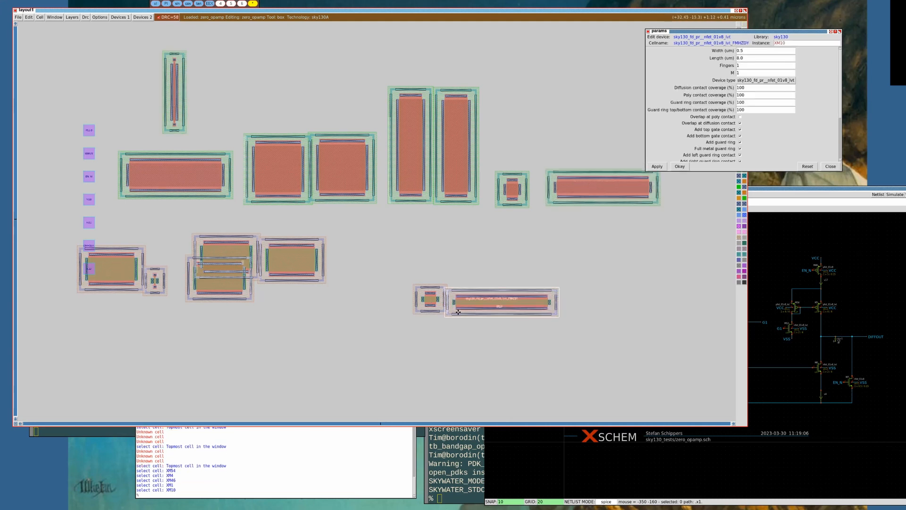
pyautogui.press('s')
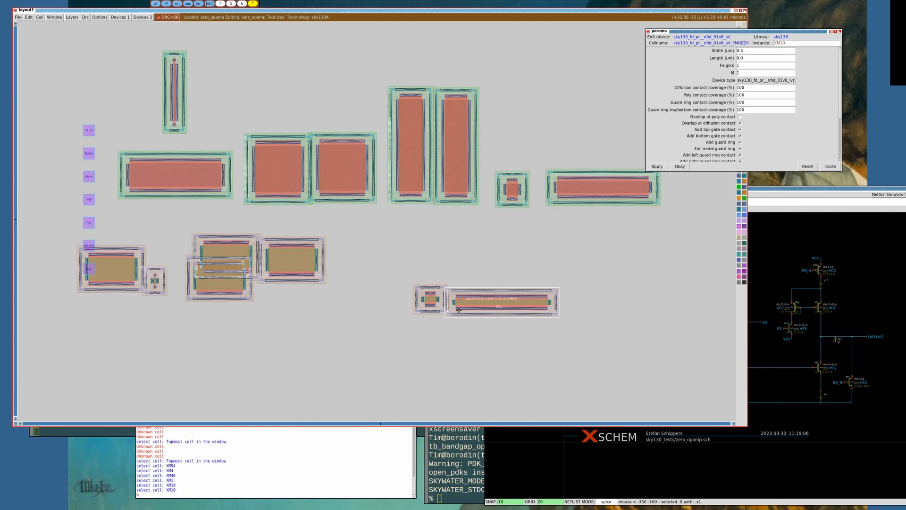
pyautogui.press('m')
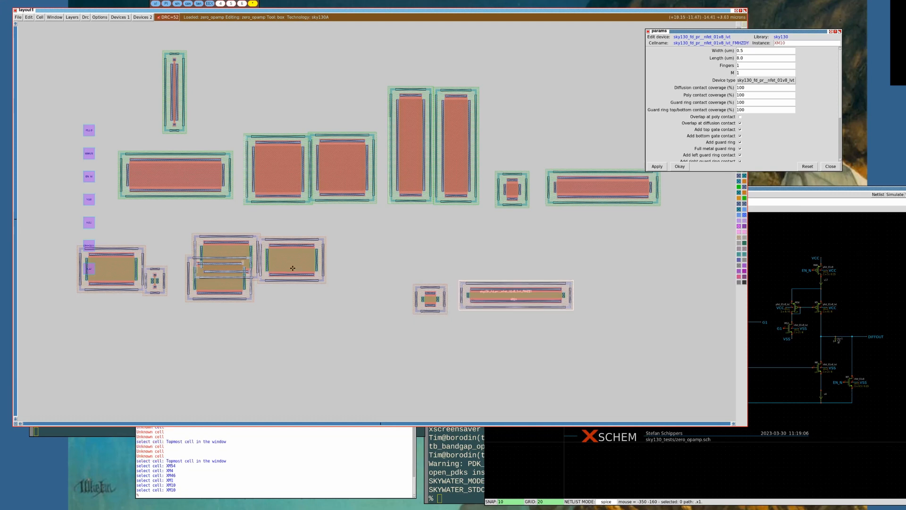
pyautogui.press('s')
pyautogui.press('m')
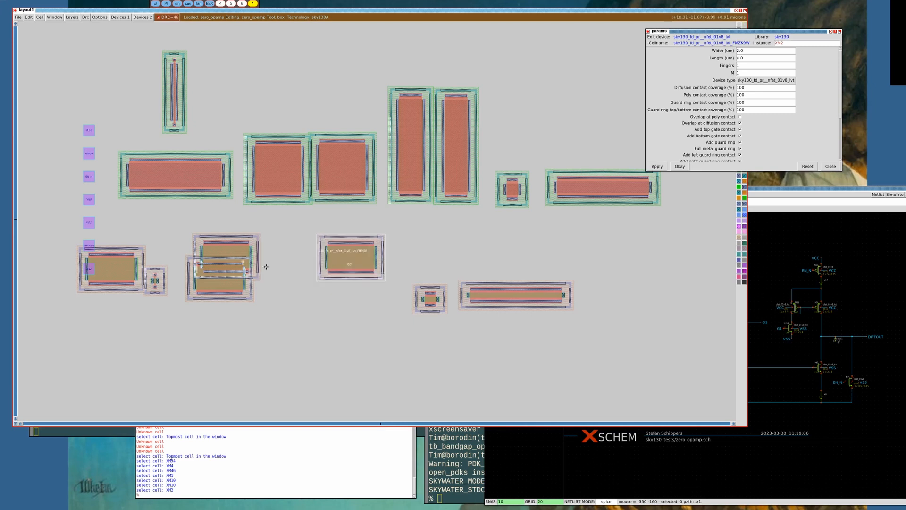
# Separate the two overlapping 2 by 4 µm NFETs, placing XM18 just left of XM2 and XM12 to the upper left of XM18
pyautogui.press('s')
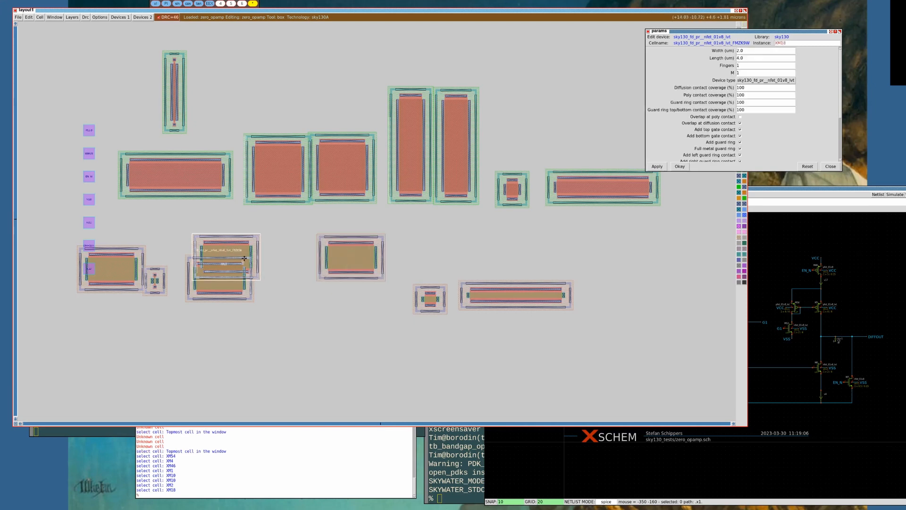
pyautogui.press('m')
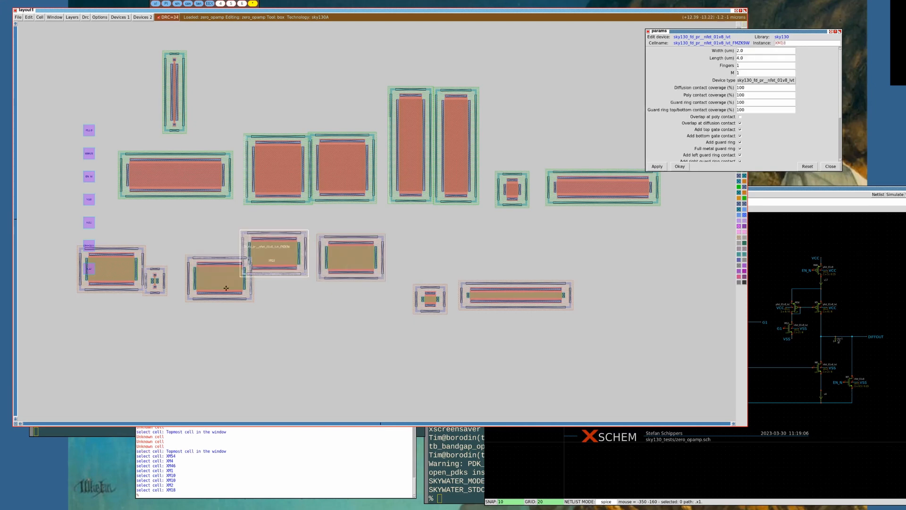
pyautogui.press('s')
pyautogui.press('m')
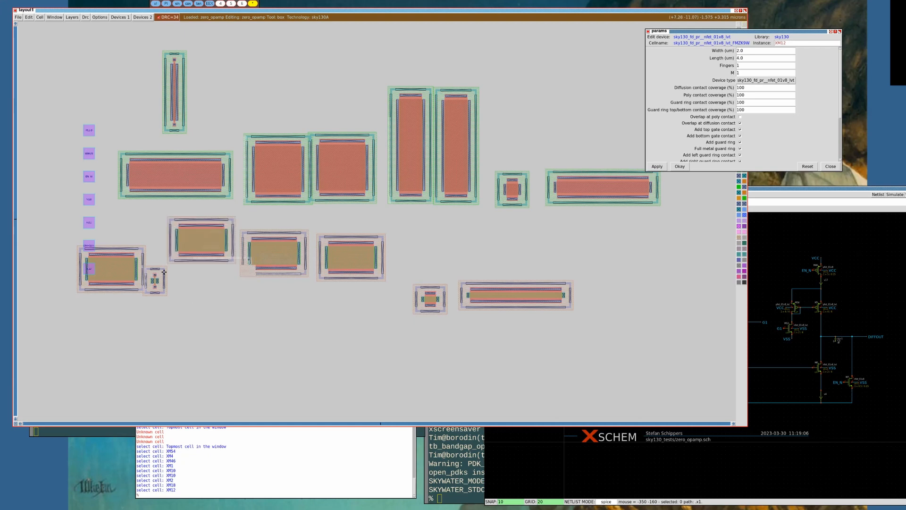
# Move the tiny NFET XM7 into the space below XM12 and XM18, and shift NFET XM6 right, clear of the pin column
pyautogui.press('s')
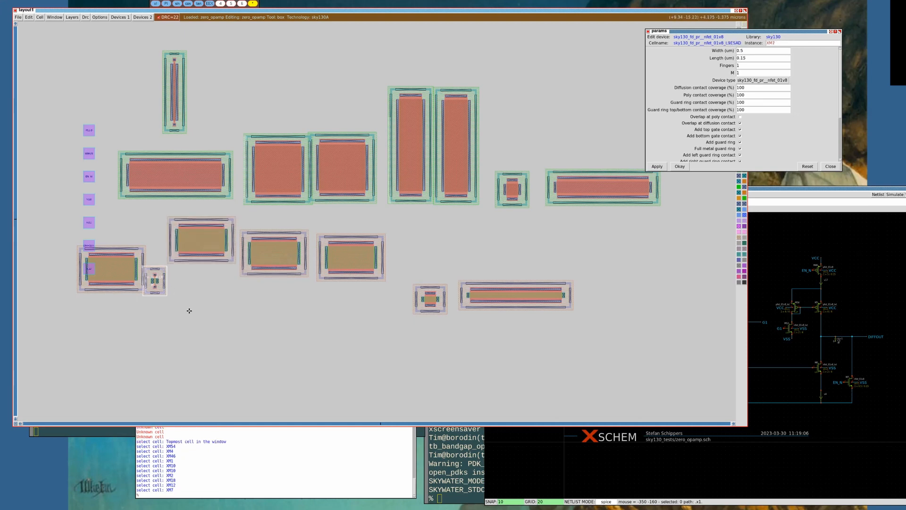
pyautogui.press('m')
pyautogui.press('s')
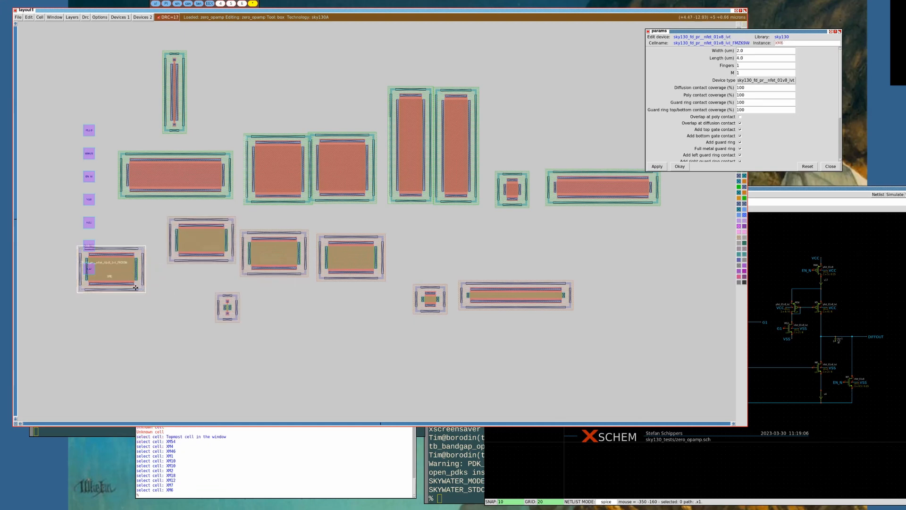
pyautogui.press('m')
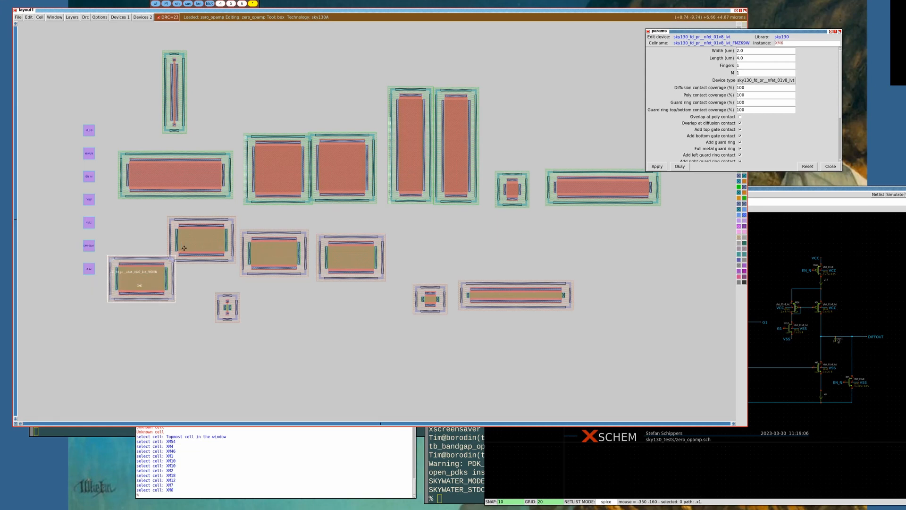
# Zoom in on the column of pins and rearrange the layout and device parameter windows so they no longer overlap
pyautogui.click(63, 289)
pyautogui.rightClick(113, 112)
pyautogui.press('z')
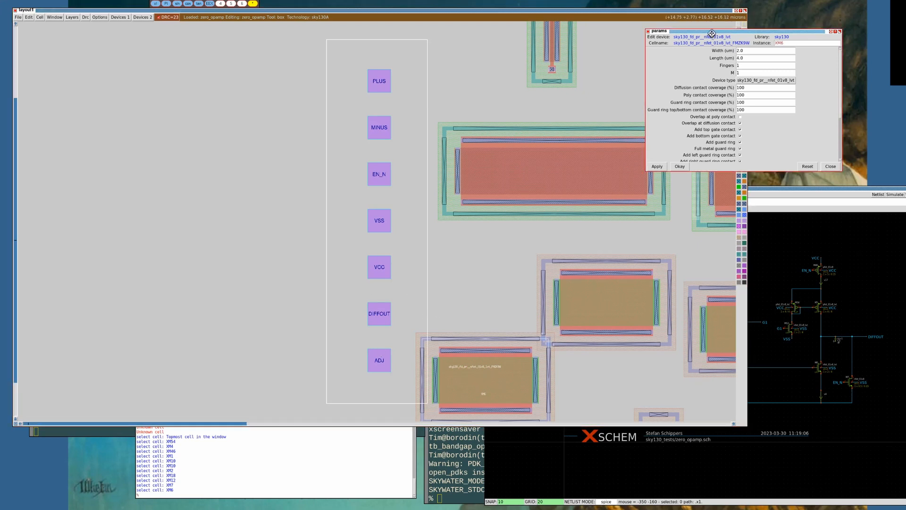
pyautogui.moveTo(710, 31); pyautogui.dragTo(806, 44)
pyautogui.moveTo(679, 11); pyautogui.dragTo(659, 39)
pyautogui.moveTo(774, 44); pyautogui.dragTo(762, 41)
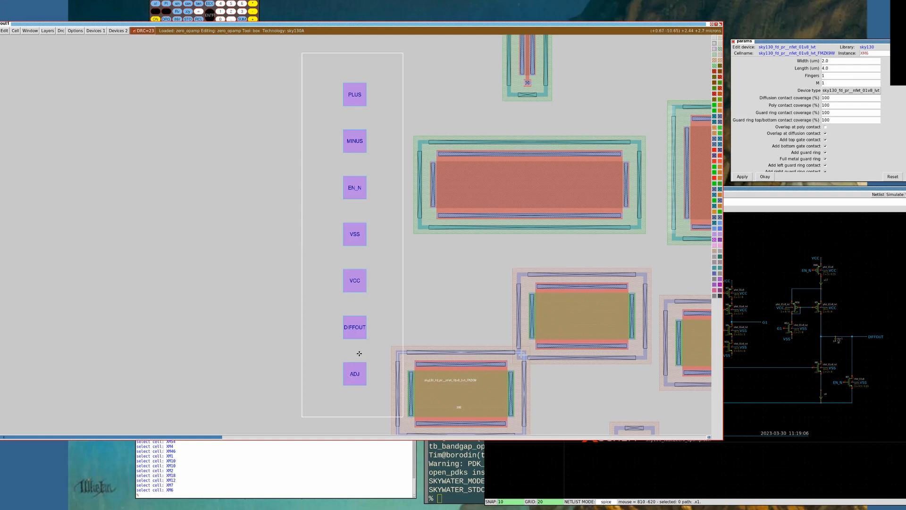
# Fit the box tightly around the pin column from ADJ to PLUS and view it alongside the neighbouring devices
pyautogui.click(333, 395)
pyautogui.rightClick(370, 76)
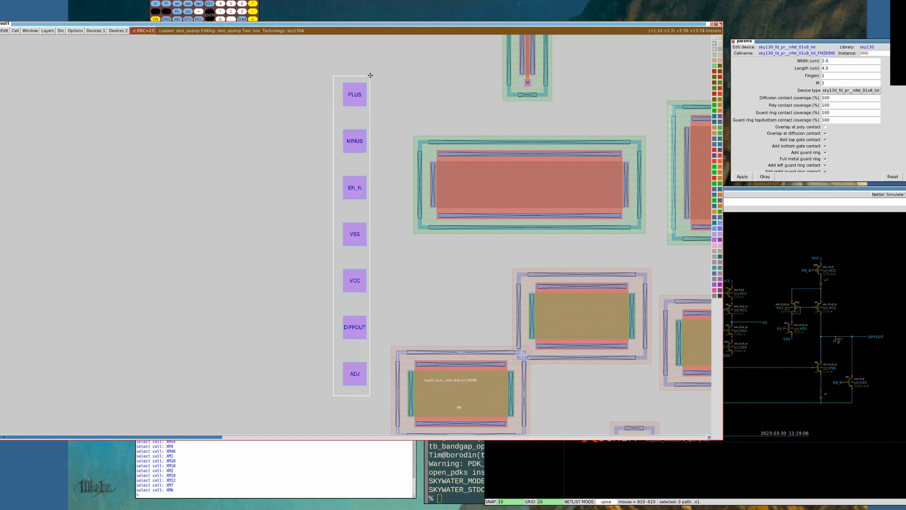
pyautogui.hotkey('shift', 'z')
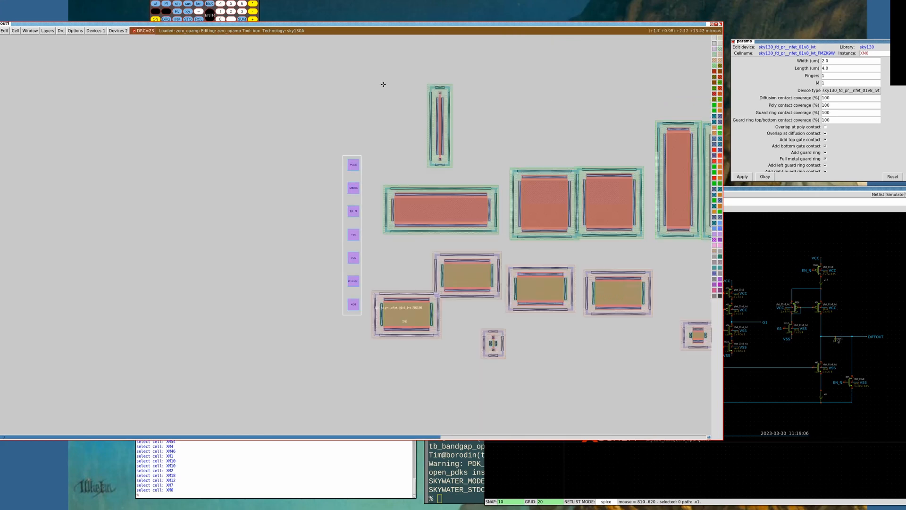
pyautogui.press('Right')
pyautogui.press('Right')
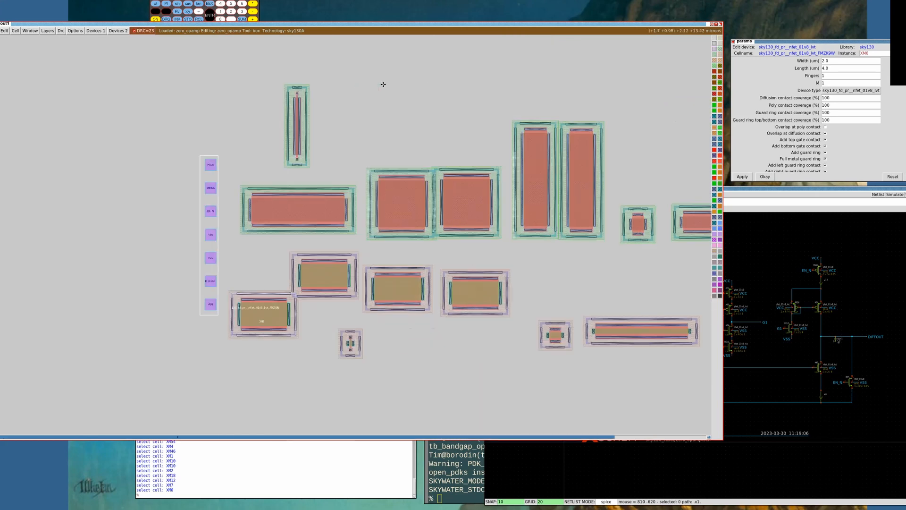
pyautogui.press('z')
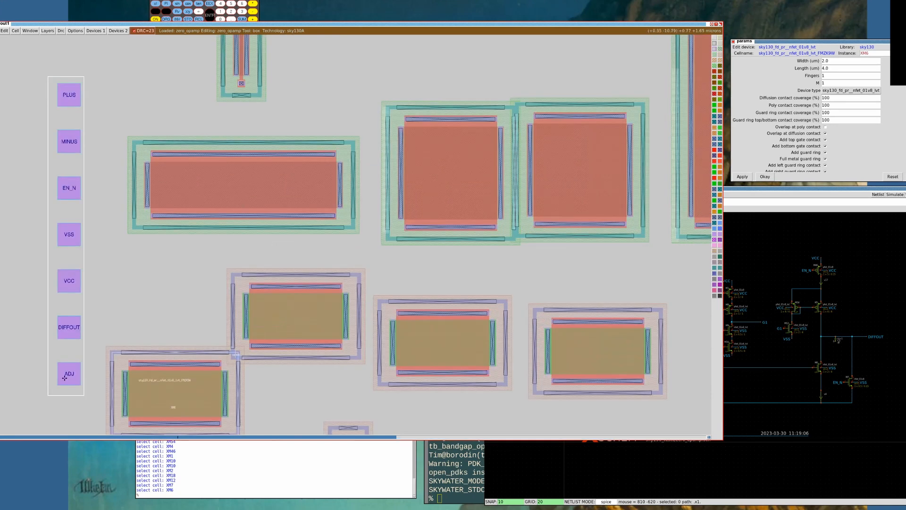
# Zoom in on the port pins in the xschem schematic, and query the port use of the layout's VSS pin in the Magic console
pyautogui.click(764, 276)
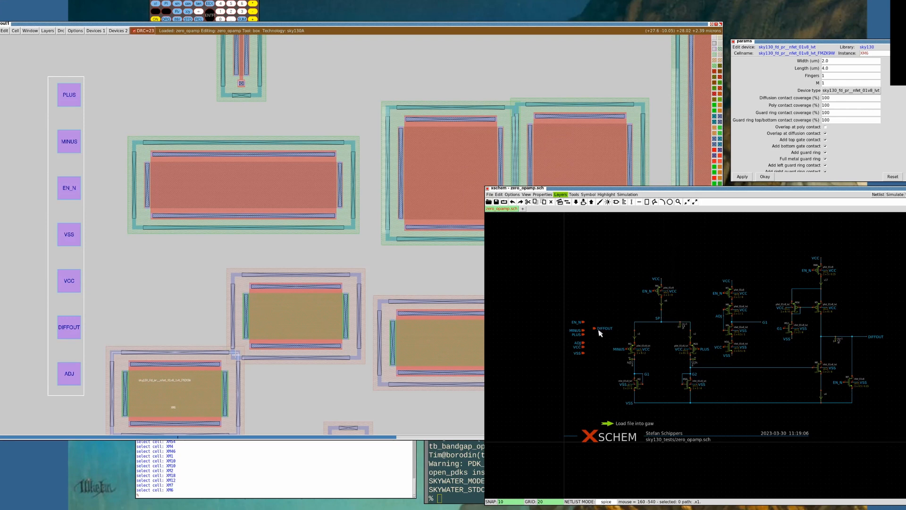
pyautogui.scroll(2, 600, 334)
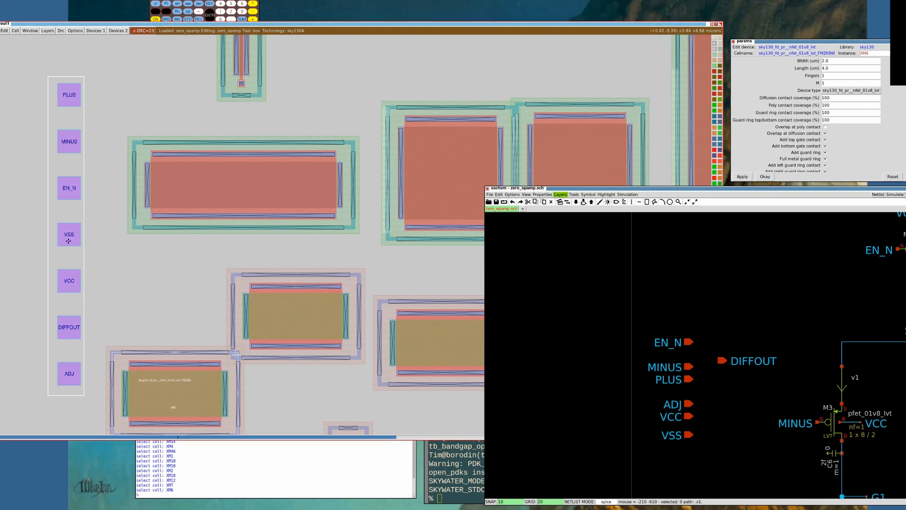
pyautogui.press('s')
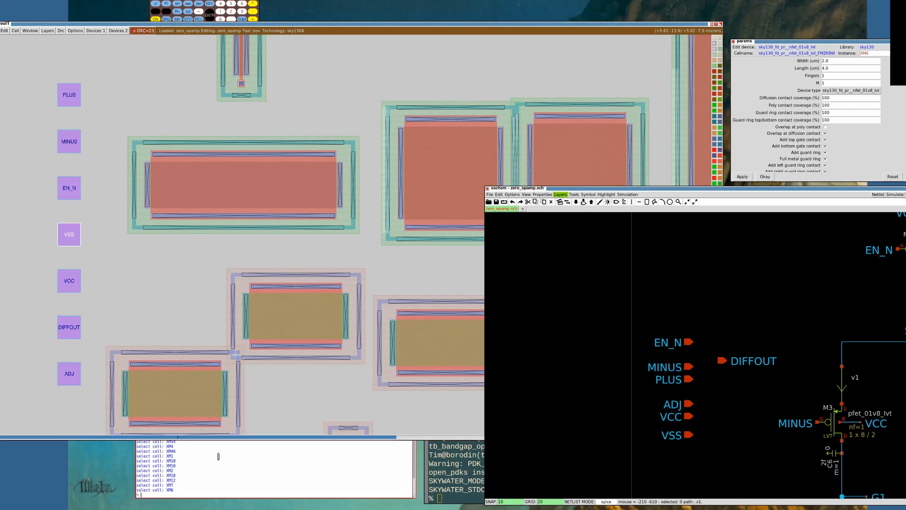
pyautogui.write('se')
pyautogui.press('Return')
# Annotate the layout's port order by running readspice on .xschem/simulations/zero_opamp.spice from the home directory
pyautogui.press('BackSpace')
pyautogui.press('BackSpace')
pyautogui.press('BackSpace')
pyautogui.write('readspice /h')
pyautogui.write('ome/tim/.x')
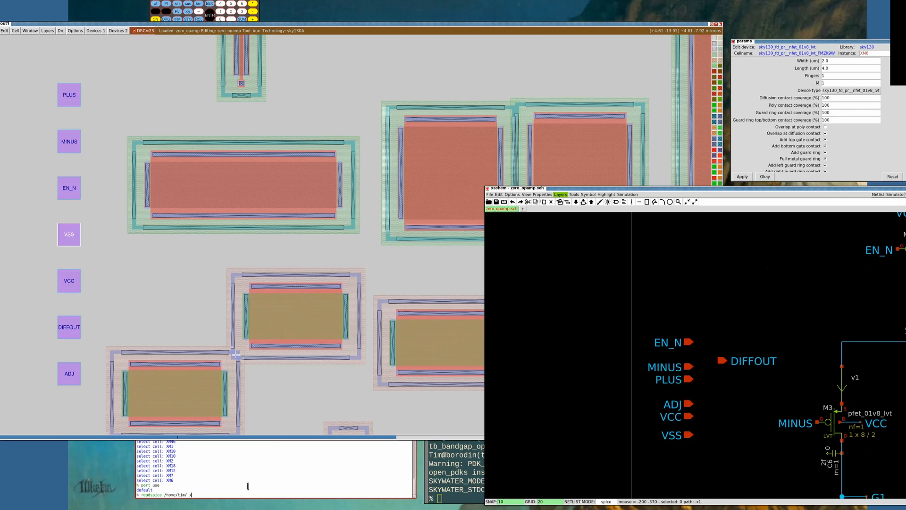
pyautogui.press('Tab')
pyautogui.write('c')
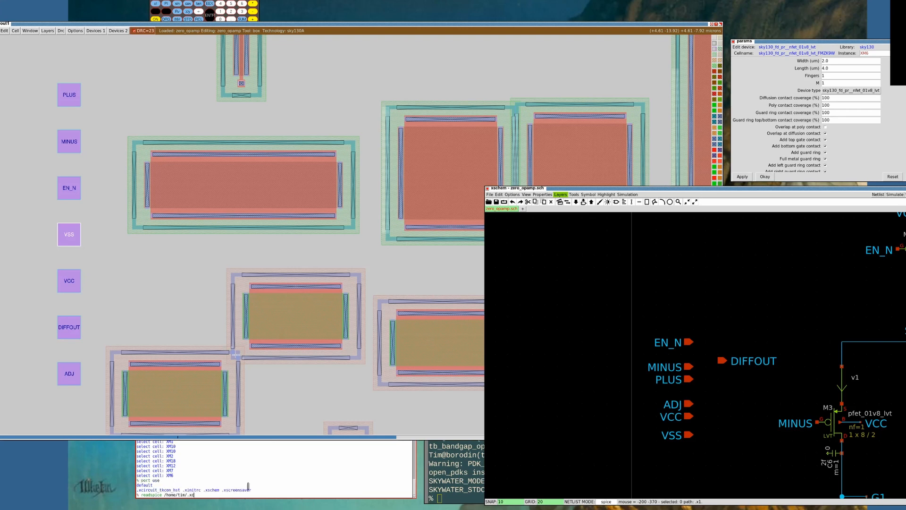
pyautogui.press('BackSpace')
pyautogui.write('schem/s')
pyautogui.press('Tab')
pyautogui.write('z')
pyautogui.press('Tab')
pyautogui.press('Return')
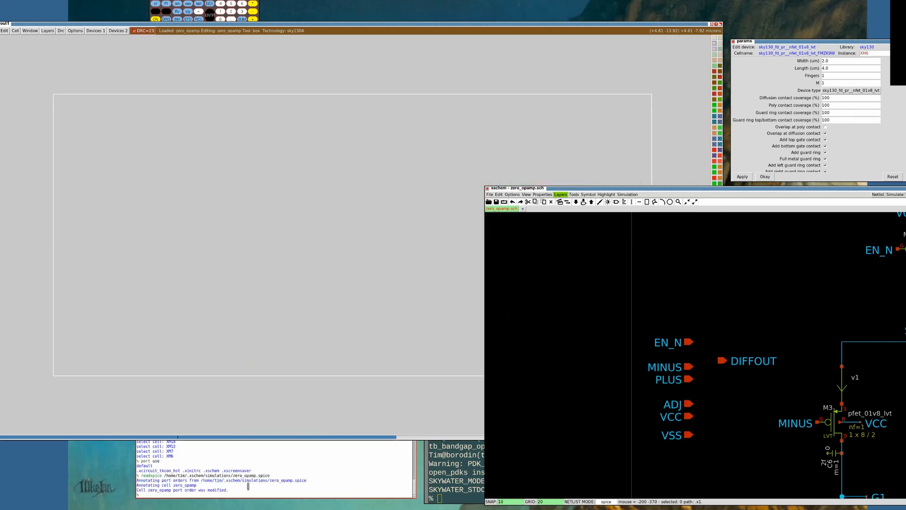
# Fit the whole layout in view and highlight the port-order messages in the console
pyautogui.press('v')
pyautogui.click(345, 25)
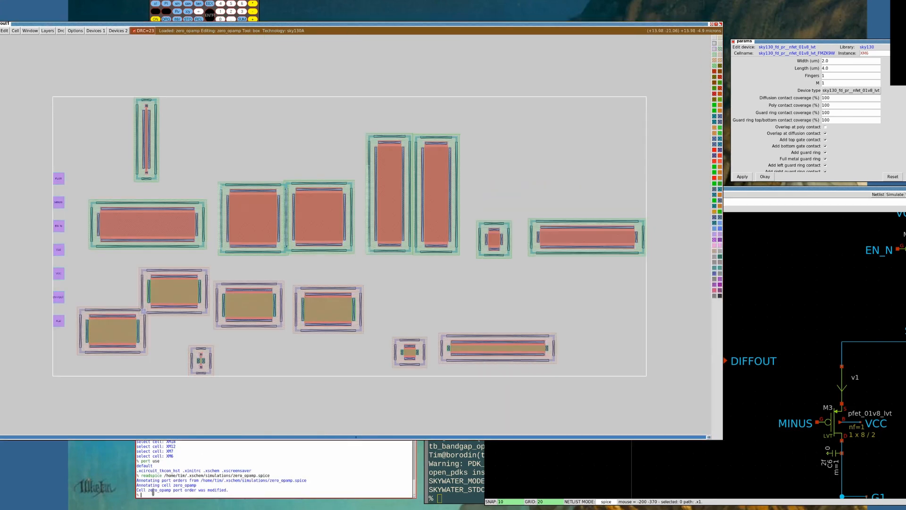
pyautogui.moveTo(137, 484); pyautogui.dragTo(236, 485)
pyautogui.moveTo(137, 490); pyautogui.dragTo(282, 490)
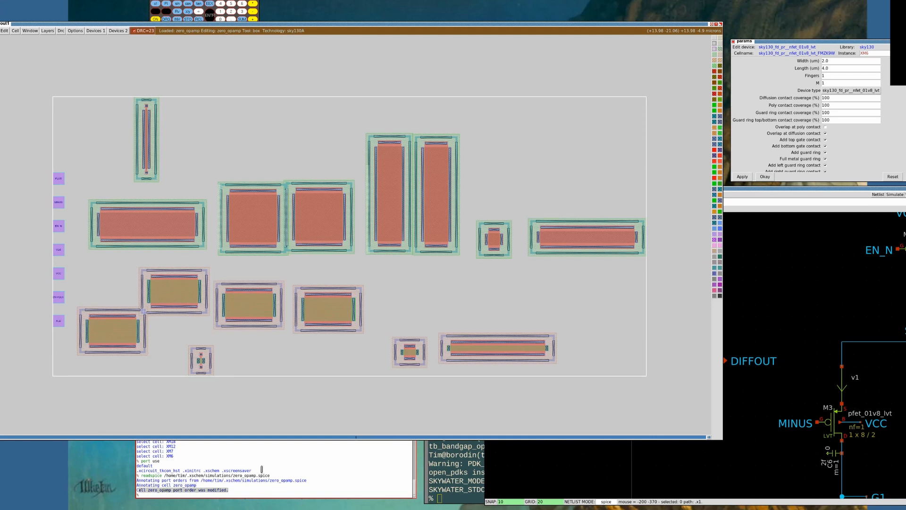
# Switch to the terminal running Magic, send the Magic process to the background, and list the directory's files
pyautogui.click(742, 188)
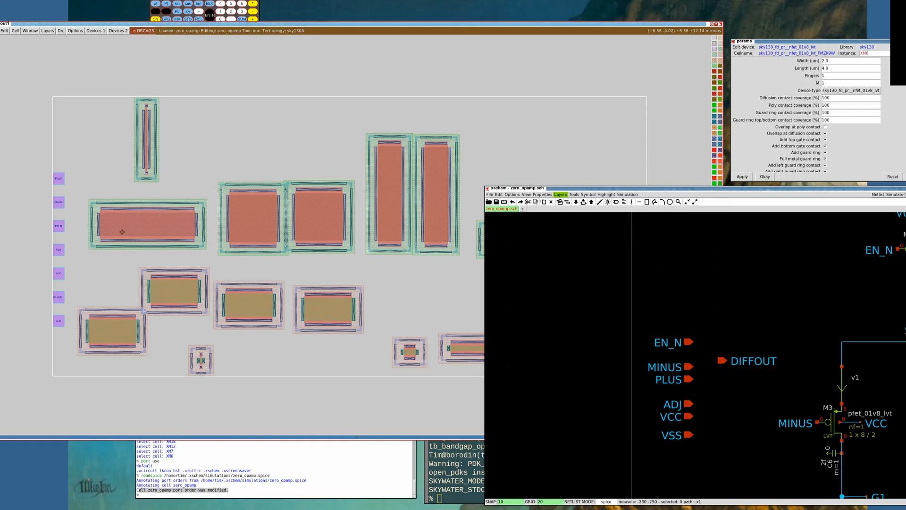
pyautogui.click(642, 188)
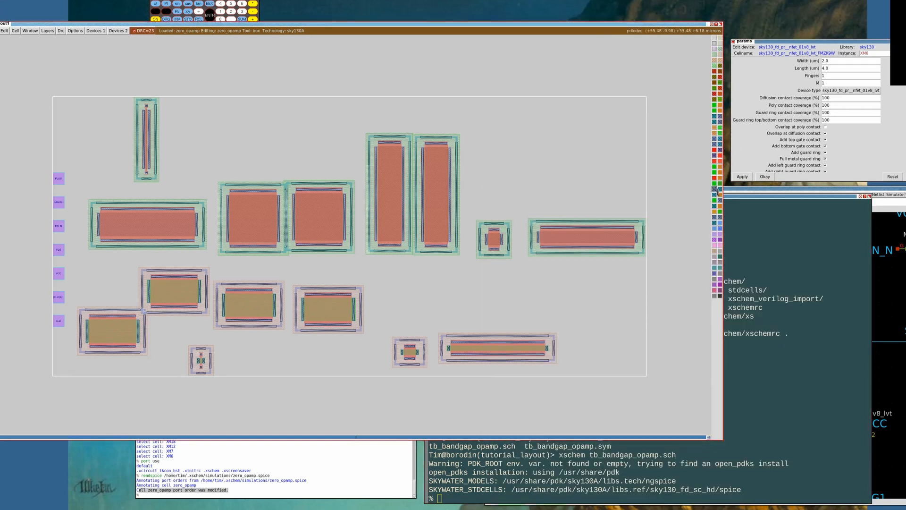
pyautogui.click(413, 27)
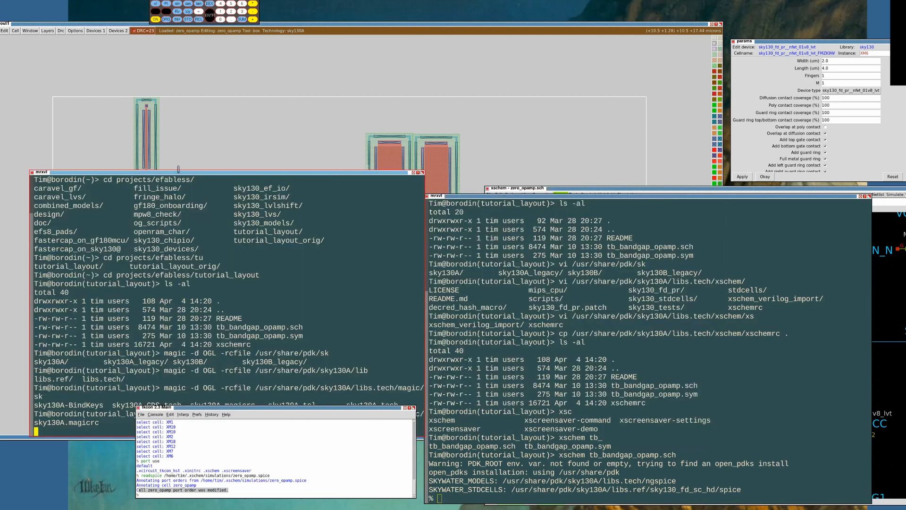
pyautogui.hotkey('ctrl', 'z')
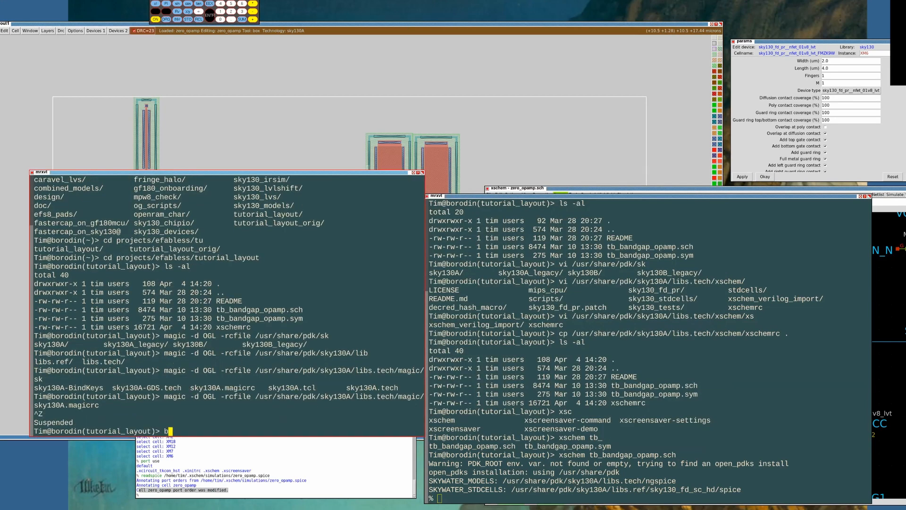
pyautogui.write('bg')
pyautogui.press('Return')
pyautogui.write('ls')
pyautogui.press('Return')
# Open the netlist ~/.xschem/simulations/zero_opamp.spice in vi
pyautogui.write('vi ')
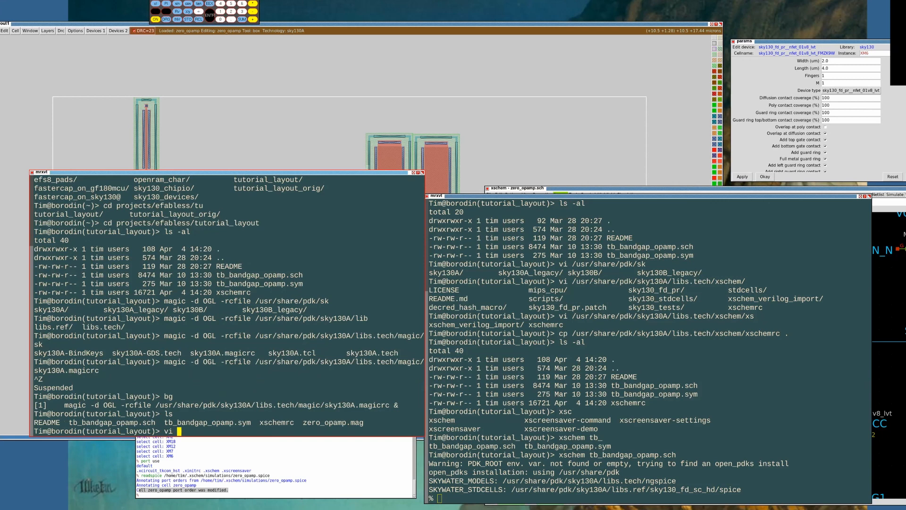
pyautogui.write('~/.xc')
pyautogui.write('c')
pyautogui.press('Tab')
pyautogui.press('Tab')
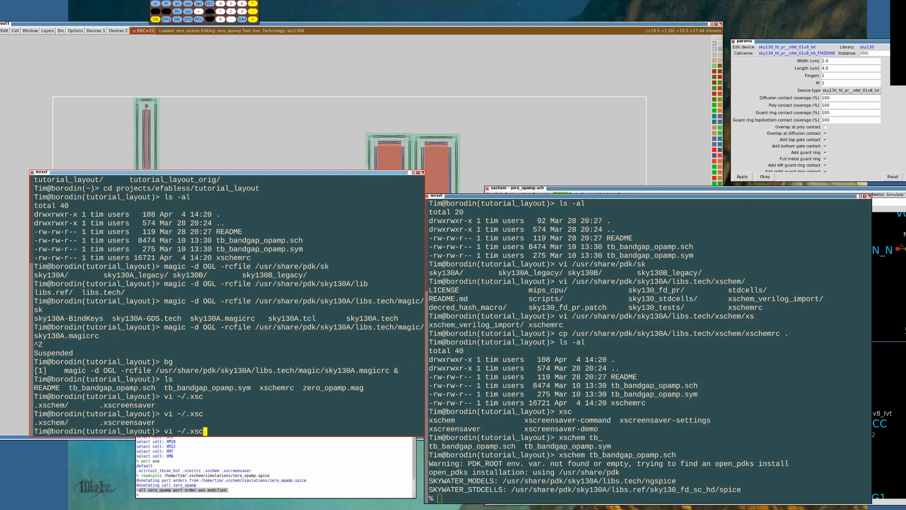
pyautogui.write('h')
pyautogui.press('Tab')
pyautogui.write('s')
pyautogui.press('Tab')
pyautogui.press('Tab')
pyautogui.press('Tab')
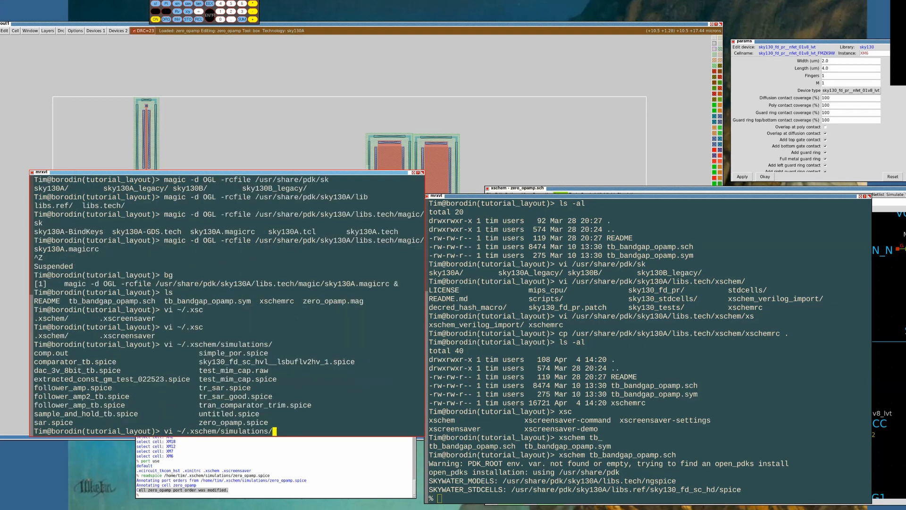
pyautogui.write('z')
pyautogui.press('Tab')
pyautogui.press('Return')
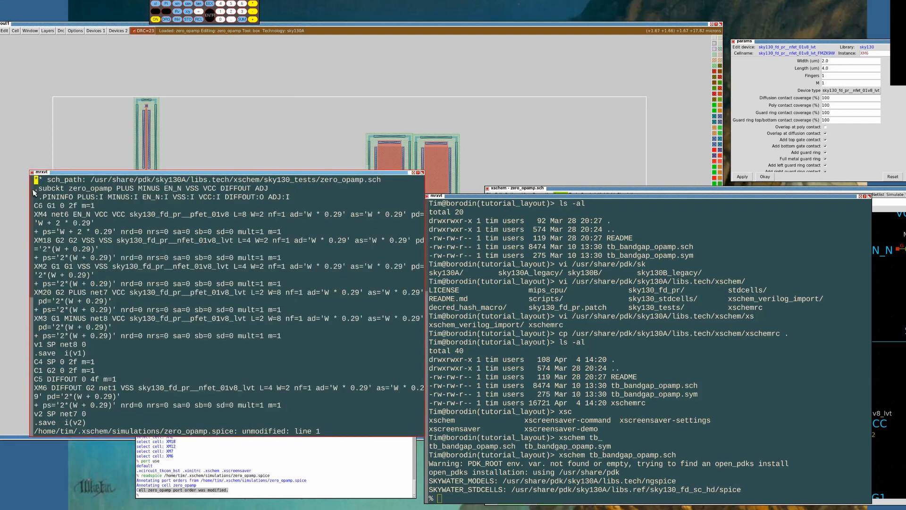
# Highlight the netlist's .subckt zero_opamp line and compare its port order with the pins in the xschem schematic
pyautogui.tripleClick(311, 189)
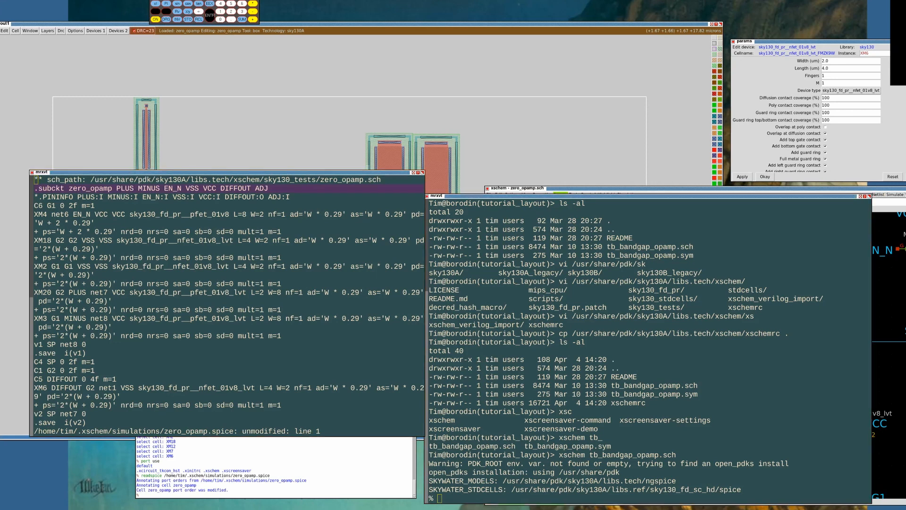
pyautogui.click(879, 189)
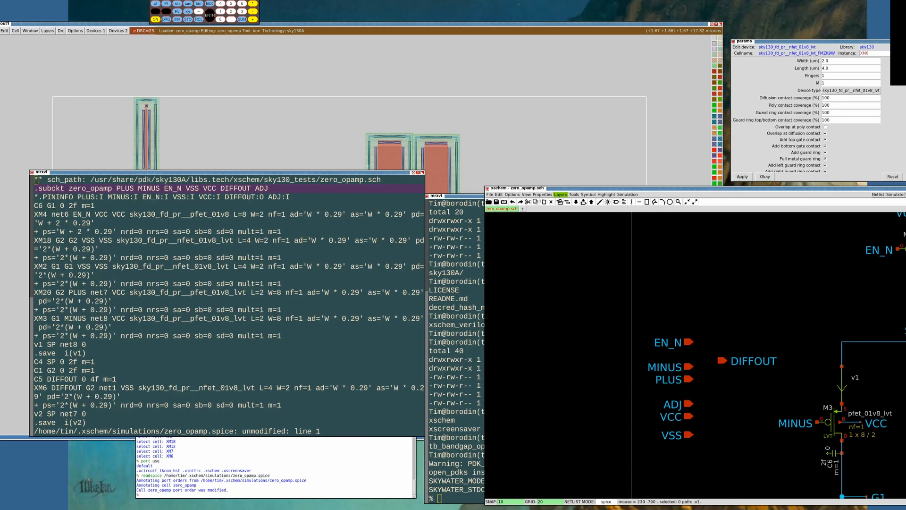
pyautogui.click(774, 188)
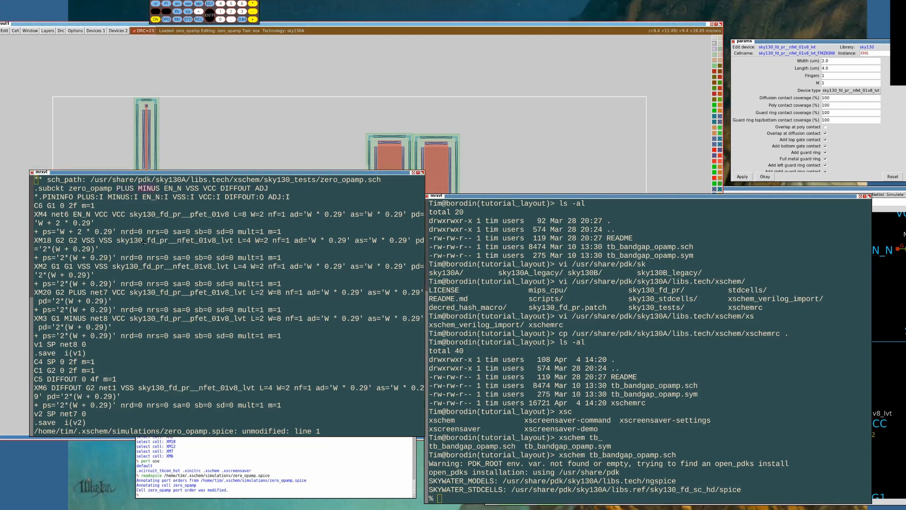
# Return to the layout, select the PLUS port label and query its port index
pyautogui.click(122, 24)
pyautogui.press('s')
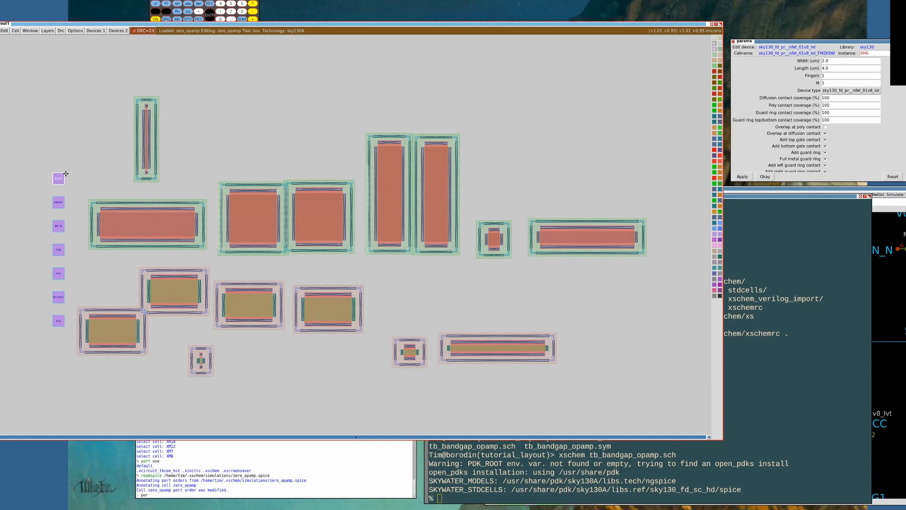
pyautogui.write('x')
pyautogui.press('Return')
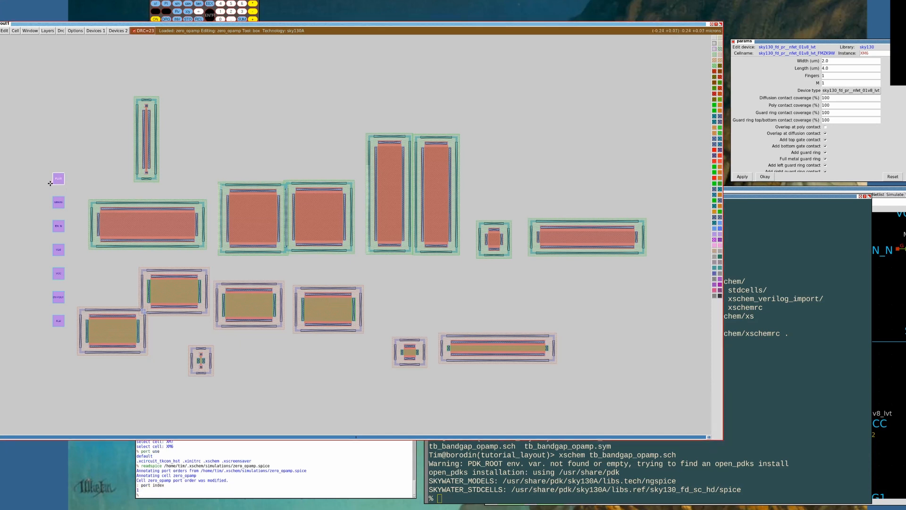
# Examine the PLUS, MINUS and EN_N labels up close and query the PLUS port's use
pyautogui.press('Left')
pyautogui.press('Left')
pyautogui.press('z')
pyautogui.press('z')
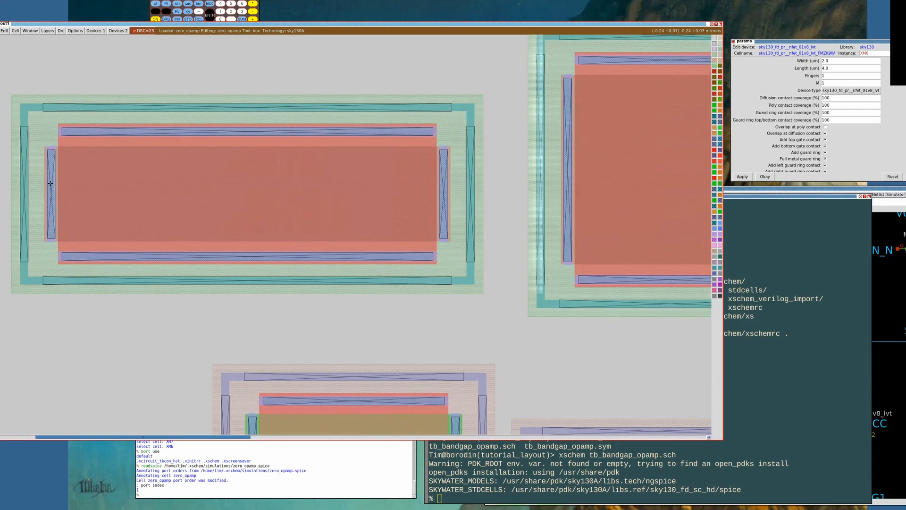
pyautogui.keyDown('shift'); pyautogui.scroll(-10, 51, 183); pyautogui.keyUp('shift')
pyautogui.scroll(9, 51, 183)
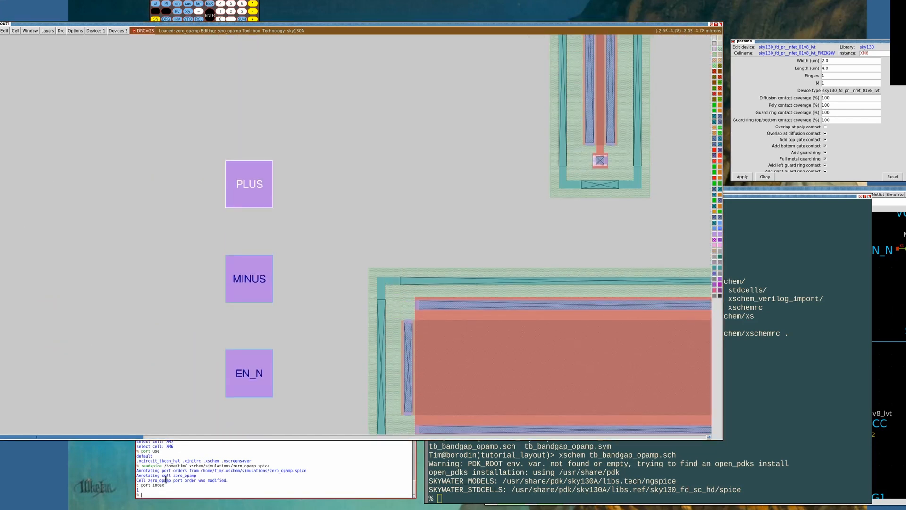
pyautogui.write('rt use')
pyautogui.press('Return')
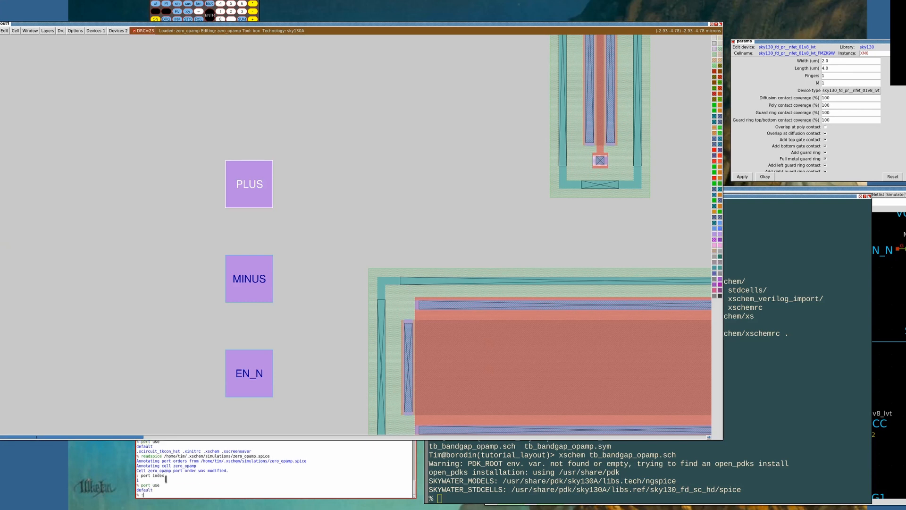
# Try to query the PLUS port's direction and read the port command's usage list
pyautogui.write('p')
pyautogui.write('ort help')
pyautogui.press('Return')
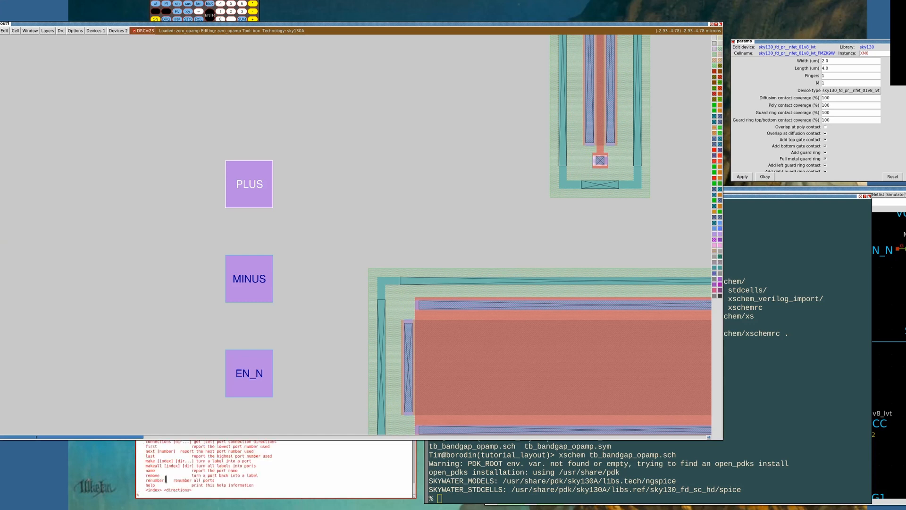
pyautogui.scroll(5, 166, 479)
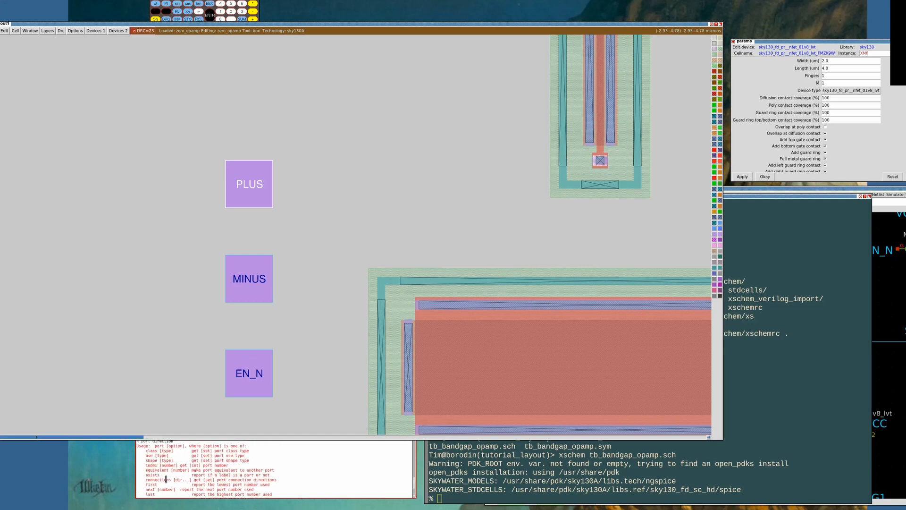
pyautogui.scroll(-5, 166, 478)
# Query the PLUS port's class and review the port options in the usage text
pyautogui.write('port clas')
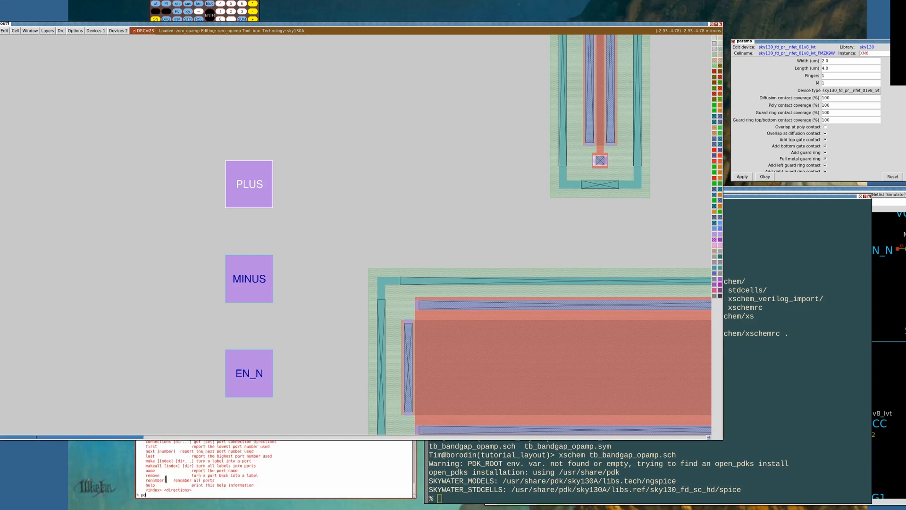
pyautogui.write('s')
pyautogui.press('Return')
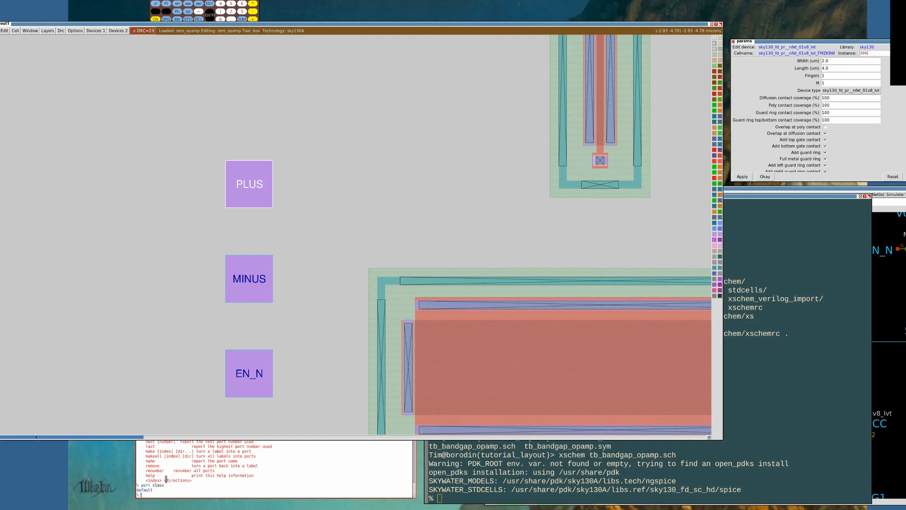
pyautogui.scroll(5, 166, 478)
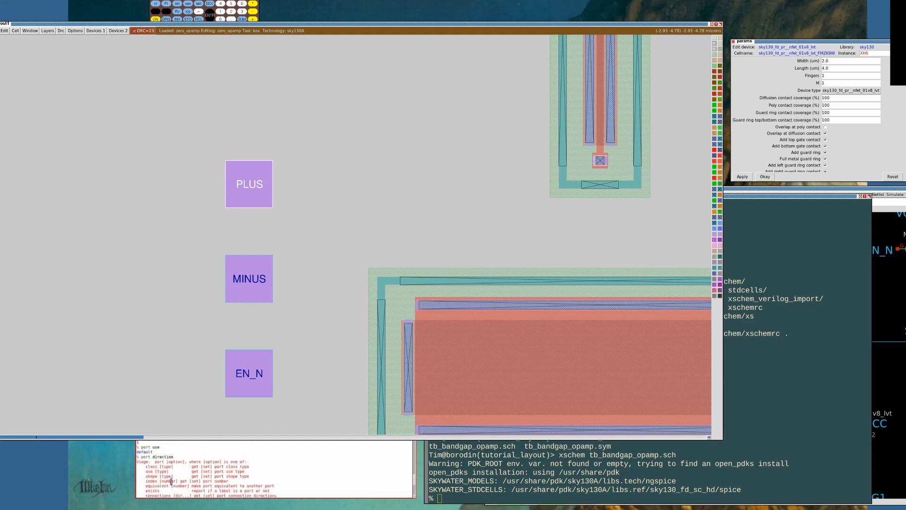
pyautogui.scroll(-1, 174, 473)
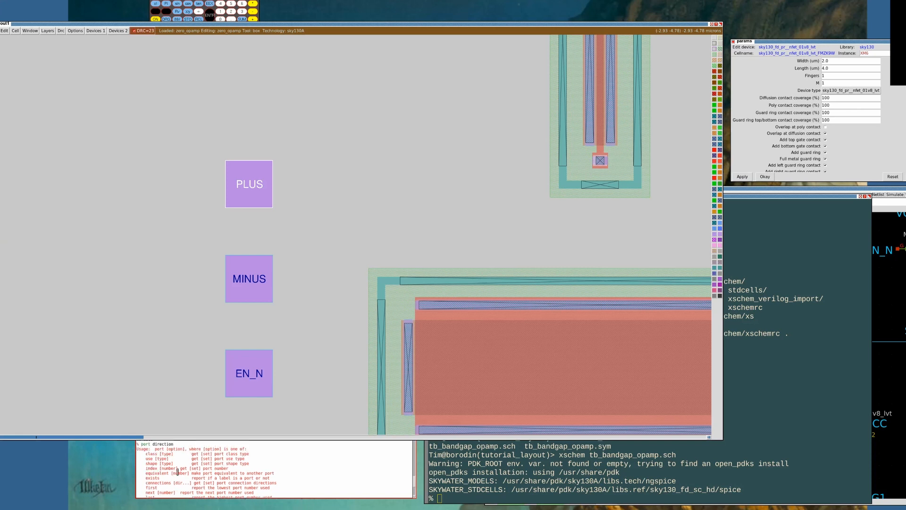
pyautogui.write('port class')
pyautogui.press('Return')
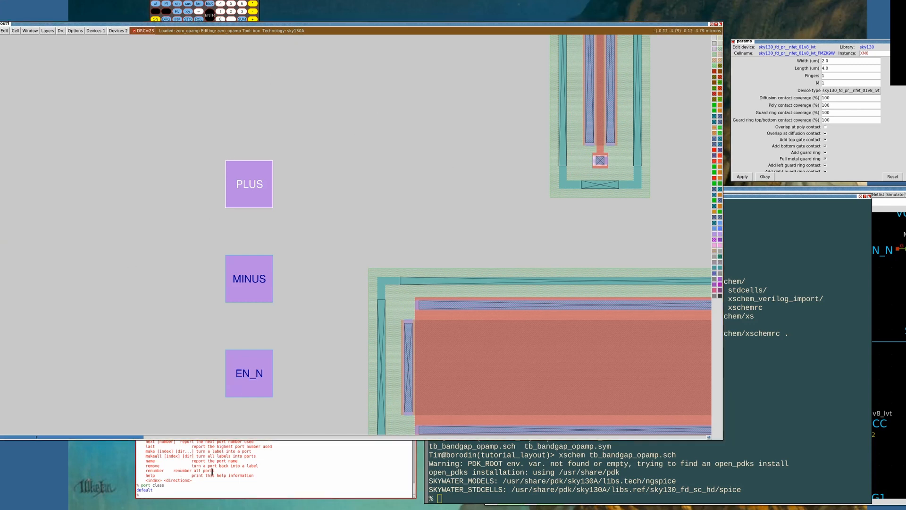
# Set the PLUS port's class to input and query the class to check it
pyautogui.write('port class input')
pyautogui.press('Return')
pyautogui.write('port class')
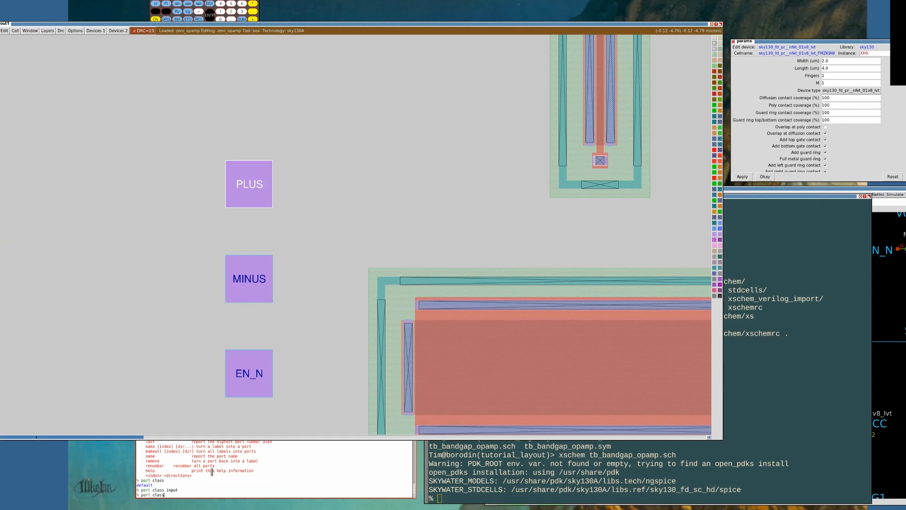
pyautogui.press('Return')
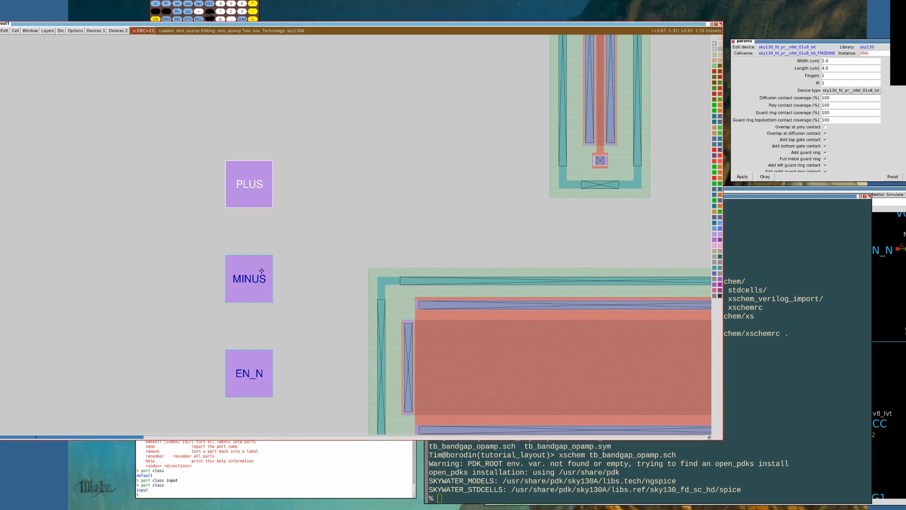
# Select the MINUS port label and set its port class to input
pyautogui.press('s')
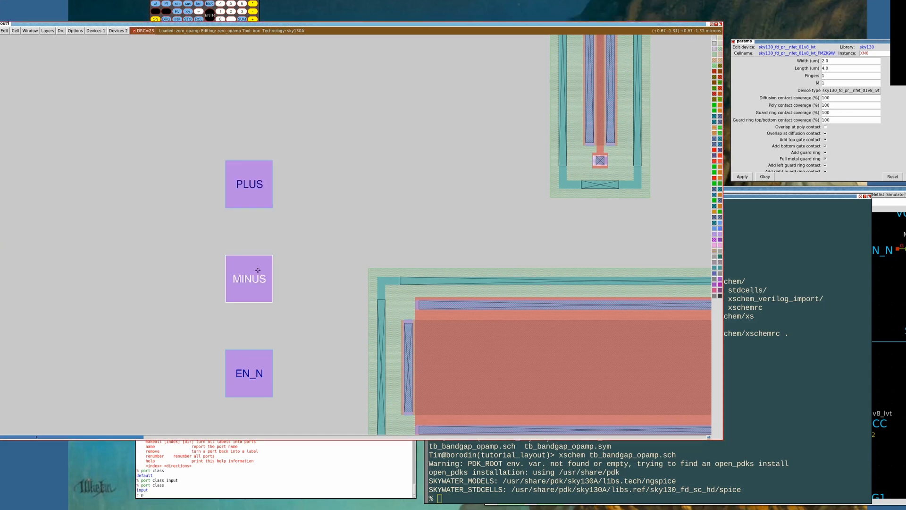
pyautogui.write('lass input')
pyautogui.press('Return')
# Switch to the xschem window, show the whole zero_opamp schematic and place it beside the full layout for comparison
pyautogui.scroll(-3, 259, 182)
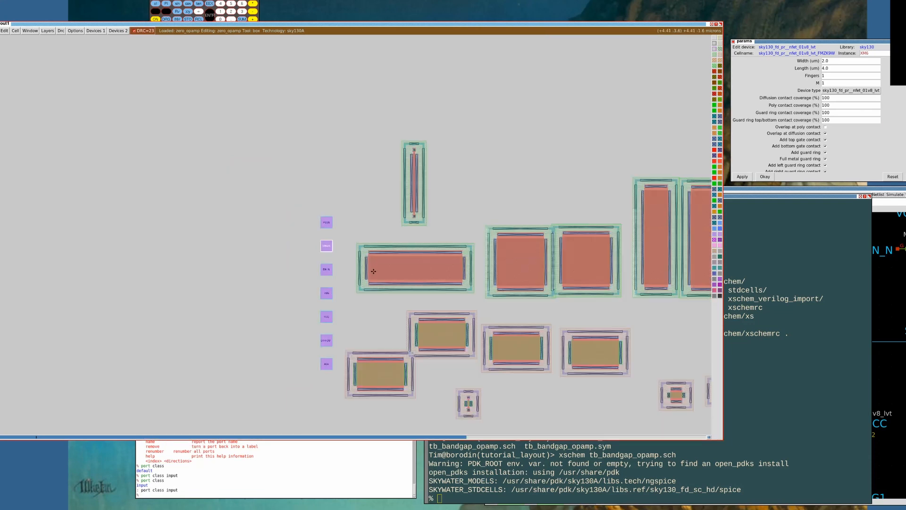
pyautogui.hscroll(2, 372, 270)
pyautogui.hscroll(2, 372, 271)
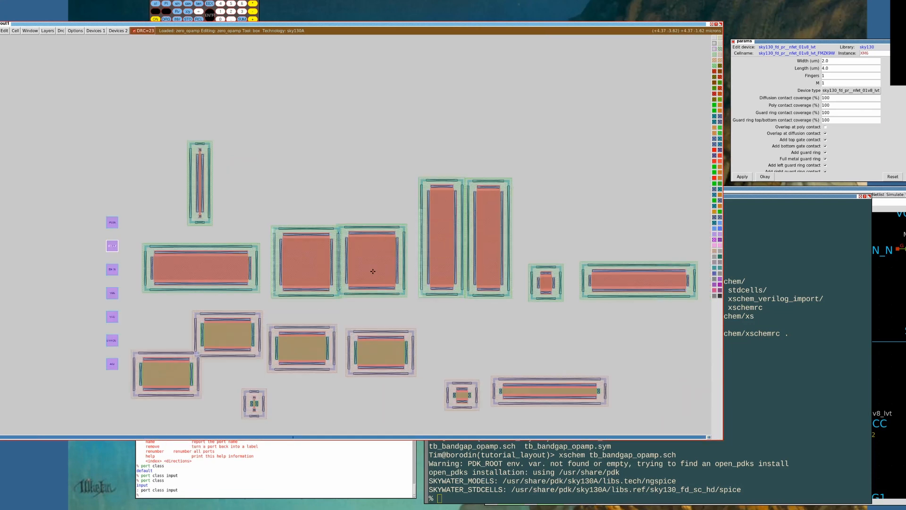
pyautogui.click(93, 426)
pyautogui.scroll(-2, 460, 203)
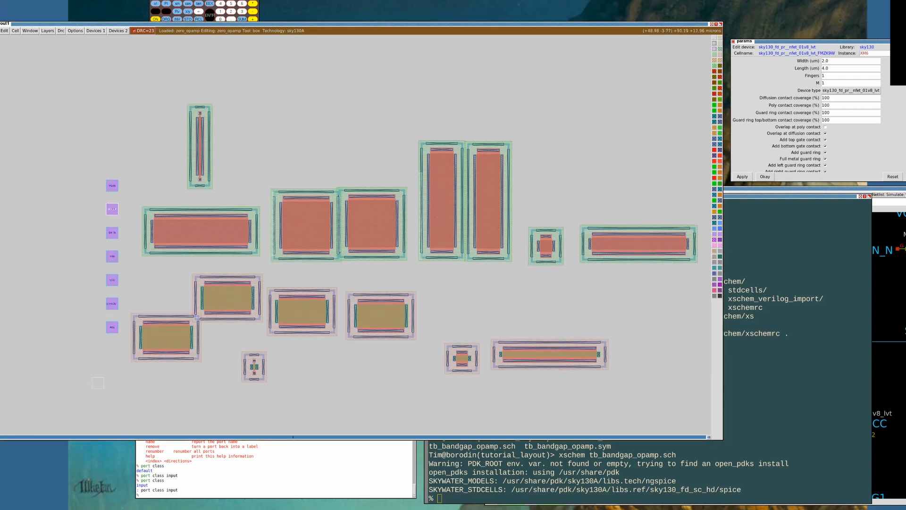
pyautogui.click(879, 188)
pyautogui.scroll(-6, 735, 334)
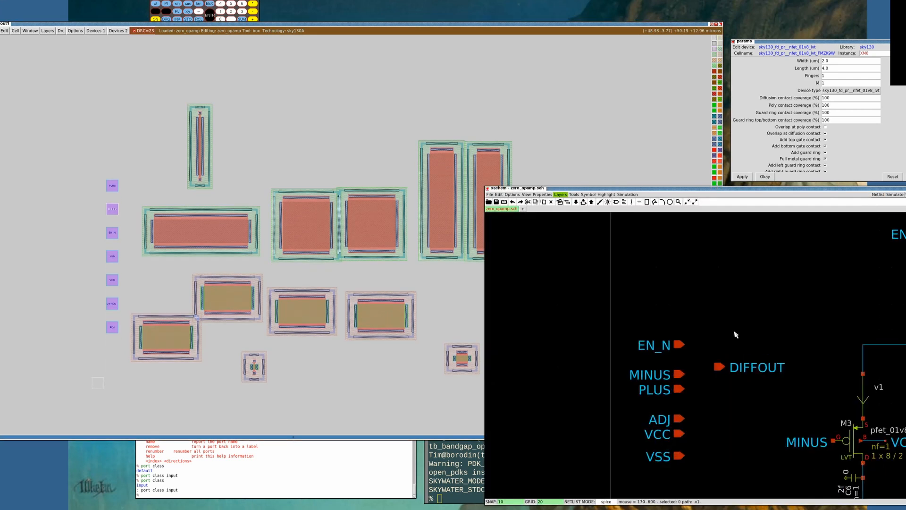
pyautogui.moveTo(689, 338); pyautogui.dragTo(550, 313, button='middle')
pyautogui.scroll(1, 611, 361)
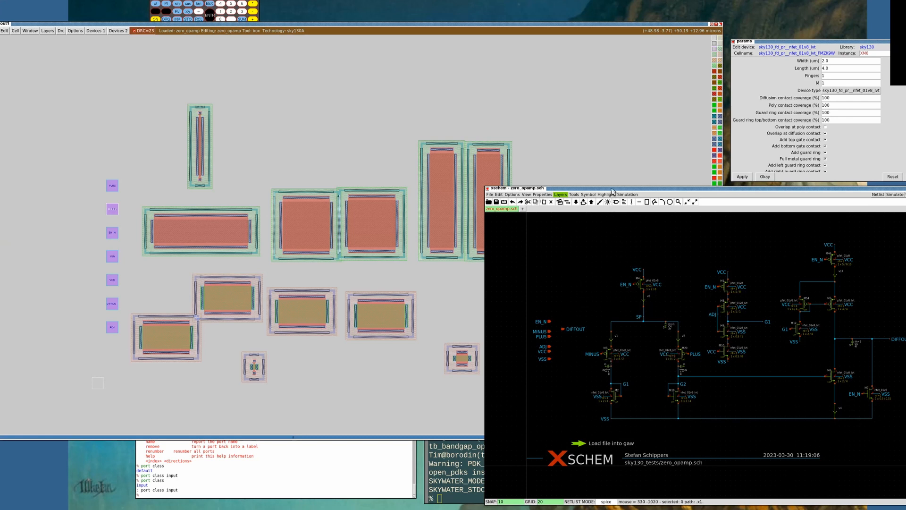
pyautogui.moveTo(614, 186); pyautogui.dragTo(636, 195)
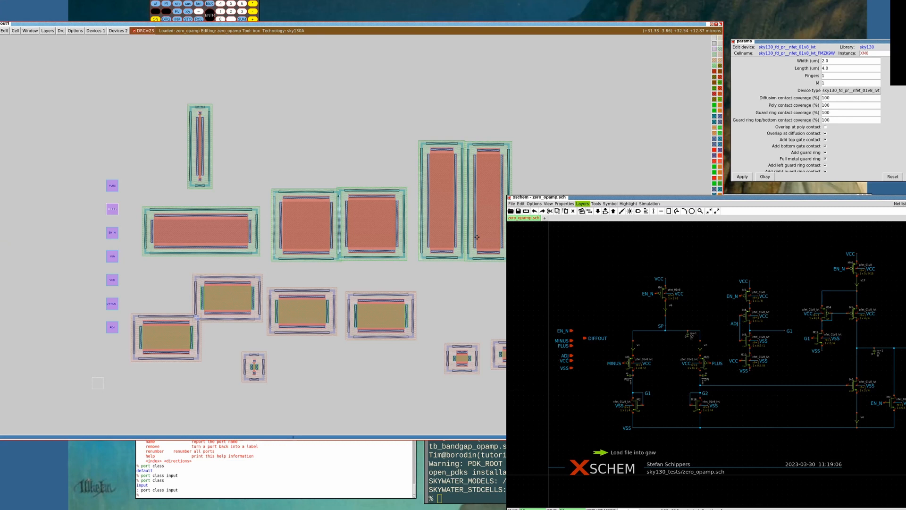
# Select each of the two tall adjacent PFETs in the layout to identify their instances against the schematic
pyautogui.scroll(-1, 476, 237)
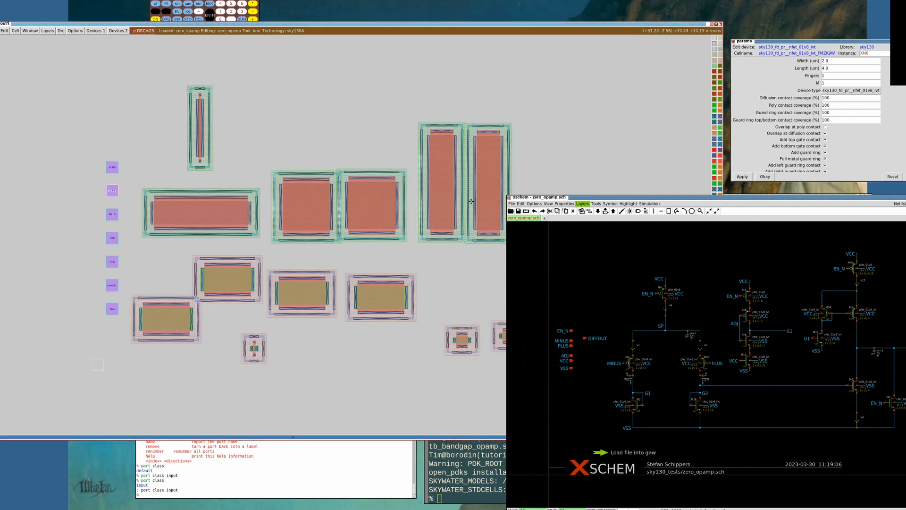
pyautogui.press('i')
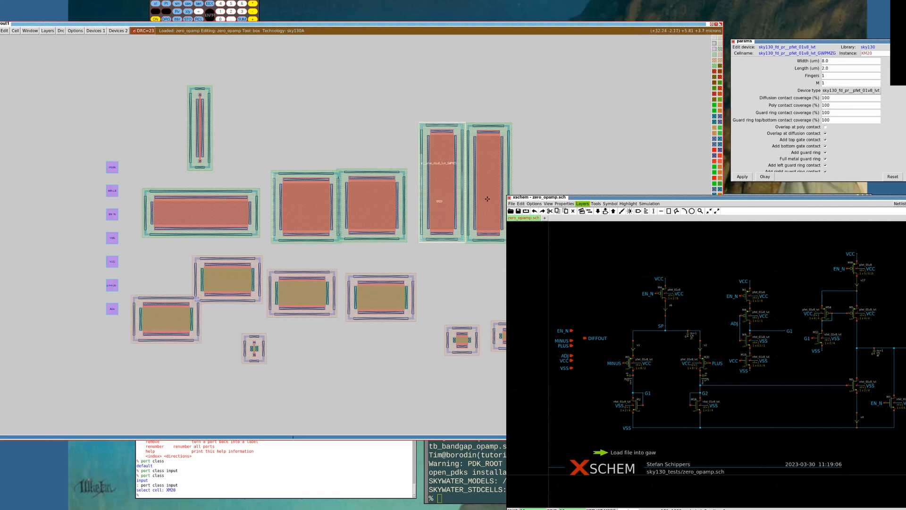
pyautogui.press('i')
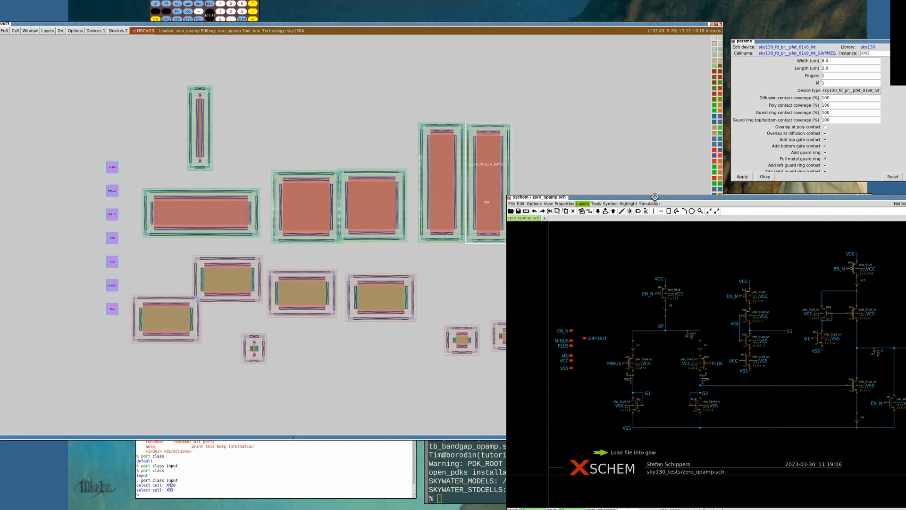
# Move the schematic window clear of the devices and swap the two tall PFETs so XM3 sits left of XM20
pyautogui.moveTo(655, 197); pyautogui.dragTo(802, 190)
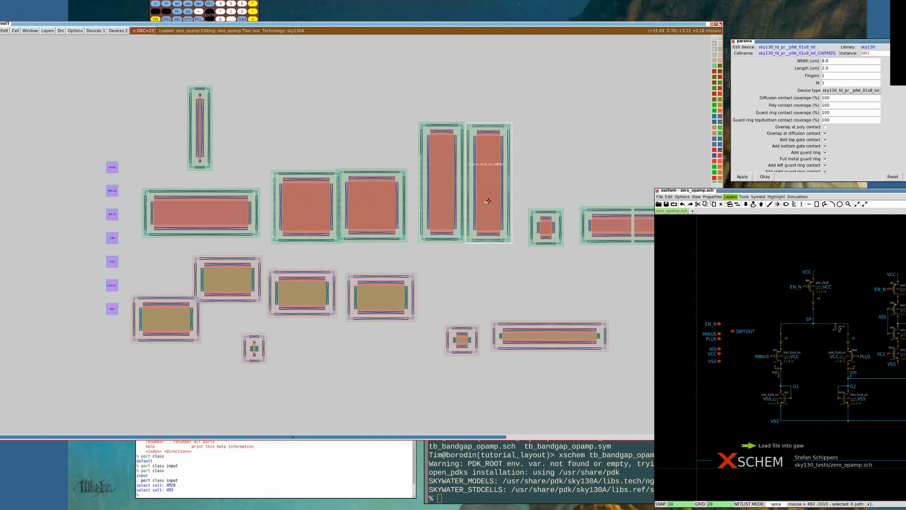
pyautogui.press('m')
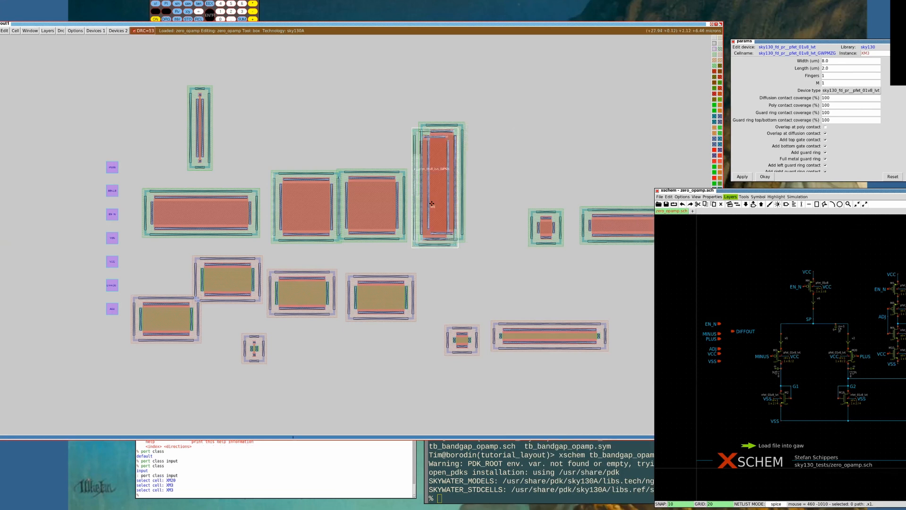
pyautogui.press('s')
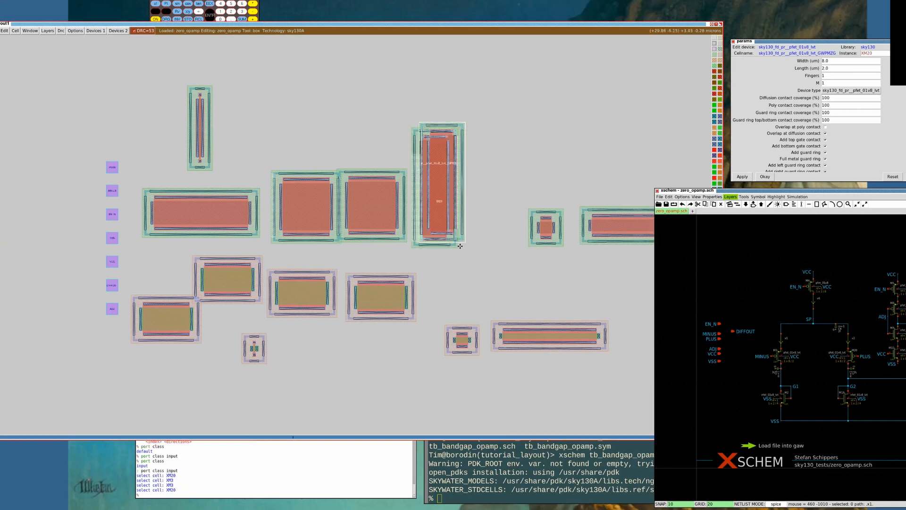
pyautogui.press('m')
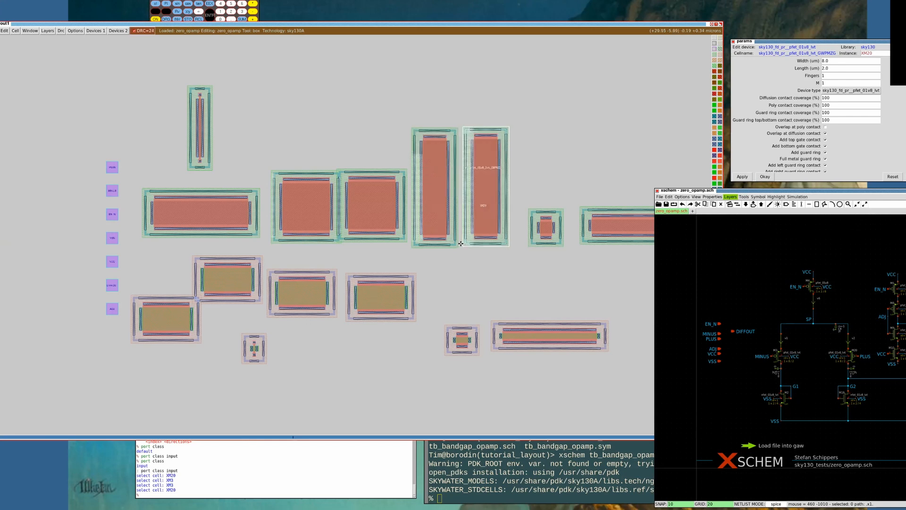
# Move XM3 against XM20 so that their facing guard rings overlap
pyautogui.press('z')
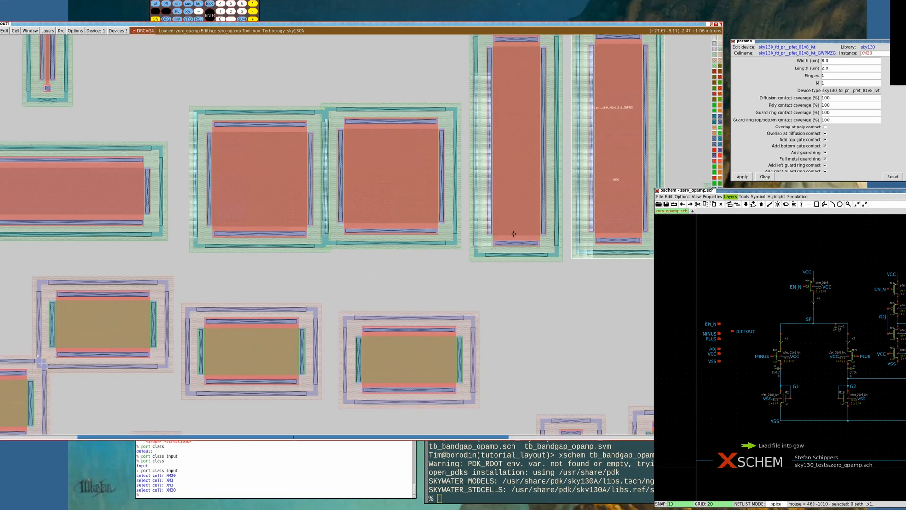
pyautogui.press('s')
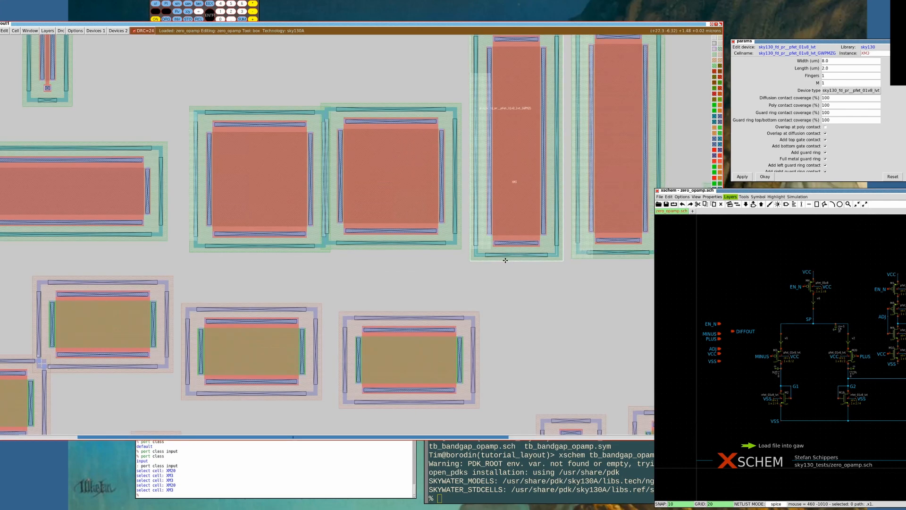
pyautogui.press('m')
pyautogui.press('m')
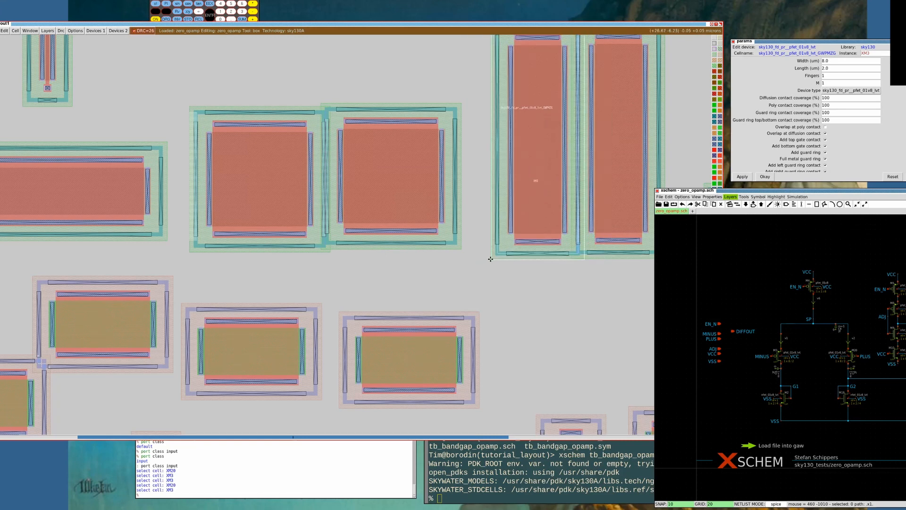
# Nudge XM3 upward at the shared guard ring corner to align its lower ring with XM20's
pyautogui.click(567, 266)
pyautogui.rightClick(599, 226)
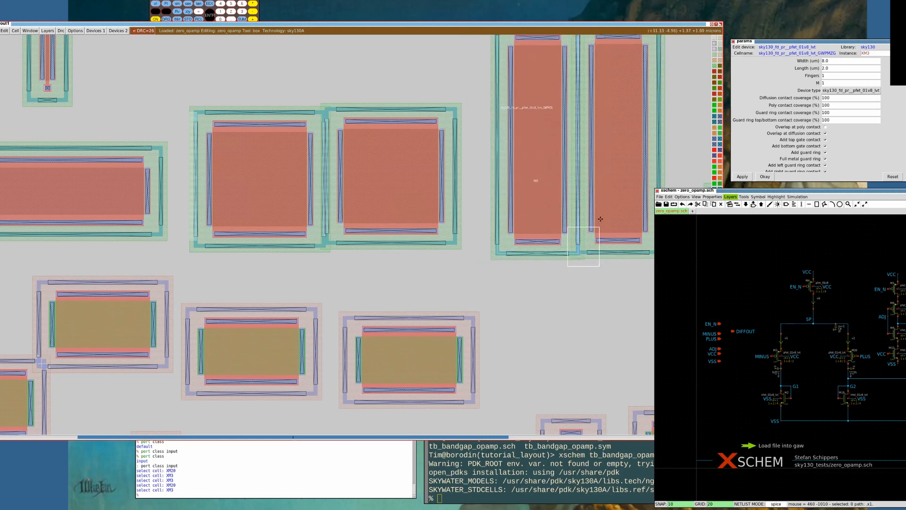
pyautogui.press('z')
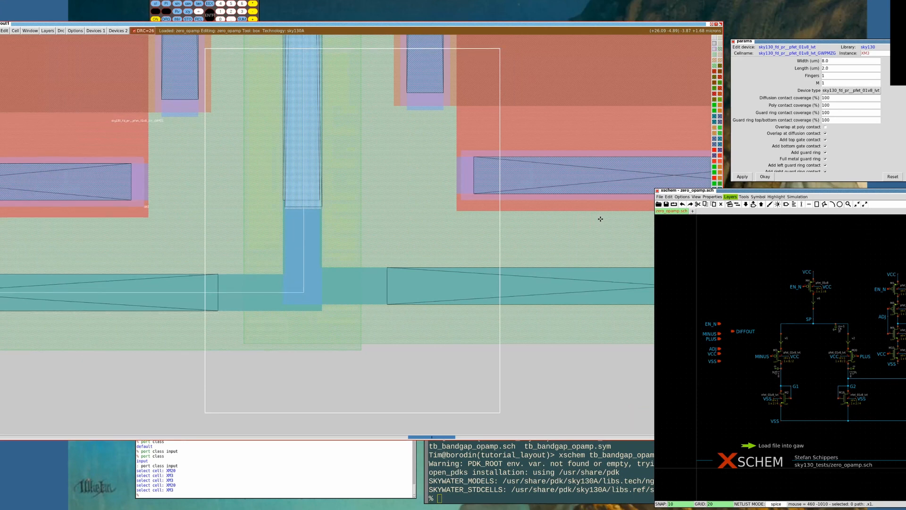
pyautogui.press('e')
pyautogui.press('e')
pyautogui.press('e')
pyautogui.press('e')
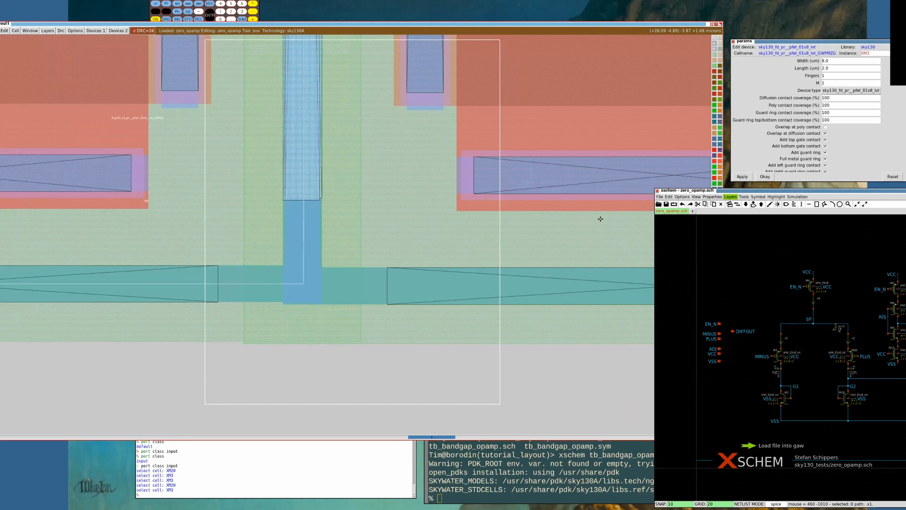
pyautogui.hotkey('shift', 'z')
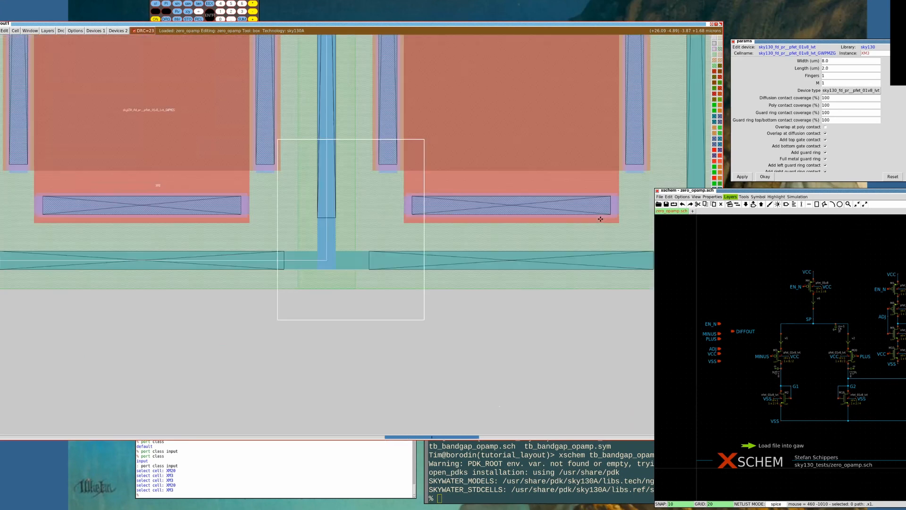
pyautogui.hotkey('shift', 'z')
pyautogui.hotkey('shift', 'z')
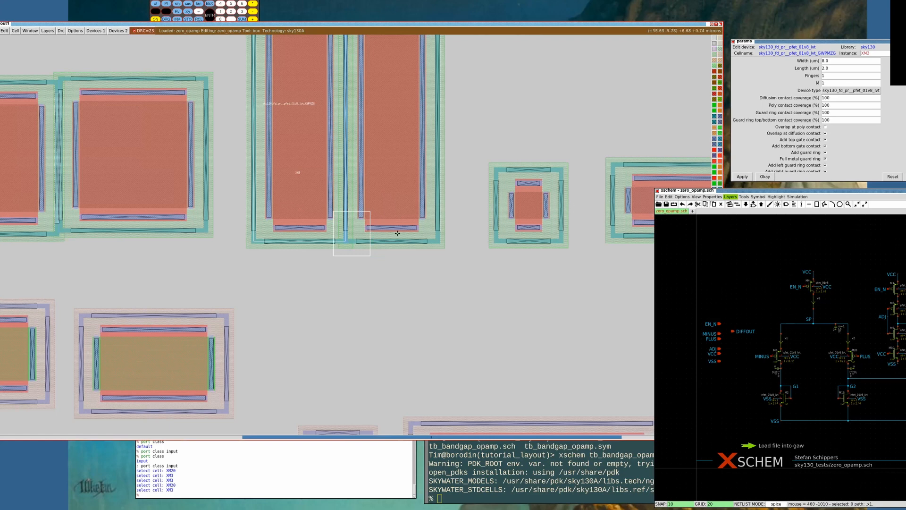
pyautogui.press('v')
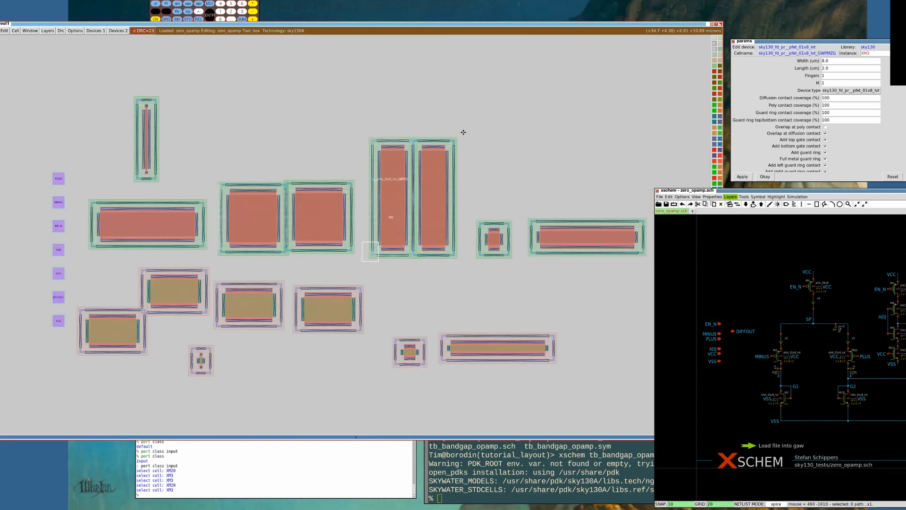
pyautogui.rightClick(467, 134)
pyautogui.press('z')
pyautogui.hotkey('shift', 'z')
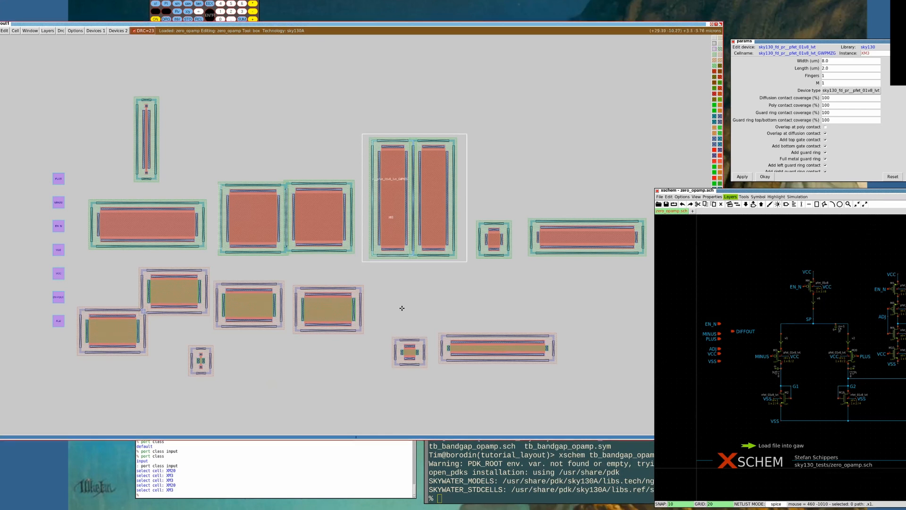
pyautogui.click(476, 24)
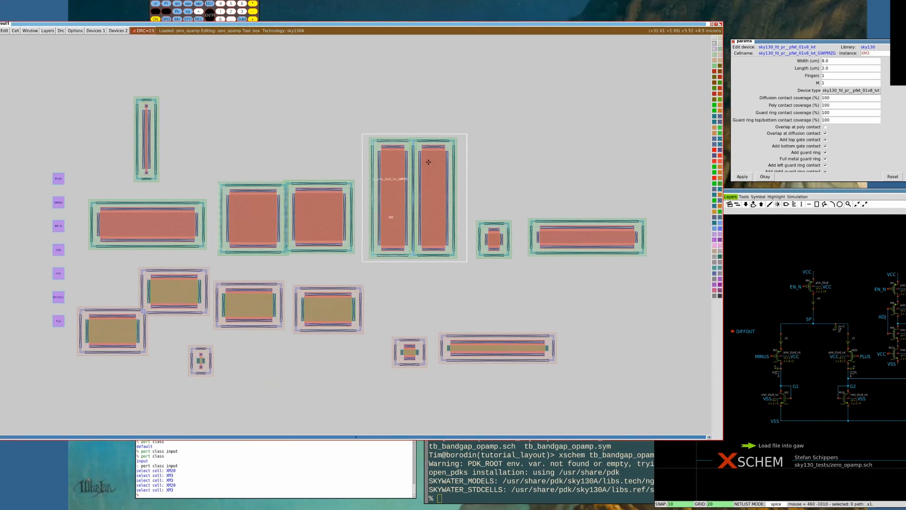
pyautogui.press('Left')
pyautogui.press('Right')
pyautogui.press('Right')
pyautogui.press('Left')
pyautogui.press('Left')
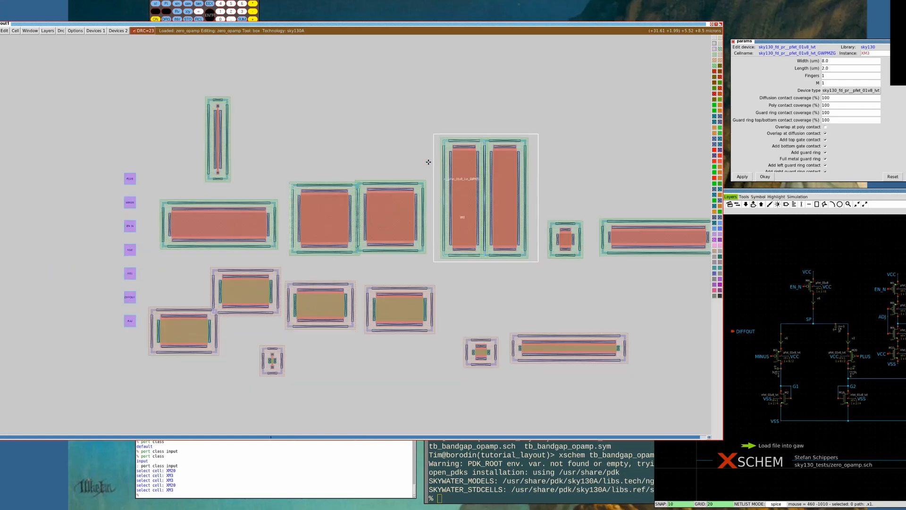
pyautogui.press('Right')
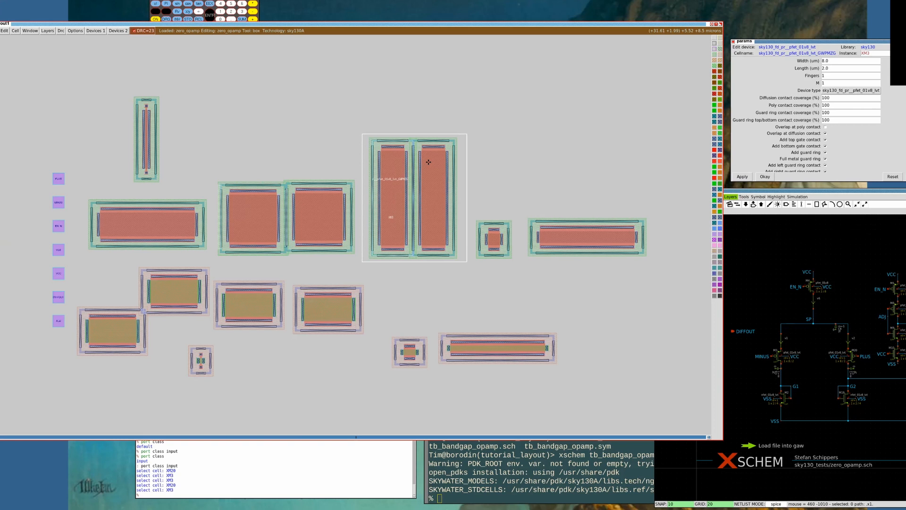
# Nudge XM3 one step left and up, and return it to its previous position
pyautogui.press('q')
pyautogui.press('e')
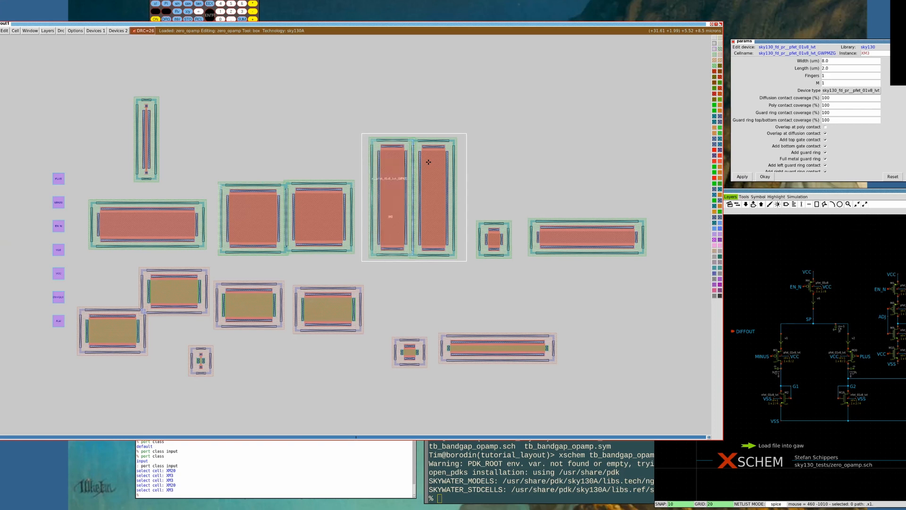
pyautogui.press('r')
pyautogui.press('w')
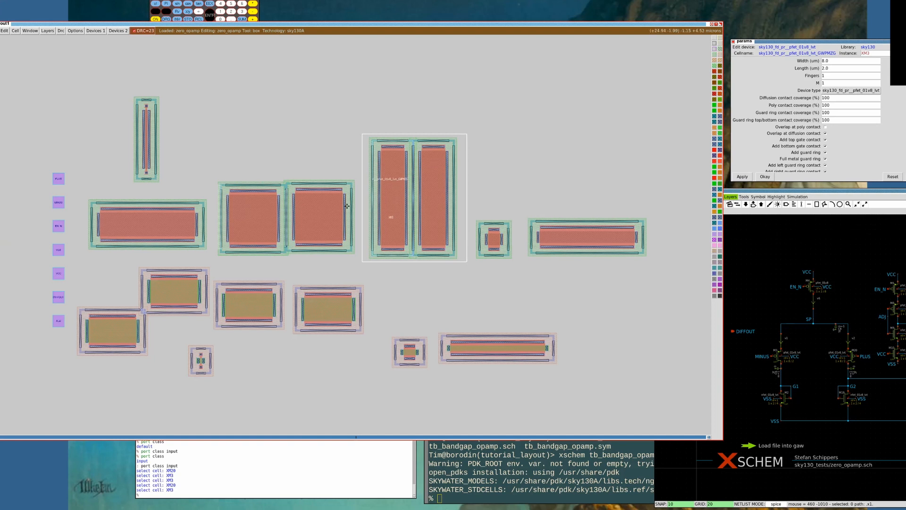
# Uncover the schematic and select each of the two adjacent square PFETs to identify their instances against it
pyautogui.moveTo(776, 191); pyautogui.dragTo(631, 192)
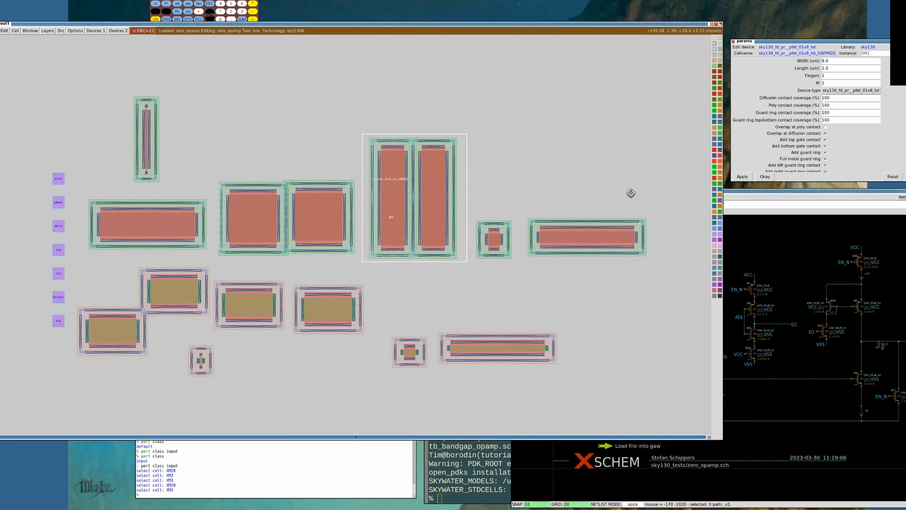
pyautogui.click(744, 192)
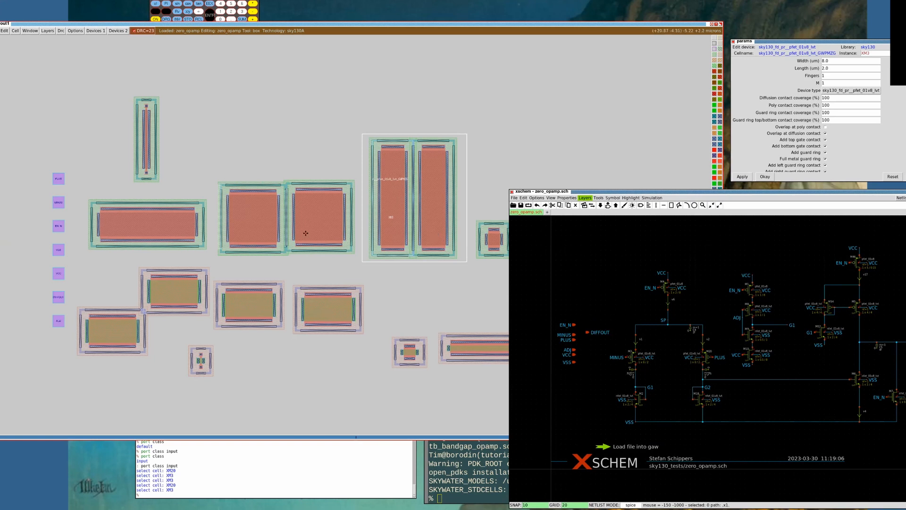
pyautogui.press('i')
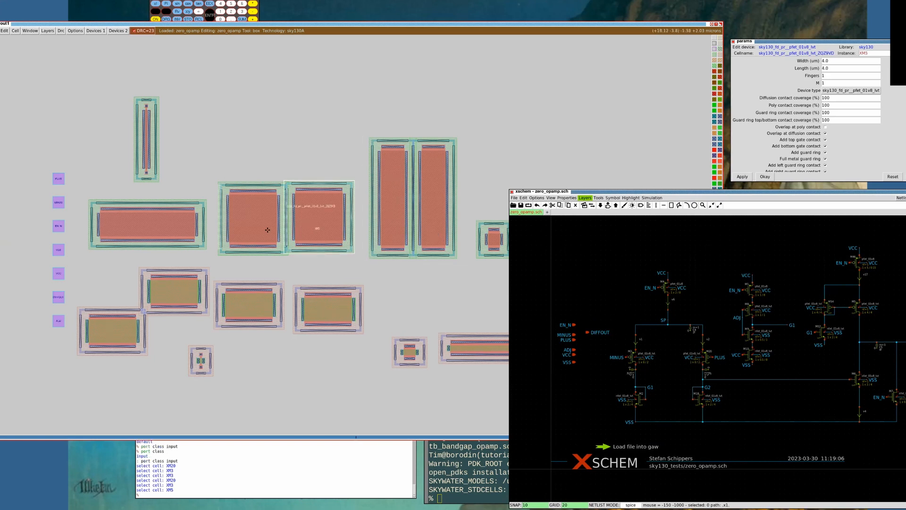
pyautogui.press('i')
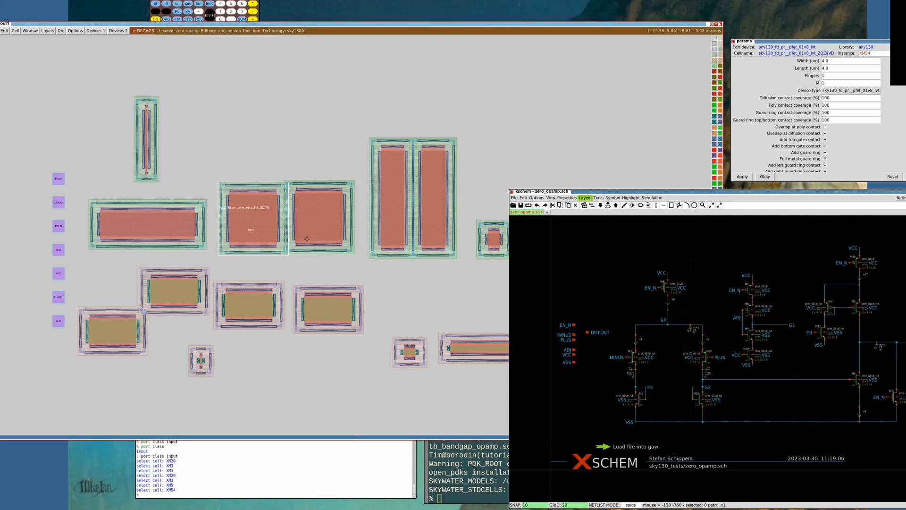
# Move XM5 against XM54 so that their facing guard rings overlap
pyautogui.click(396, 24)
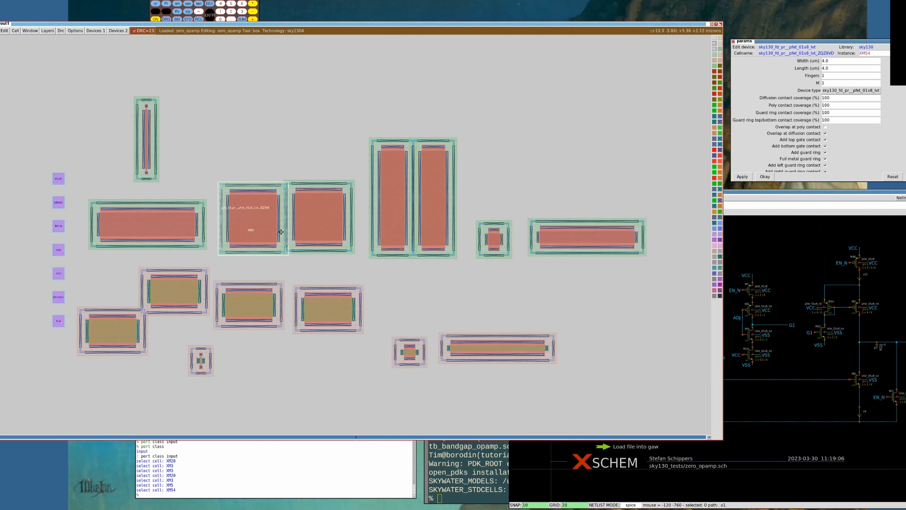
pyautogui.click(276, 259)
pyautogui.rightClick(302, 231)
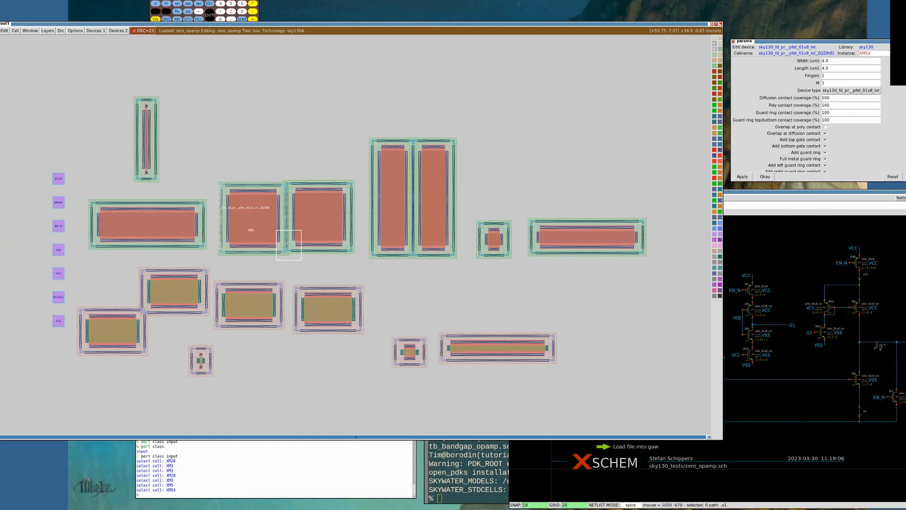
pyautogui.press('z')
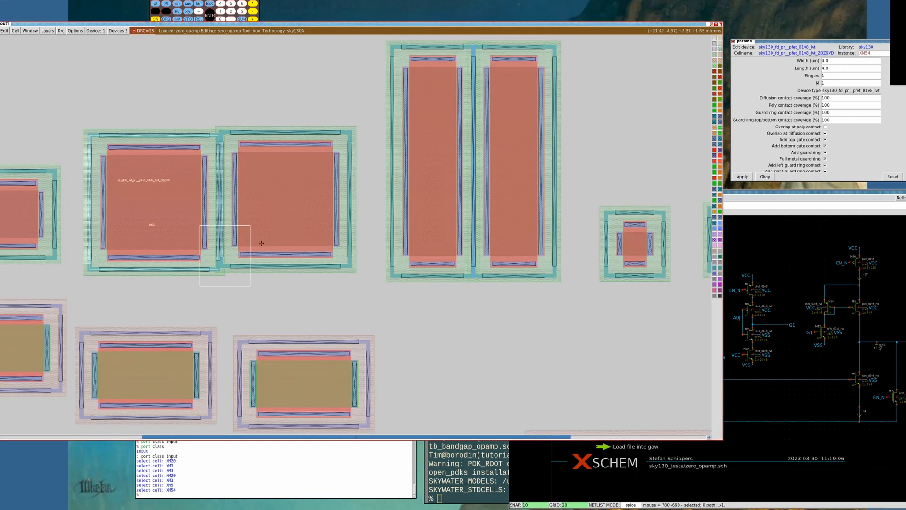
pyautogui.press('i')
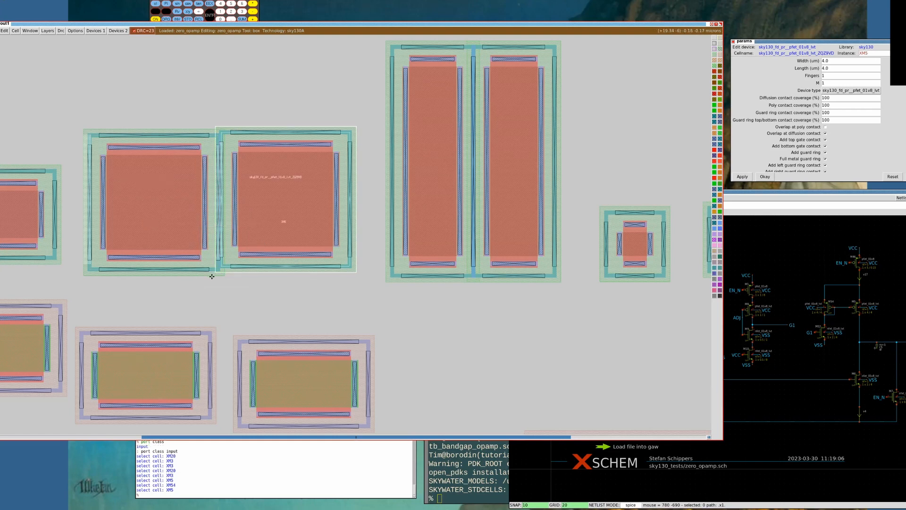
pyautogui.press('m')
pyautogui.press('m')
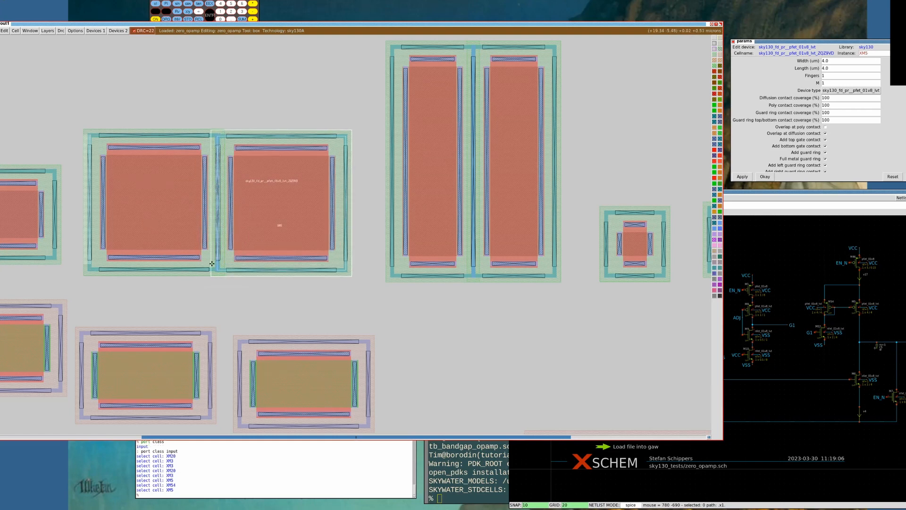
# Nudge XM5 at the shared guard ring corner so its side and lower rings line up with XM54's
pyautogui.click(211, 265)
pyautogui.rightClick(222, 249)
pyautogui.press('z')
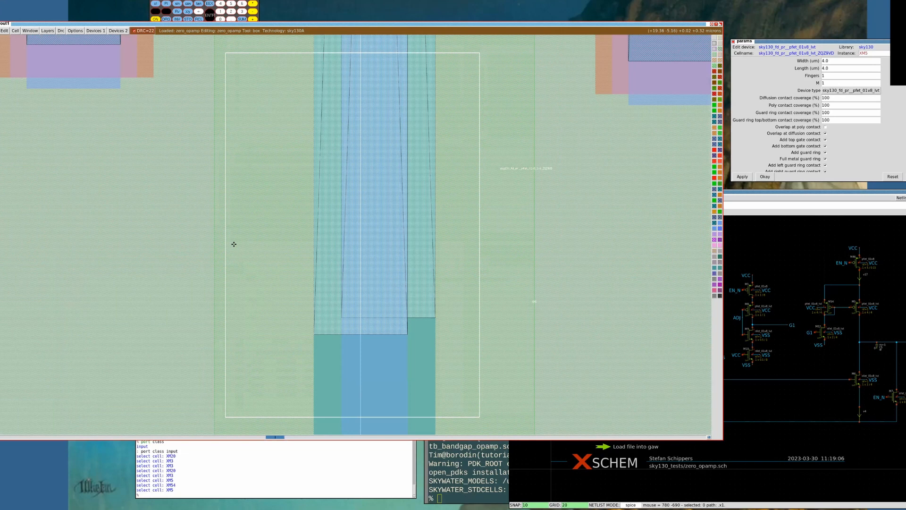
pyautogui.hotkey('shift', 'z')
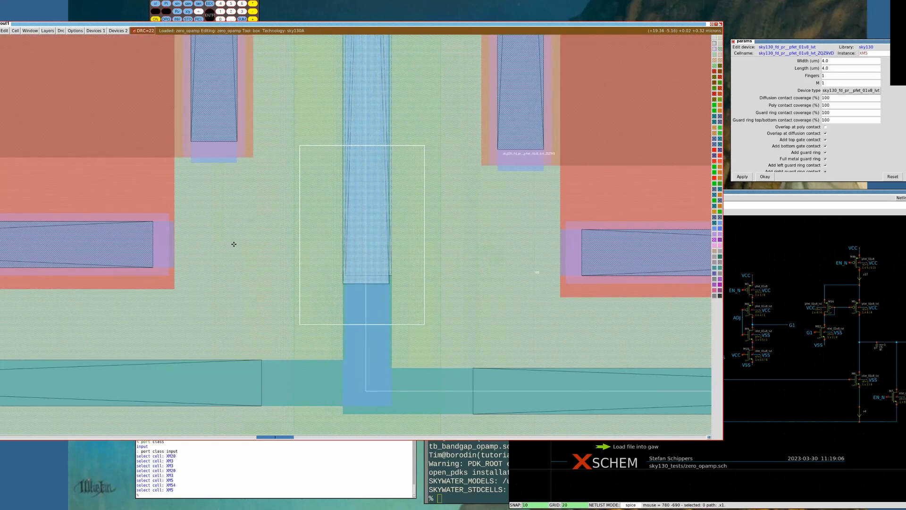
pyautogui.press('e')
pyautogui.press('e')
pyautogui.press('e')
pyautogui.hotkey('shift', 'z')
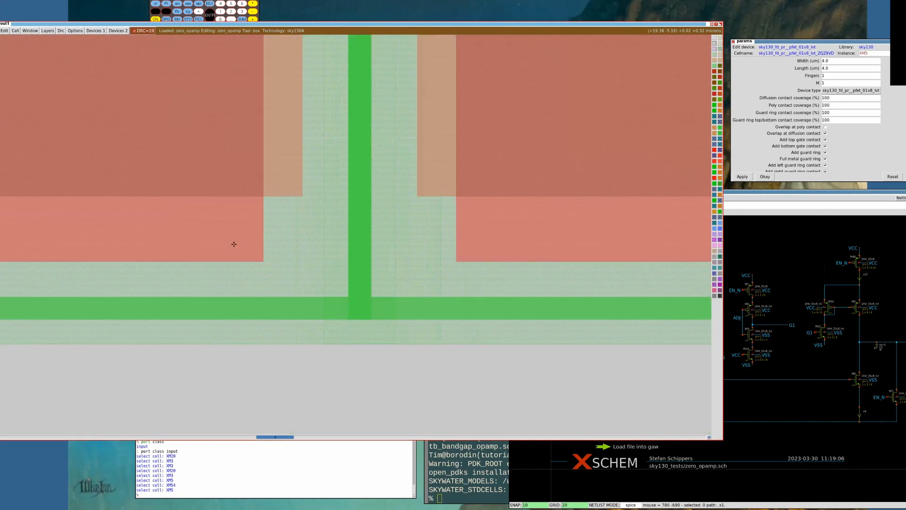
pyautogui.hotkey('shift', 'z')
pyautogui.hotkey('shift', 'z')
pyautogui.hotkey('shift', 'z')
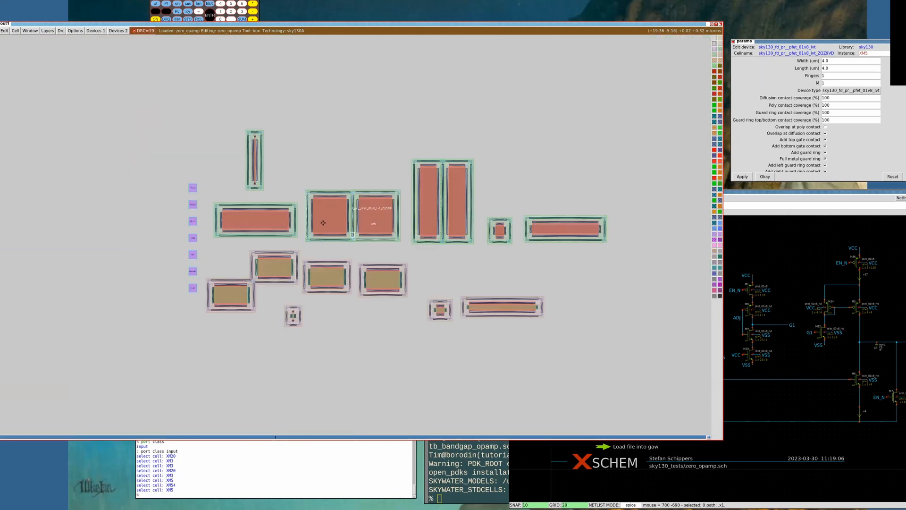
# Check the schematic, select XM5 and XM54 together, and move the square pair to the right over the tall PFET pair
pyautogui.press('z')
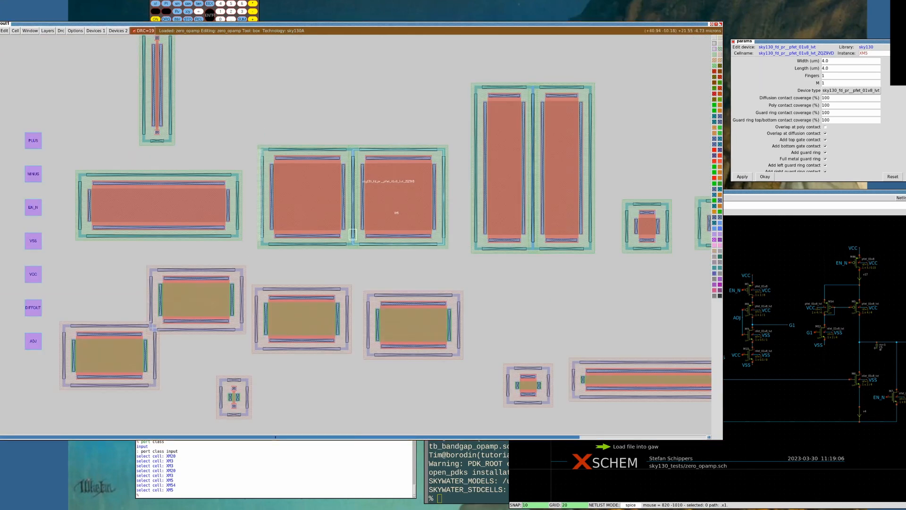
pyautogui.click(762, 192)
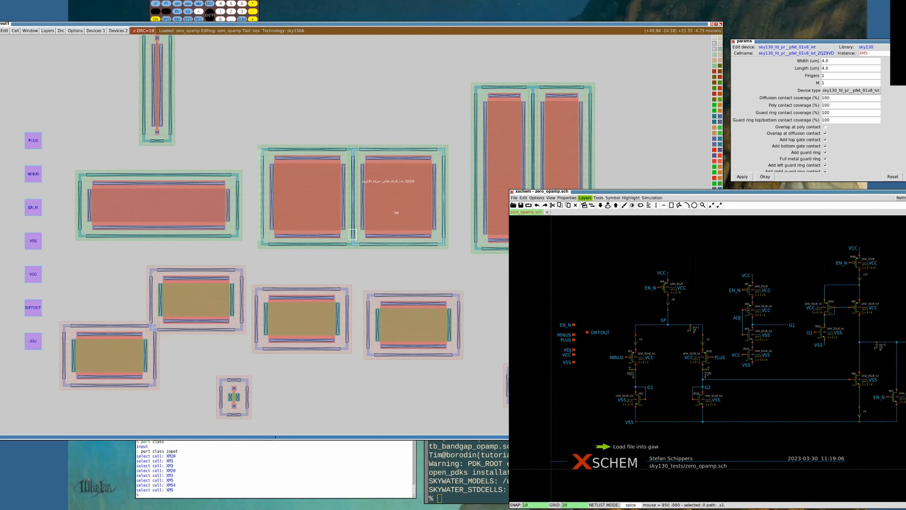
pyautogui.click(385, 233)
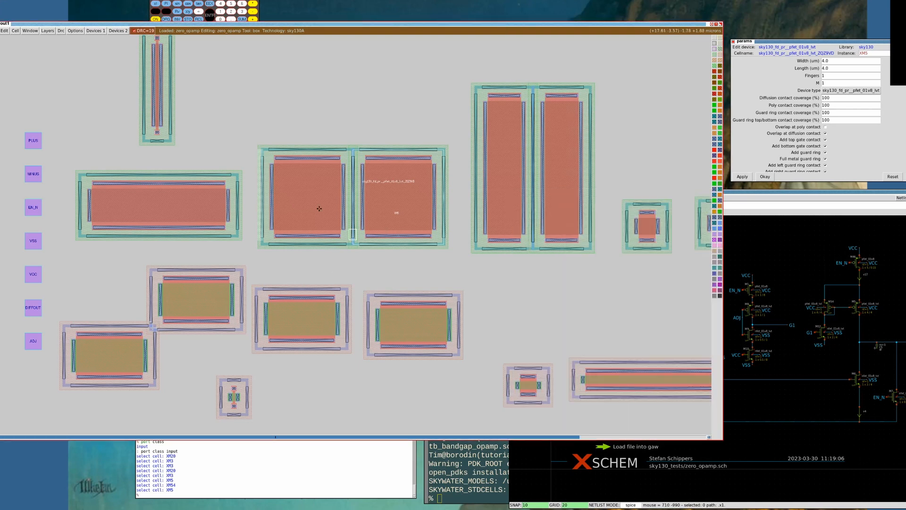
pyautogui.press('s')
pyautogui.hotkey('shift', 's')
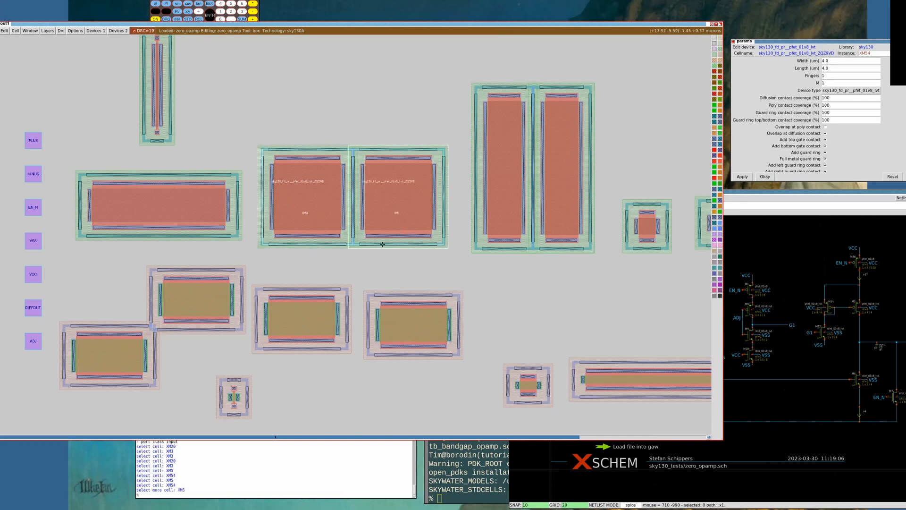
pyautogui.hotkey('shift', 's')
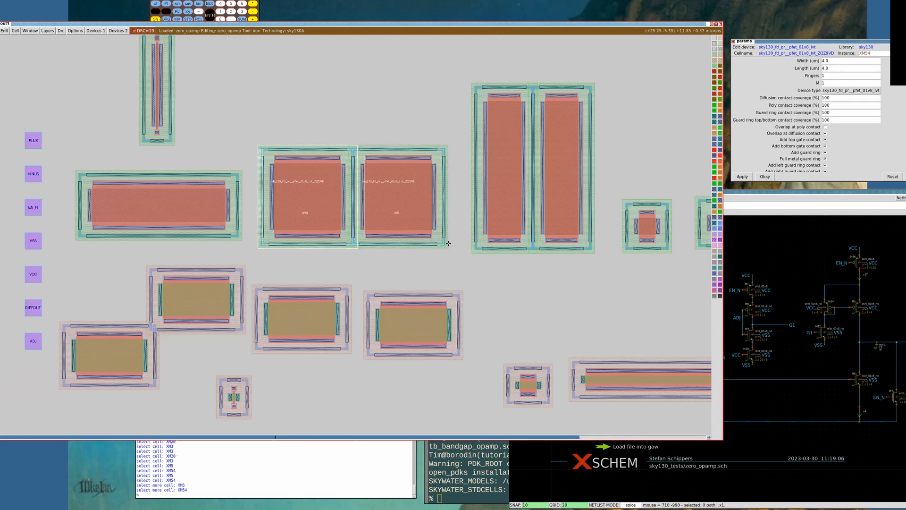
pyautogui.press('m')
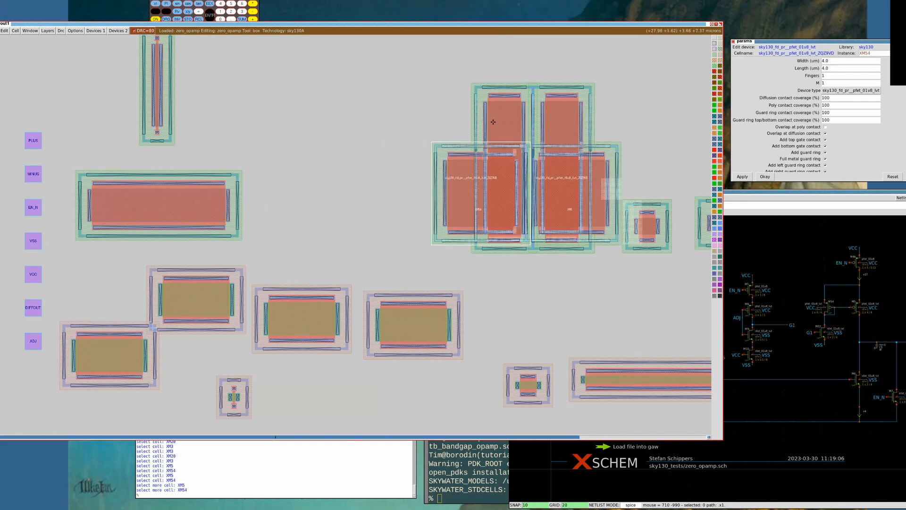
# Select XM3 and XM20 together and move the tall pair into the space left of the XM54 and XM5 pair
pyautogui.press('s')
pyautogui.hotkey('shift', 's')
pyautogui.hotkey('shift', 's')
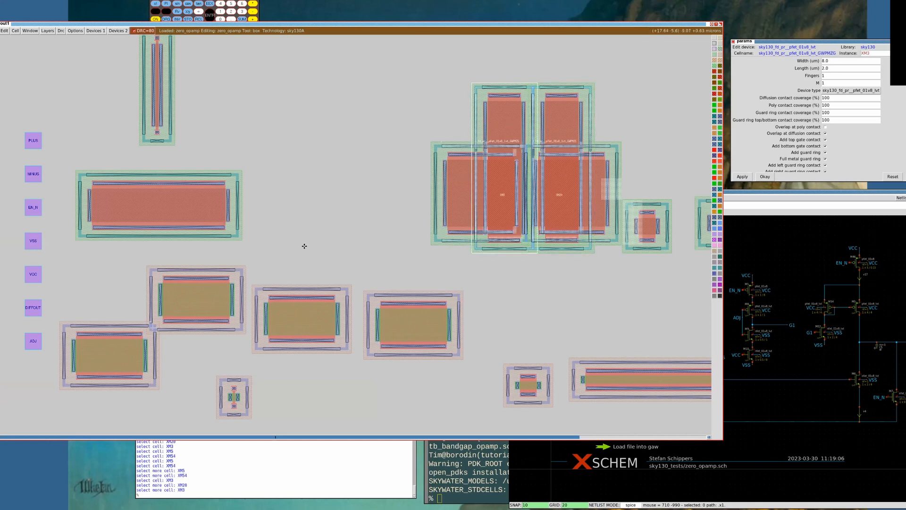
pyautogui.press('m')
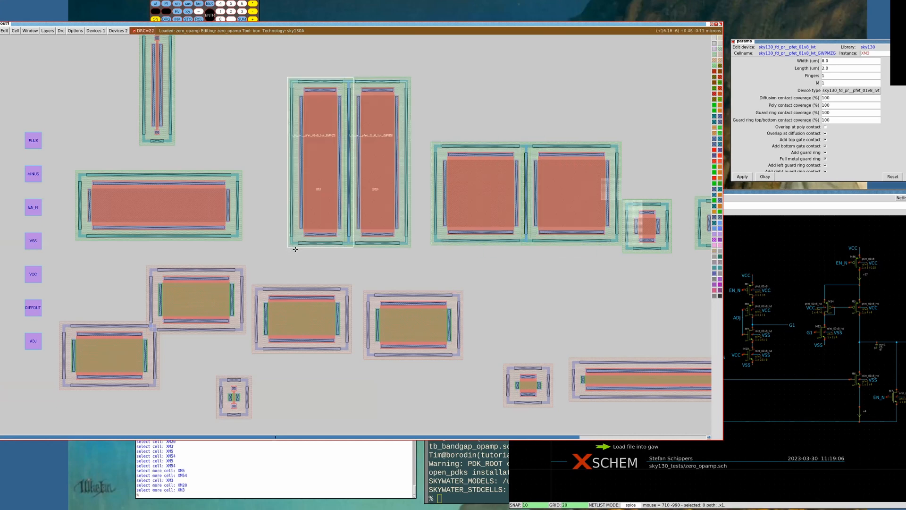
pyautogui.press('m')
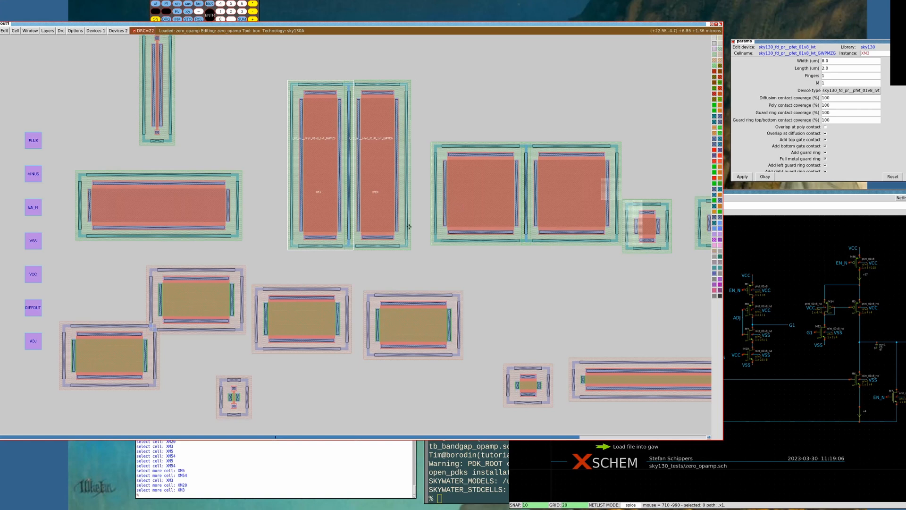
# Box the gap between the tall and square PFET pairs and run drc why to query the spacing rule there
pyautogui.click(401, 227)
pyautogui.rightClick(463, 125)
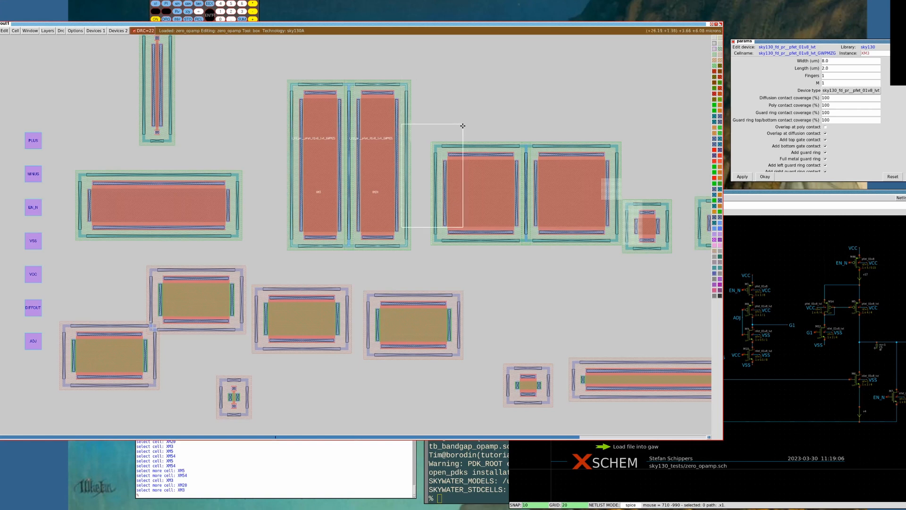
pyautogui.press('z')
pyautogui.hotkey('ctrl', 'z')
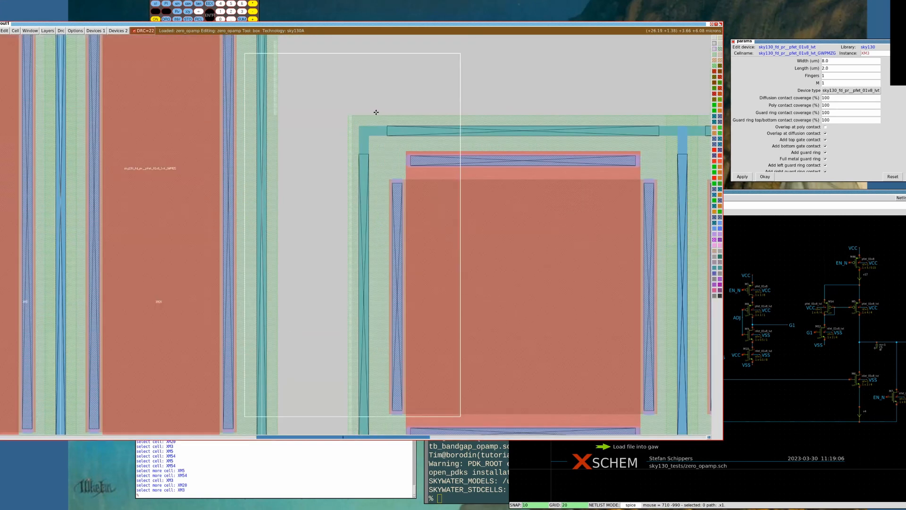
pyautogui.hotkey('shift', 'z')
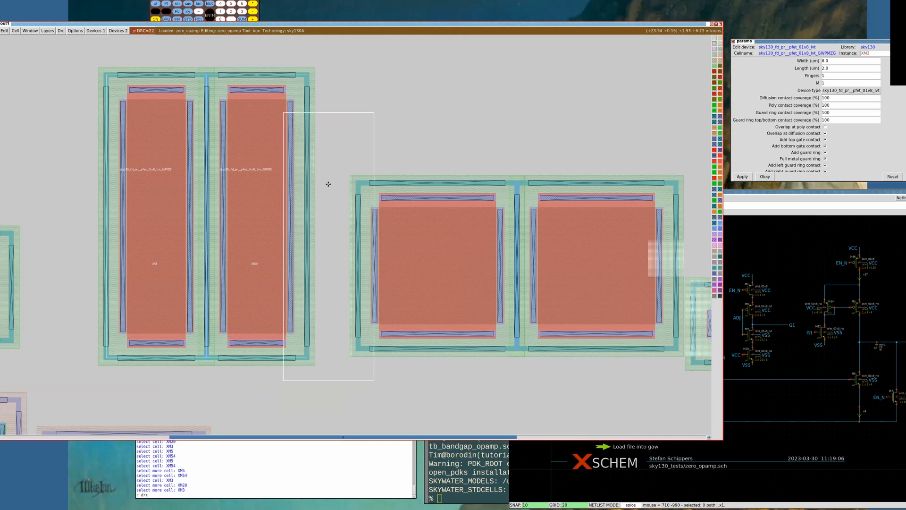
pyautogui.press('Return')
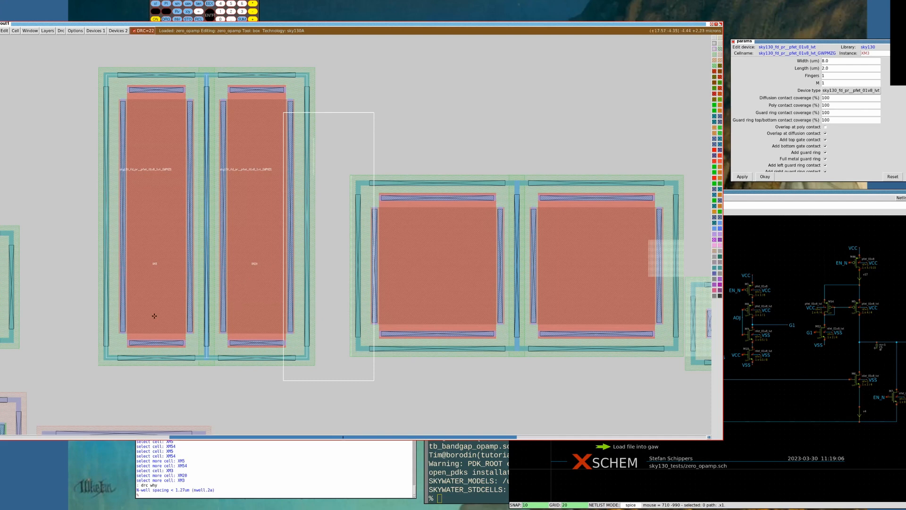
# Select XM20 and XM3 together, nudge the tall pair slightly left away from the square pair, and turn on the crosshair
pyautogui.press('i')
pyautogui.hotkey('shift', 'i')
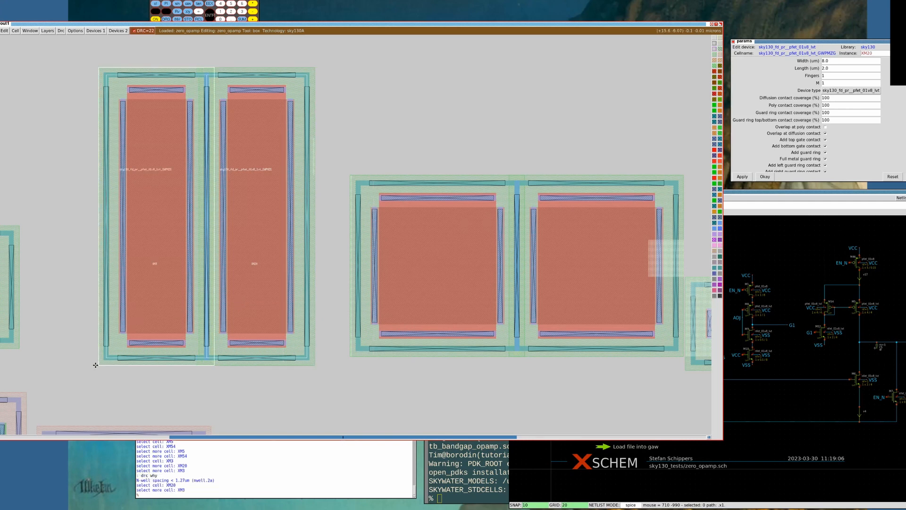
pyautogui.press('Left')
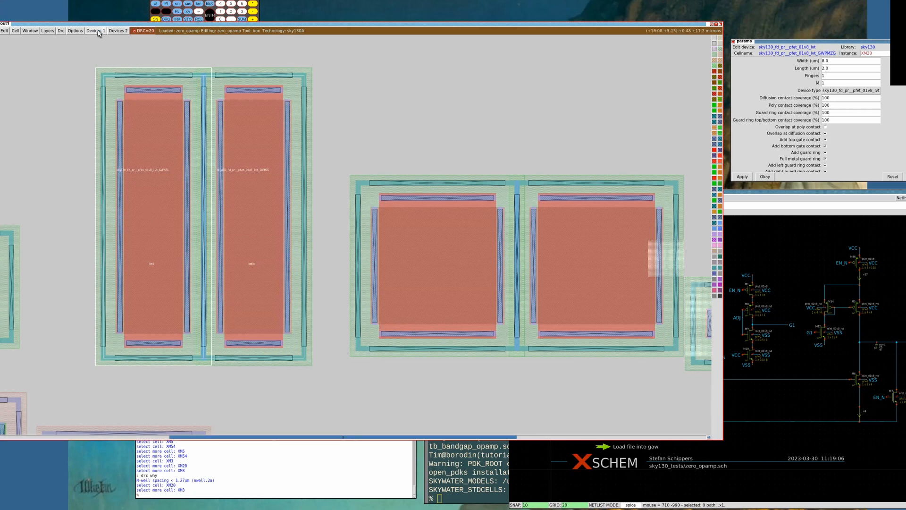
pyautogui.click(75, 31)
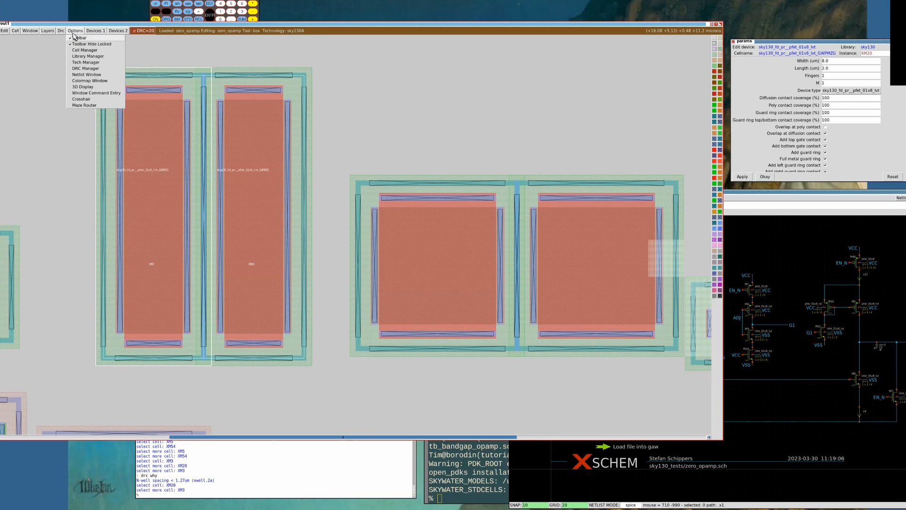
pyautogui.click(82, 99)
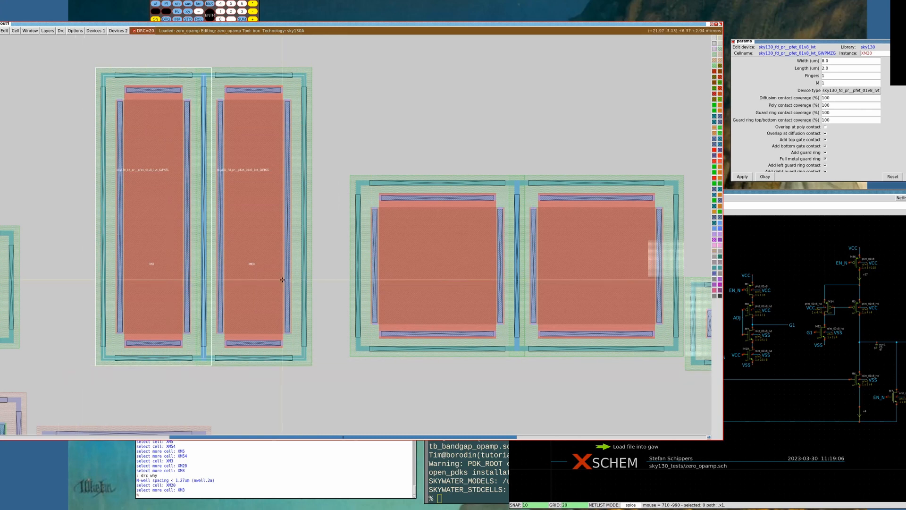
# Select the wide PFET XM4, look it up in the schematic, and rotate it 90 degrees so it stands upright
pyautogui.hotkey('shift', 'z')
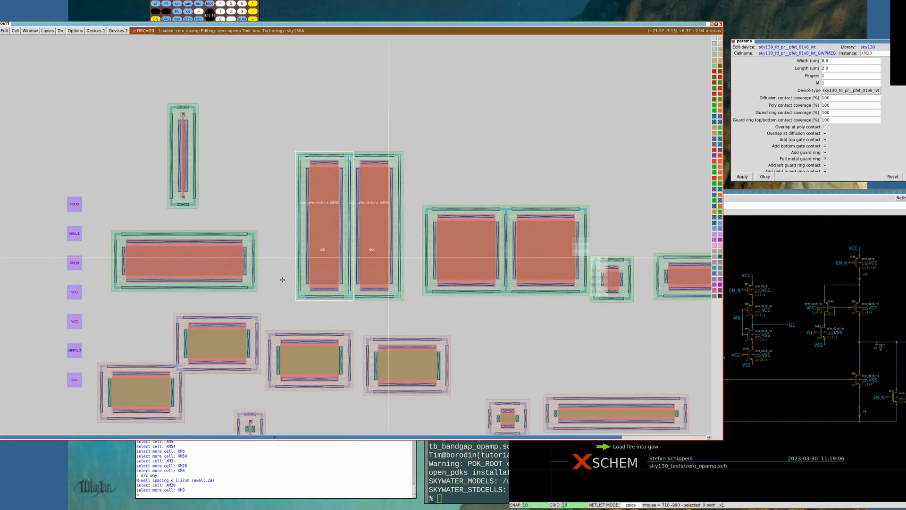
pyautogui.press('Left')
pyautogui.press('Left')
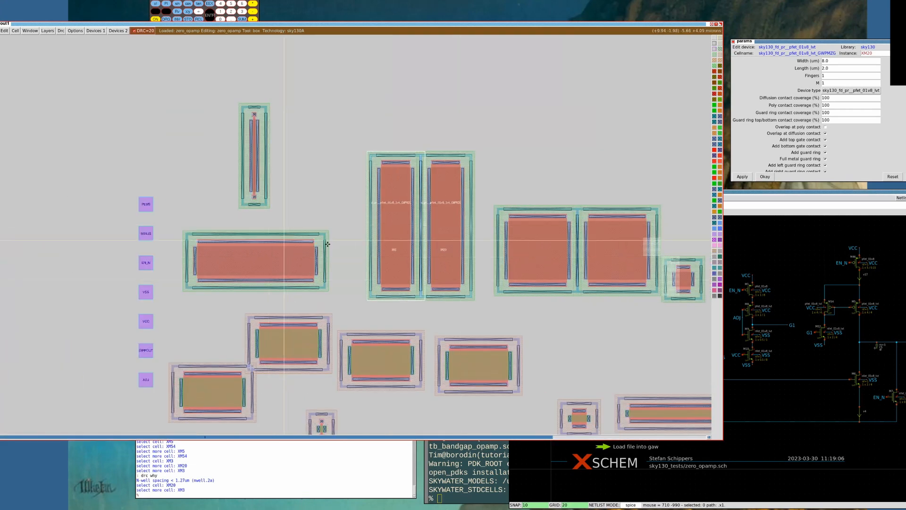
pyautogui.hotkey('shift', 'z')
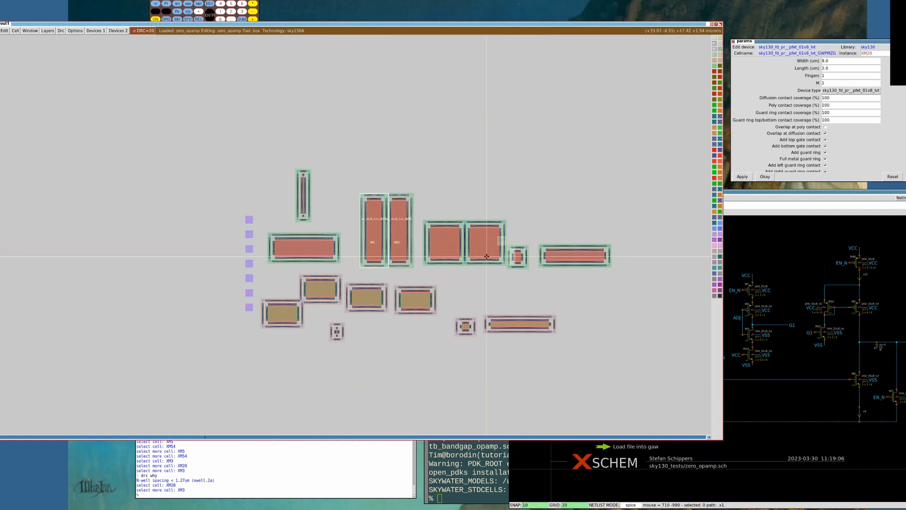
pyautogui.press('z')
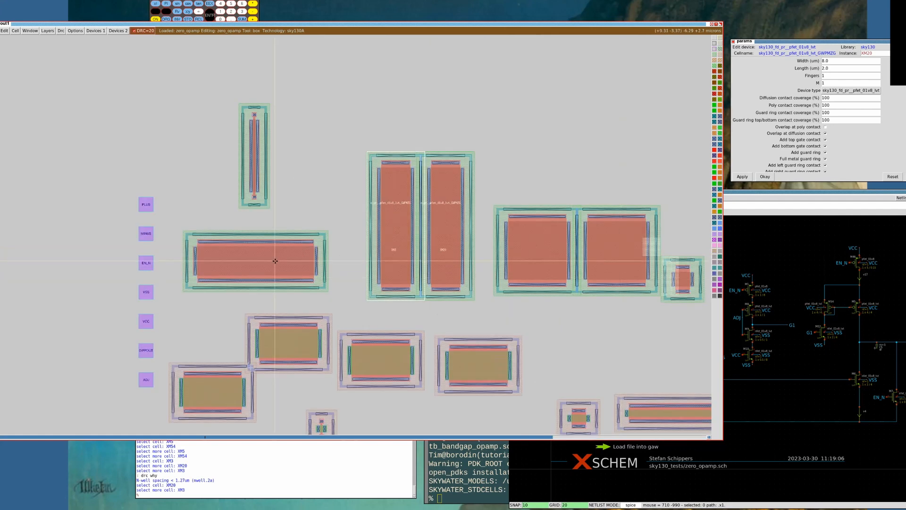
pyautogui.press('s')
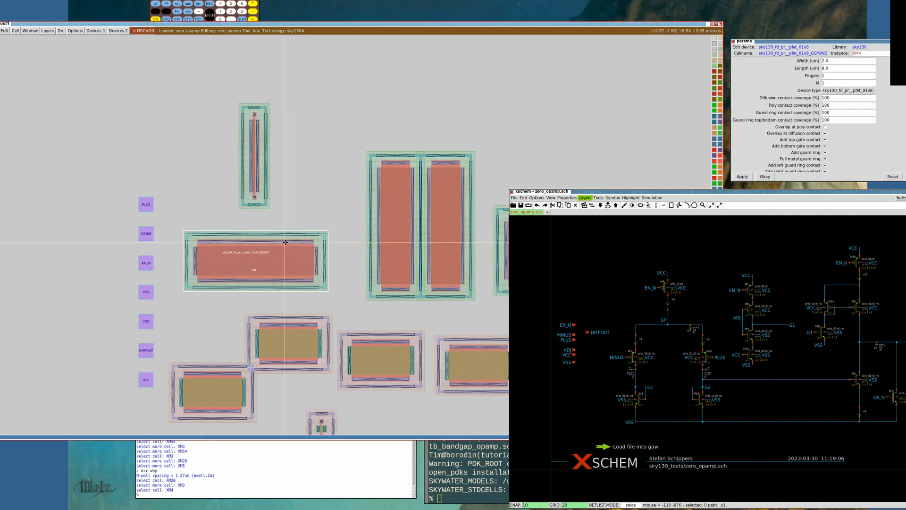
pyautogui.click(311, 24)
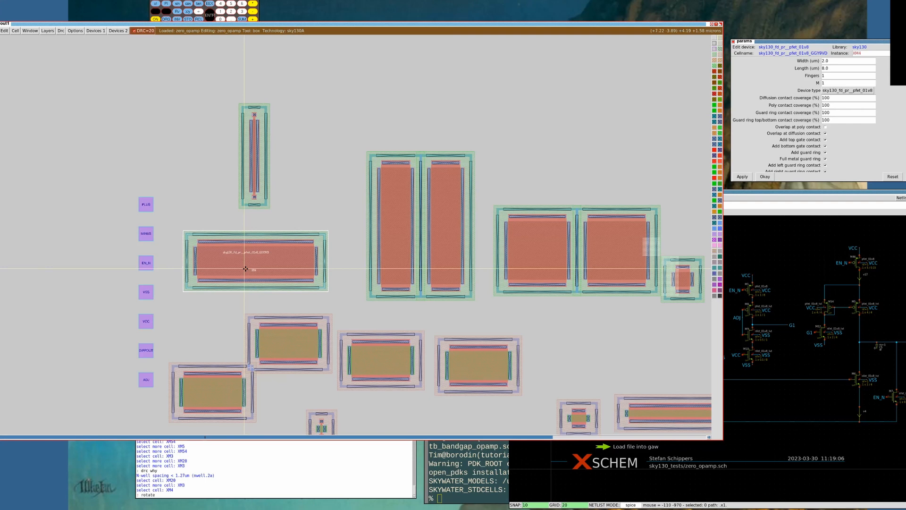
pyautogui.press('Return')
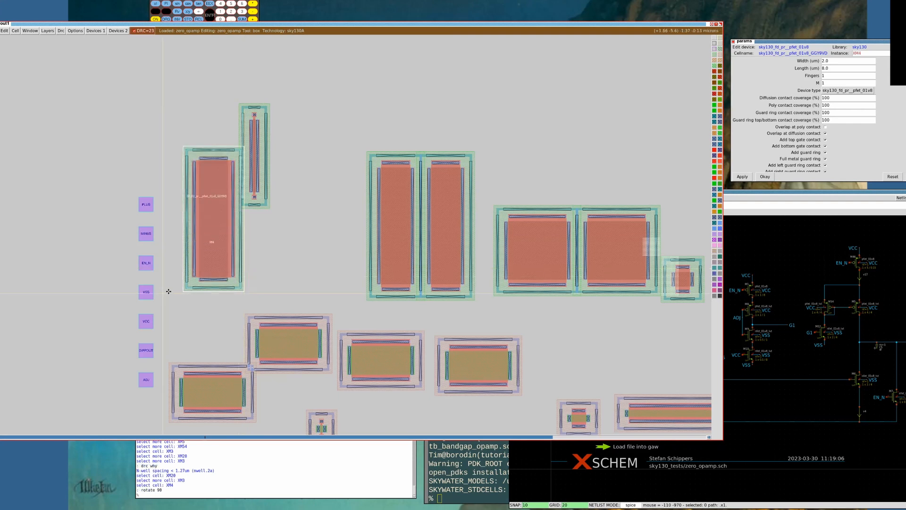
# Move XM4 just left of the tall XM3 and XM20 pair, level their lower edges, and box across them to check alignment
pyautogui.press('m')
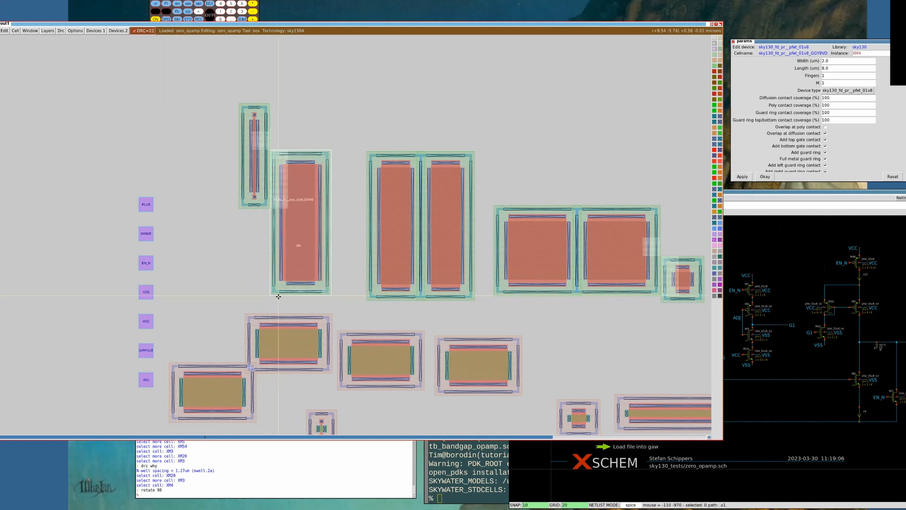
pyautogui.press('m')
pyautogui.press('m')
pyautogui.press('m')
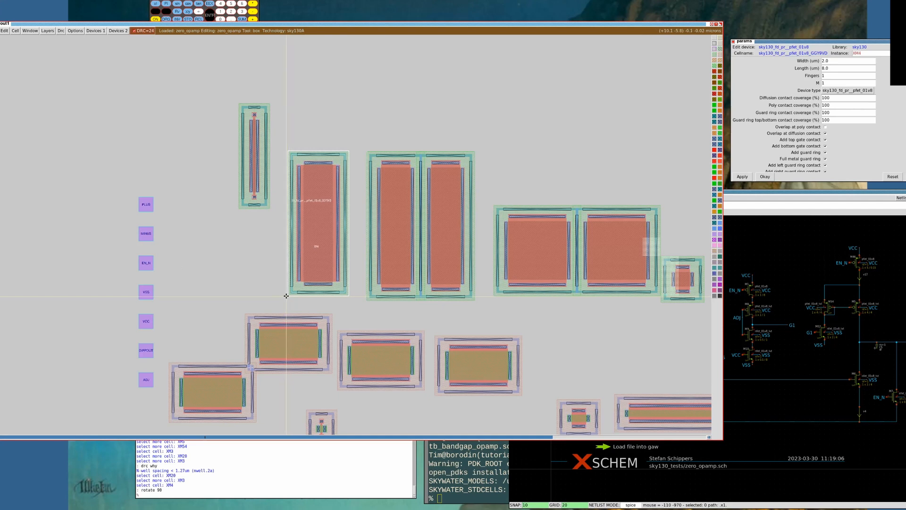
pyautogui.press('m')
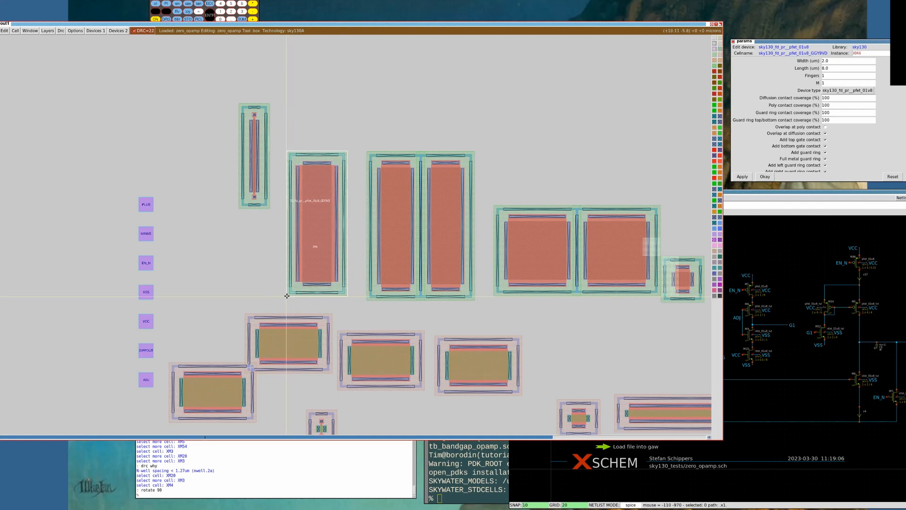
pyautogui.press('m')
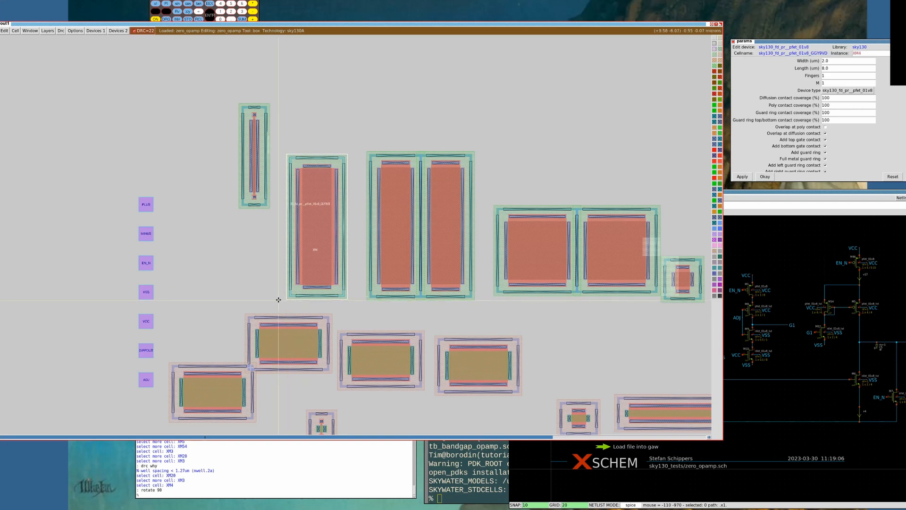
pyautogui.click(279, 299)
pyautogui.rightClick(507, 137)
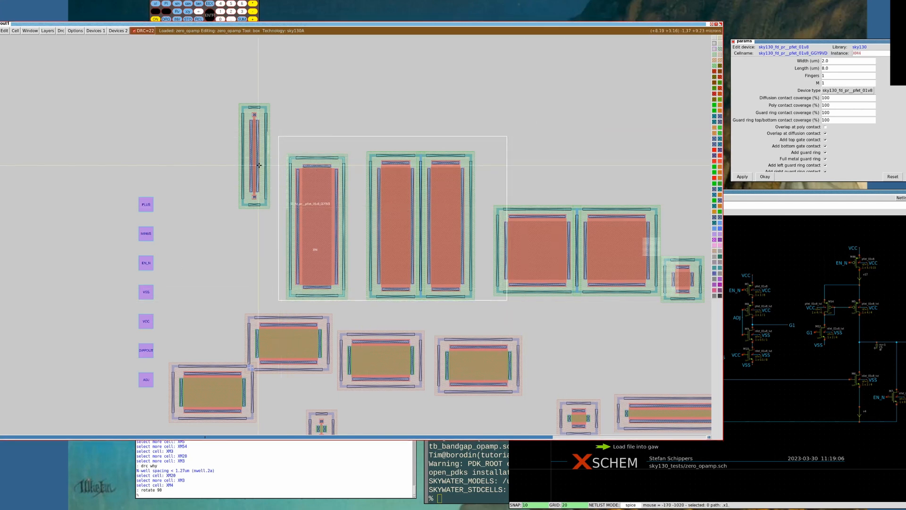
# Select the narrow PFET XM46 and look up its place in the schematic
pyautogui.press('s')
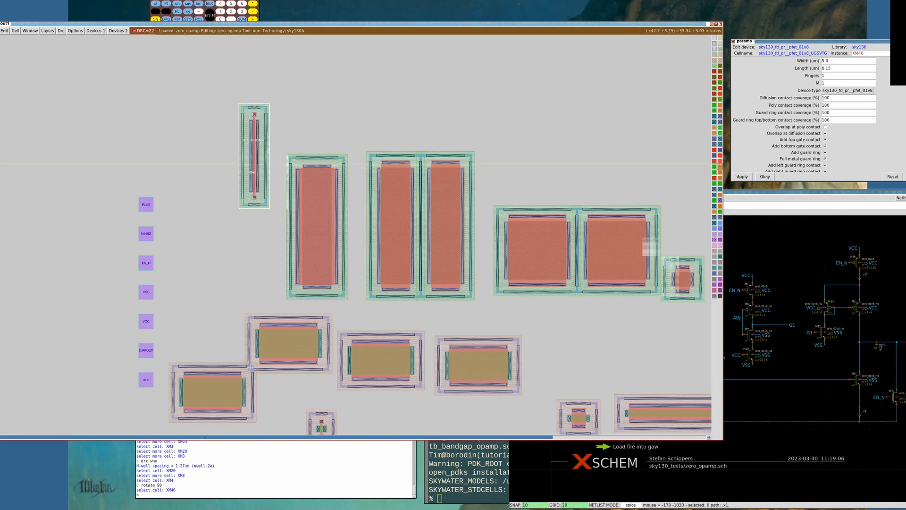
pyautogui.click(879, 389)
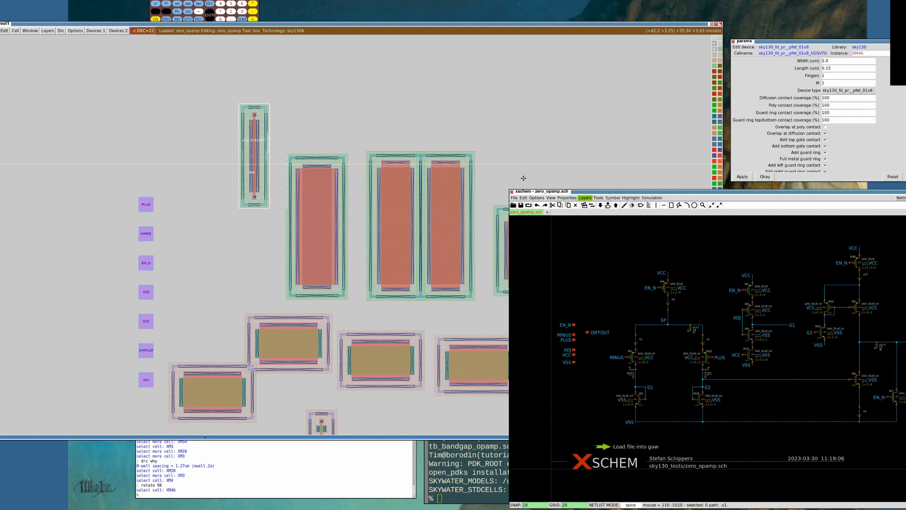
pyautogui.click(491, 25)
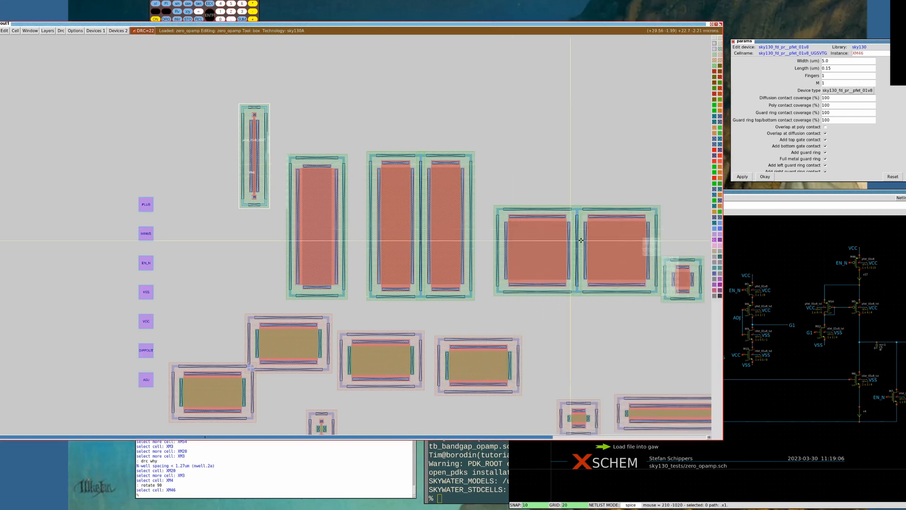
# Move the small PFET XM8 away from the square pair to the free area above the wide PFET
pyautogui.press('Right')
pyautogui.press('Right')
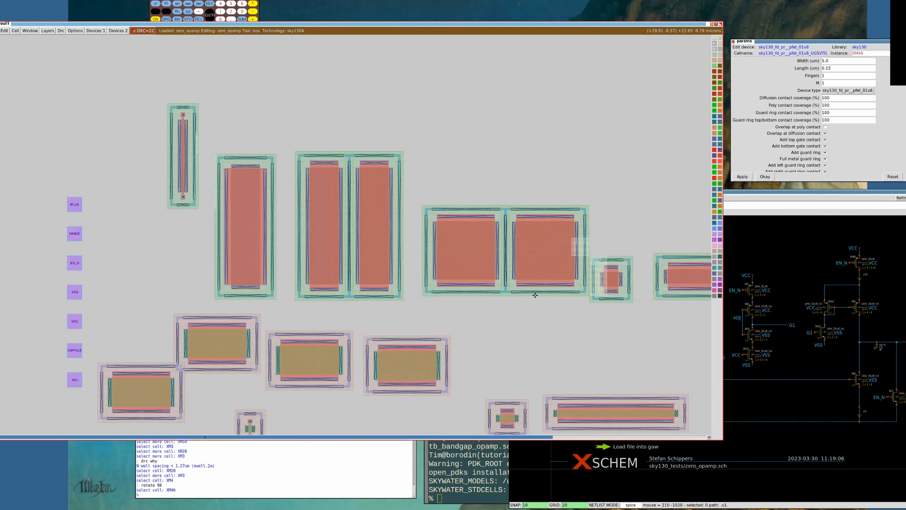
pyautogui.press('i')
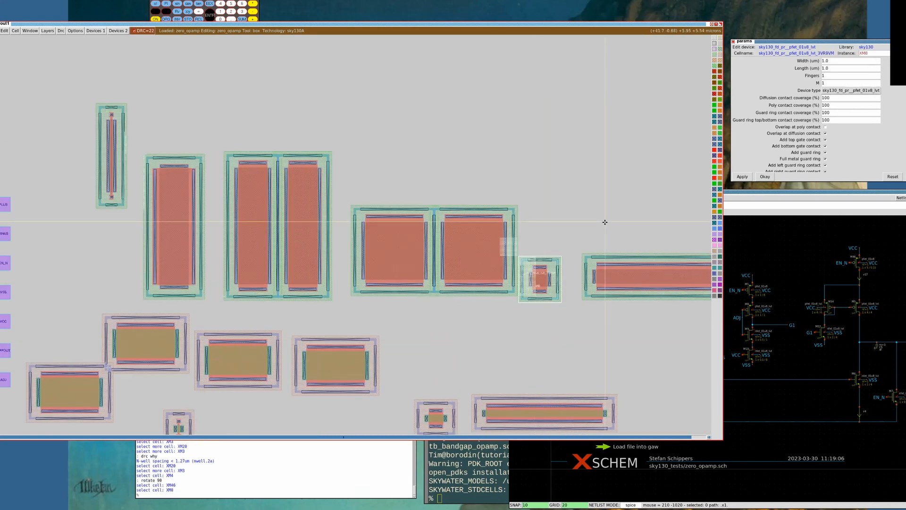
pyautogui.press('m')
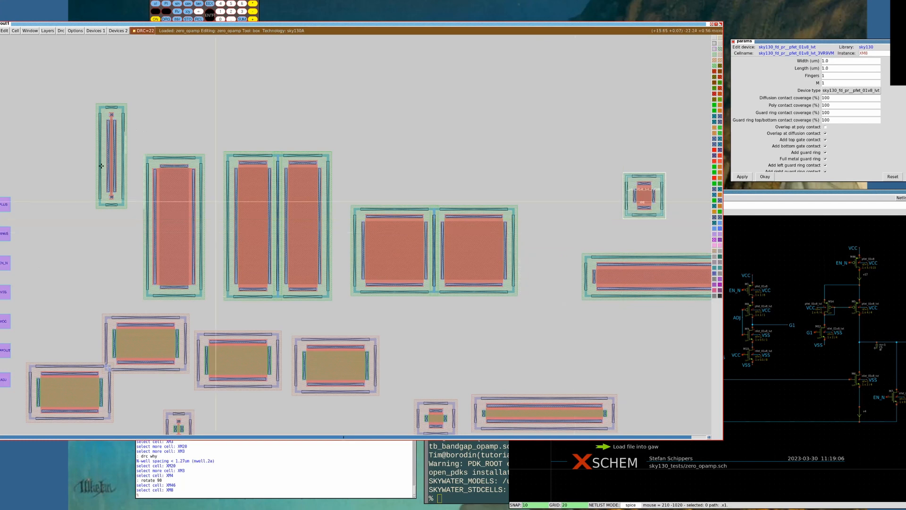
# Move XM46 just right of the square XM54 and XM5 pair and align its lower edge with theirs
pyautogui.press('i')
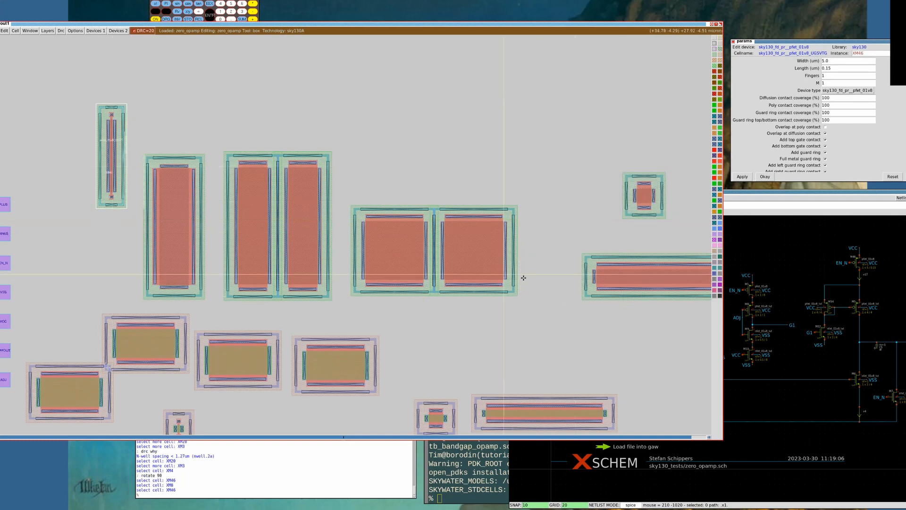
pyautogui.press('m')
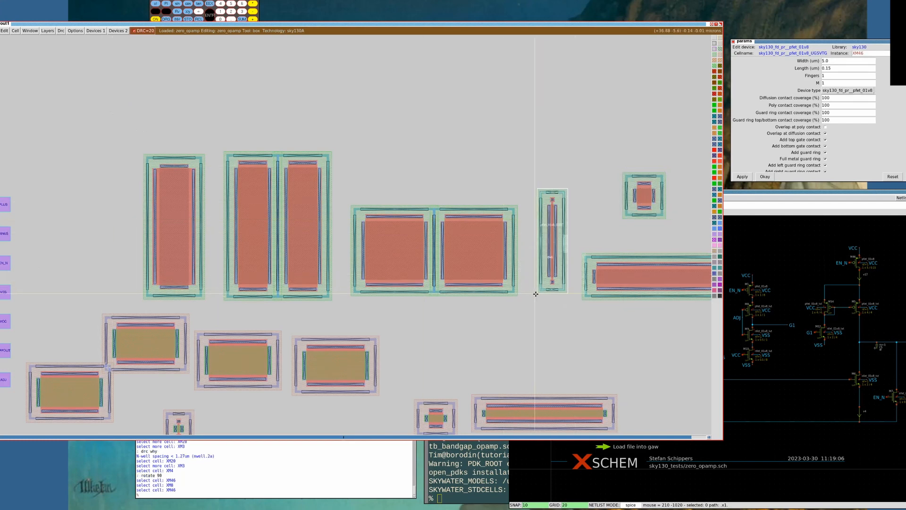
pyautogui.press('m')
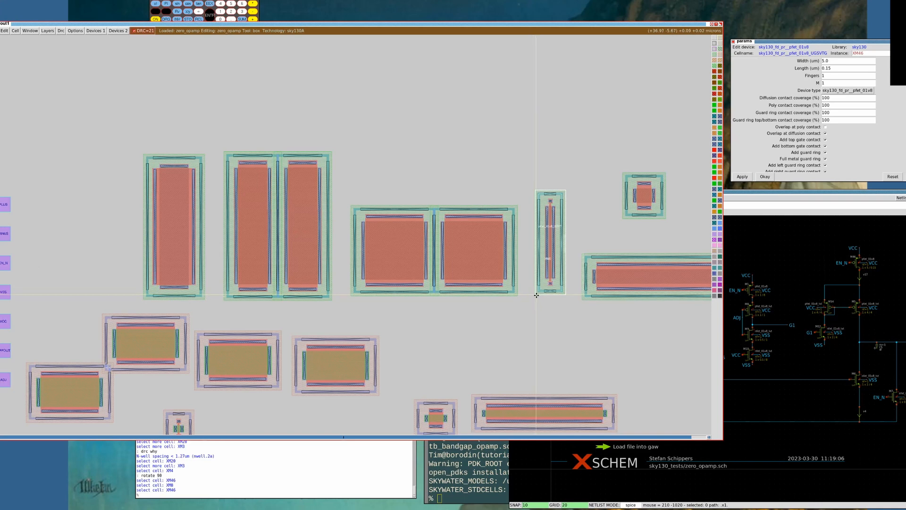
pyautogui.press('m')
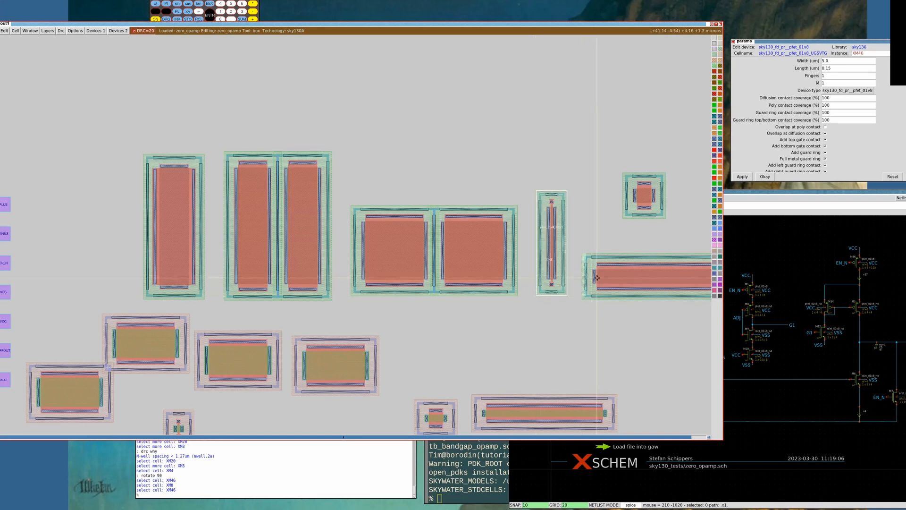
# Identify the remaining PFETs XM1, XM46 and XM8 in the layout and check their order in the schematic
pyautogui.press('s')
pyautogui.click(755, 192)
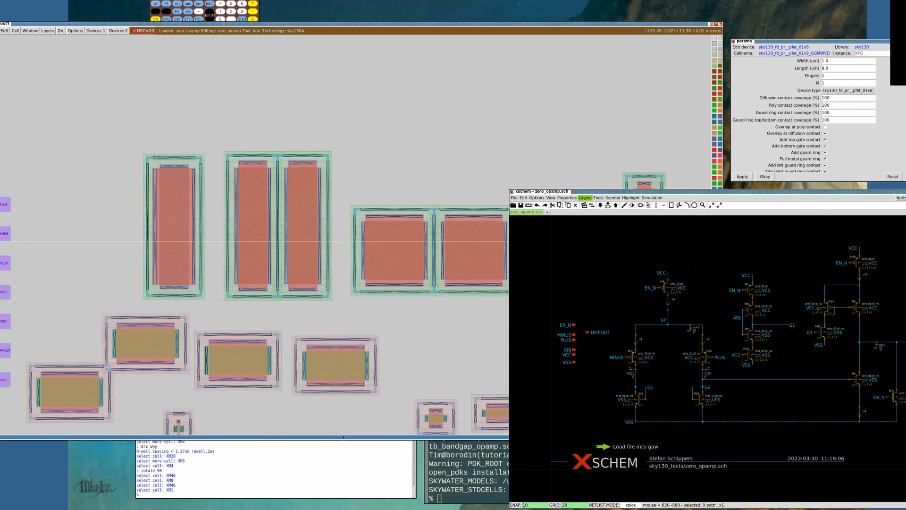
pyautogui.click(613, 24)
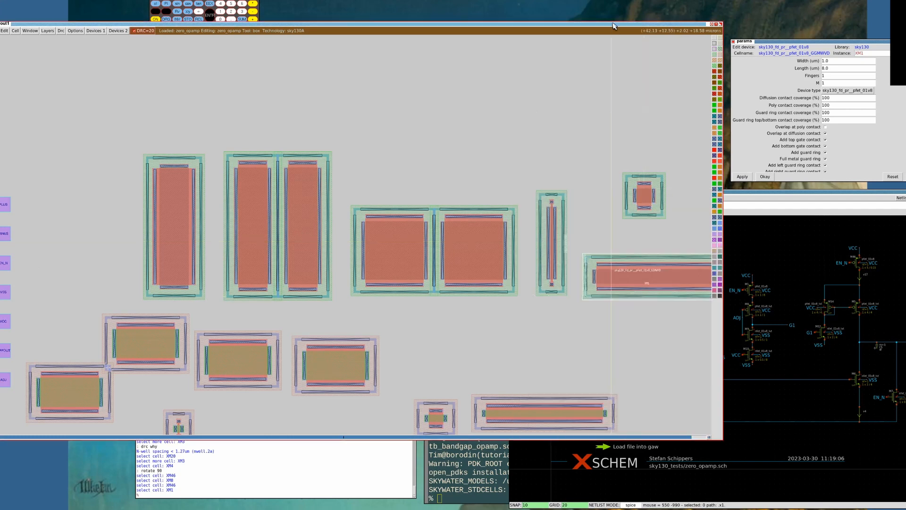
pyautogui.hotkey('shift', 'z')
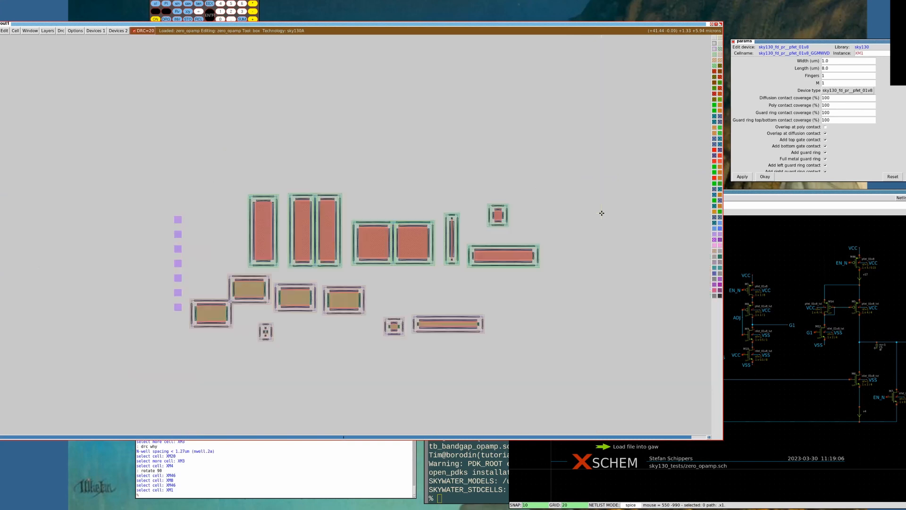
pyautogui.press('z')
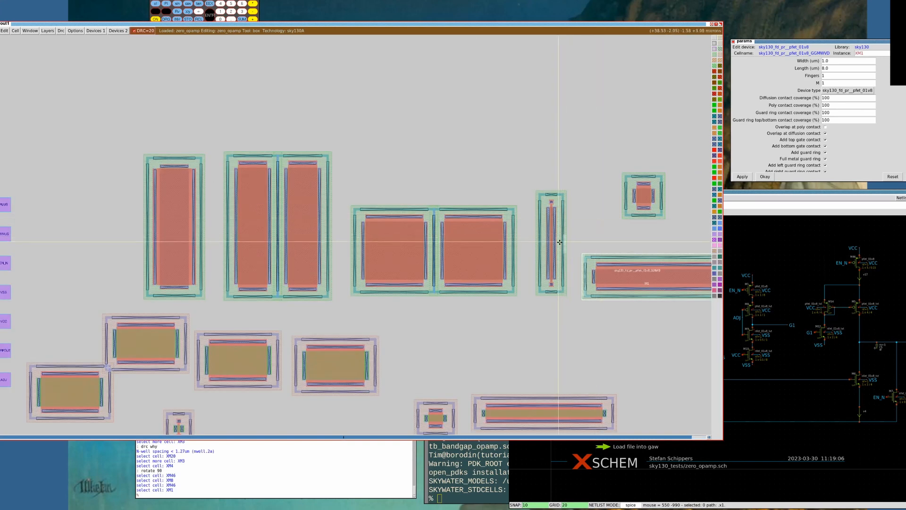
pyautogui.press('s')
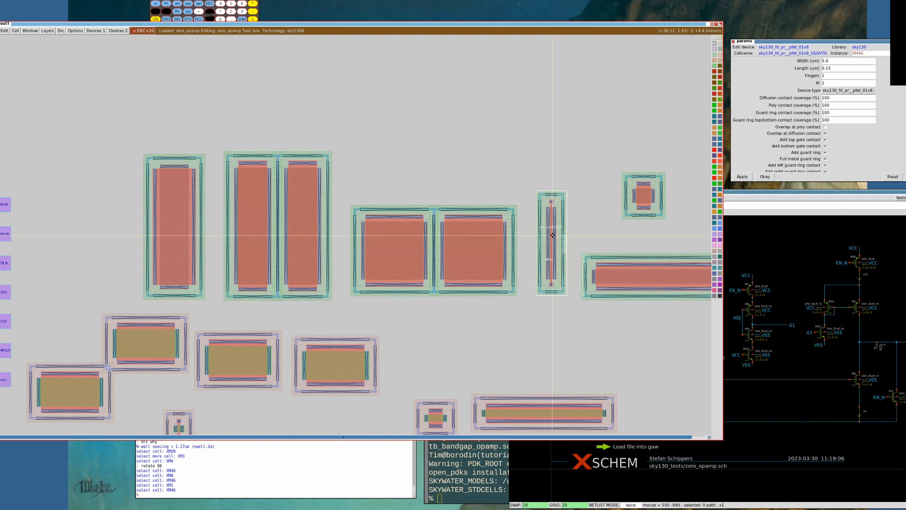
pyautogui.press('s')
pyautogui.press('s')
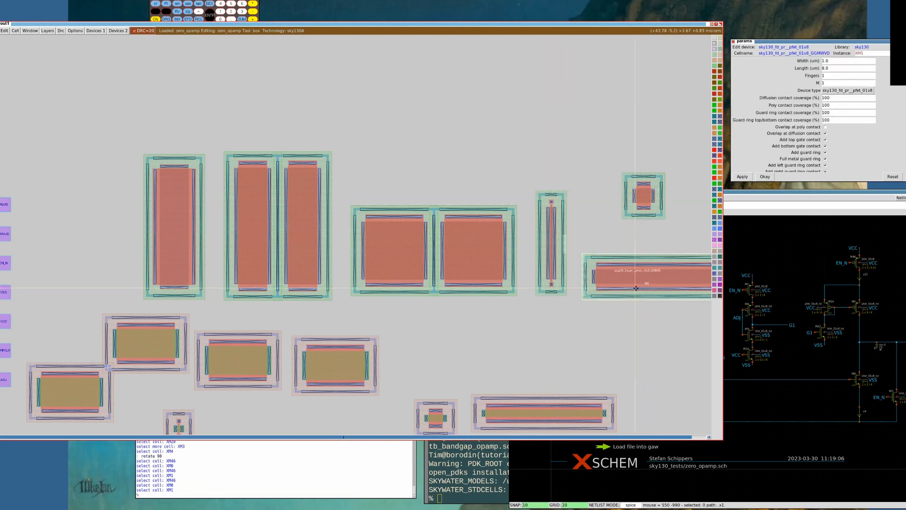
# Rotate XM1 90 degrees clockwise and move it to the free space left of XM4
pyautogui.press('Z')
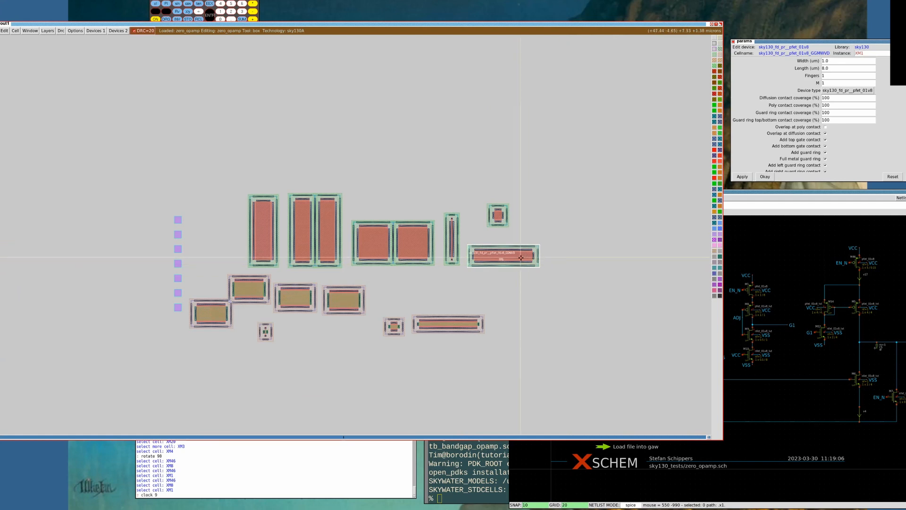
pyautogui.press('r')
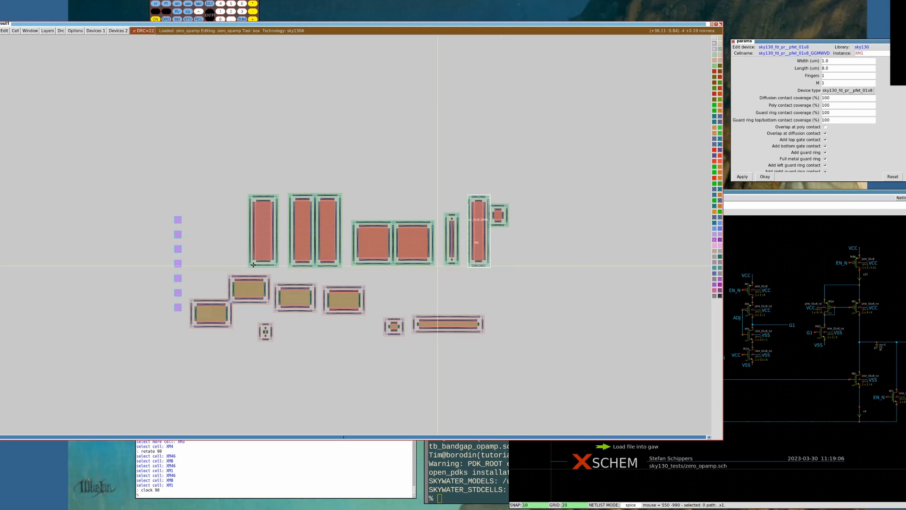
pyautogui.press('m')
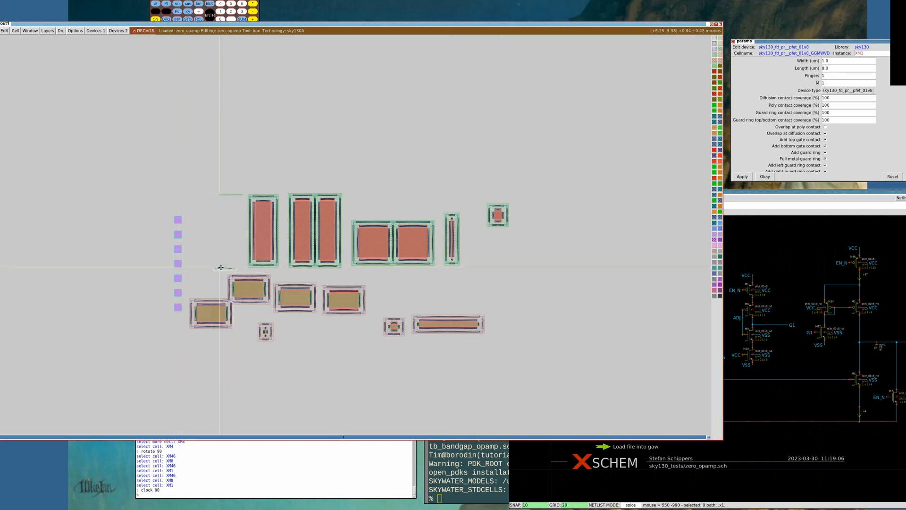
# Shift XM1 slightly left to widen its n-well gap to XM4
pyautogui.press('z')
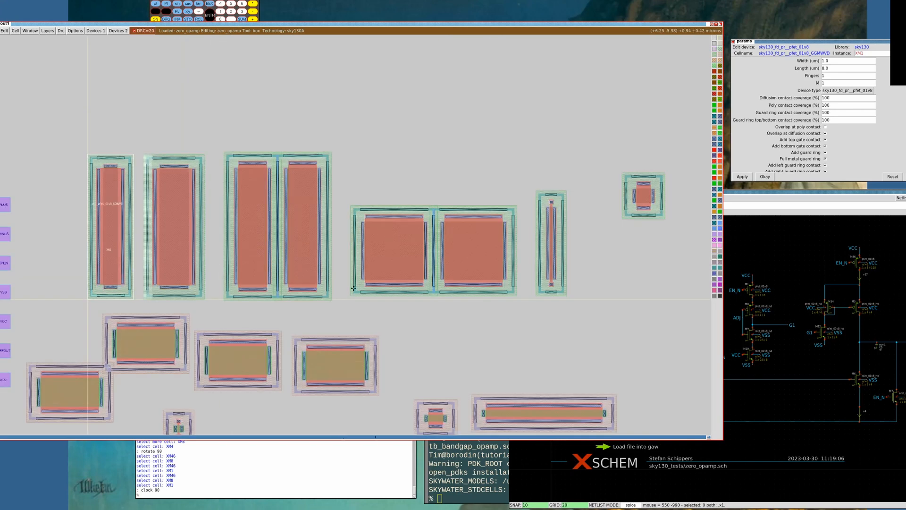
pyautogui.hotkey('ctrl', 'z')
pyautogui.hotkey('shift', 'z')
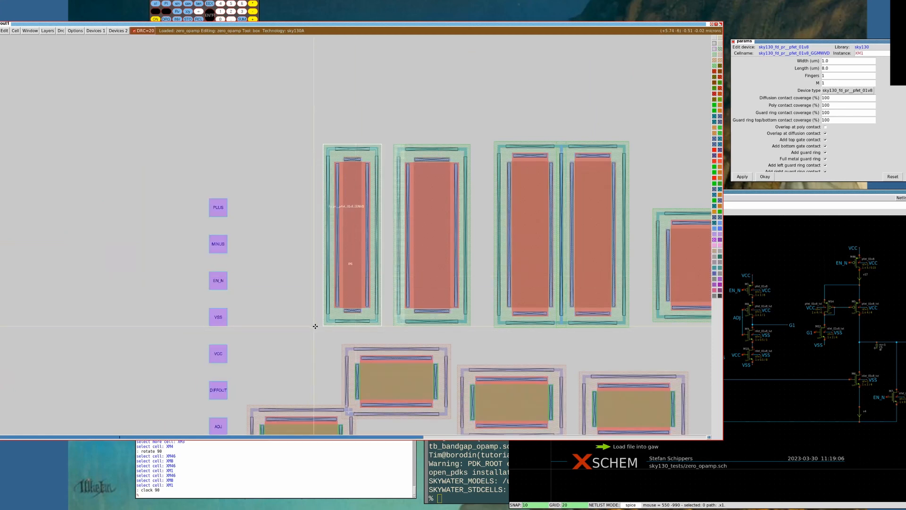
pyautogui.press('m')
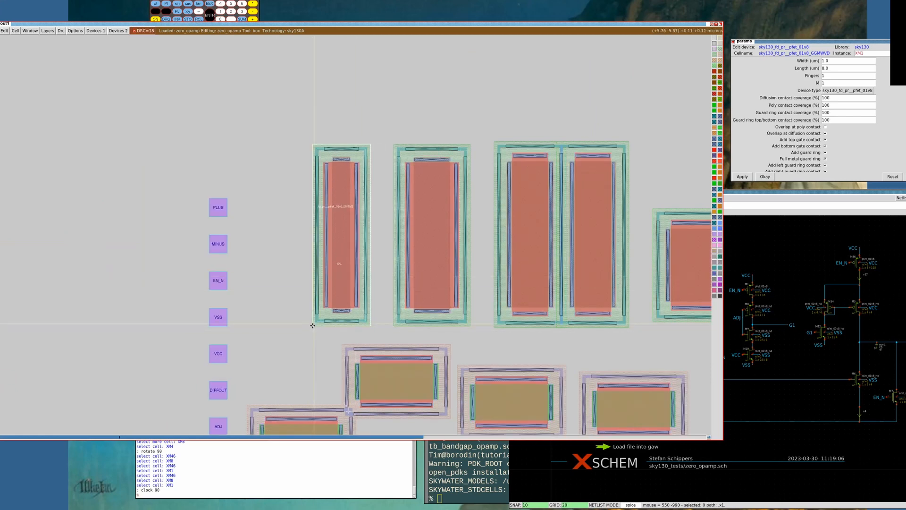
pyautogui.hotkey('shift', 'z')
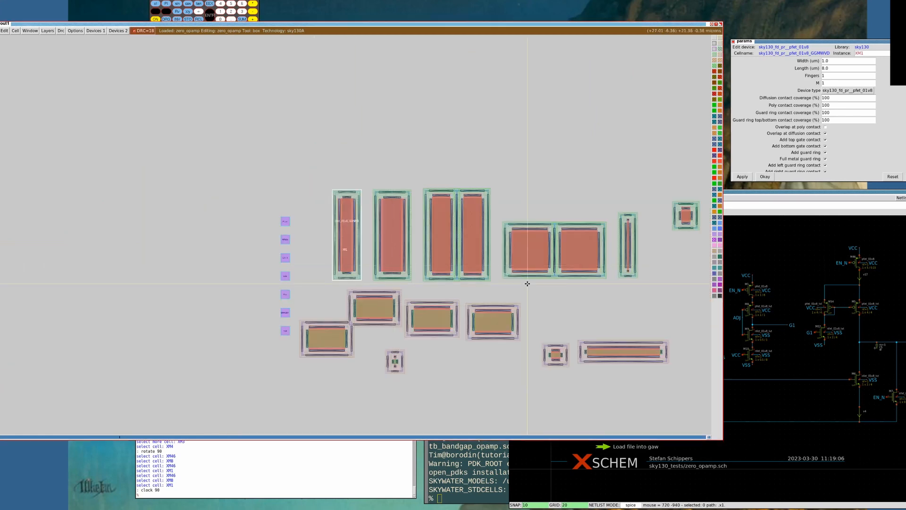
# Check the small PFET XM8 and NFET XM9 against the schematic and move XM8 left of XM1, aligning its lower edge with the row
pyautogui.press('Right')
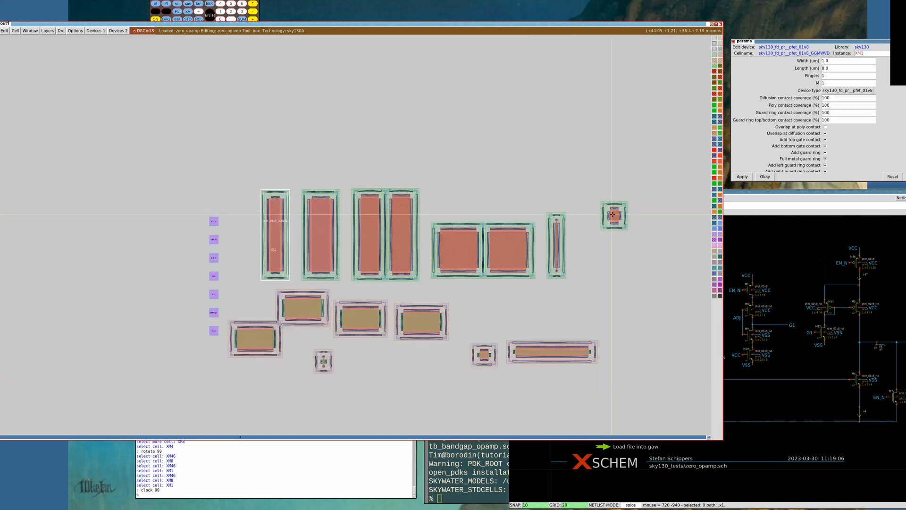
pyautogui.press('i')
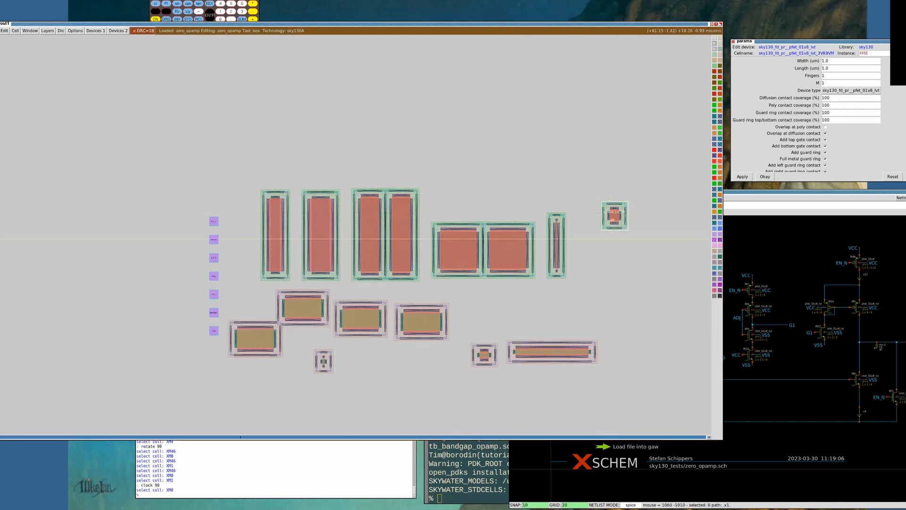
pyautogui.click(736, 377)
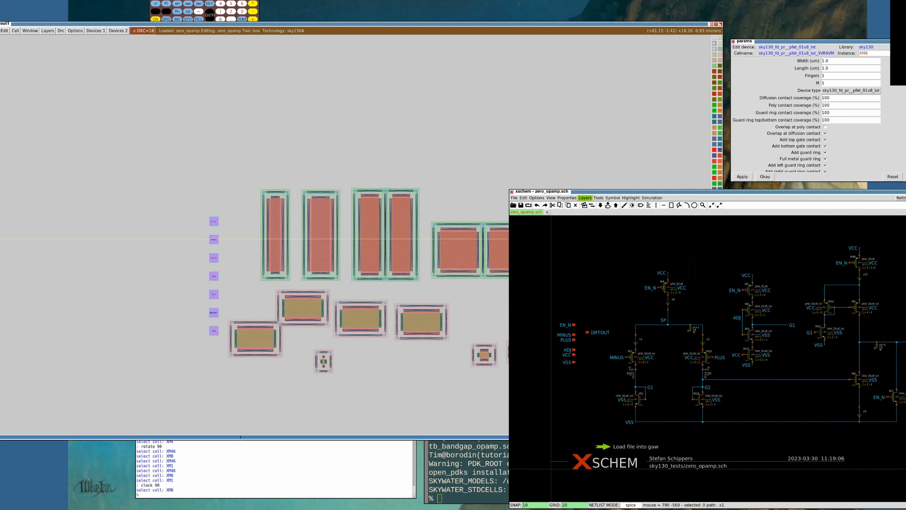
pyautogui.click(620, 34)
pyautogui.press('s')
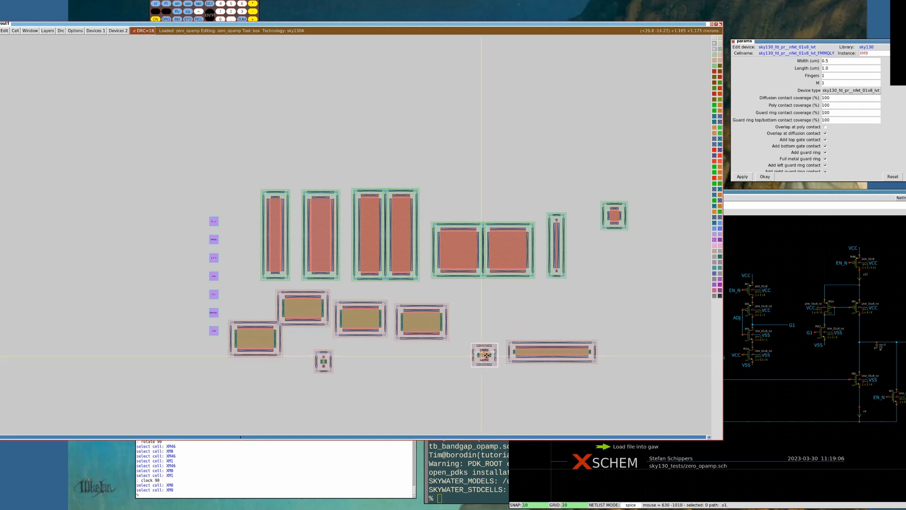
pyautogui.press('s')
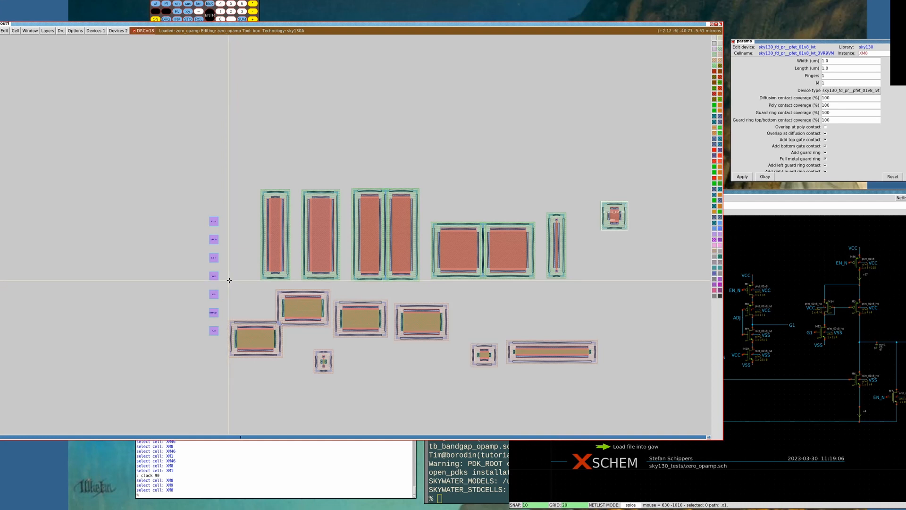
pyautogui.press('m')
pyautogui.press('m')
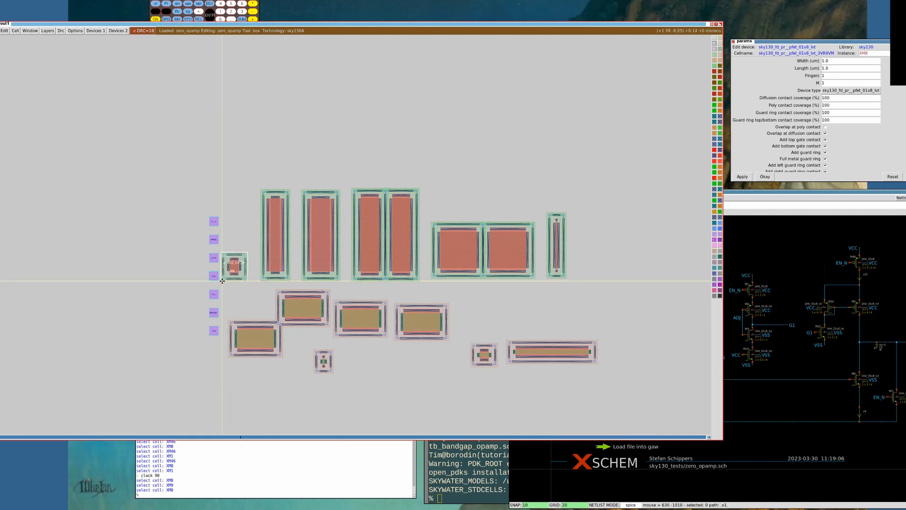
pyautogui.press('m')
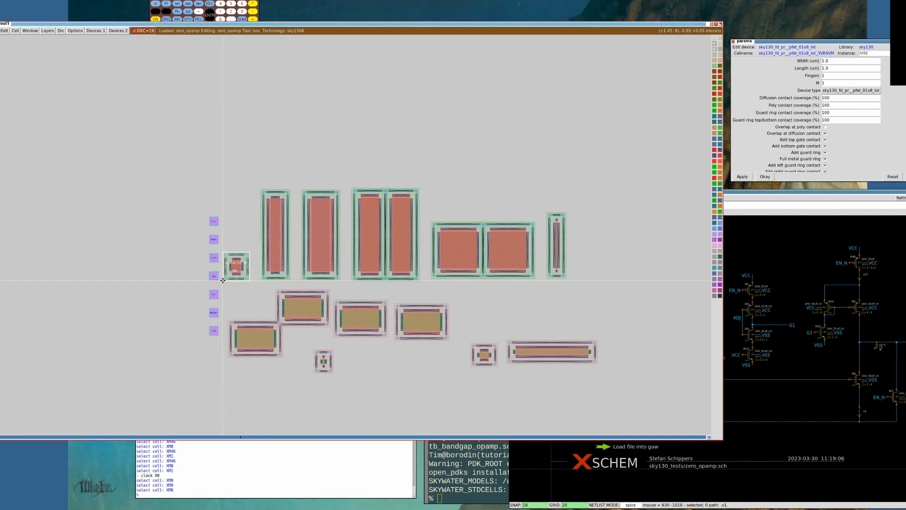
pyautogui.press('m')
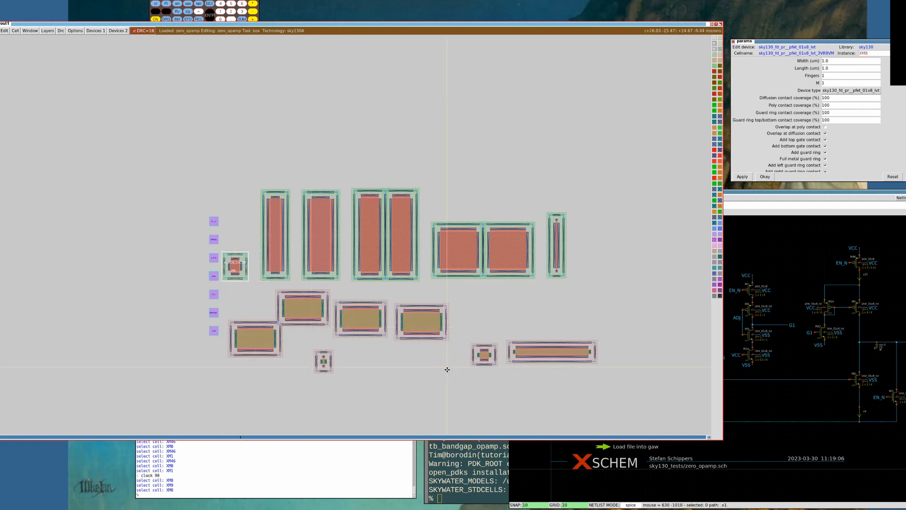
# Move XM9 below XM8 and move the long NFET XM10 to the free area below the other NFETs
pyautogui.press('s')
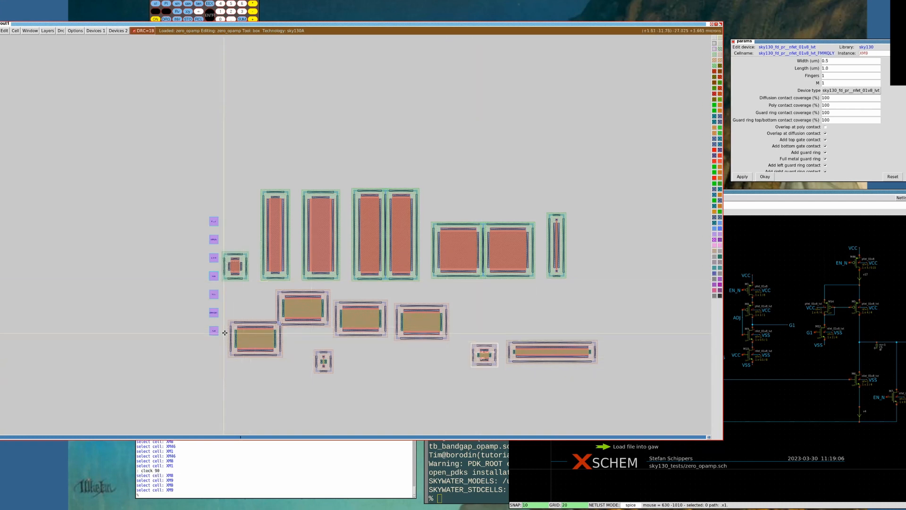
pyautogui.press('m')
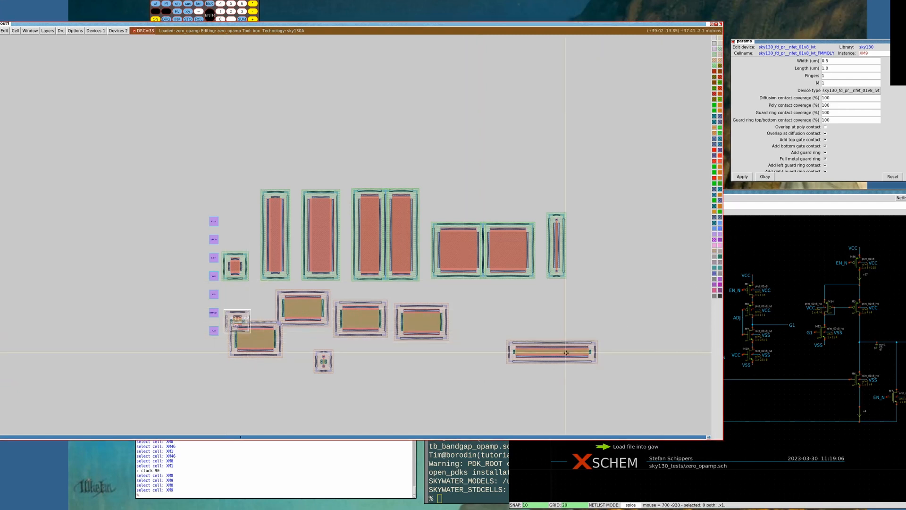
pyautogui.press('s')
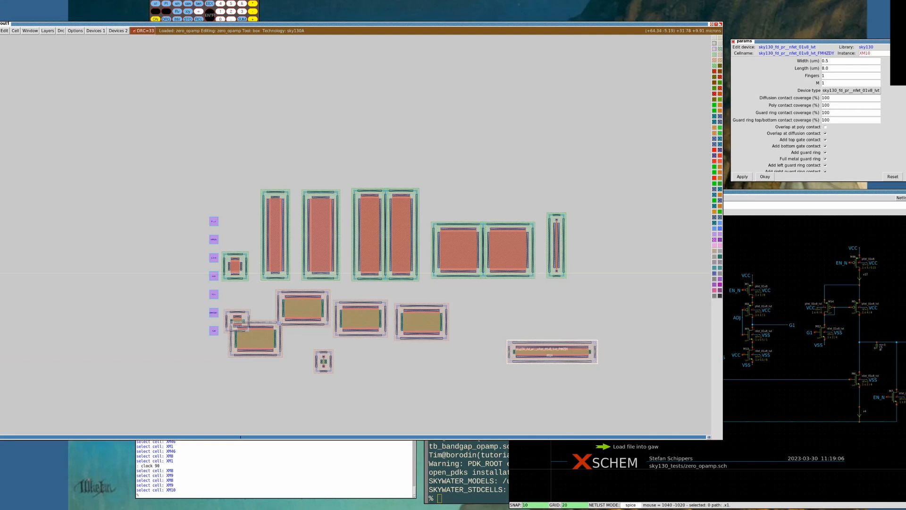
pyautogui.click(812, 192)
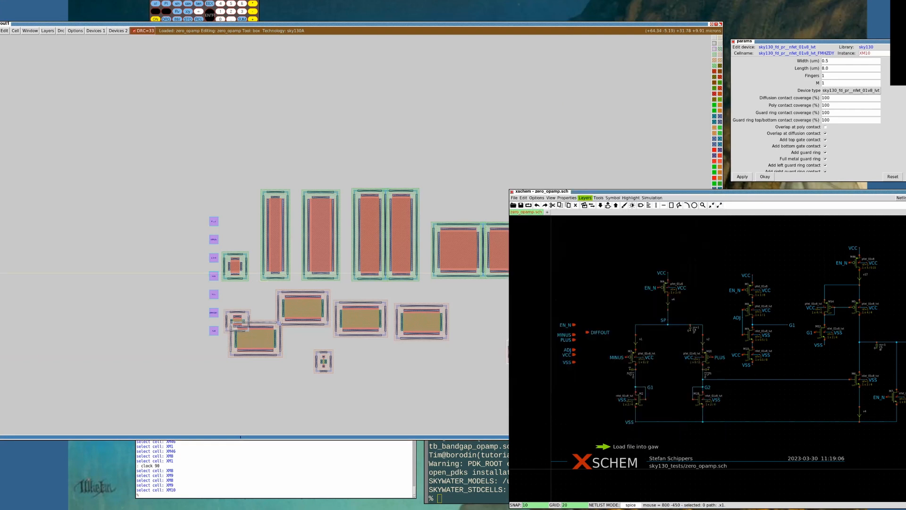
pyautogui.click(404, 23)
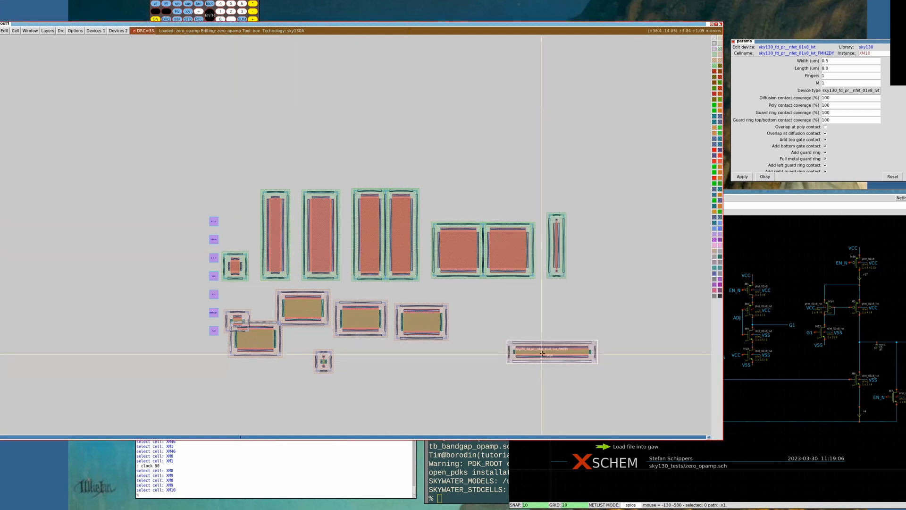
pyautogui.press('m')
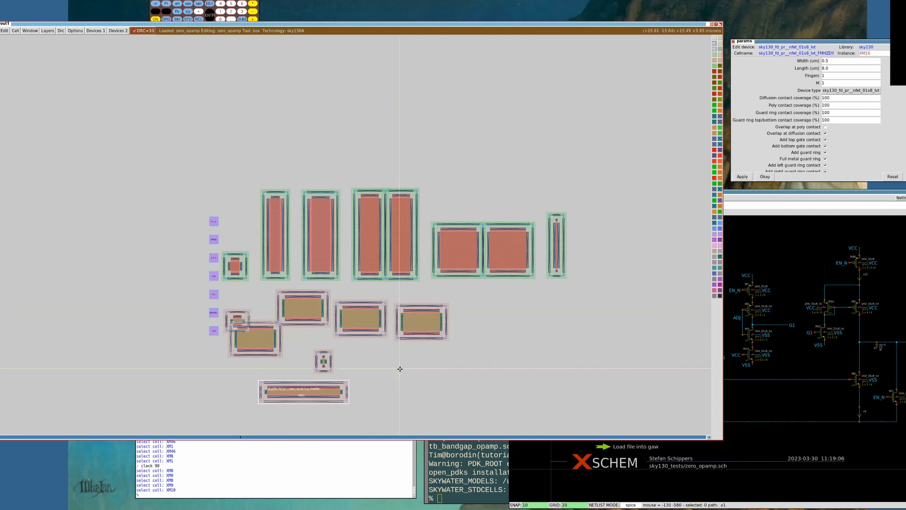
# Identify the equal-sized NFETs XM6, XM12, XM18 and XM2 and move XM2 below the matched pair of tall PFETs
pyautogui.click(750, 192)
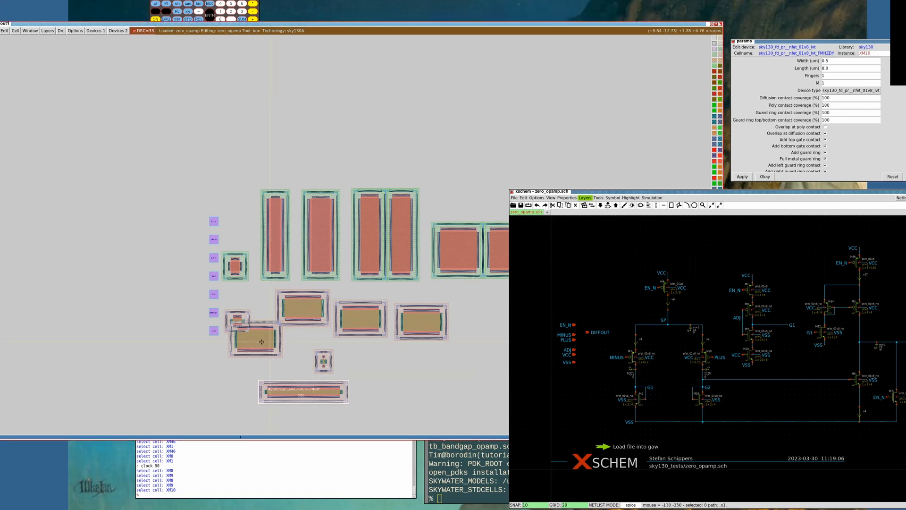
pyautogui.press('s')
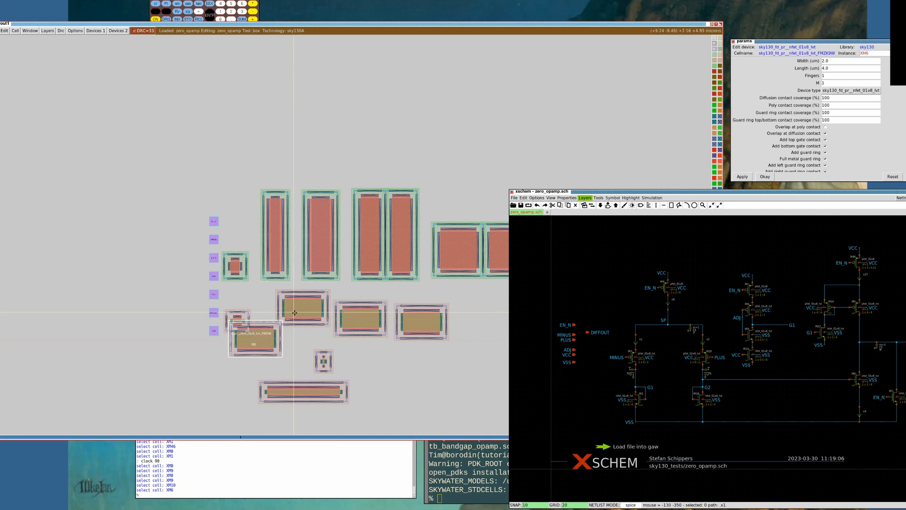
pyautogui.press('s')
pyautogui.press('s')
pyautogui.press('s')
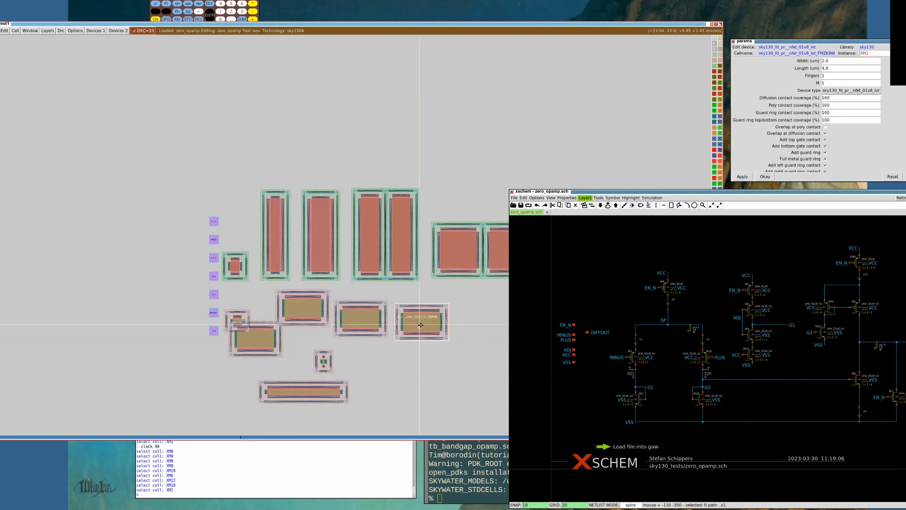
pyautogui.press('s')
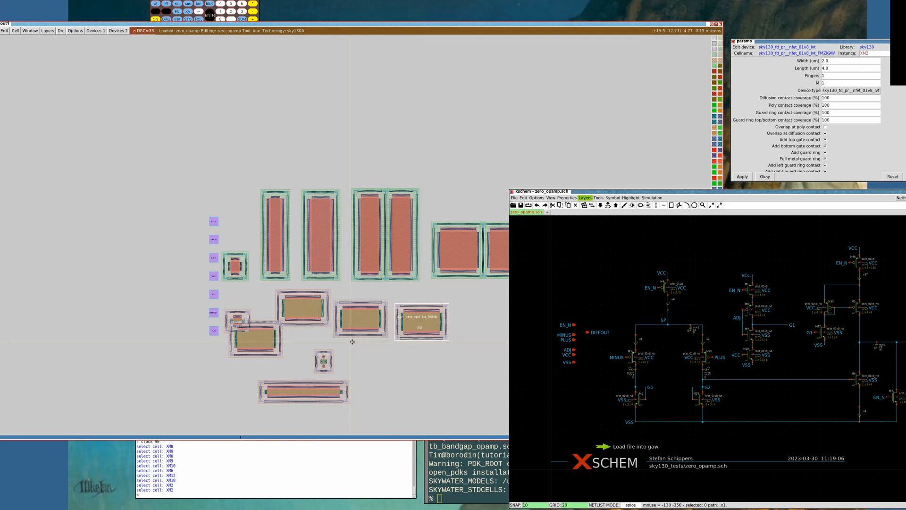
pyautogui.press('m')
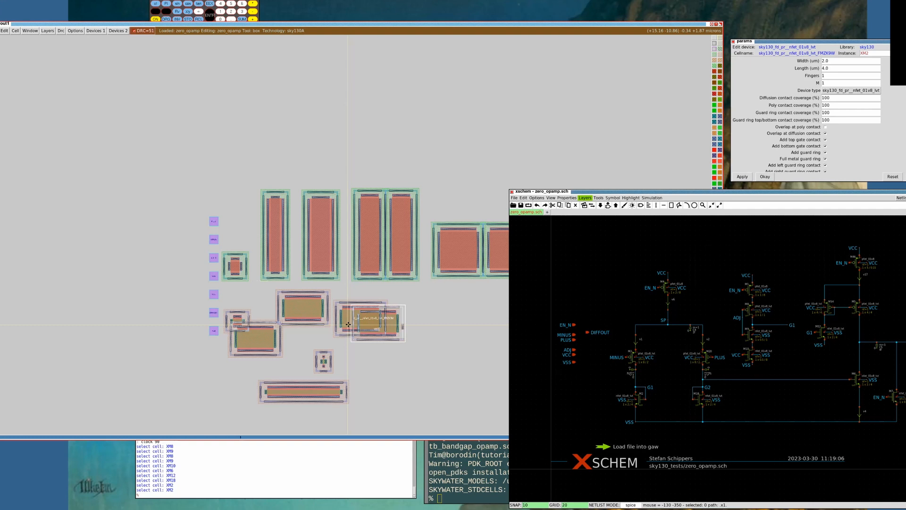
# Move XM18 just right of XM2 and align their lower edges
pyautogui.press('s')
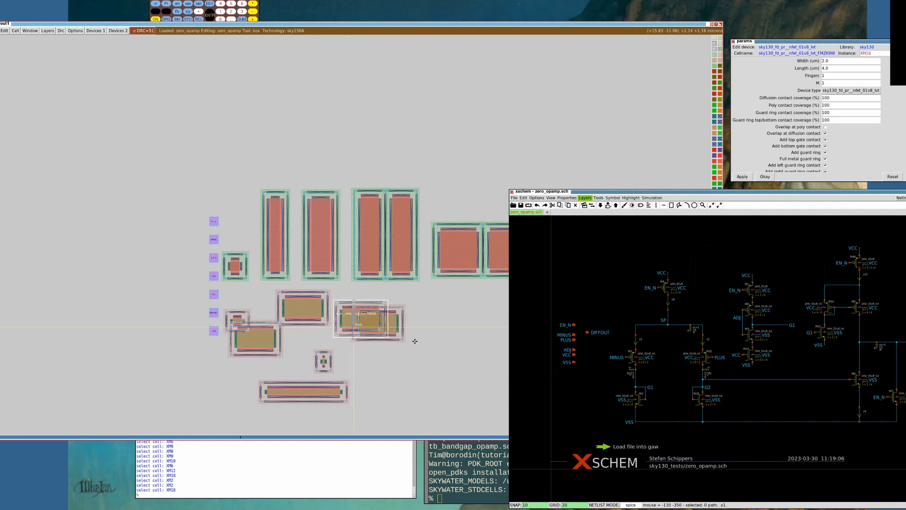
pyautogui.press('m')
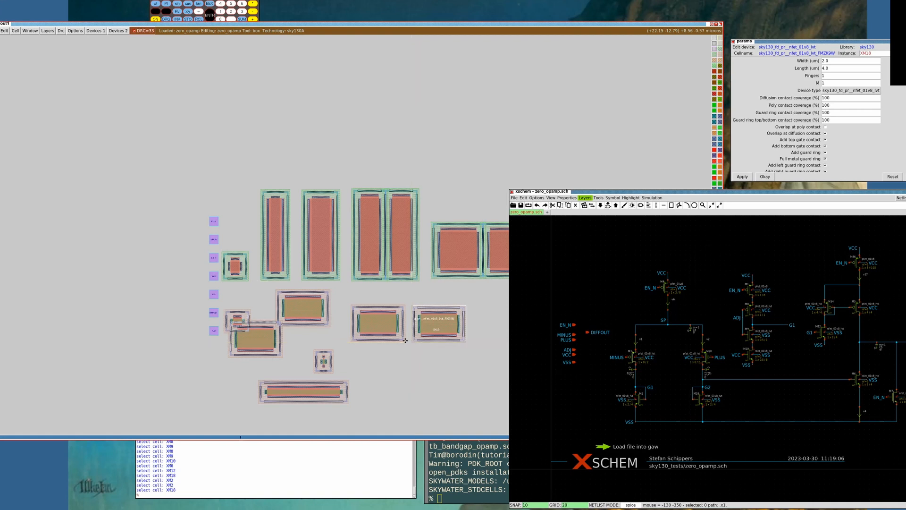
pyautogui.press('m')
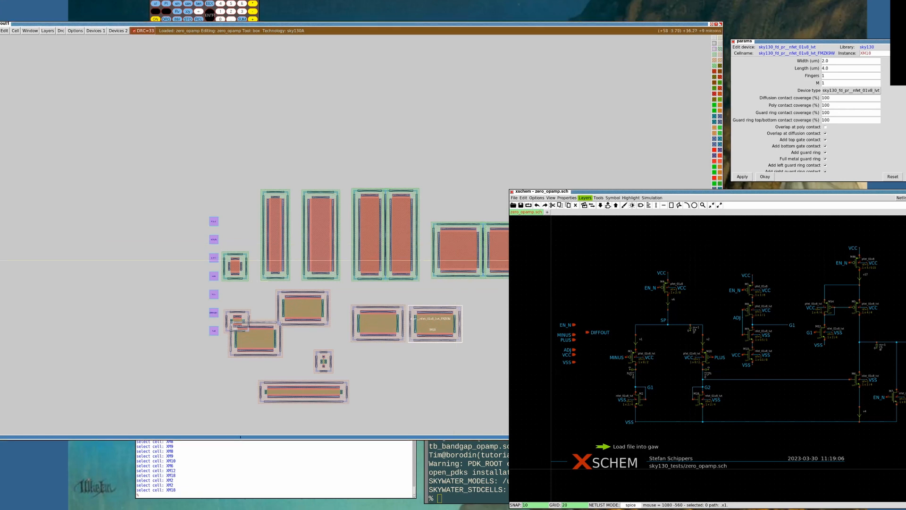
# Line up XM12 right of XM18 and XM6 right of XM12 in the NFET row
pyautogui.click(616, 24)
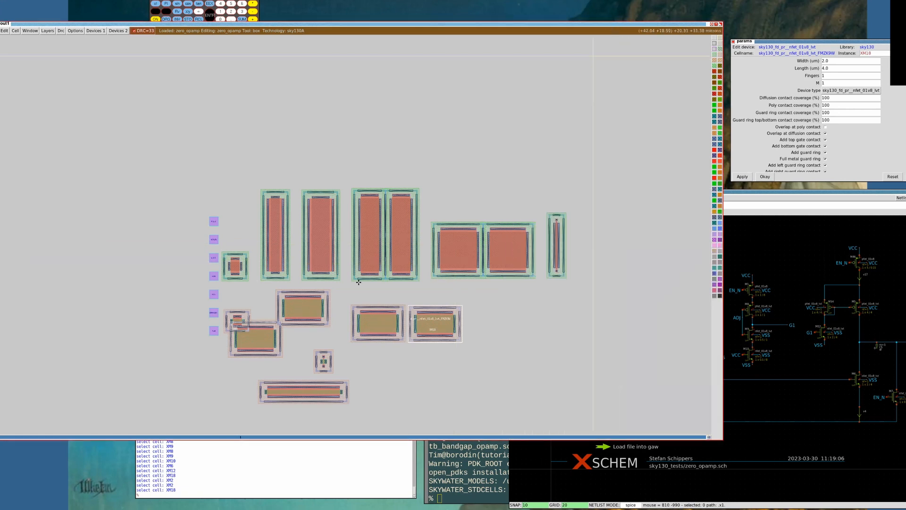
pyautogui.press('s')
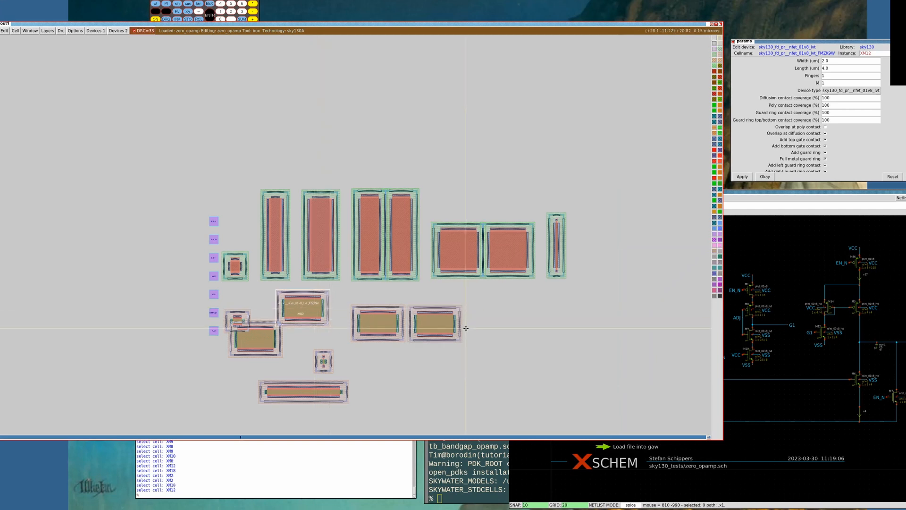
pyautogui.press('m')
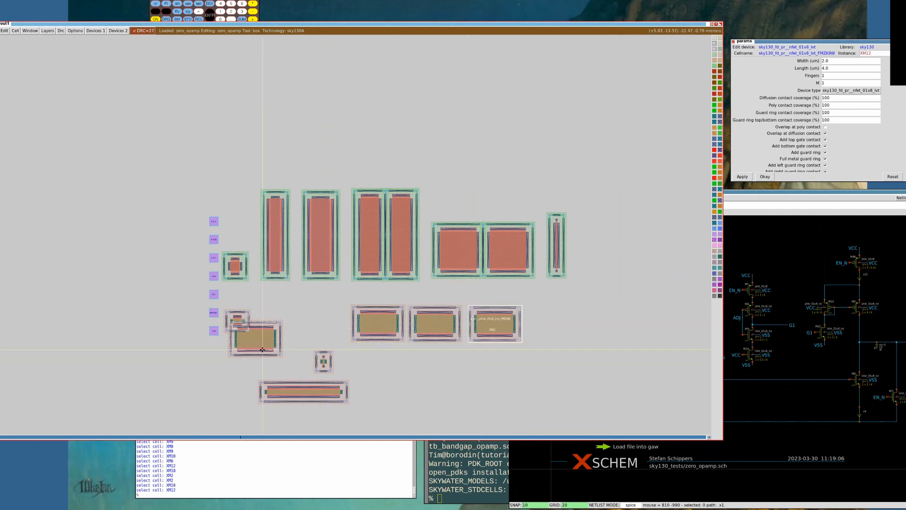
pyautogui.press('s')
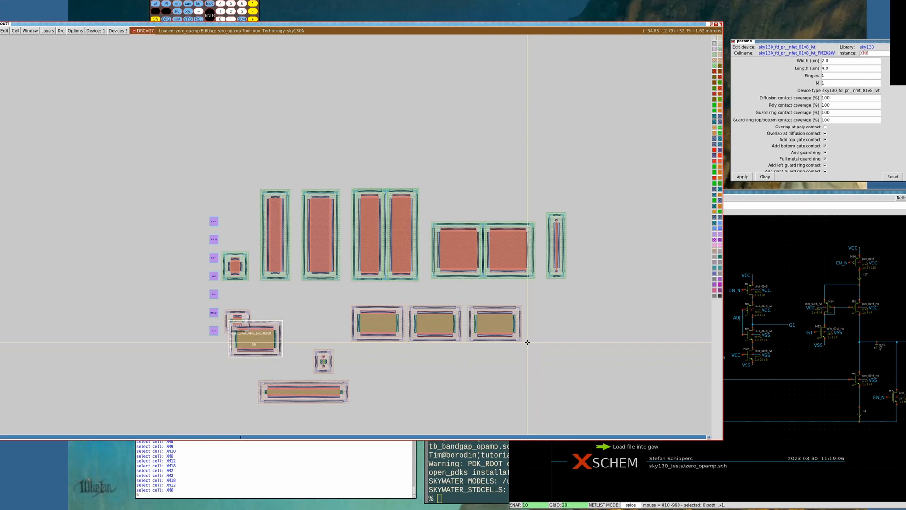
pyautogui.press('m')
# Move XM18 against XM2 so that their adjoining guard rings overlap exactly and their edges align
pyautogui.click(375, 349)
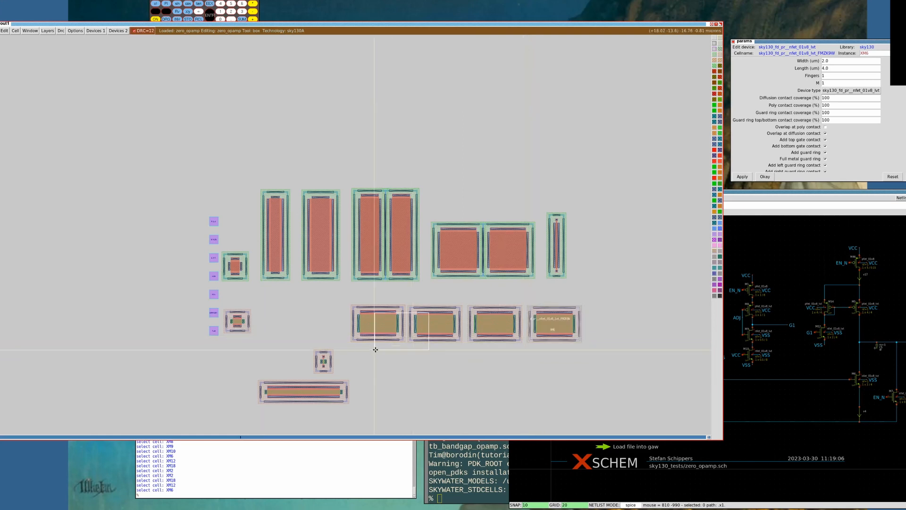
pyautogui.rightClick(455, 283)
pyautogui.press('z')
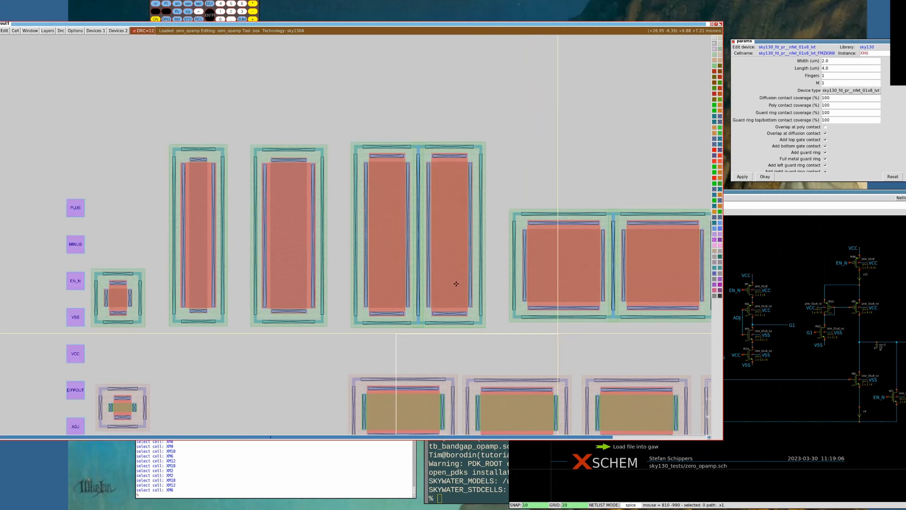
pyautogui.hotkey('ctrl', 'z')
pyautogui.press('i')
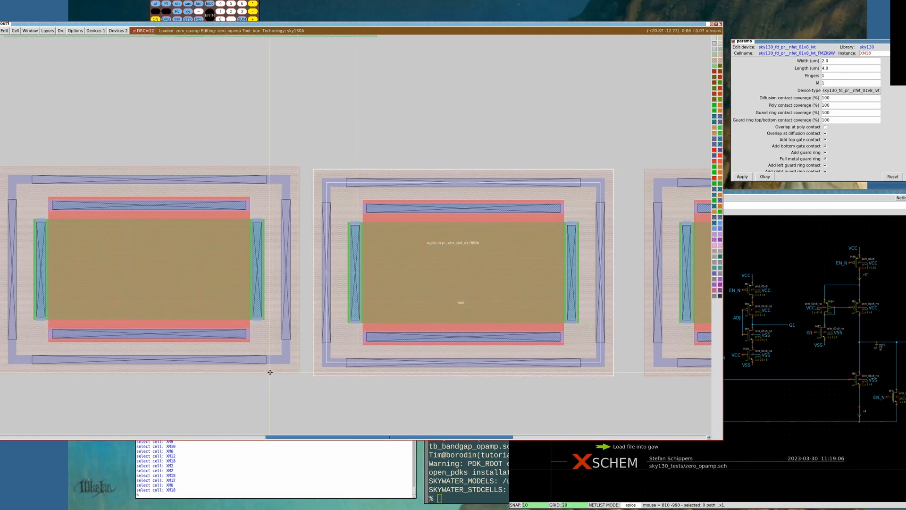
pyautogui.press('m')
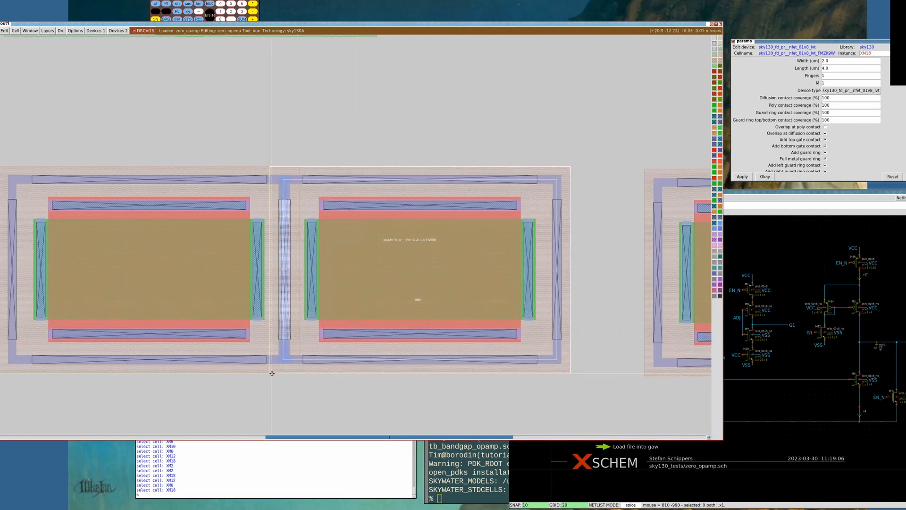
pyautogui.press('m')
pyautogui.press('m')
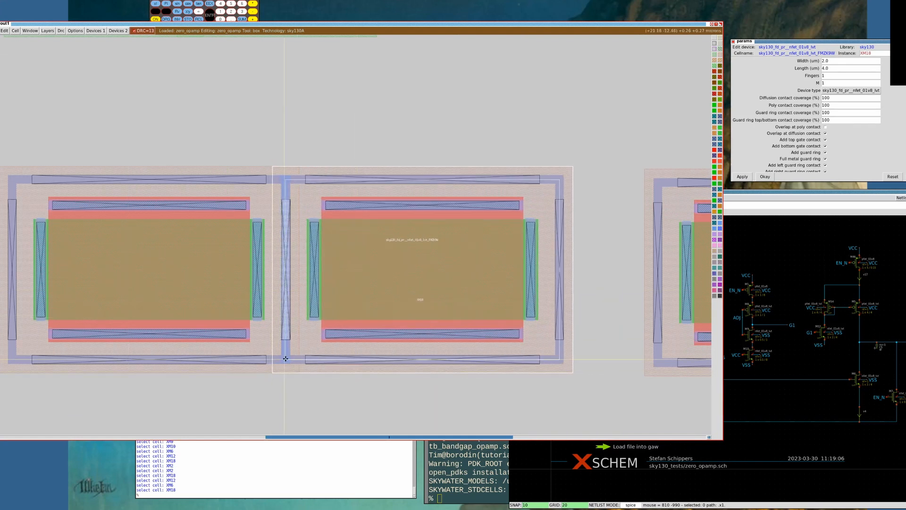
# Move XM6 against XM12 in the NFET row so that their adjoining guard rings overlap
pyautogui.hotkey('shift', 'z')
pyautogui.hotkey('shift', 'z')
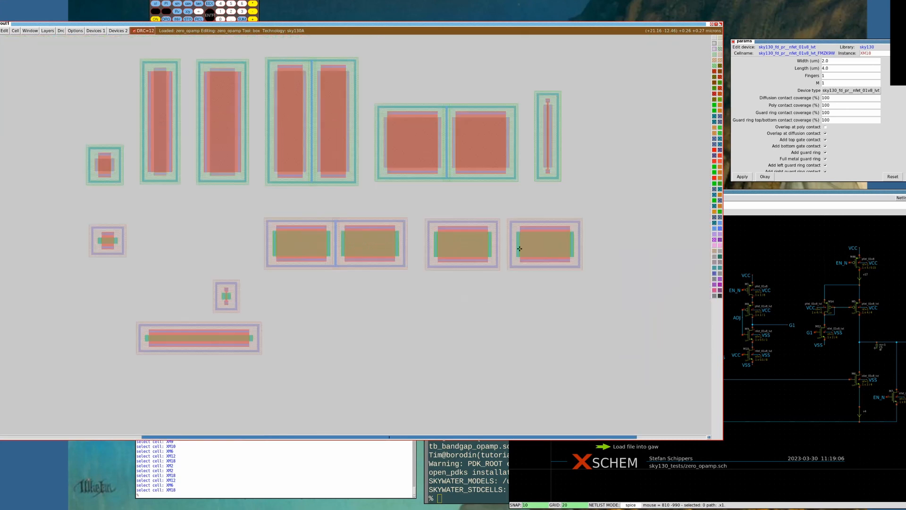
pyautogui.press('s')
pyautogui.press('z')
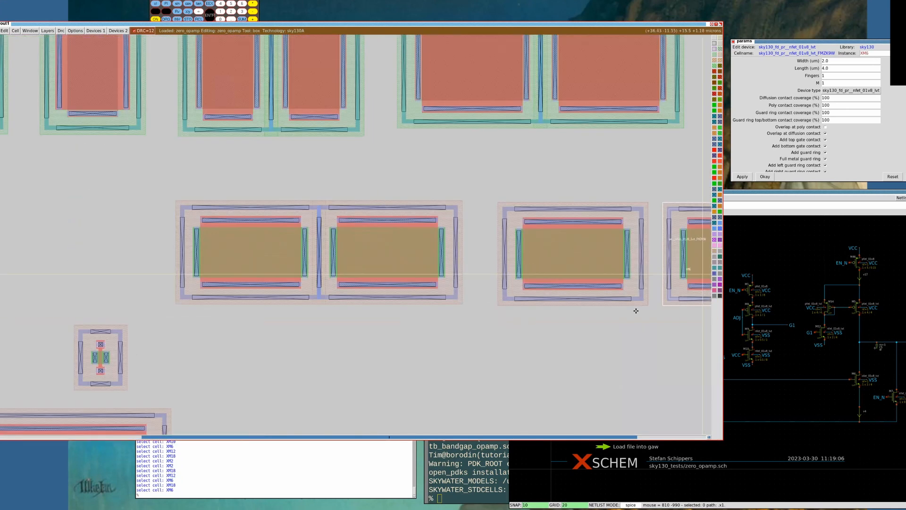
pyautogui.press('z')
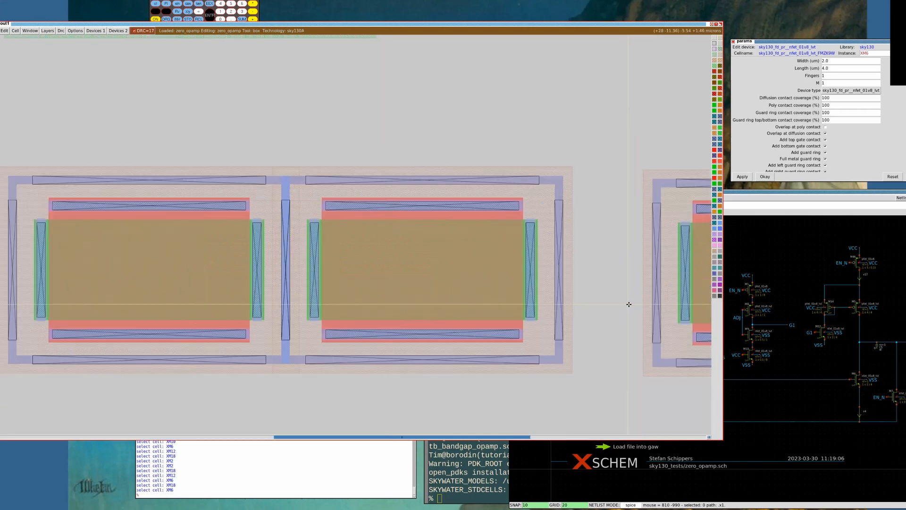
pyautogui.press('Right')
pyautogui.press('Right')
pyautogui.press('Right')
pyautogui.press('Right')
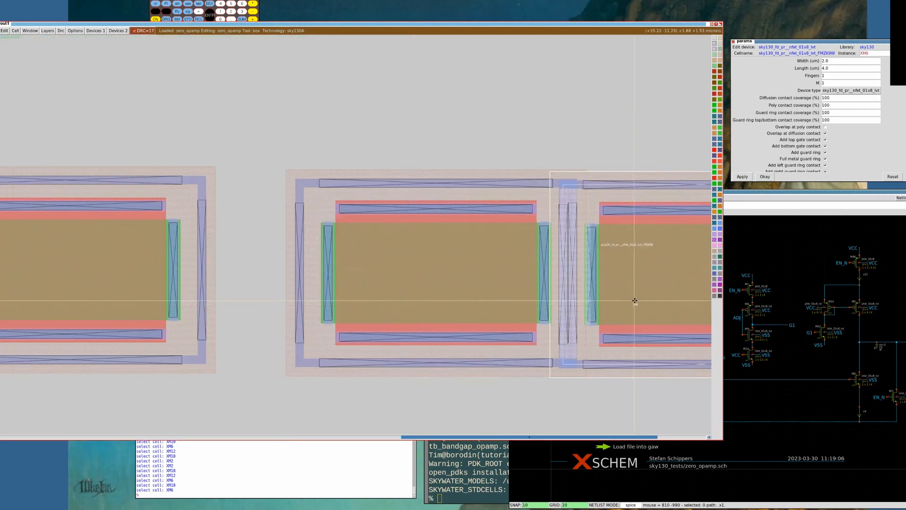
# Nudge XM6 right and up until its guard ring coincides exactly with XM12's and their edges align
pyautogui.press('KP_6')
pyautogui.press('KP_6')
pyautogui.press('KP_6')
pyautogui.press('KP_6')
pyautogui.press('KP_6')
pyautogui.press('KP_6')
pyautogui.press('KP_6')
pyautogui.press('KP_6')
pyautogui.press('KP_6')
pyautogui.press('KP_6')
pyautogui.press('KP_6')
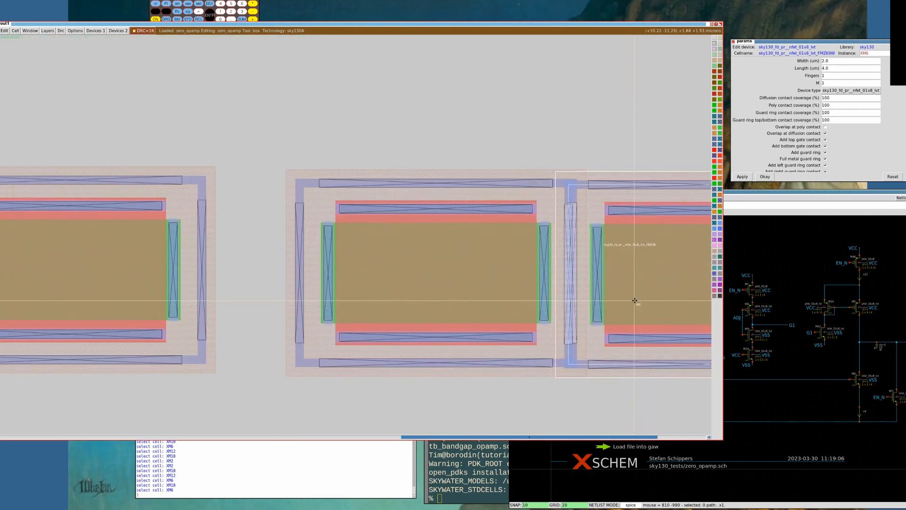
pyautogui.press('KP_6')
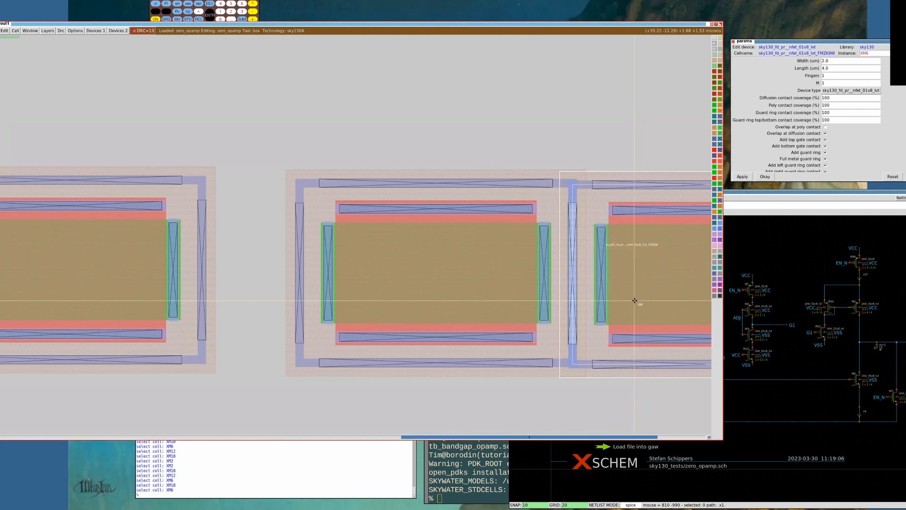
pyautogui.press('KP_8')
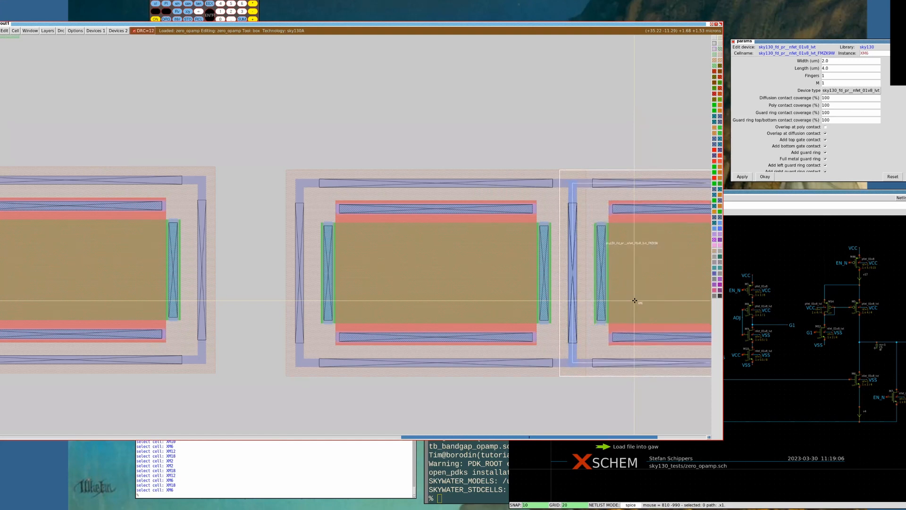
# Move XM12 and XM6 together against XM18 so that the adjoining guard rings coincide exactly
pyautogui.hotkey('shift', 'z')
pyautogui.hotkey('shift', 's')
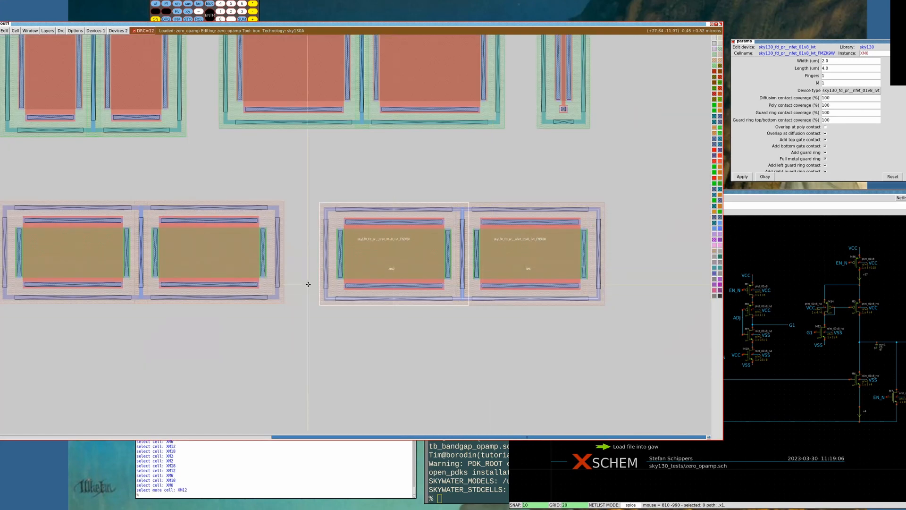
pyautogui.press('m')
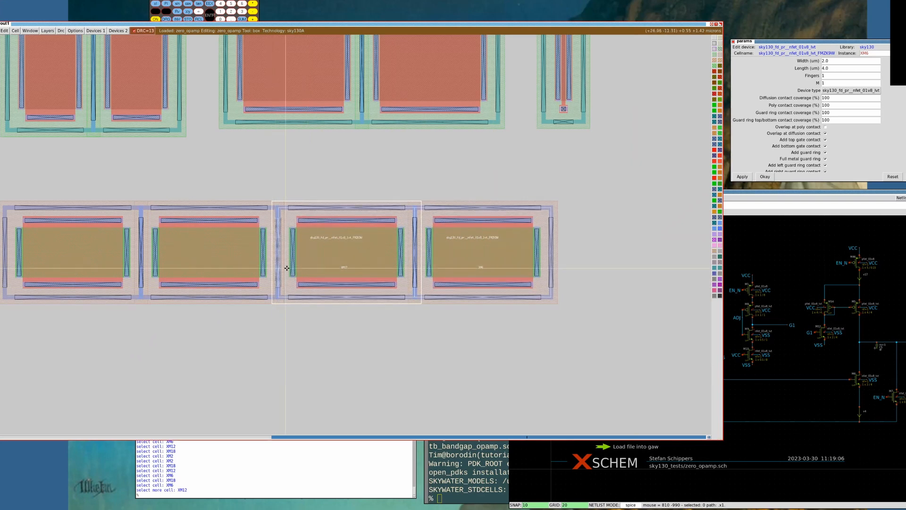
pyautogui.press('z')
pyautogui.press('z')
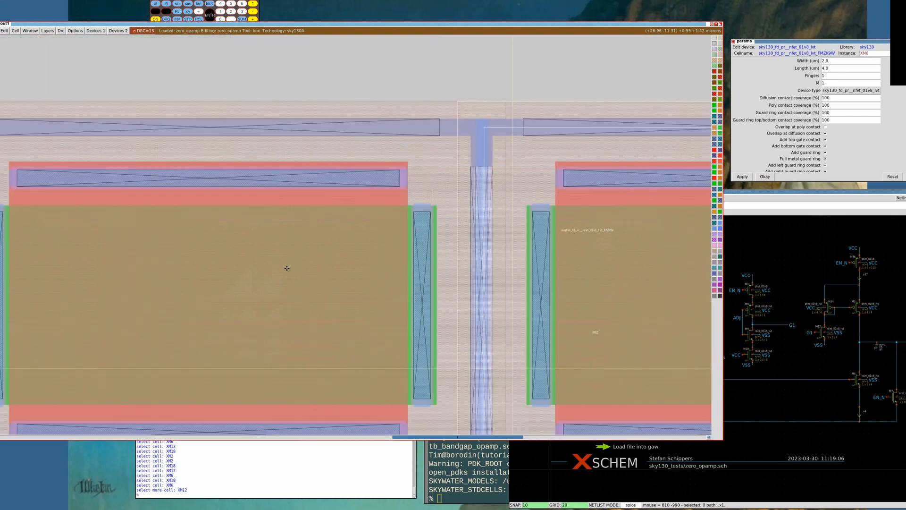
pyautogui.hotkey('shift', 'z')
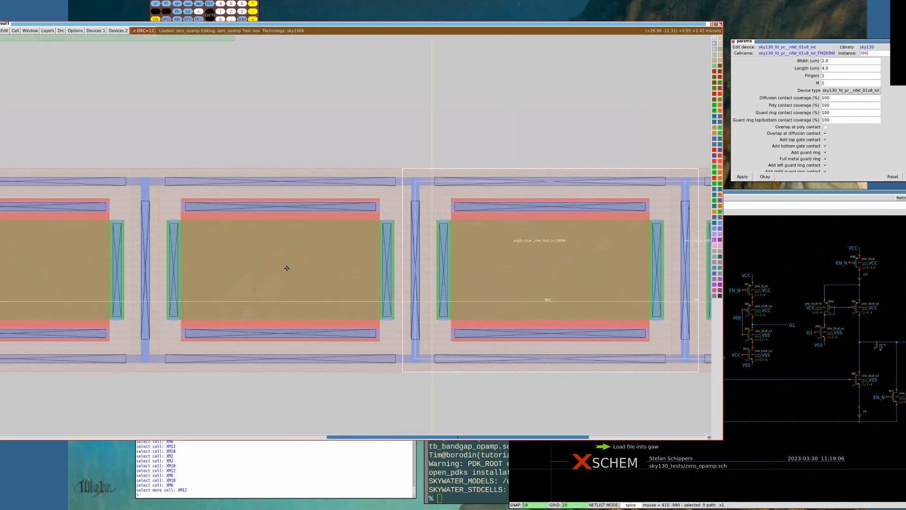
# Move XM2, XM18, XM12 and XM6 as one row closer beneath the PFETs, lining up the XM2–XM18 ring with the tall pair's centre
pyautogui.hotkey('shift', 'z')
pyautogui.hotkey('shift', 'z')
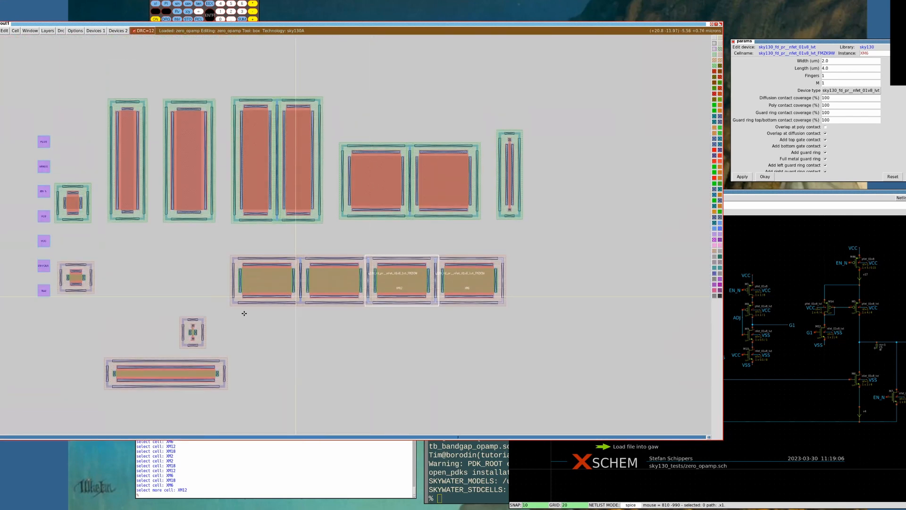
pyautogui.hotkey('shift', 's')
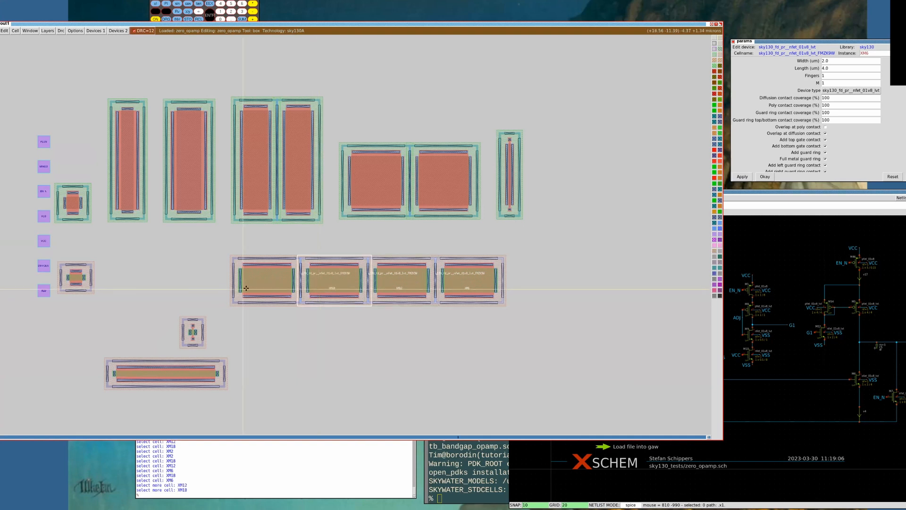
pyautogui.hotkey('shift', 's')
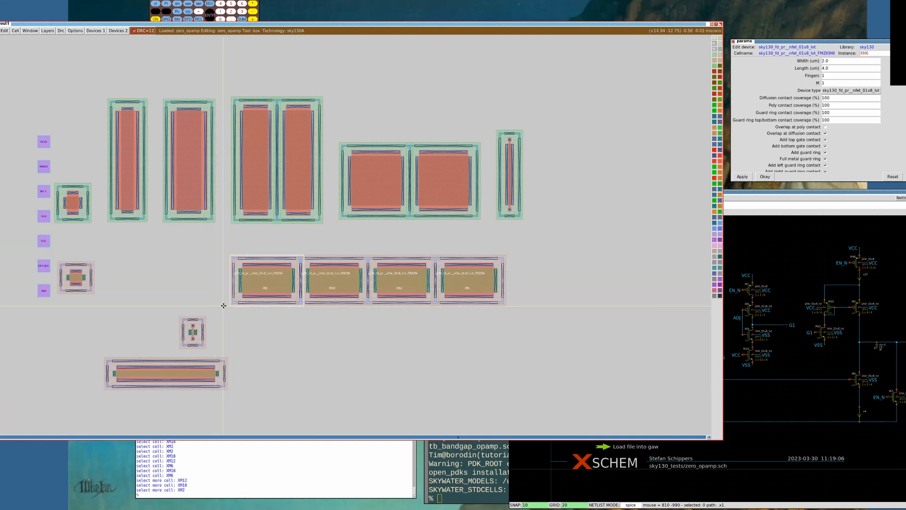
pyautogui.press('m')
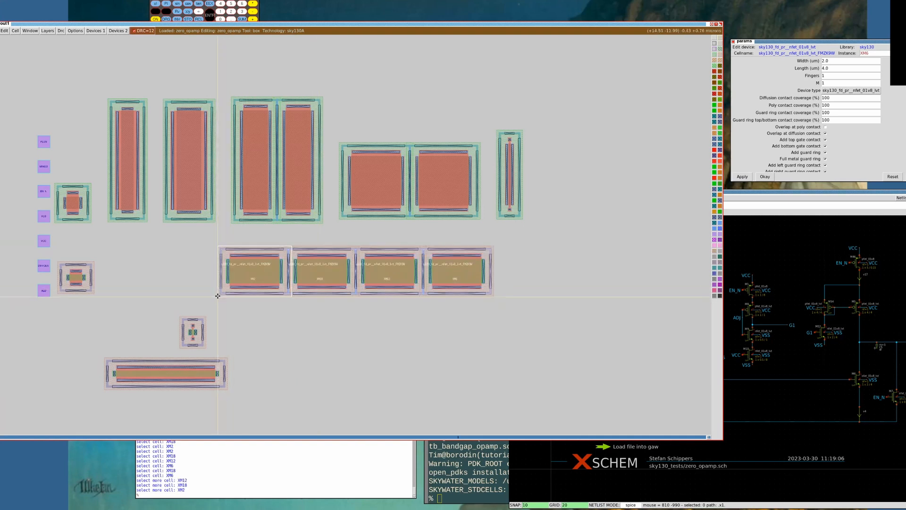
pyautogui.press('m')
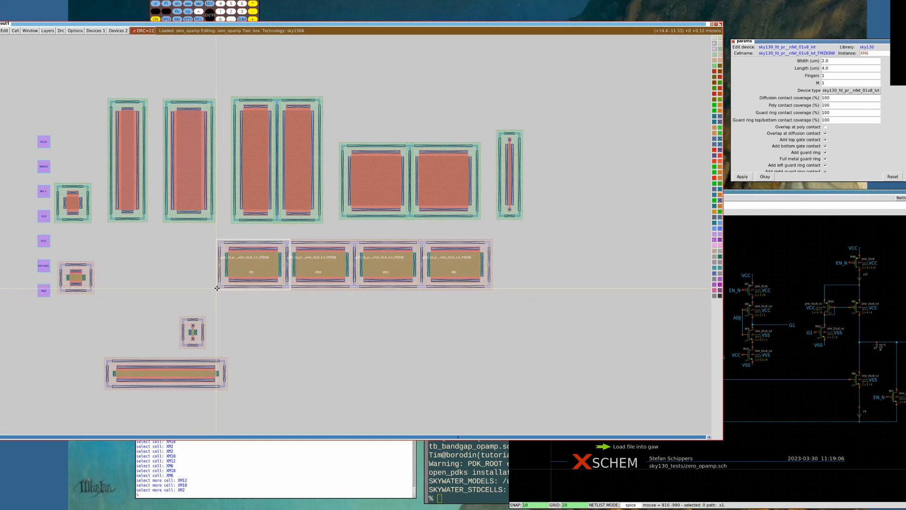
pyautogui.press('m')
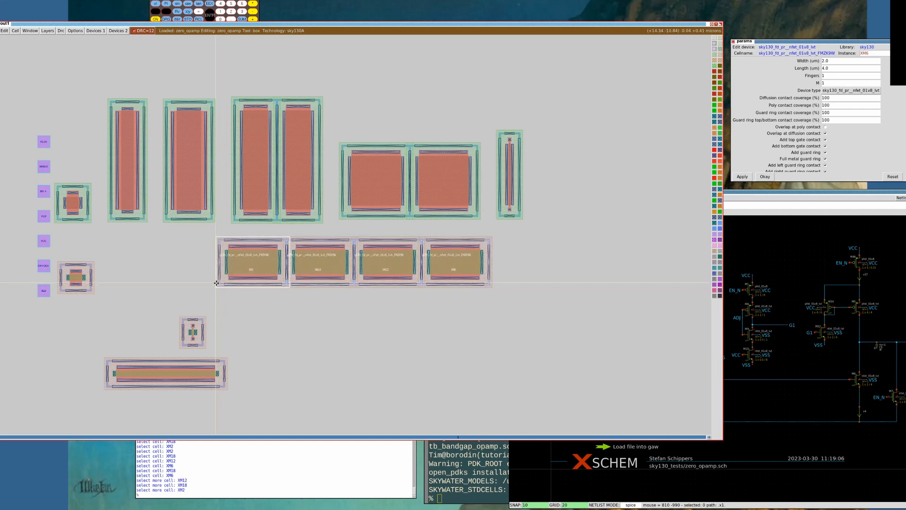
pyautogui.press('m')
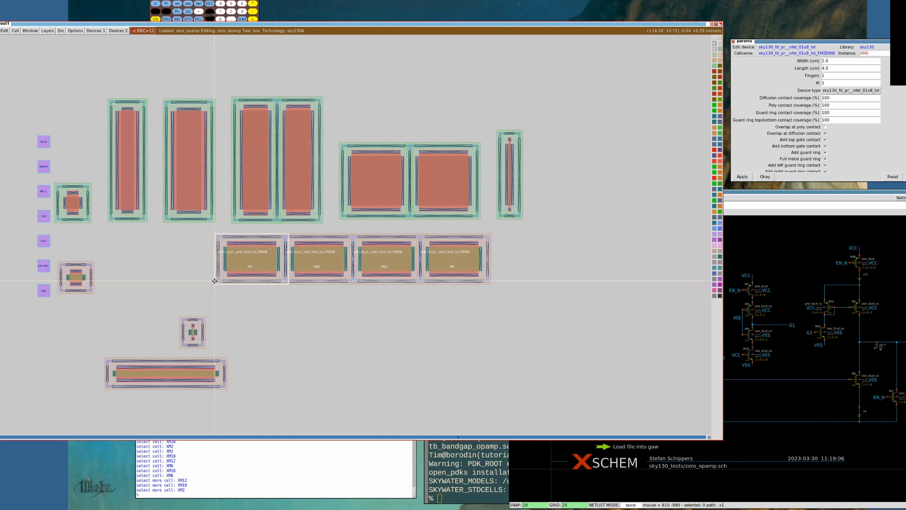
pyautogui.press('m')
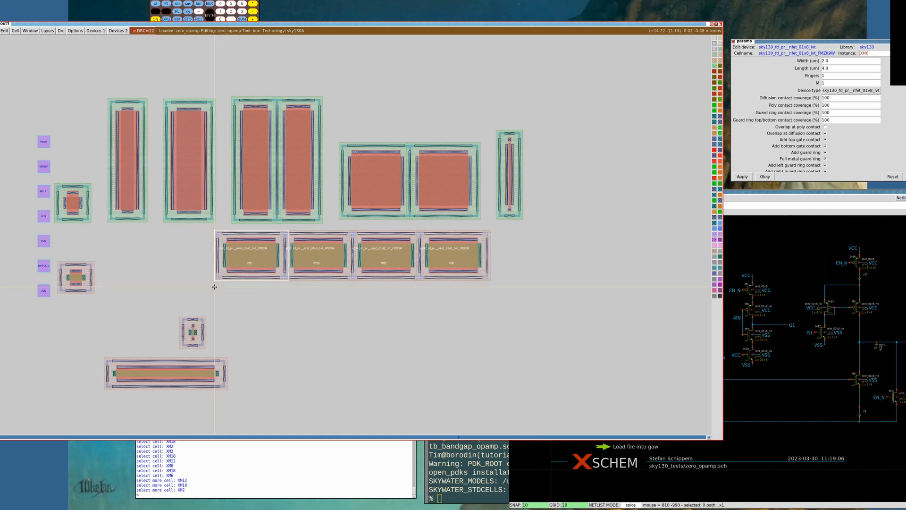
pyautogui.press('m')
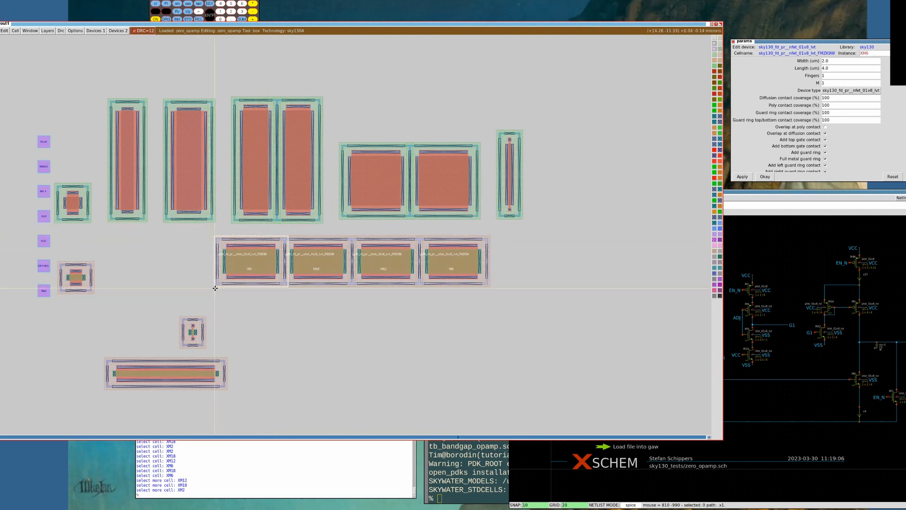
pyautogui.press('m')
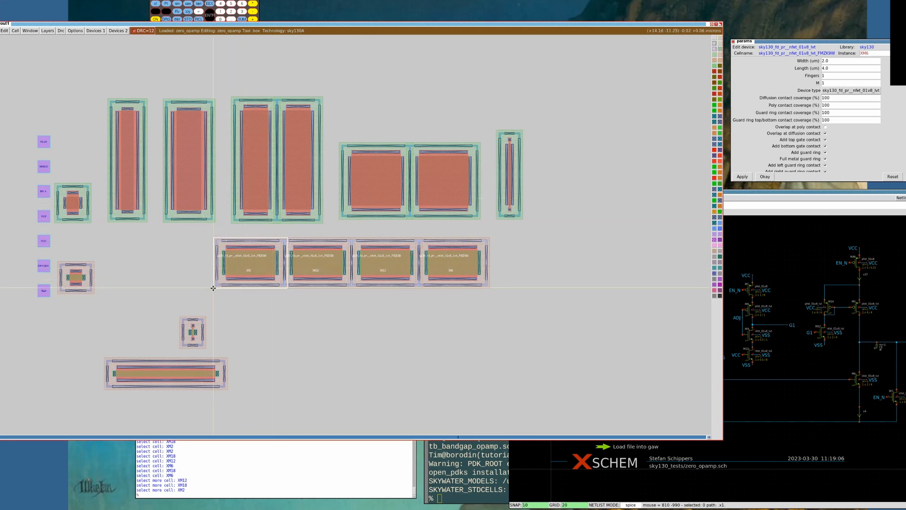
pyautogui.press('m')
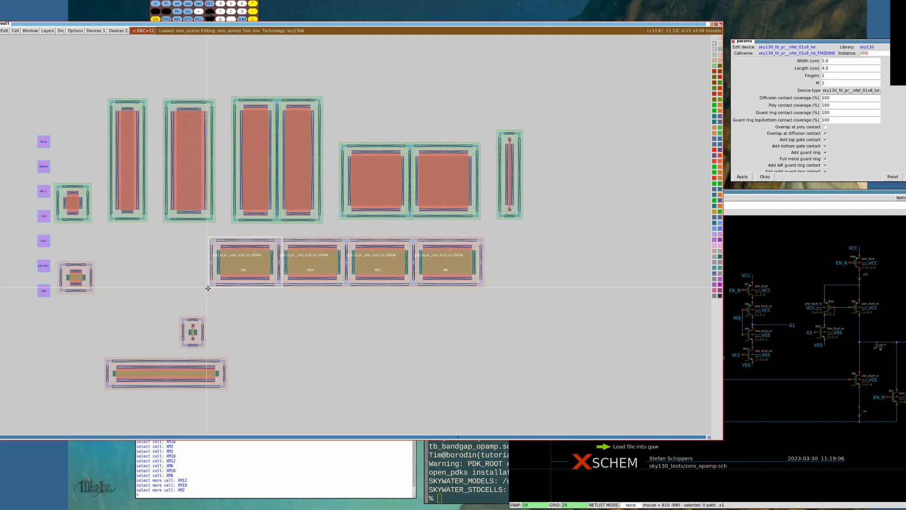
pyautogui.press('m')
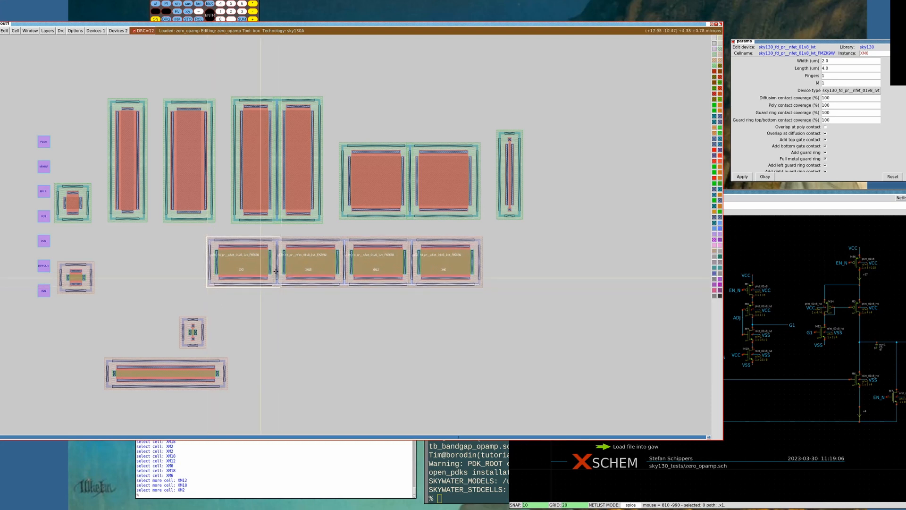
# Check how the shared guard rings of the NFET row line up with the two matched PFET pairs above
pyautogui.click(277, 289)
pyautogui.click(277, 288)
pyautogui.rightClick(279, 52)
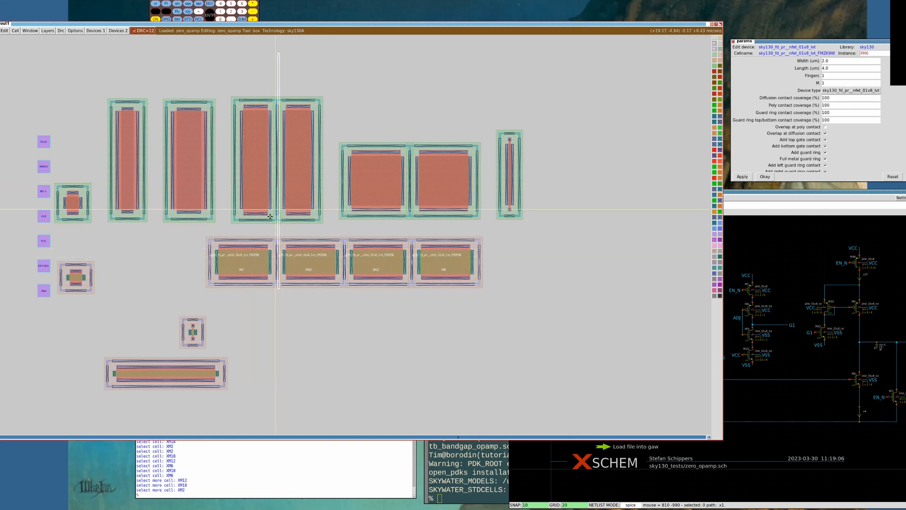
pyautogui.click(377, 192)
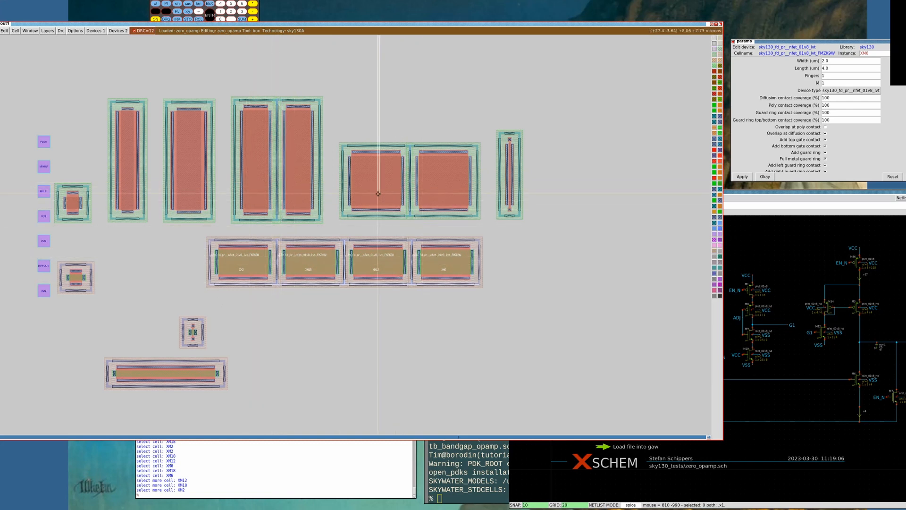
pyautogui.rightClick(449, 162)
pyautogui.click(411, 298)
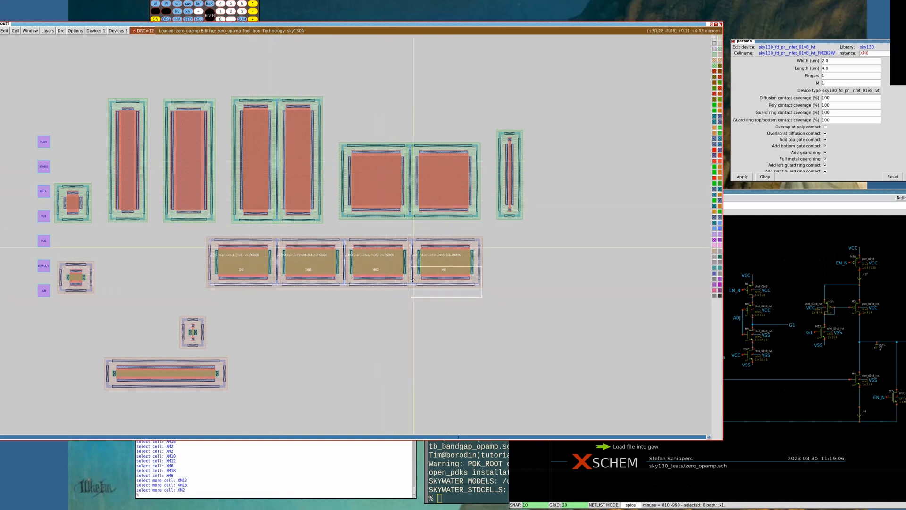
pyautogui.rightClick(416, 206)
pyautogui.click(385, 277)
pyautogui.rightClick(471, 250)
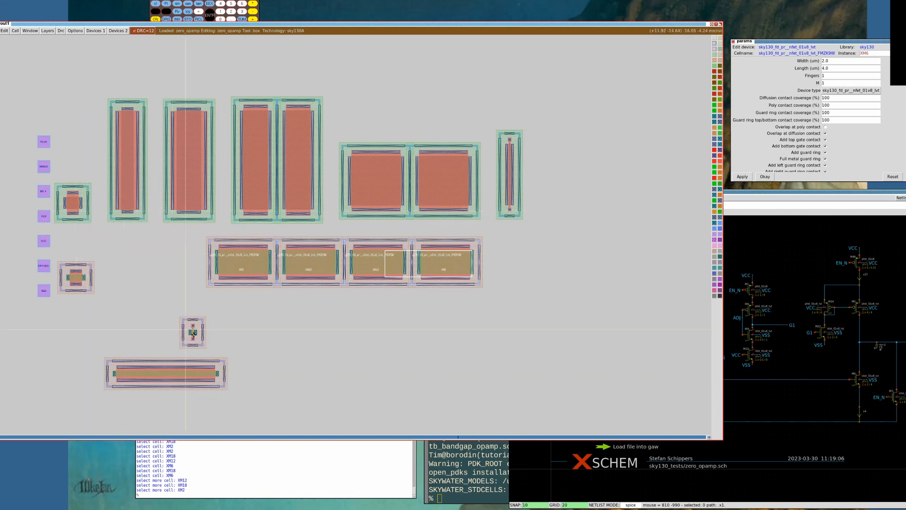
# Move XM7 to the right end of the NFET row, beneath the narrow PFET, with its lower edge level with the row
pyautogui.press('i')
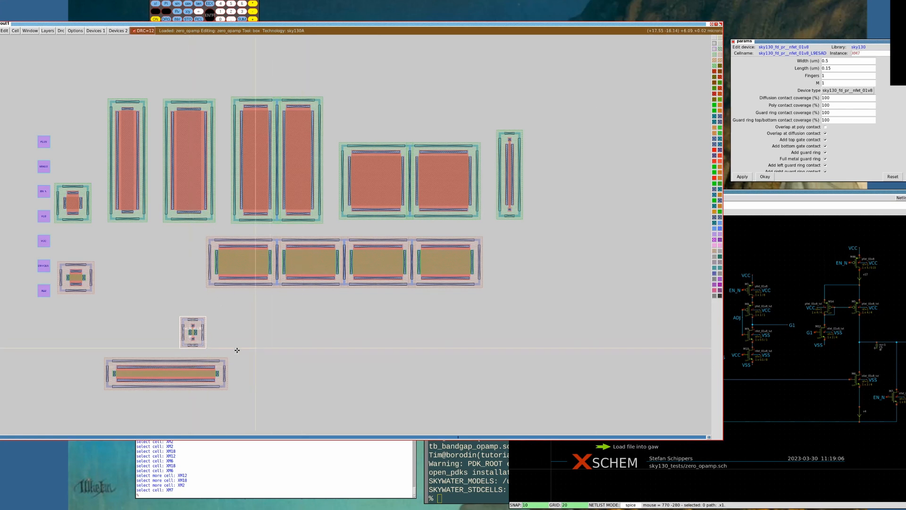
pyautogui.press('m')
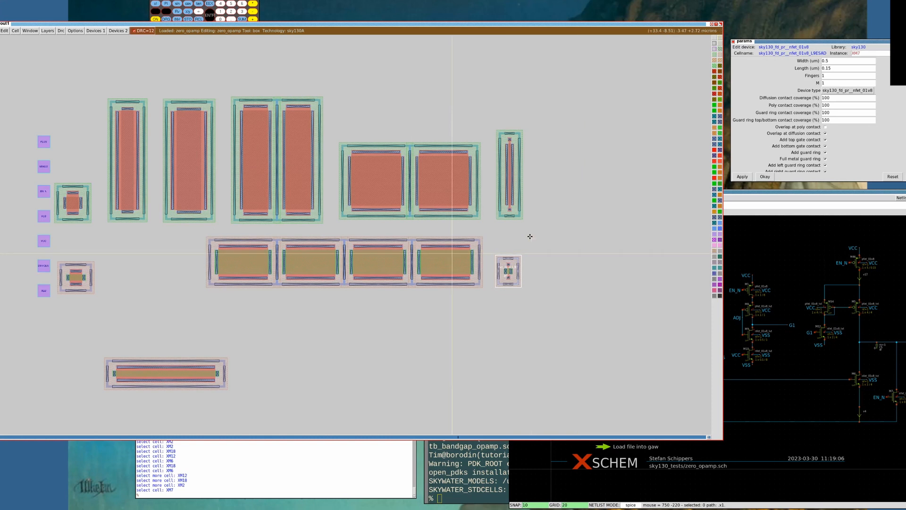
# Move XM10 into the NFET row just left of XM2, roughly level with the row's lower edge
pyautogui.press('i')
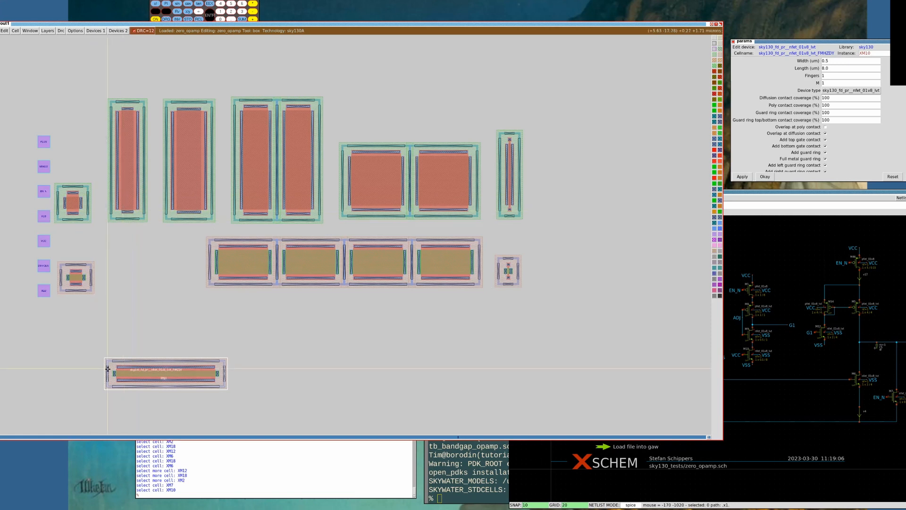
pyautogui.press('m')
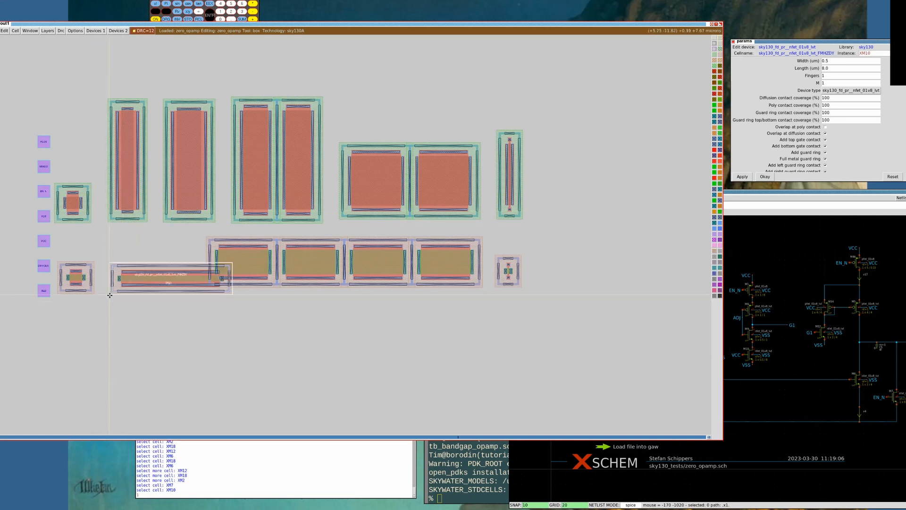
pyautogui.press('m')
pyautogui.press('m')
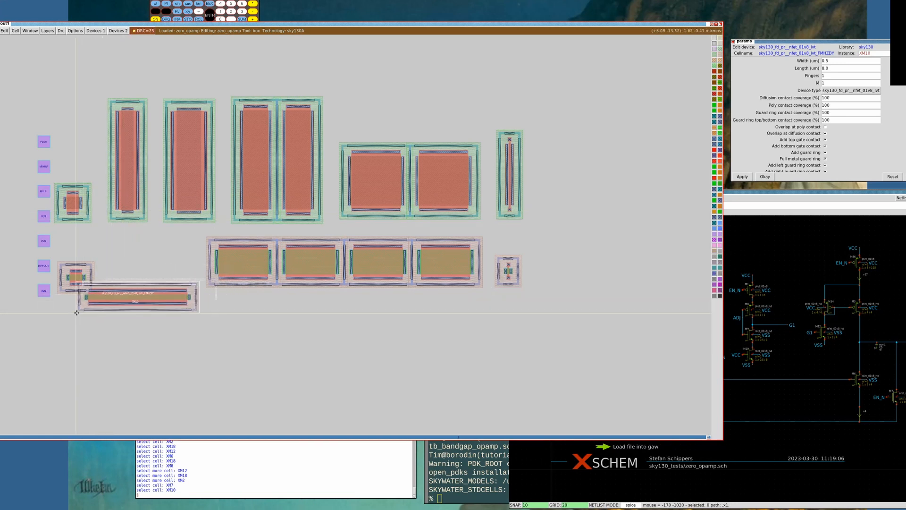
pyautogui.press('m')
pyautogui.press('m')
pyautogui.press('m')
pyautogui.press('m')
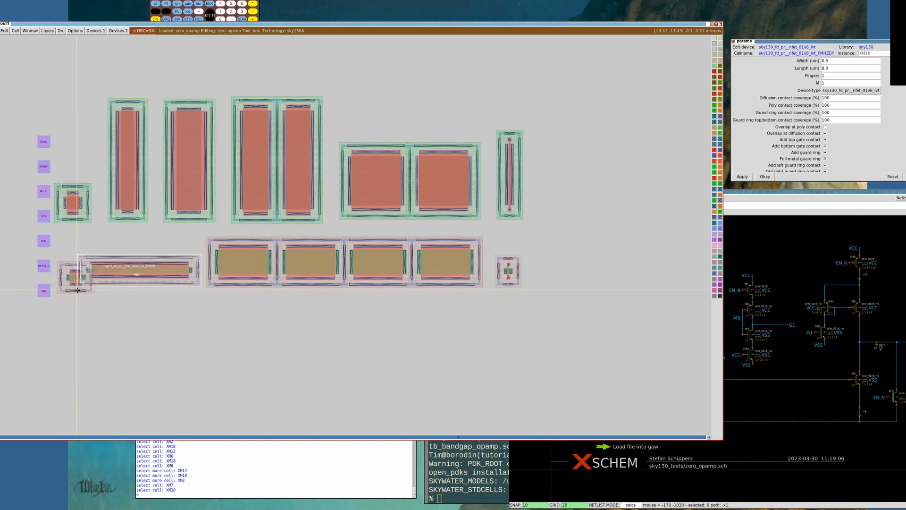
pyautogui.press('m')
# Move XM9 up off XM10, into the space between XM10 and the small PFET
pyautogui.press('s')
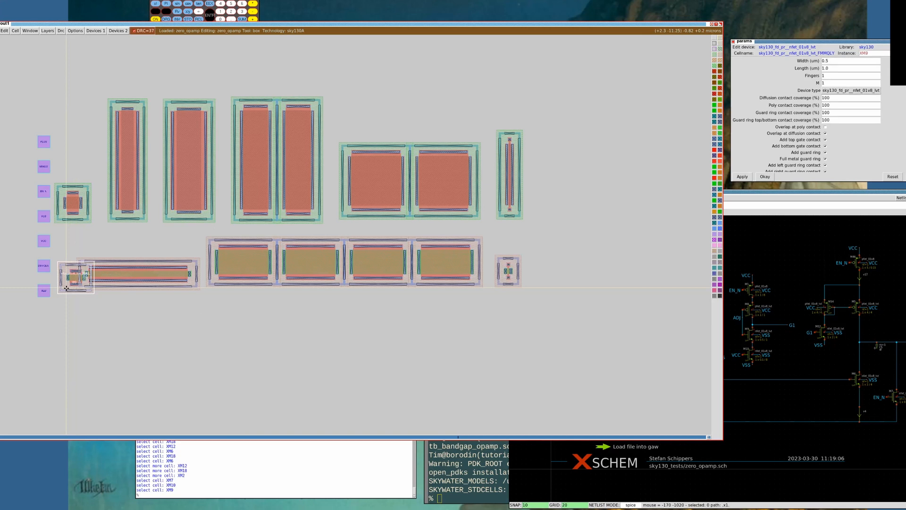
pyautogui.press('m')
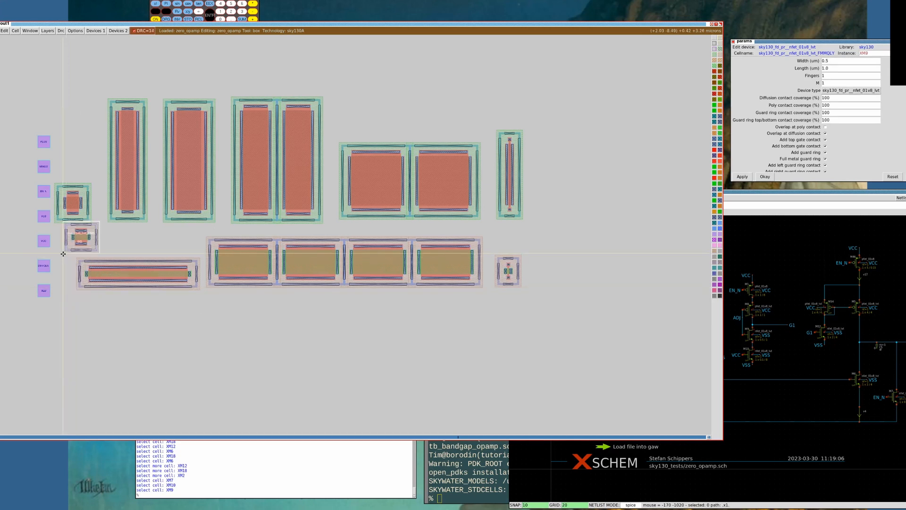
# Move XM9 directly beneath the small PFET, with the two devices' left edges lined up
pyautogui.press('m')
pyautogui.press('m')
pyautogui.press('m')
pyautogui.press('m')
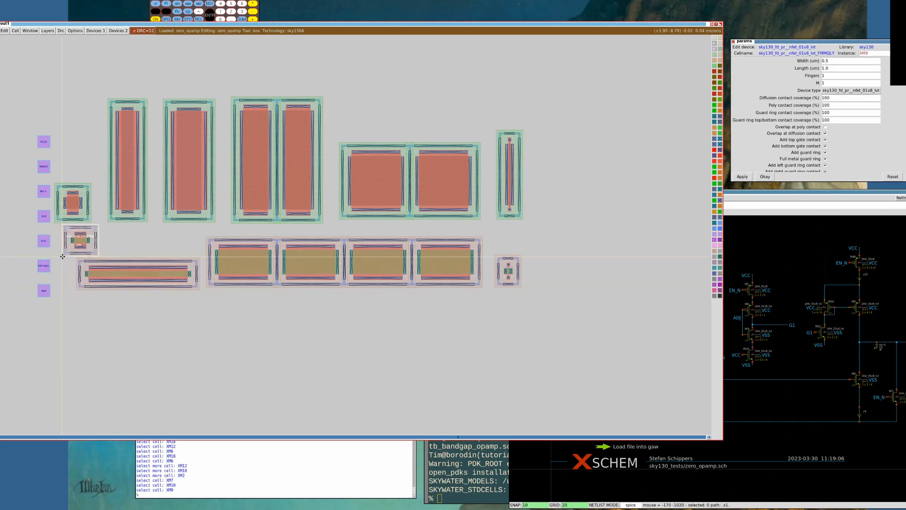
pyautogui.press('m')
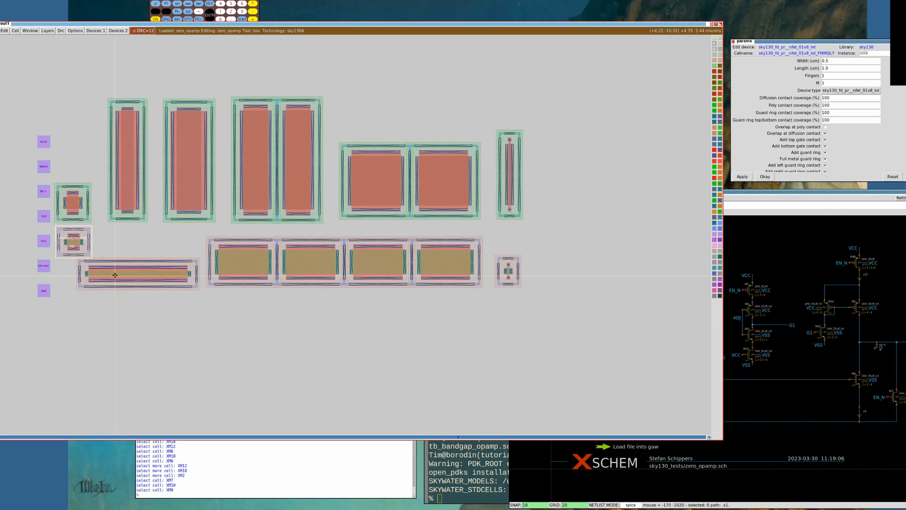
# Move the whole column of port labels slightly left, away from the small PFET and XM9
pyautogui.click(26, 304)
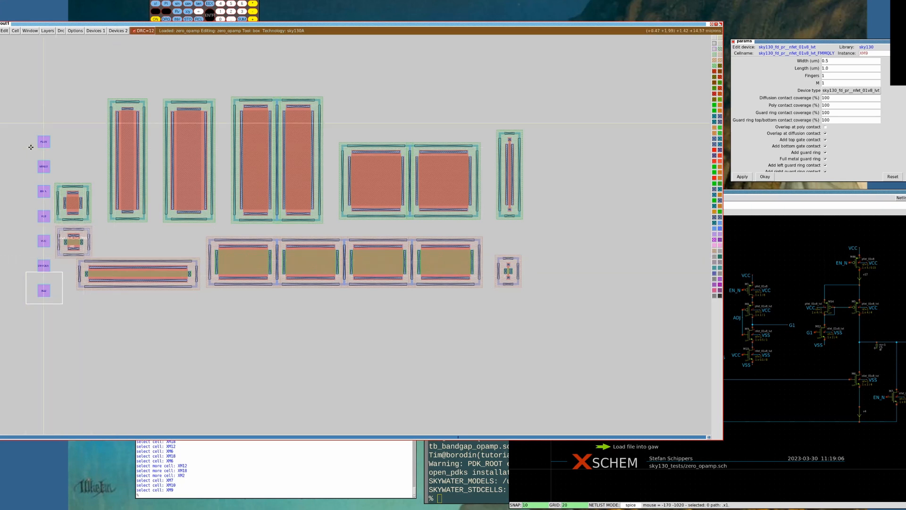
pyautogui.rightClick(53, 111)
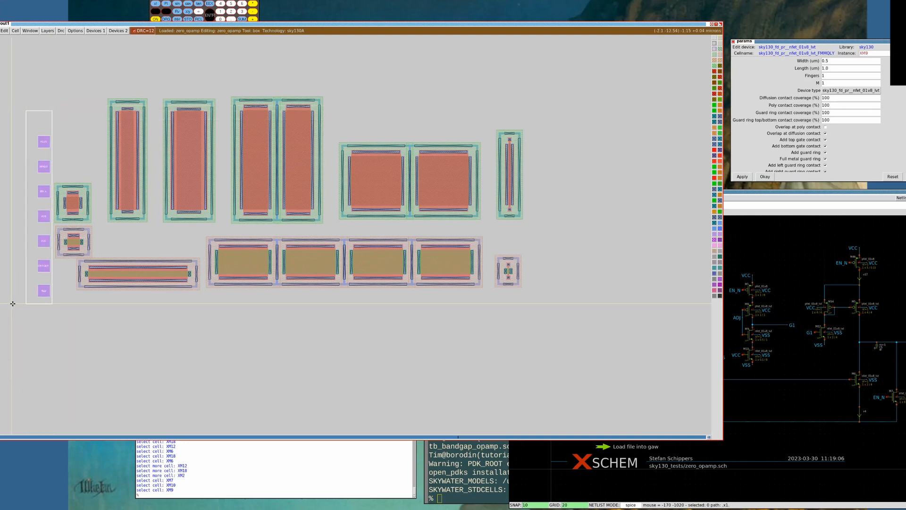
pyautogui.press('m')
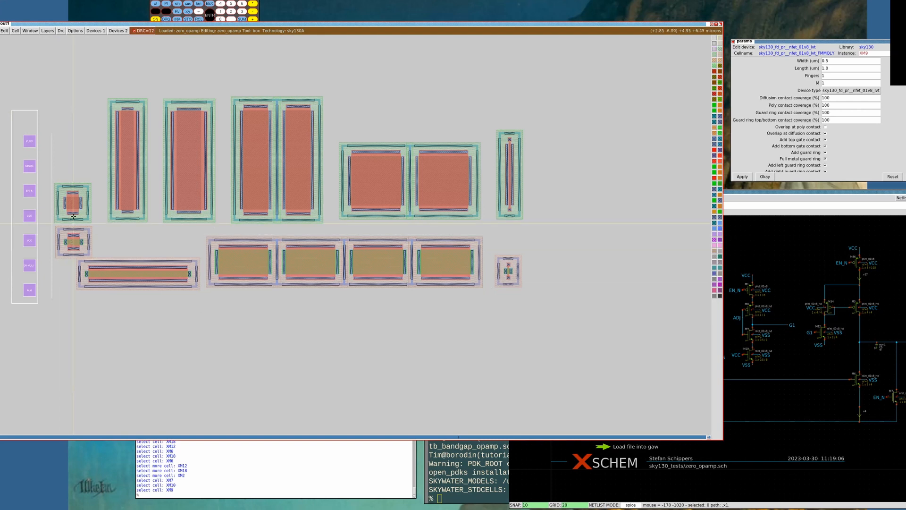
# Move the small PFET XM8 up, and shift XM9 slightly upward beneath it, clear of XM10
pyautogui.press('s')
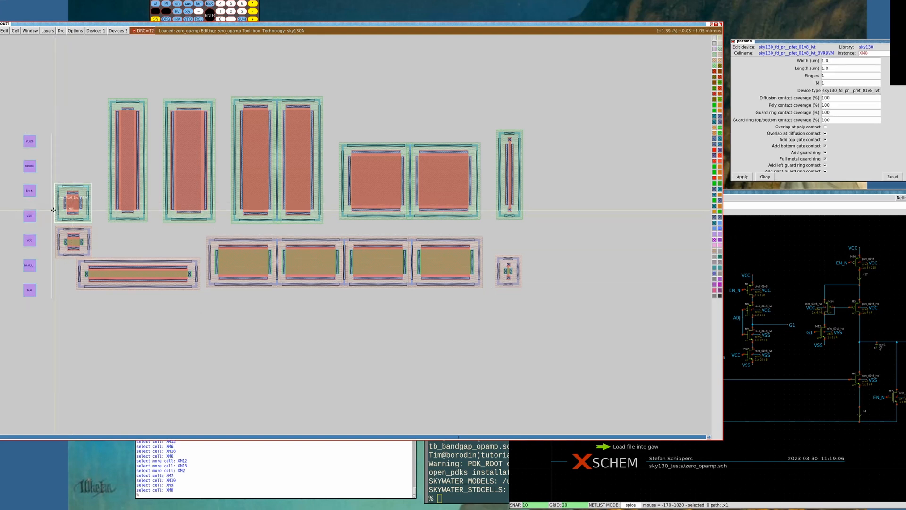
pyautogui.press('m')
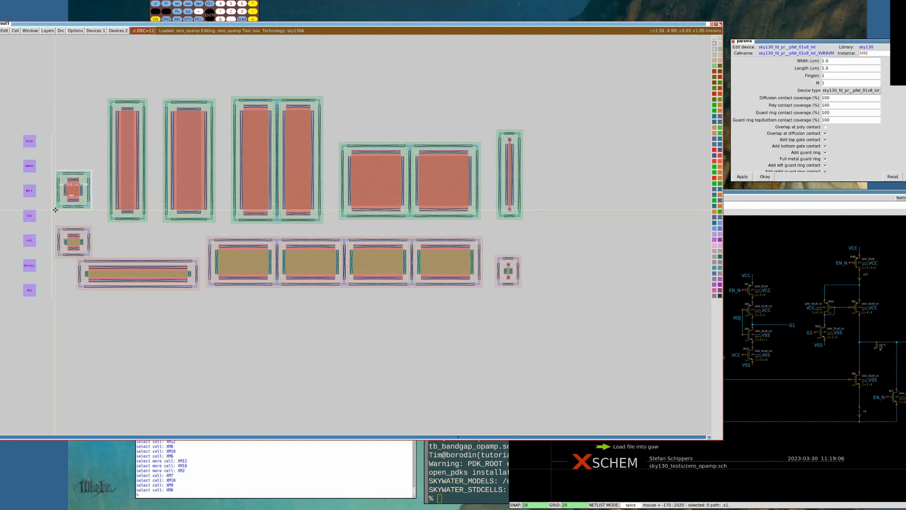
pyautogui.press('s')
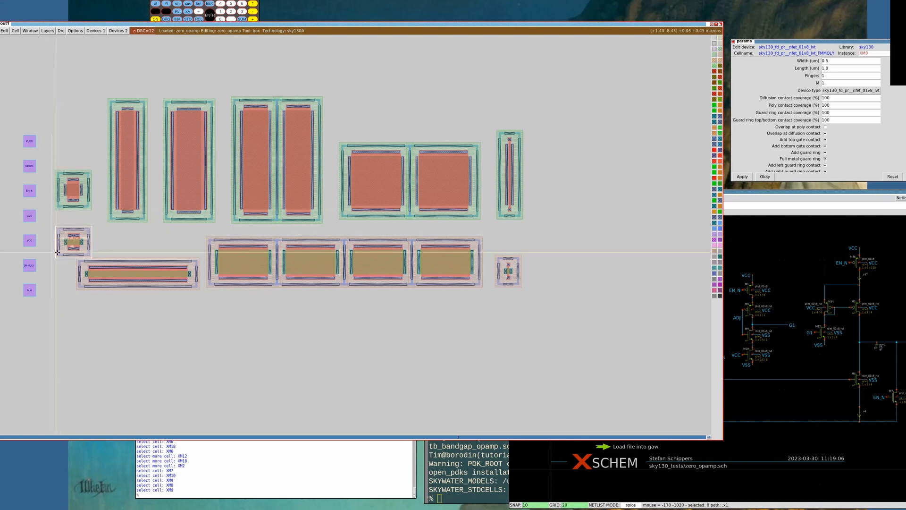
pyautogui.press('m')
pyautogui.press('m')
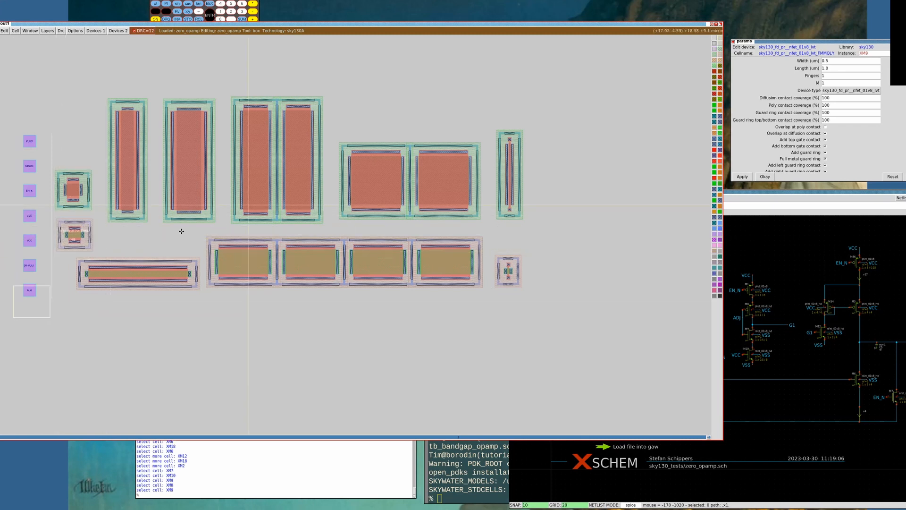
# Align the lower edges of XM7 and XM10 with the NFET row, undoing the stray move of XM10 above the PFET pair
pyautogui.rightClick(543, 64)
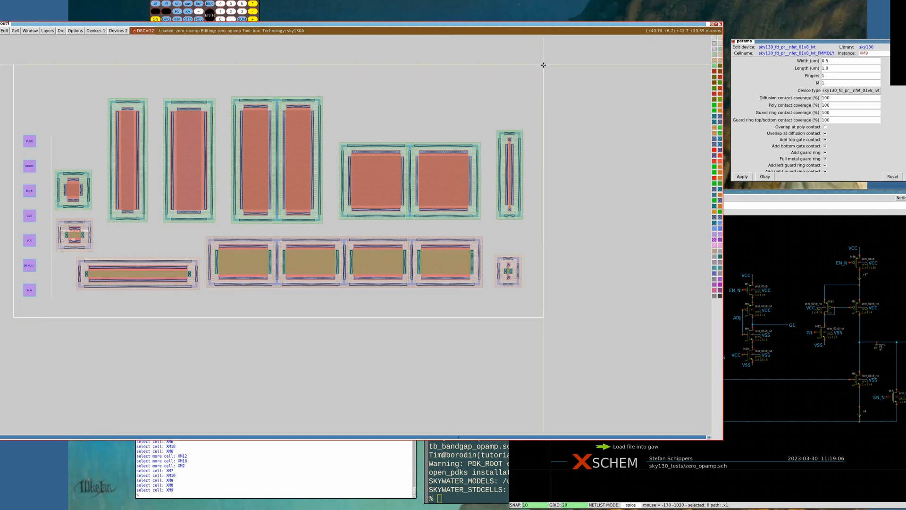
pyautogui.press('z')
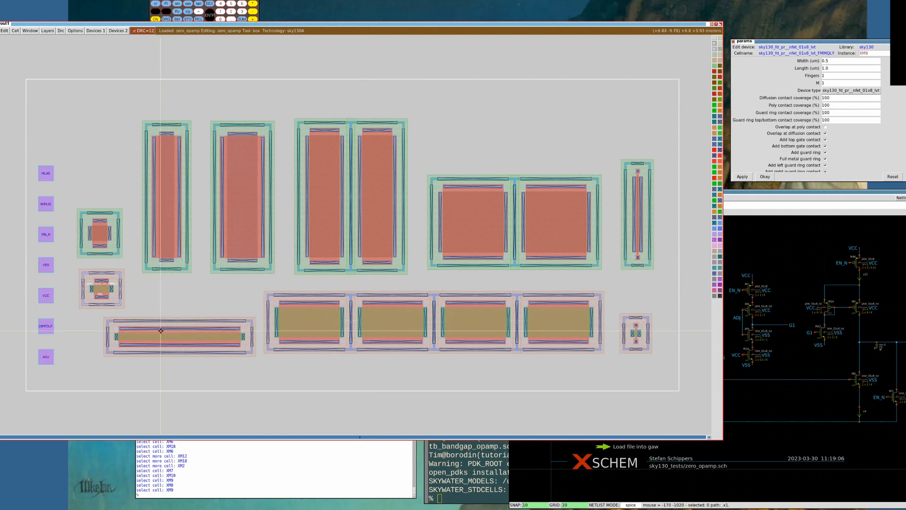
pyautogui.click(227, 351)
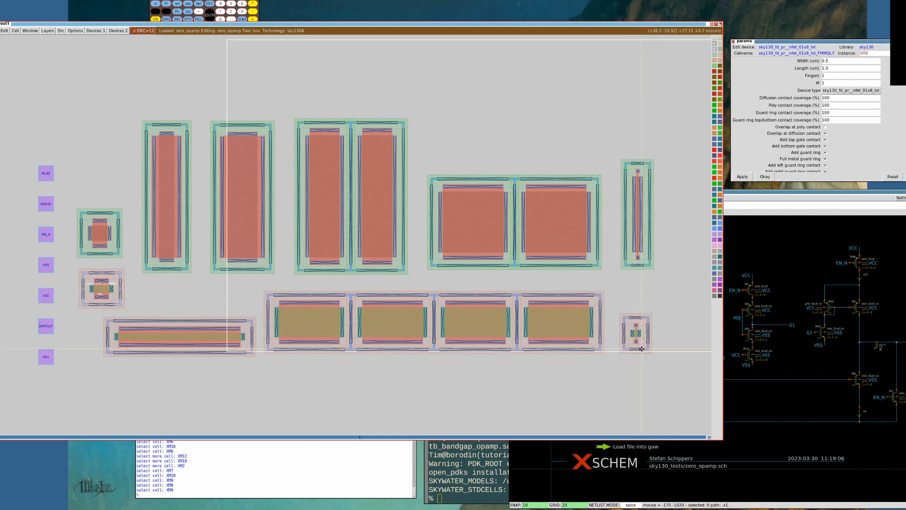
pyautogui.press('s')
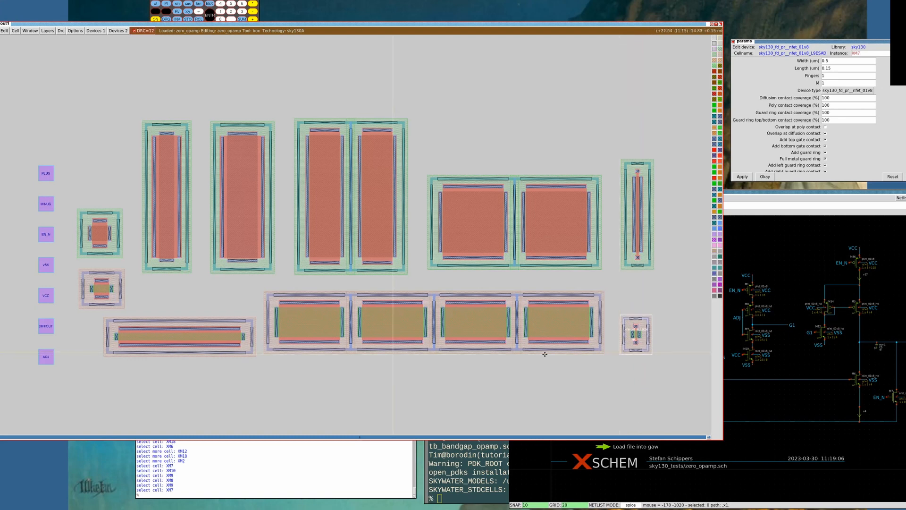
pyautogui.press('s')
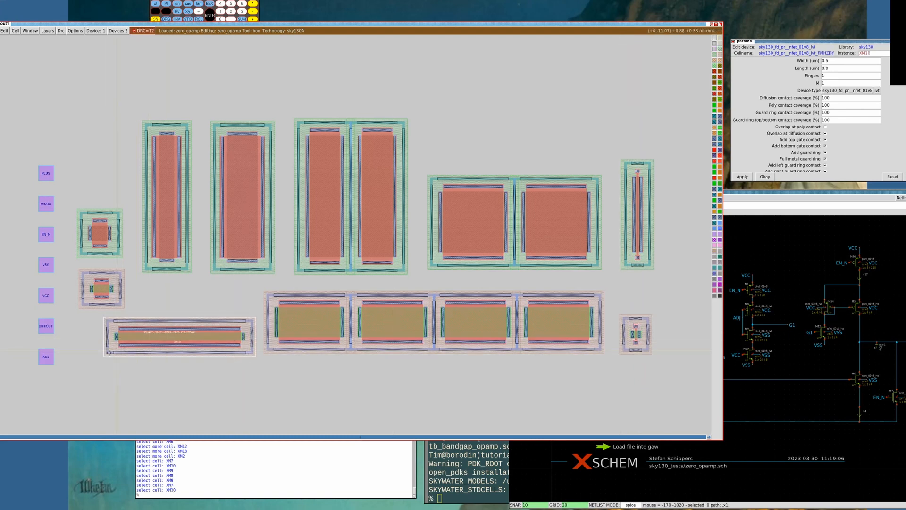
pyautogui.press('m')
pyautogui.press('m')
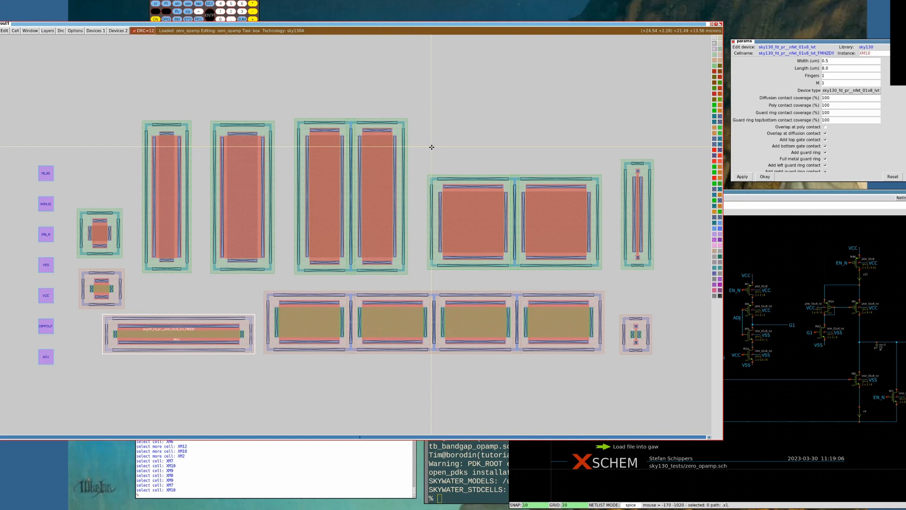
pyautogui.press('m')
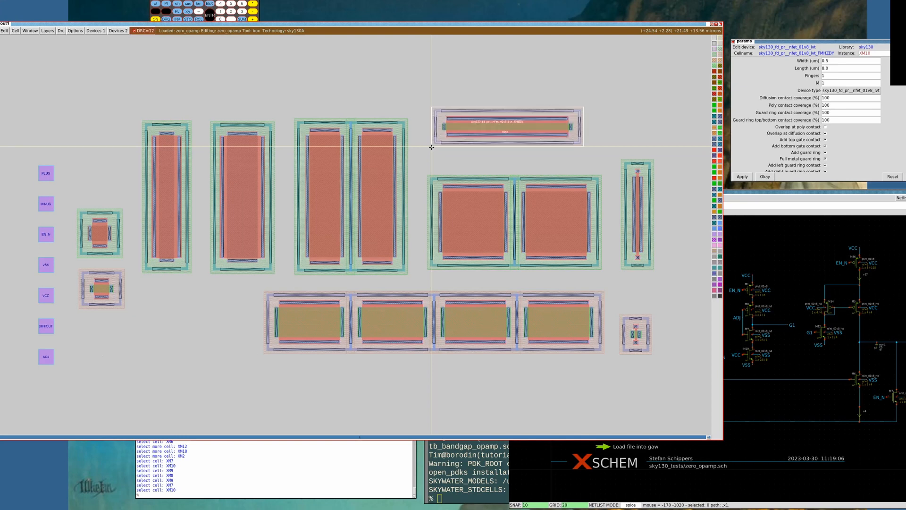
pyautogui.press('u')
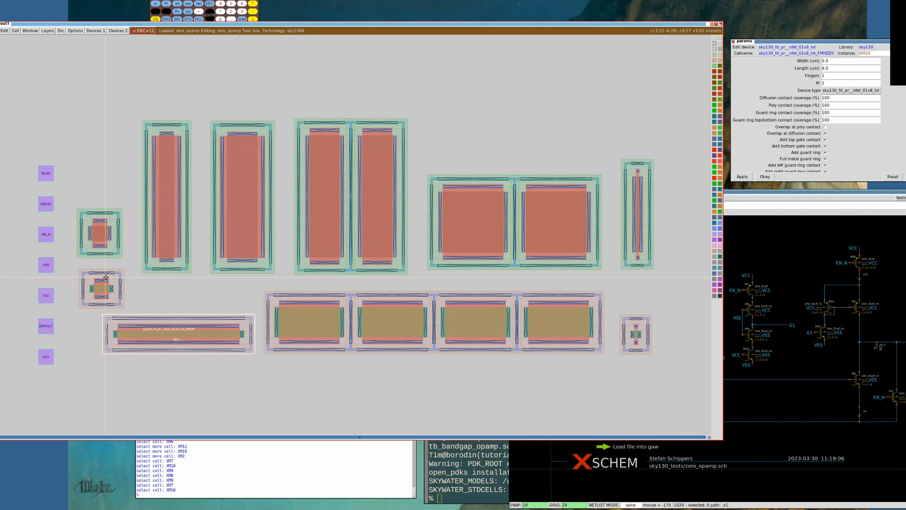
# Paint a wide blue metal rail along the lower edge of the NFET row, overlapping the bottom guard rings from XM10 to XM7
pyautogui.click(30, 368)
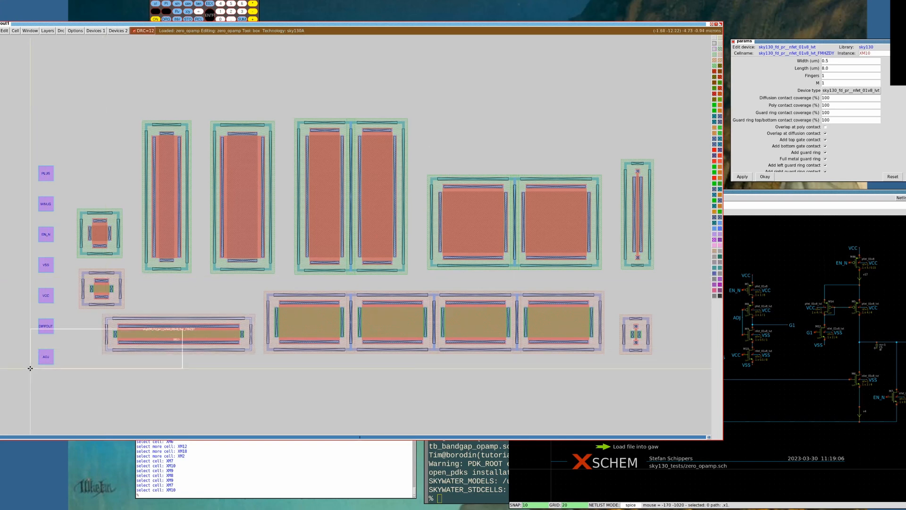
pyautogui.click(69, 366)
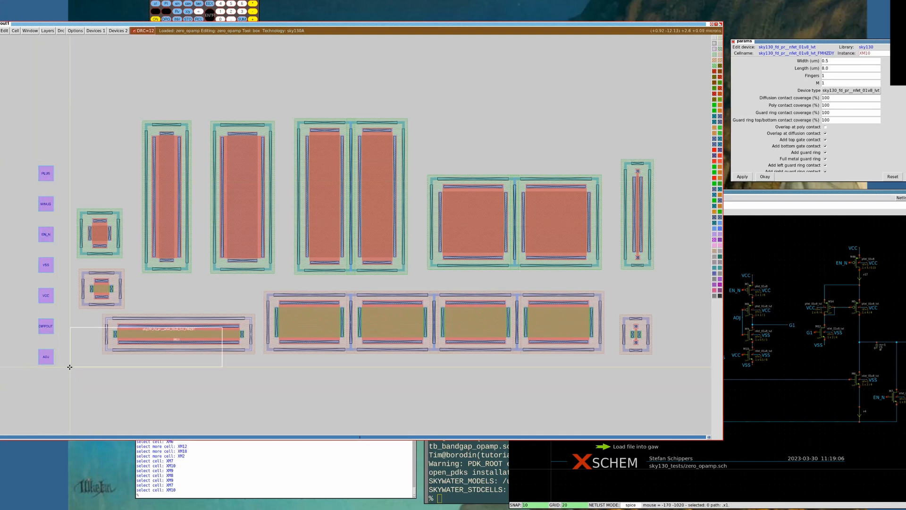
pyautogui.rightClick(675, 348)
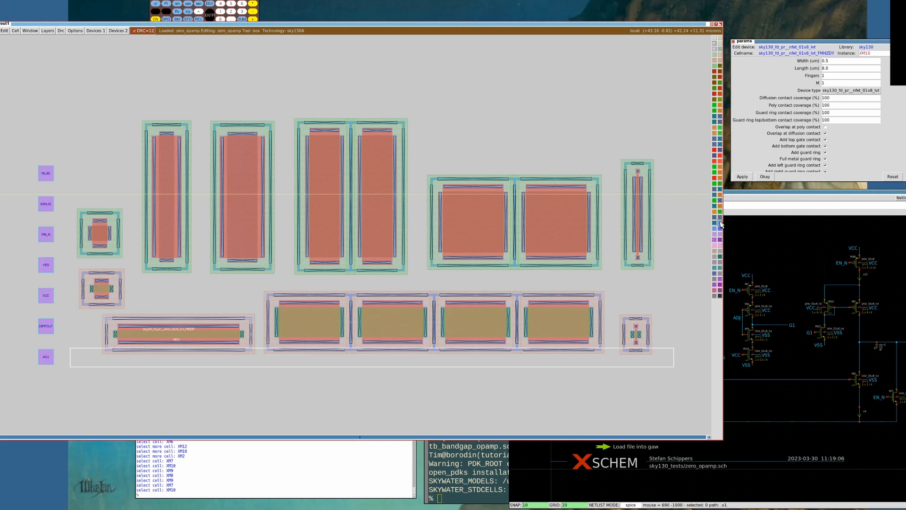
pyautogui.click(720, 222)
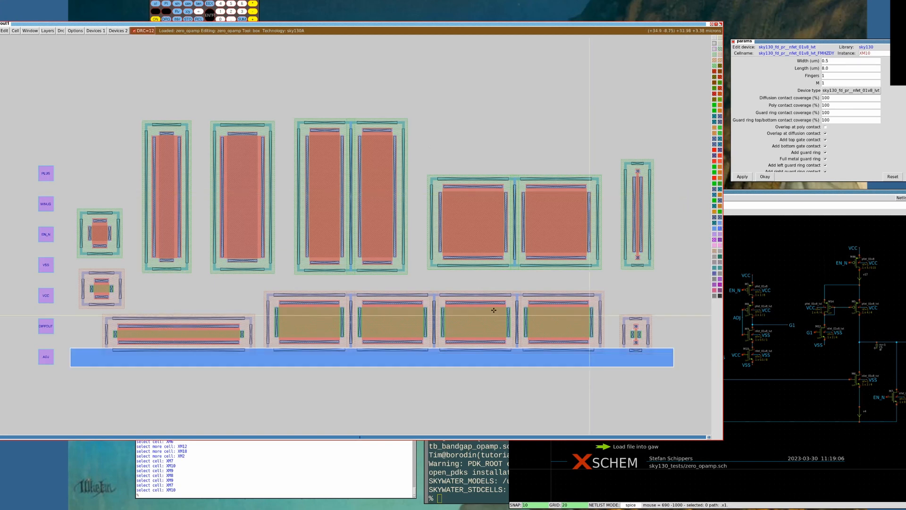
# Paint a matching blue metal rail along the tops of the tall PFETs, with the same size as the lower rail
pyautogui.click(71, 127)
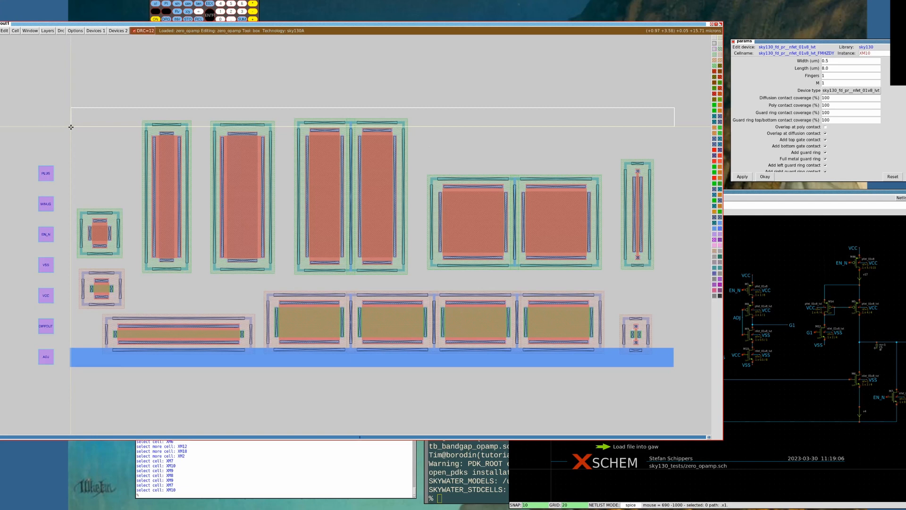
pyautogui.click(71, 126)
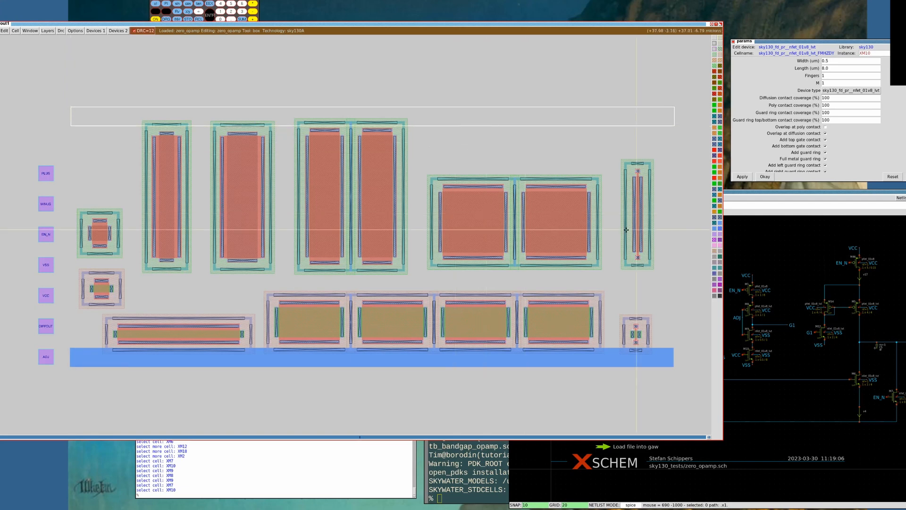
pyautogui.click(719, 223)
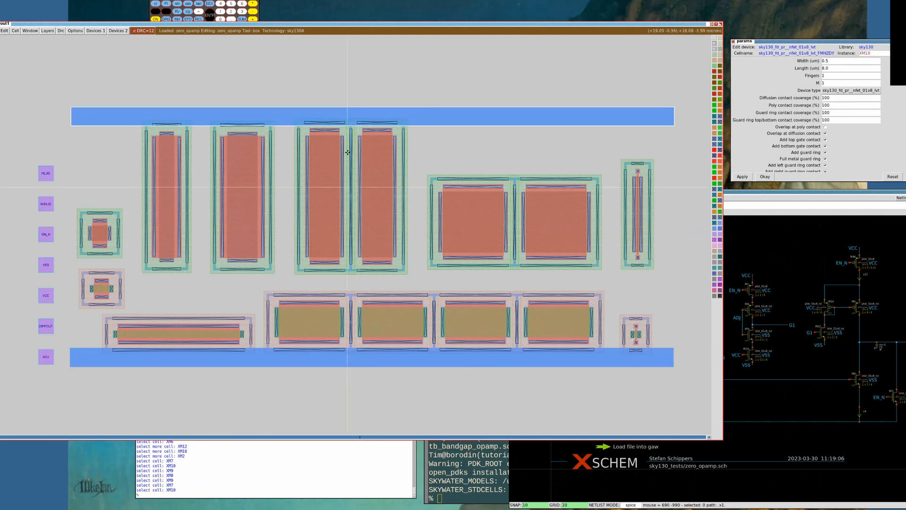
# Fill the gaps between the upper rail and the tops of the shorter matched PFET pair and the narrow PFET with the rail metal
pyautogui.click(427, 180)
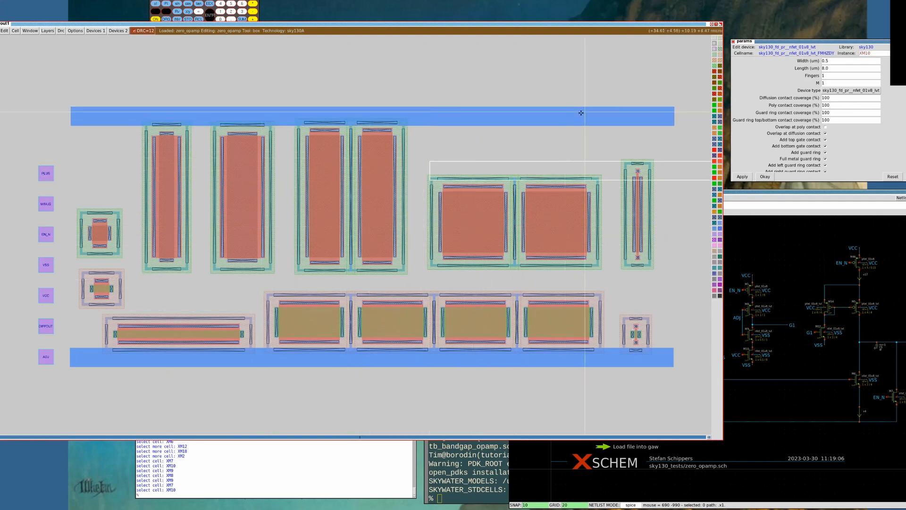
pyautogui.rightClick(600, 116)
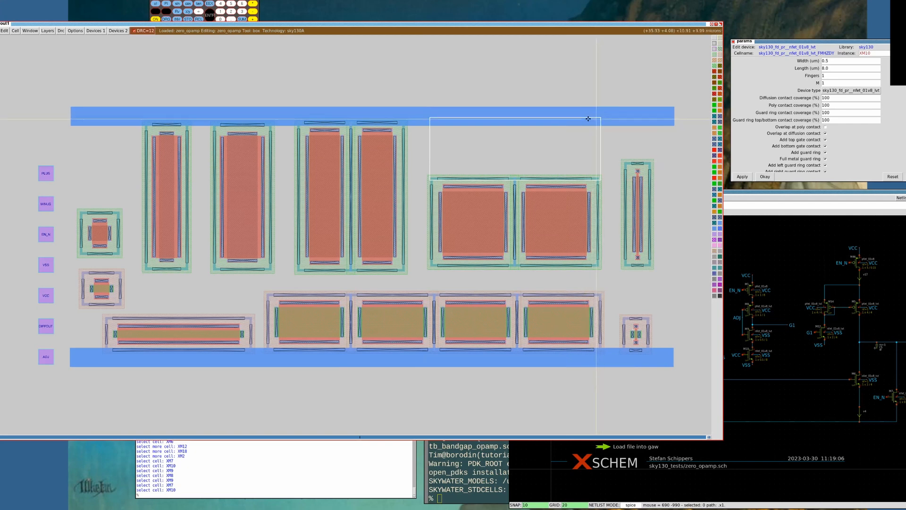
pyautogui.rightClick(601, 115)
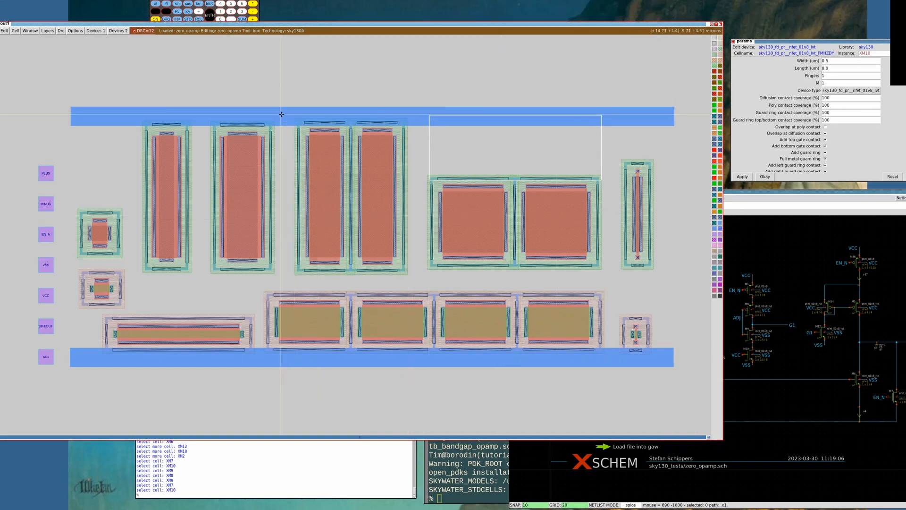
pyautogui.middleClick(468, 359)
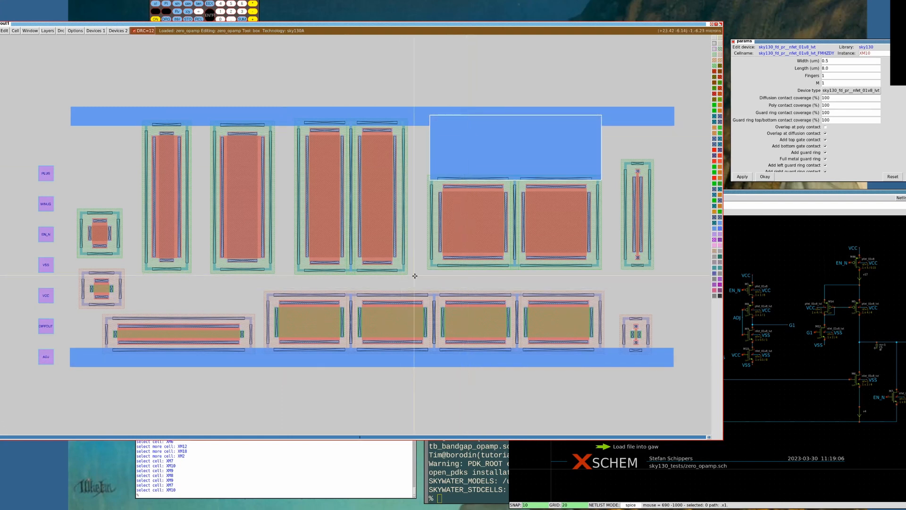
pyautogui.click(592, 166)
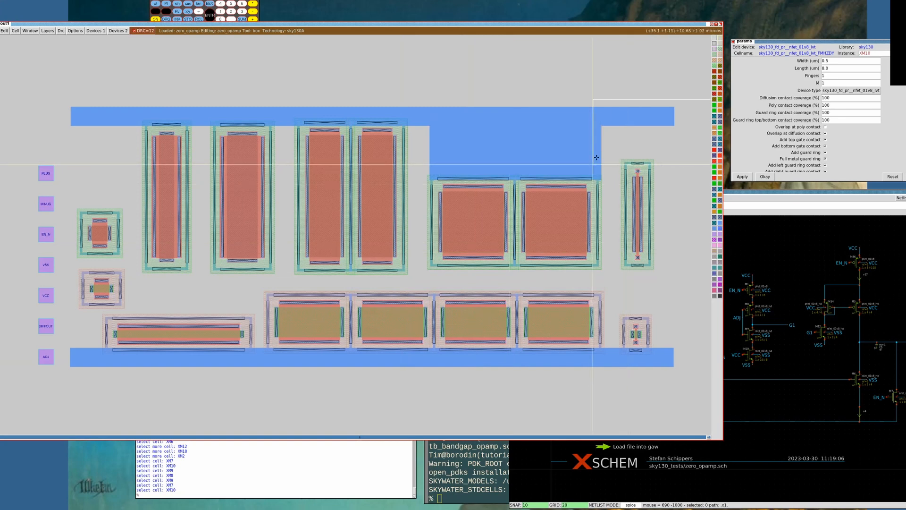
pyautogui.rightClick(675, 113)
pyautogui.middleClick(659, 116)
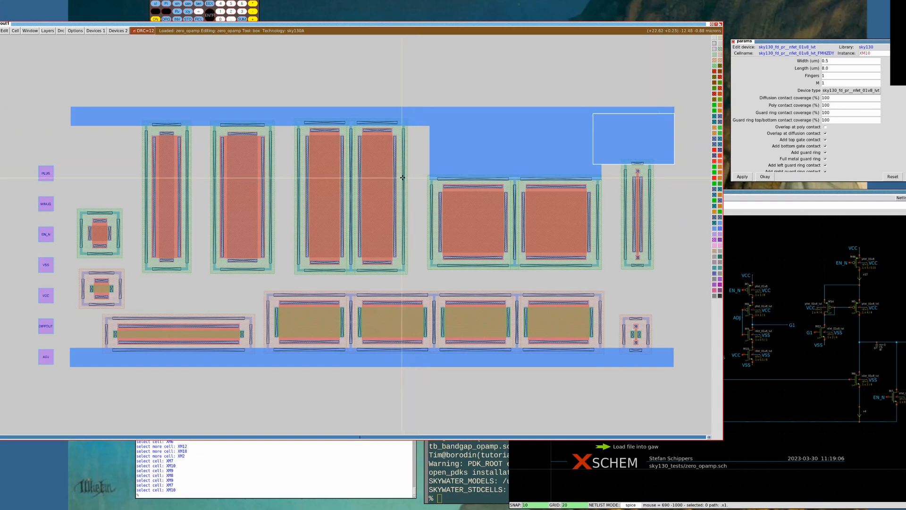
# Fill the three vertical gaps between the tall PFETs and the shorter pair with rail metal, from the guard rings' lower edge to the upper rail
pyautogui.click(403, 270)
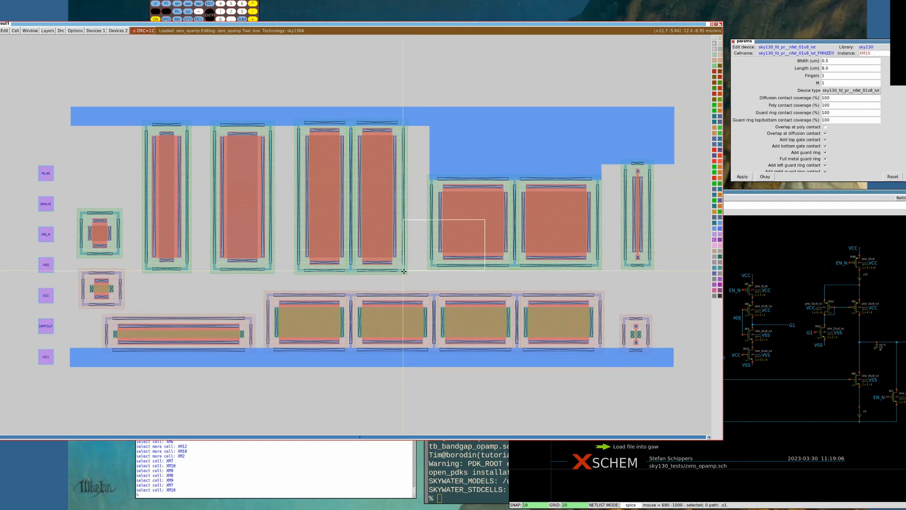
pyautogui.rightClick(431, 114)
pyautogui.middleClick(431, 116)
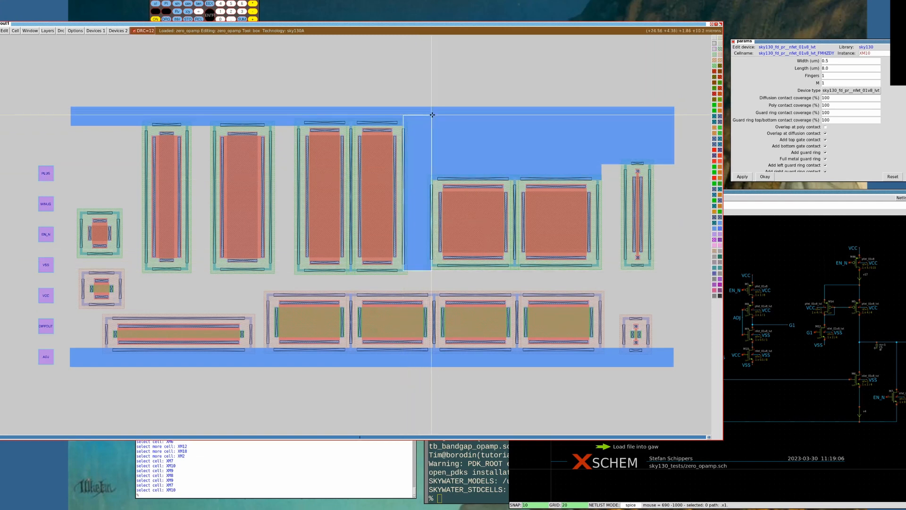
pyautogui.click(271, 271)
pyautogui.middleClick(288, 122)
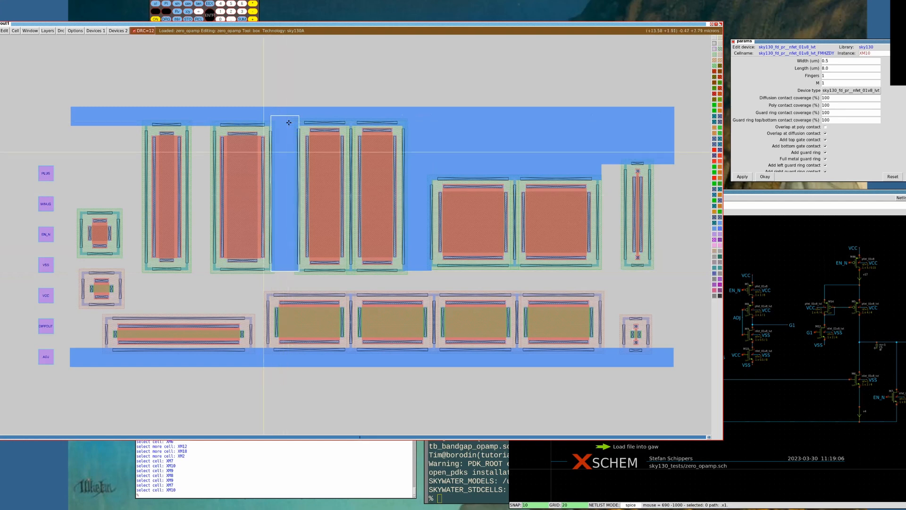
pyautogui.click(186, 271)
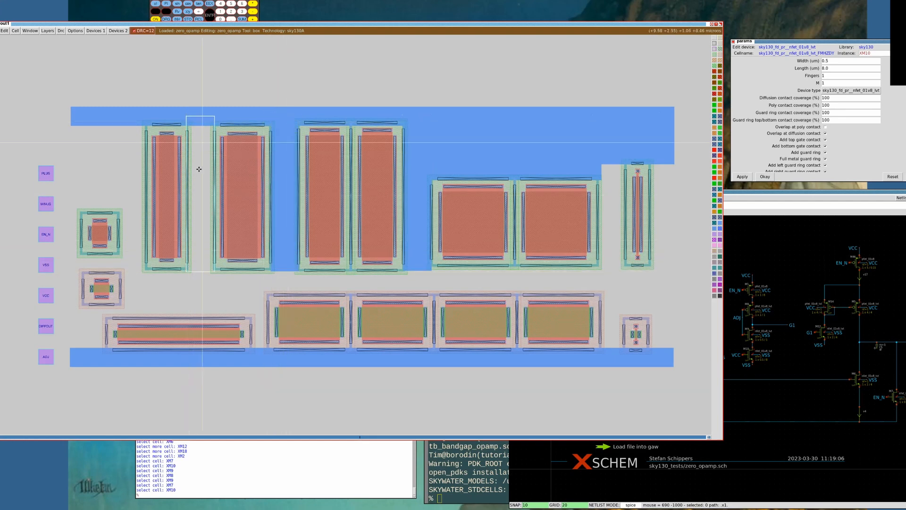
pyautogui.middleClick(200, 120)
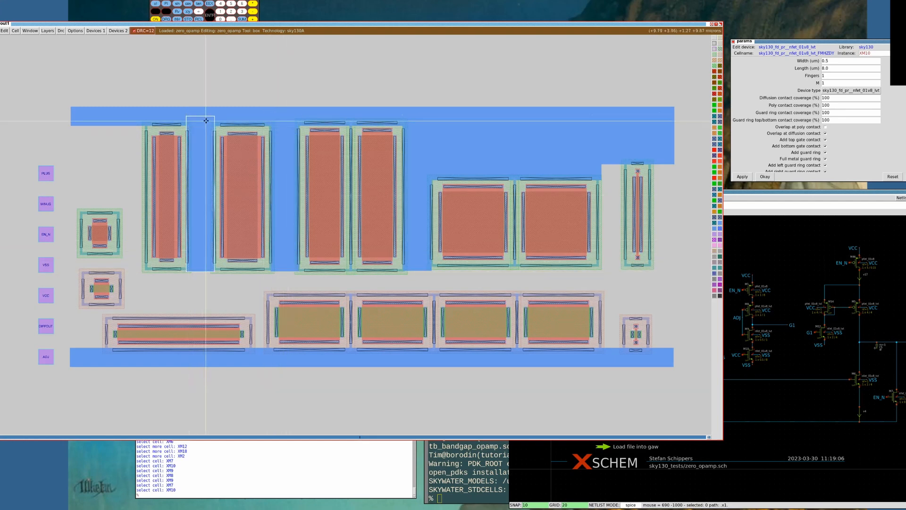
# Fill the gap between the small PFET and the first tall PFET, plus the area above the small PFET, with rail metal
pyautogui.click(118, 256)
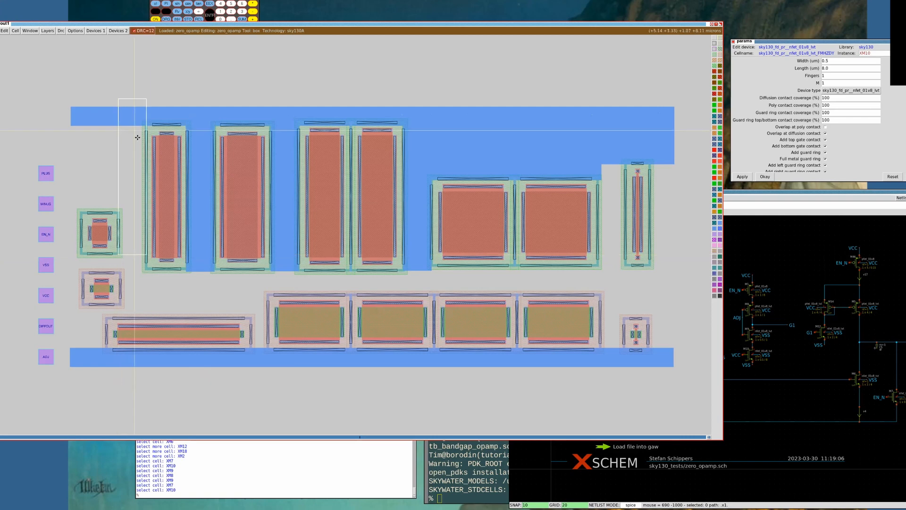
pyautogui.rightClick(148, 116)
pyautogui.middleClick(147, 115)
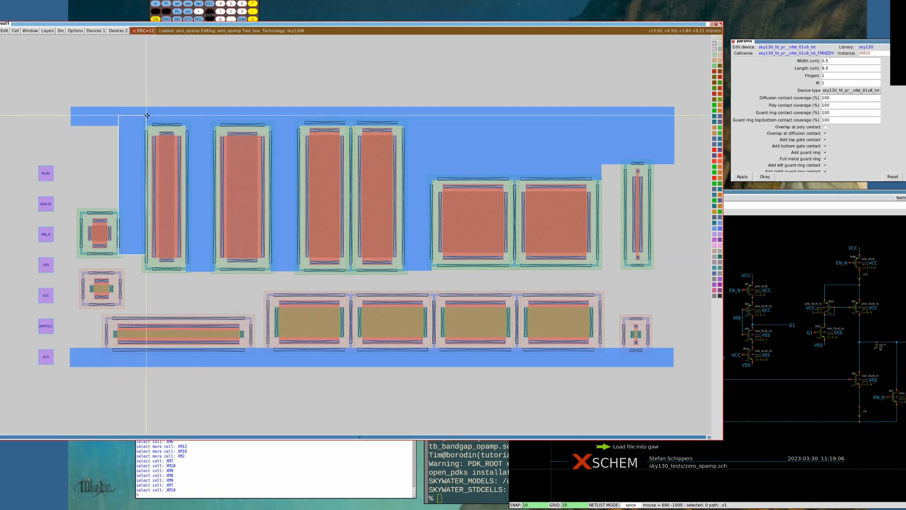
pyautogui.click(71, 212)
pyautogui.rightClick(124, 119)
pyautogui.middleClick(124, 119)
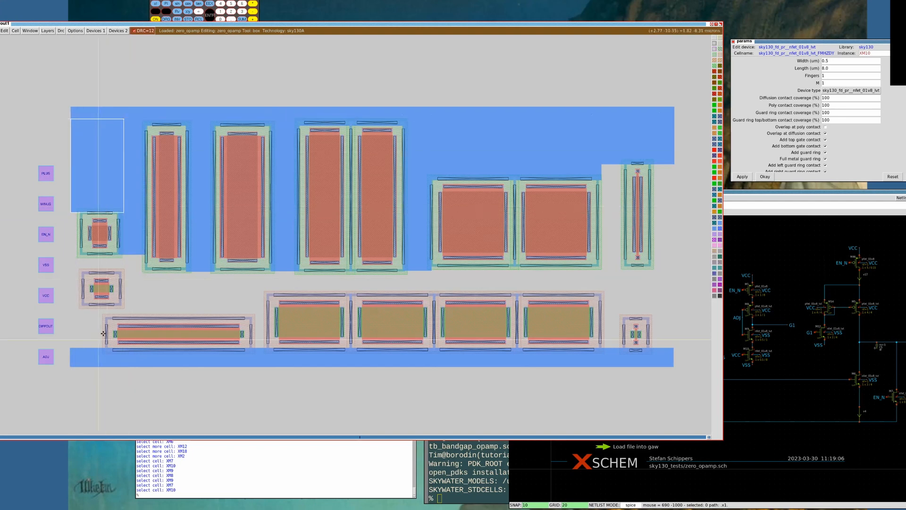
# Fill the gaps at both ends of the four-NFET group and the areas above and outside the smallest NFET with lower-rail metal
pyautogui.click(251, 358)
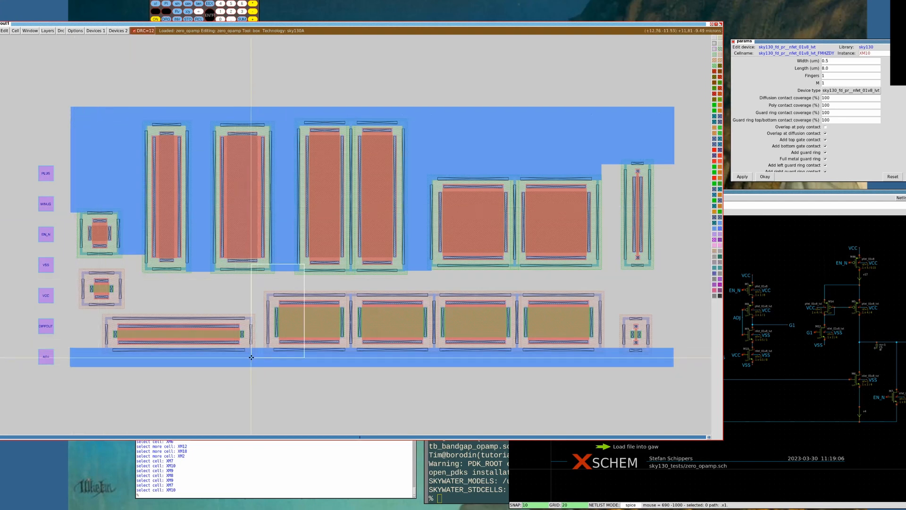
pyautogui.rightClick(267, 292)
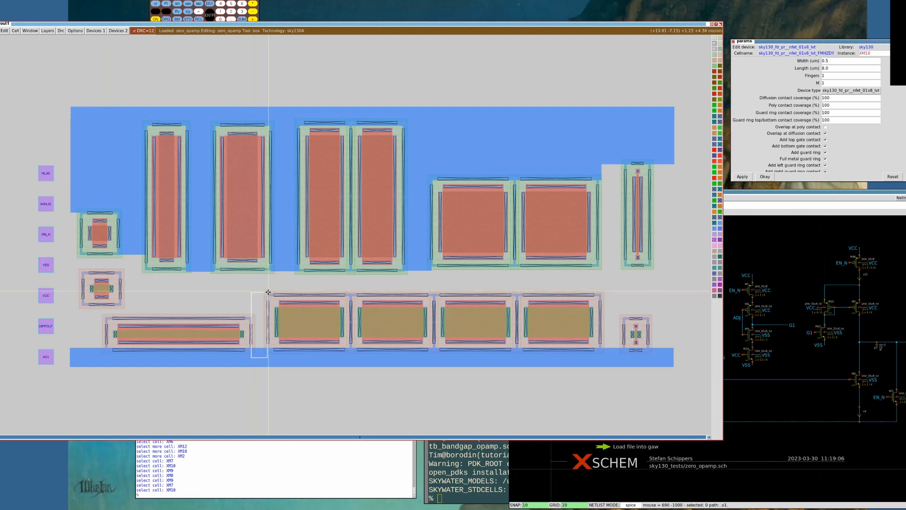
pyautogui.middleClick(285, 257)
pyautogui.click(600, 356)
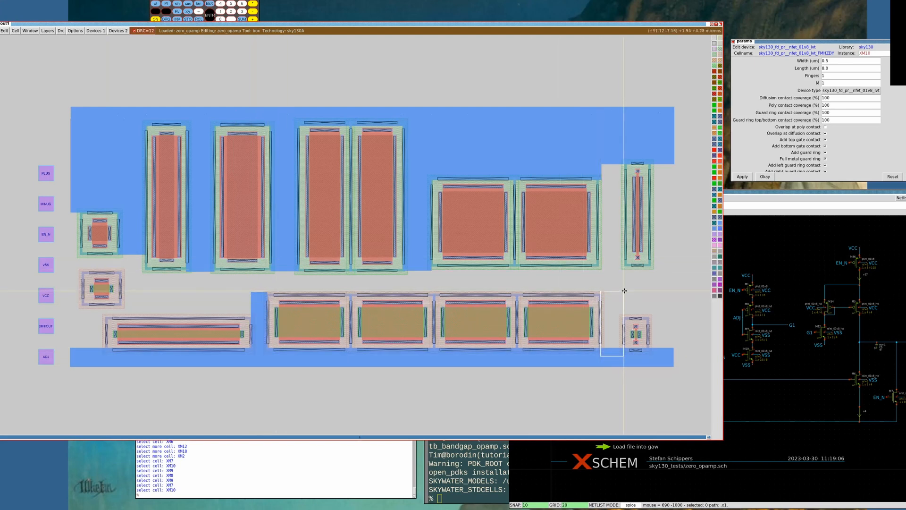
pyautogui.middleClick(644, 357)
pyautogui.click(649, 356)
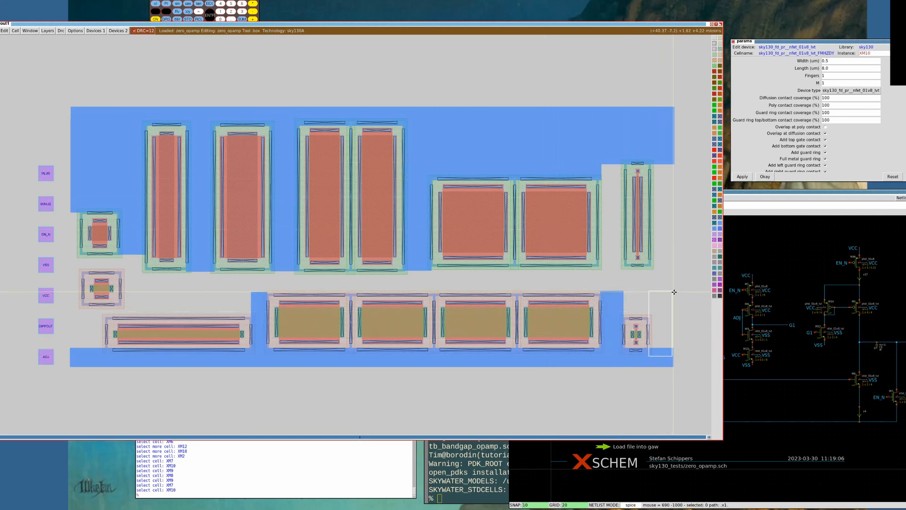
pyautogui.click(617, 317)
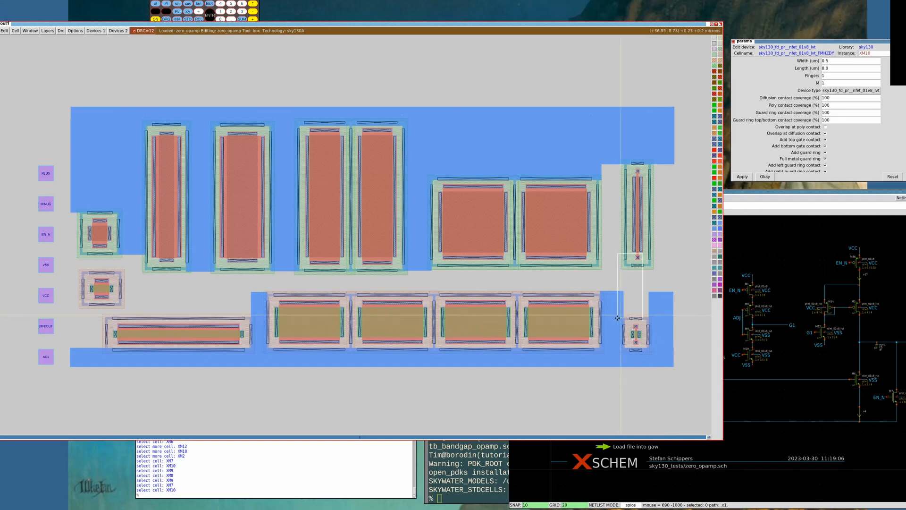
pyautogui.rightClick(674, 291)
pyautogui.middleClick(664, 302)
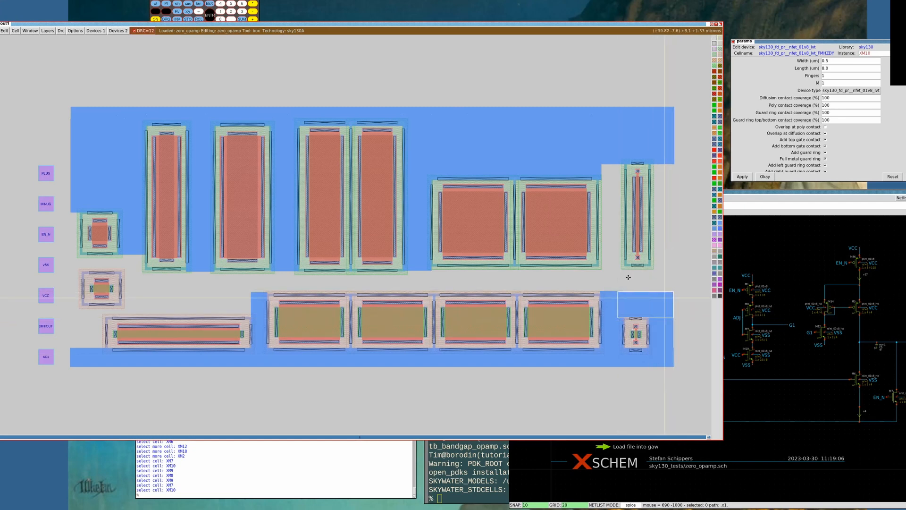
# Fill both sides of the narrow PFET with upper-rail metal, from its guard ring's lower edge to the existing metal
pyautogui.click(597, 266)
pyautogui.rightClick(625, 163)
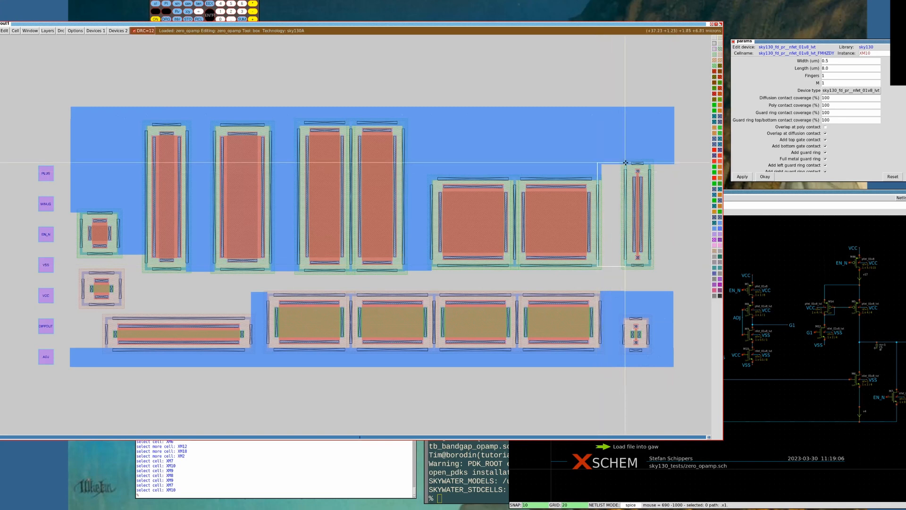
pyautogui.middleClick(625, 163)
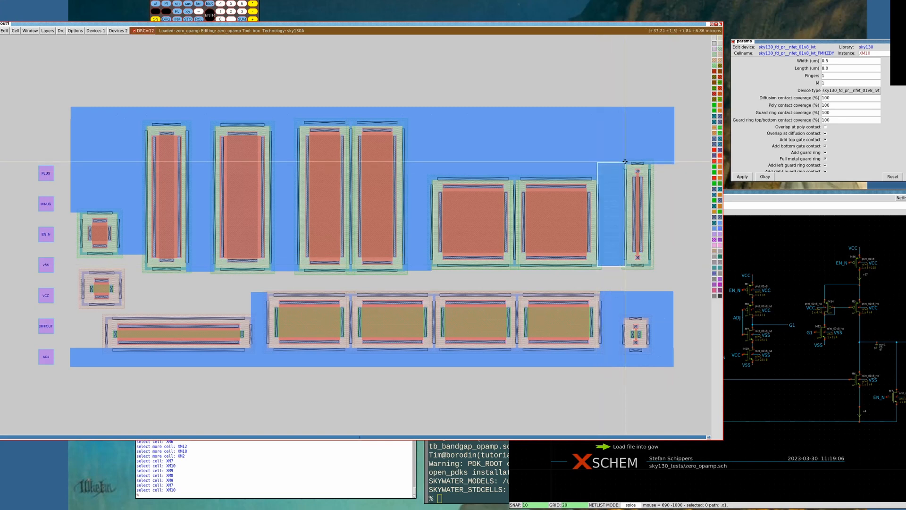
pyautogui.click(650, 266)
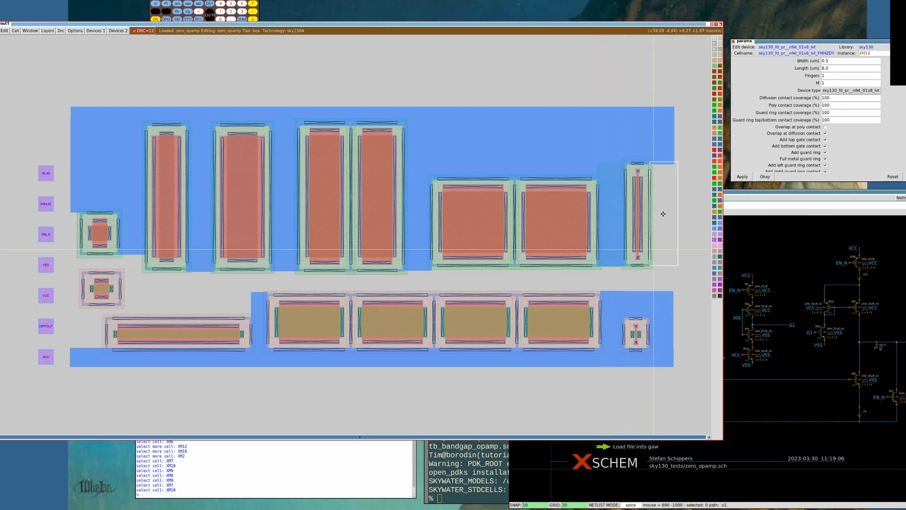
pyautogui.rightClick(674, 159)
pyautogui.middleClick(674, 159)
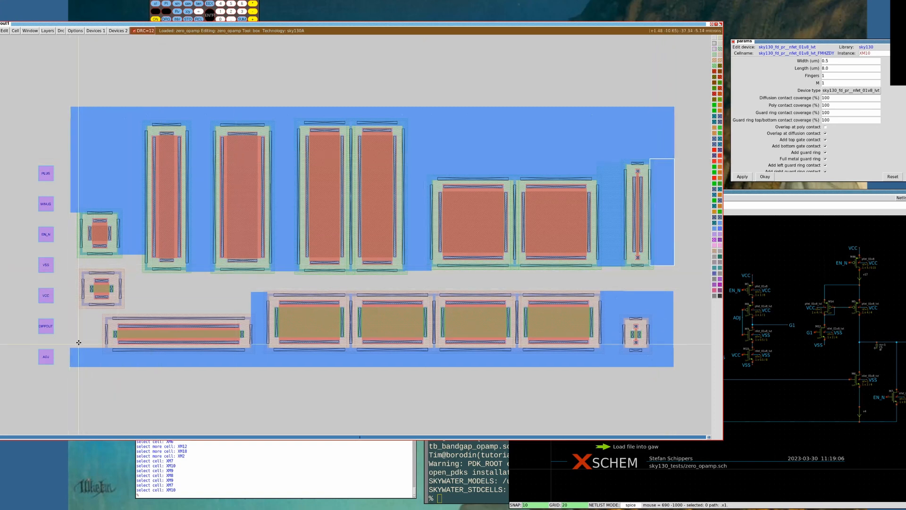
# Fill the areas beside and above the long NFET with lower-rail metal, extending up to the four-NFET group's upper edge
pyautogui.click(69, 353)
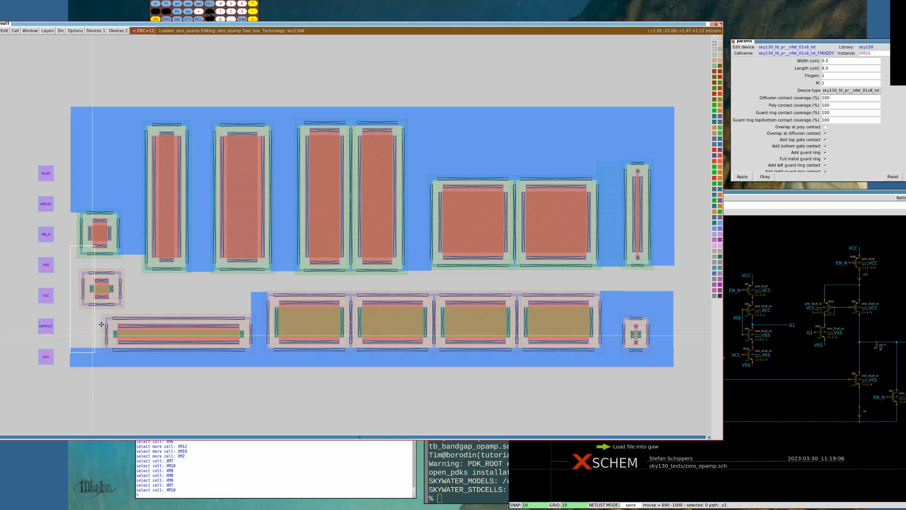
pyautogui.rightClick(107, 304)
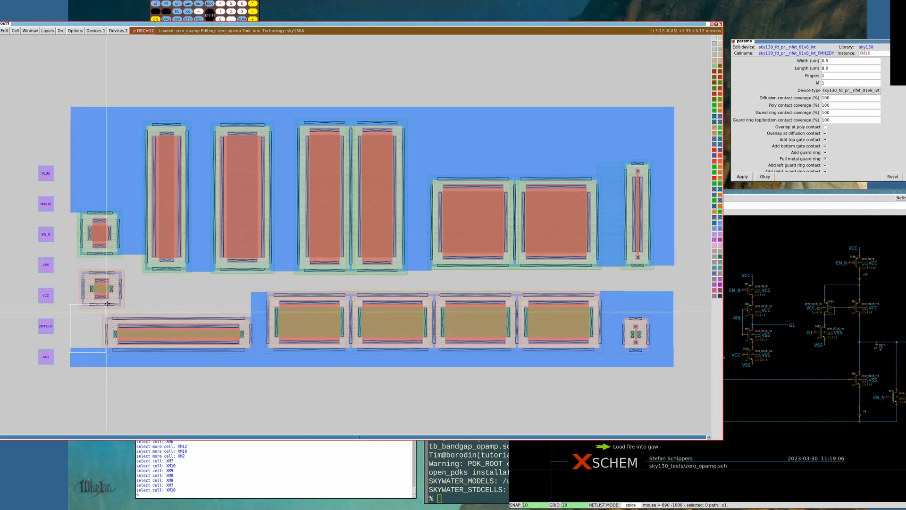
pyautogui.middleClick(92, 360)
pyautogui.click(102, 318)
pyautogui.rightClick(259, 305)
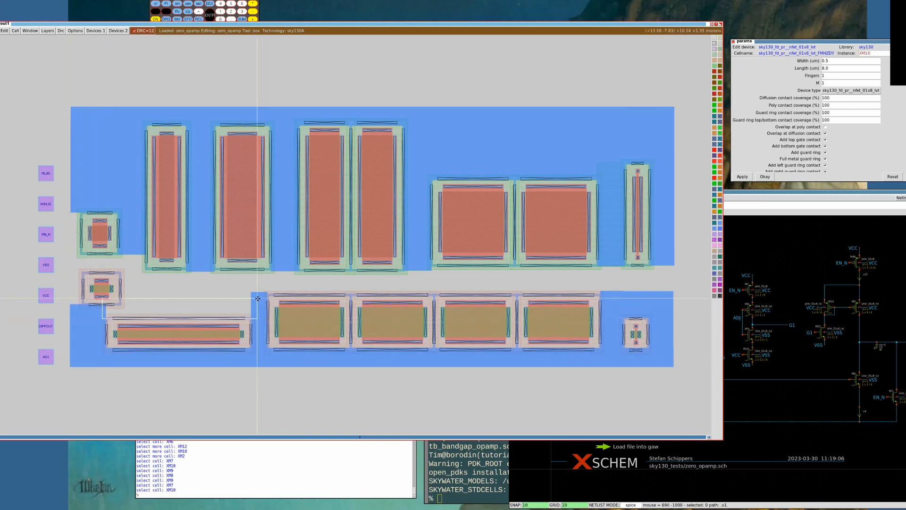
pyautogui.rightClick(258, 304)
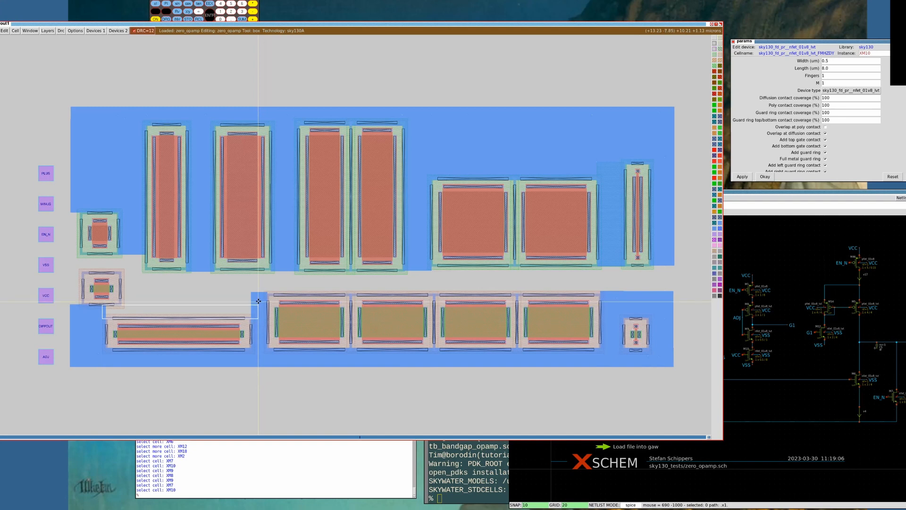
pyautogui.middleClick(258, 304)
pyautogui.click(120, 305)
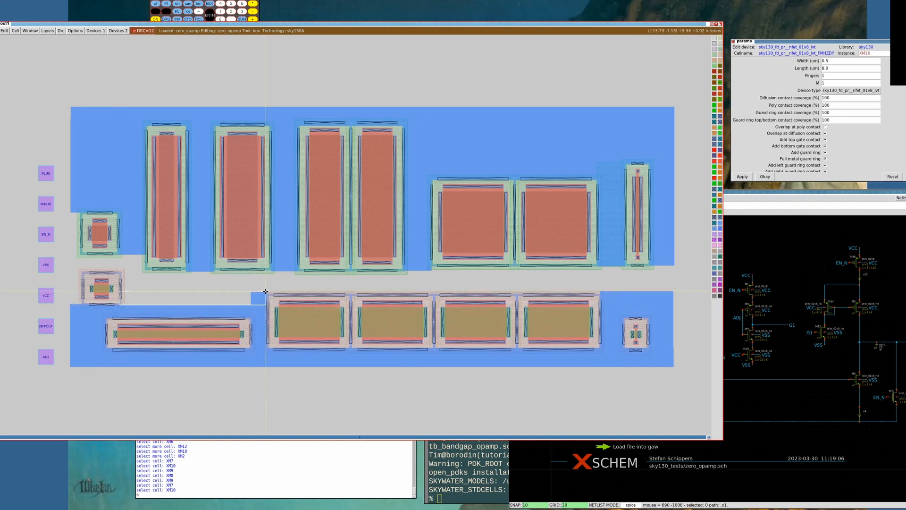
# Fill the narrow strips between the rails' outer edge and the small NFET and small PFET guard rings with rail metal
pyautogui.click(70, 305)
pyautogui.rightClick(84, 271)
pyautogui.middleClick(81, 330)
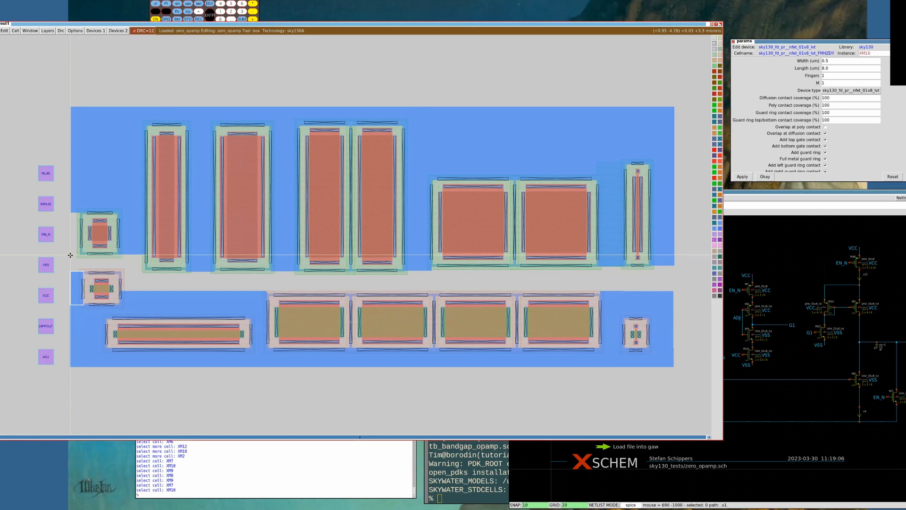
pyautogui.rightClick(83, 203)
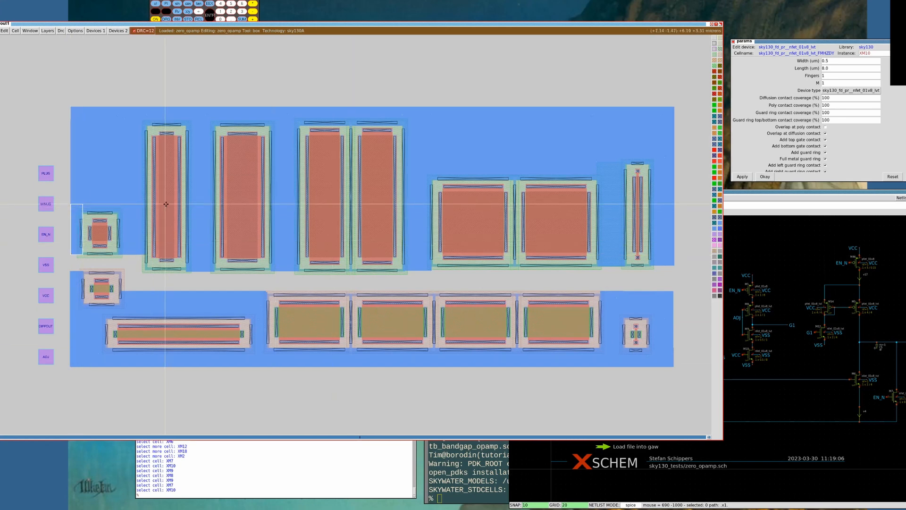
# Erase a rectangular patch of upper-rail metal above the matched PFET pair, and repaint the hole with a larger rectangle
pyautogui.click(496, 158)
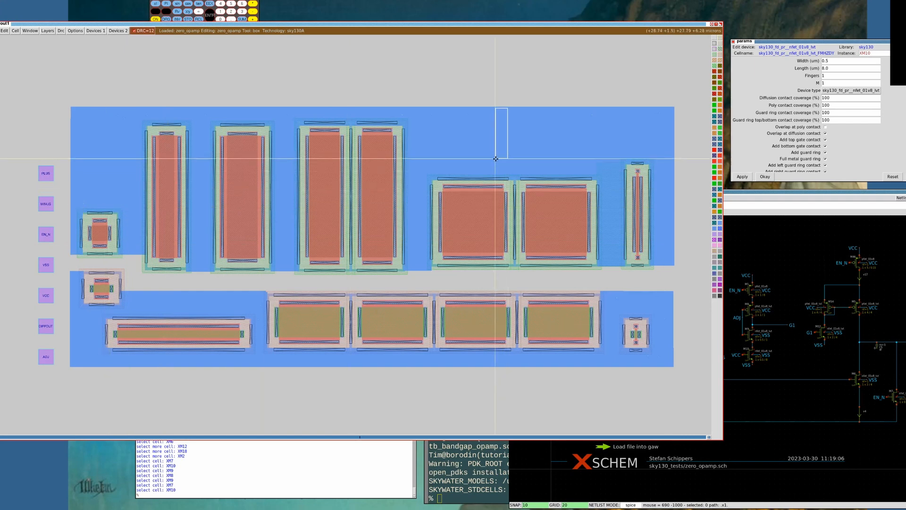
pyautogui.rightClick(547, 132)
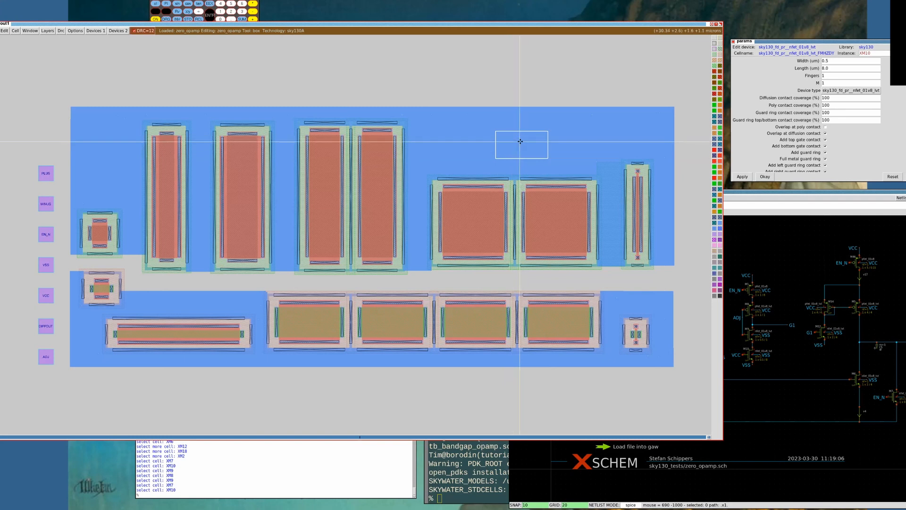
pyautogui.middleClick(527, 81)
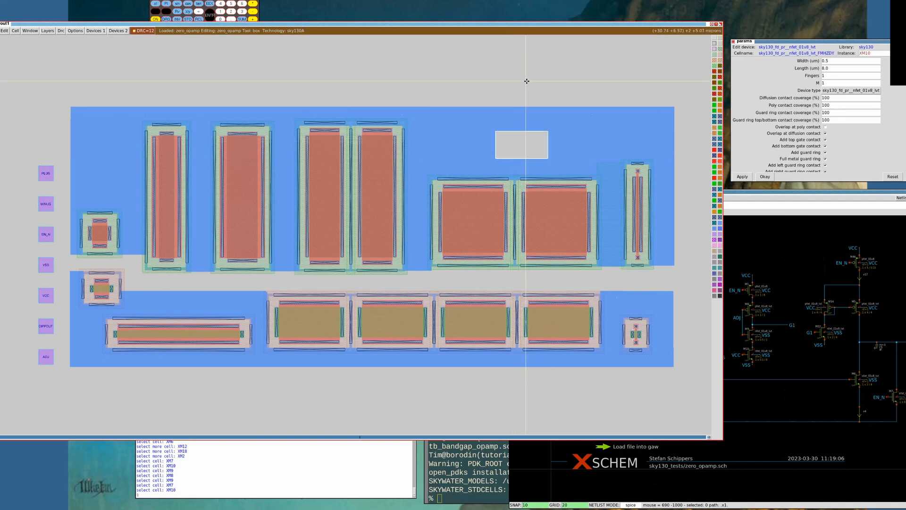
pyautogui.click(466, 167)
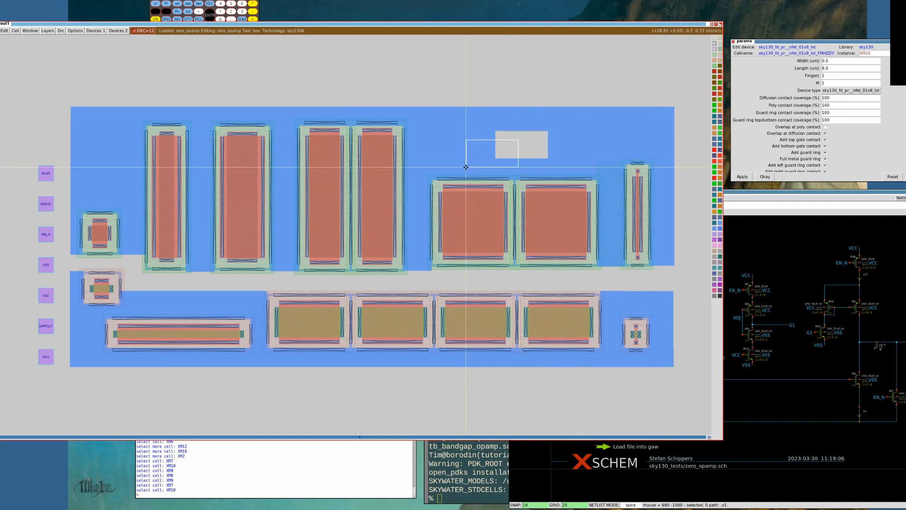
pyautogui.rightClick(558, 126)
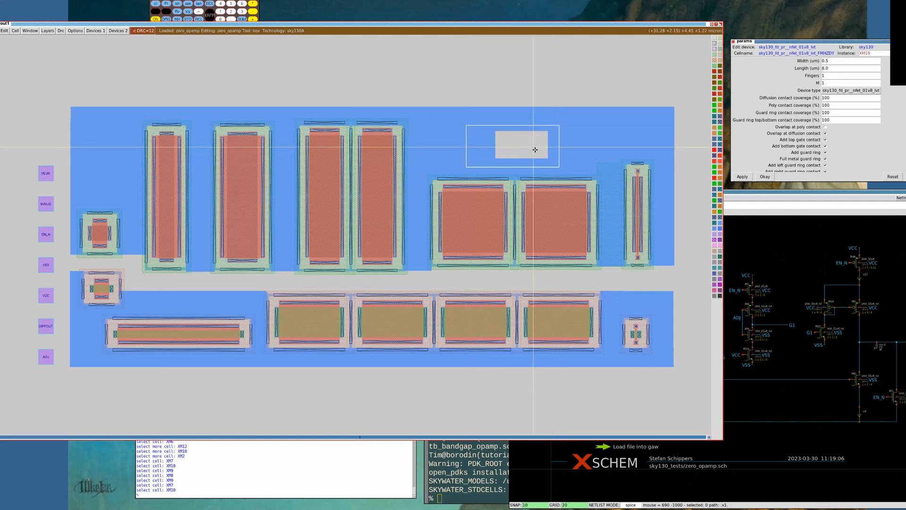
pyautogui.middleClick(559, 135)
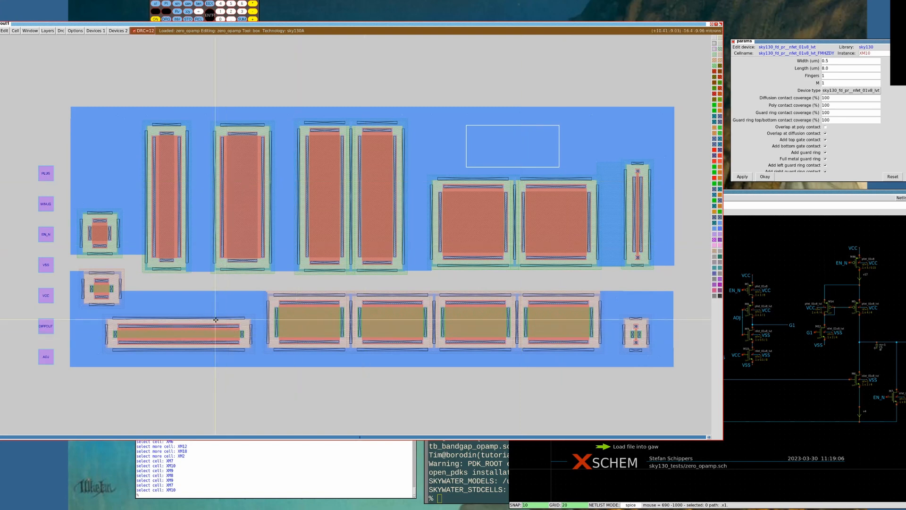
# Extend the lower-rail metal upward with a strip above the NFET row, from the small NFET's guard ring to the rail's far end
pyautogui.click(120, 294)
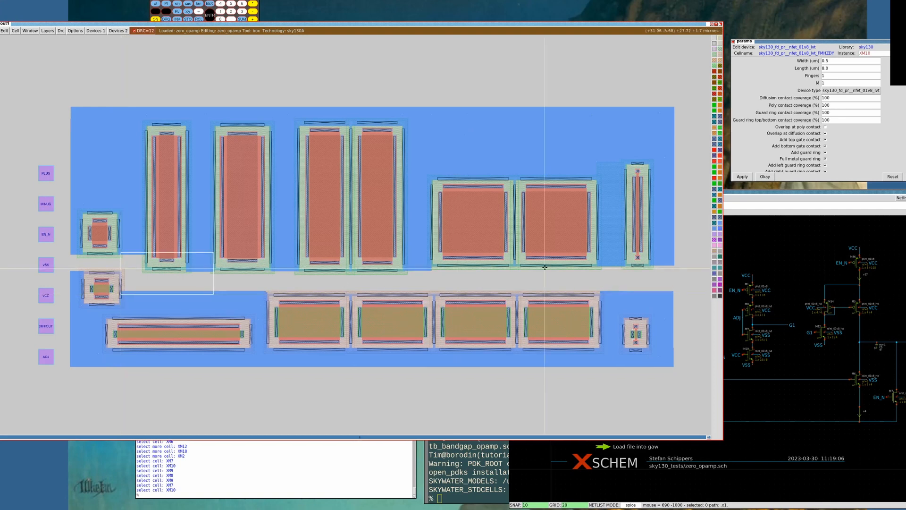
pyautogui.rightClick(669, 280)
pyautogui.rightClick(673, 279)
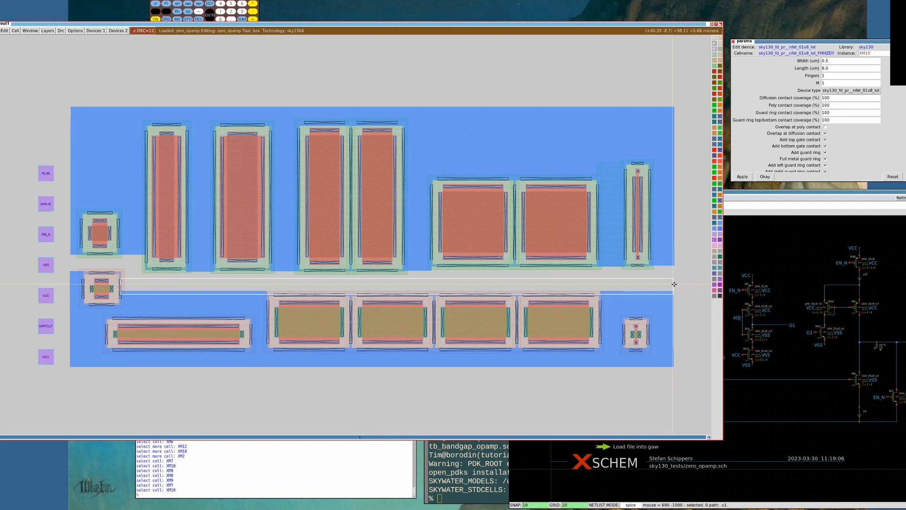
pyautogui.rightClick(674, 282)
pyautogui.middleClick(668, 299)
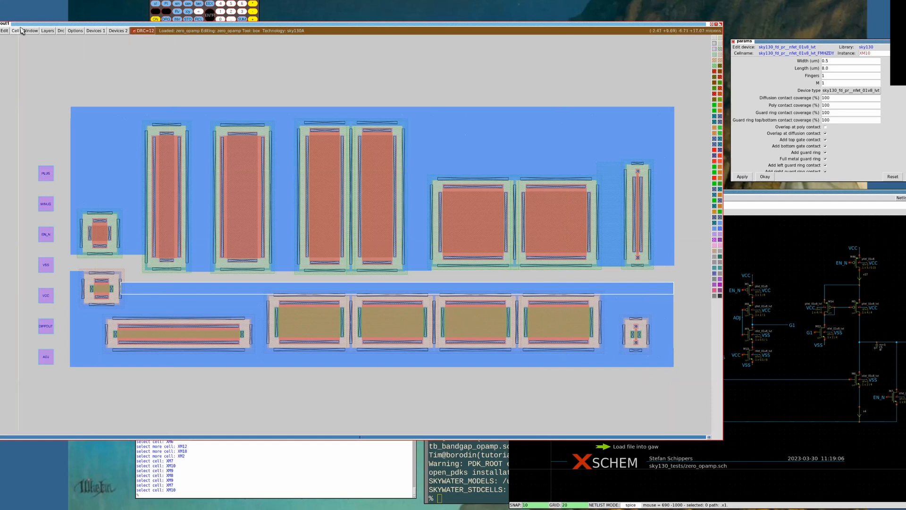
# Save the layout, writing zero_opamp and autowriting all remaining modified device cells
pyautogui.moveTo(25, 26); pyautogui.dragTo(67, 24)
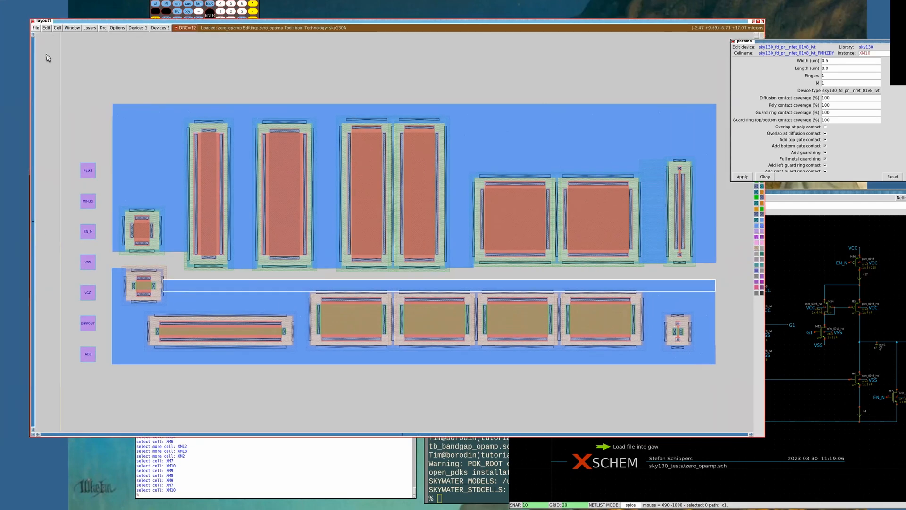
pyautogui.click(36, 28)
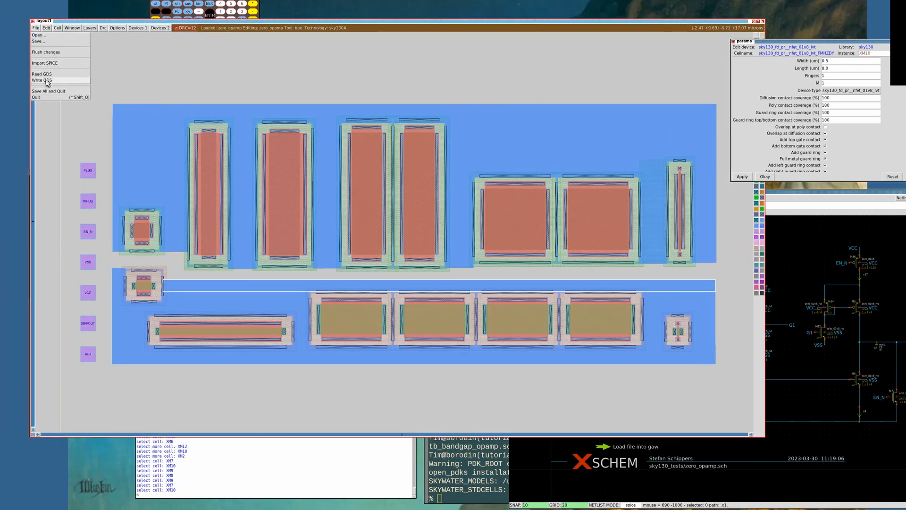
pyautogui.click(51, 42)
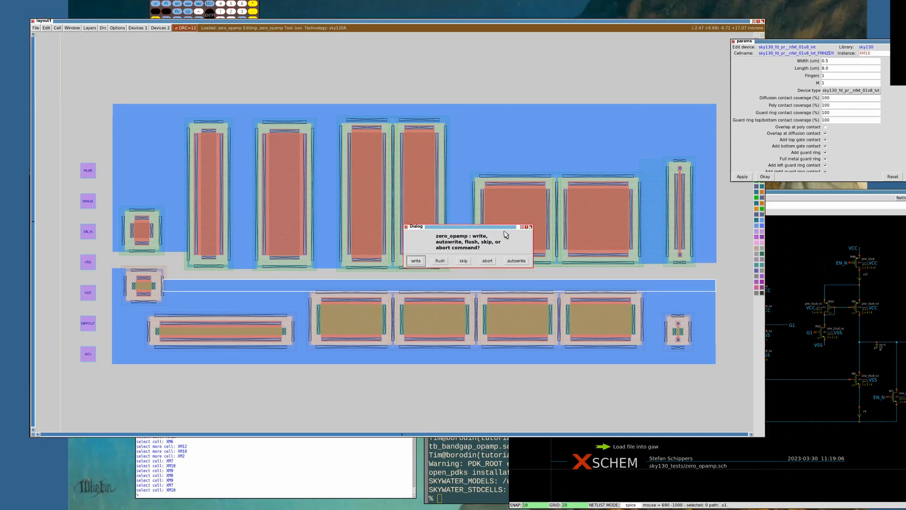
pyautogui.click(426, 260)
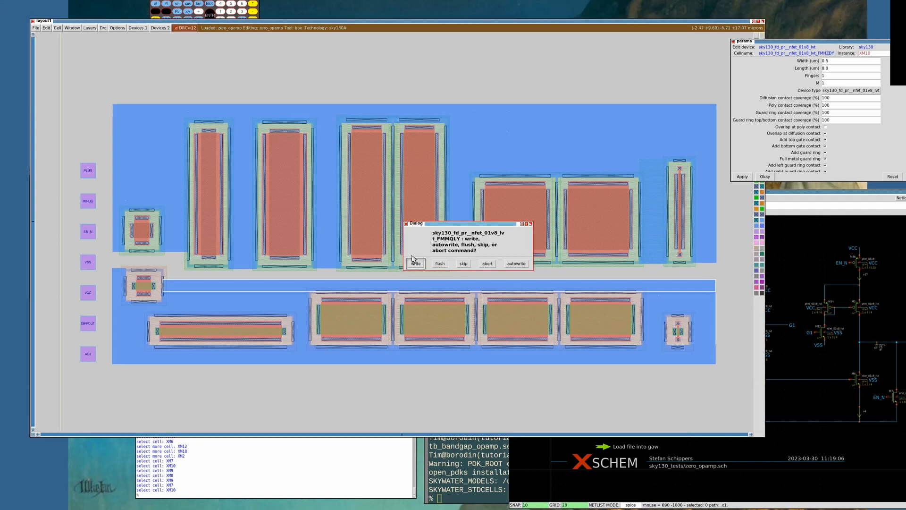
pyautogui.click(516, 263)
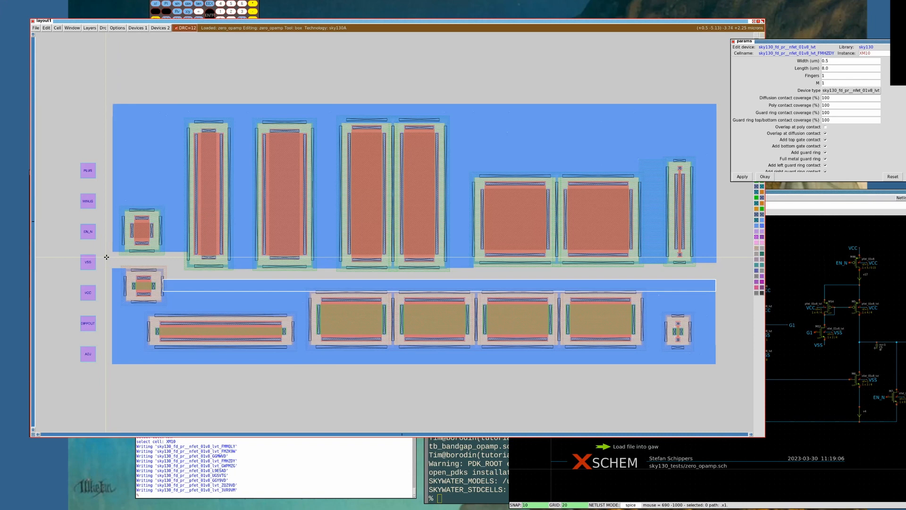
# Paint full-length purple metal rails over the outer edges of the lower and upper blue metal areas
pyautogui.click(111, 363)
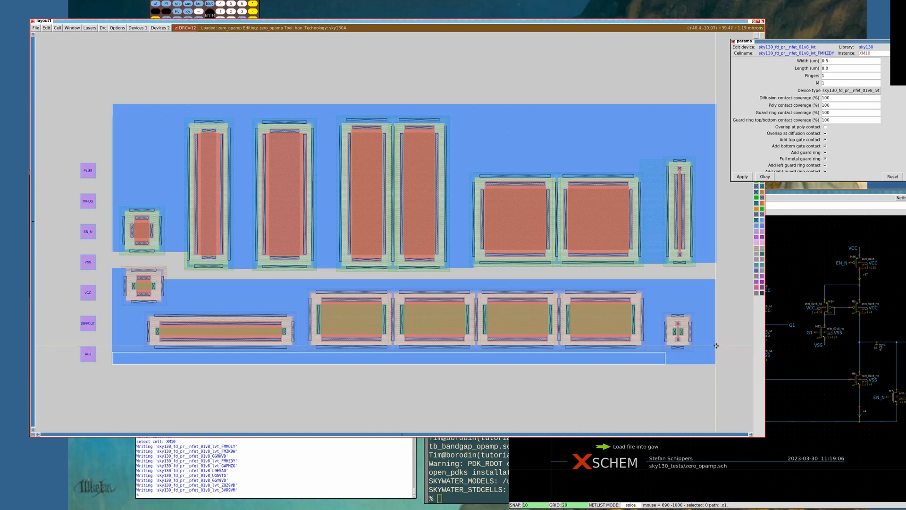
pyautogui.rightClick(716, 346)
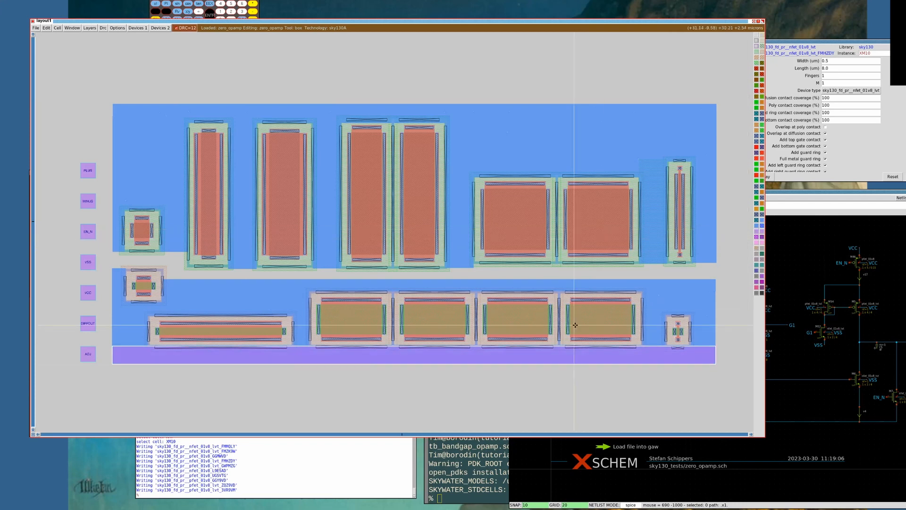
pyautogui.click(110, 123)
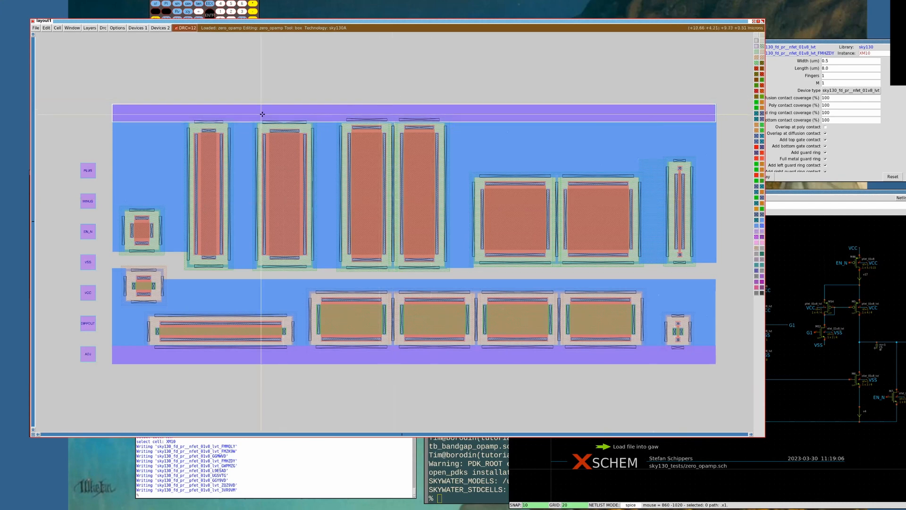
# Paint a long, thin contact strip inside the upper purple rail, inset from the rail's edges
pyautogui.click(121, 113)
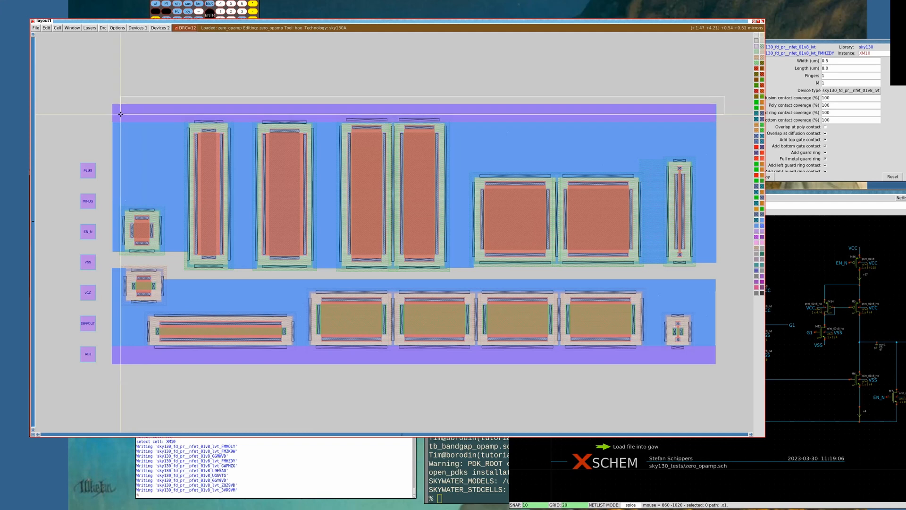
pyautogui.rightClick(712, 107)
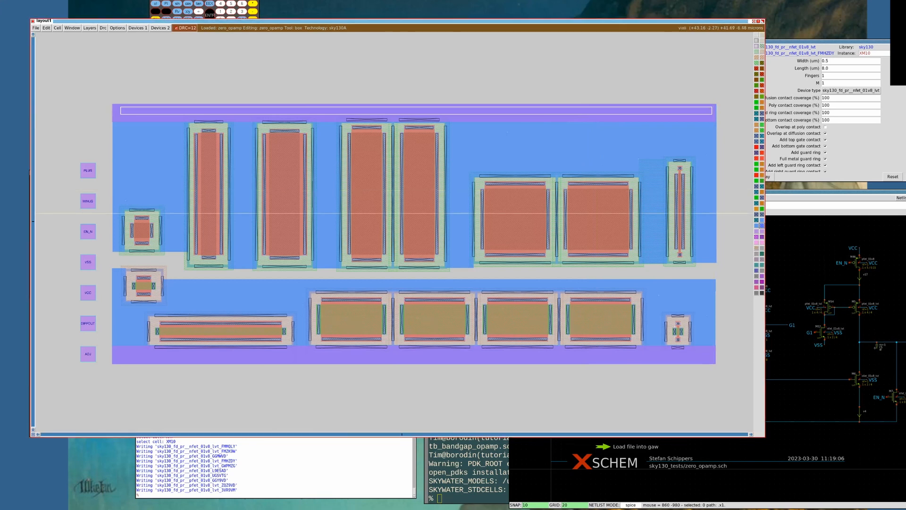
pyautogui.middleClick(756, 214)
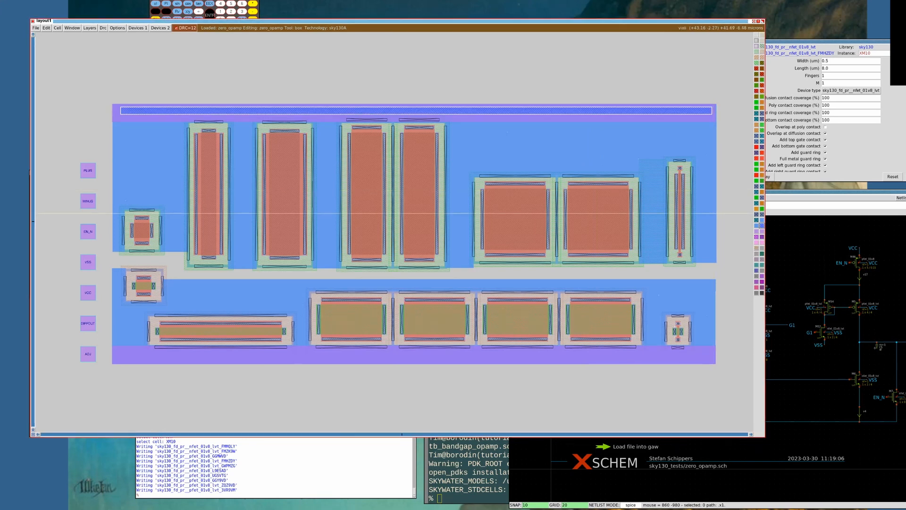
# Outline the upper rail's contact strip and display its generated MCON cuts with cif see, after trying the VIALI and LICON layer names
pyautogui.click(90, 120)
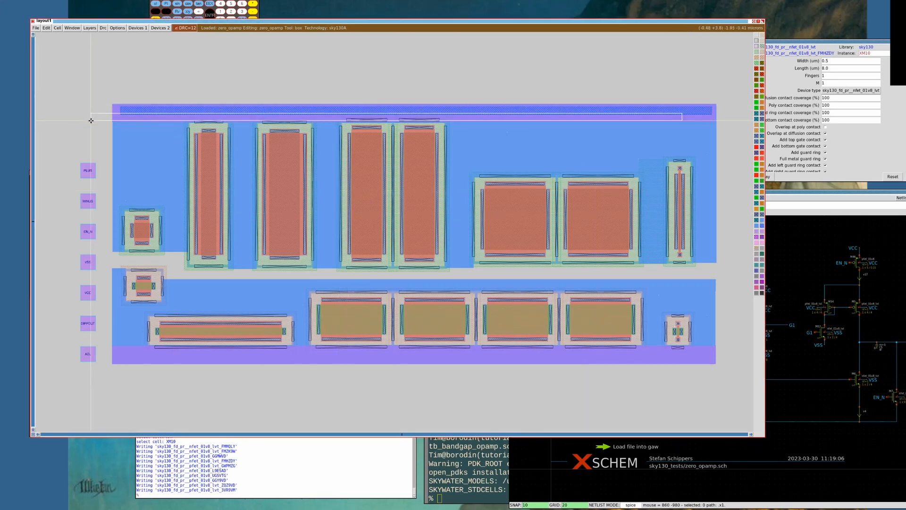
pyautogui.rightClick(726, 96)
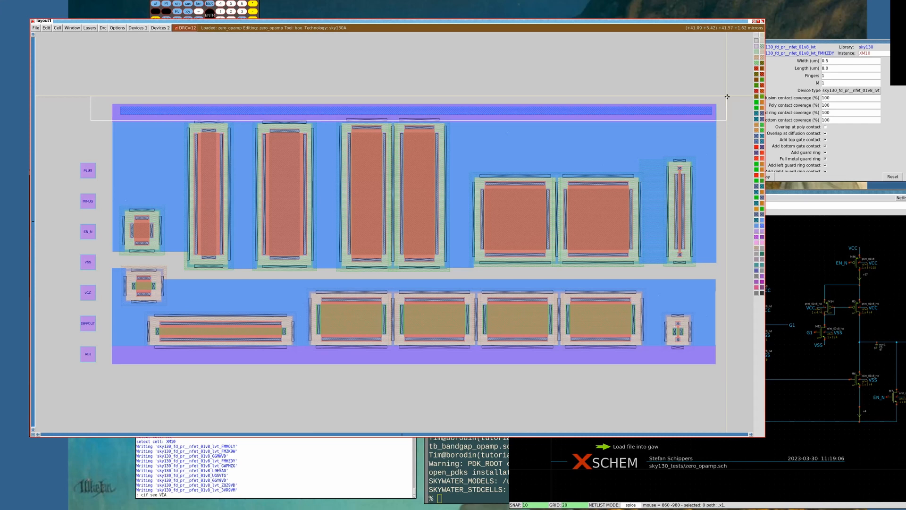
pyautogui.press('Return')
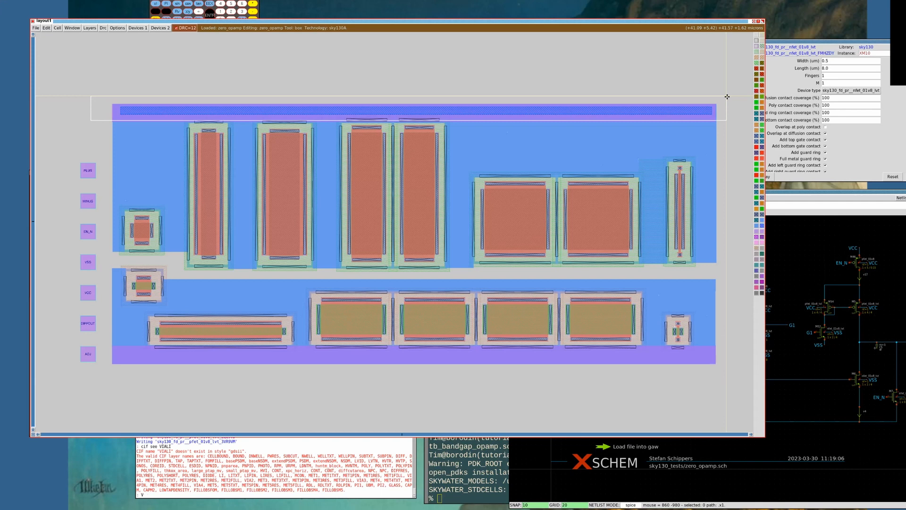
pyautogui.press('Return')
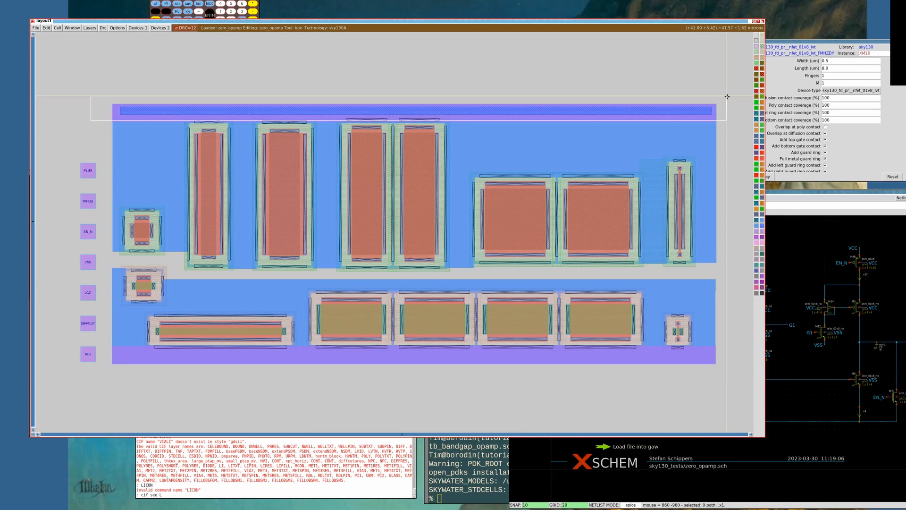
pyautogui.press('Return')
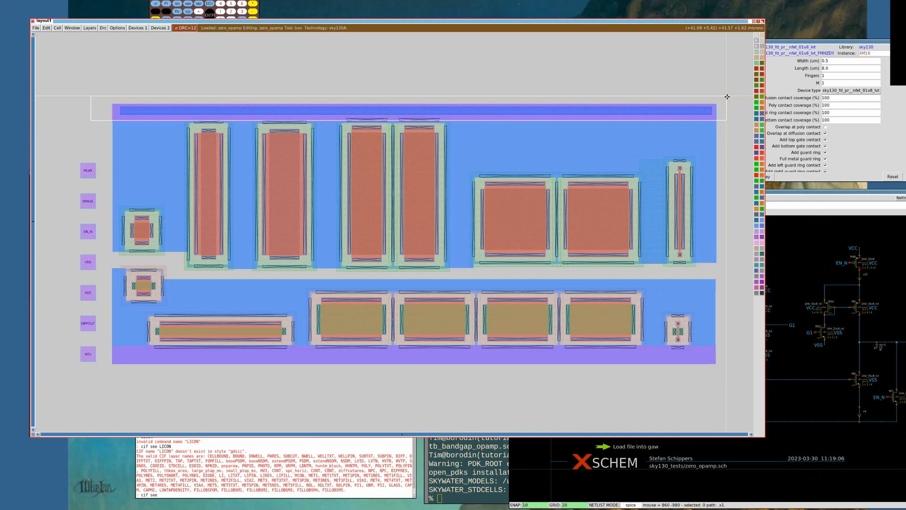
pyautogui.write('ON')
pyautogui.press('Return')
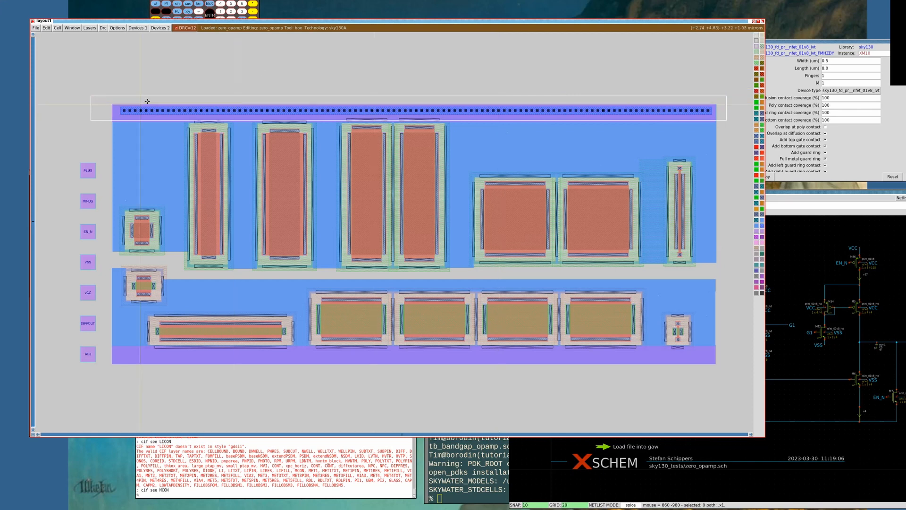
pyautogui.click(114, 116)
pyautogui.rightClick(715, 102)
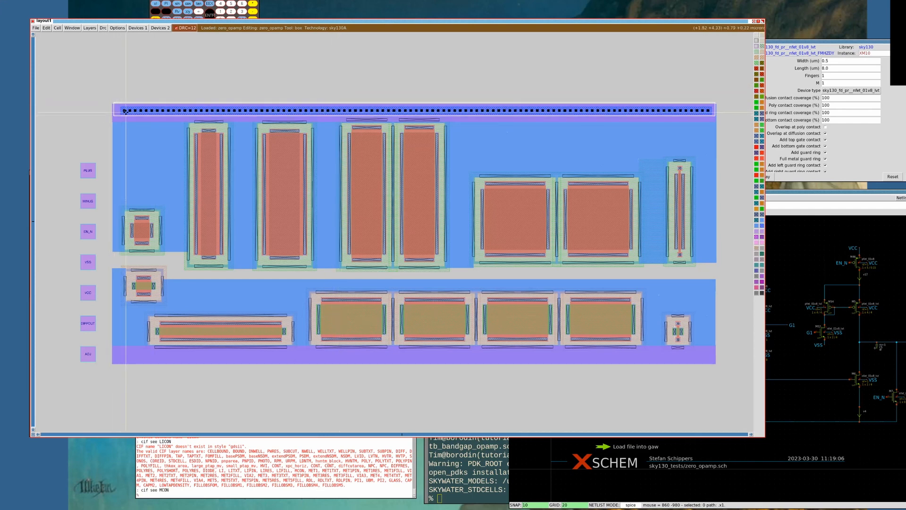
# Clear the CIF feedback and paint a contact strip along the lower rail, matching the upper rail's contact strip
pyautogui.press('s')
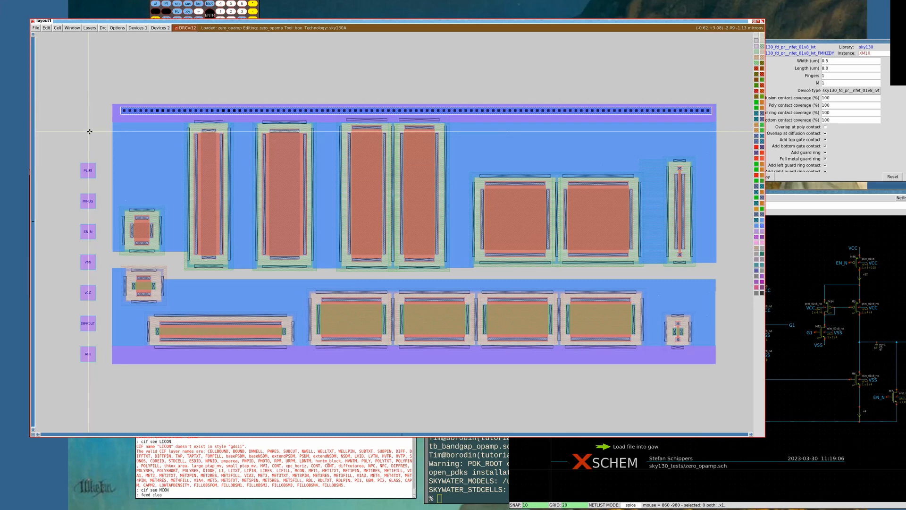
pyautogui.press('Return')
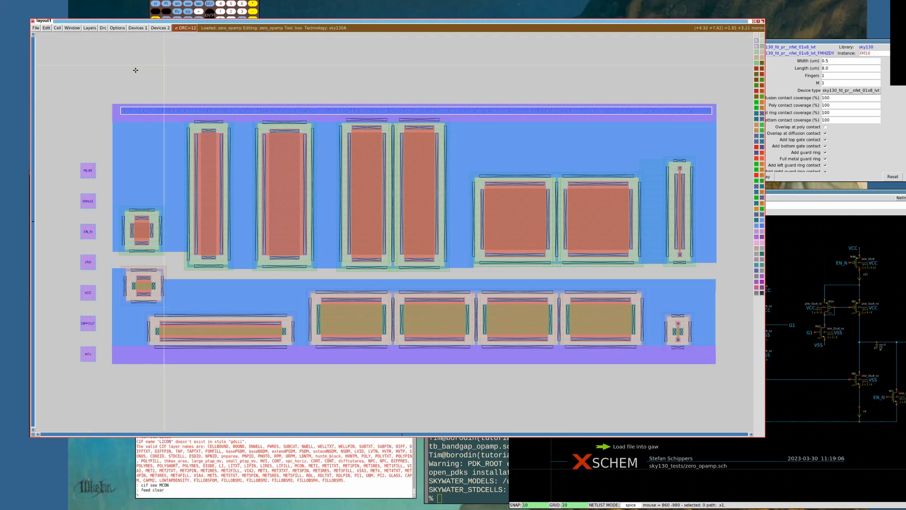
pyautogui.click(116, 361)
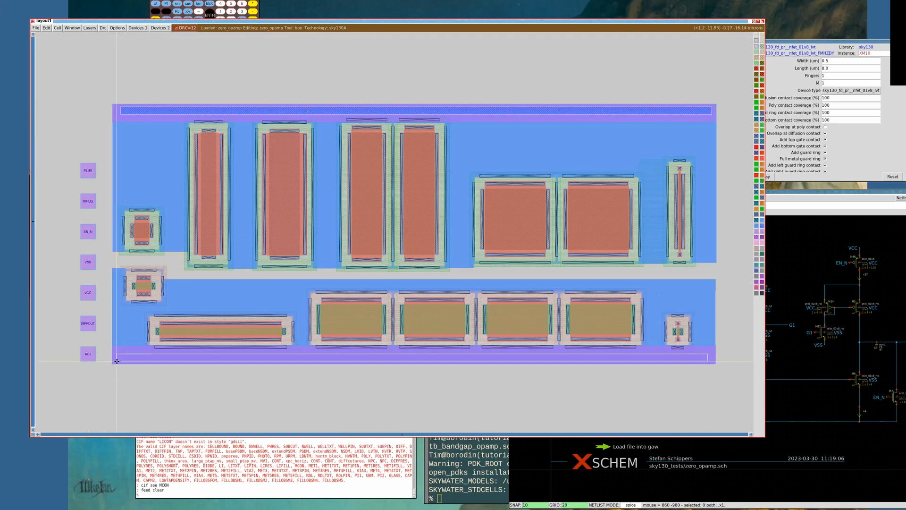
pyautogui.middleClick(141, 111)
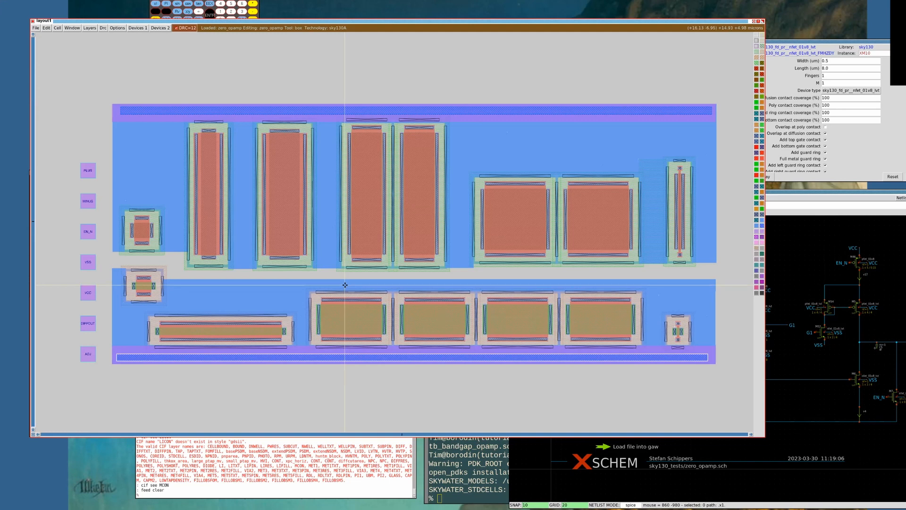
# Select the connected regions of the lower and upper rails to check which guard rings each rail reaches
pyautogui.press('s')
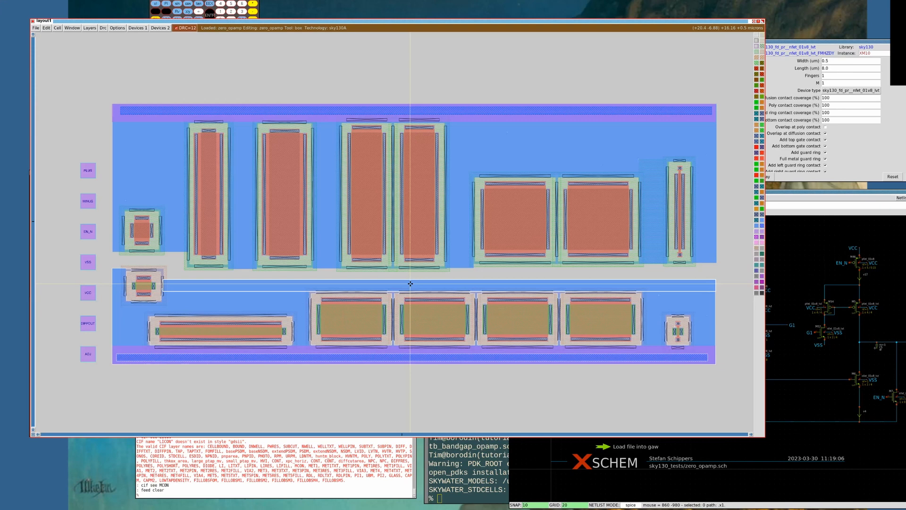
pyautogui.press('s')
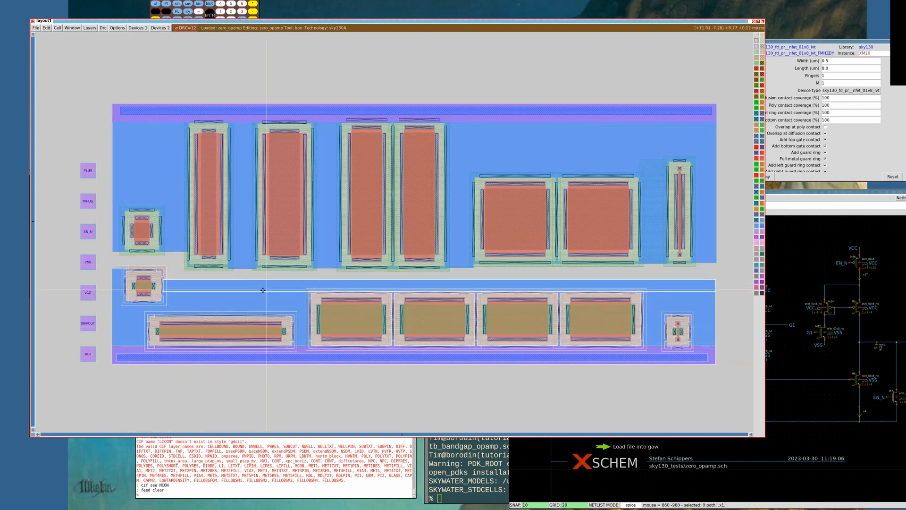
pyautogui.press('s')
pyautogui.press('s')
pyautogui.press('s')
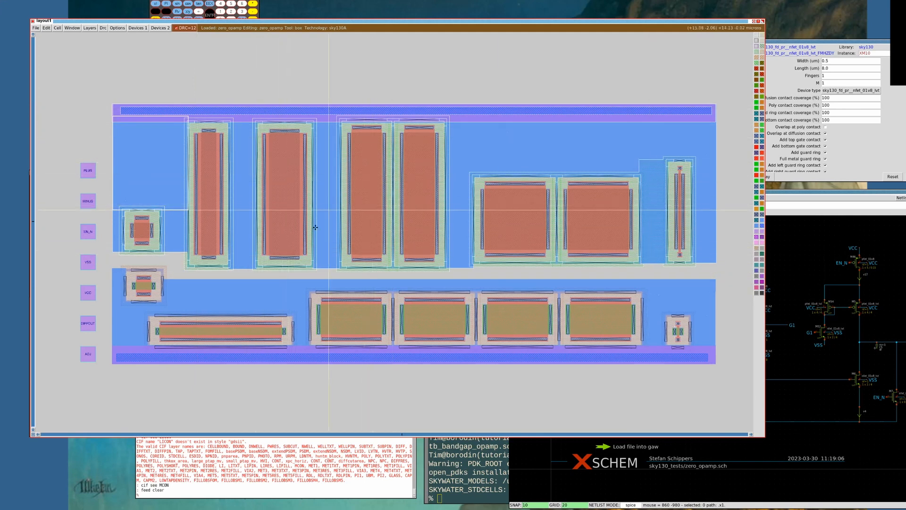
pyautogui.press('s')
pyautogui.press('s')
pyautogui.press('s')
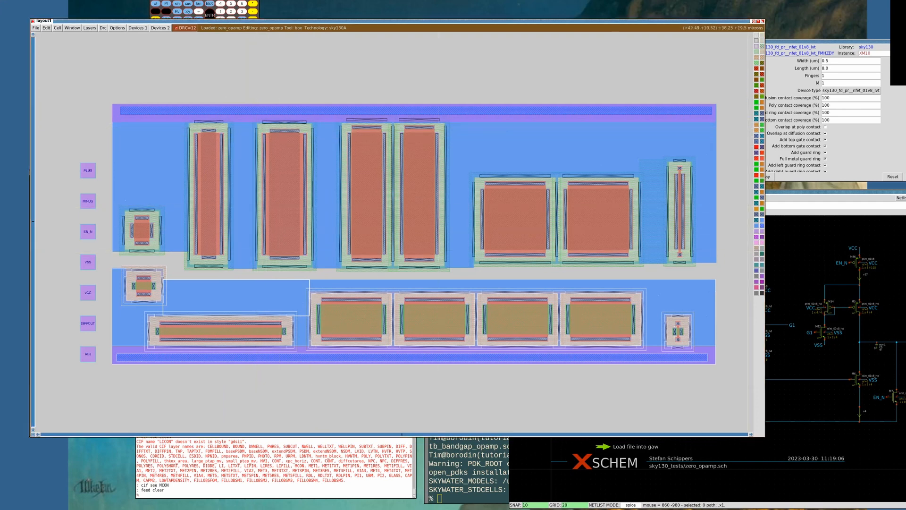
# Review the guard ring contact and via coverage options in the XM10 device parameters
pyautogui.click(821, 41)
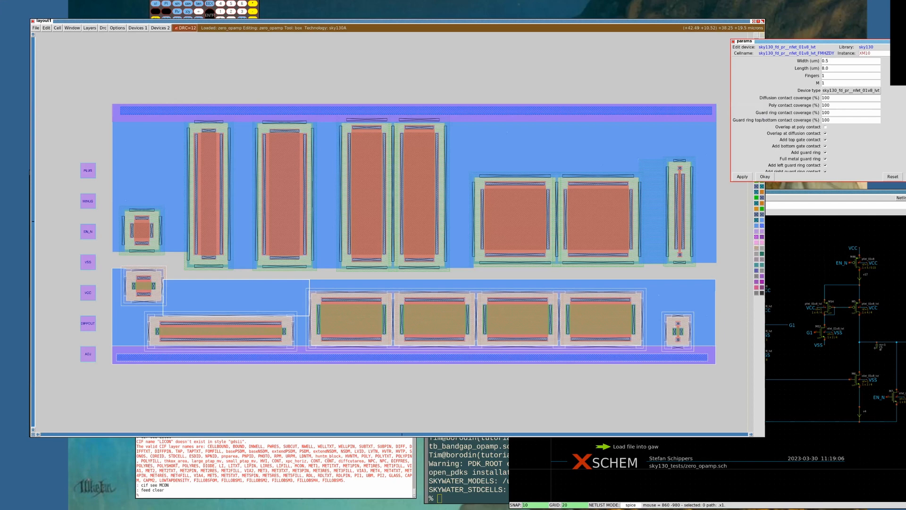
pyautogui.scroll(-5, 807, 114)
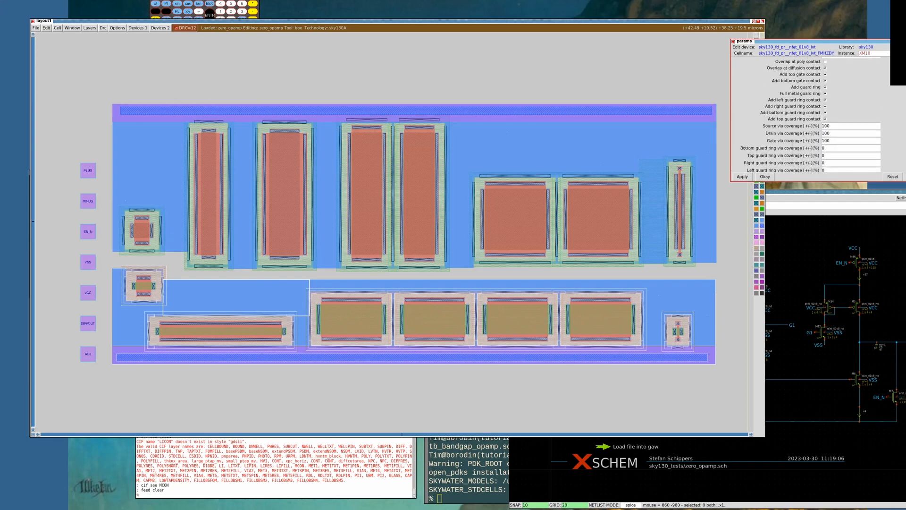
pyautogui.click(821, 41)
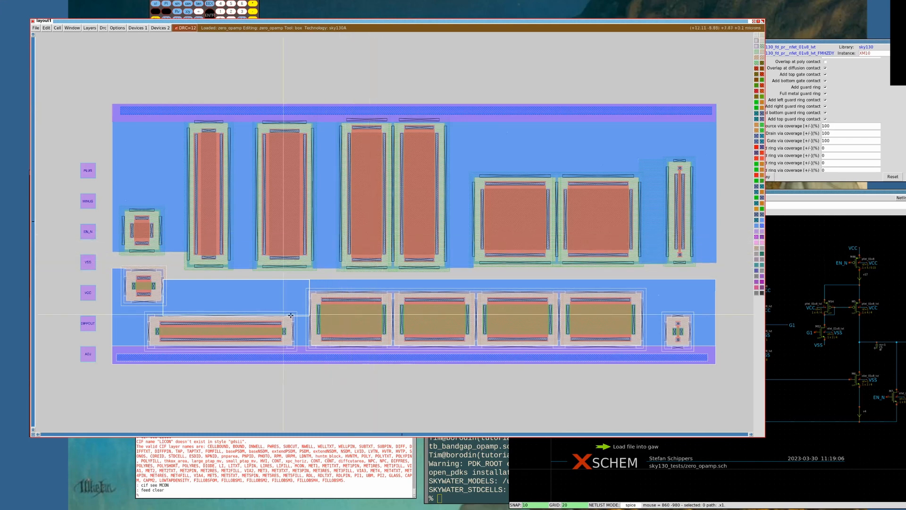
# Erase the contact material from the left ends of the lower and upper rails, leaving room for the supply pins
pyautogui.click(114, 362)
pyautogui.rightClick(132, 349)
pyautogui.middleClick(127, 373)
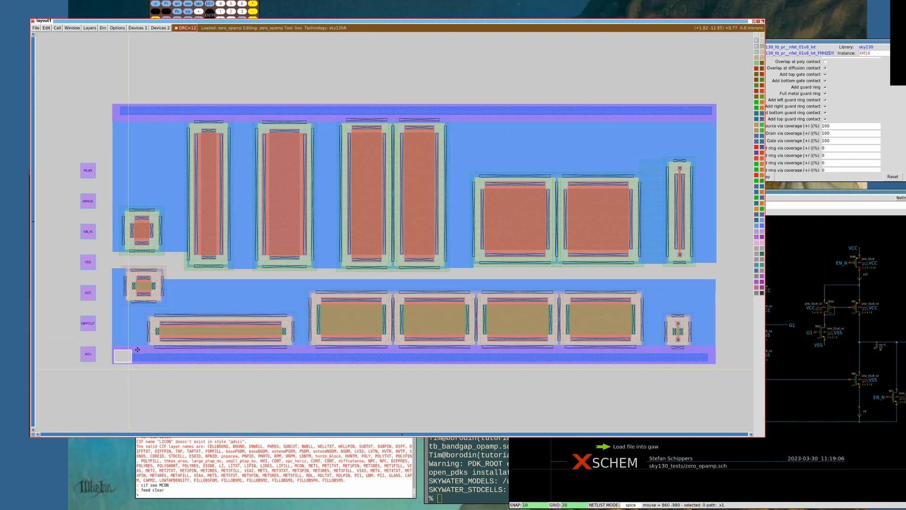
pyautogui.click(120, 119)
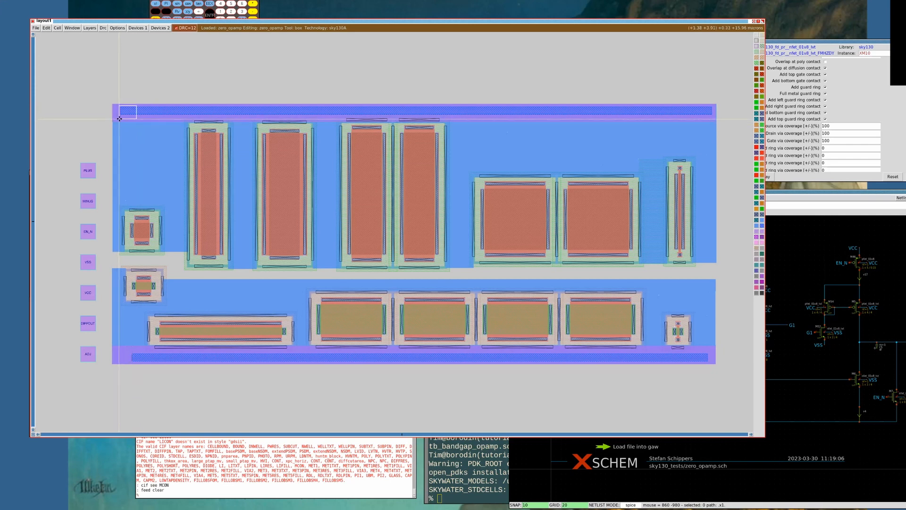
pyautogui.middleClick(107, 123)
pyautogui.middleClick(144, 118)
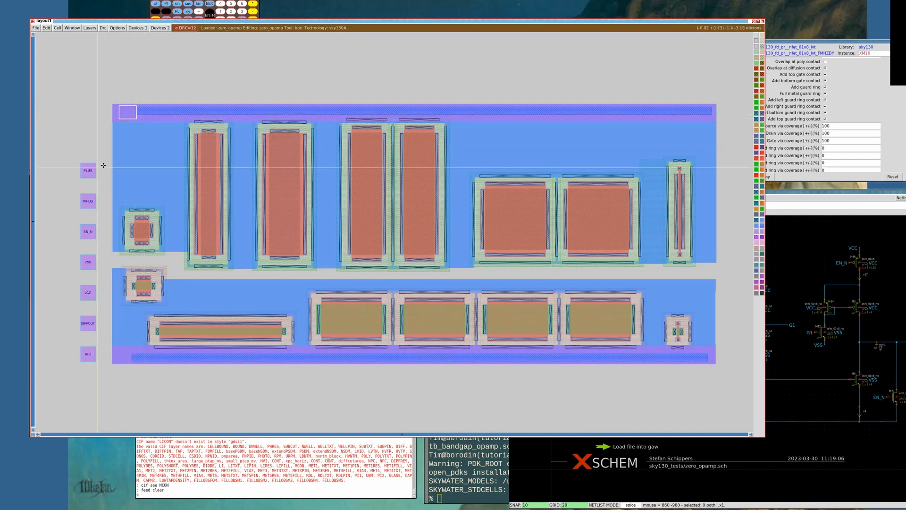
# Move the VCC pin onto the upper rail's left end and the VSS pin onto the lower rail's left end
pyautogui.click(88, 295)
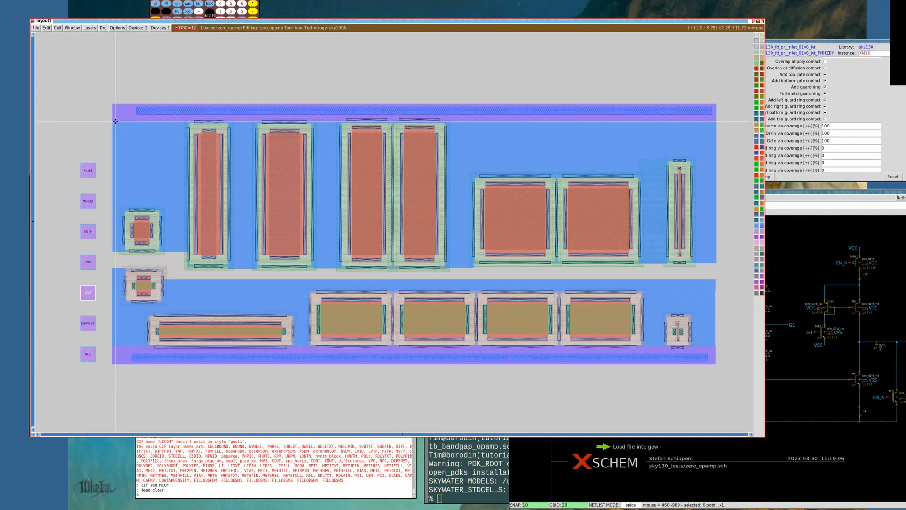
pyautogui.press('m')
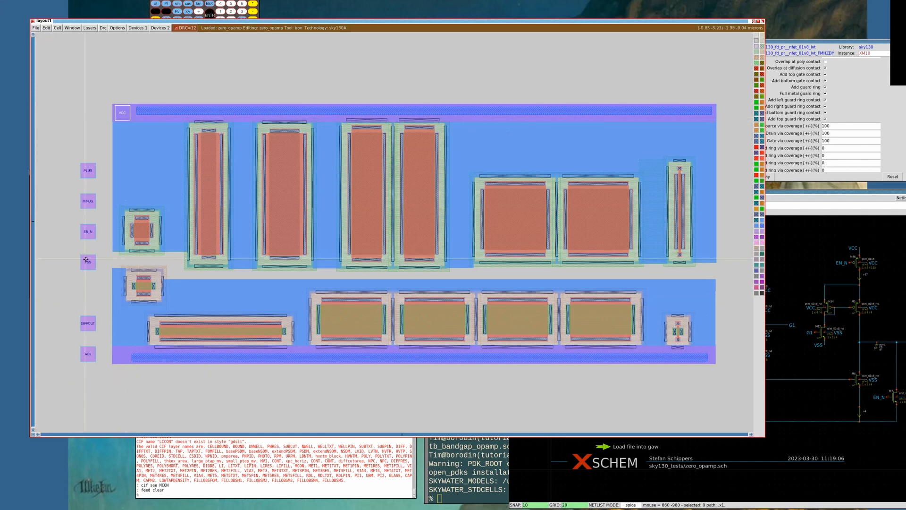
pyautogui.press('s')
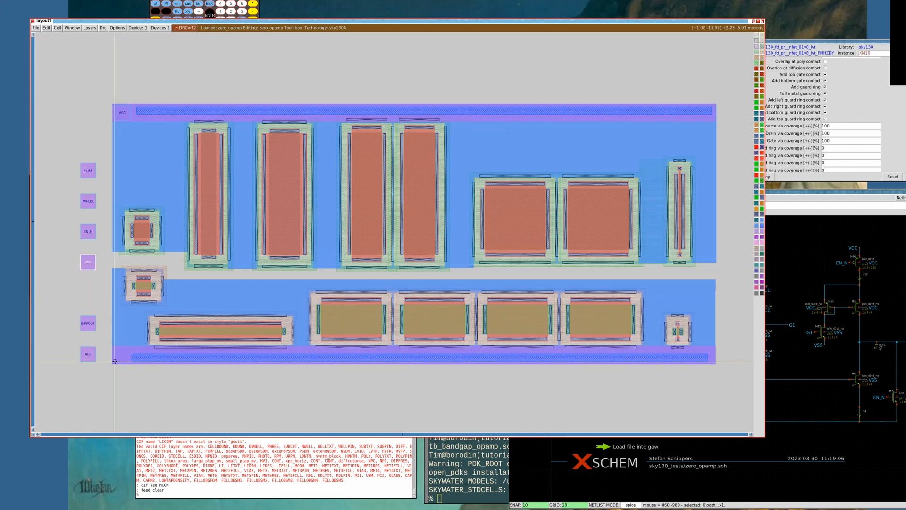
pyautogui.press('m')
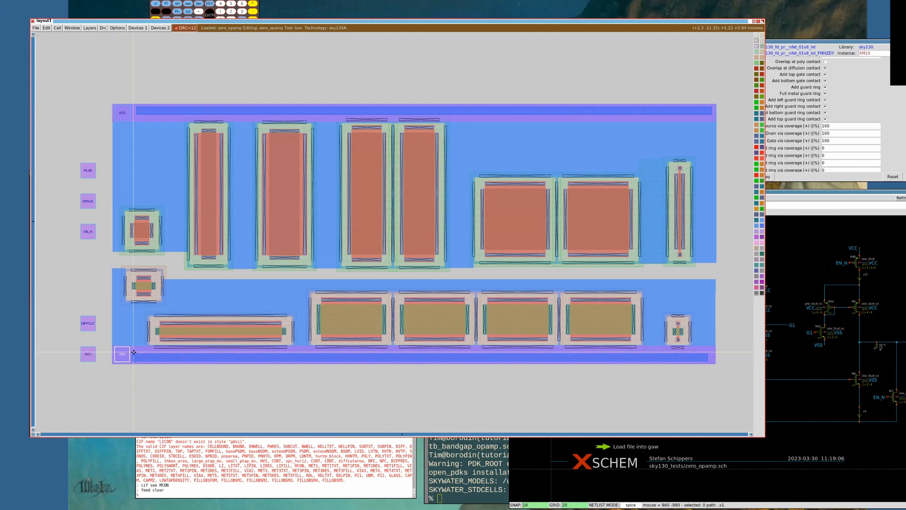
# Check the VSS and VCC nets by selecting their connected regions, and consult the zero_opamp schematic in xschem
pyautogui.press('s')
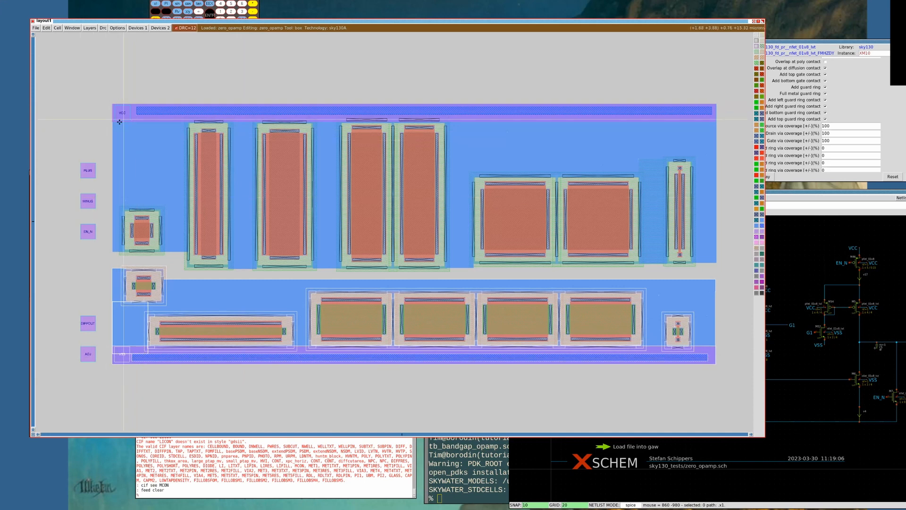
pyautogui.press('s')
pyautogui.press('s')
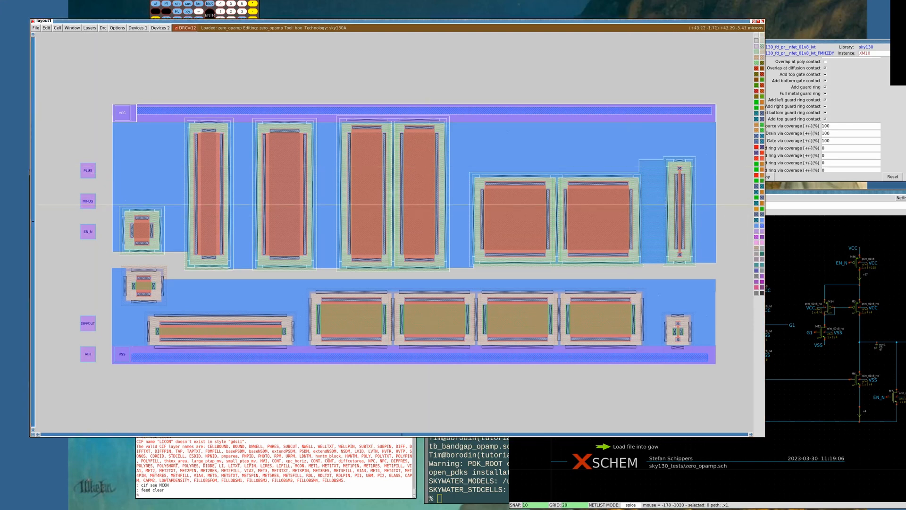
pyautogui.hotkey('alt', 'Tab')
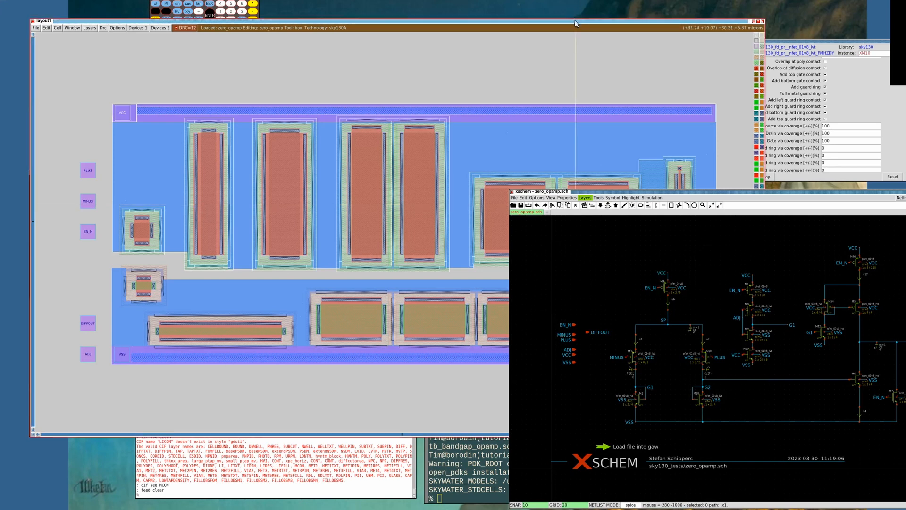
pyautogui.moveTo(516, 119)
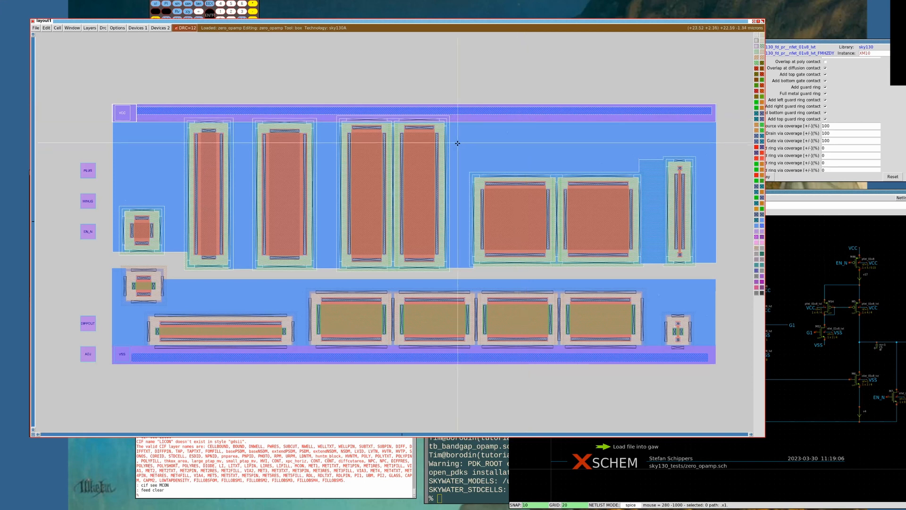
# Outline a horizontal band across the tall upper transistors, below the VCC rail, to gauge the routing space
pyautogui.click(120, 169)
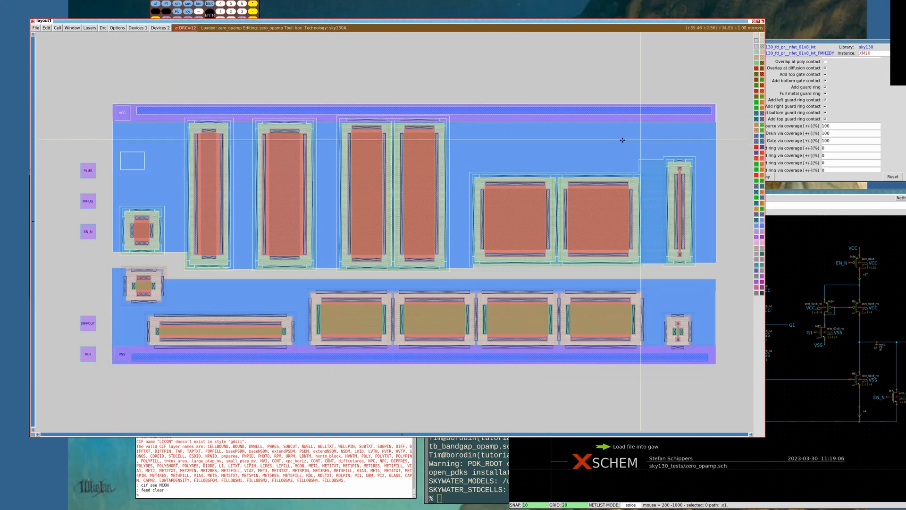
pyautogui.rightClick(703, 139)
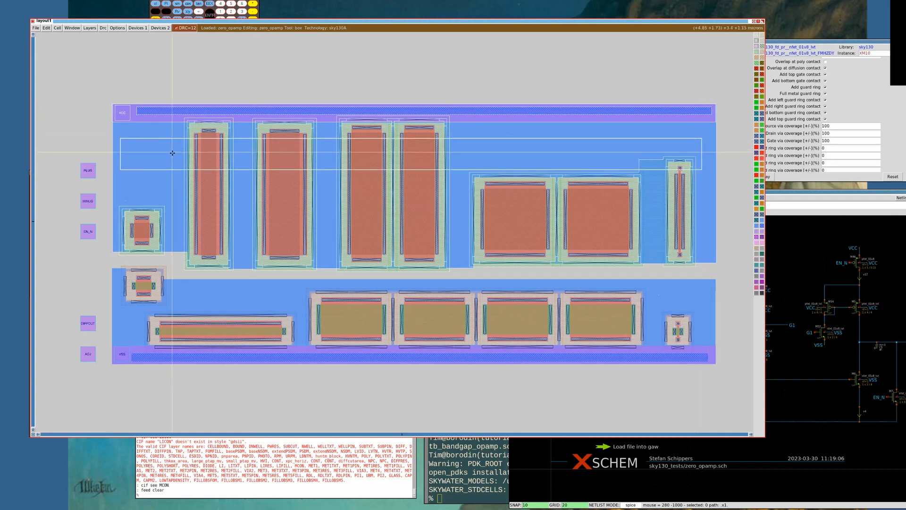
pyautogui.rightClick(703, 148)
pyautogui.click(124, 163)
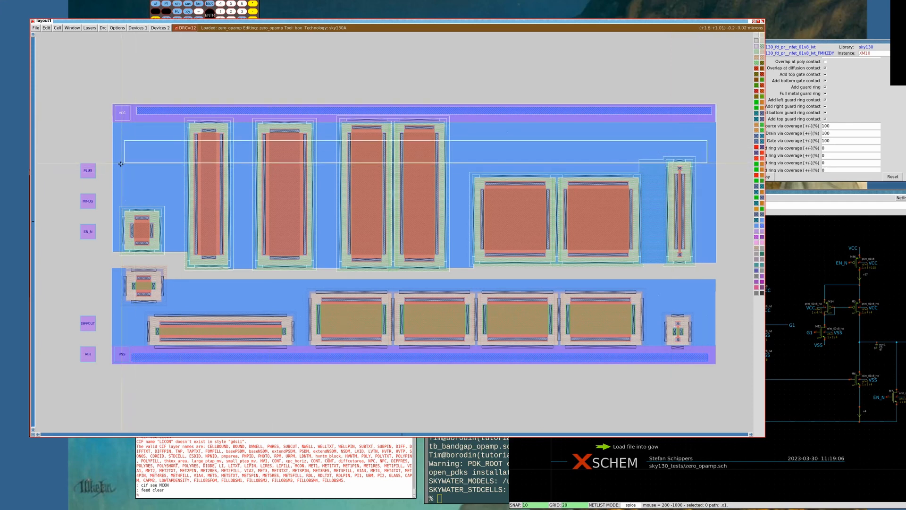
pyautogui.click(120, 167)
pyautogui.click(118, 165)
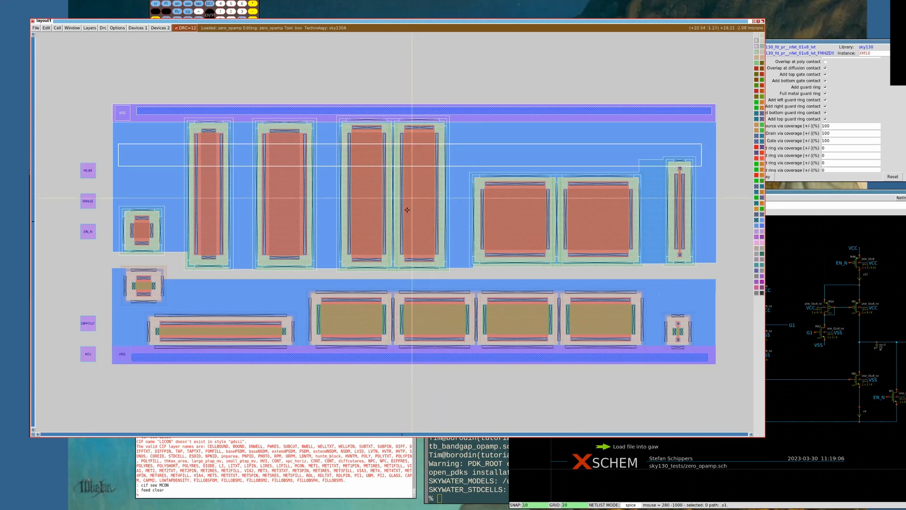
pyautogui.press('s')
pyautogui.press('s')
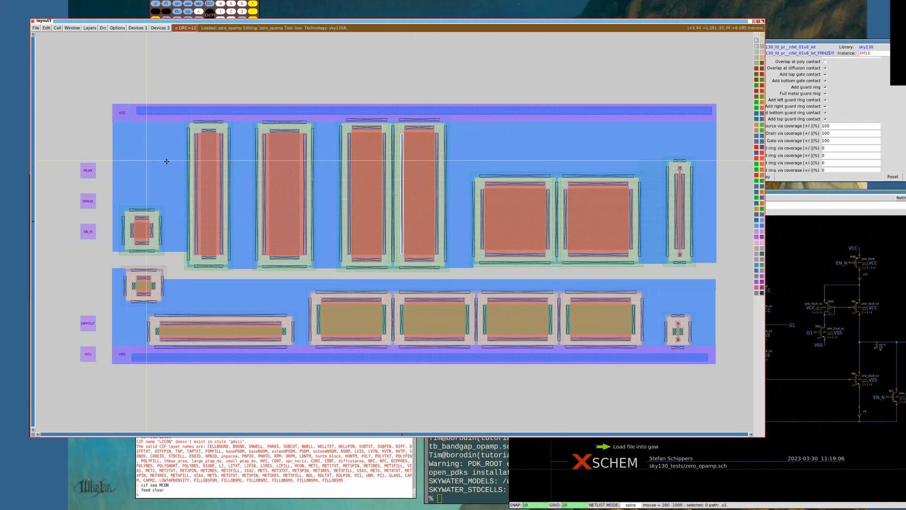
pyautogui.click(117, 158)
pyautogui.rightClick(696, 140)
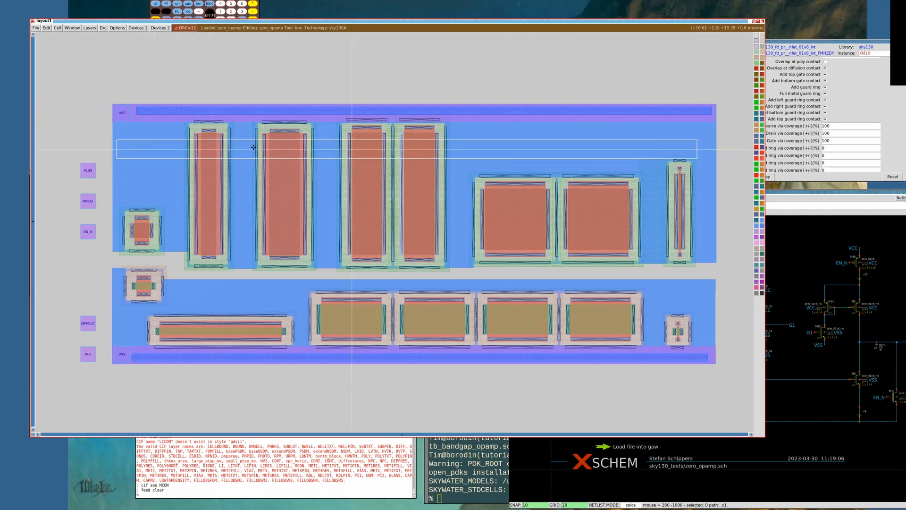
# Gauge the horizontal routing room across the four tall upper transistors by shifting an outlined band over them, and consult the zero_opamp schematic in xschem
pyautogui.click(193, 156)
pyautogui.rightClick(441, 141)
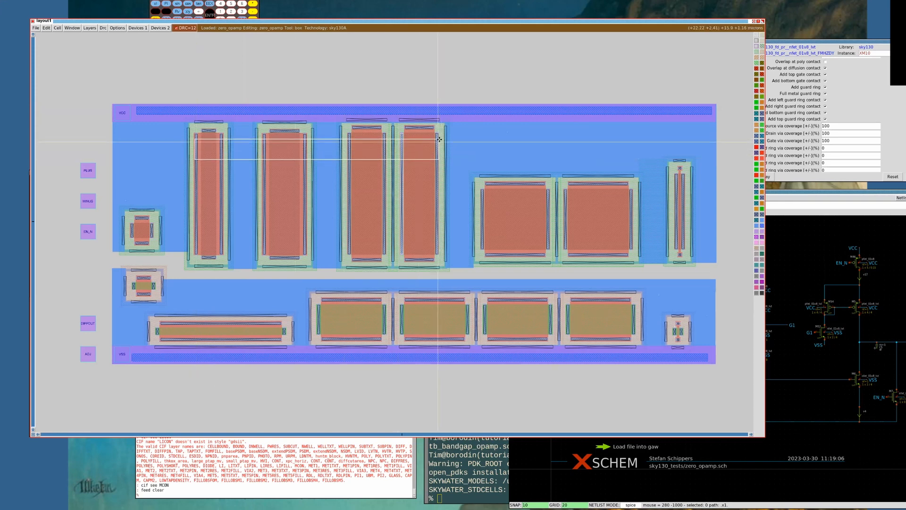
pyautogui.click(193, 195)
pyautogui.click(194, 232)
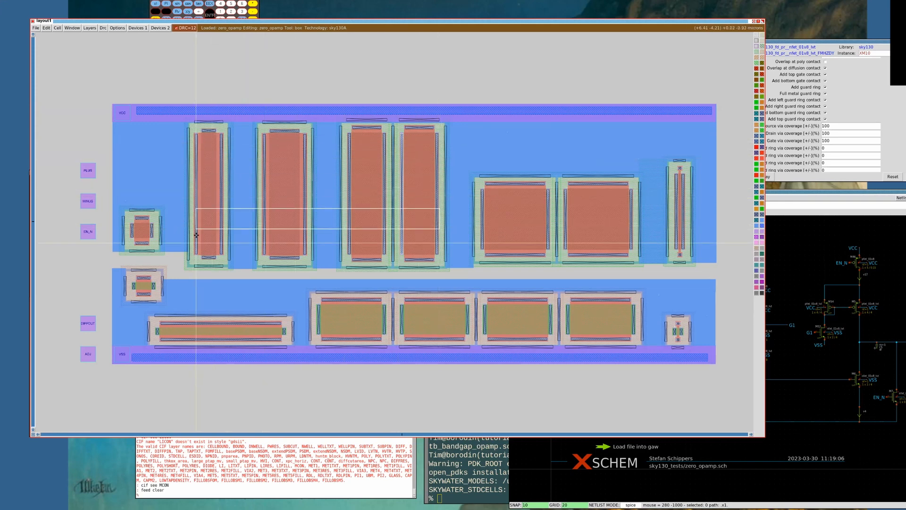
pyautogui.click(196, 258)
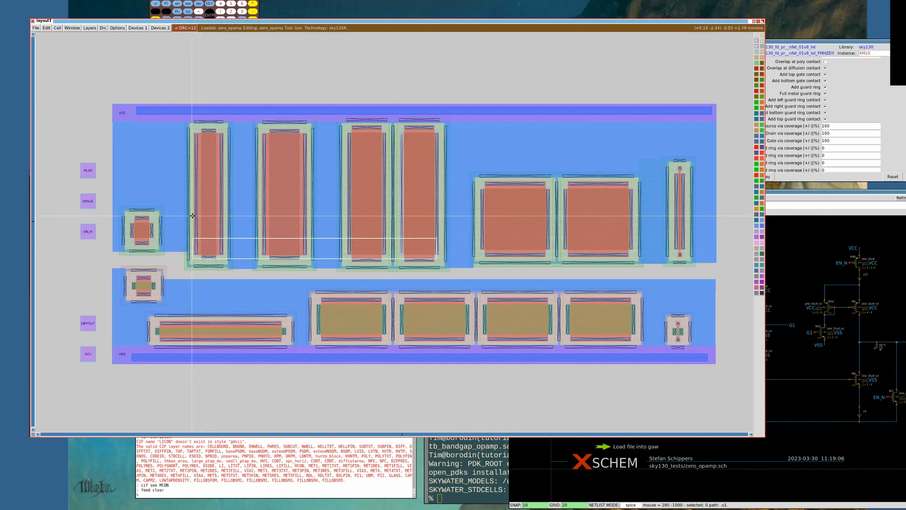
pyautogui.click(195, 162)
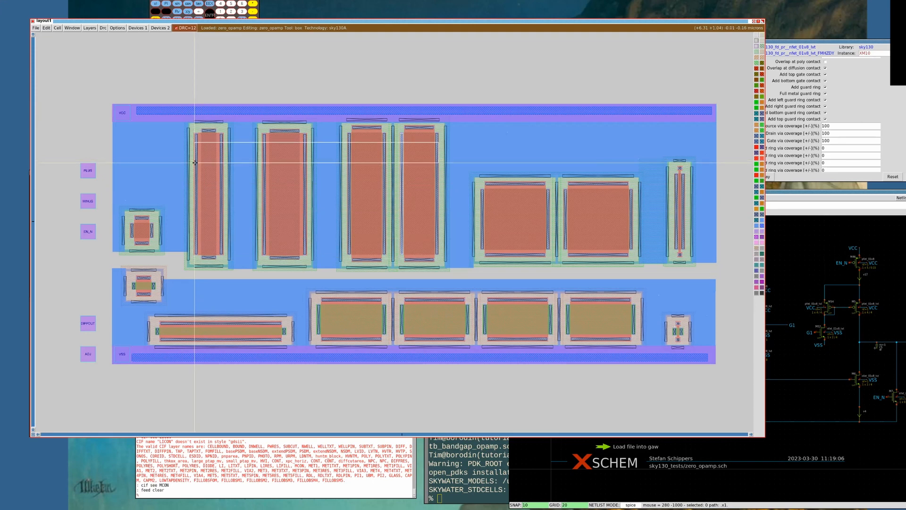
pyautogui.click(194, 199)
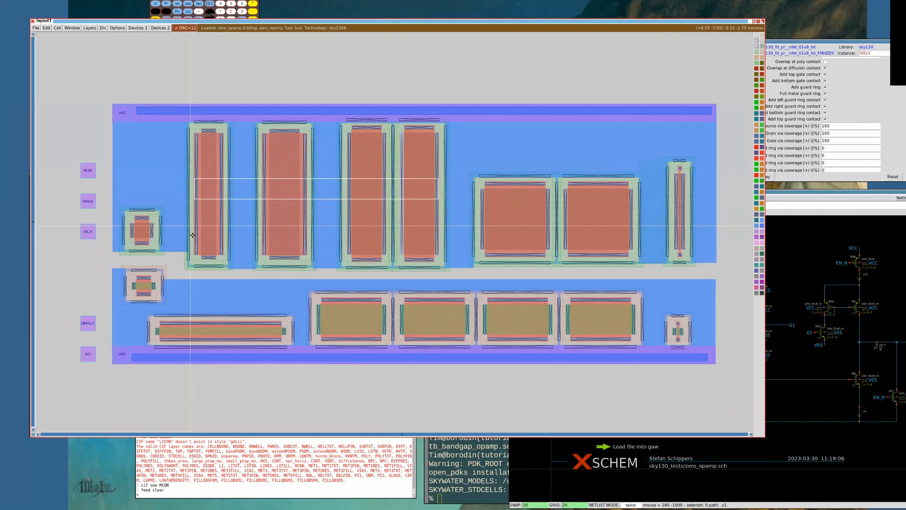
pyautogui.click(195, 235)
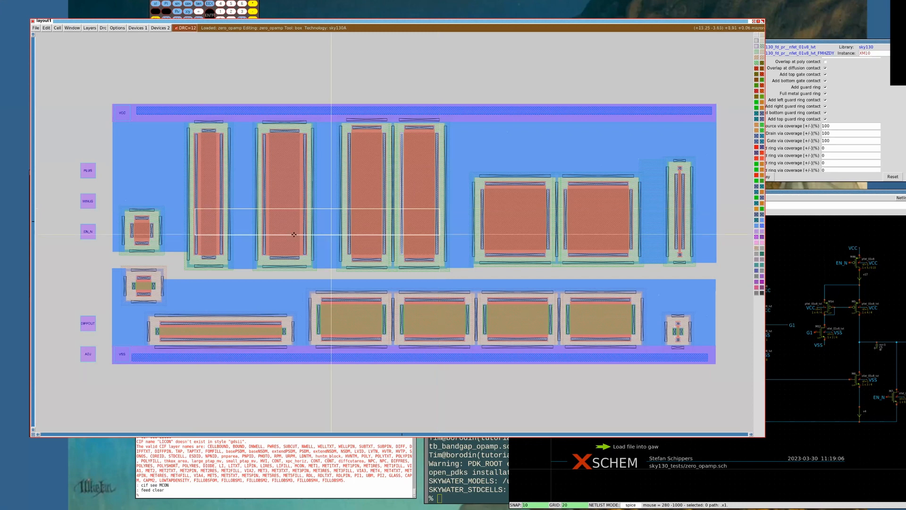
pyautogui.click(195, 237)
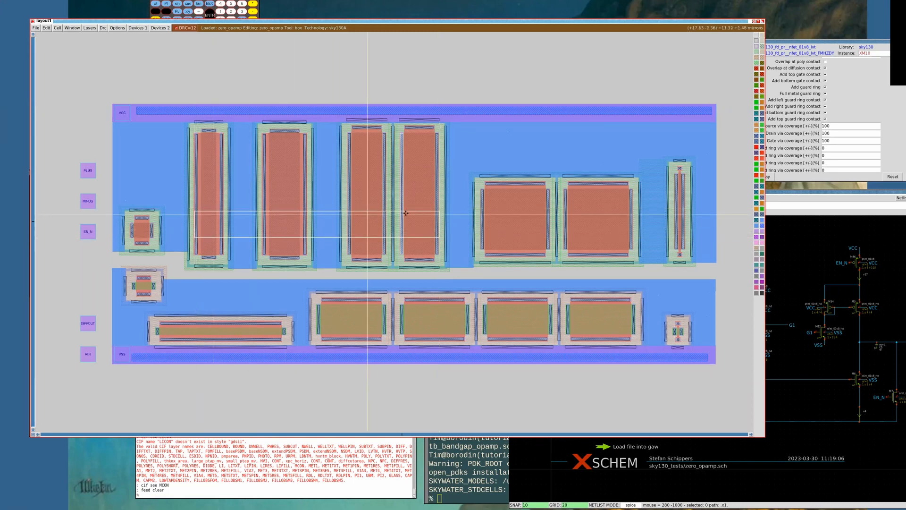
pyautogui.rightClick(439, 215)
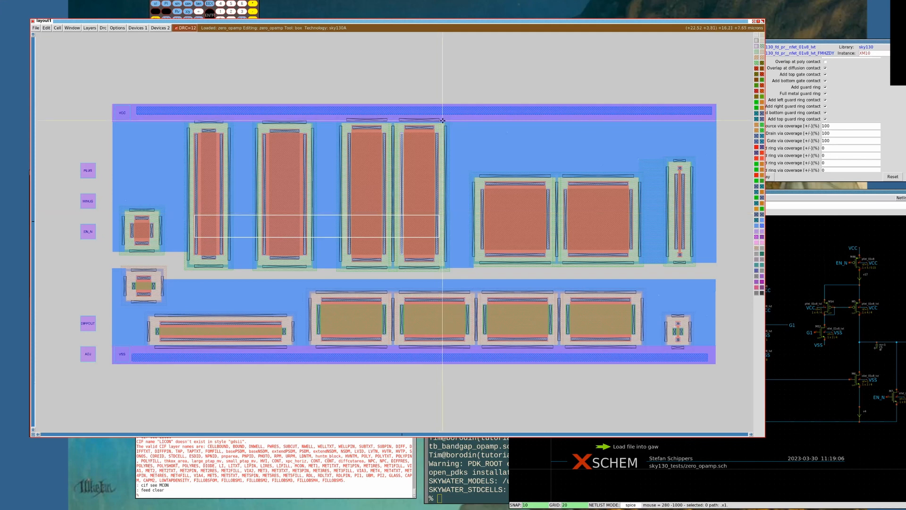
pyautogui.hotkey('alt', 'Tab')
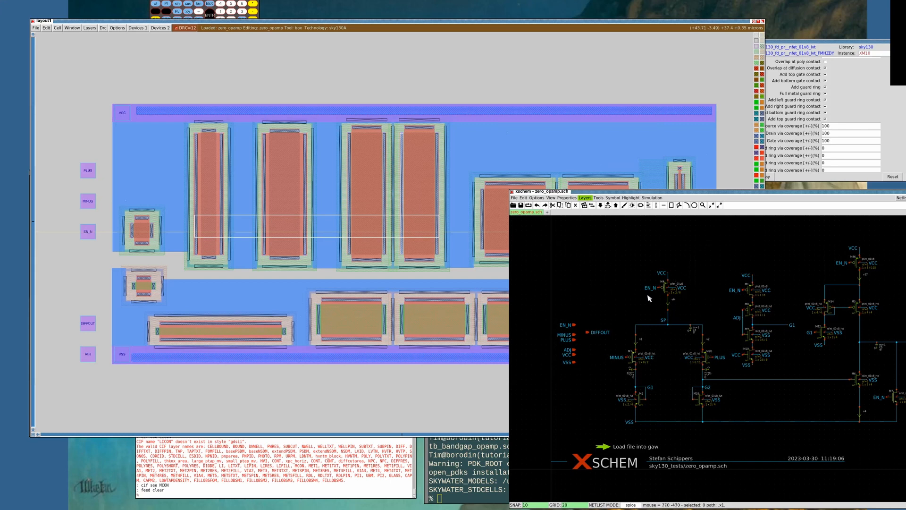
pyautogui.click(386, 28)
# Paint a vertical m1 strip down the middle of the third tall upper transistor, spanning from its bottom gate contact to its top one
pyautogui.click(359, 262)
pyautogui.rightClick(473, 78)
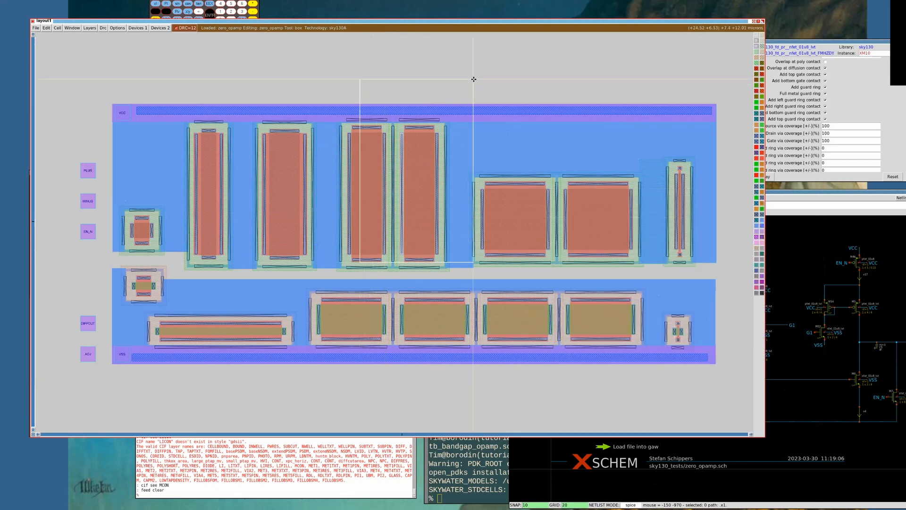
pyautogui.press('z')
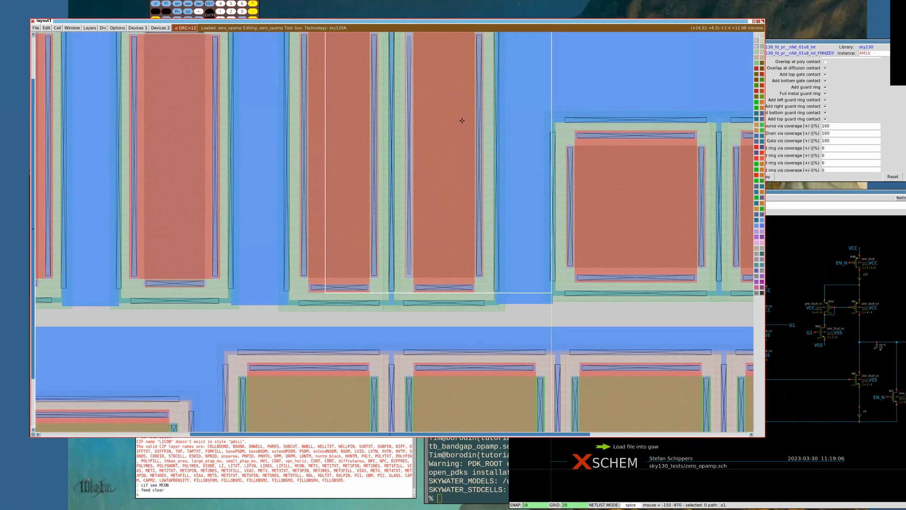
pyautogui.hotkey('shift', 'z')
pyautogui.press('Up')
pyautogui.press('z')
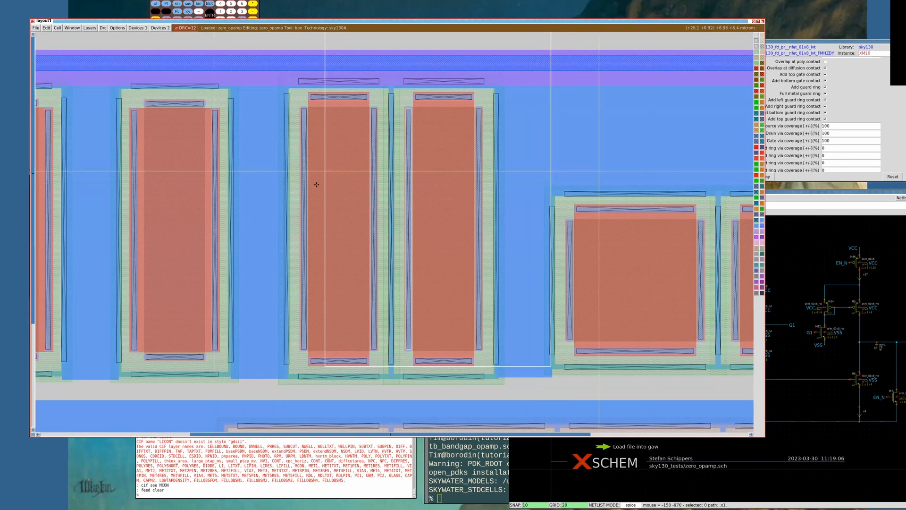
pyautogui.click(323, 362)
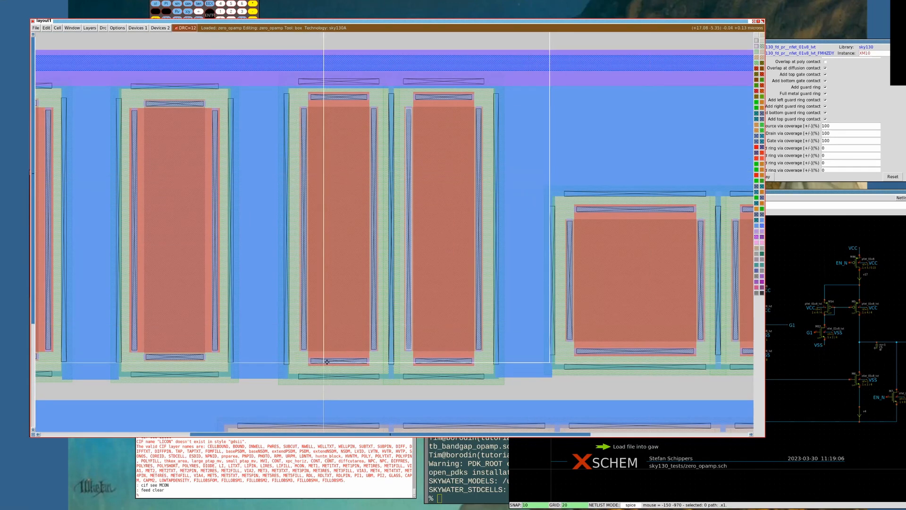
pyautogui.rightClick(352, 96)
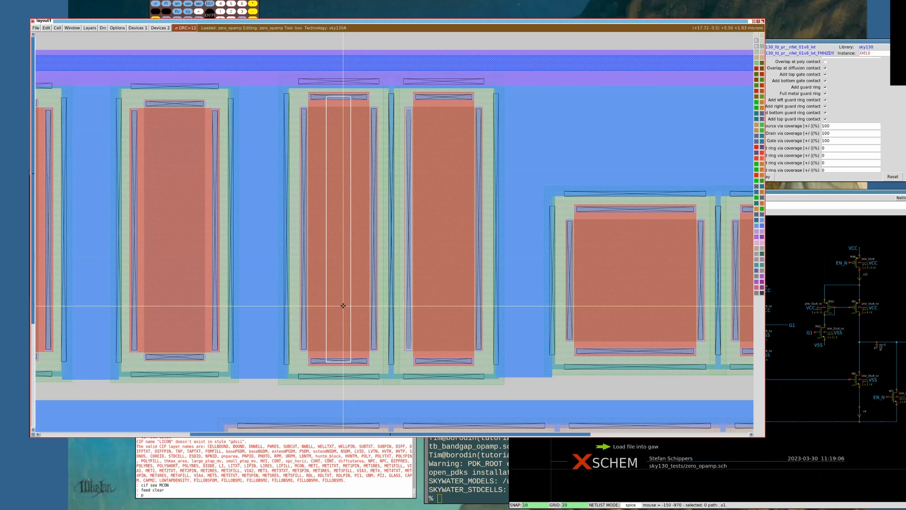
pyautogui.write('1')
pyautogui.press('Return')
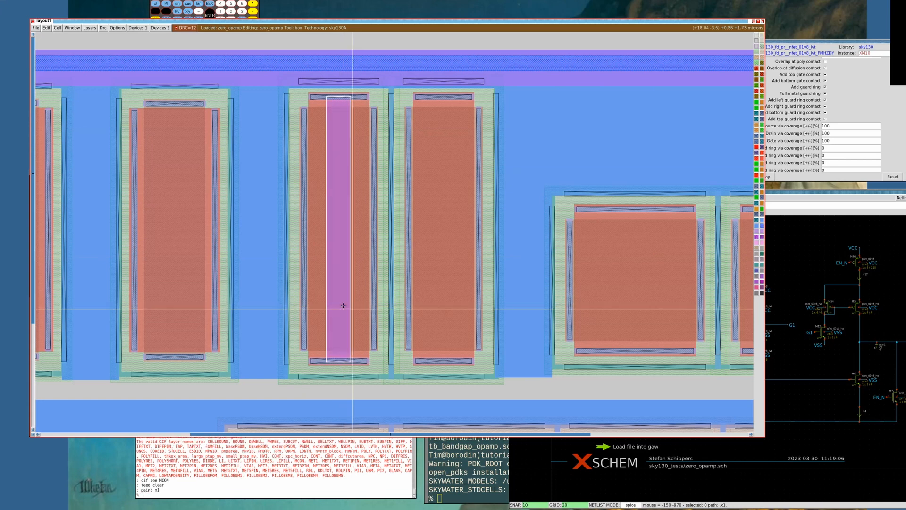
# Repeat the vertical m1 strip down the middle of the fourth tall upper transistor
pyautogui.click(429, 360)
pyautogui.press('.')
pyautogui.press('v')
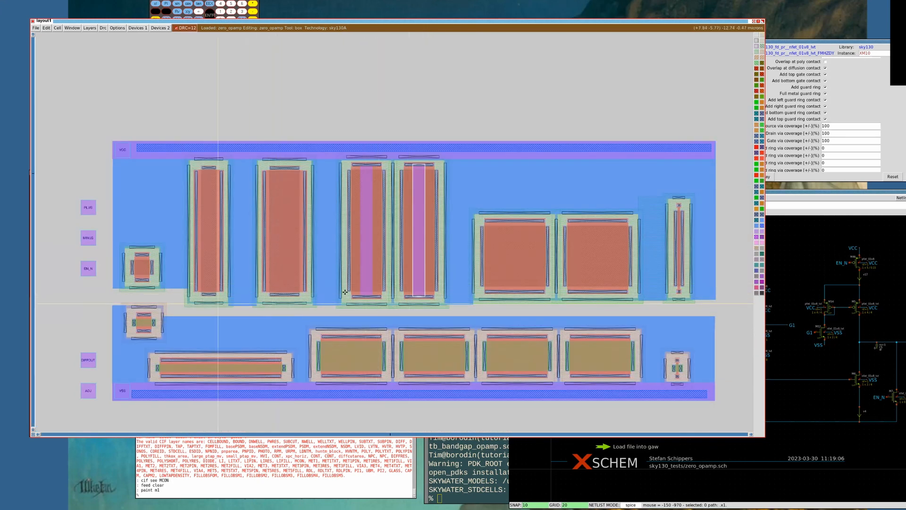
# Examine the first two tall upper transistors by outlining areas over them, and check their connections in the zero_opamp schematic in xschem
pyautogui.click(182, 299)
pyautogui.rightClick(305, 161)
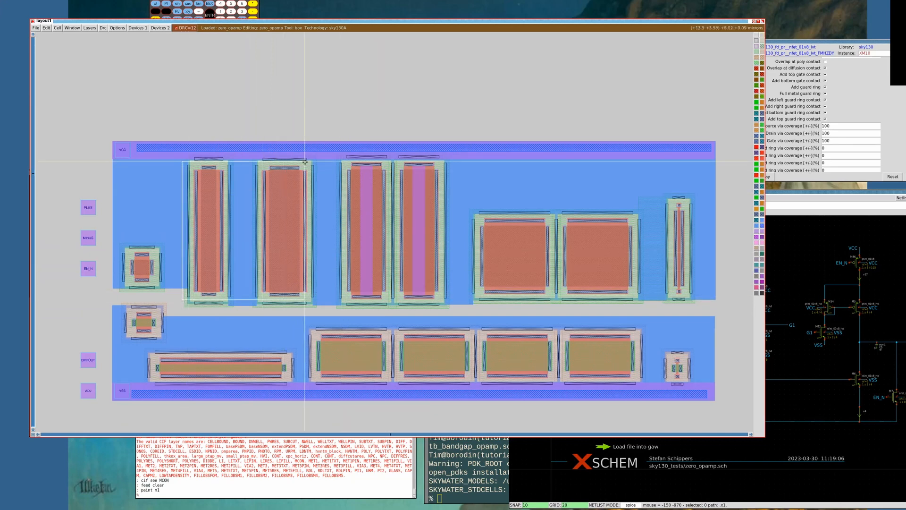
pyautogui.press('z')
pyautogui.press('v')
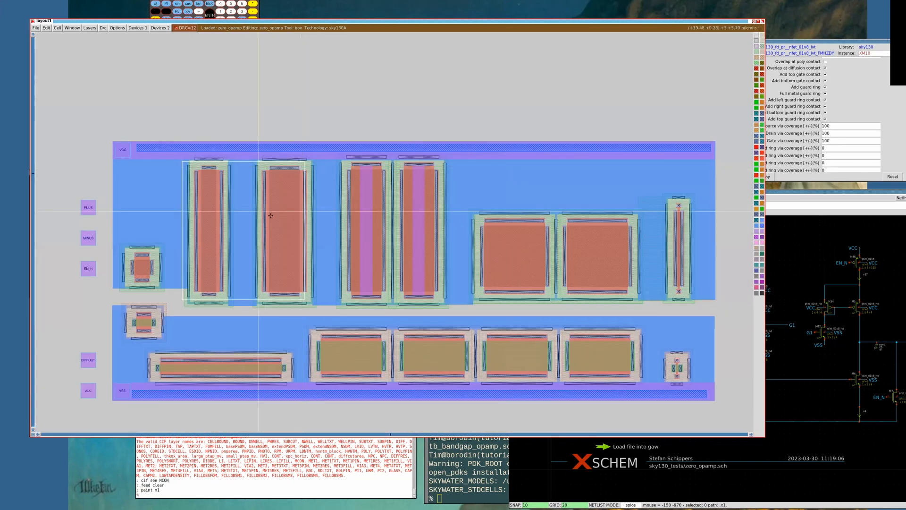
pyautogui.click(265, 248)
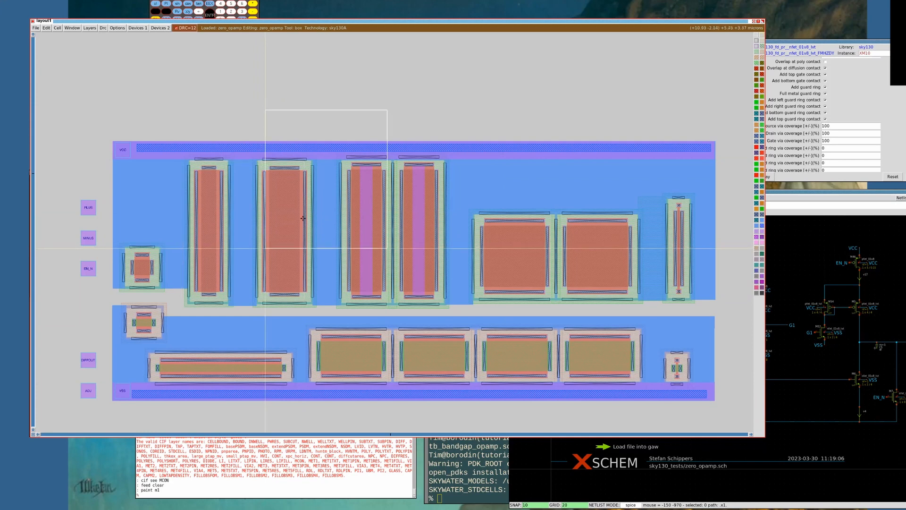
pyautogui.click(199, 244)
pyautogui.rightClick(237, 213)
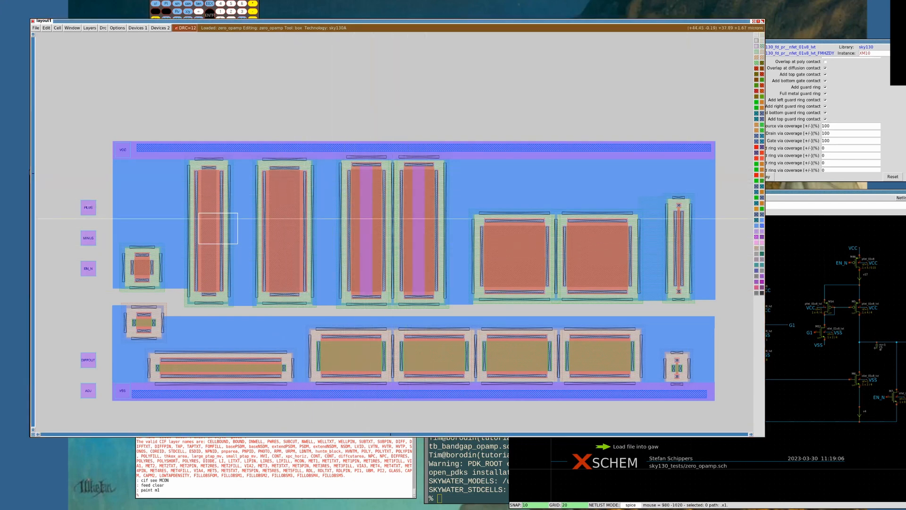
pyautogui.click(802, 218)
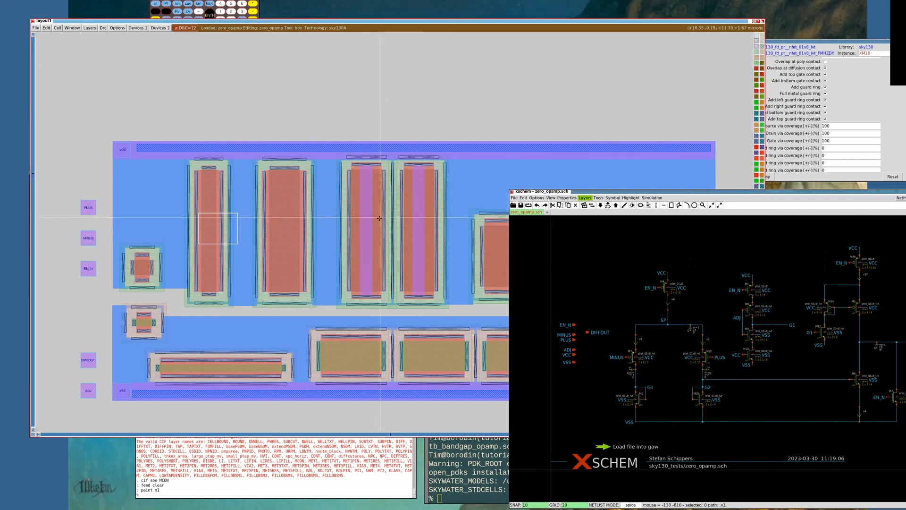
pyautogui.click(405, 23)
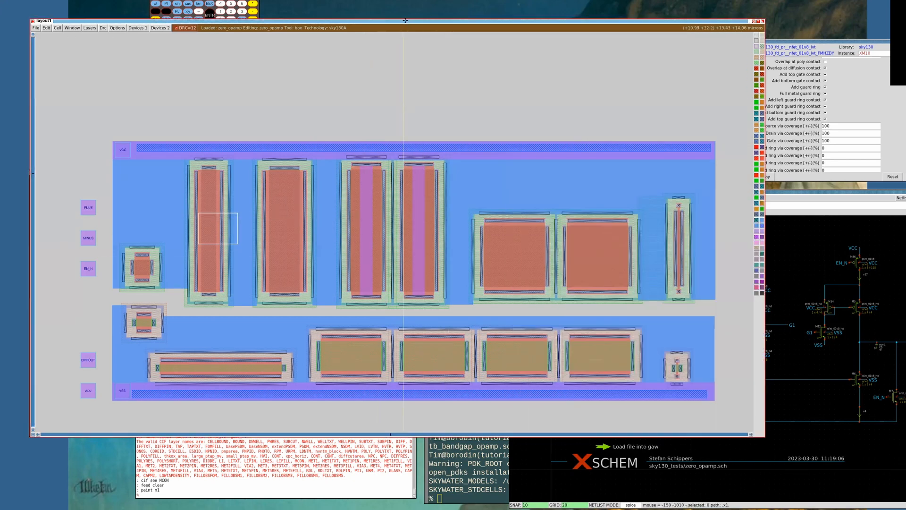
# Try to place a via1 over the top gate contact of the third tall upper transistor
pyautogui.click(355, 180)
pyautogui.rightClick(500, 124)
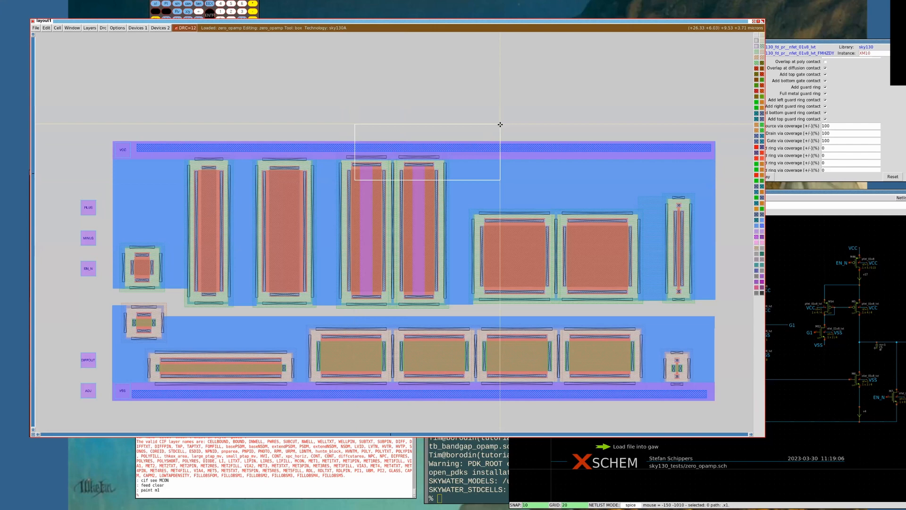
pyautogui.press('s')
pyautogui.click(336, 185)
pyautogui.rightClick(466, 134)
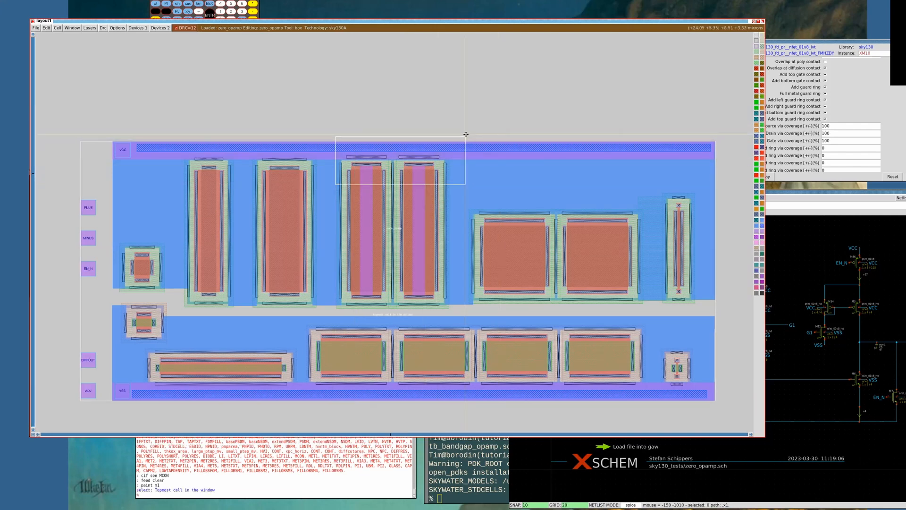
pyautogui.hotkey('ctrl', 'z')
pyautogui.hotkey('shift', 'z')
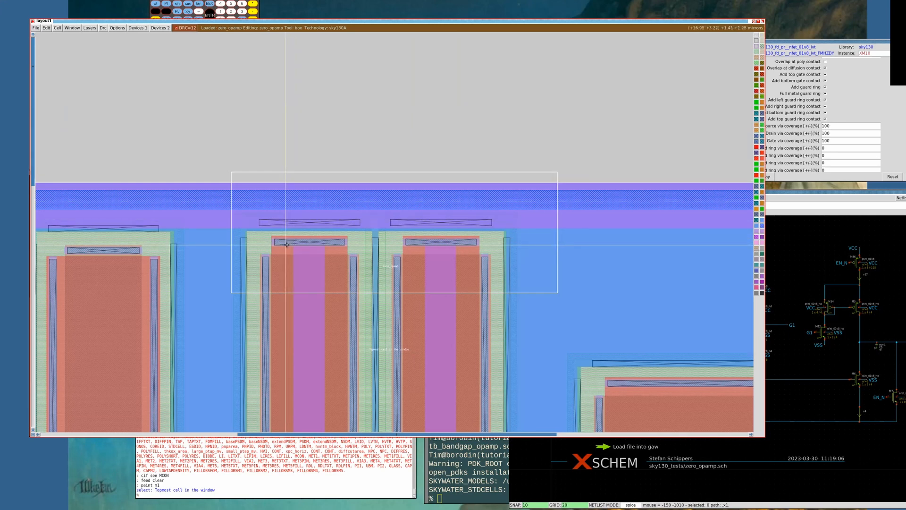
pyautogui.hotkey('shift', 'z')
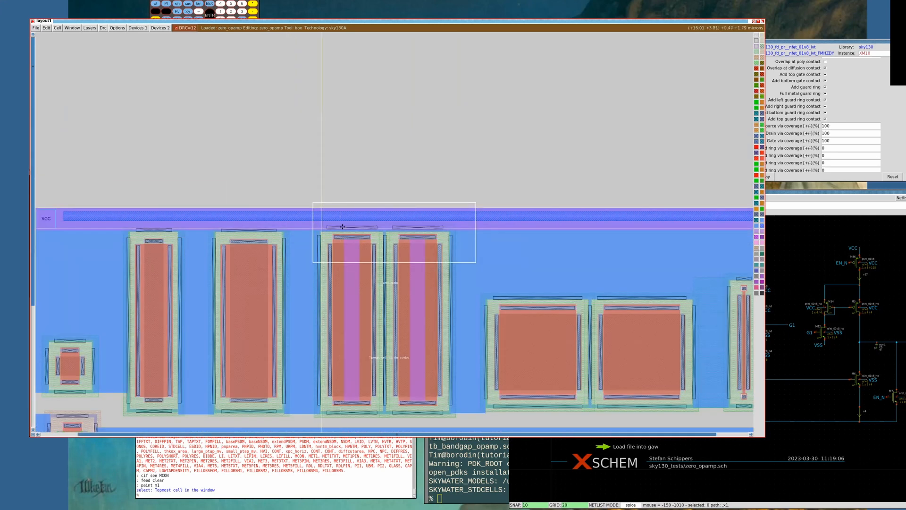
pyautogui.hotkey('shift', 'z')
pyautogui.press('z')
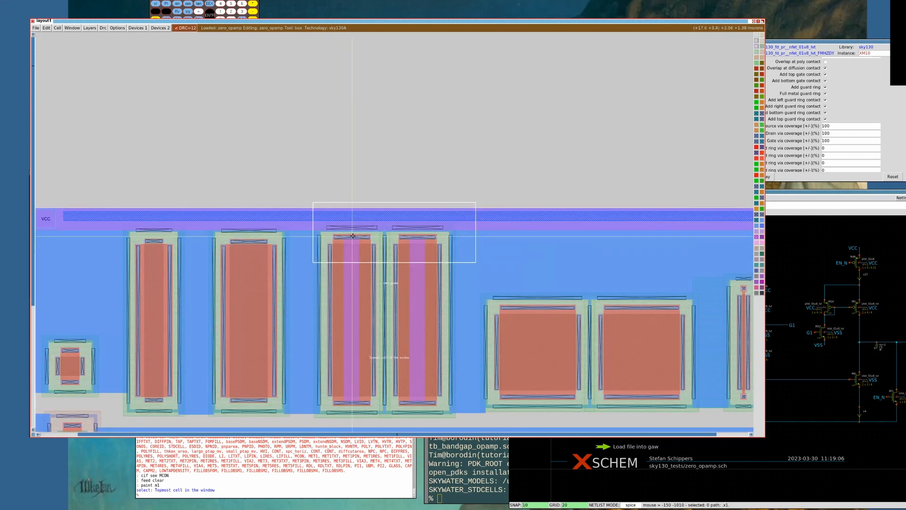
pyautogui.click(335, 239)
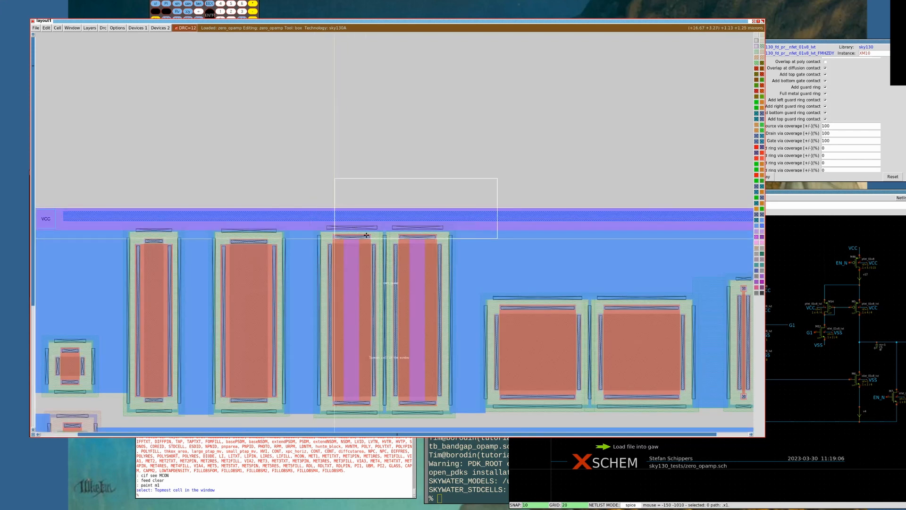
pyautogui.rightClick(370, 234)
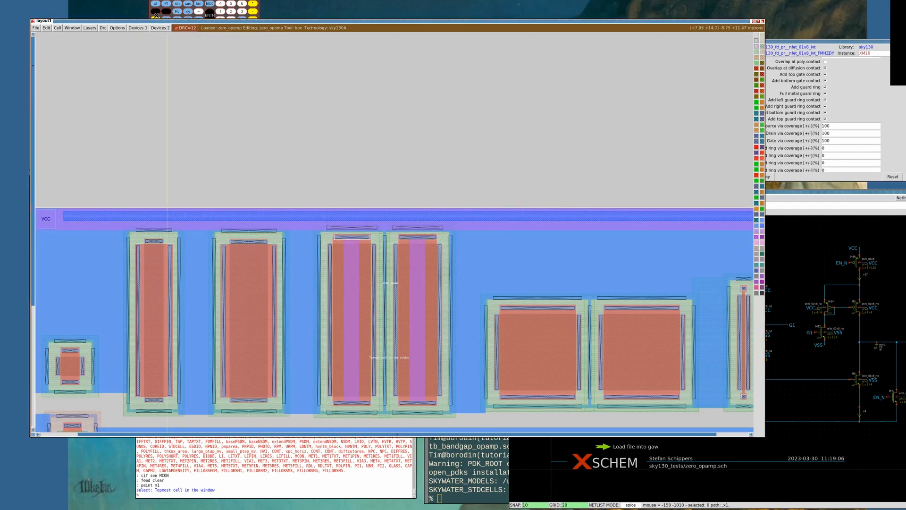
pyautogui.click(137, 28)
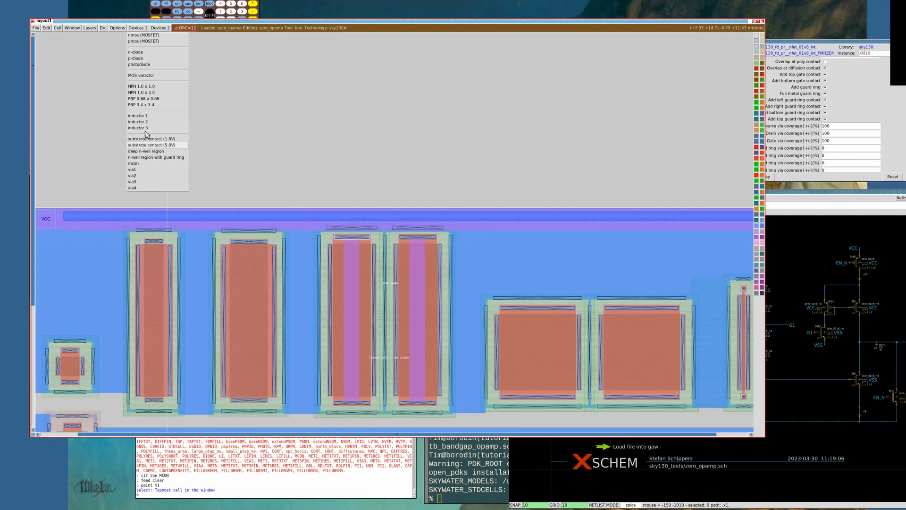
pyautogui.click(140, 171)
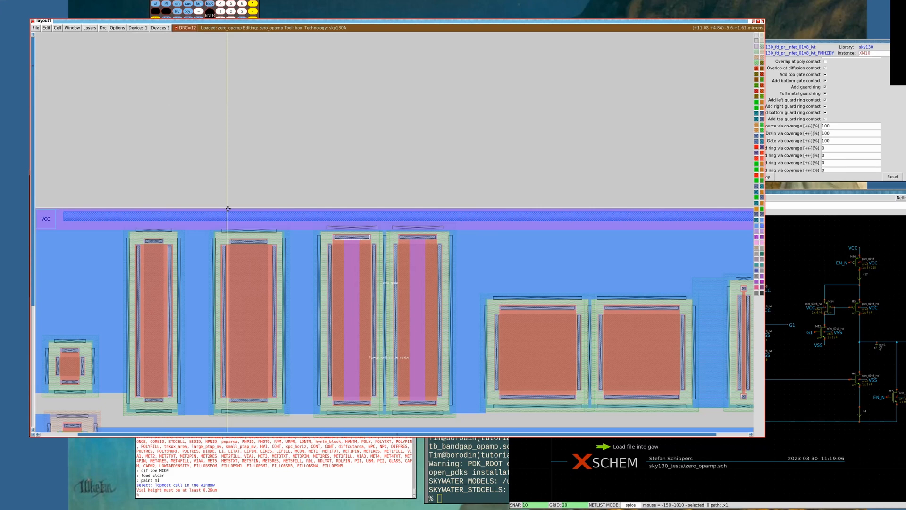
# Redraw the box over the third tall transistor's top gate contact, about 1.86 by 0.28 microns, and query its dimensions
pyautogui.press('z')
pyautogui.press('z')
pyautogui.press('z')
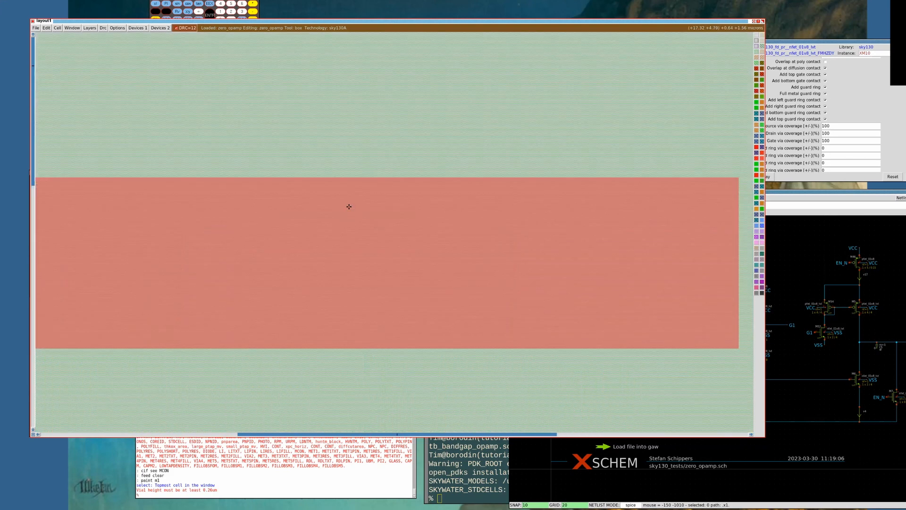
pyautogui.hotkey('shift', 'z')
pyautogui.hotkey('shift', 'z')
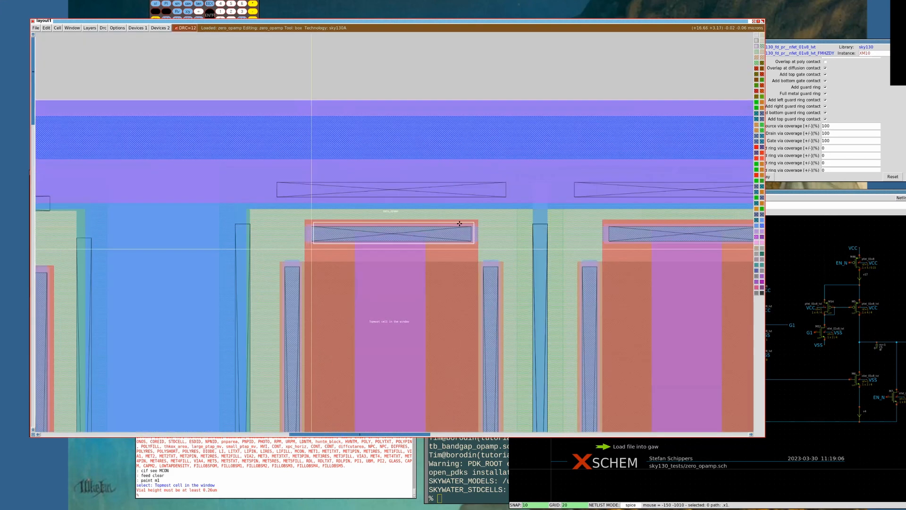
pyautogui.click(312, 249)
pyautogui.rightClick(473, 224)
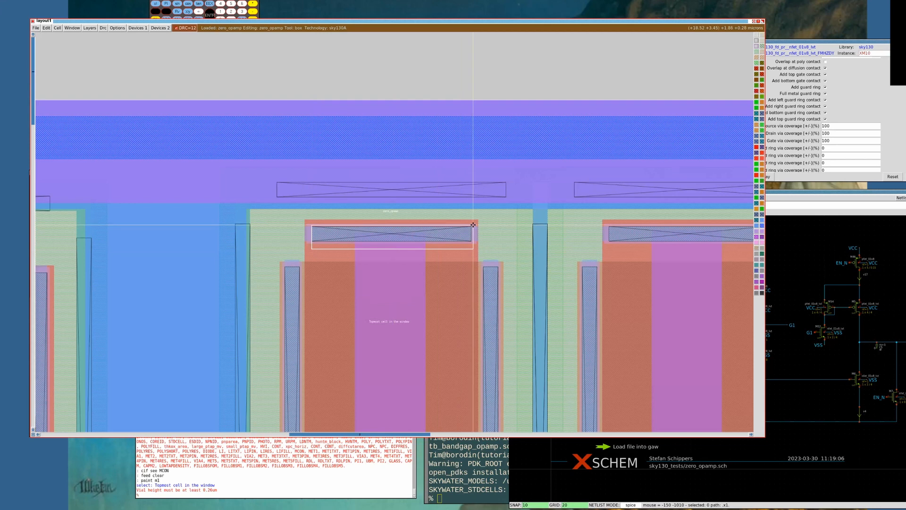
pyautogui.press('Return')
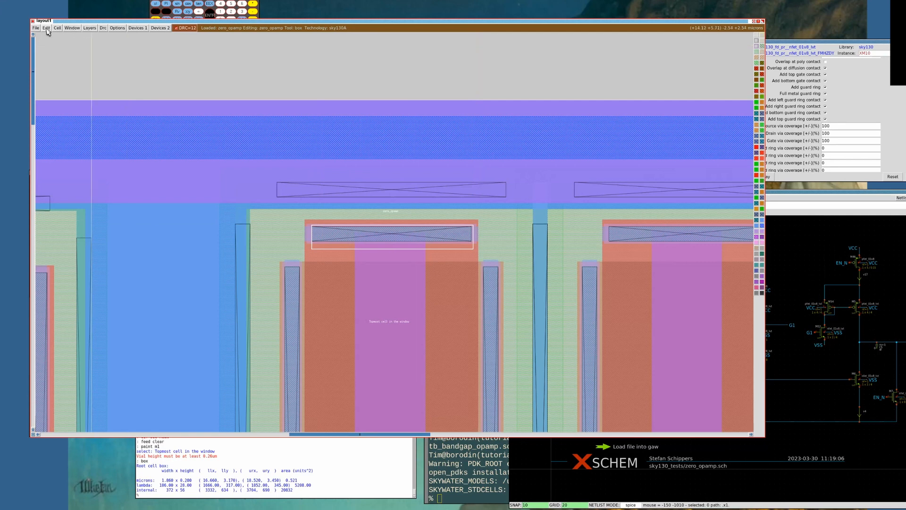
# Place a via1 over the top gate contact of the third tall upper transistor and another over the fourth's
pyautogui.click(142, 28)
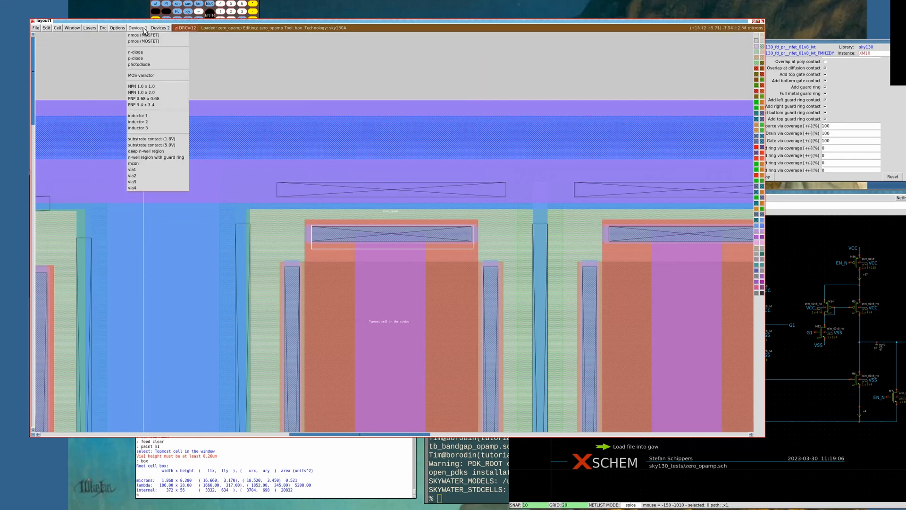
pyautogui.click(142, 170)
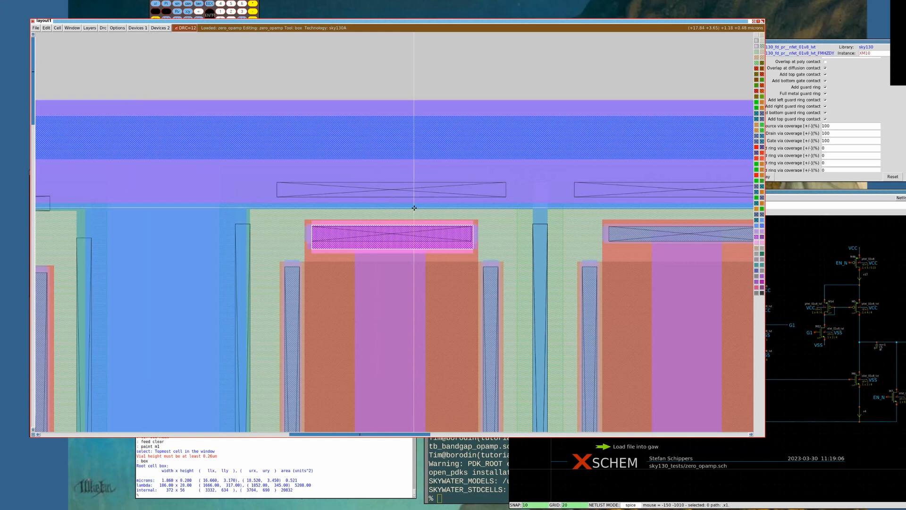
pyautogui.hotkey('shift', 'z')
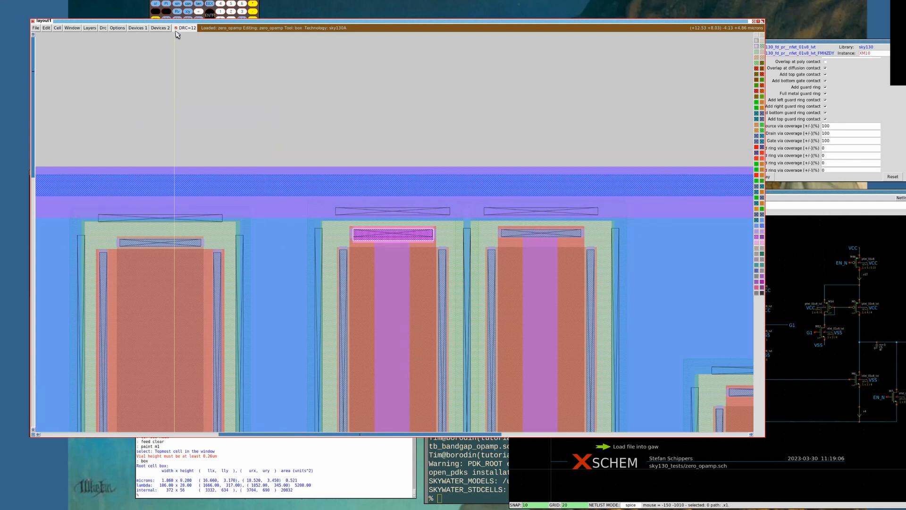
pyautogui.press('z')
pyautogui.press('z')
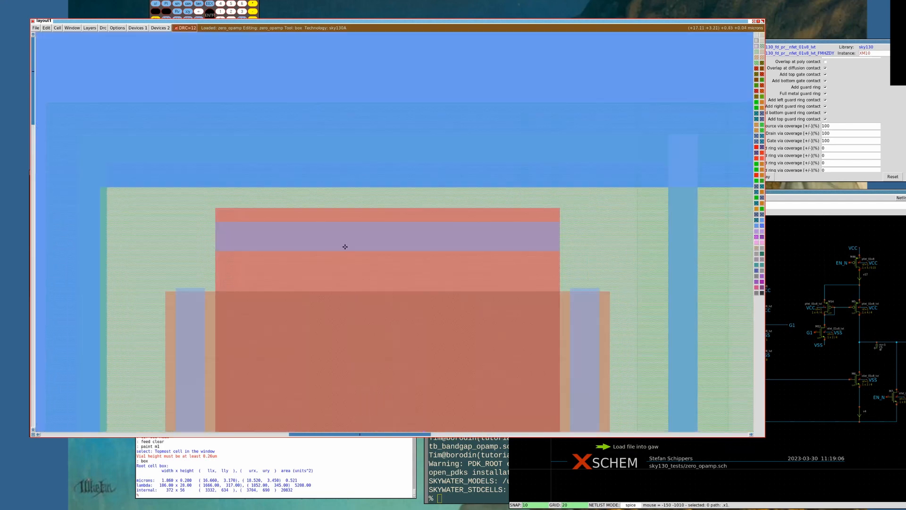
pyautogui.hotkey('shift', 'z')
pyautogui.hotkey('shift', 'z')
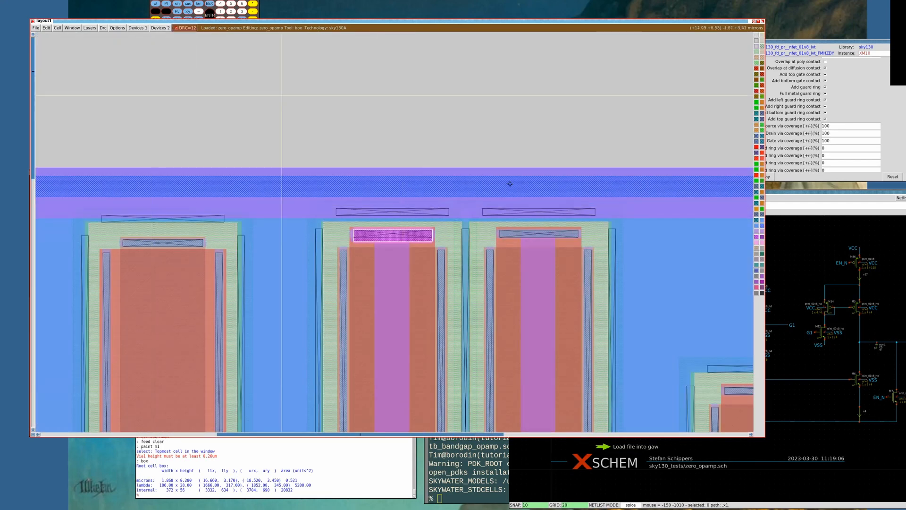
pyautogui.click(499, 241)
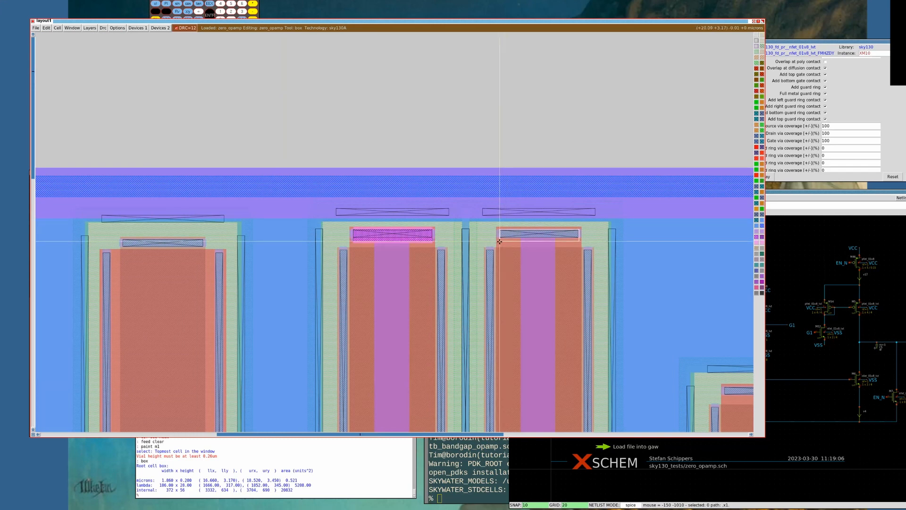
pyautogui.click(137, 28)
pyautogui.click(147, 171)
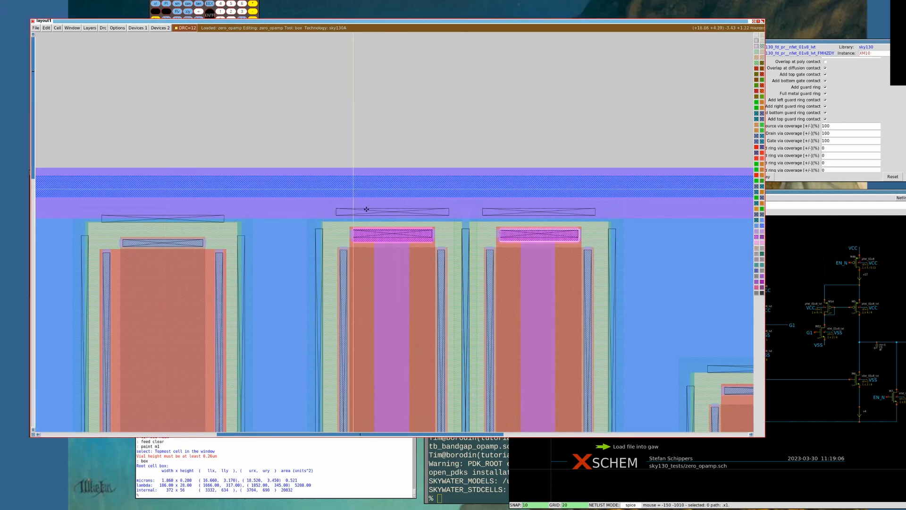
# Paint m2 strips from the via1 contacts of the third and fourth tall upper transistors up across the VCC rail
pyautogui.click(368, 232)
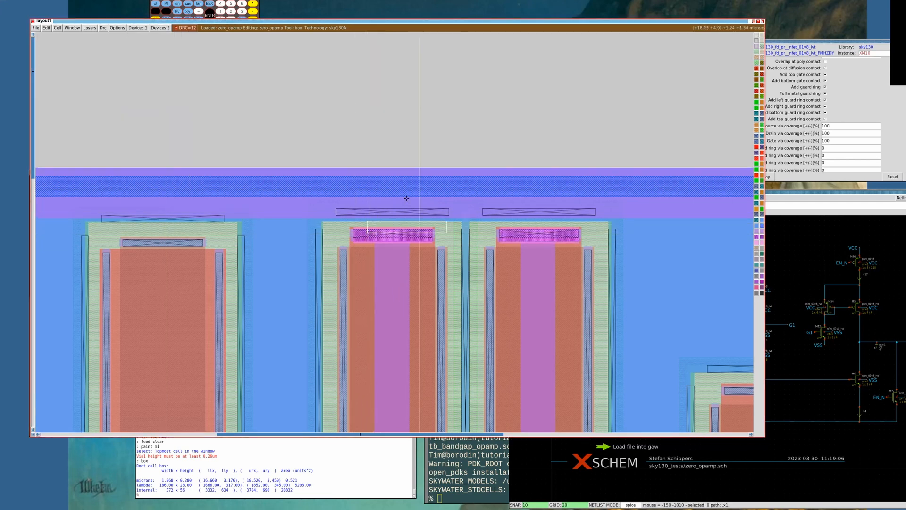
pyautogui.rightClick(424, 125)
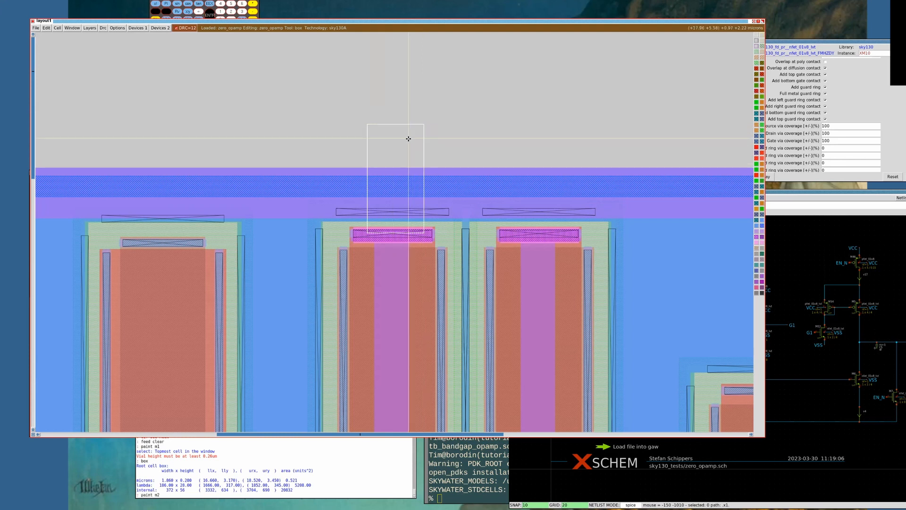
pyautogui.press('Return')
pyautogui.click(511, 234)
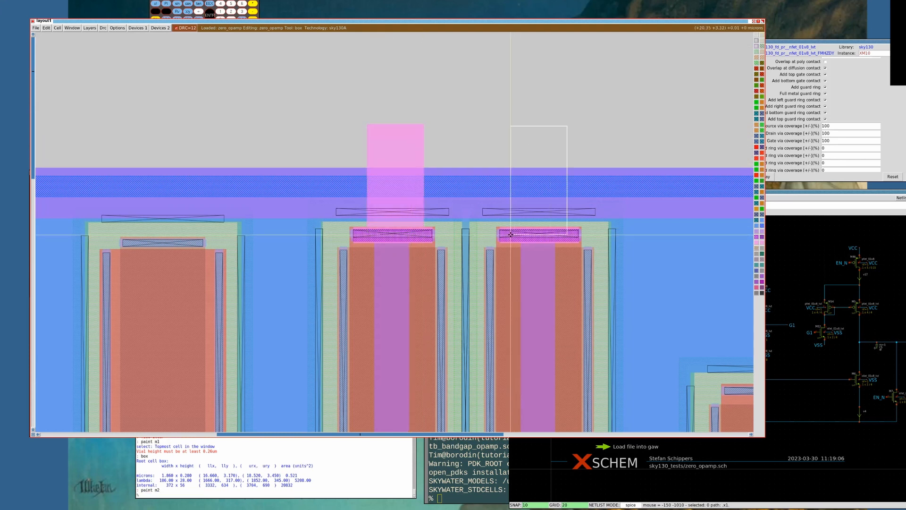
pyautogui.middleClick(511, 235)
# Check the zero_opamp schematic in xschem and move the MINUS and PLUS pins onto the third and fourth upper transistors' m2 strips, respectively
pyautogui.hotkey('shift', 'z')
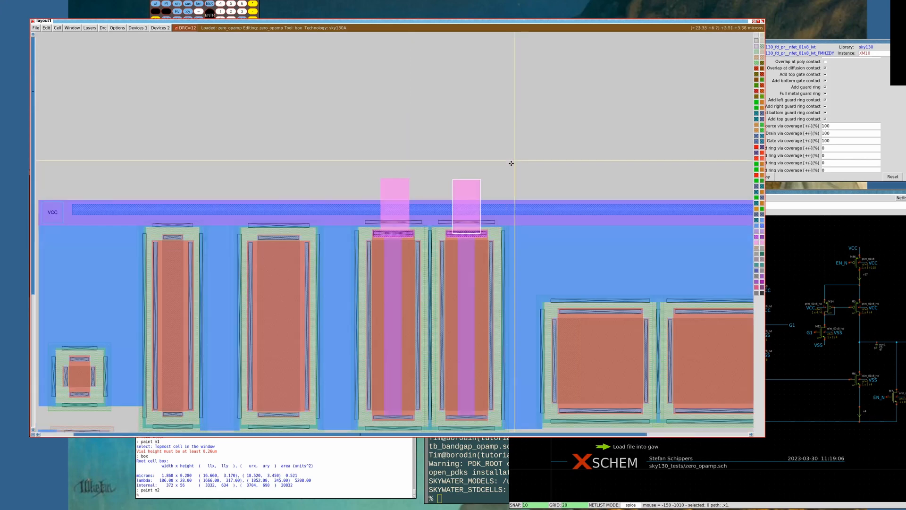
pyautogui.hotkey('shift', 'z')
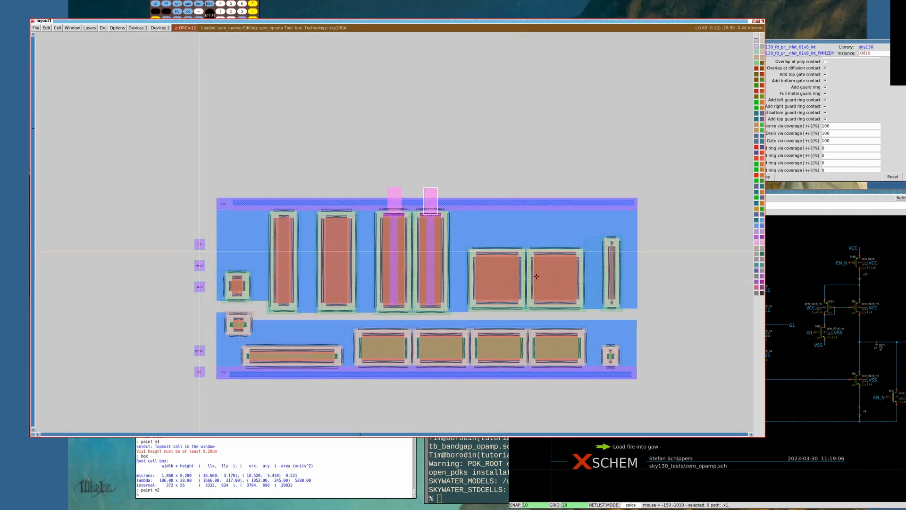
pyautogui.click(825, 191)
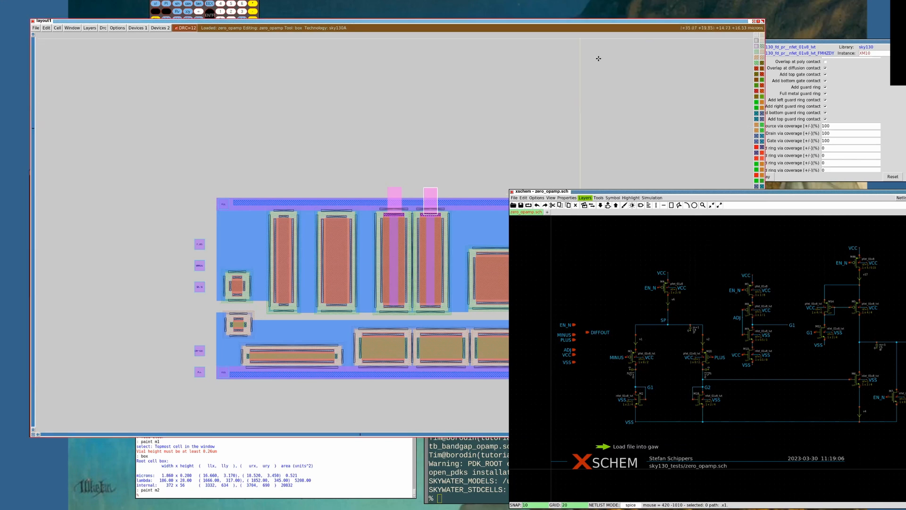
pyautogui.click(558, 22)
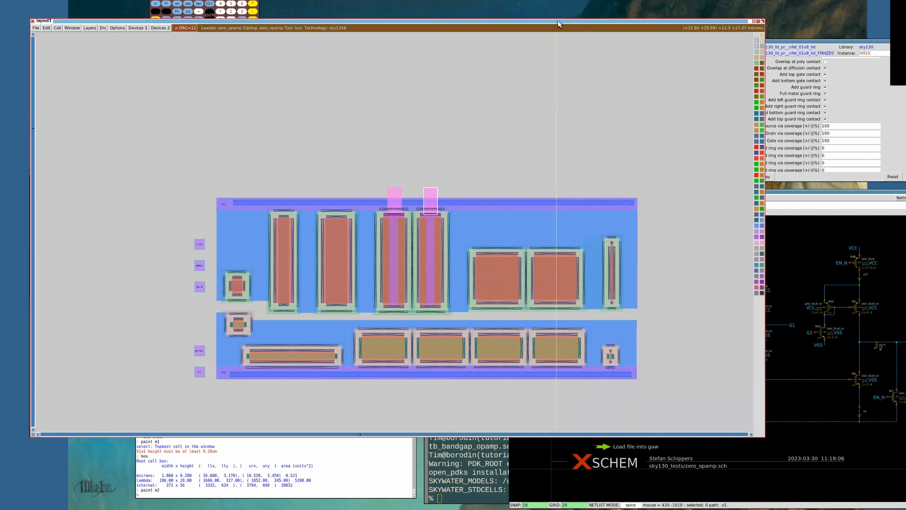
pyautogui.press('z')
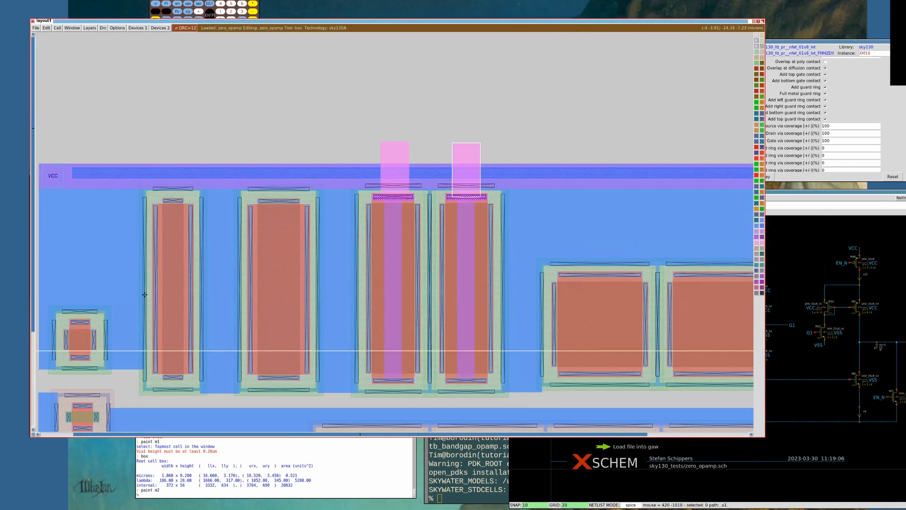
pyautogui.press('Left')
pyautogui.press('Left')
pyautogui.press('Left')
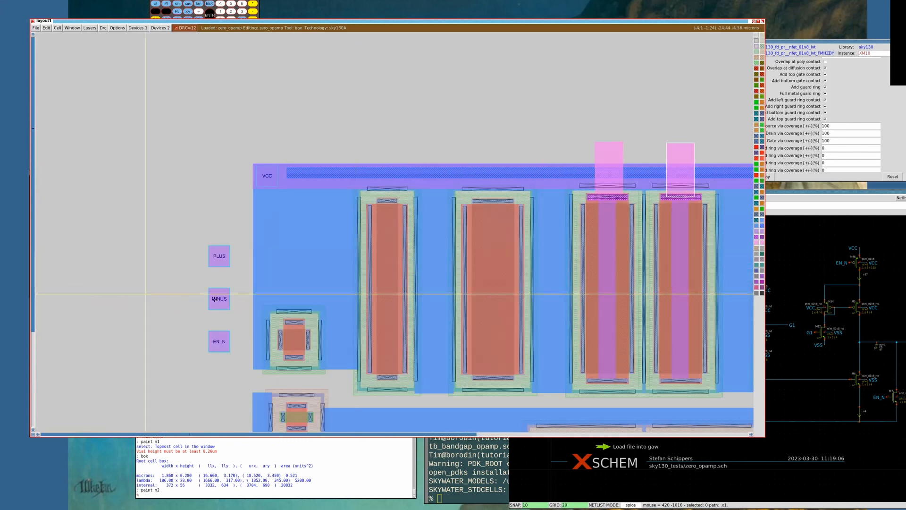
pyautogui.press('s')
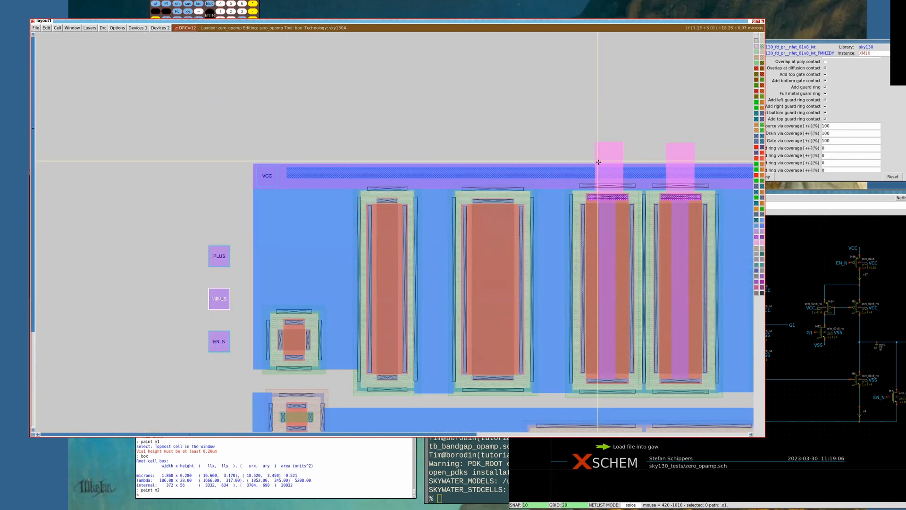
pyautogui.press('m')
pyautogui.press('s')
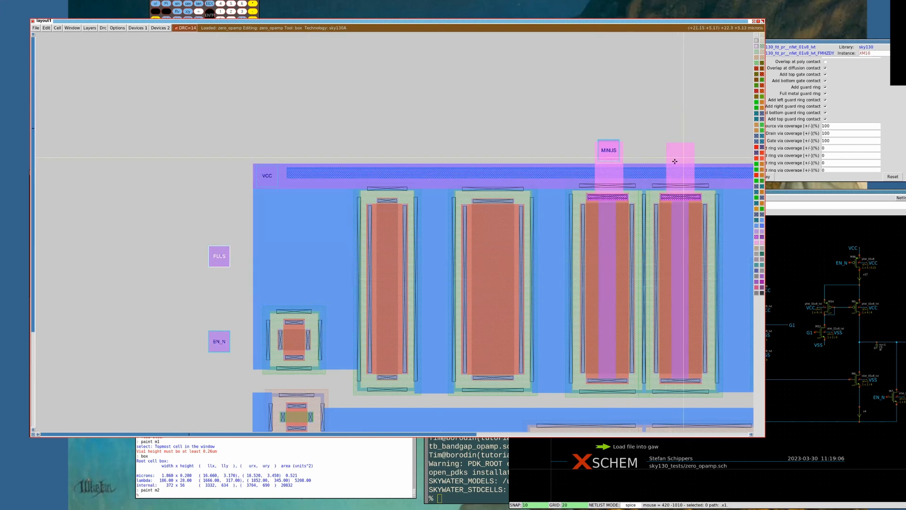
pyautogui.press('m')
# Paint m2 over the full areas of the MINUS and PLUS pins above the VCC rail
pyautogui.click(482, 223)
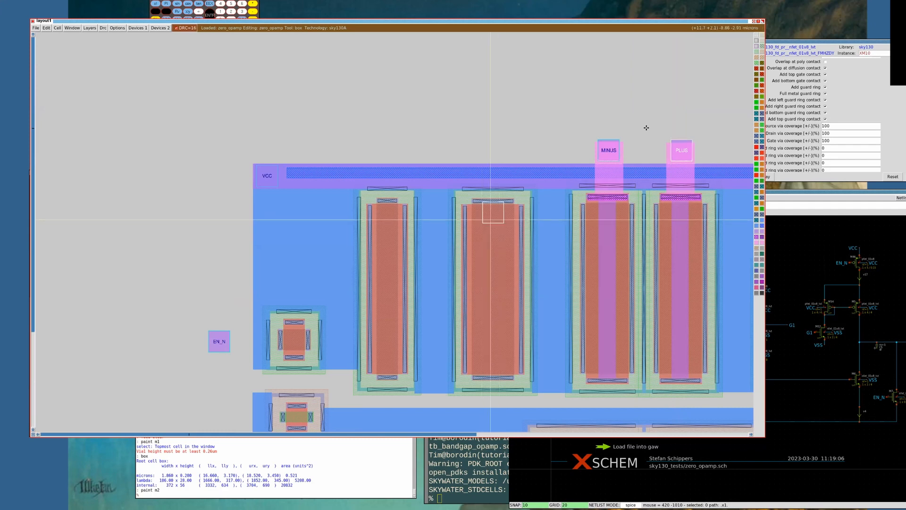
pyautogui.rightClick(703, 112)
pyautogui.press('z')
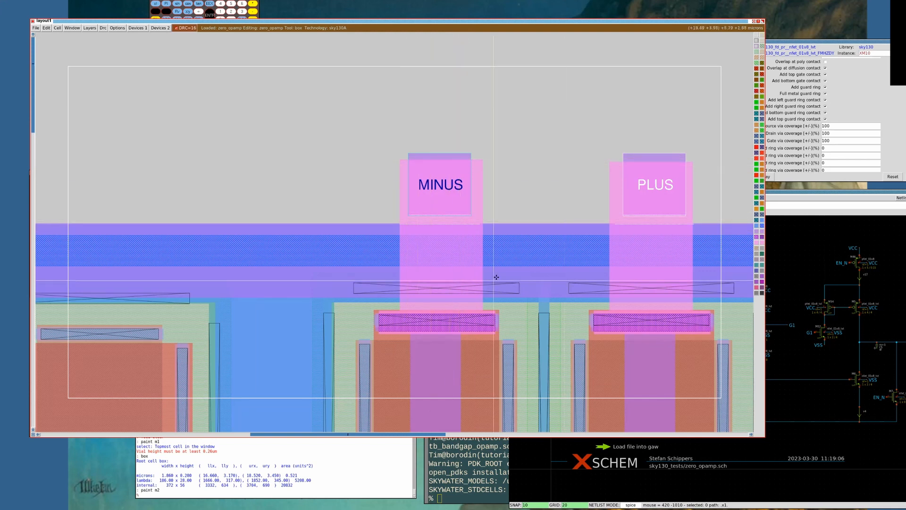
pyautogui.press('z')
pyautogui.hotkey('shift', 'z')
pyautogui.hotkey('shift', 'z')
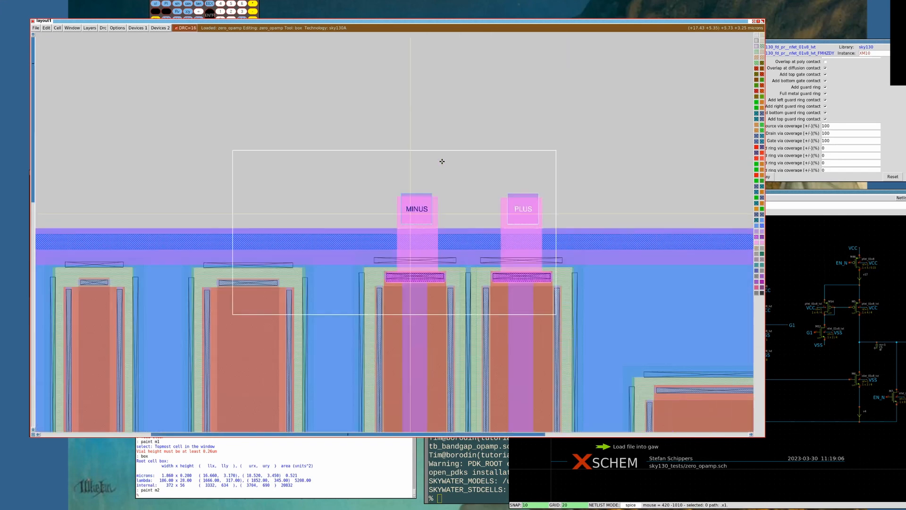
pyautogui.press('z')
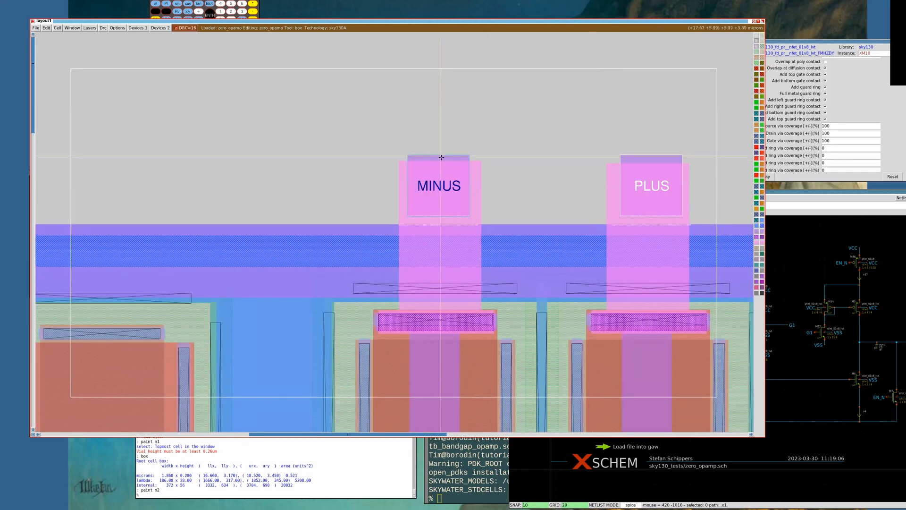
pyautogui.press('s')
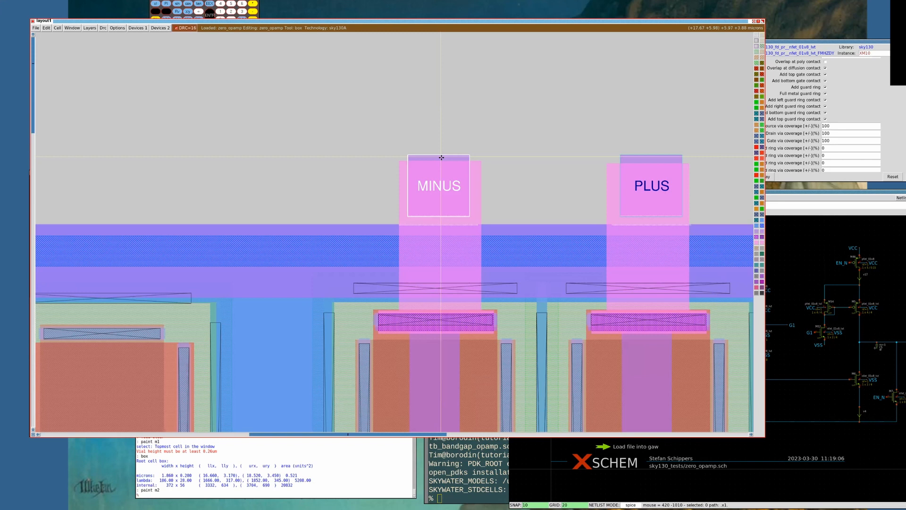
pyautogui.middleClick(408, 169)
pyautogui.press('s')
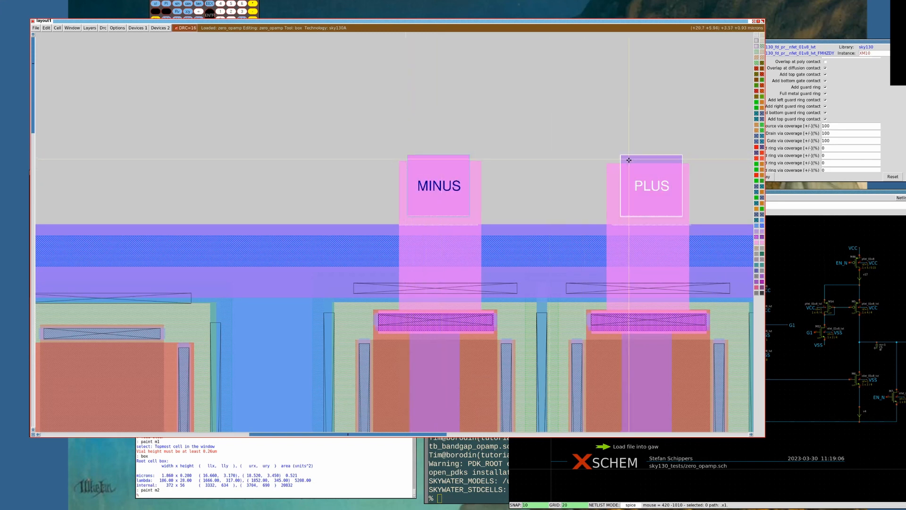
pyautogui.middleClick(616, 171)
# Set the layer of the MINUS and PLUS labels to m2 and trace the connectivity of the MINUS pin
pyautogui.press('s')
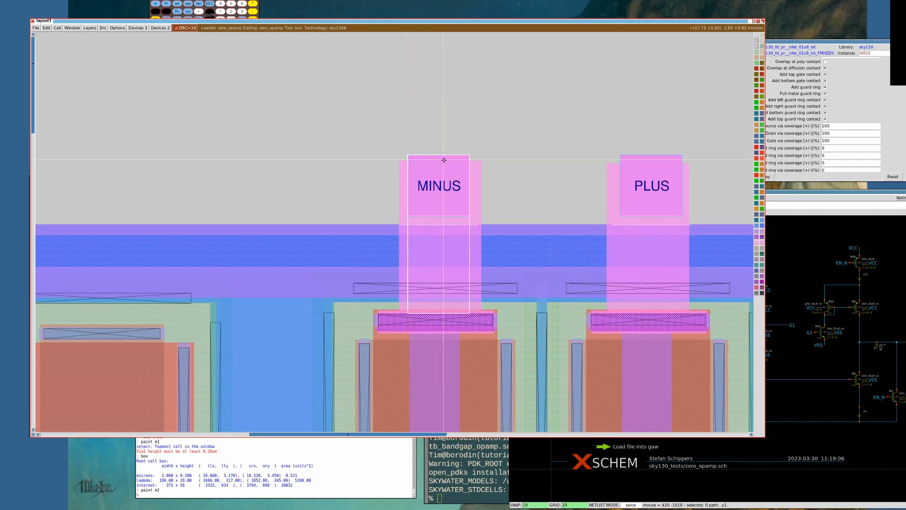
pyautogui.press('s')
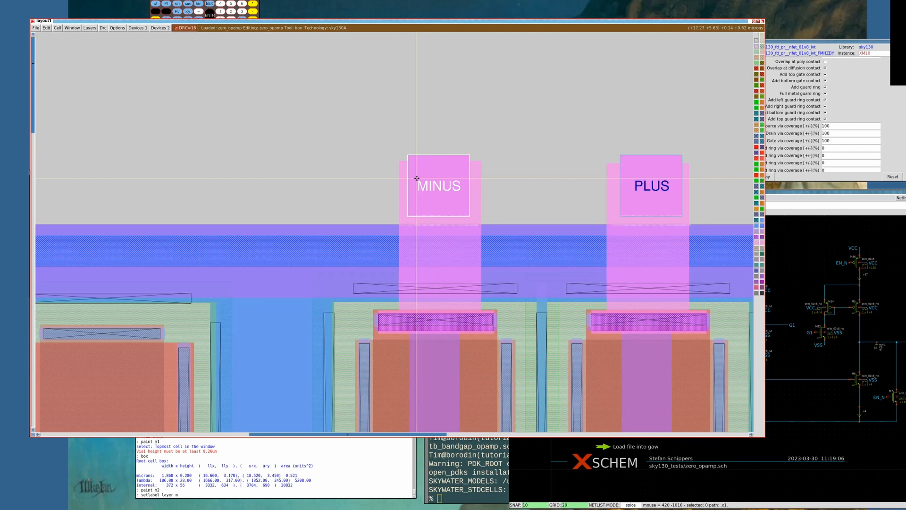
pyautogui.press('Return')
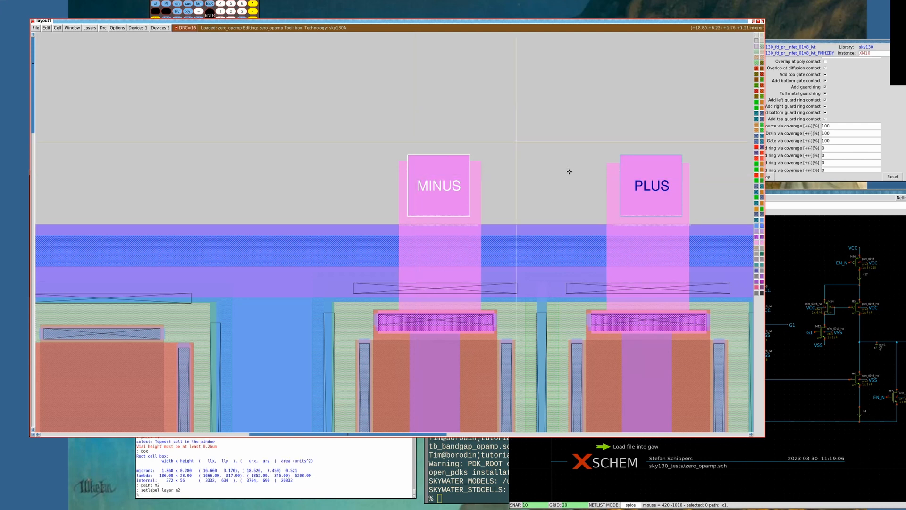
pyautogui.press('s')
pyautogui.press('s')
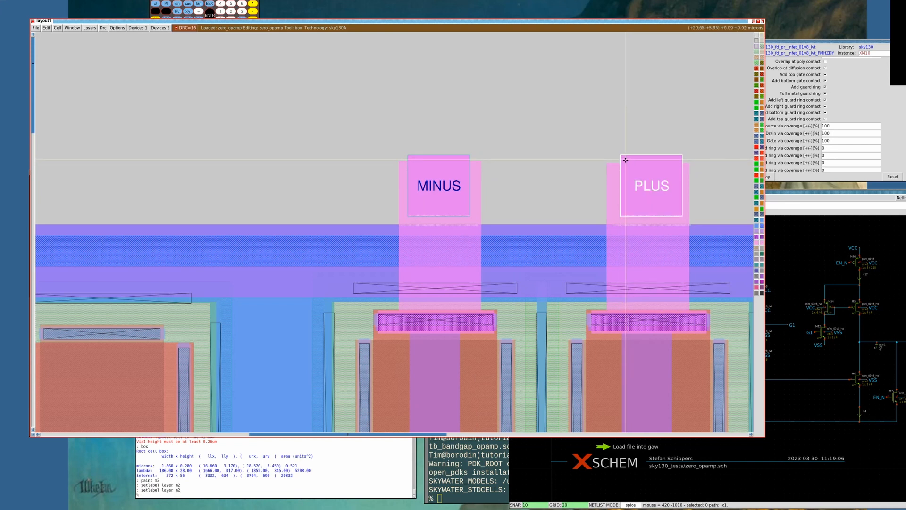
pyautogui.press('s')
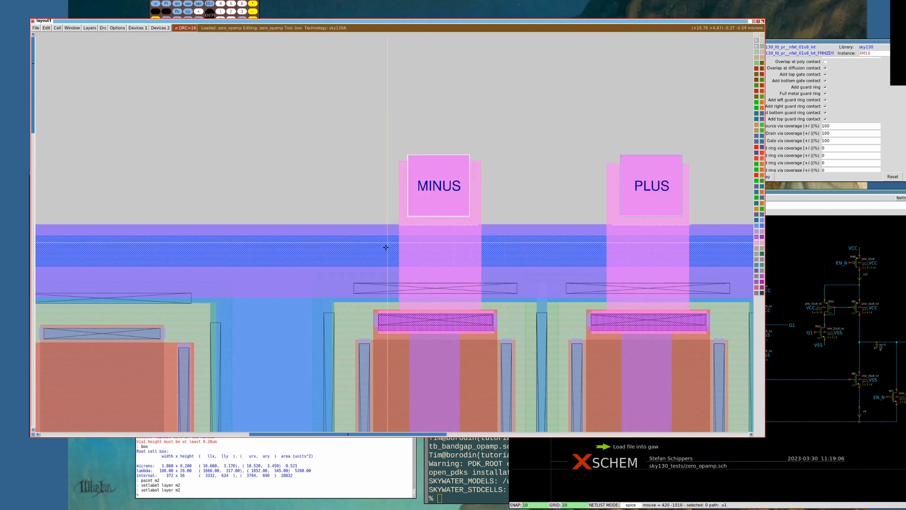
pyautogui.press('s')
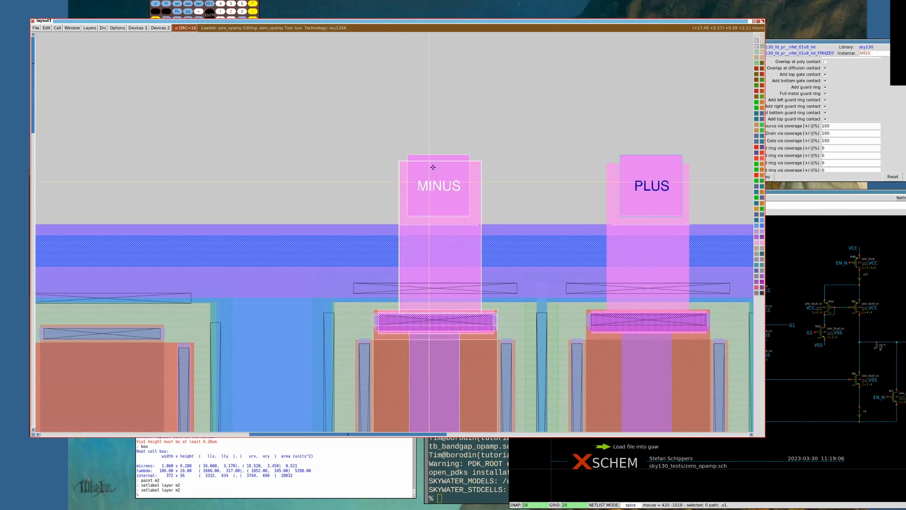
# Erase m1 from the area enclosing both the MINUS and PLUS pins above the VCC rail
pyautogui.click(396, 218)
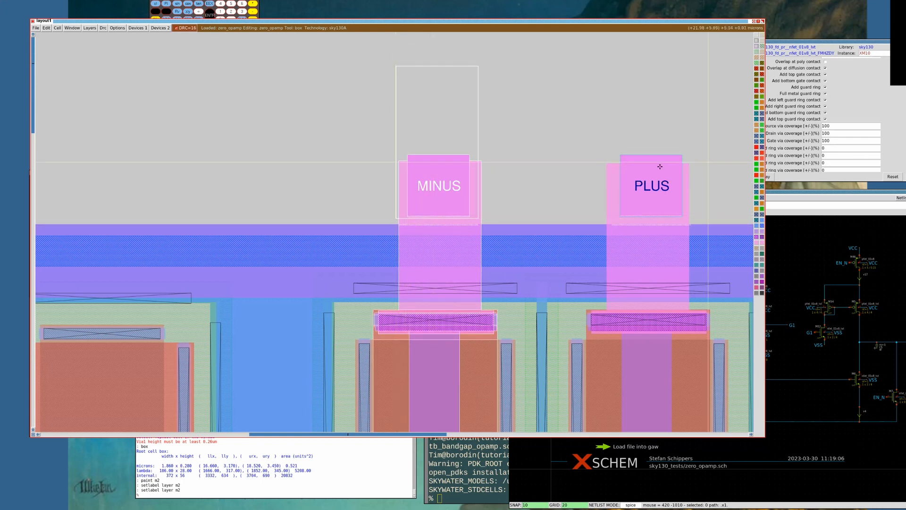
pyautogui.rightClick(691, 144)
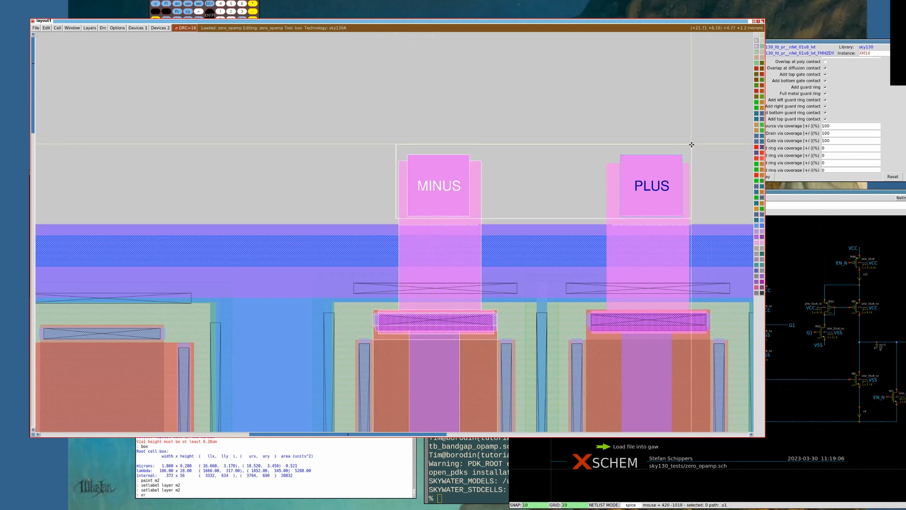
pyautogui.press('Return')
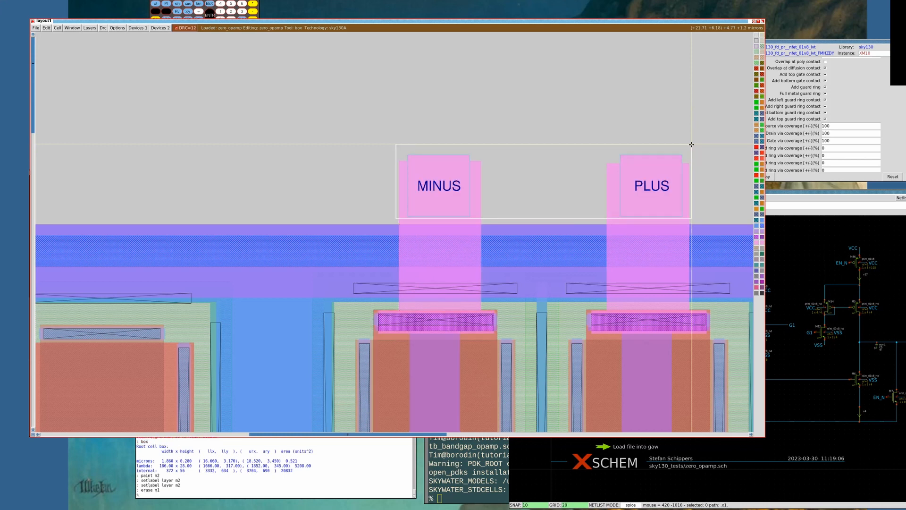
# Fill m2 northward to level the tops of the MINUS and PLUS strips, and trace the connectivity of both strips
pyautogui.click(395, 175)
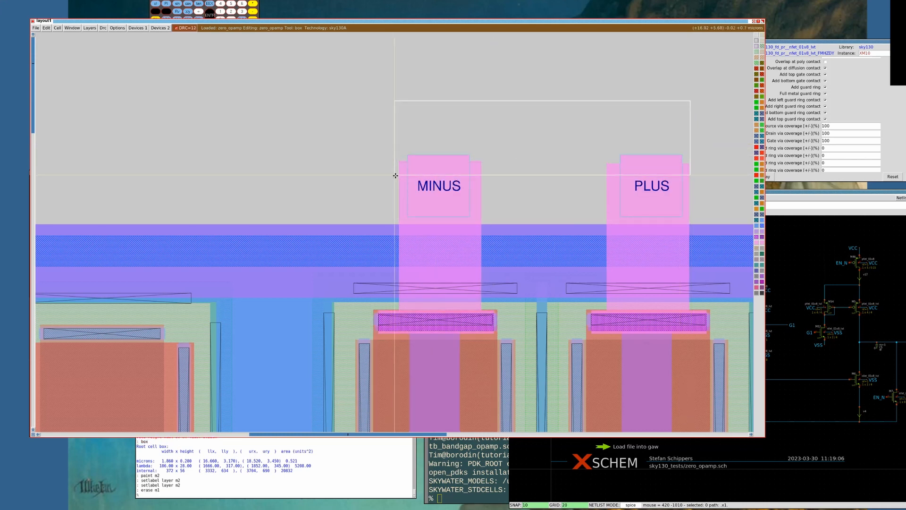
pyautogui.rightClick(695, 147)
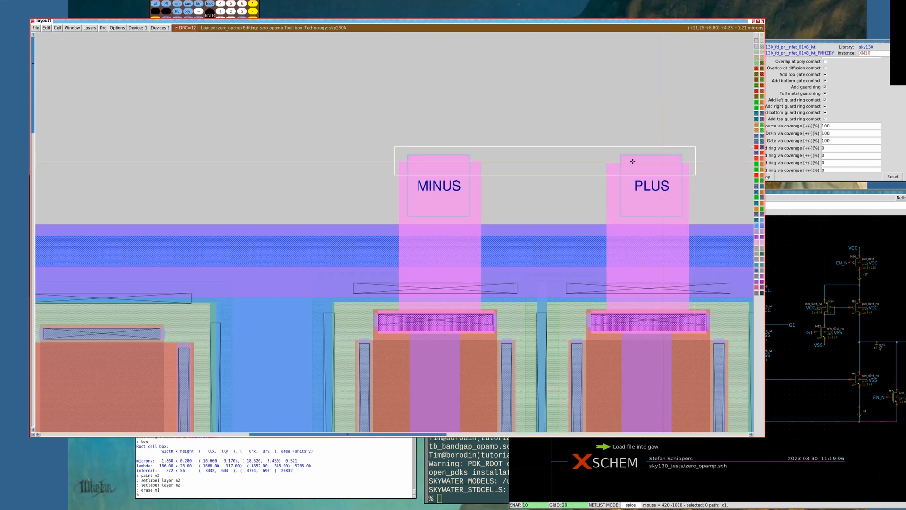
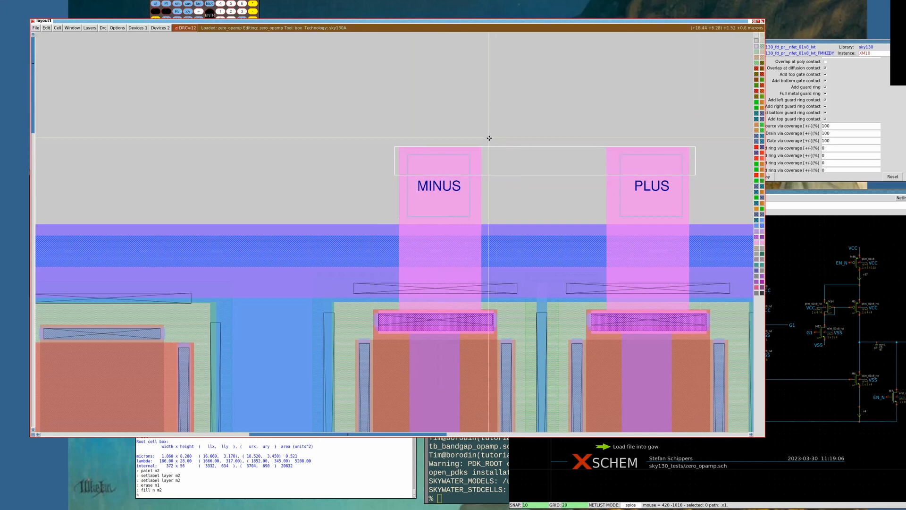
pyautogui.hotkey('shift', 'z')
pyautogui.press('s')
pyautogui.press('s')
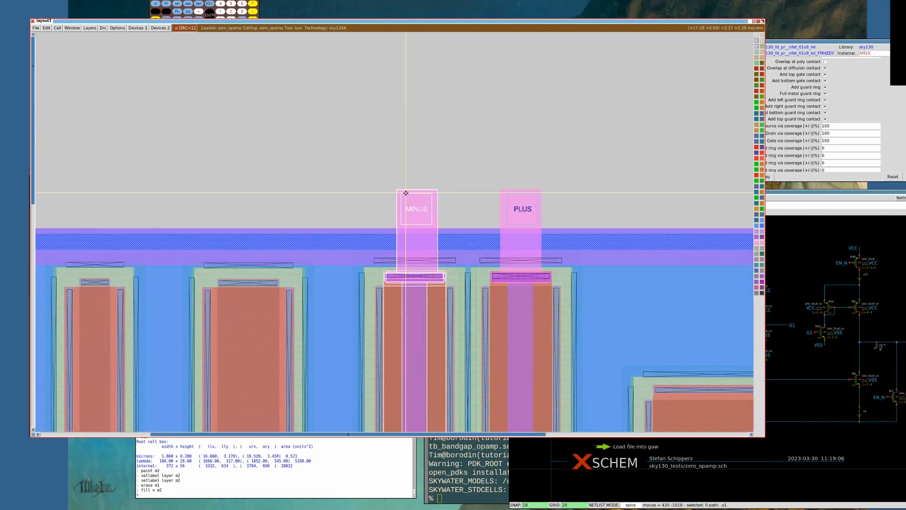
pyautogui.hotkey('shift', 'z')
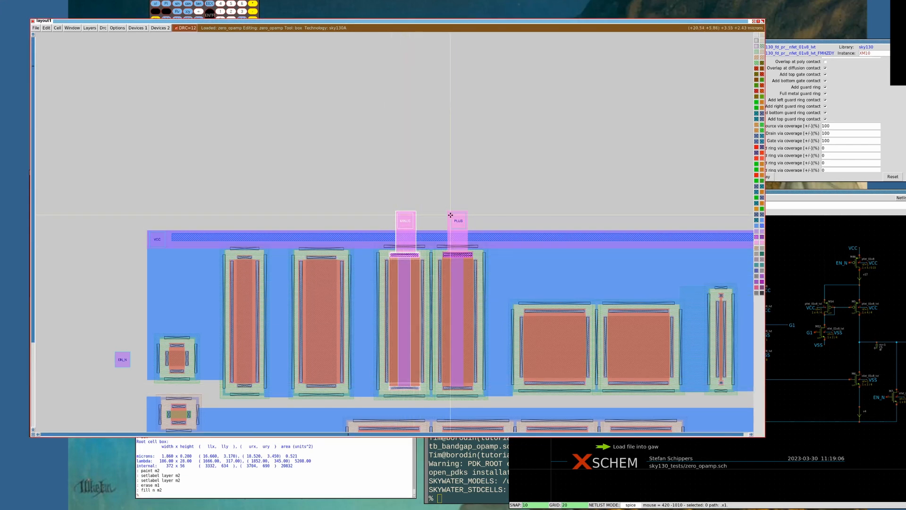
pyautogui.press('s')
pyautogui.press('s')
pyautogui.press('s')
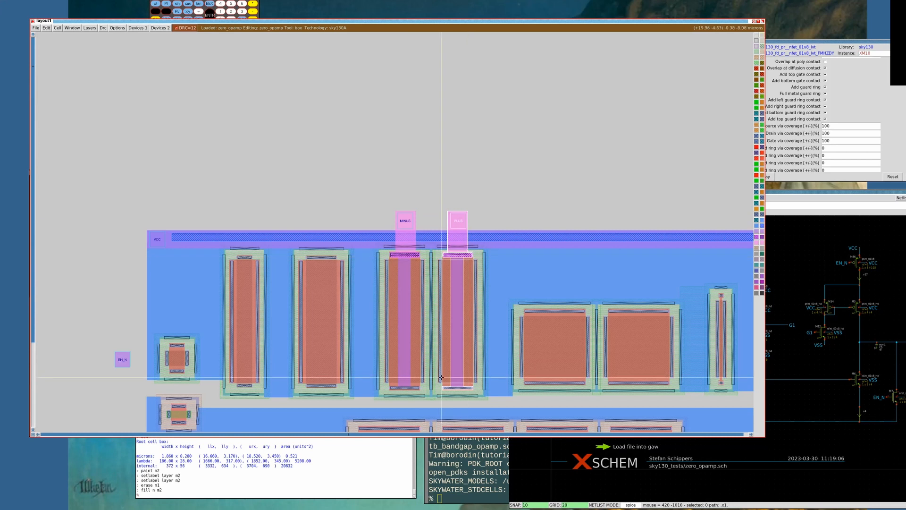
# Compare the zero_opamp schematic in xschem with the layout and identify the second upper transistor by selecting its cell
pyautogui.click(826, 293)
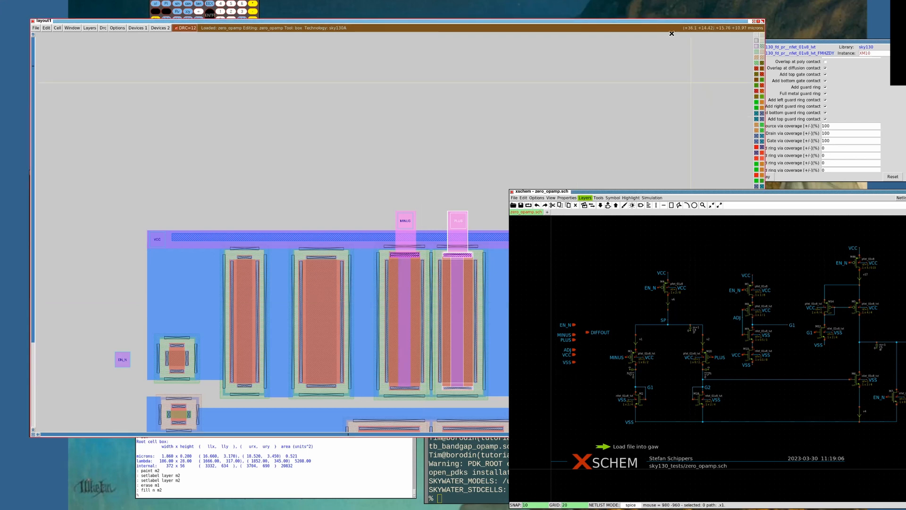
pyautogui.press('v')
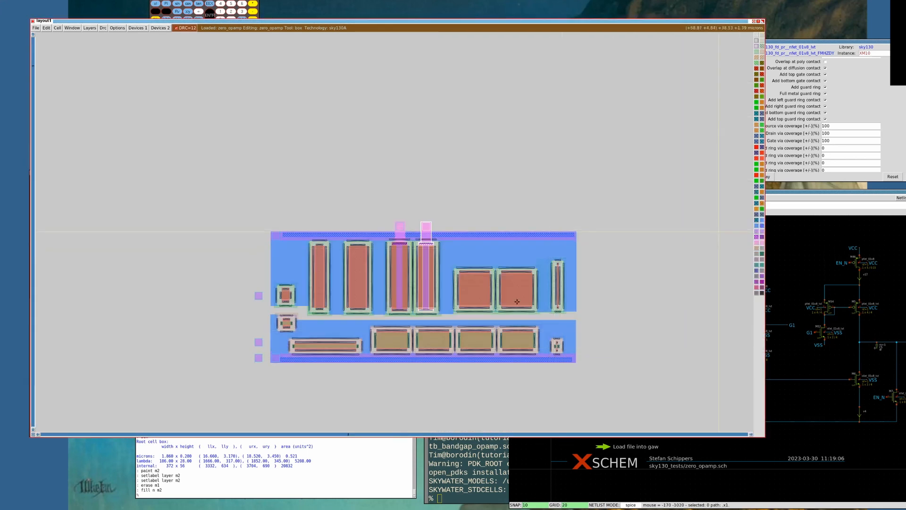
pyautogui.click(783, 207)
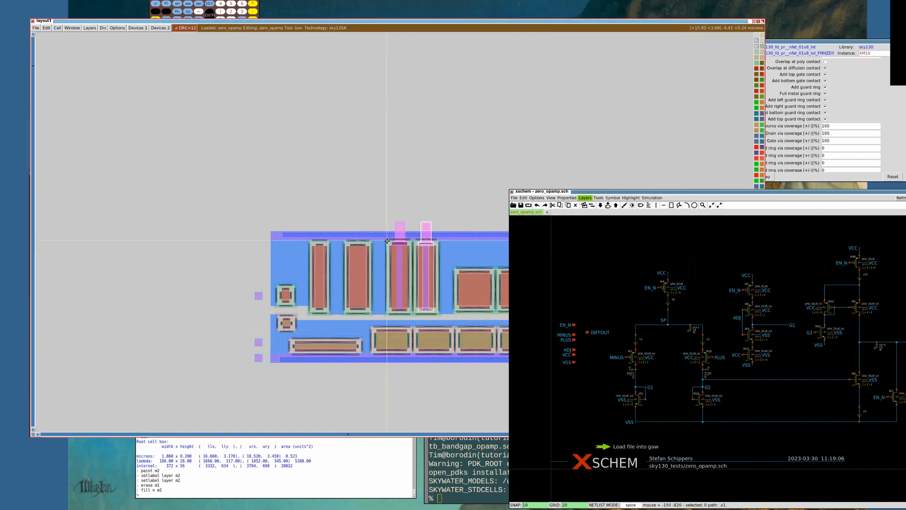
pyautogui.hotkey('shift', 'z')
pyautogui.press('i')
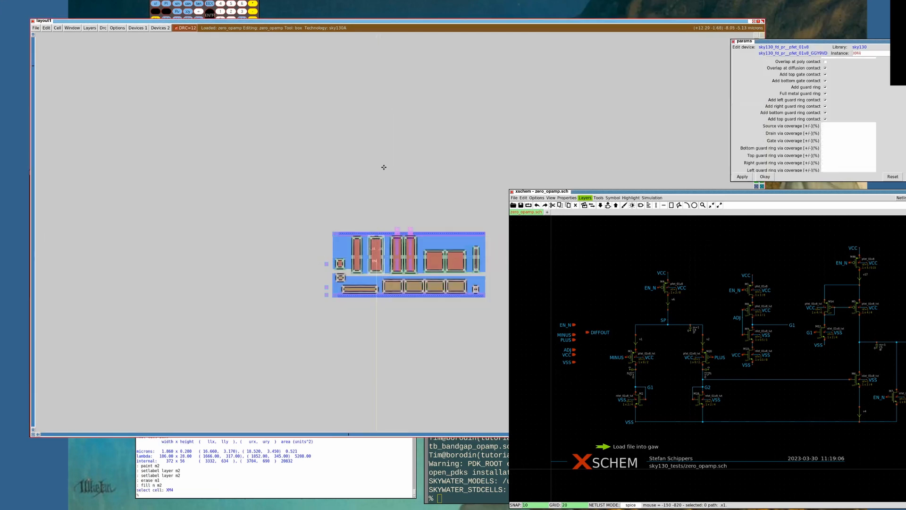
pyautogui.press('z')
pyautogui.press('z')
pyautogui.press('z')
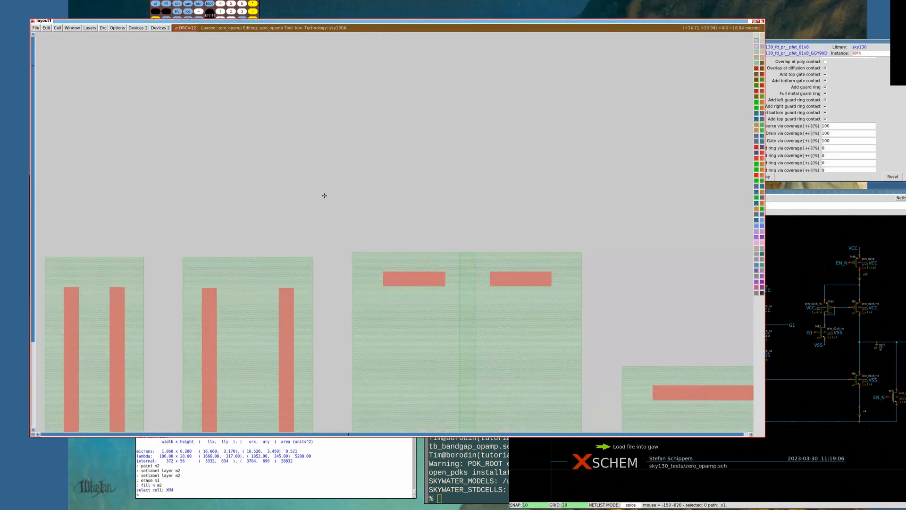
pyautogui.hotkey('shift', 'z')
pyautogui.scroll(-1, 323, 199)
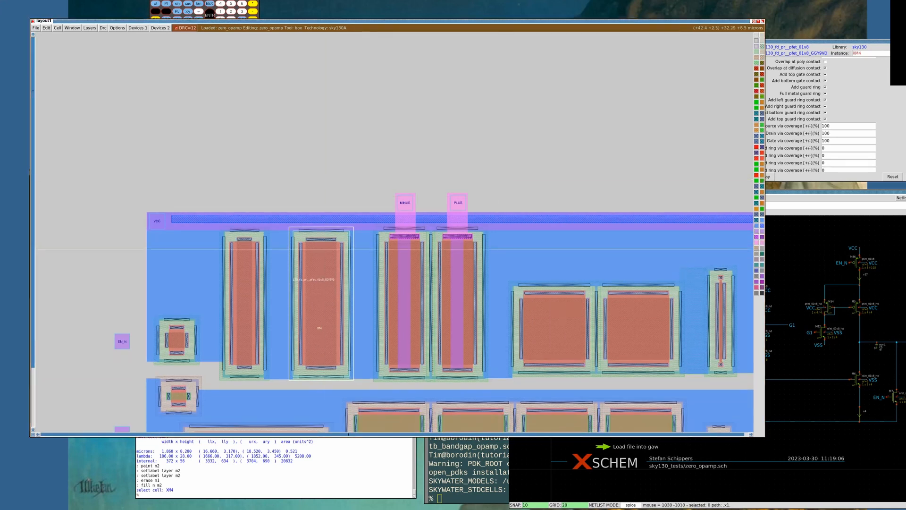
pyautogui.moveTo(668, 285)
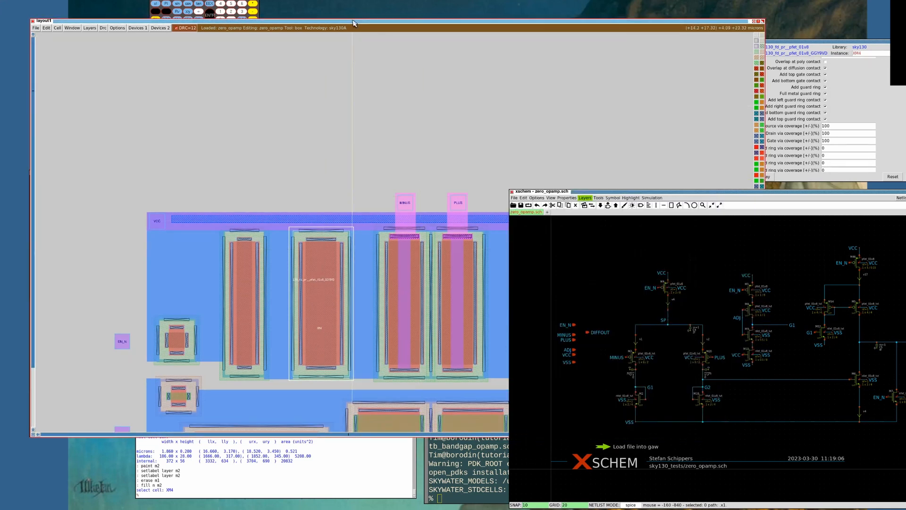
# Paint m1 from the second upper transistor's upper contact to the VCC rail, matching the contact's width
pyautogui.click(265, 259)
pyautogui.rightClick(405, 202)
pyautogui.press('z')
pyautogui.press('z')
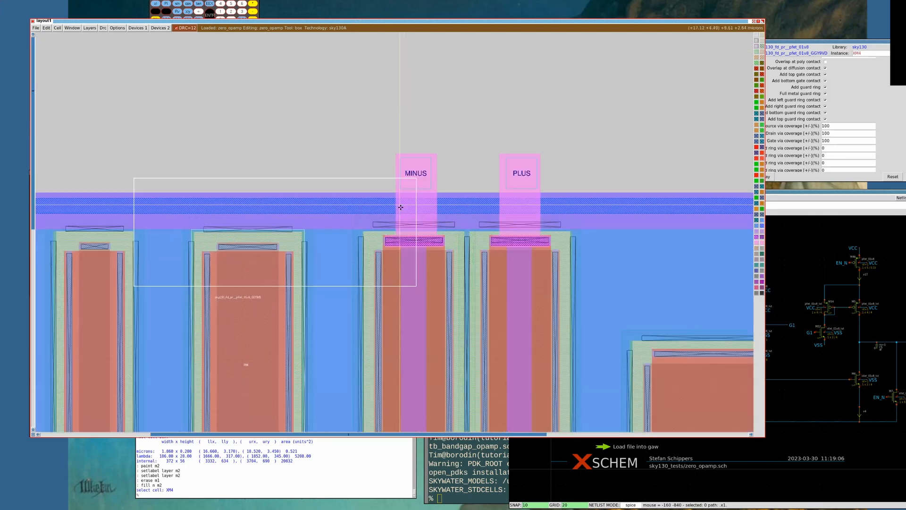
pyautogui.hotkey('shift', 'z')
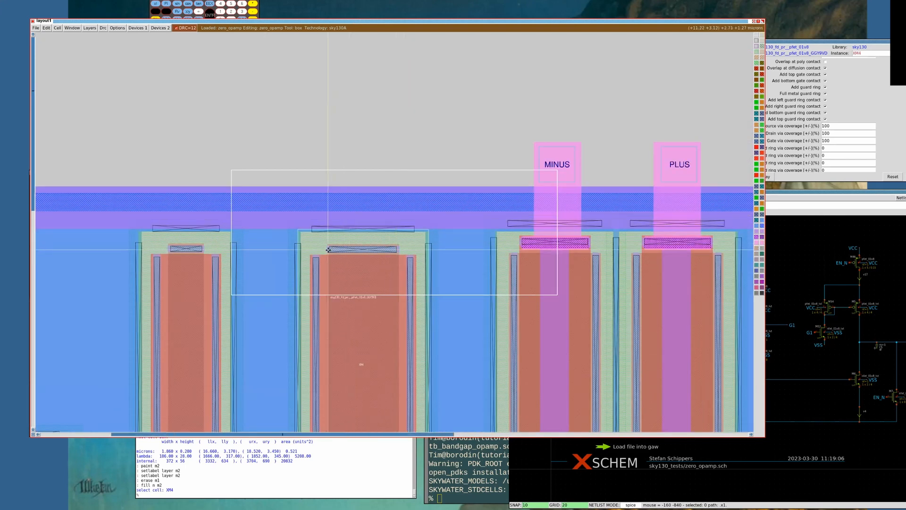
pyautogui.click(328, 249)
pyautogui.rightClick(399, 216)
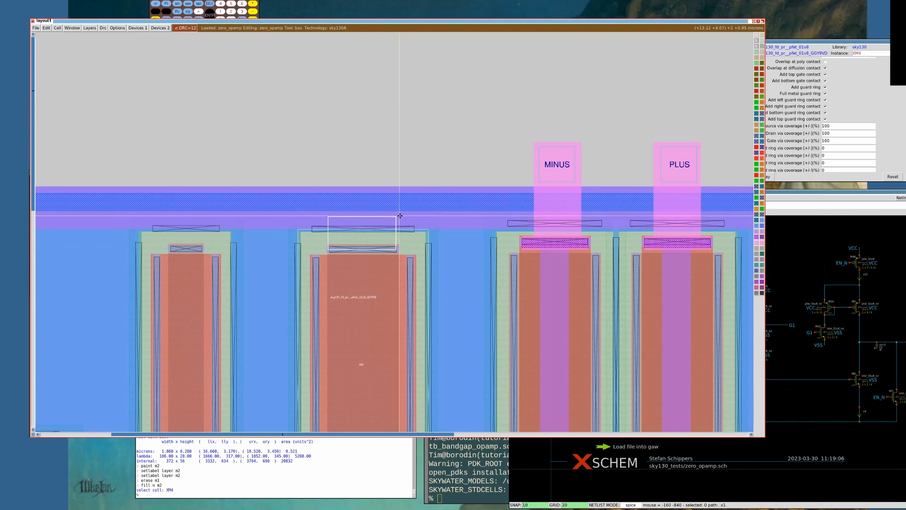
pyautogui.hotkey('shift', 'z')
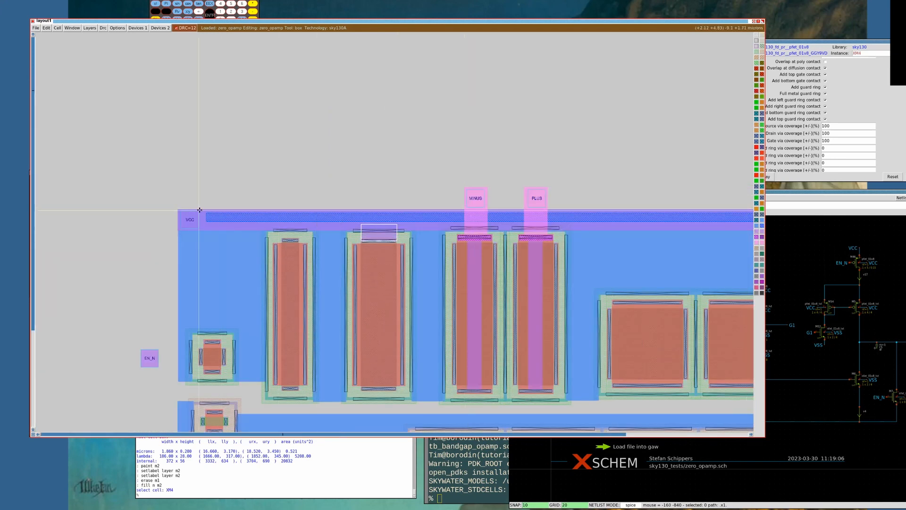
# Trace the connectivity of the VCC rail starting from the VCC pin
pyautogui.click(179, 333)
pyautogui.rightClick(206, 210)
pyautogui.press('s')
pyautogui.press('s')
pyautogui.press('s')
pyautogui.press('s')
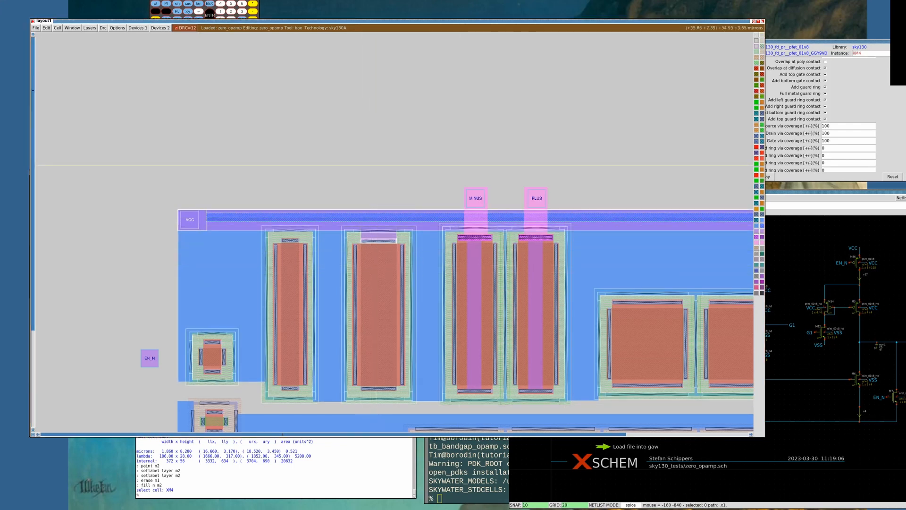
# Paint a horizontal m2 strip about 12 by 1.6 µm across the lower parts of the second, third and fourth upper transistors
pyautogui.click(778, 192)
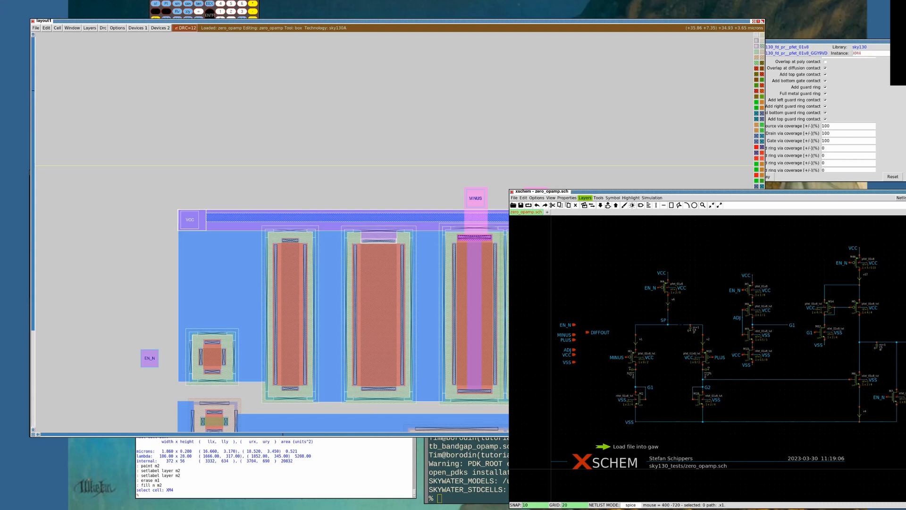
pyautogui.click(524, 24)
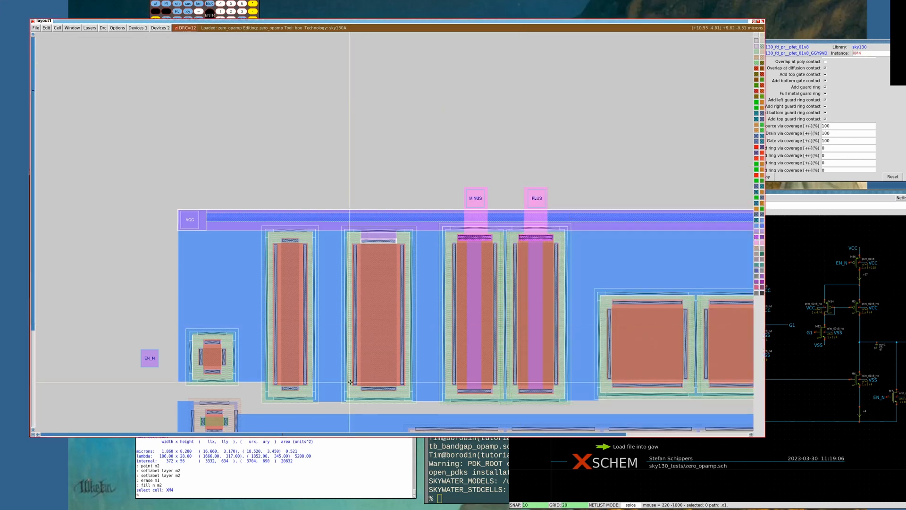
pyautogui.click(349, 381)
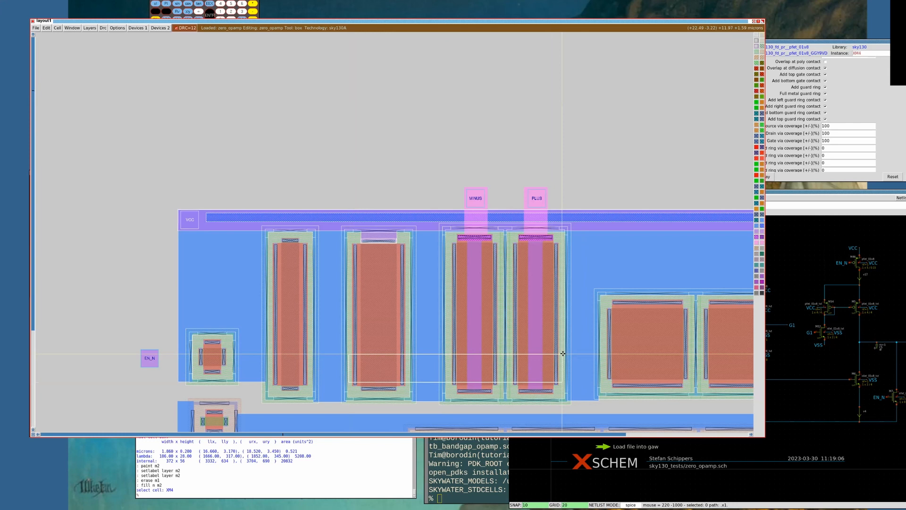
pyautogui.click(350, 381)
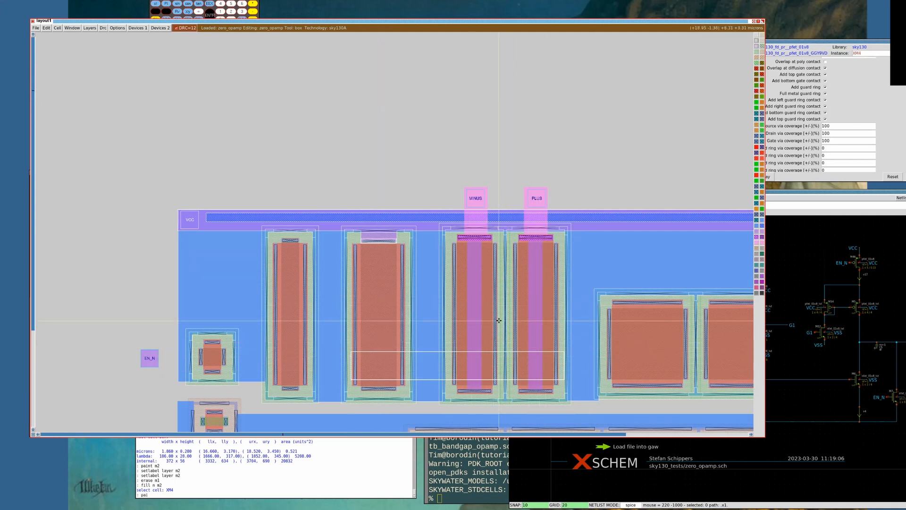
pyautogui.press('Return')
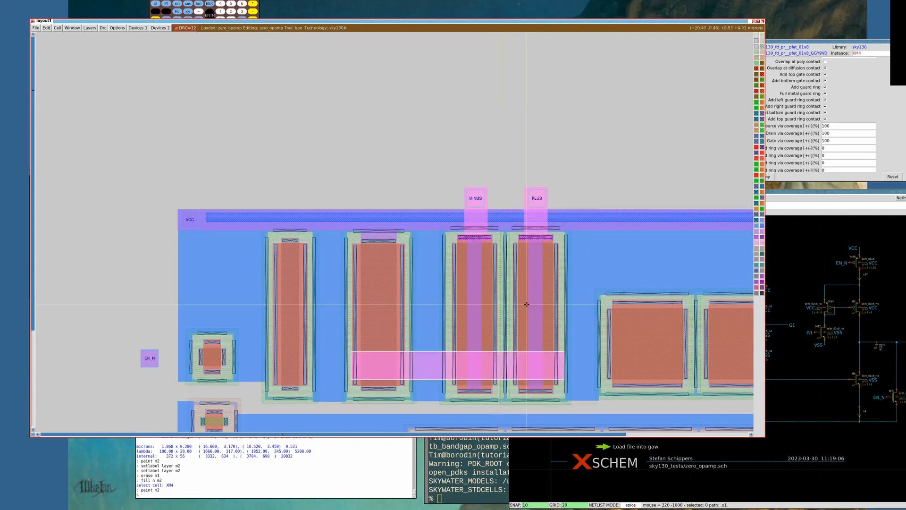
# Paint m1 from the second upper transistor's lower contact up across the horizontal m2 strip
pyautogui.scroll(-4, 526, 304)
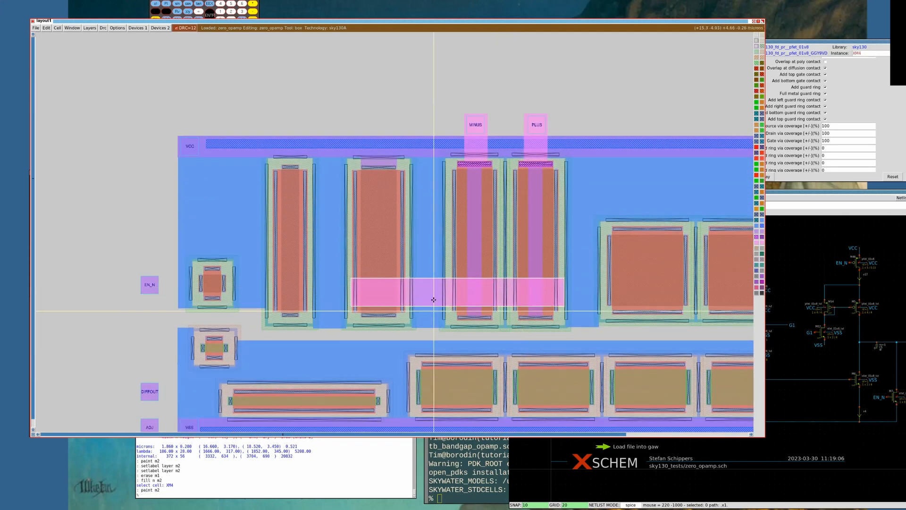
pyautogui.press('z')
pyautogui.hotkey('shift', 'z')
pyautogui.click(339, 327)
pyautogui.rightClick(588, 243)
pyautogui.press('z')
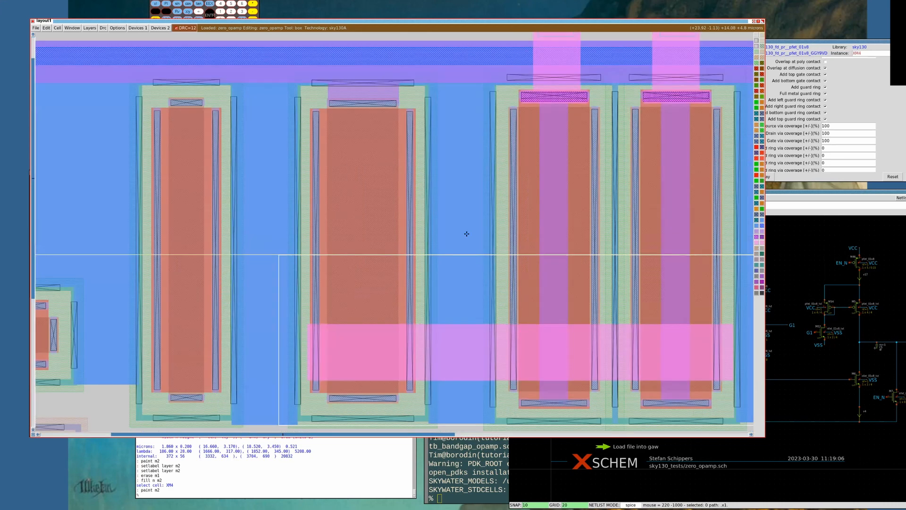
pyautogui.hotkey('ctrl', 'z')
pyautogui.rightClick(467, 235)
pyautogui.hotkey('shift', 'z')
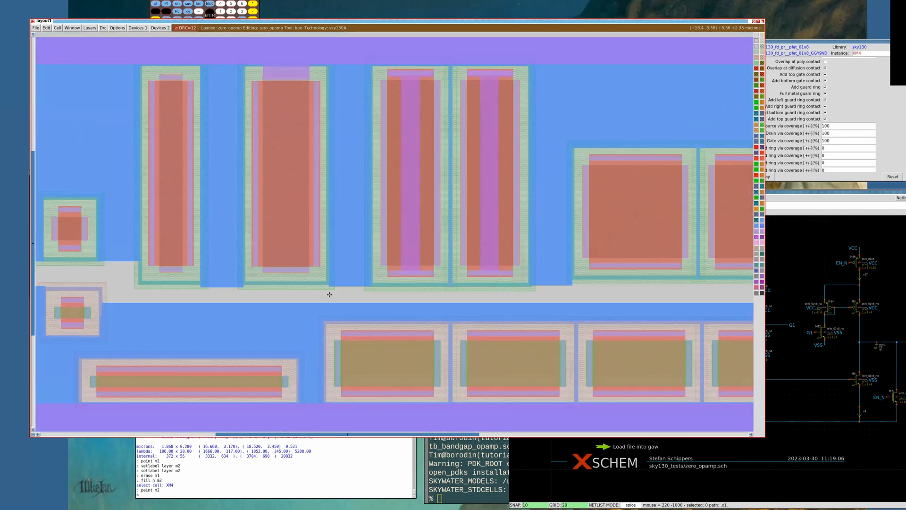
pyautogui.press('Up')
pyautogui.press('Up')
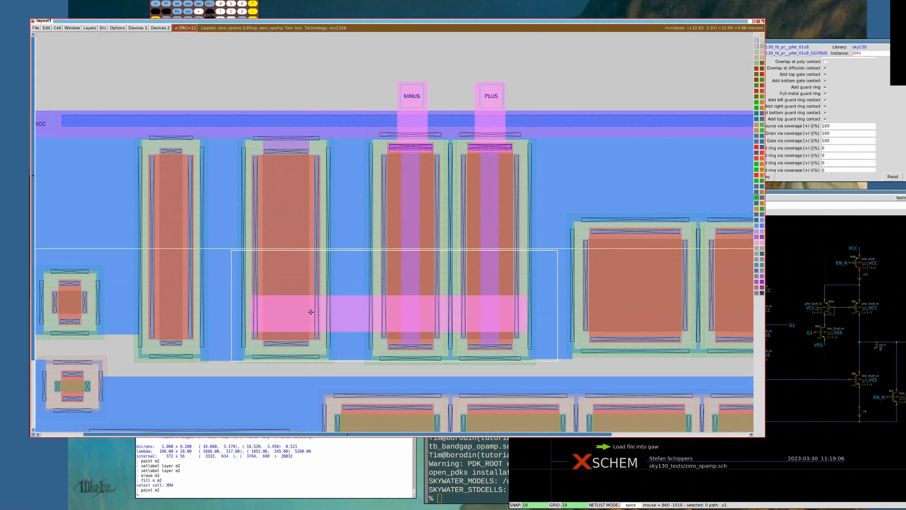
pyautogui.click(265, 347)
pyautogui.rightClick(310, 295)
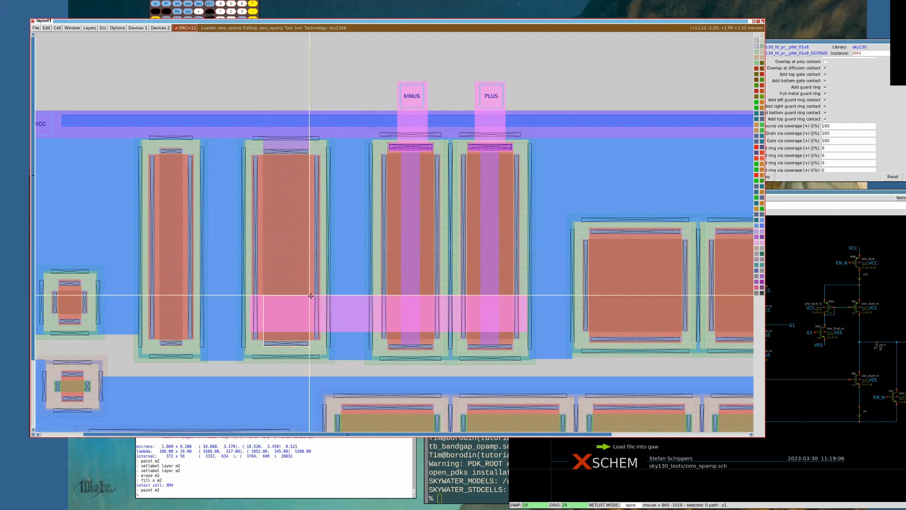
pyautogui.press('Return')
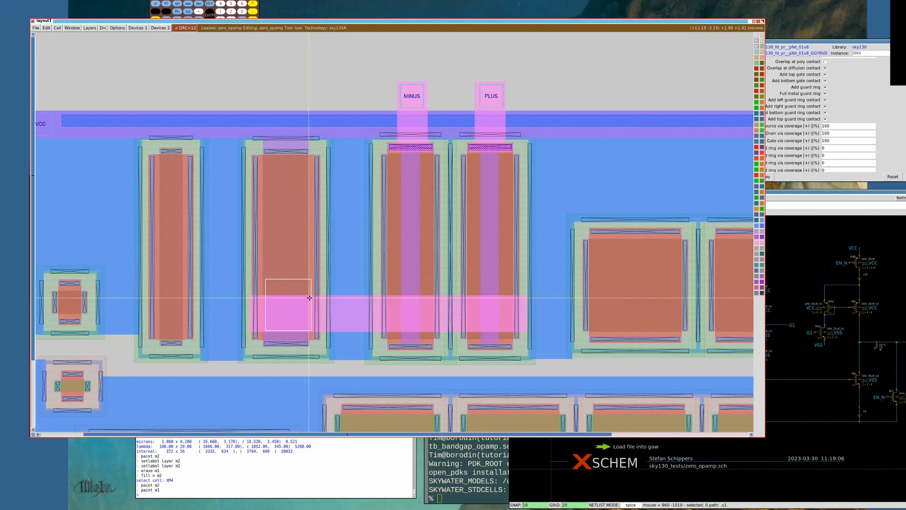
# Paint an m1-to-m2 via over the overlap at the second upper transistor and trace the connectivity from its lower contact
pyautogui.rightClick(307, 297)
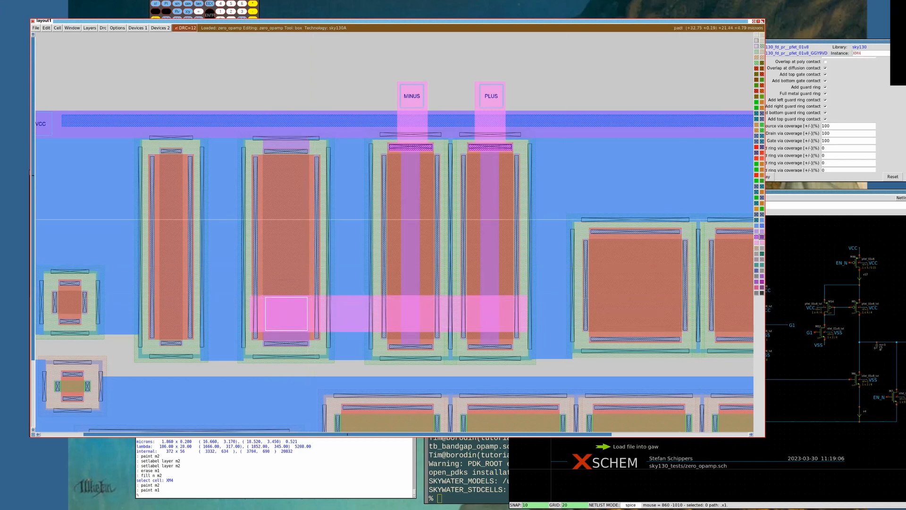
pyautogui.middleClick(756, 236)
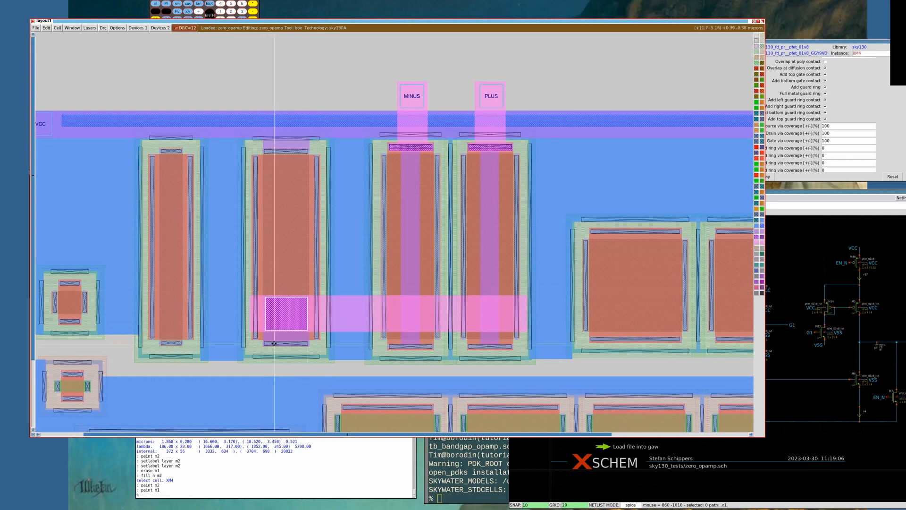
pyautogui.press('s')
pyautogui.press('s')
pyautogui.press('s')
pyautogui.press('s')
pyautogui.press('s')
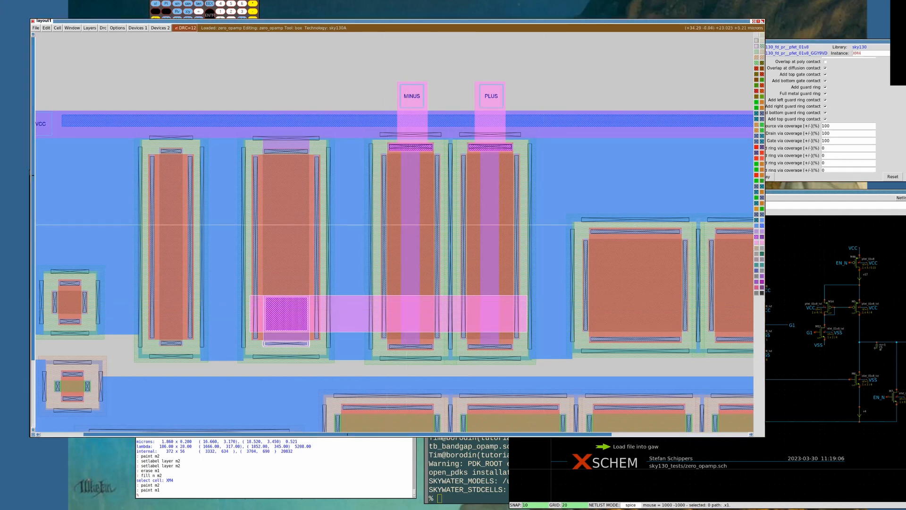
# Try to place a via1 where the horizontal m2 strip crosses the third upper transistor's left contact, matching the contact's width
pyautogui.click(802, 192)
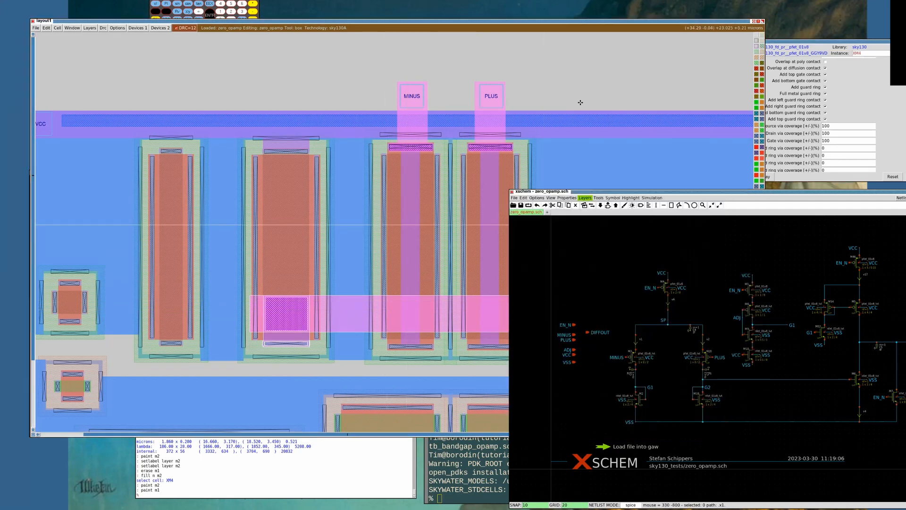
pyautogui.click(547, 22)
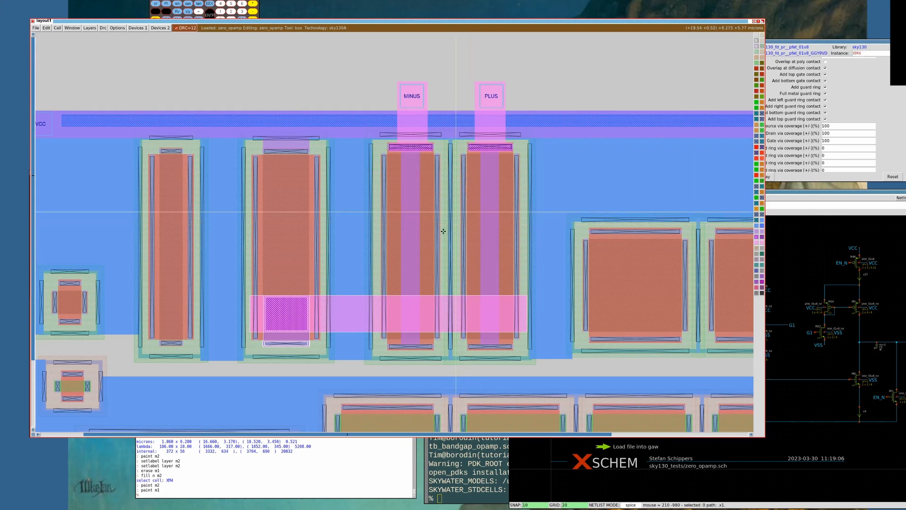
pyautogui.click(378, 336)
pyautogui.rightClick(396, 280)
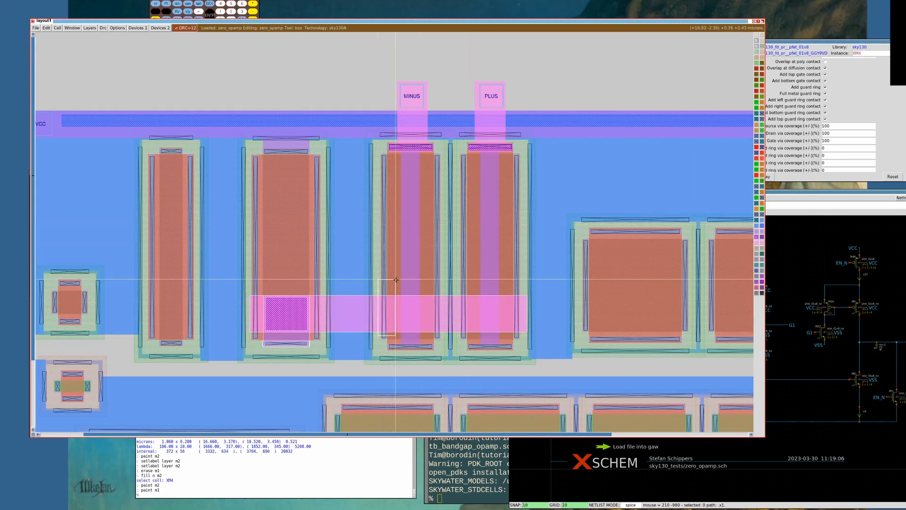
pyautogui.press('z')
pyautogui.hotkey('ctrl', 'z')
pyautogui.hotkey('shift', 'z')
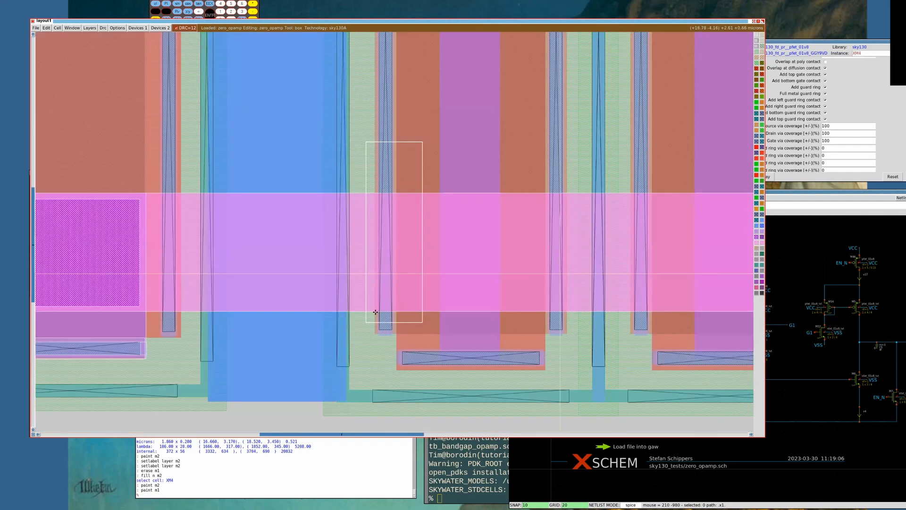
pyautogui.hotkey('shift', 'z')
pyautogui.press('z')
pyautogui.hotkey('shift', 'z')
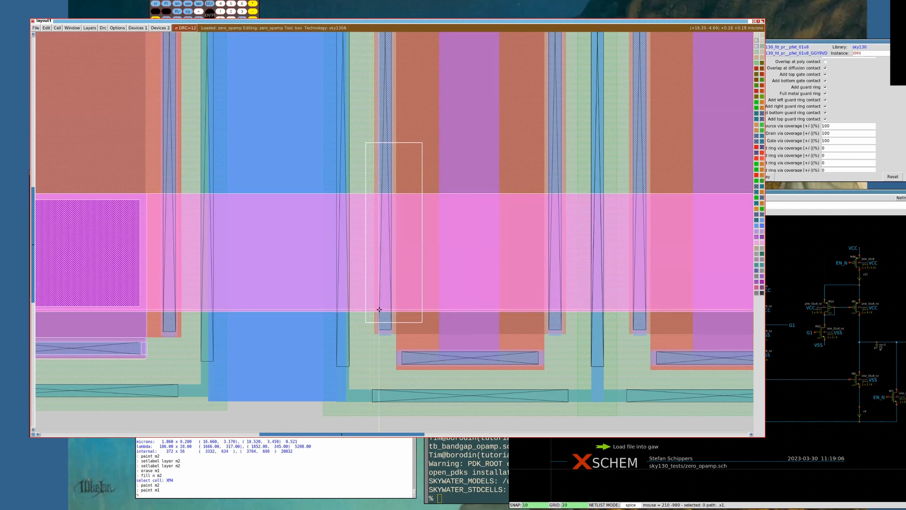
pyautogui.click(378, 312)
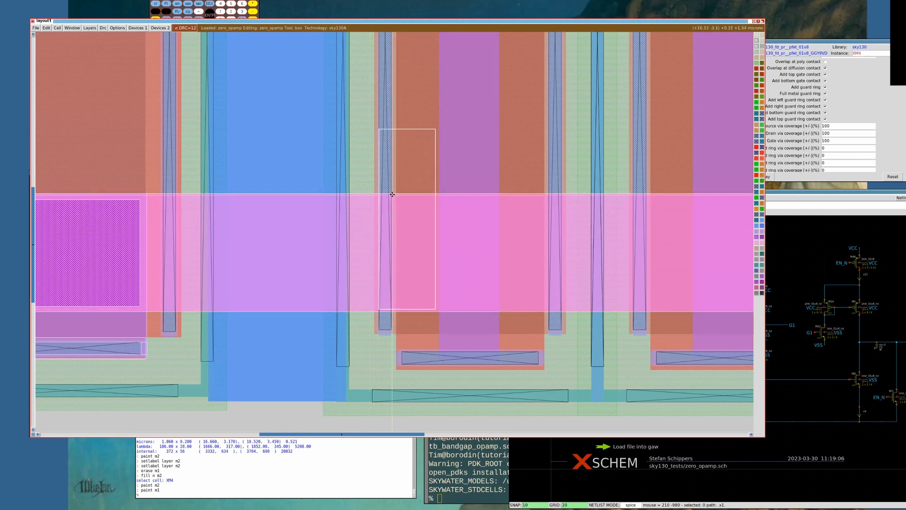
pyautogui.click(376, 310)
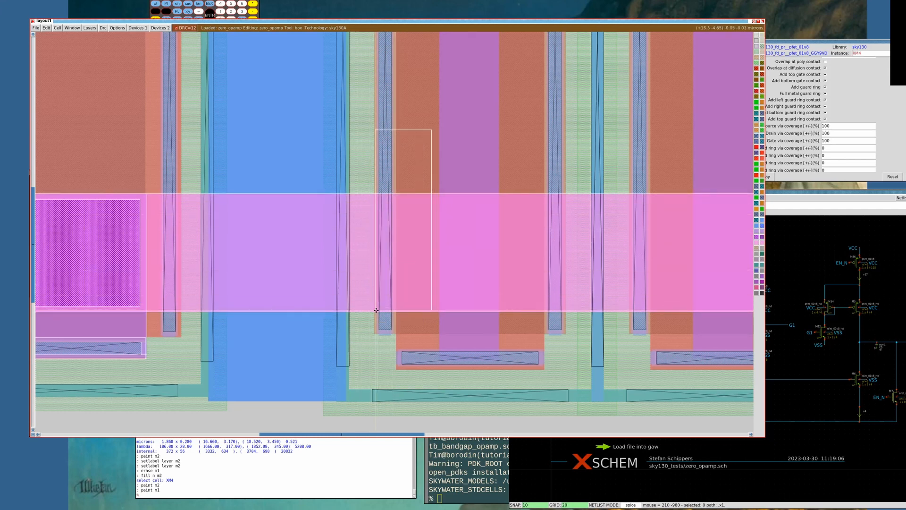
pyautogui.rightClick(392, 197)
pyautogui.click(140, 28)
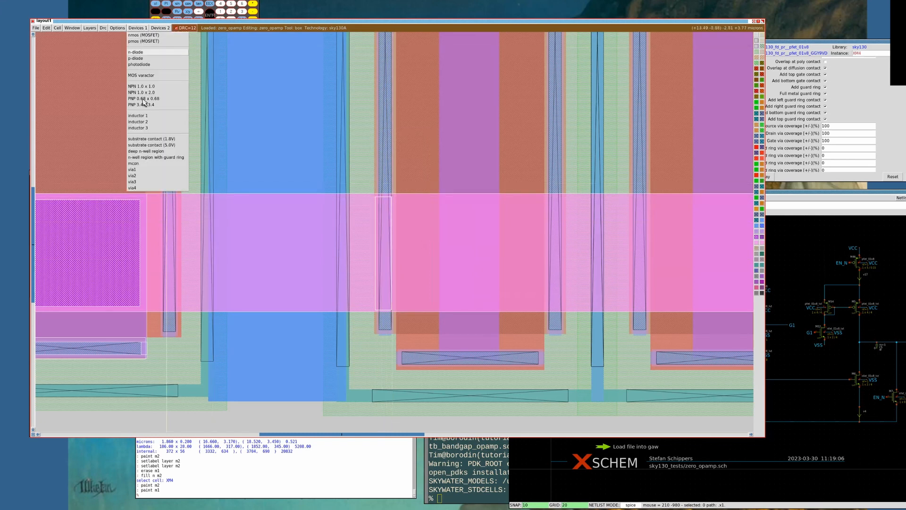
pyautogui.click(149, 170)
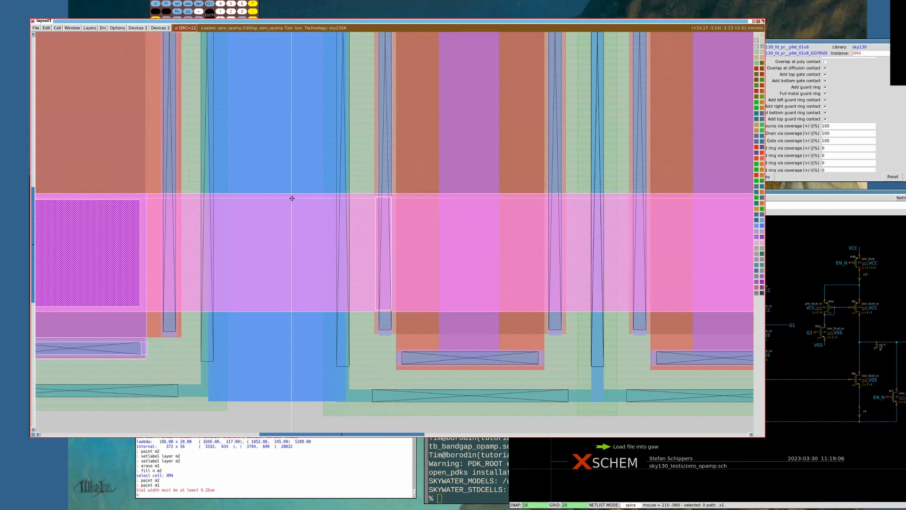
# Place a via1 over a slightly wider area where the m2 strip crosses the third upper transistor's left contact
pyautogui.click(373, 310)
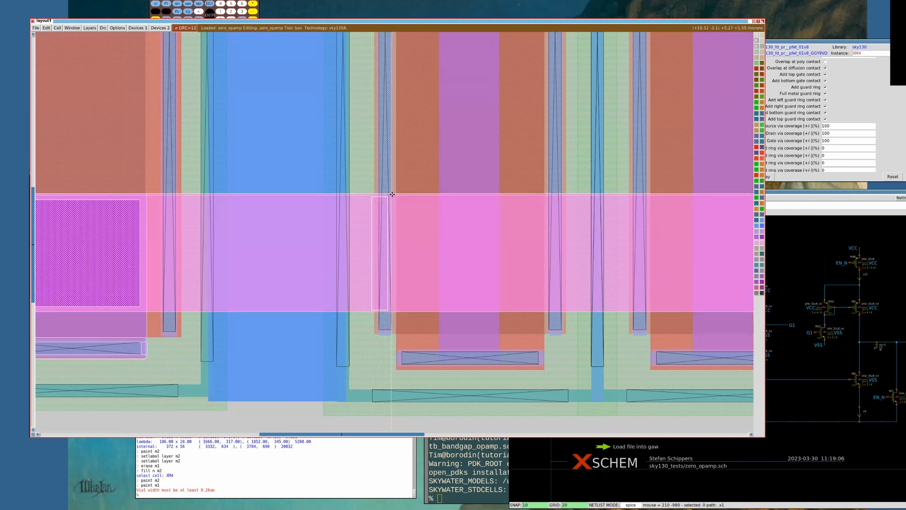
pyautogui.rightClick(393, 194)
pyautogui.click(137, 28)
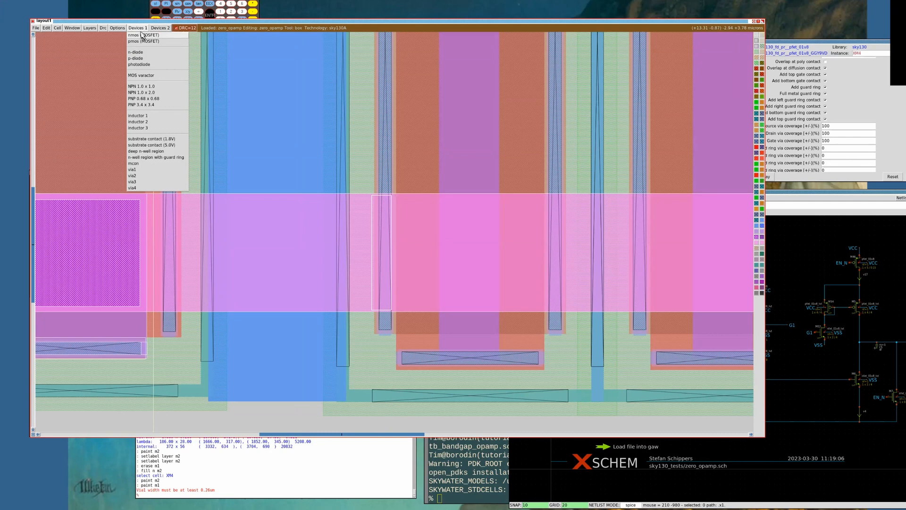
pyautogui.click(135, 169)
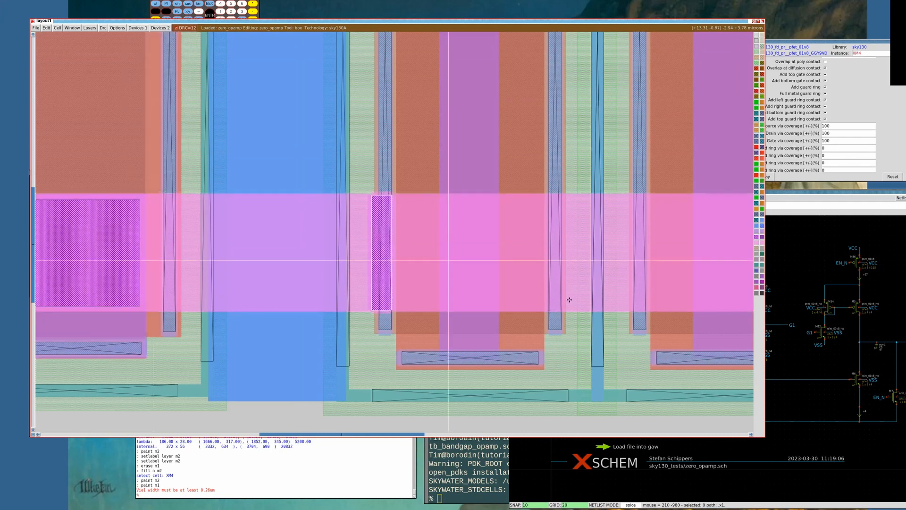
# Place a same-sized via1 where the m2 strip crosses the fourth upper transistor's left contact and trace the net's connectivity
pyautogui.click(629, 310)
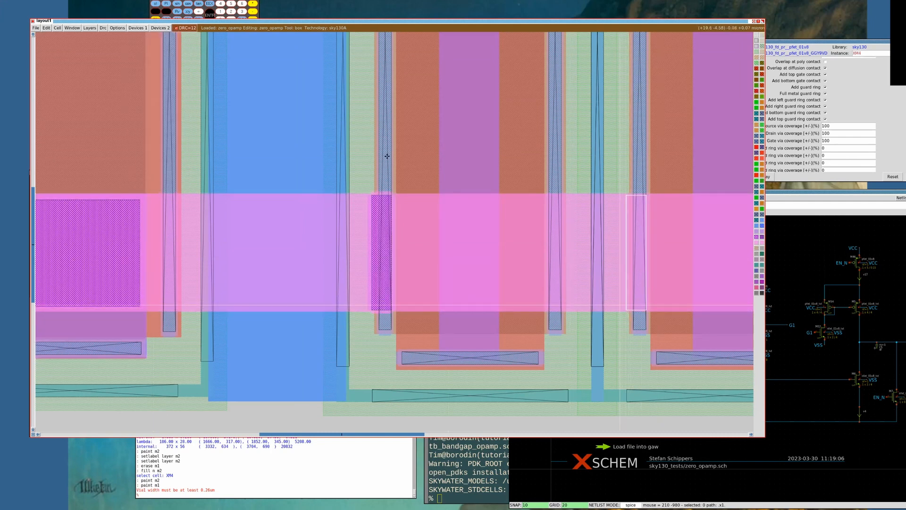
pyautogui.click(137, 28)
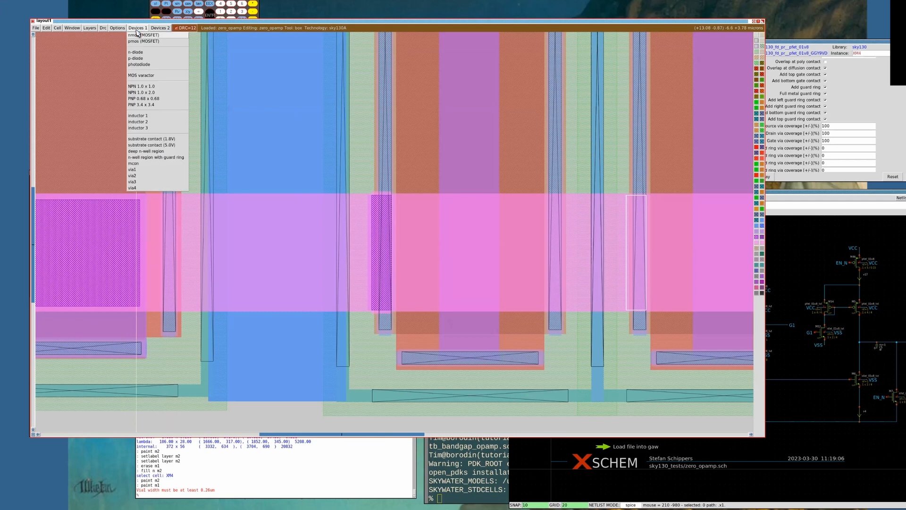
pyautogui.click(137, 170)
pyautogui.hotkey('shift', 'z')
pyautogui.hotkey('shift', 'z')
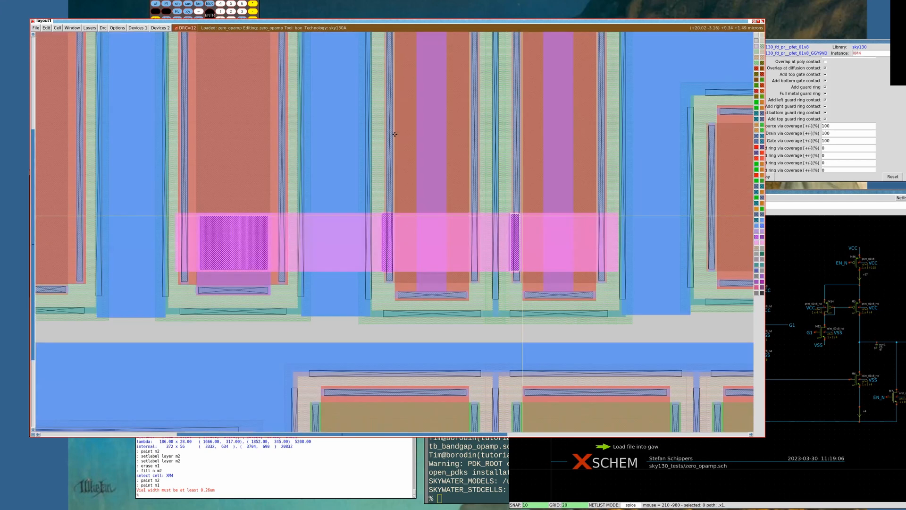
pyautogui.press('s')
pyautogui.press('s')
pyautogui.press('s')
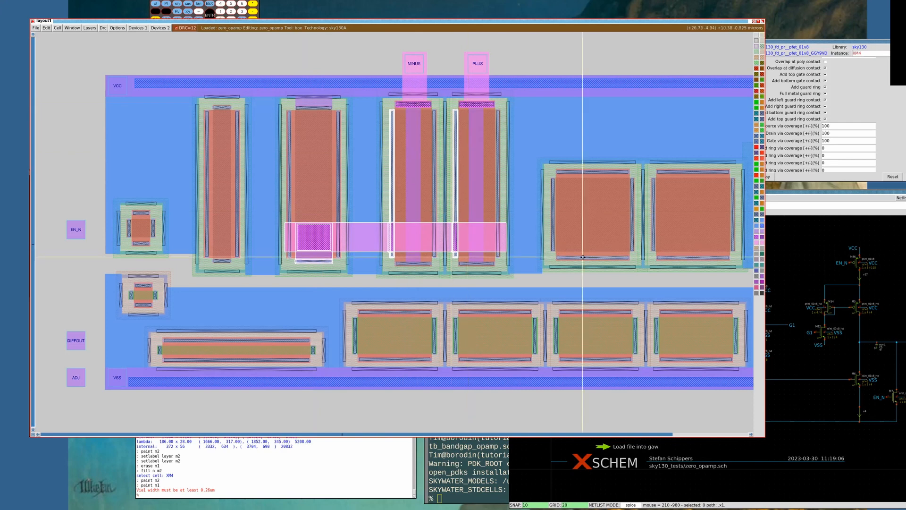
# Paint a vertical m1 strip about 0.5 by 13 µm from the third upper transistor's right contact to the first large lower transistor's right contact
pyautogui.click(787, 191)
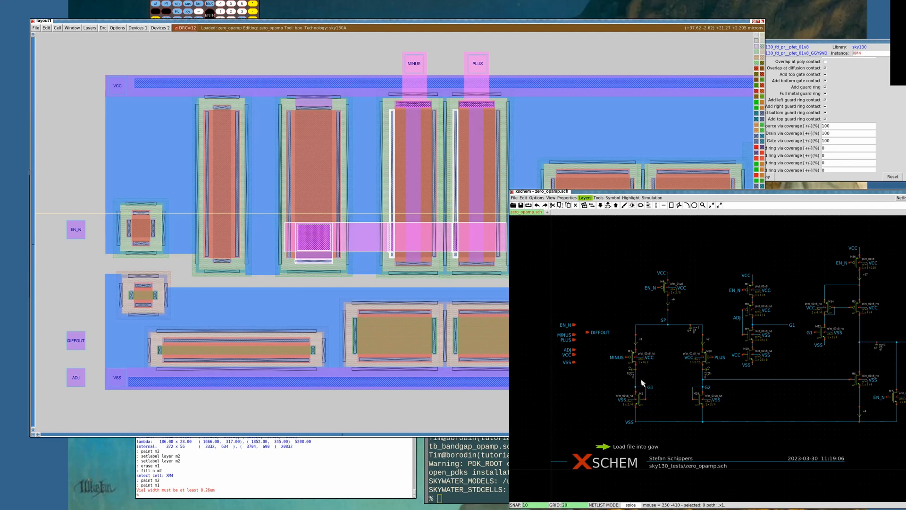
pyautogui.click(418, 24)
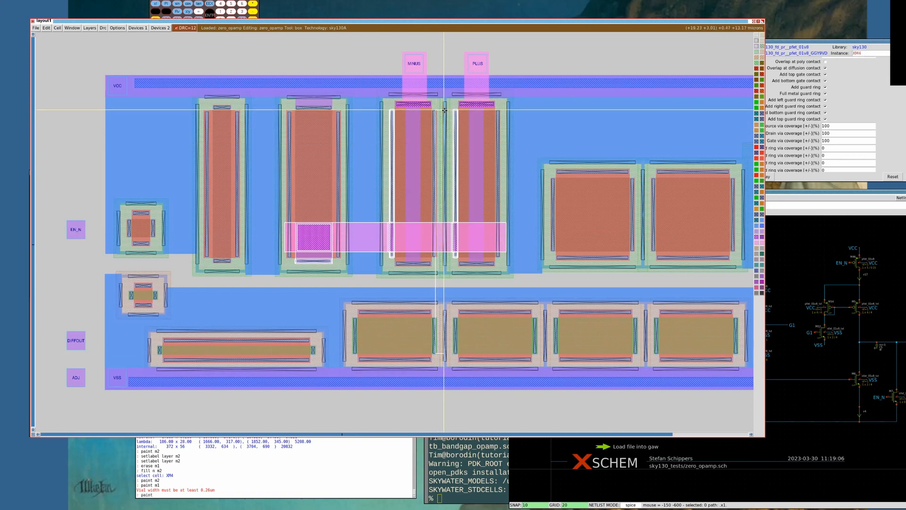
pyautogui.rightClick(444, 110)
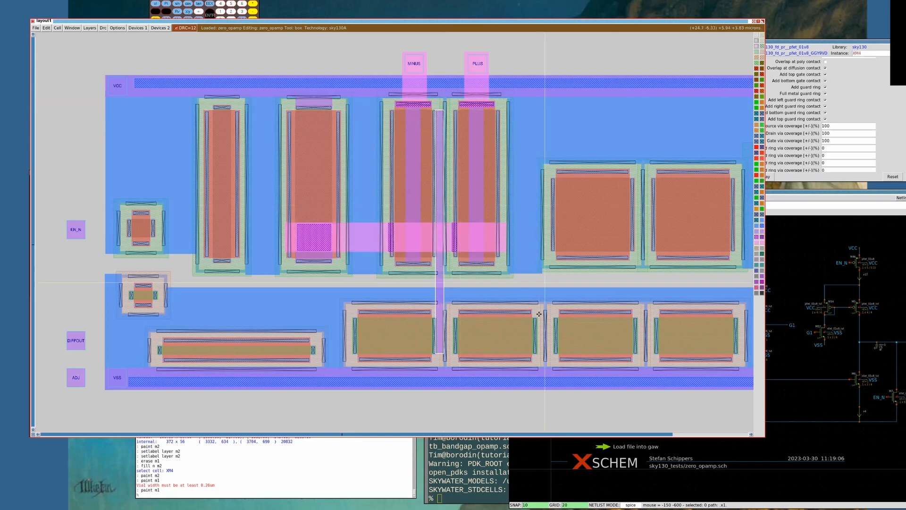
# Paint m1 down the fourth upper transistor's right contact and wire it in metal1 to the second large lower transistor's right contact
pyautogui.click(499, 297)
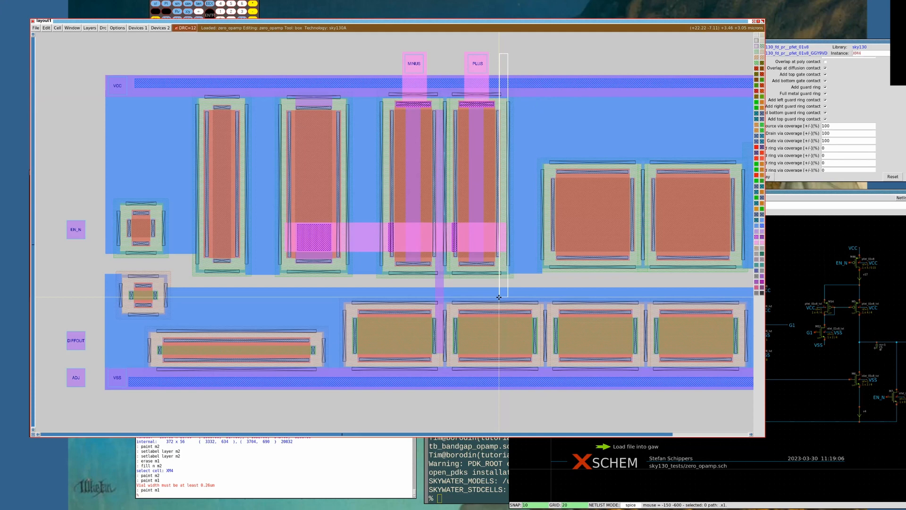
pyautogui.rightClick(510, 109)
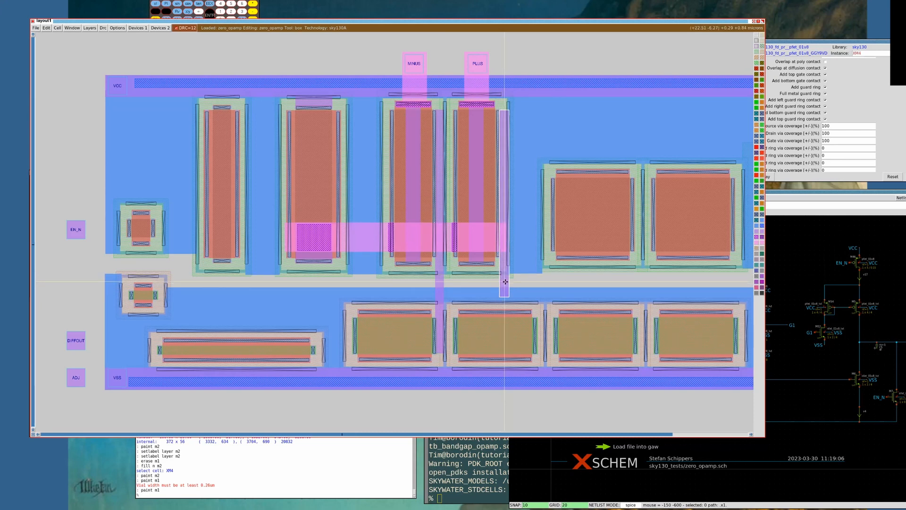
pyautogui.press('space')
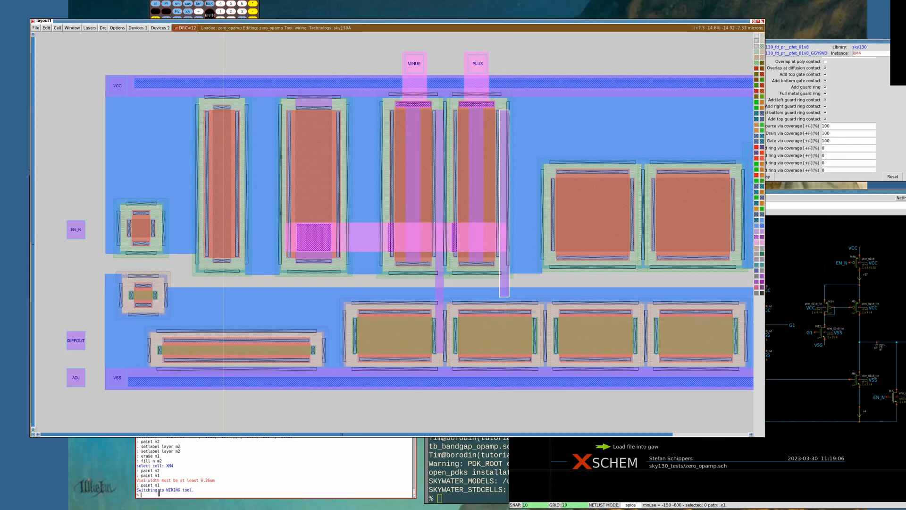
pyautogui.click(506, 284)
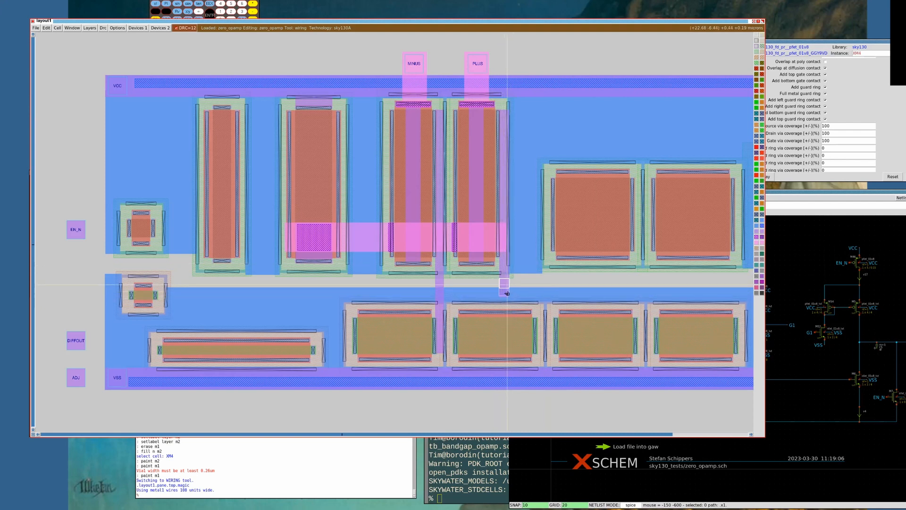
pyautogui.click(541, 295)
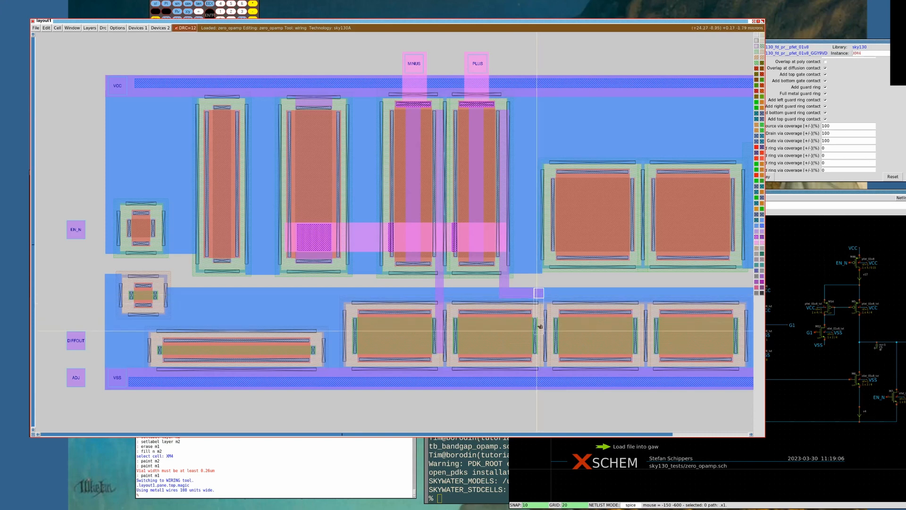
pyautogui.click(538, 350)
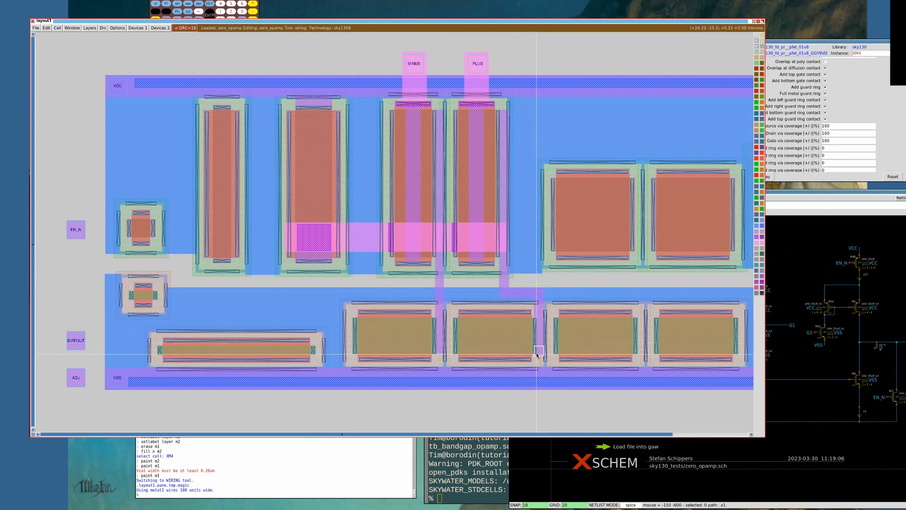
pyautogui.press('space')
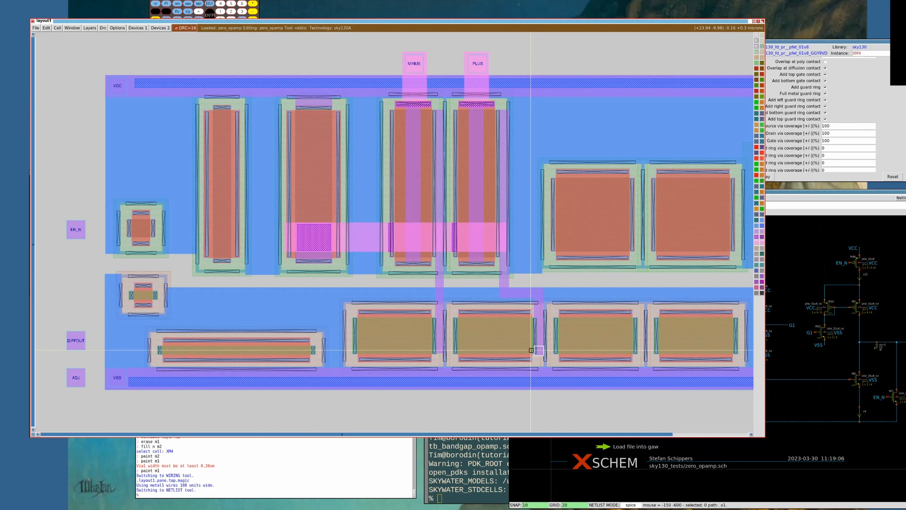
pyautogui.press('space')
pyautogui.press('space')
# Stretch the vertical m1 segment beside the second large lower transistor east by 10
pyautogui.click(522, 361)
pyautogui.rightClick(558, 283)
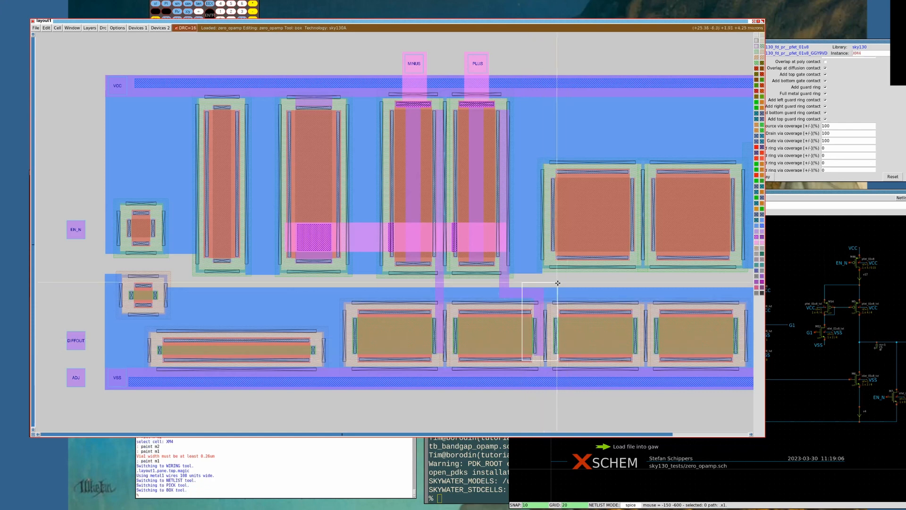
pyautogui.hotkey('ctrl', 'z')
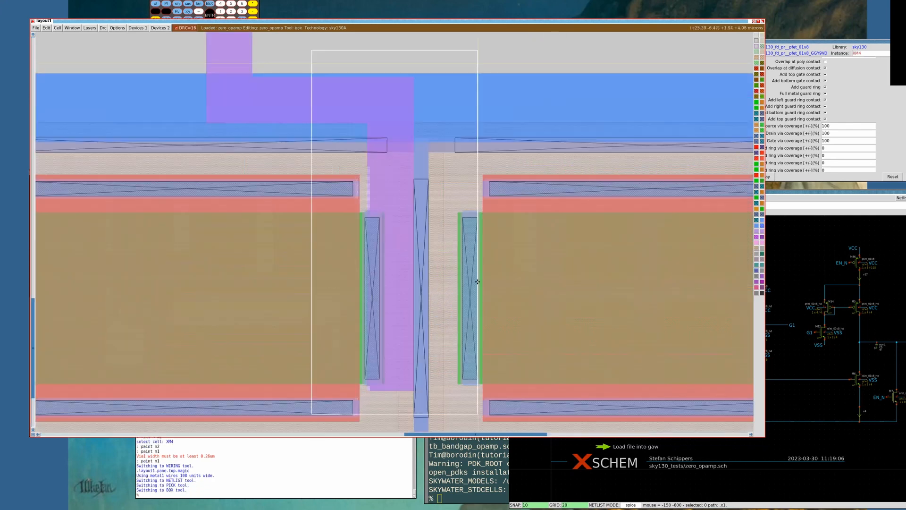
pyautogui.click(334, 259)
pyautogui.rightClick(405, 142)
pyautogui.press('z')
pyautogui.press('z')
pyautogui.press('z')
pyautogui.press('z')
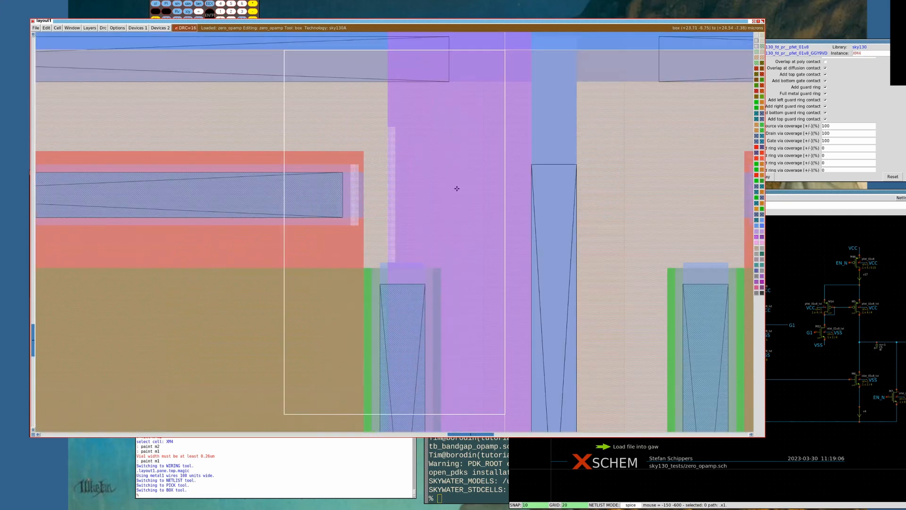
pyautogui.hotkey('shift', 'z')
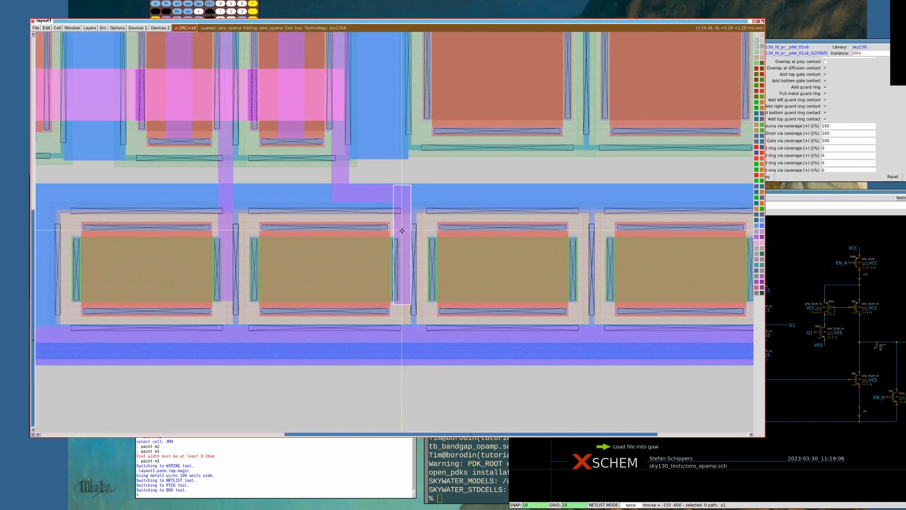
pyautogui.press('shift+KP_Right')
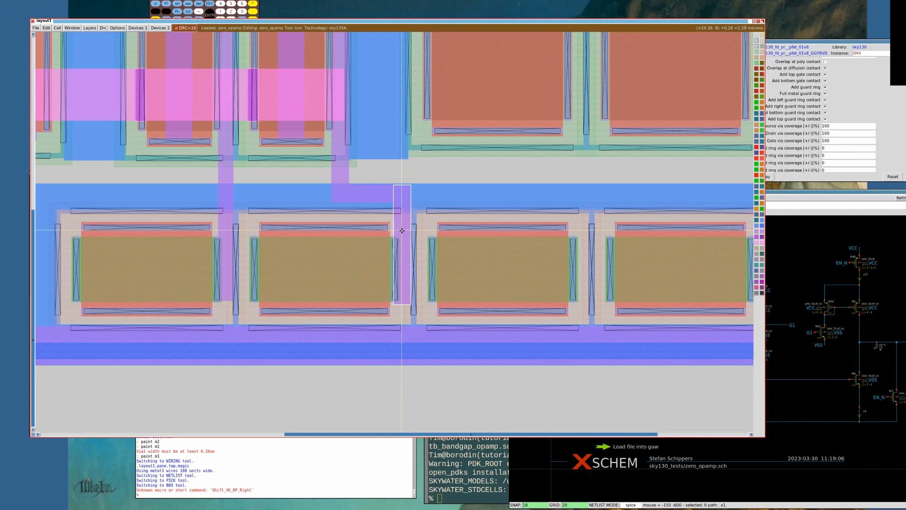
pyautogui.press('Return')
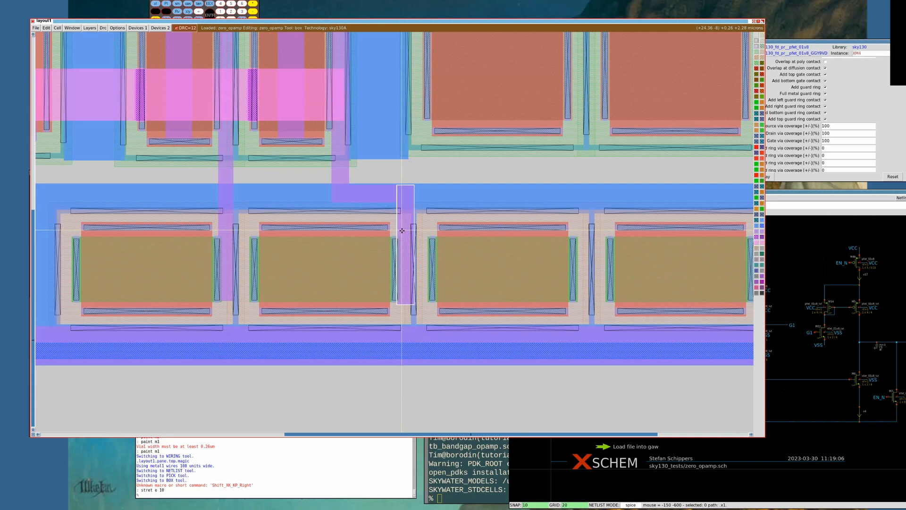
pyautogui.hotkey('shift', 'z')
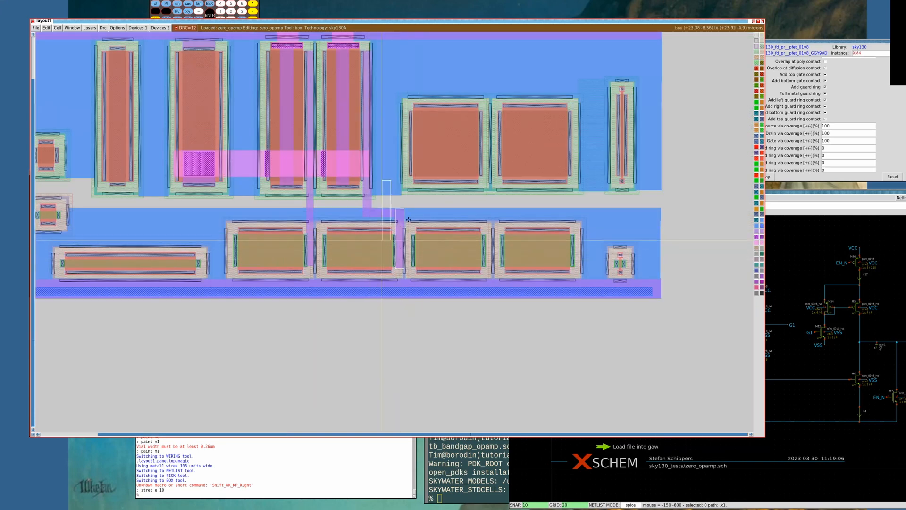
pyautogui.hotkey('shift', 'z')
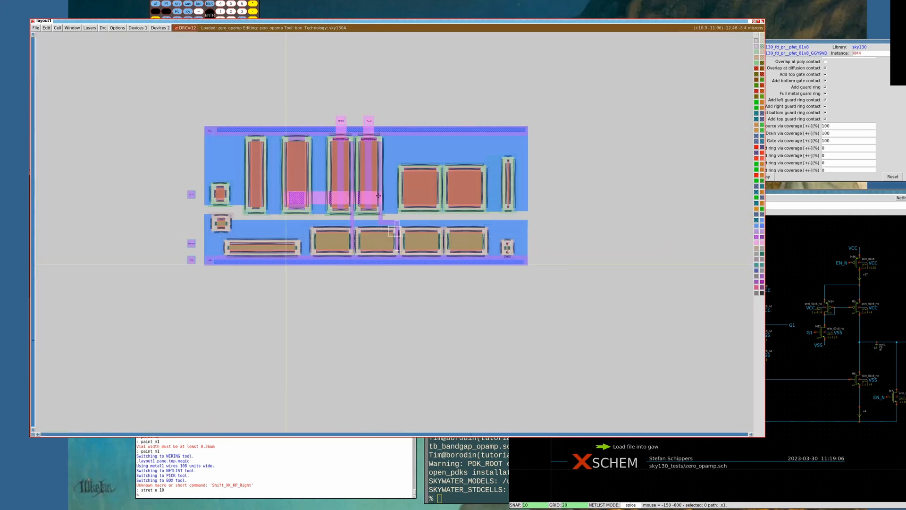
pyautogui.click(285, 265)
pyautogui.rightClick(456, 106)
pyautogui.press('z')
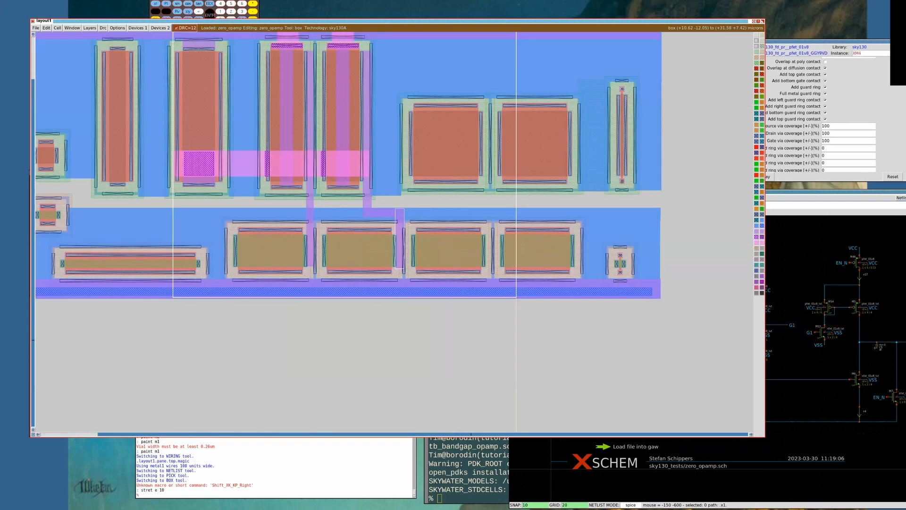
# Paint m1 about 4.3 by 0.5 µm from the first large lower transistor's top gate contact to the vertical m1 strip beside it
pyautogui.hotkey('ctrl', 'z')
pyautogui.hotkey('alt', 'Tab')
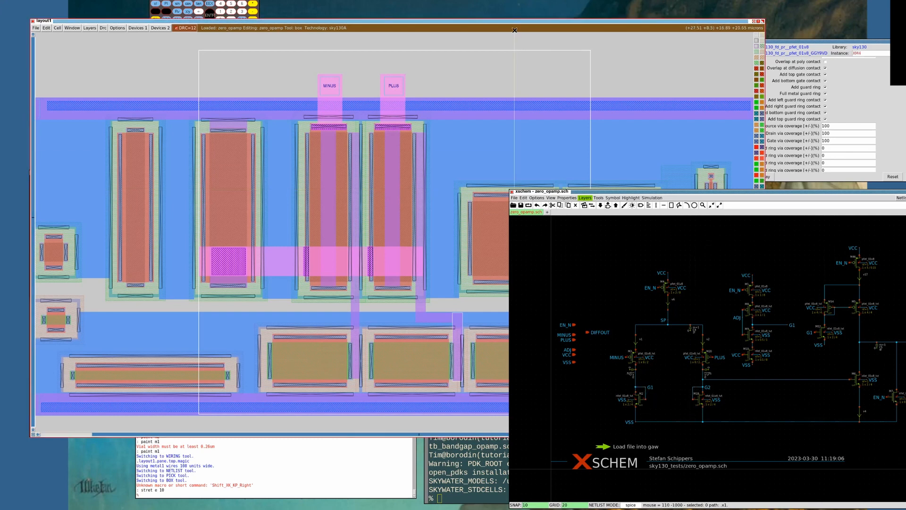
pyautogui.click(520, 25)
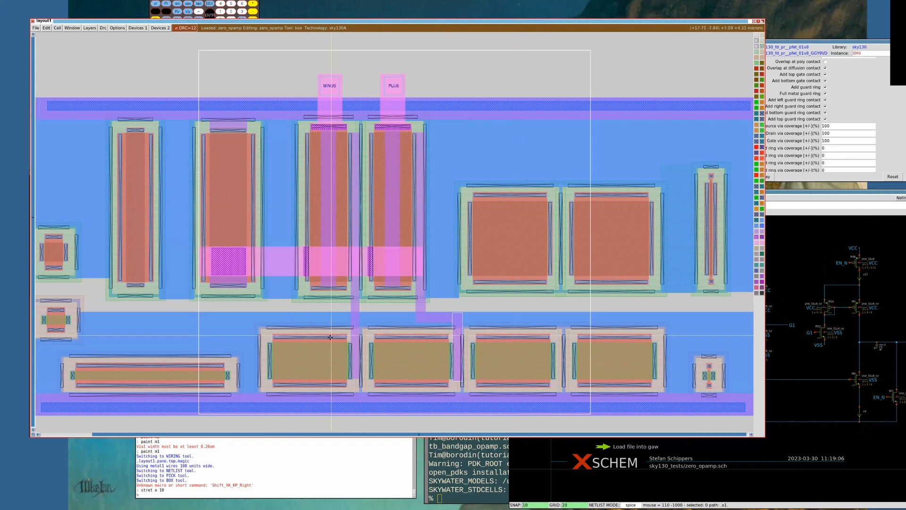
pyautogui.click(259, 378)
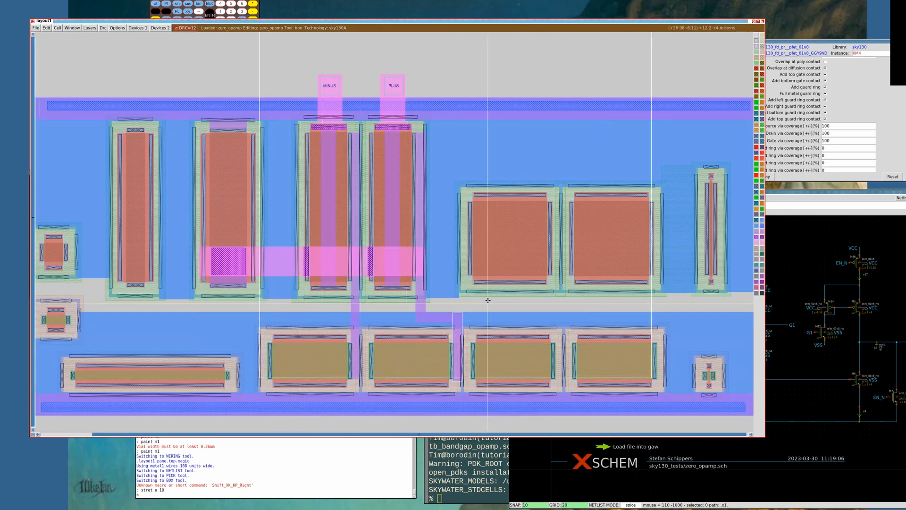
pyautogui.rightClick(487, 300)
pyautogui.press('z')
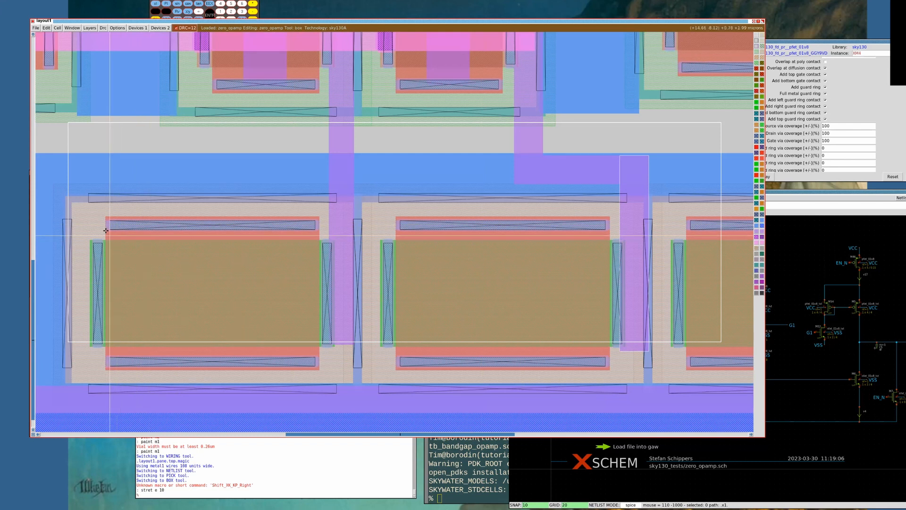
pyautogui.click(106, 230)
pyautogui.rightClick(335, 204)
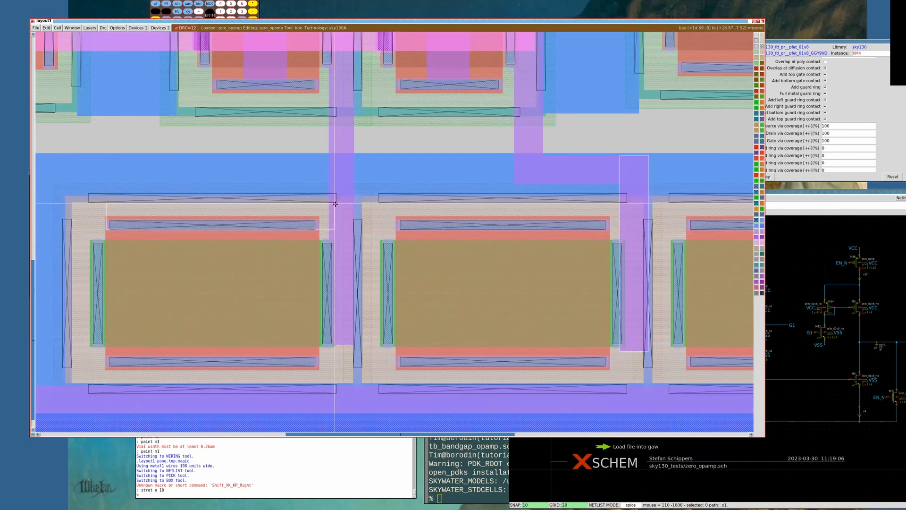
pyautogui.middleClick(344, 144)
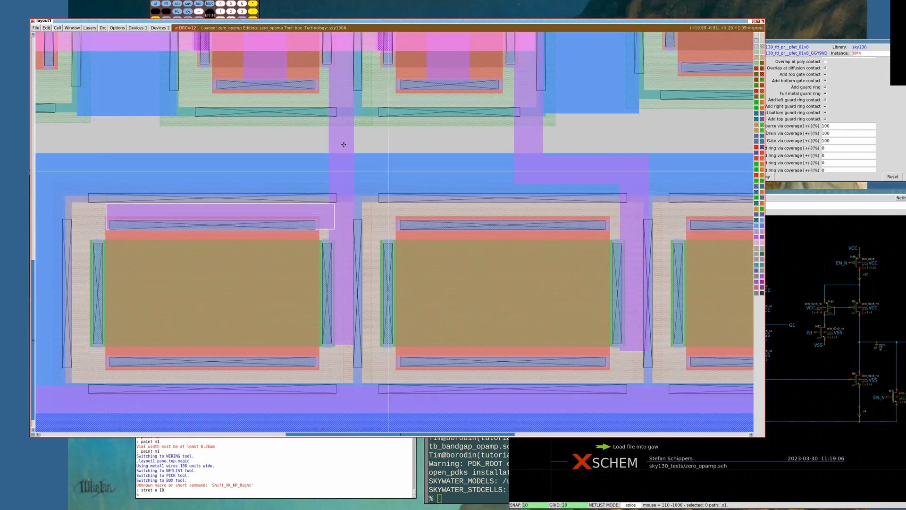
# Paint a matching m1 strip along the second large lower transistor's top gate contact and trace that net's connectivity
pyautogui.click(396, 230)
pyautogui.middleClick(537, 145)
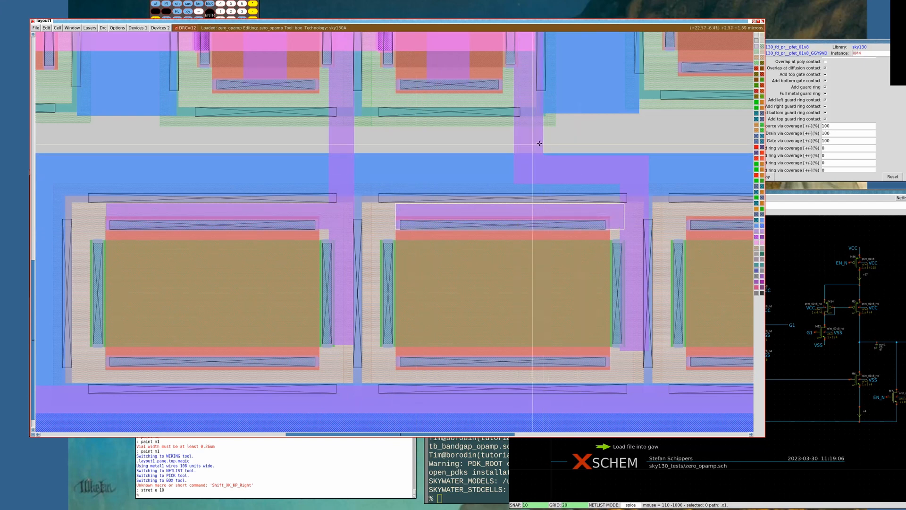
pyautogui.press('s')
pyautogui.press('s')
pyautogui.press('s')
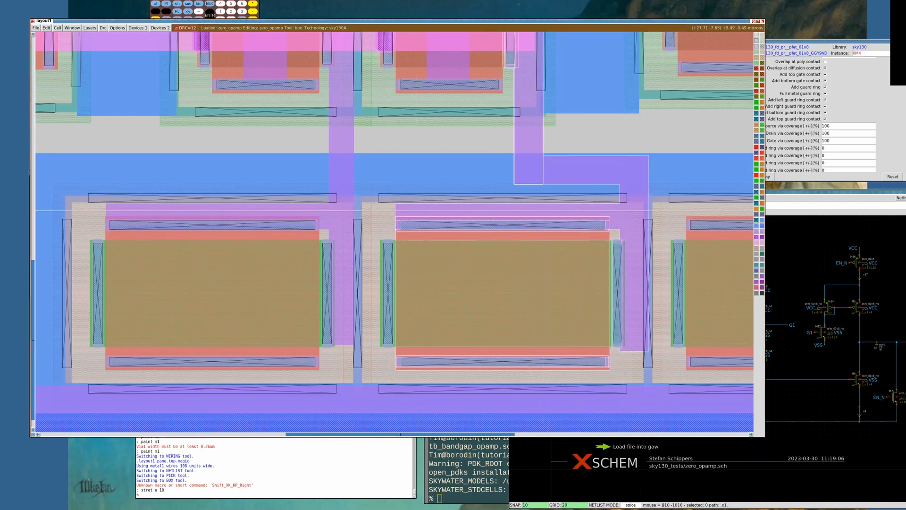
# Select the second and fourth large lower transistors to identify their instances and compare them with the zero_opamp schematic
pyautogui.click(807, 211)
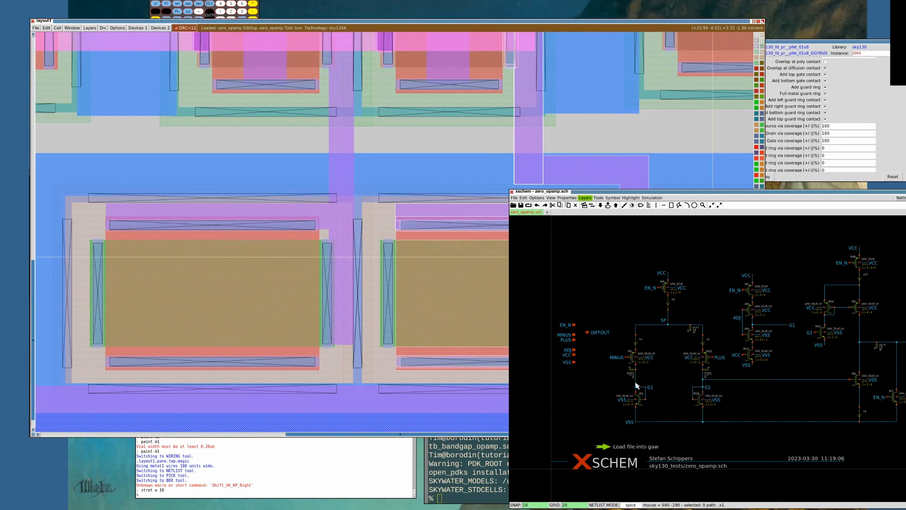
pyautogui.press('i')
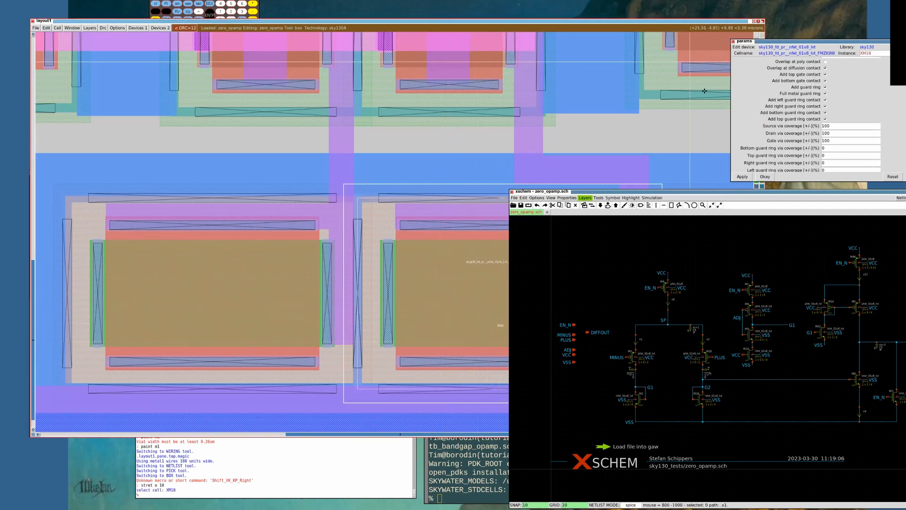
pyautogui.click(668, 24)
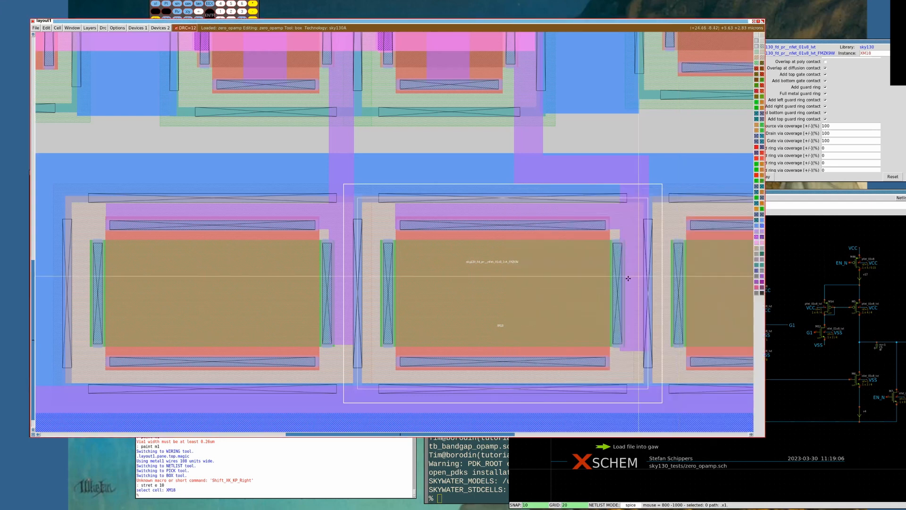
pyautogui.hotkey('shift', 'z')
pyautogui.hotkey('shift', 'z')
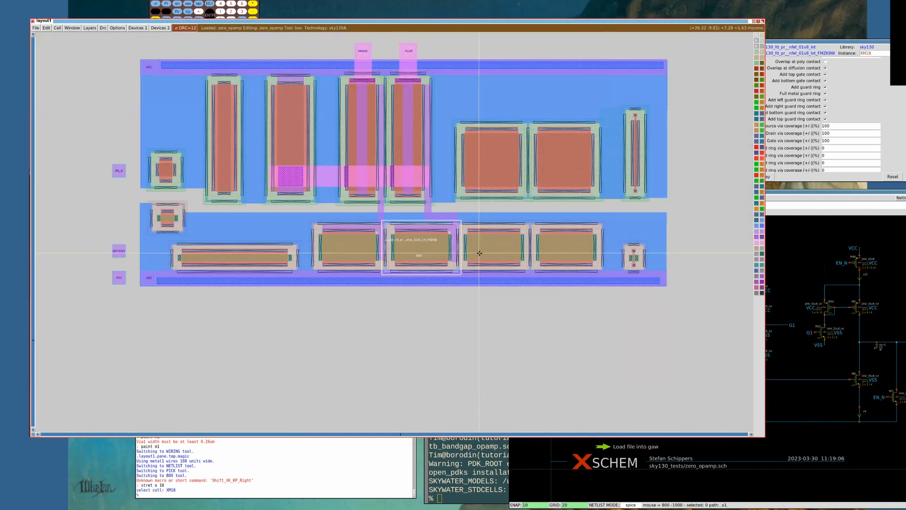
pyautogui.press('i')
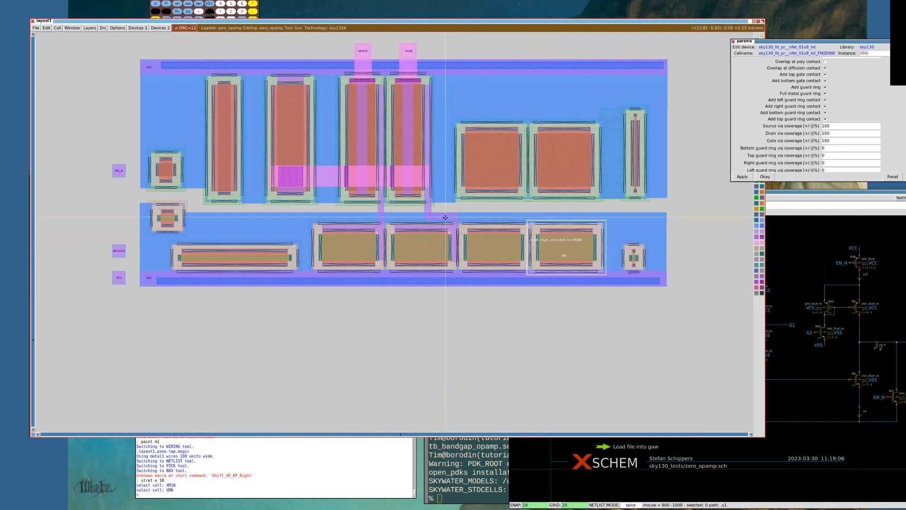
pyautogui.click(796, 220)
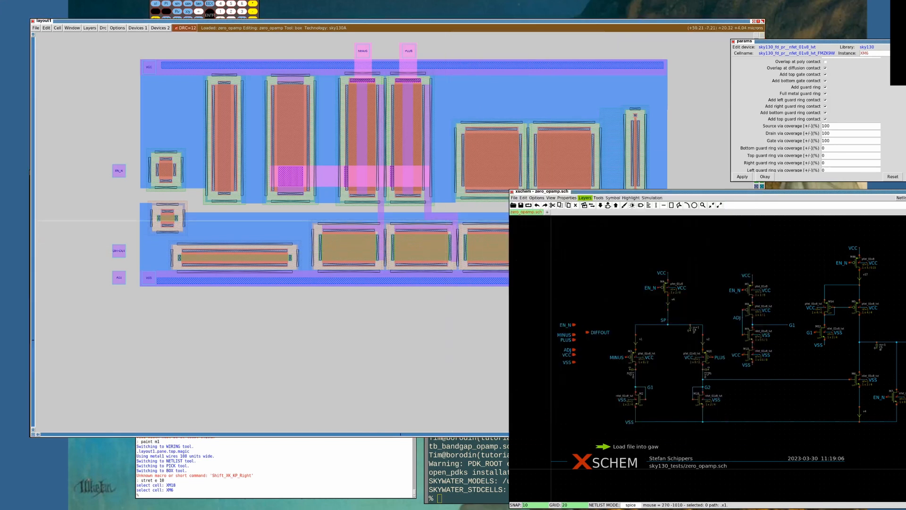
pyautogui.click(527, 21)
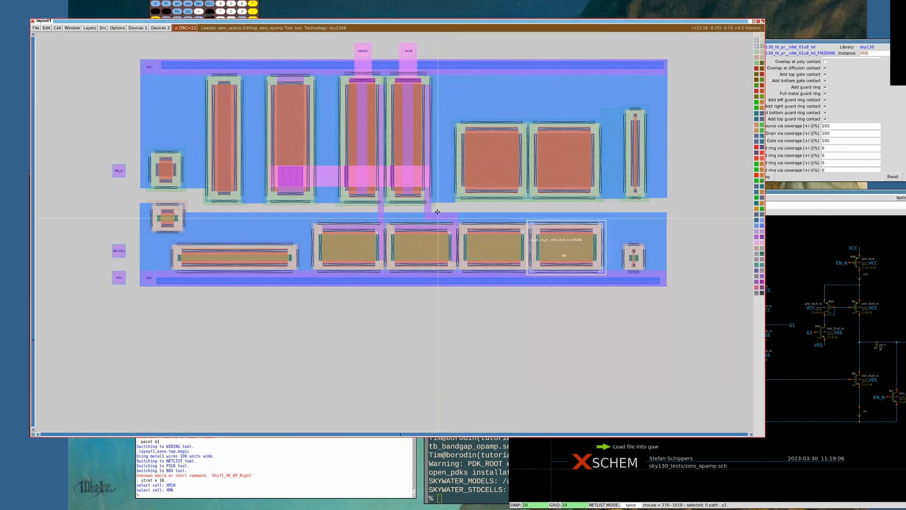
# Wire metal1 from the second large lower transistor's horizontal strip across to the fourth large lower transistor and down over its gate
pyautogui.press('space')
pyautogui.press('space')
pyautogui.press('space')
pyautogui.press('space')
pyautogui.press('space')
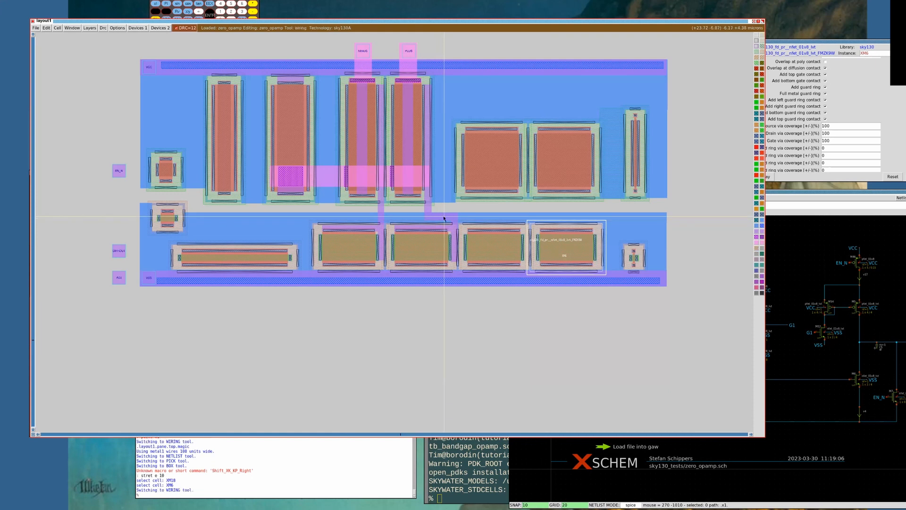
pyautogui.click(443, 218)
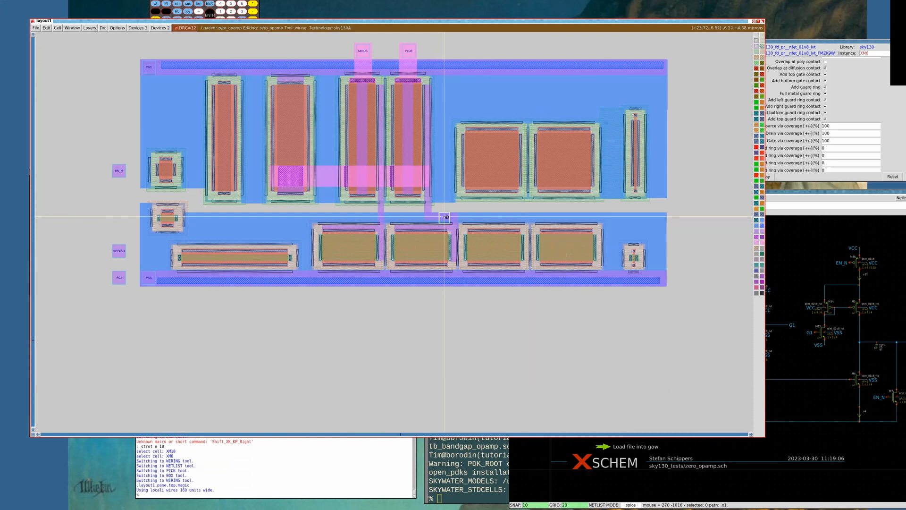
pyautogui.click(445, 216)
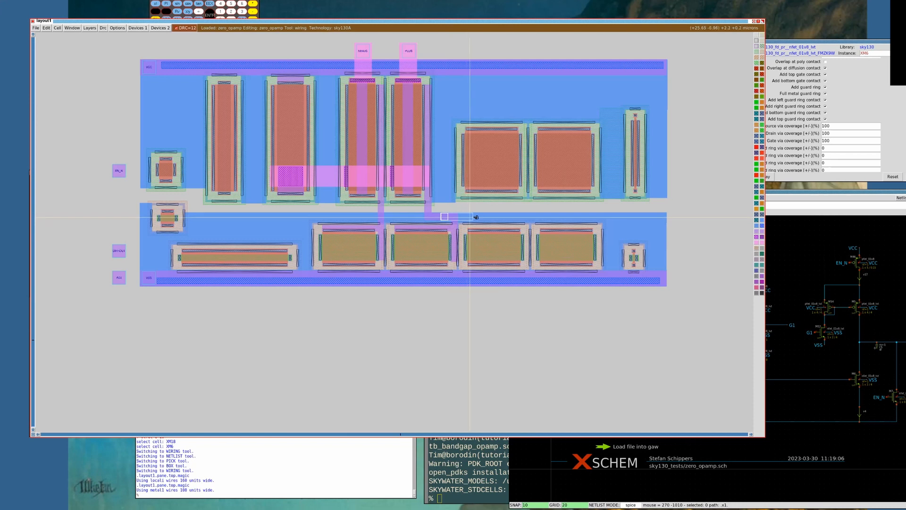
pyautogui.click(568, 219)
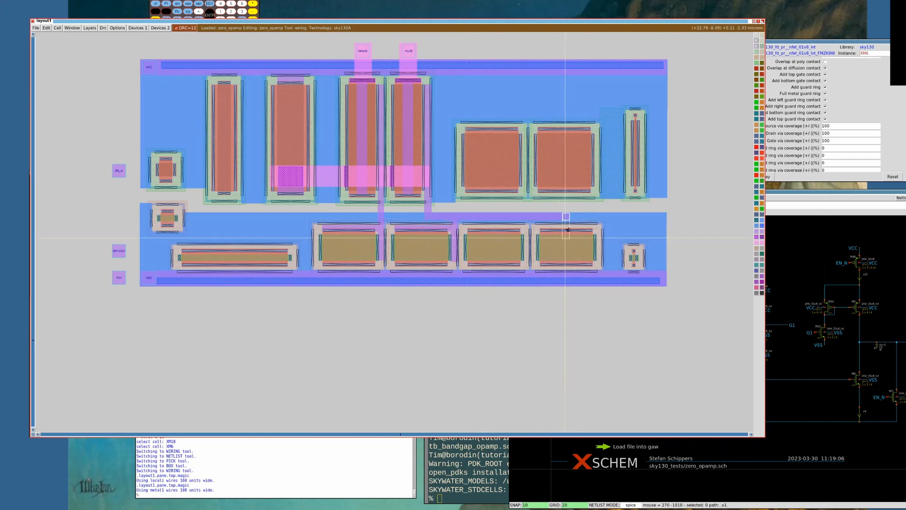
pyautogui.rightClick(569, 262)
pyautogui.press('space')
pyautogui.press('space')
pyautogui.press('space')
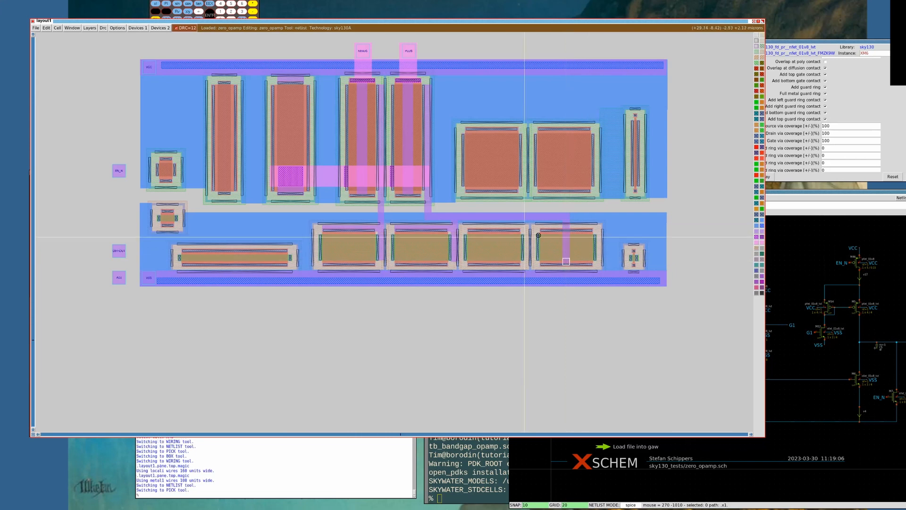
# Paint vertical m1 strips joining the top and bottom gate contacts of the second and first large lower transistors
pyautogui.press('z')
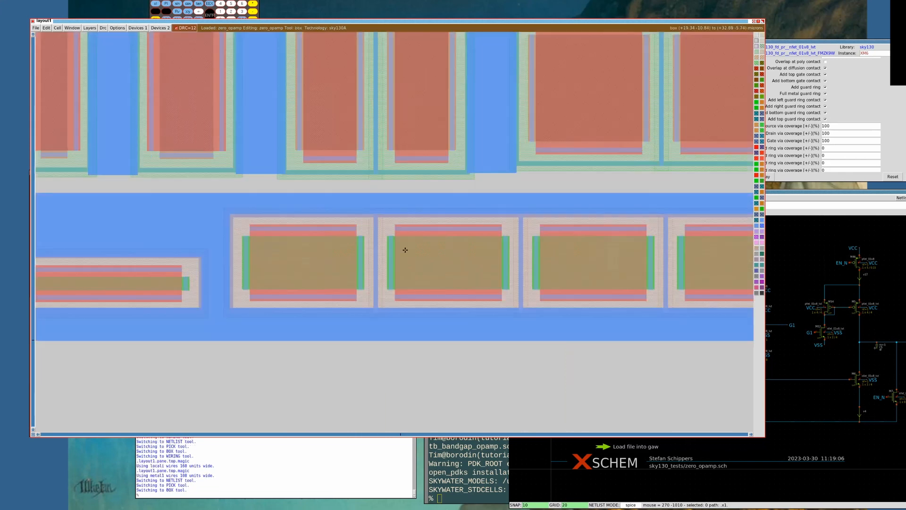
pyautogui.click(439, 296)
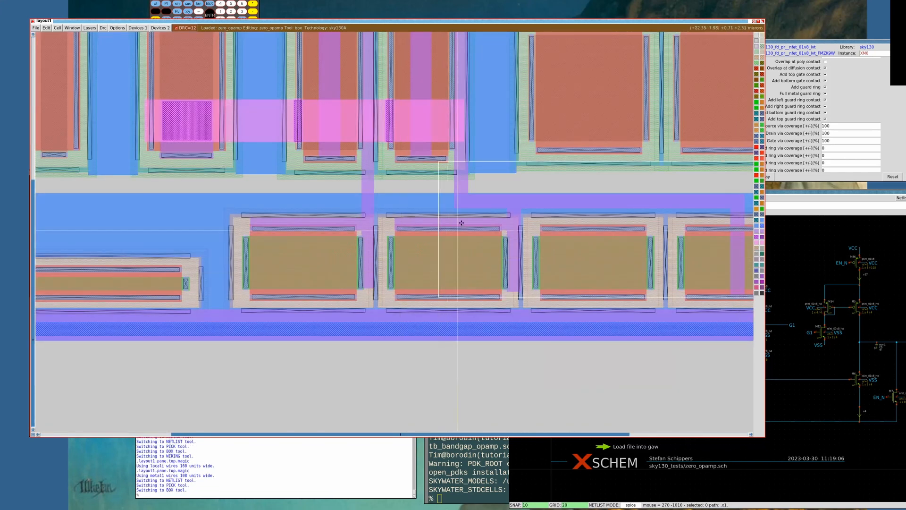
pyautogui.rightClick(461, 222)
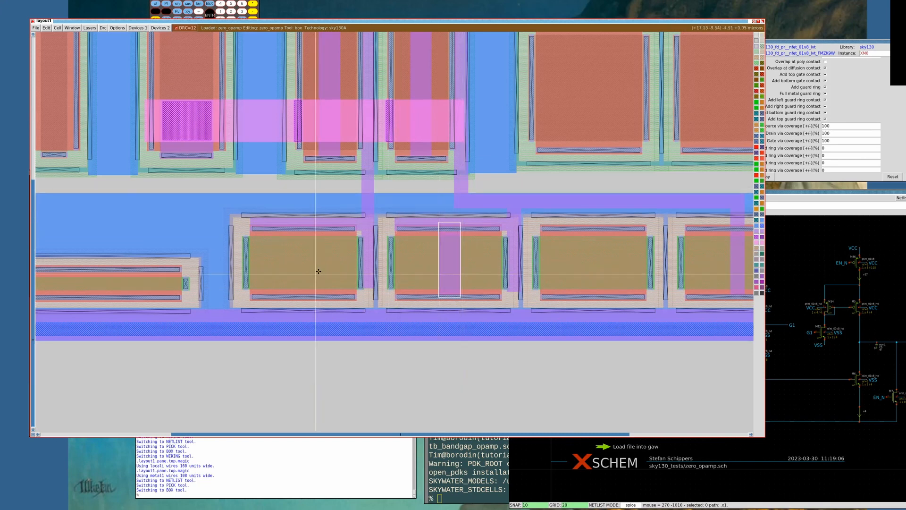
pyautogui.middleClick(369, 189)
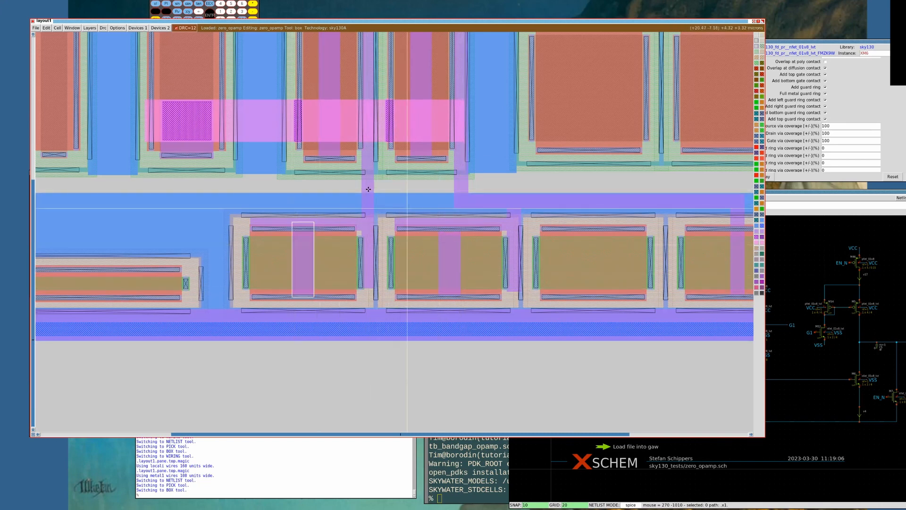
# Paint vertical m1 strips about 0.8 µm wide joining the top and bottom gate contacts of the third and fourth large lower transistors
pyautogui.click(576, 297)
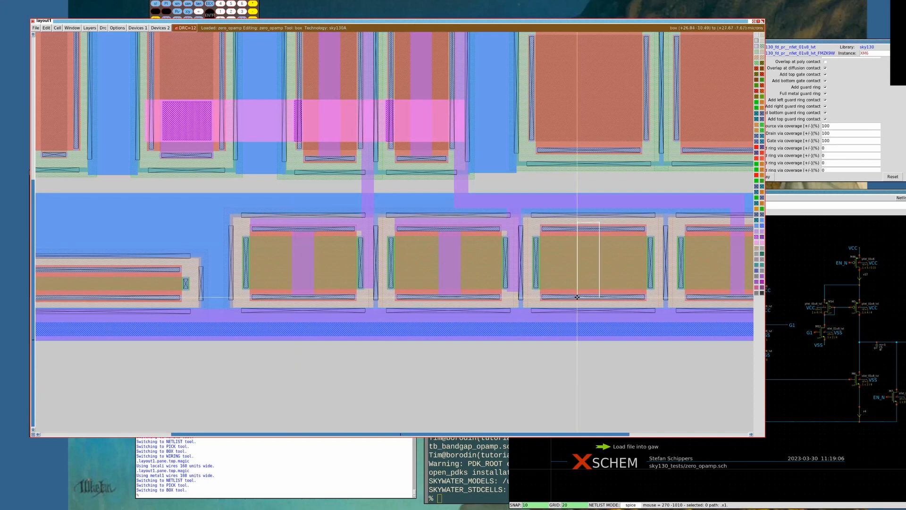
pyautogui.rightClick(600, 227)
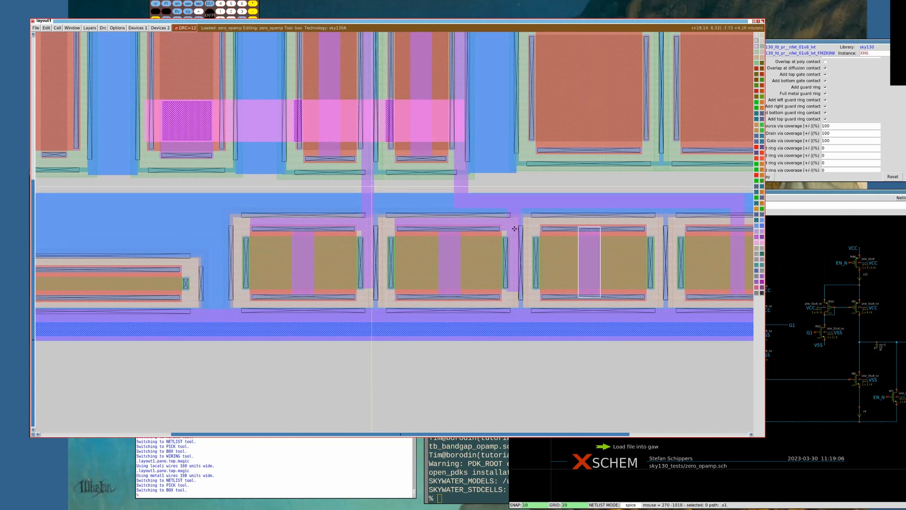
pyautogui.press('v')
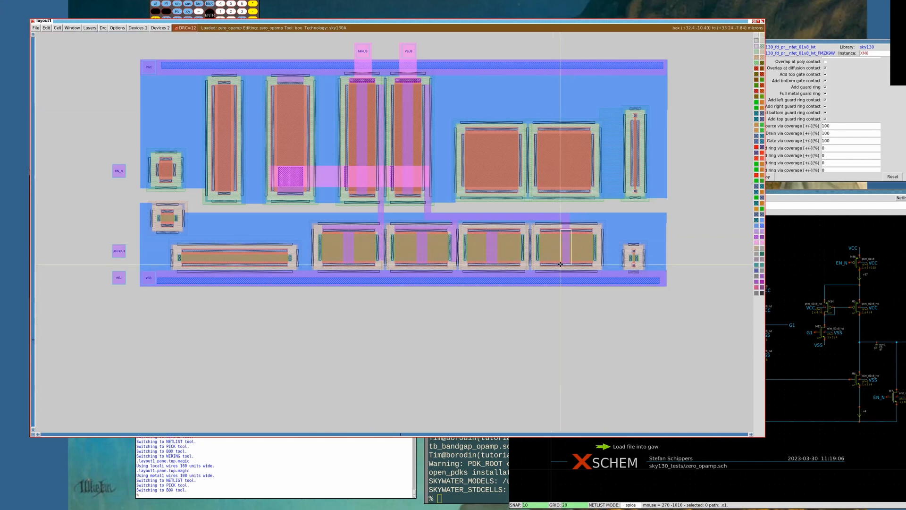
pyautogui.press('z')
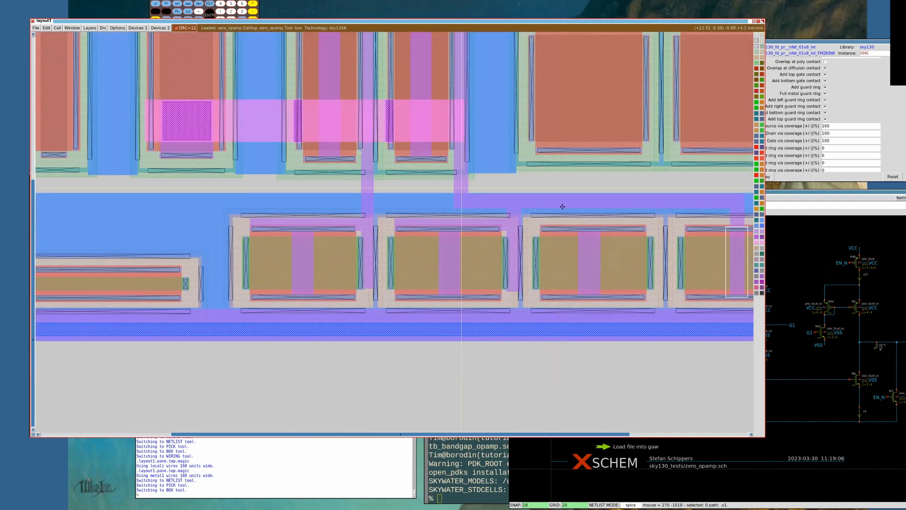
pyautogui.press('v')
# Wire metal1 from the fourth large lower transistor's gate strip up to the horizontal m1 run above it
pyautogui.press('space')
pyautogui.click(569, 243)
pyautogui.click(569, 244)
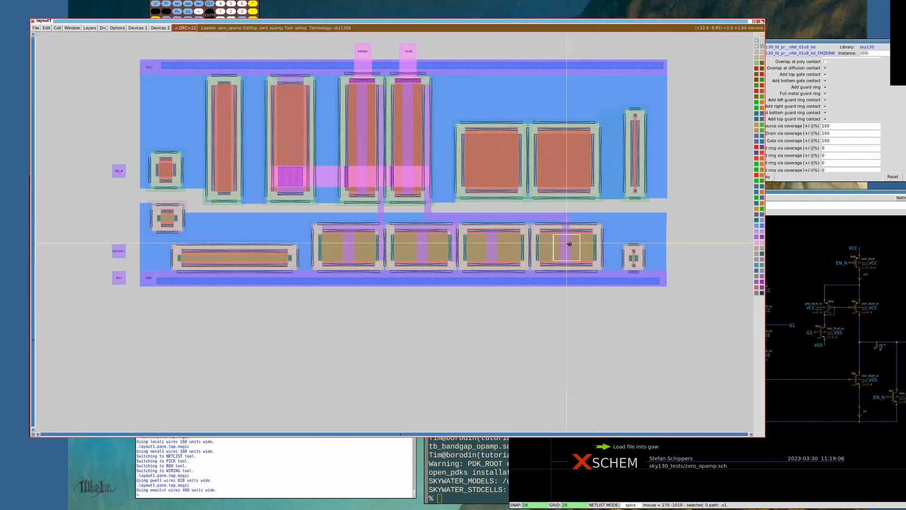
pyautogui.click(569, 244)
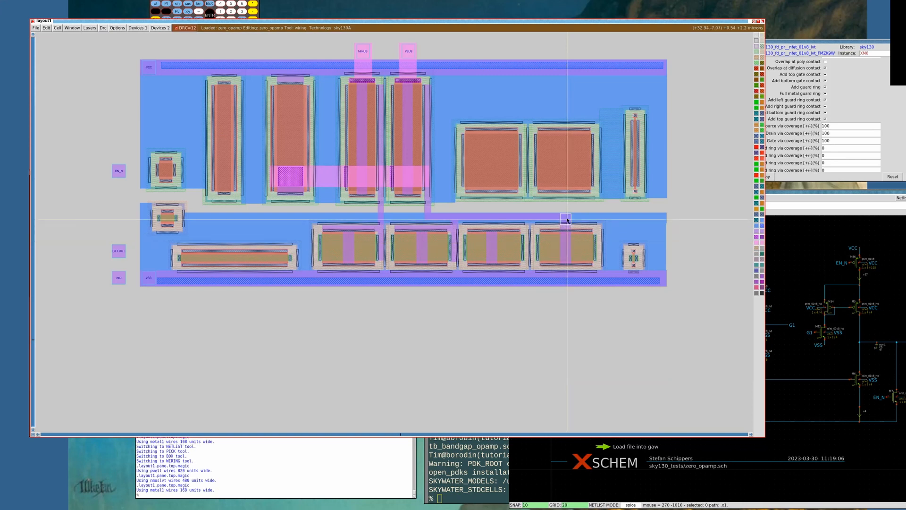
pyautogui.press('space')
pyautogui.press('space')
pyautogui.press('space')
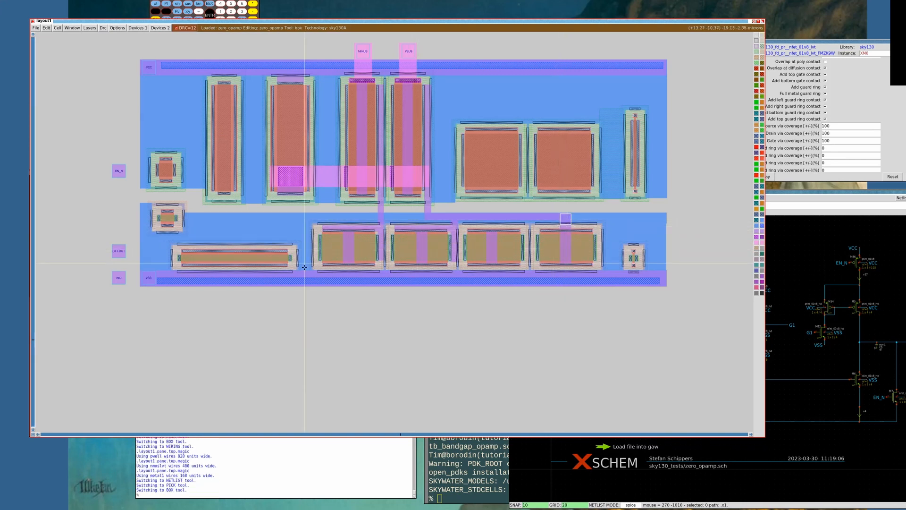
# Examine the wiring of the four large lower transistors and compare it with the zero_opamp schematic
pyautogui.click(310, 283)
pyautogui.rightClick(601, 198)
pyautogui.press('z')
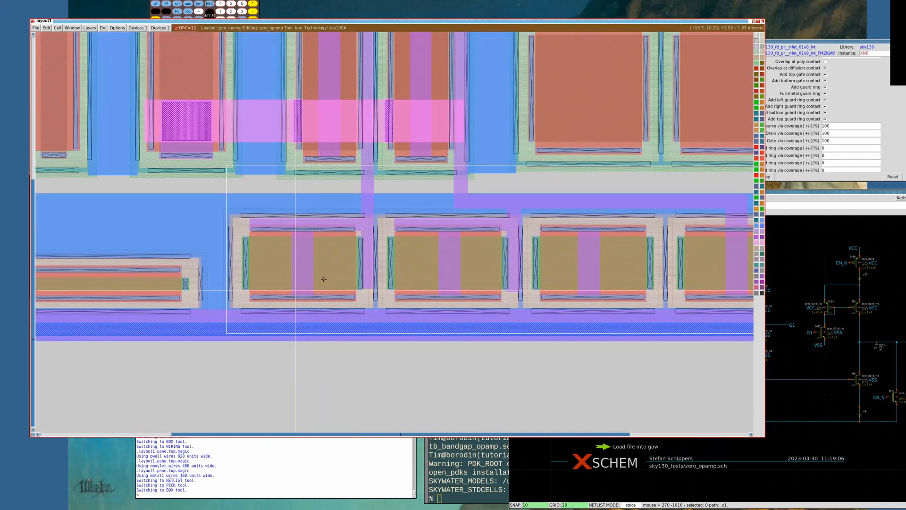
pyautogui.hotkey('shift', 'z')
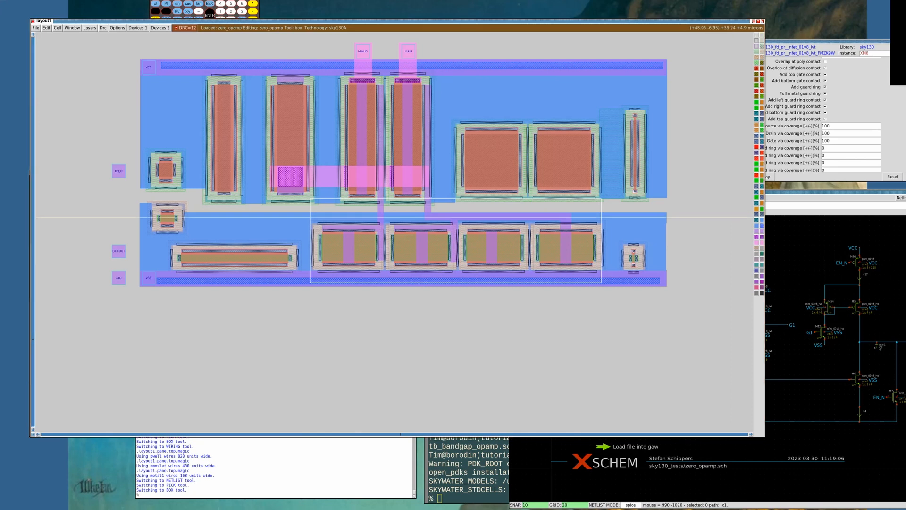
pyautogui.click(801, 192)
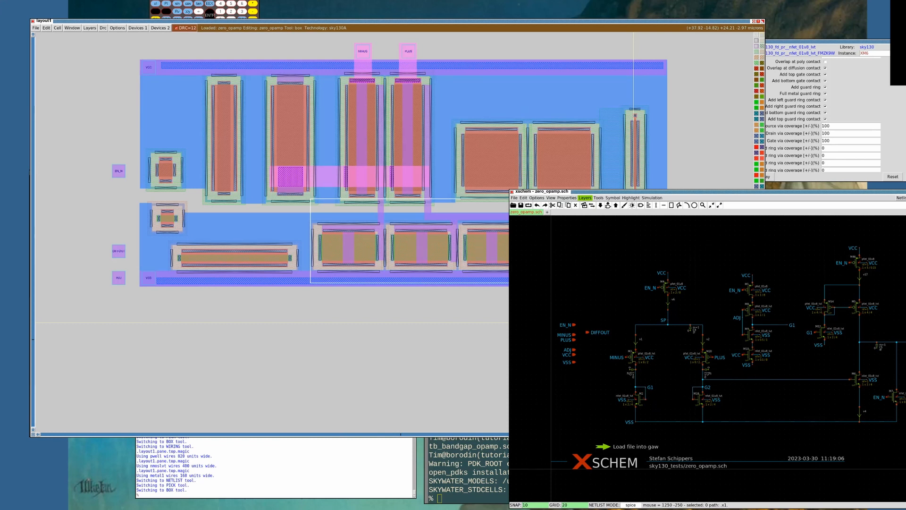
pyautogui.click(501, 21)
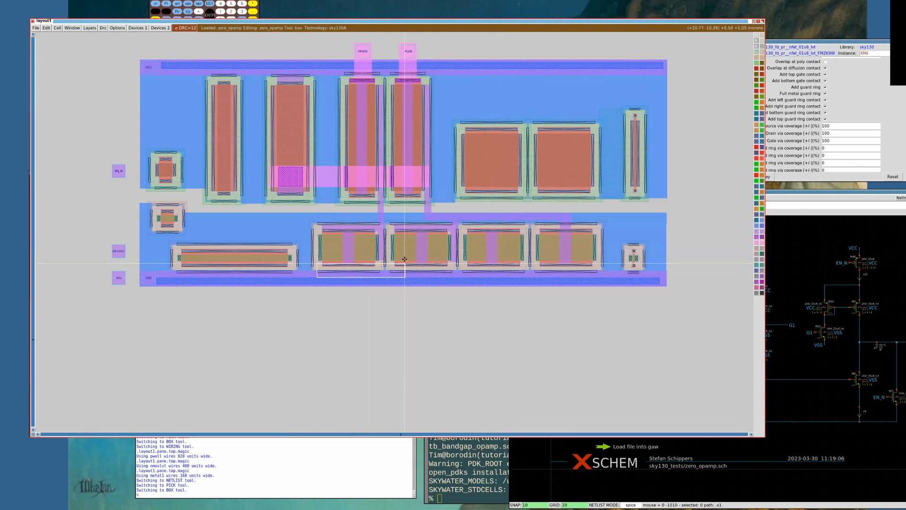
# Paint a horizontal m2 strip about 23.4 µm long and 1.4 µm high across all four large lower transistors
pyautogui.press('z')
pyautogui.hotkey('ctrl', 'z')
pyautogui.hotkey('shift', 'z')
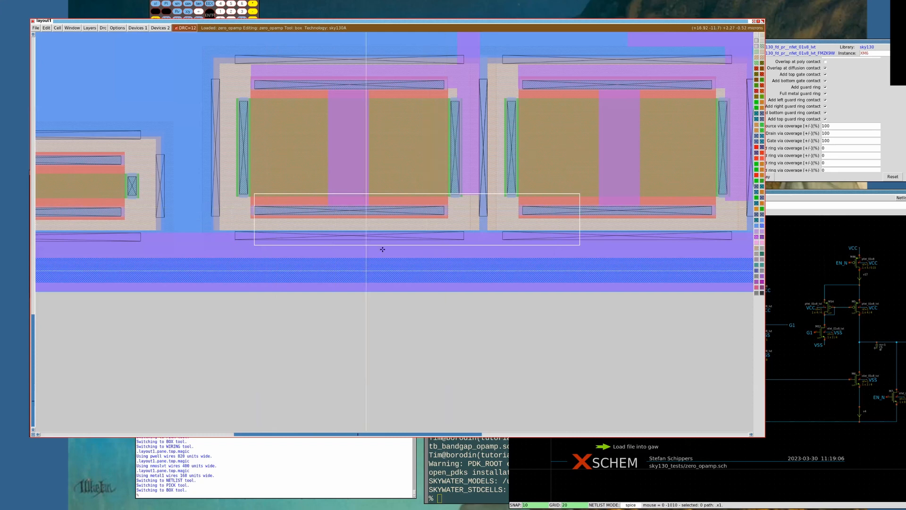
pyautogui.hotkey('shift', 'z')
pyautogui.scroll(1, 375, 247)
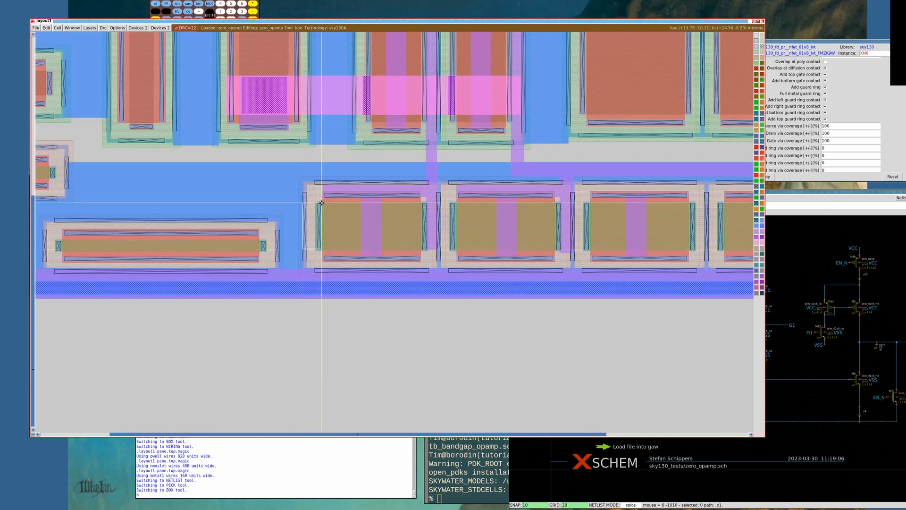
pyautogui.hotkey('shift', 'z')
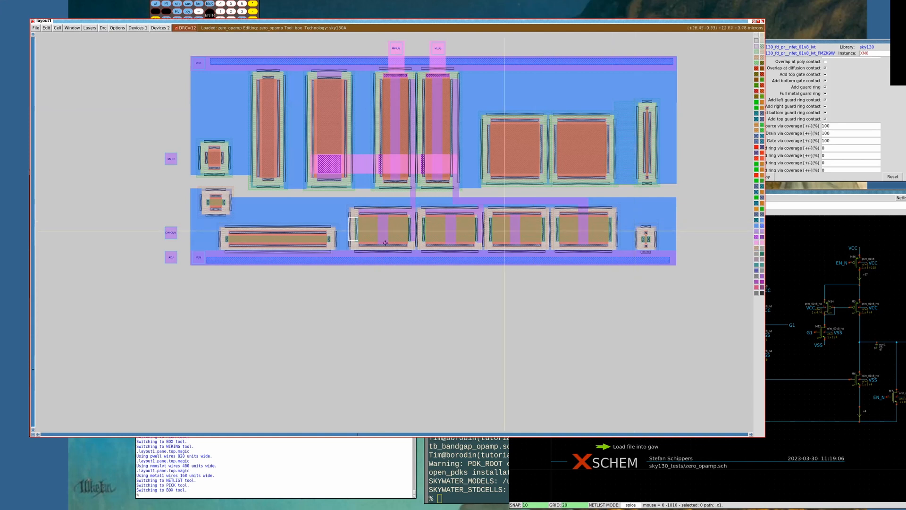
pyautogui.click(340, 237)
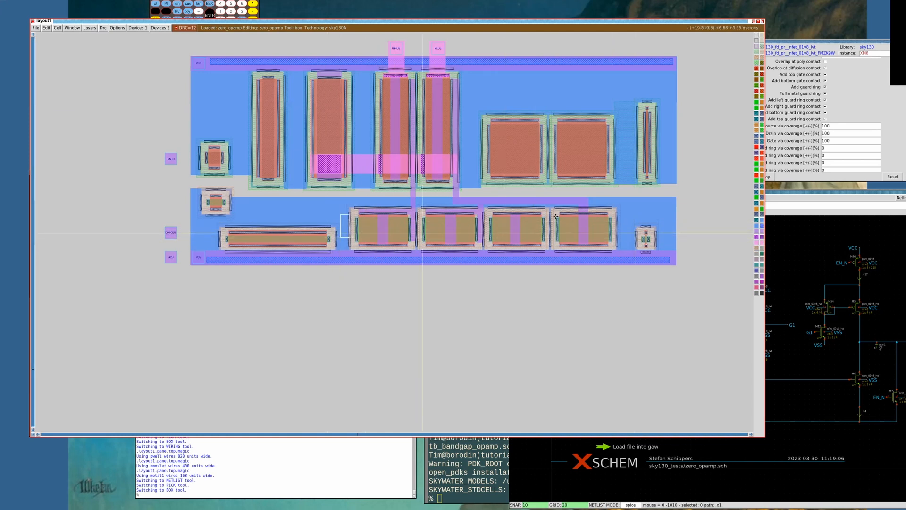
pyautogui.rightClick(624, 219)
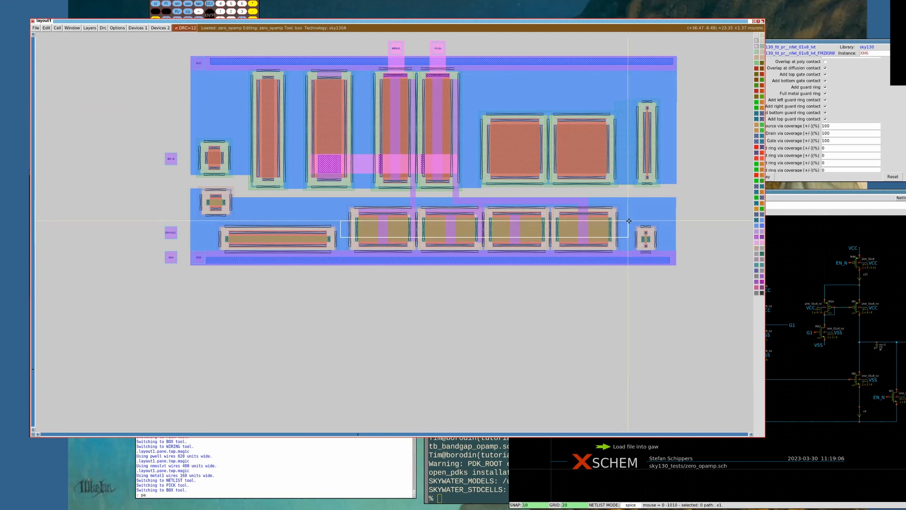
pyautogui.write('m2')
pyautogui.press('Return')
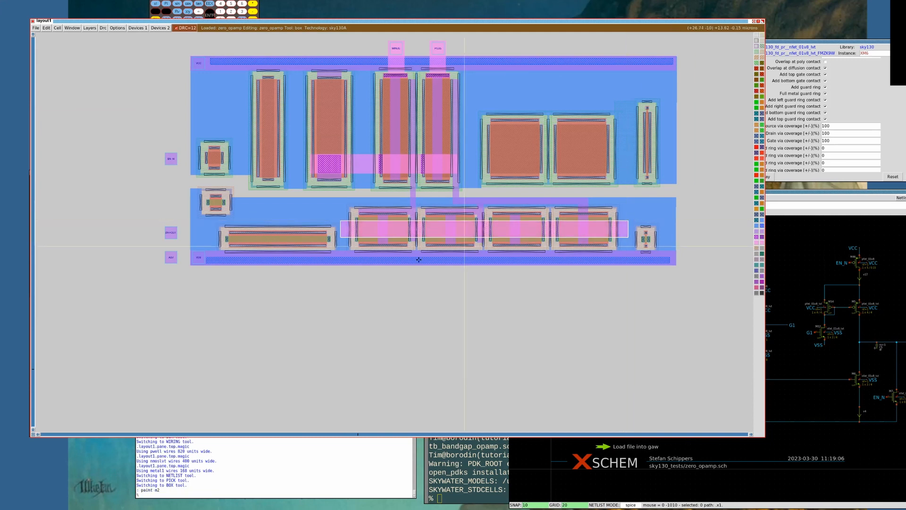
# Place via1 where the m2 strip crosses the left diffusion contacts of the first and second large lower transistors
pyautogui.press('z')
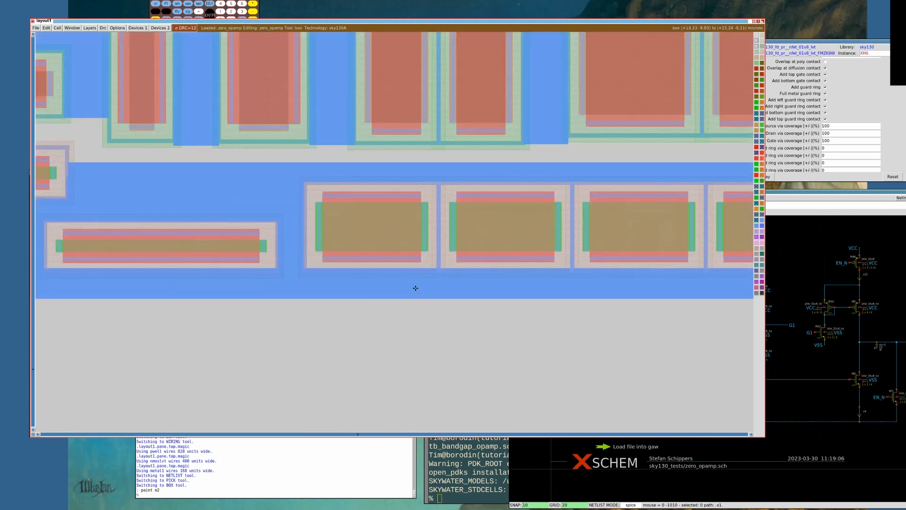
pyautogui.hotkey('ctrl', 'z')
pyautogui.hotkey('shift', 'z')
pyautogui.click(391, 322)
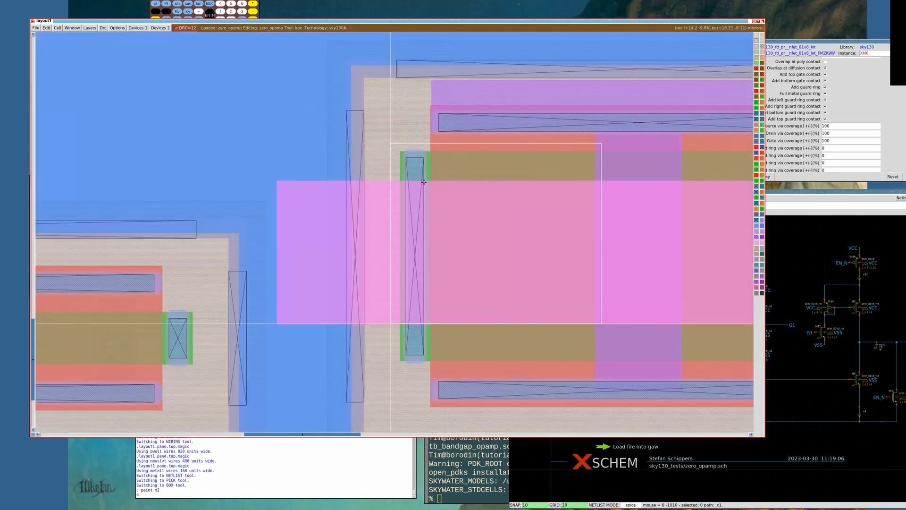
pyautogui.rightClick(423, 184)
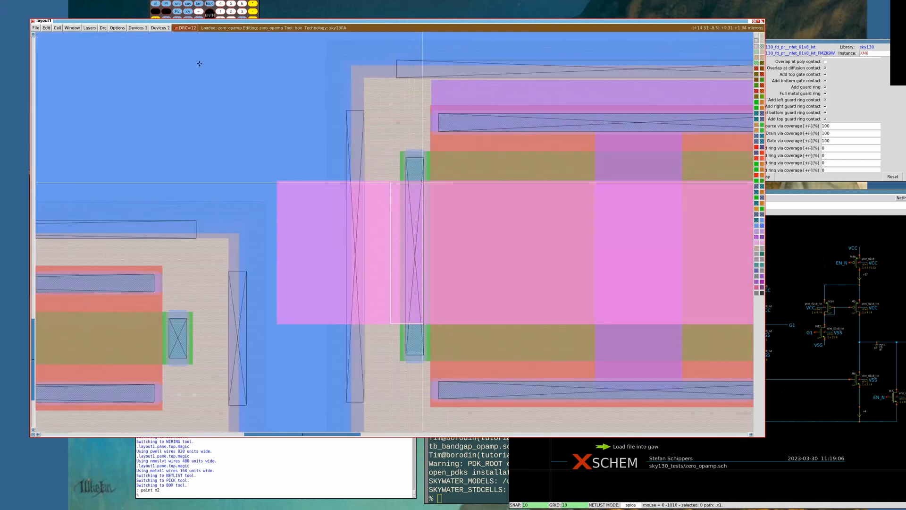
pyautogui.click(140, 29)
pyautogui.click(147, 170)
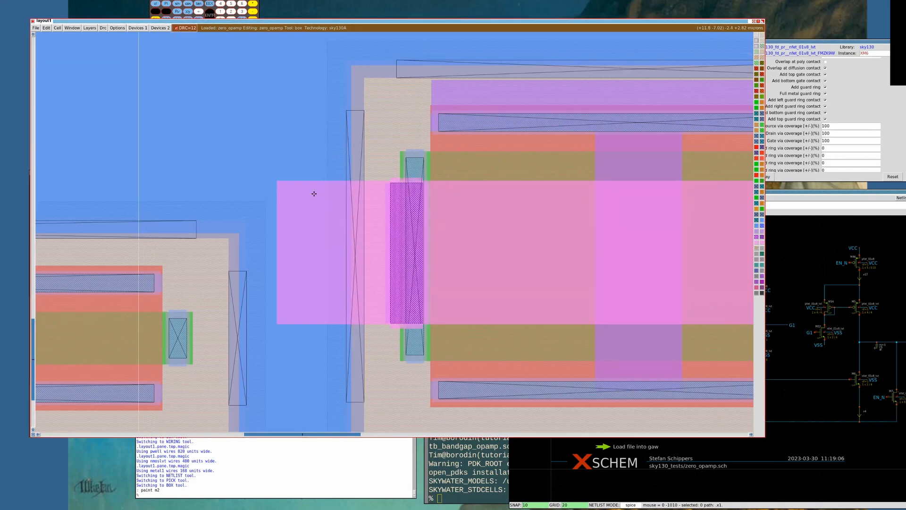
pyautogui.hotkey('shift', 'z')
pyautogui.click(674, 277)
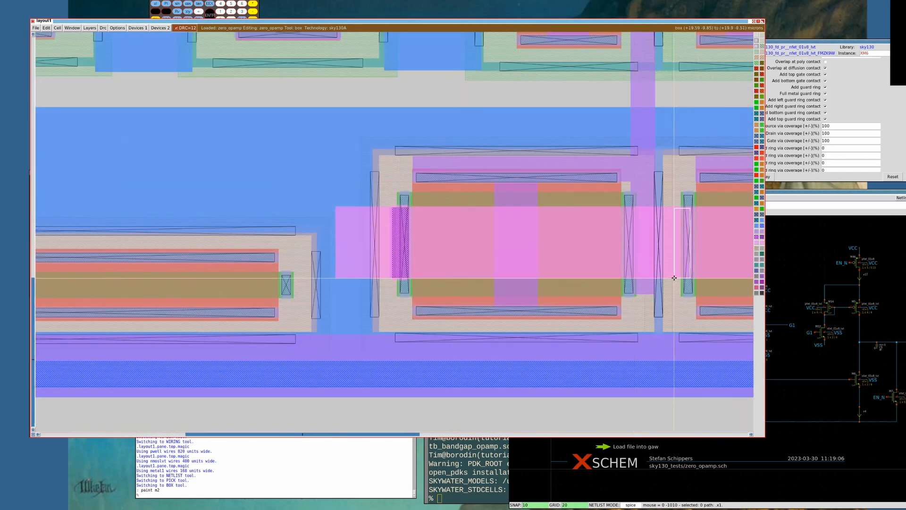
pyautogui.click(138, 28)
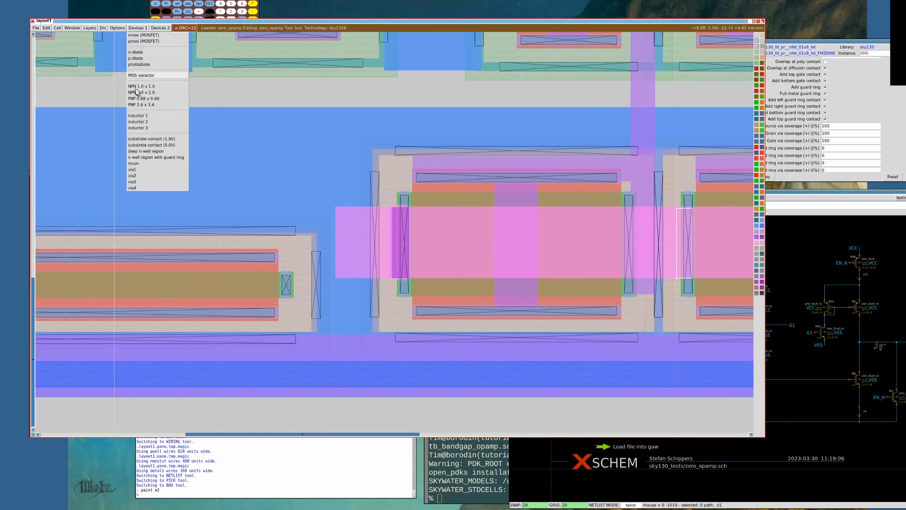
pyautogui.click(151, 170)
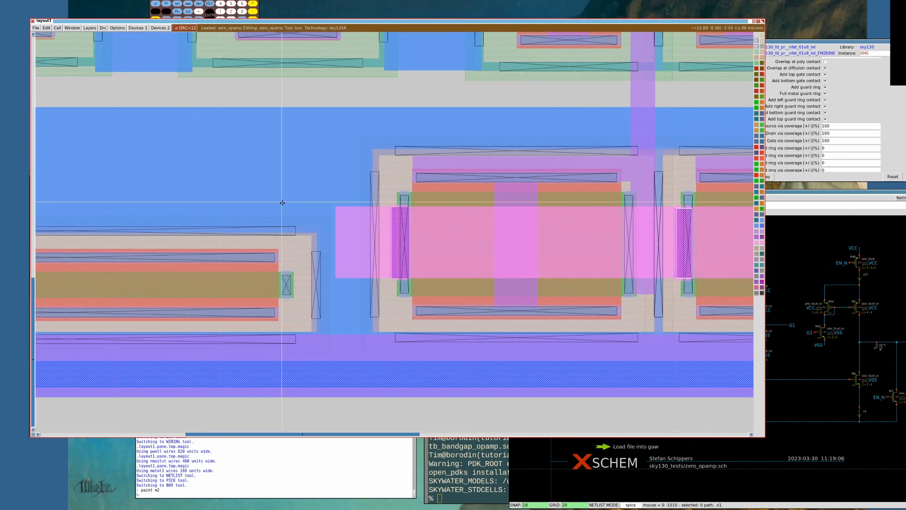
# Place via1 where the m2 strip crosses the left diffusion contacts of the third and fourth large lower transistors
pyautogui.press('Right')
pyautogui.press('Right')
pyautogui.press('Right')
pyautogui.press('Right')
pyautogui.press('Right')
pyautogui.press('Right')
pyautogui.press('Right')
pyautogui.press('Right')
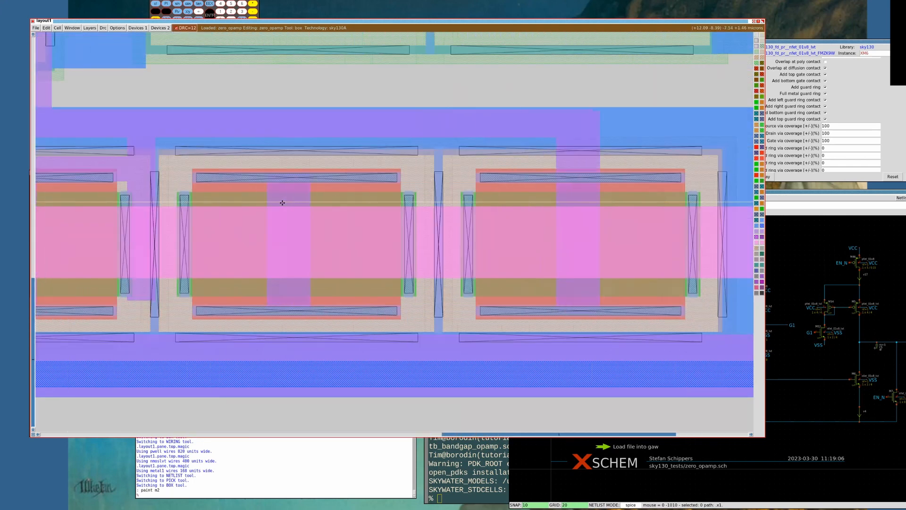
pyautogui.click(169, 276)
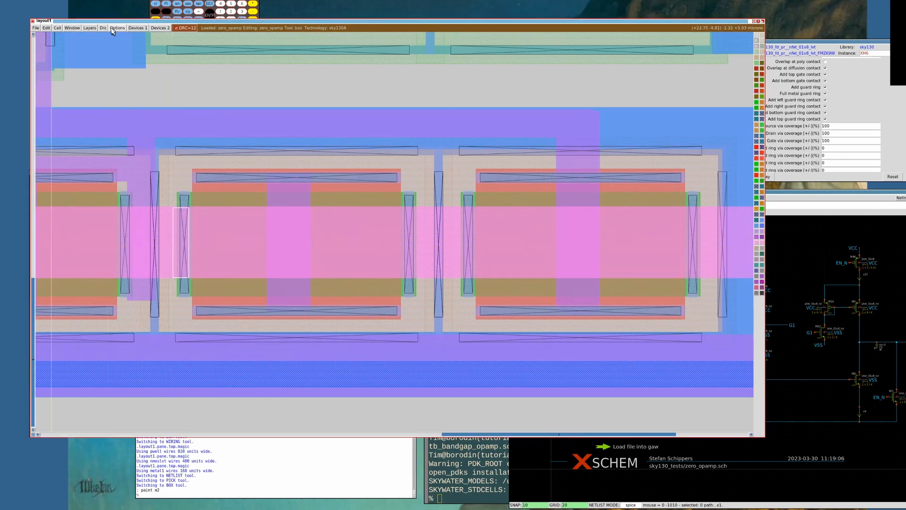
pyautogui.click(138, 28)
pyautogui.click(140, 170)
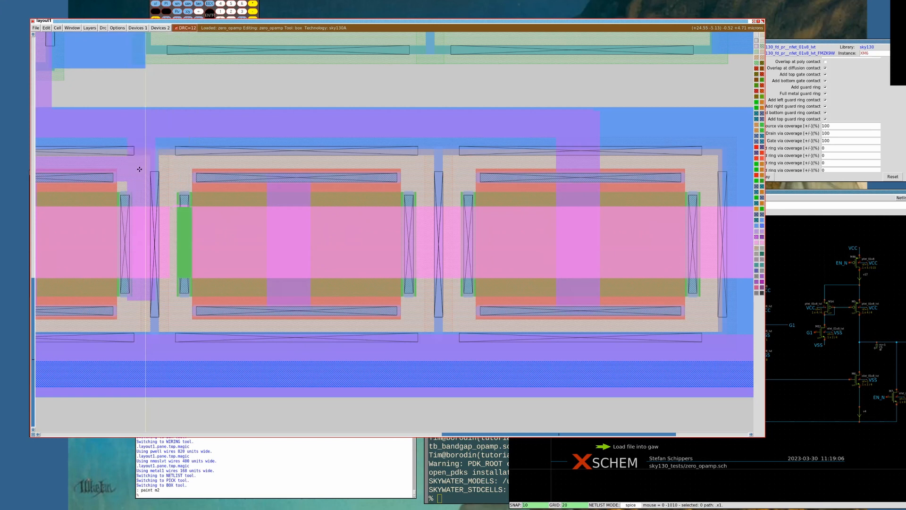
pyautogui.click(456, 278)
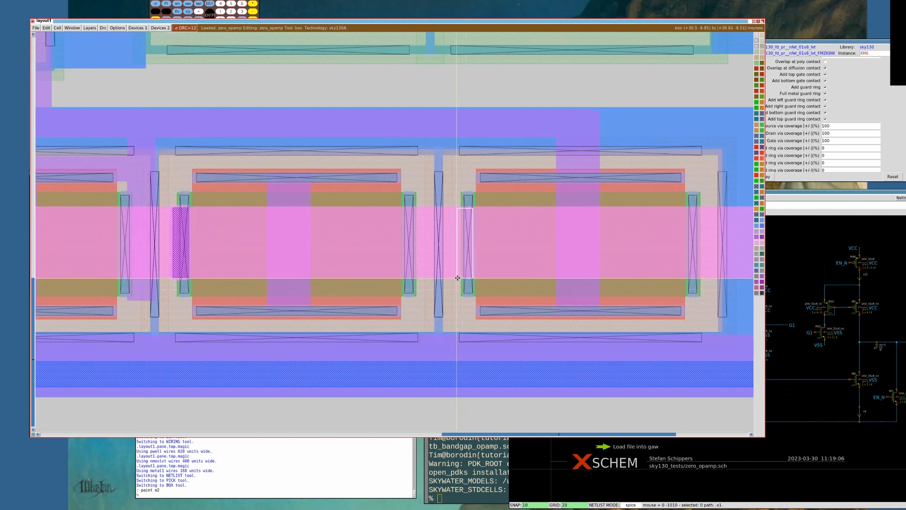
pyautogui.click(143, 28)
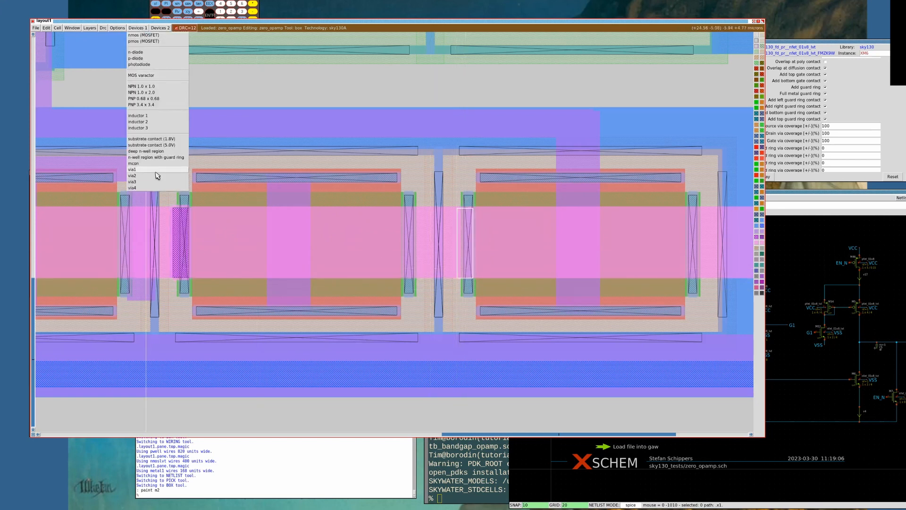
pyautogui.click(157, 171)
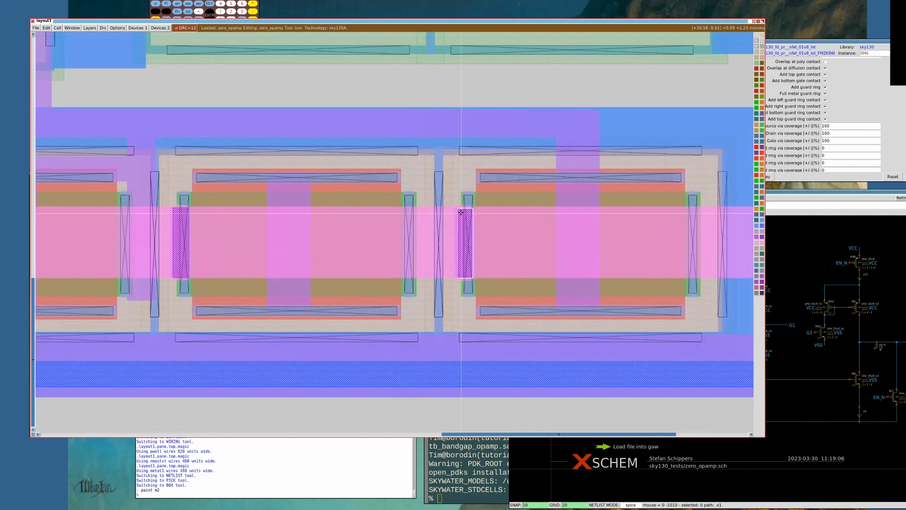
# Place a via1 at the left end of the m2 strip, in the gap beside the first large lower transistor
pyautogui.hotkey('shift', 'z')
pyautogui.press('Left')
pyautogui.press('Left')
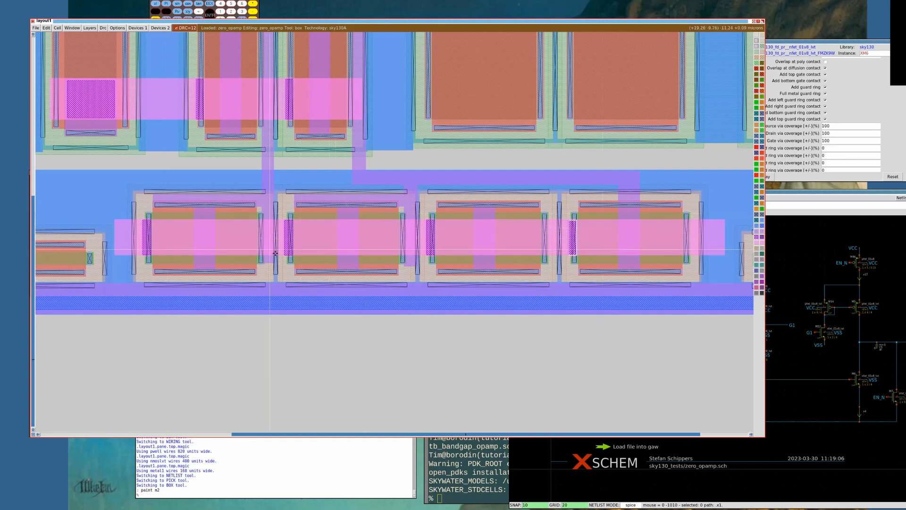
pyautogui.click(105, 256)
pyautogui.scroll(3, 370, 304)
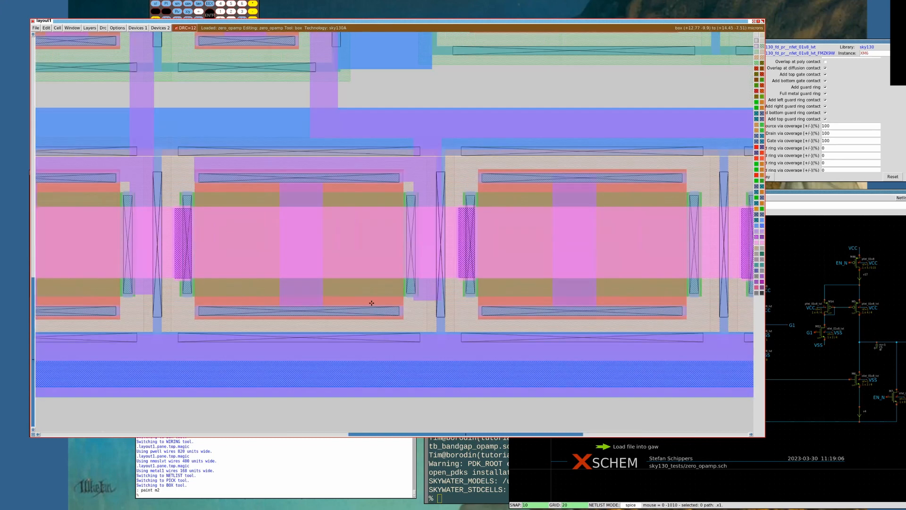
pyautogui.scroll(-1, 342, 316)
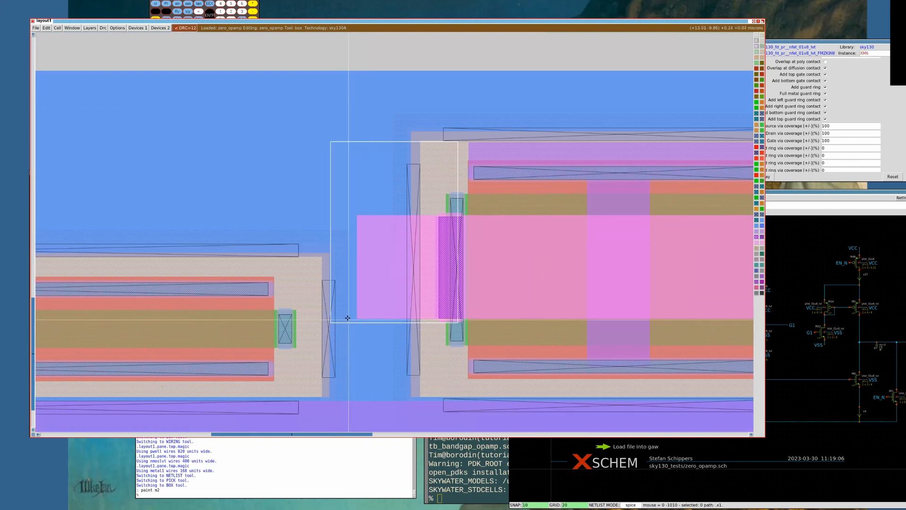
pyautogui.click(347, 318)
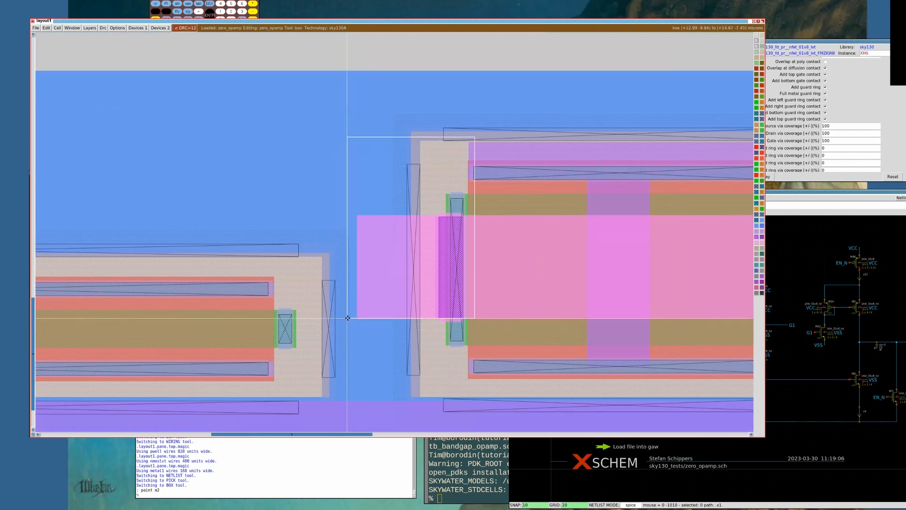
pyautogui.rightClick(402, 216)
pyautogui.hotkey('shift', 'z')
pyautogui.press('z')
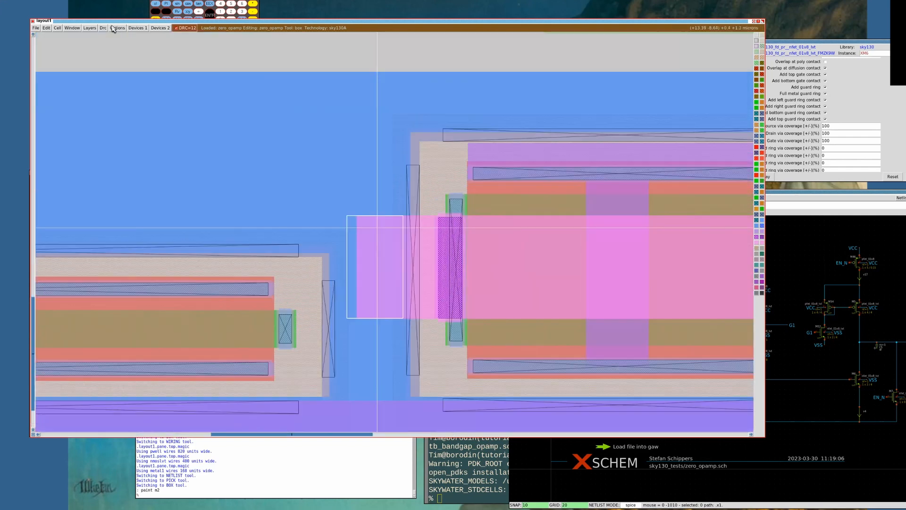
pyautogui.click(137, 27)
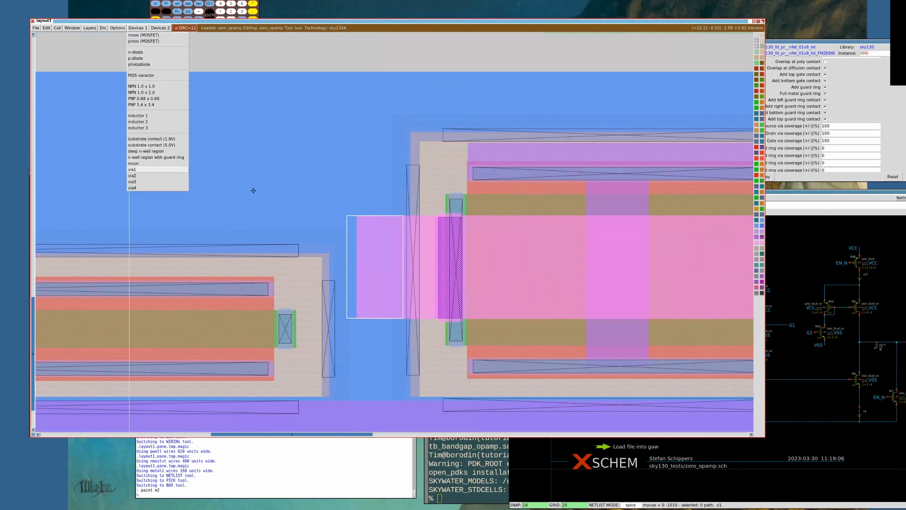
pyautogui.click(132, 169)
# Paint m1 from the via1 at the m2 strip's left end down to the VSS rail and fill it with mcon
pyautogui.hotkey('shift', 'z')
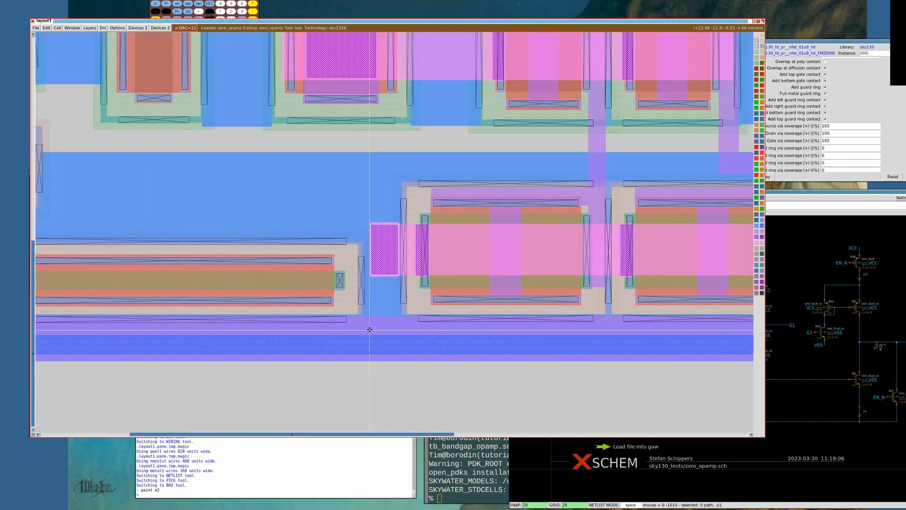
pyautogui.click(370, 329)
pyautogui.rightClick(399, 223)
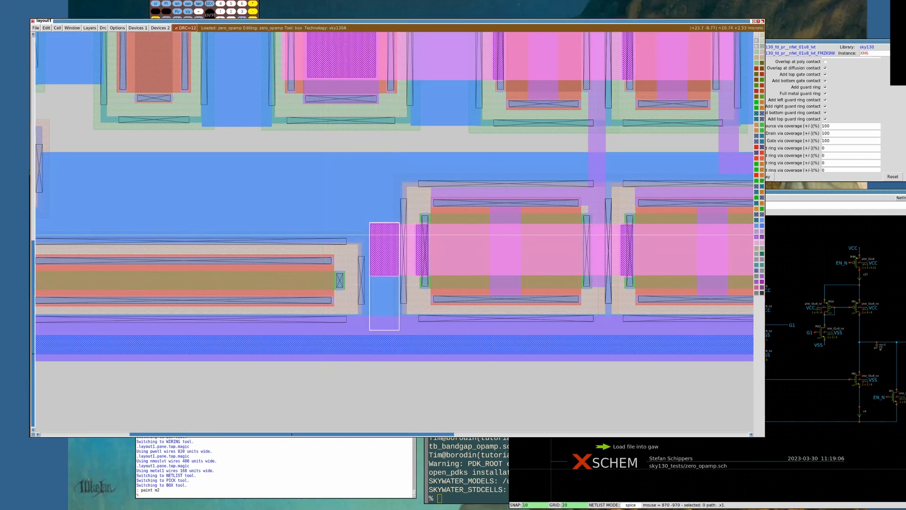
pyautogui.click(373, 326)
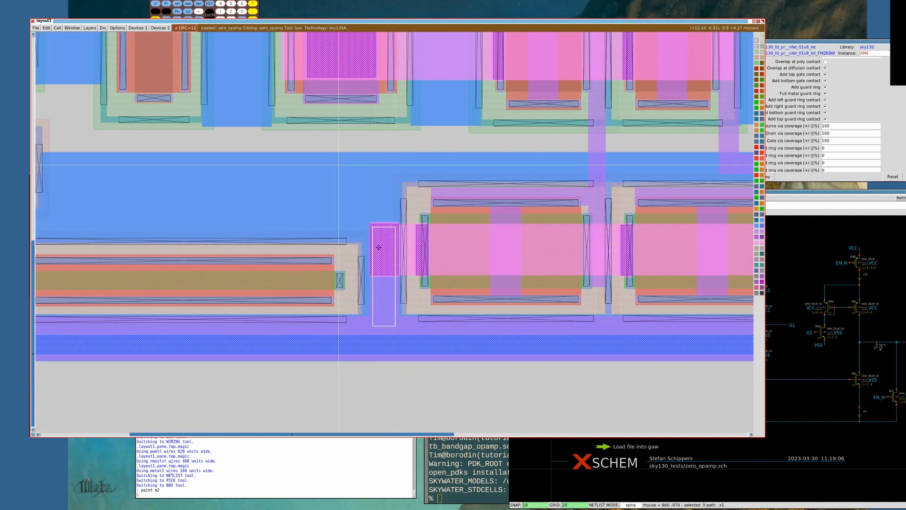
pyautogui.click(138, 29)
pyautogui.click(135, 165)
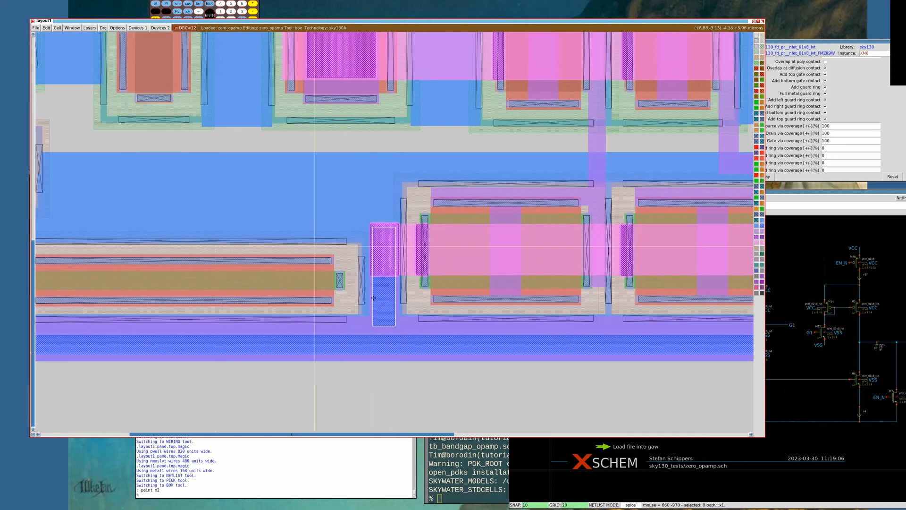
# Extend the m2 strip's right end slightly farther into the gap between the fourth large lower transistor and the small transistor
pyautogui.hotkey('shift', 'z')
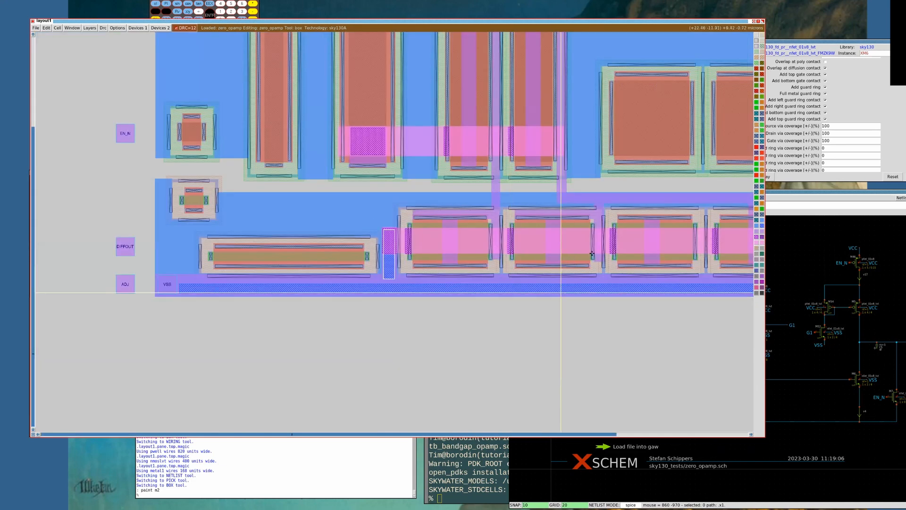
pyautogui.hotkey('shift', 'z')
pyautogui.click(602, 254)
pyautogui.press('z')
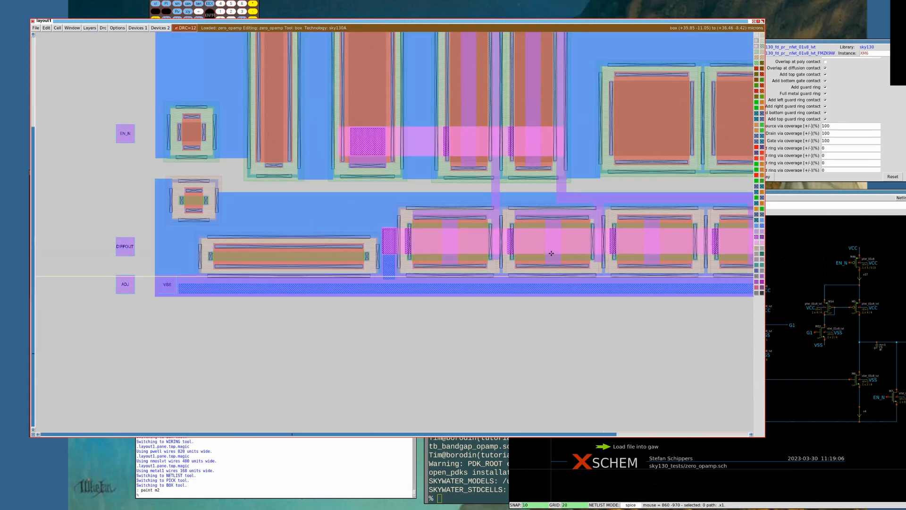
pyautogui.hotkey('ctrl', 'z')
pyautogui.hotkey('shift', 'z')
pyautogui.click(378, 318)
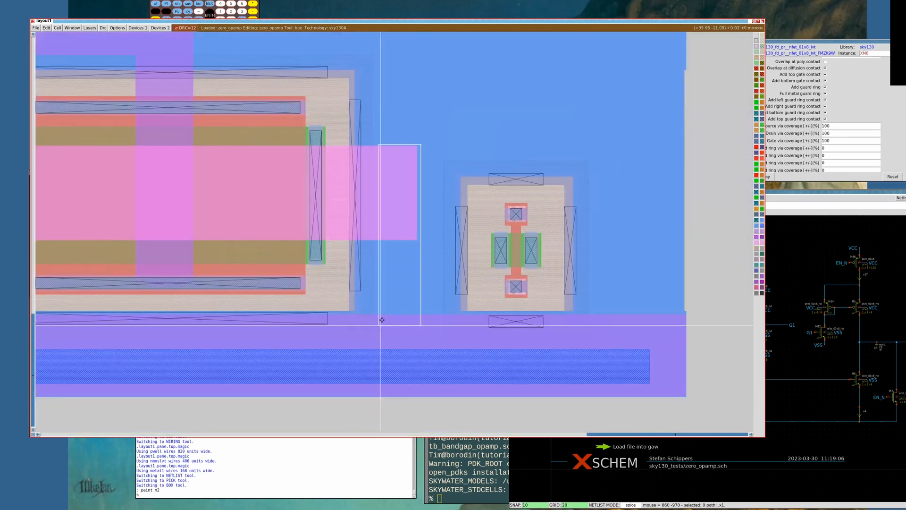
pyautogui.click(378, 241)
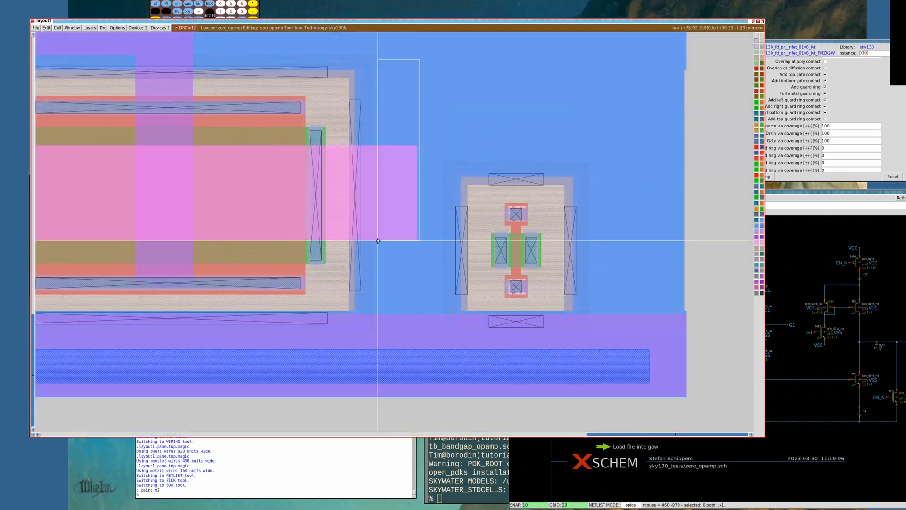
pyautogui.rightClick(422, 145)
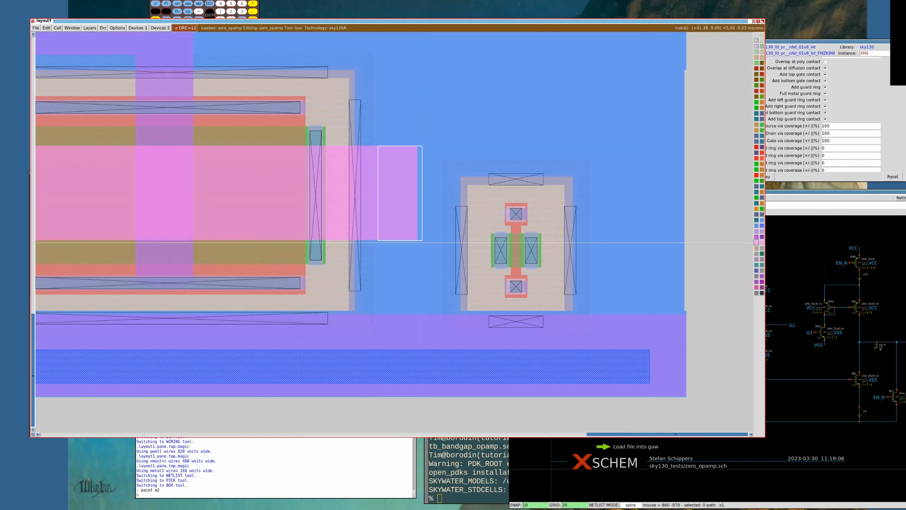
# Paint m1 from the m2 strip's right end down to the VSS rail and place a via1 where the two metals overlap
pyautogui.click(376, 327)
pyautogui.rightClick(422, 146)
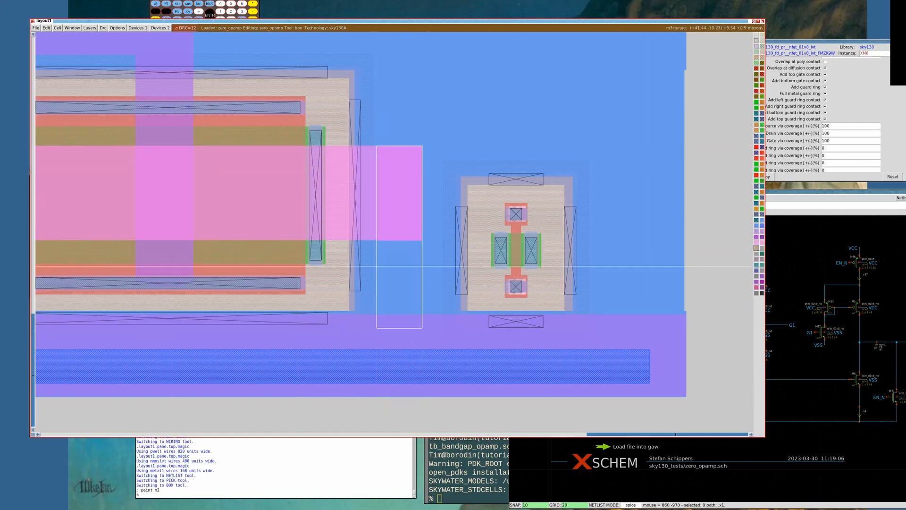
pyautogui.click(376, 240)
pyautogui.rightClick(423, 146)
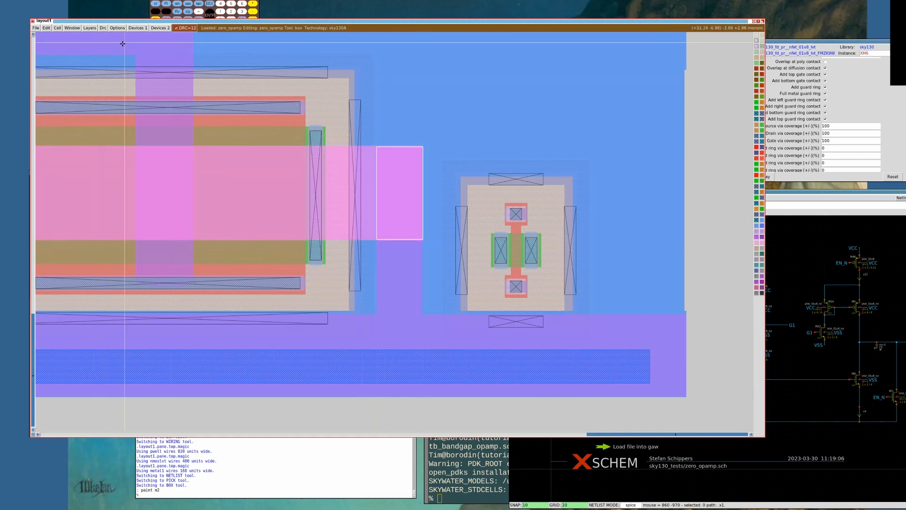
pyautogui.click(136, 29)
pyautogui.click(134, 169)
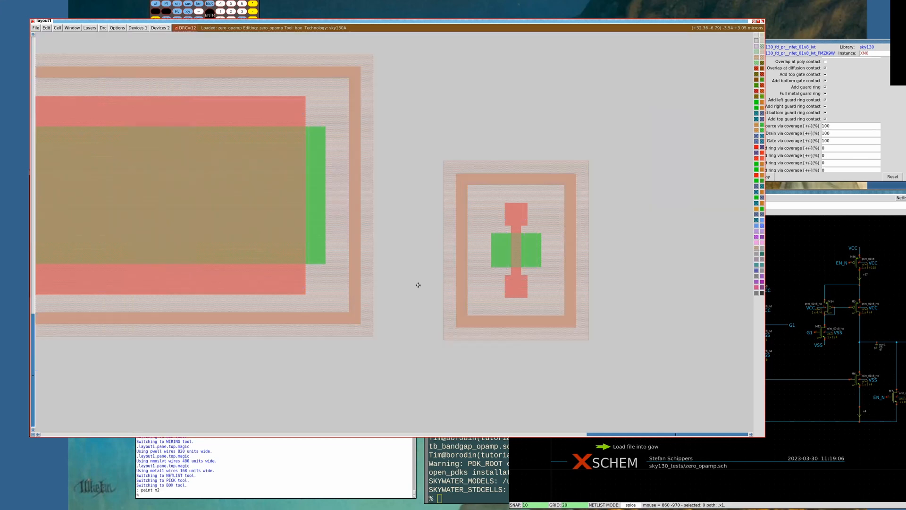
# Fill the right-hand m1 drop with mcon and trim its lower end clear of the VSS rail's contact row
pyautogui.click(392, 246)
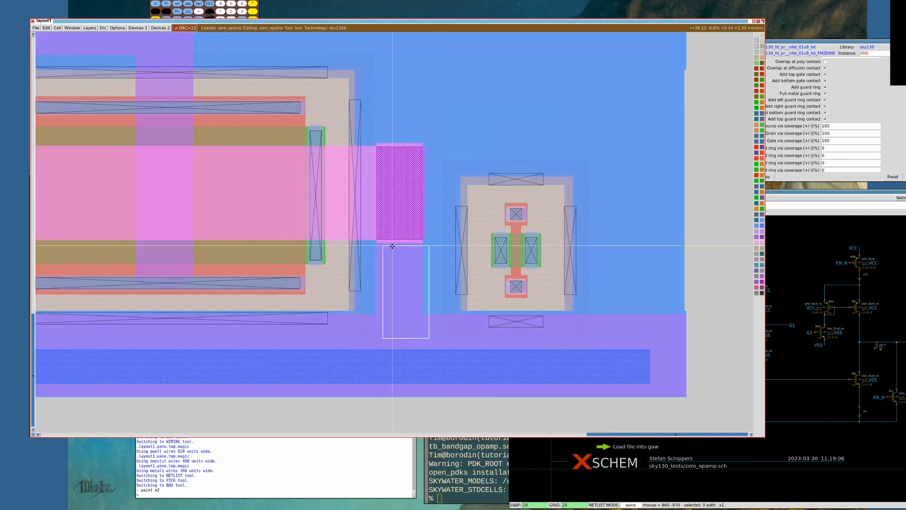
pyautogui.rightClick(419, 151)
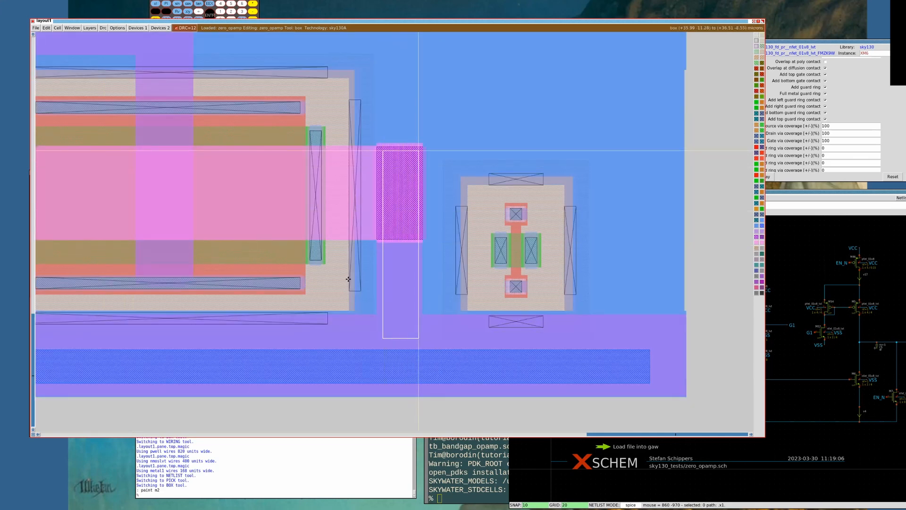
pyautogui.click(136, 28)
pyautogui.click(137, 164)
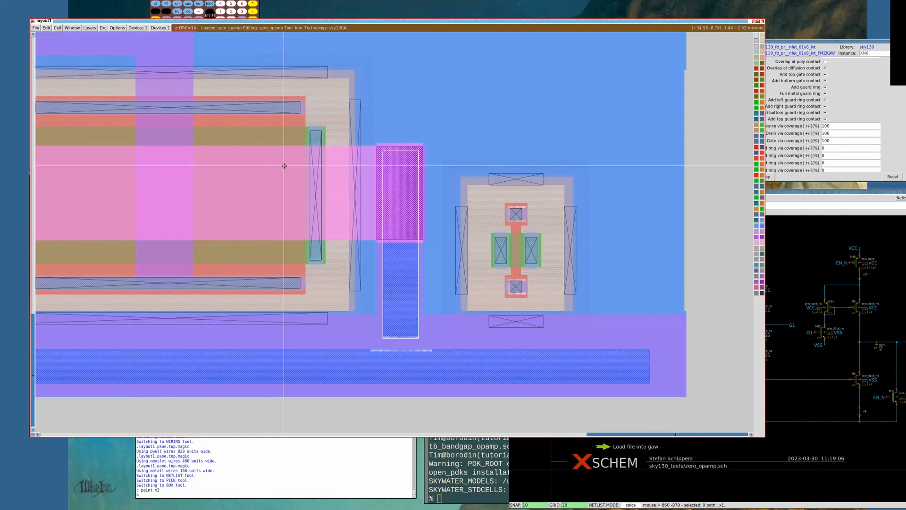
pyautogui.click(378, 340)
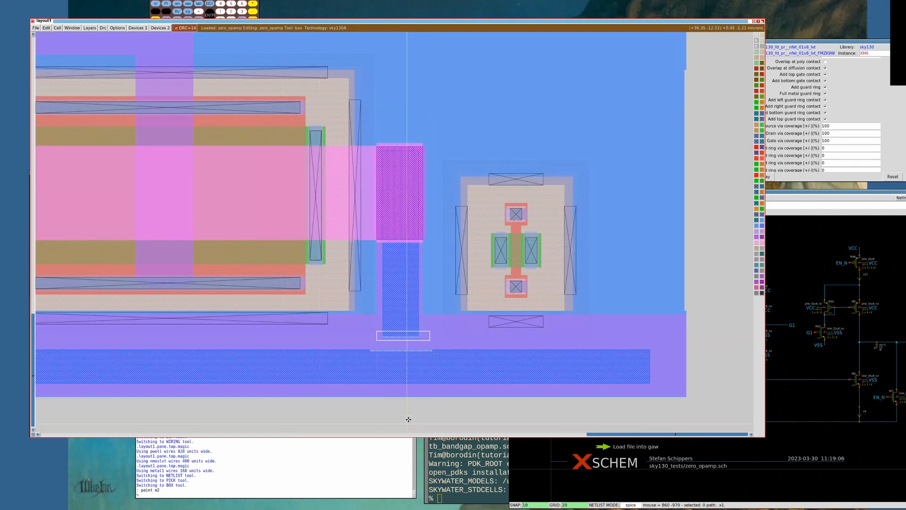
pyautogui.rightClick(429, 331)
pyautogui.click(313, 360)
pyautogui.rightClick(432, 317)
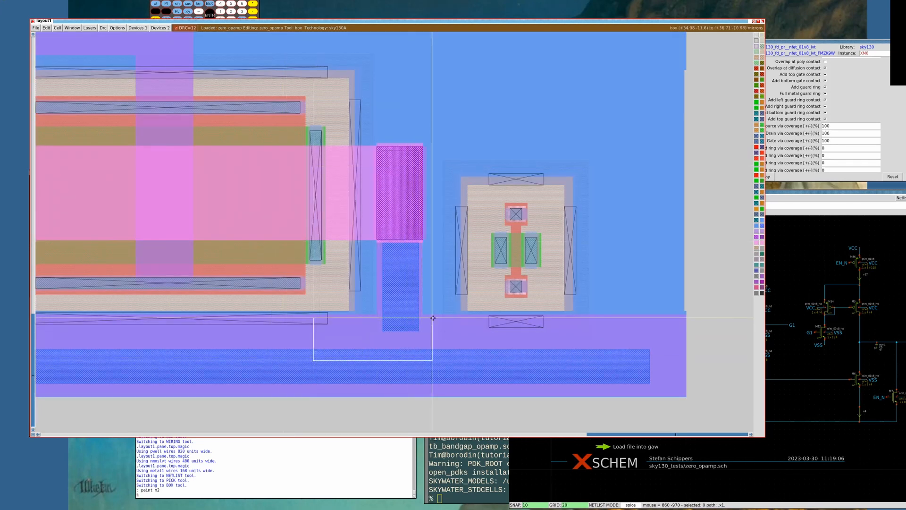
# Run "drc why" on the upper gate contact of the small lower transistor at the layout's right end
pyautogui.hotkey('shift', 'z')
pyautogui.hotkey('shift', 'z')
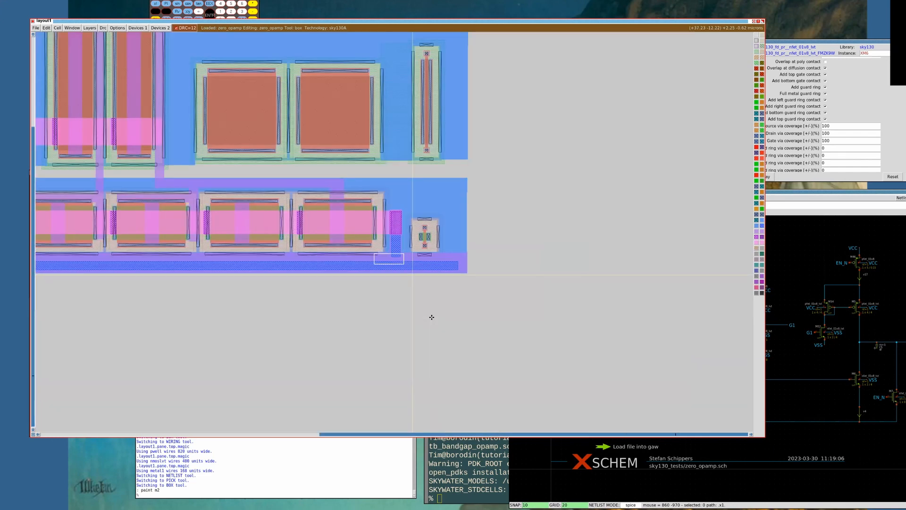
pyautogui.press('v')
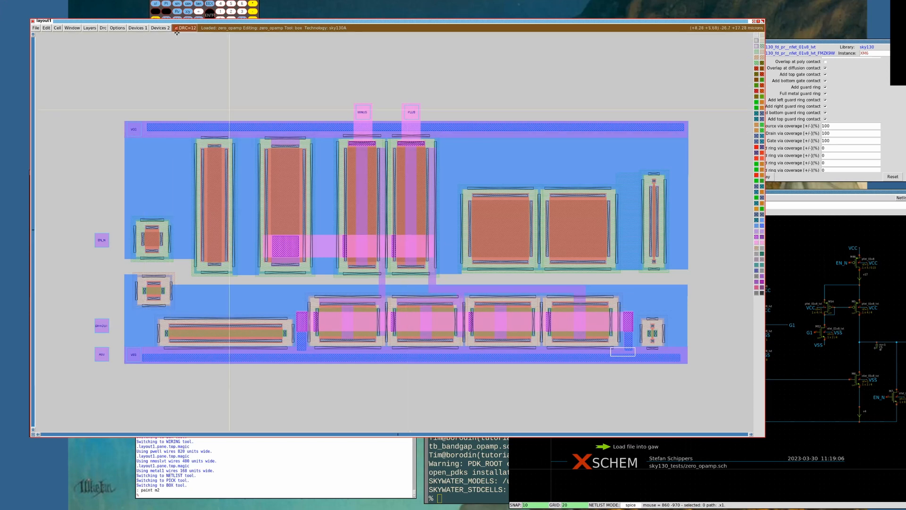
pyautogui.click(647, 347)
pyautogui.rightClick(670, 309)
pyautogui.press('z')
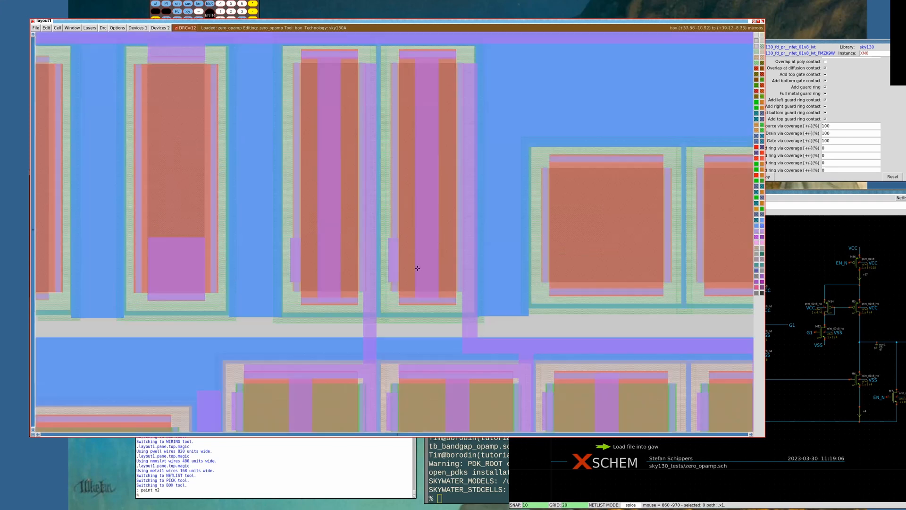
pyautogui.hotkey('ctrl', 'z')
pyautogui.click(303, 232)
pyautogui.rightClick(361, 186)
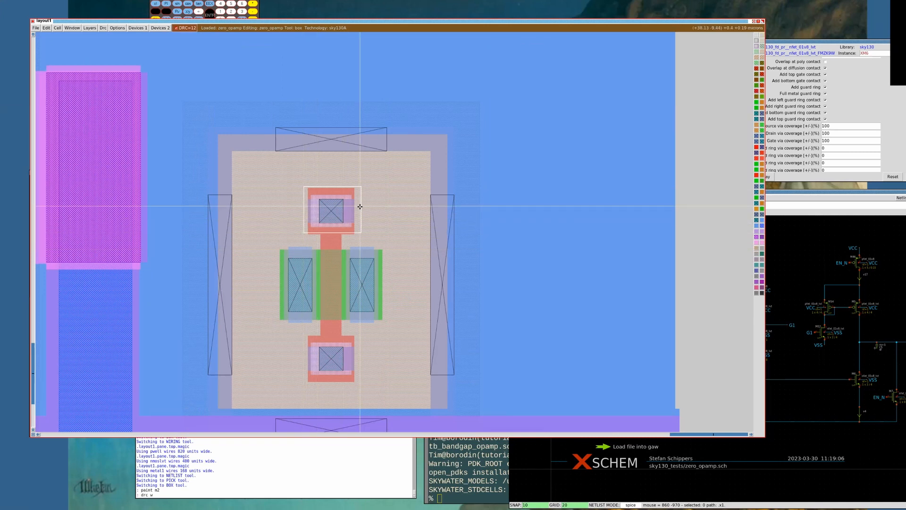
pyautogui.write('hy')
pyautogui.press('Return')
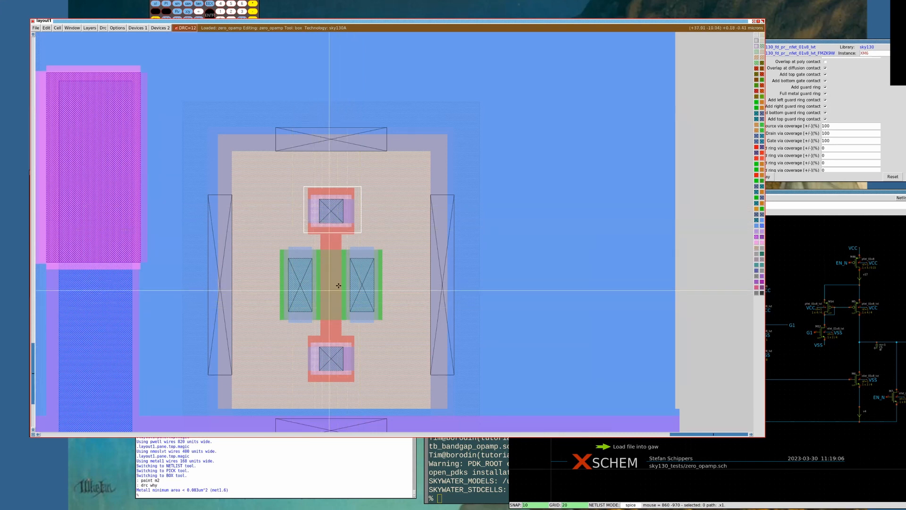
# Paint a narrow vertical m1 strip from the small lower-right transistor's upper gate contact to above its guard ring
pyautogui.hotkey('shift', 'z')
pyautogui.hotkey('shift', 'z')
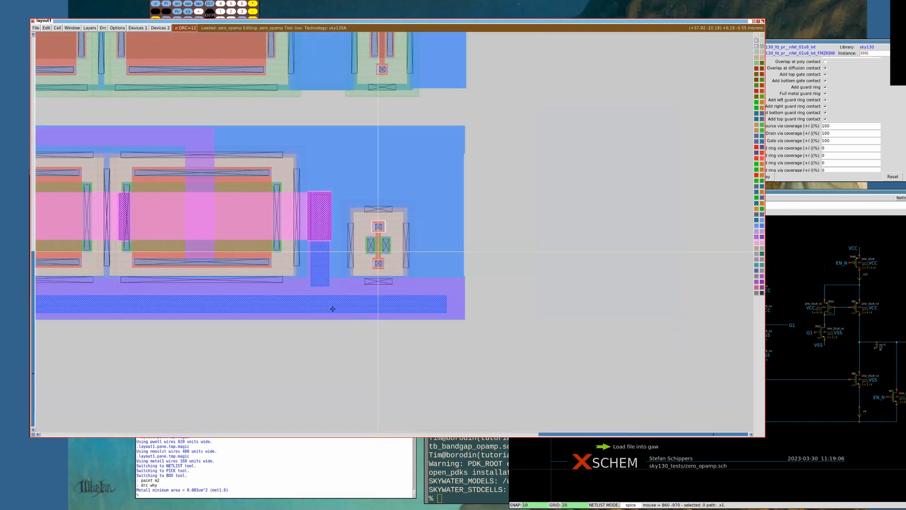
pyautogui.press('z')
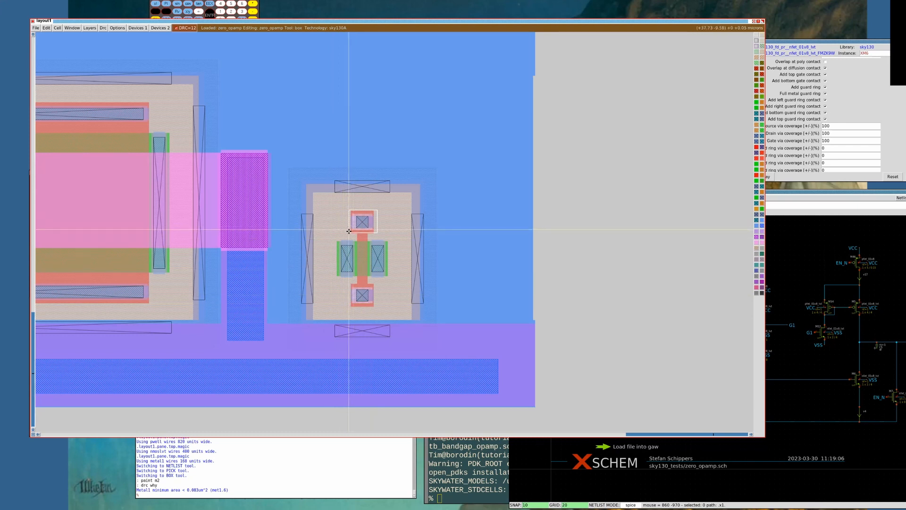
pyautogui.press('i')
pyautogui.press('s')
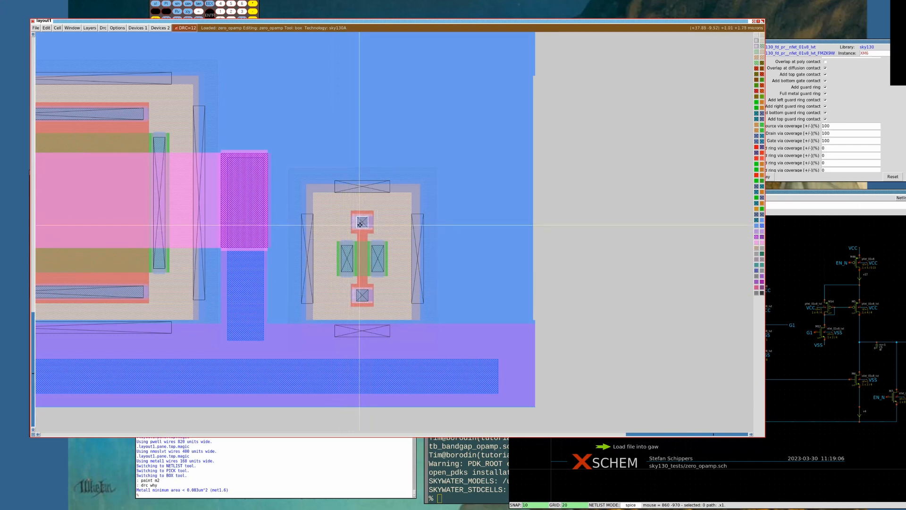
pyautogui.click(333, 238)
pyautogui.rightClick(380, 211)
pyautogui.press('z')
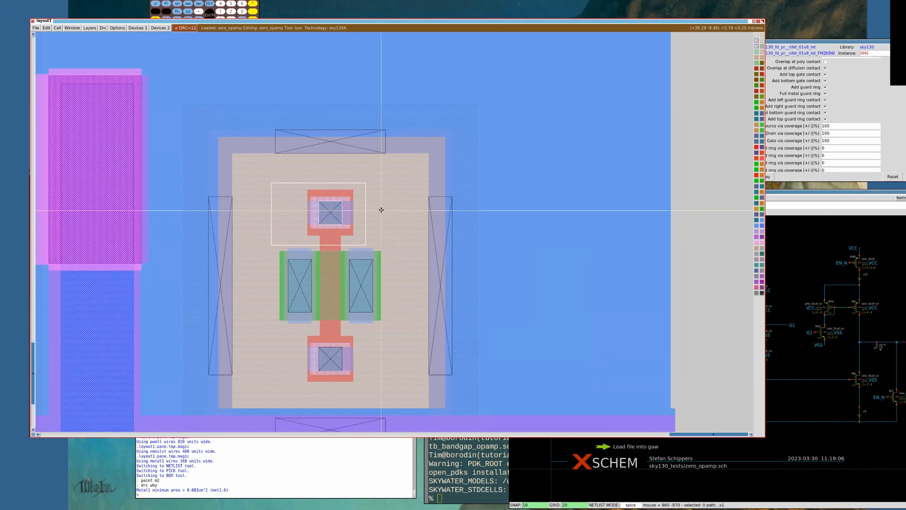
pyautogui.hotkey('shift', 'z')
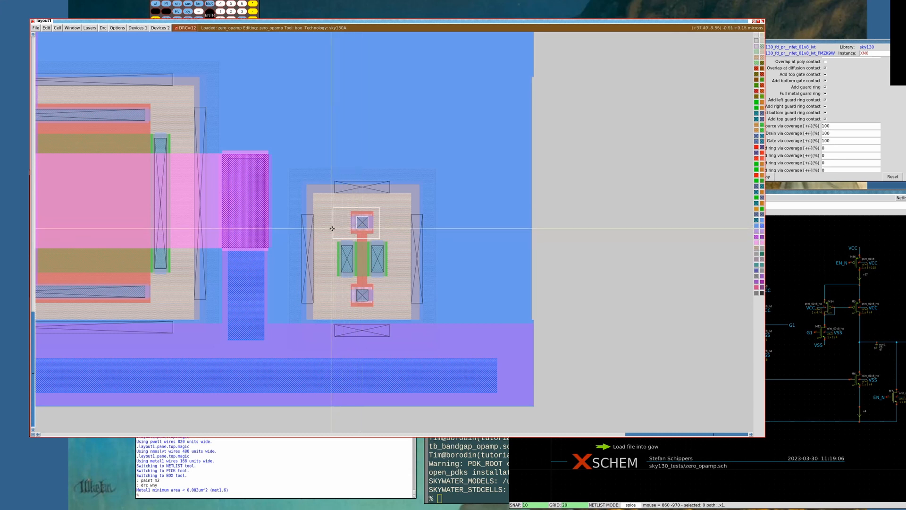
pyautogui.click(356, 227)
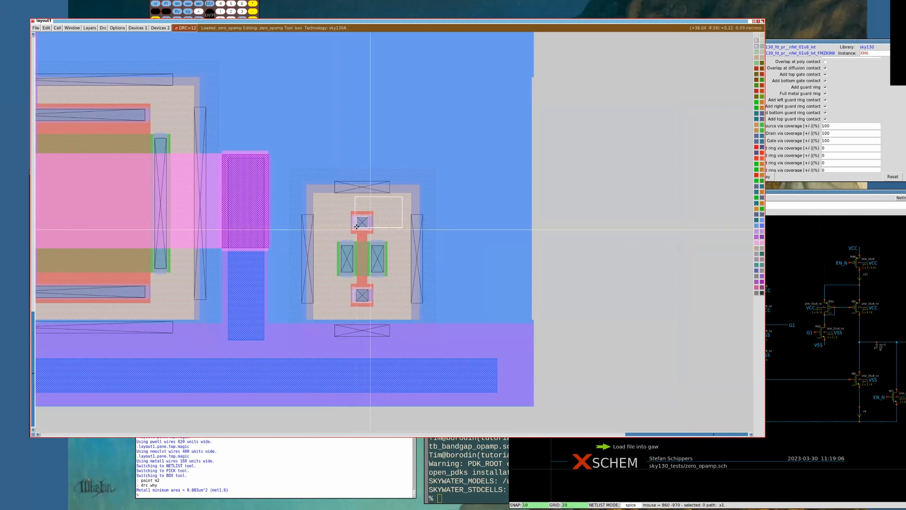
pyautogui.rightClick(369, 140)
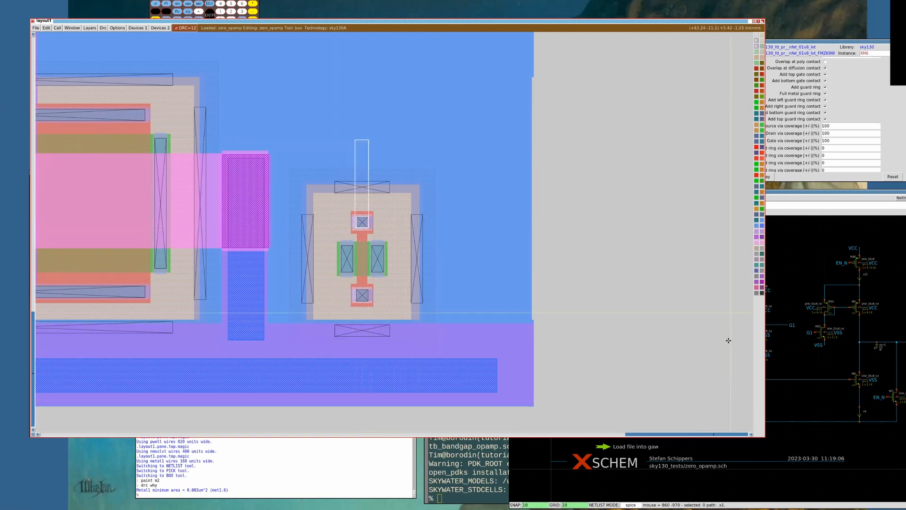
# Turn off the bottom gate contact in the parameters of the small lower-right transistor XM7 and apply the change
pyautogui.click(347, 239)
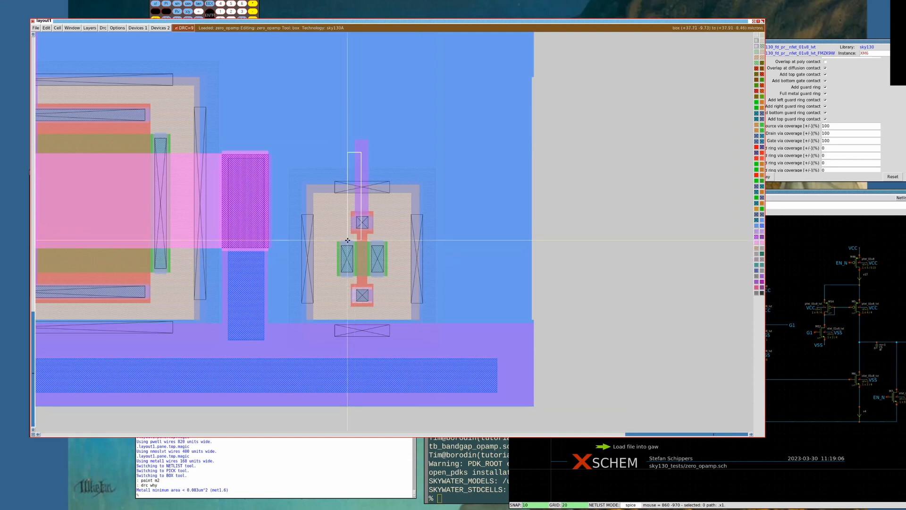
pyautogui.rightClick(391, 192)
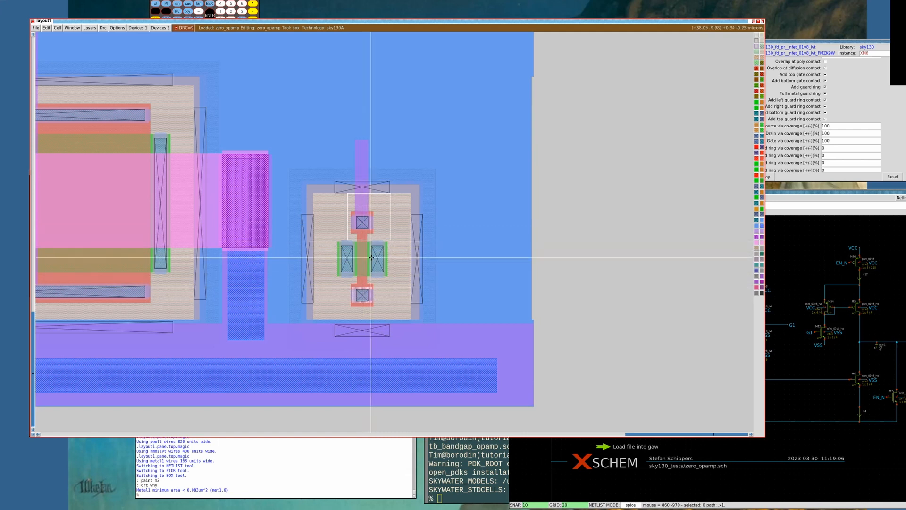
pyautogui.press('i')
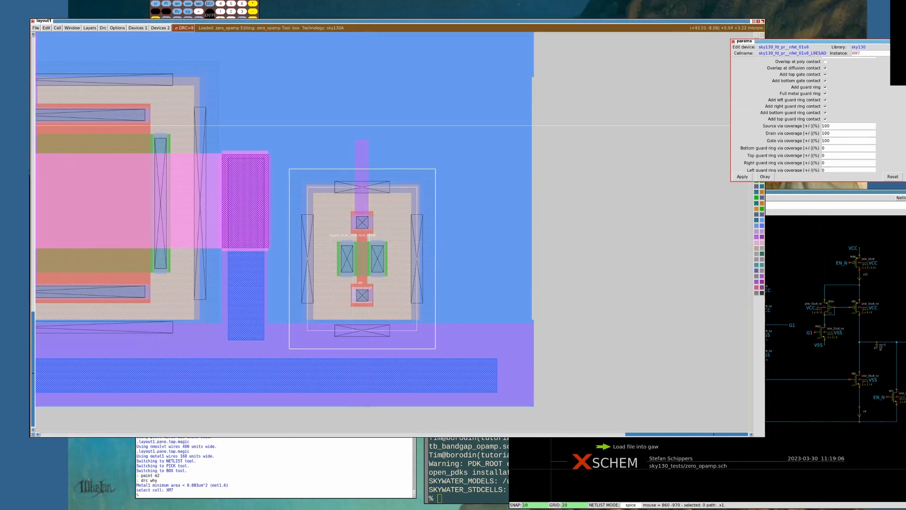
pyautogui.moveTo(791, 42); pyautogui.dragTo(659, 37)
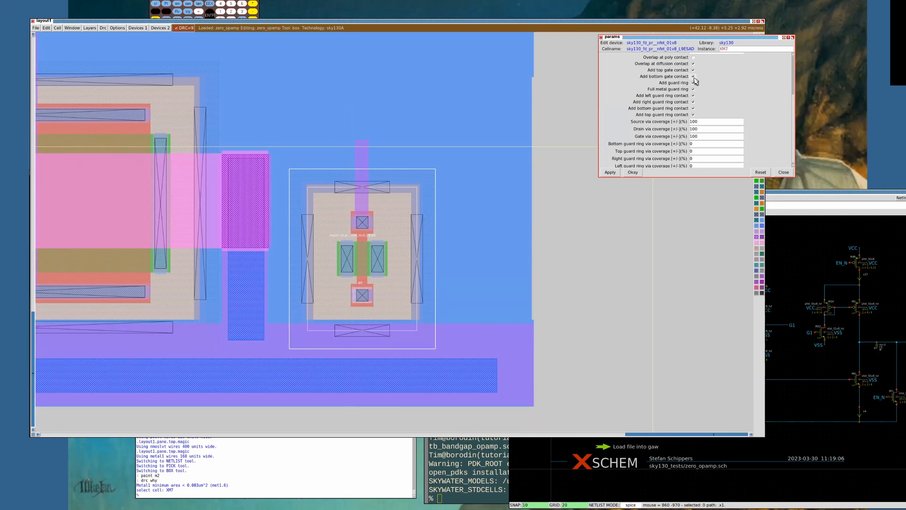
pyautogui.click(612, 172)
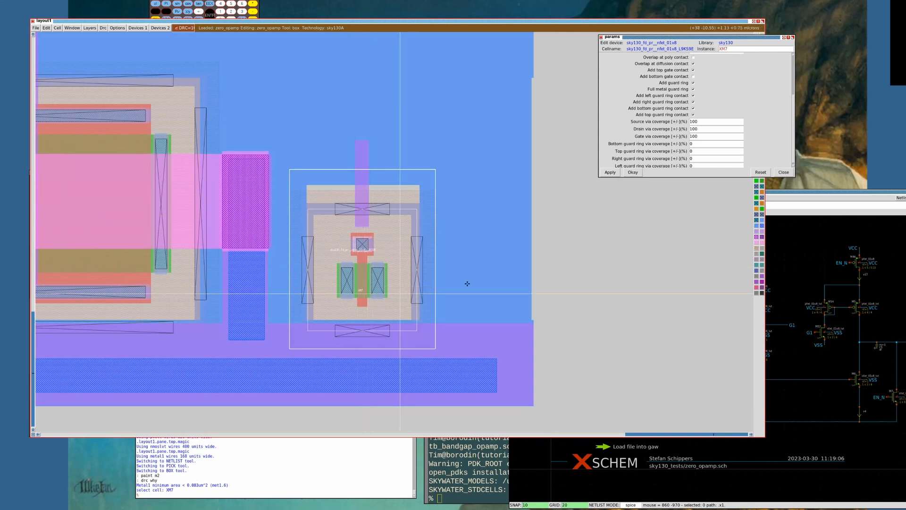
pyautogui.click(699, 37)
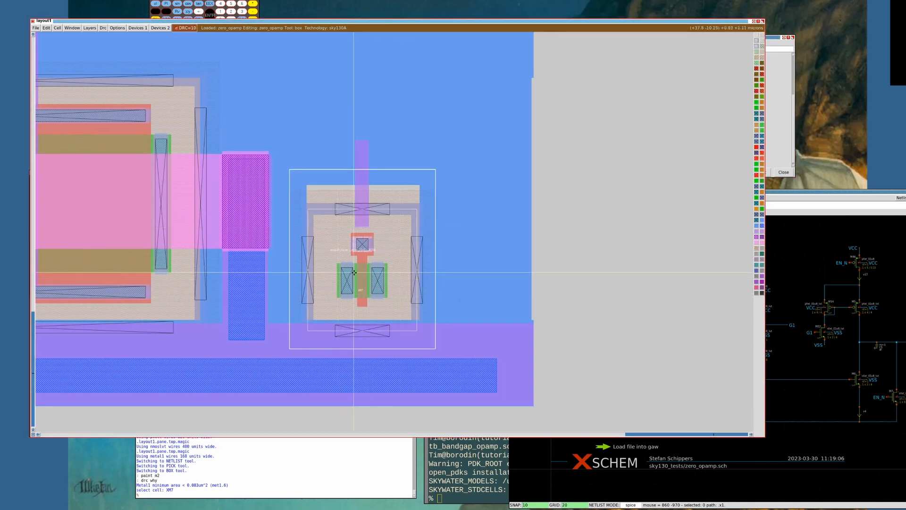
# Wire the narrow vertical m1 strip down to XM7's relocated upper gate contact
pyautogui.press('space')
pyautogui.click(364, 189)
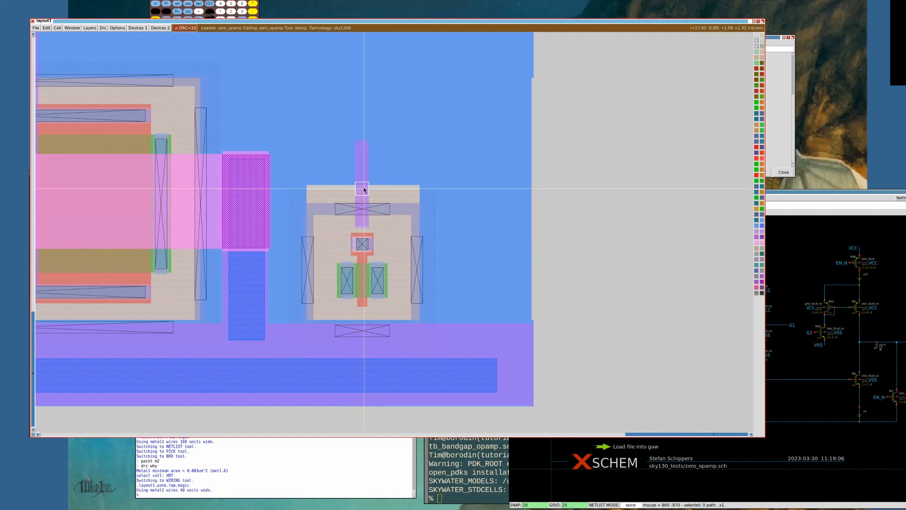
pyautogui.click(364, 189)
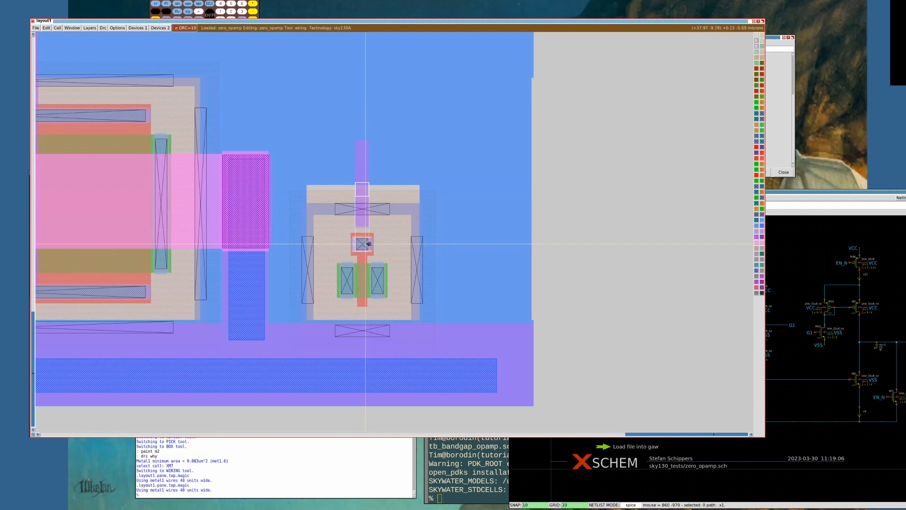
# Fill the gap above XM7's guard ring at the layout's lower right with the surrounding local interconnect material
pyautogui.press('space')
pyautogui.press('space')
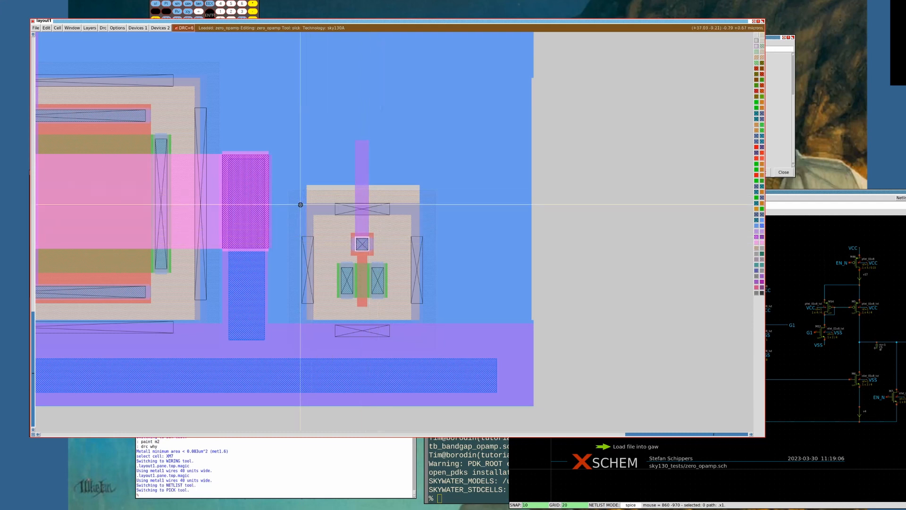
pyautogui.click(307, 198)
pyautogui.rightClick(428, 175)
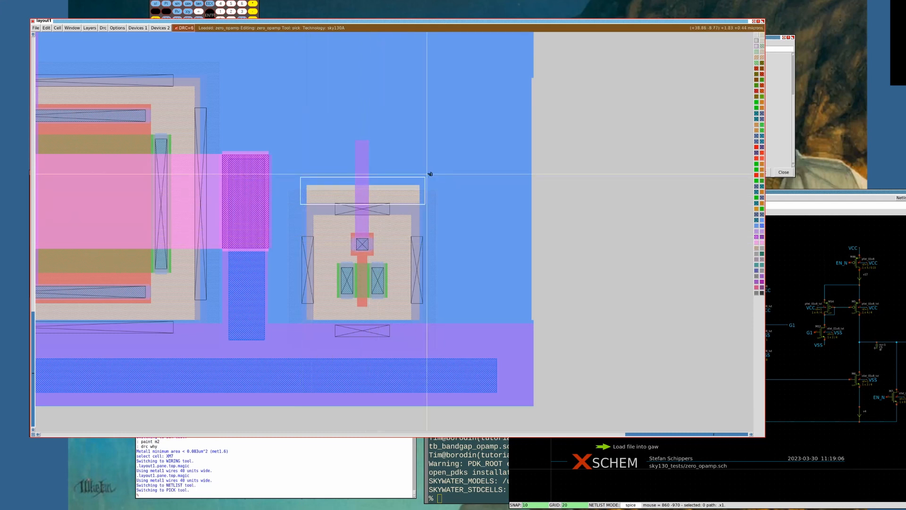
pyautogui.press('space')
pyautogui.press('space')
pyautogui.press('space')
pyautogui.press('space')
pyautogui.press('space')
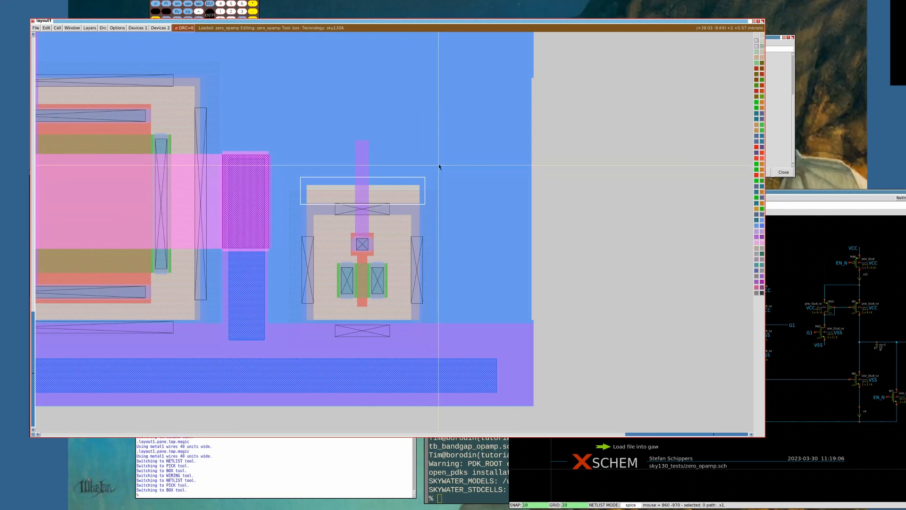
pyautogui.press('space')
pyautogui.press('space')
pyautogui.middleClick(438, 167)
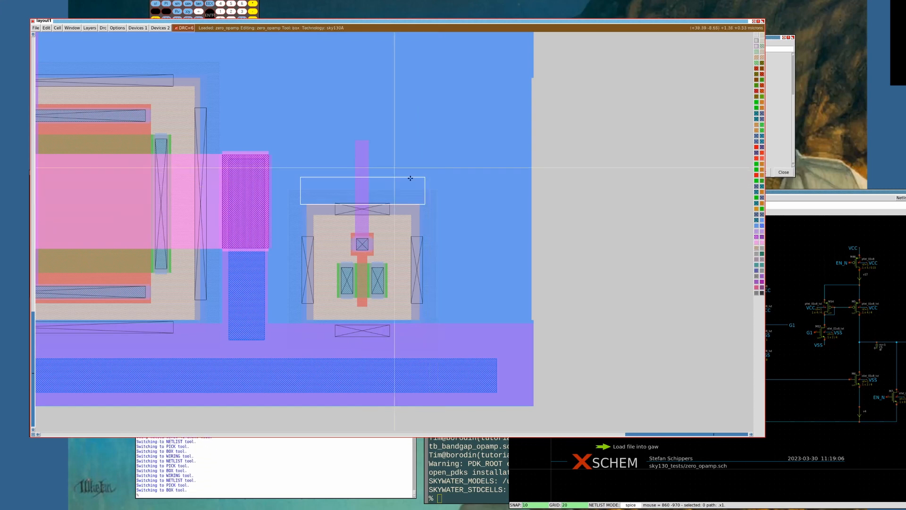
# Paint a horizontal m2 strip about 12.8 microns long from the upper interconnect area's left edge across the two leftmost tall transistors
pyautogui.hotkey('shift', 'z')
pyautogui.hotkey('shift', 'z')
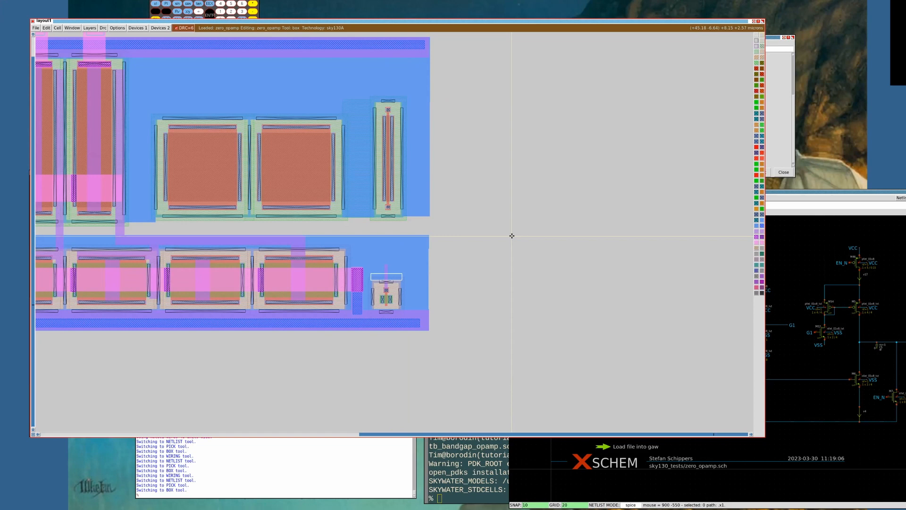
pyautogui.press('v')
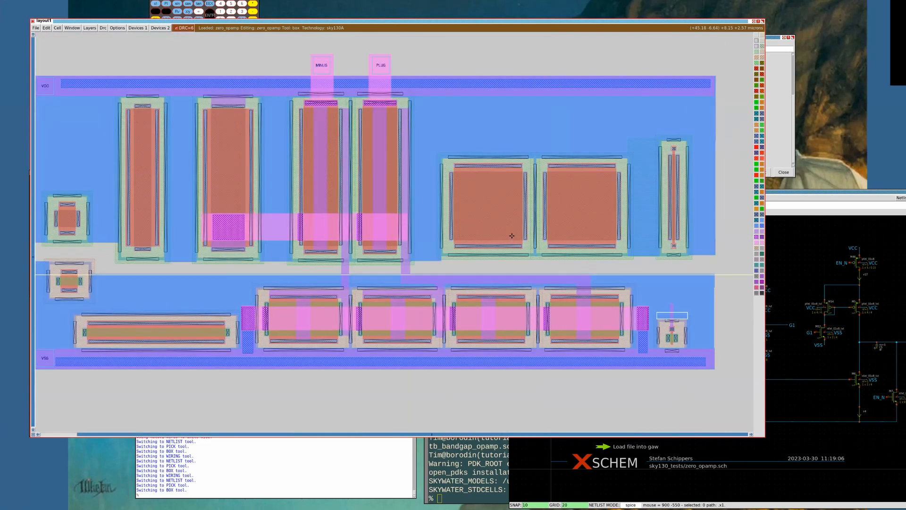
pyautogui.press('Left')
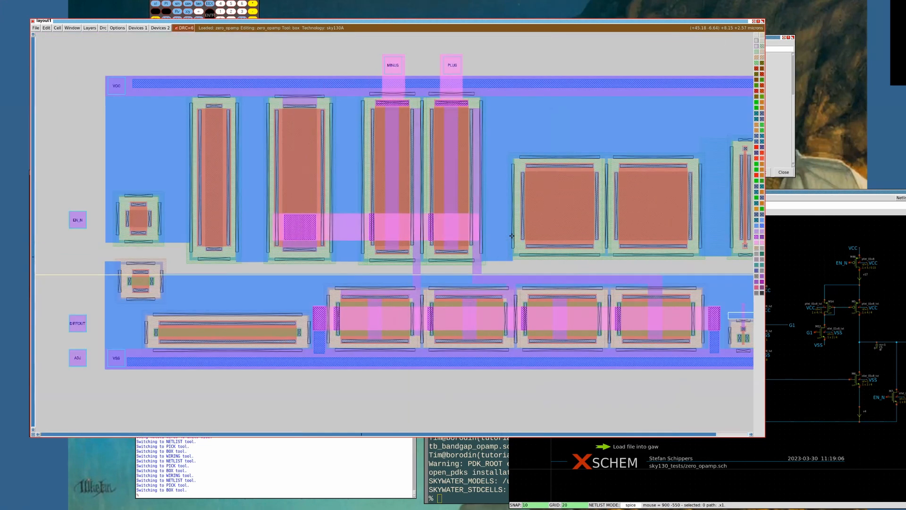
pyautogui.click(687, 289)
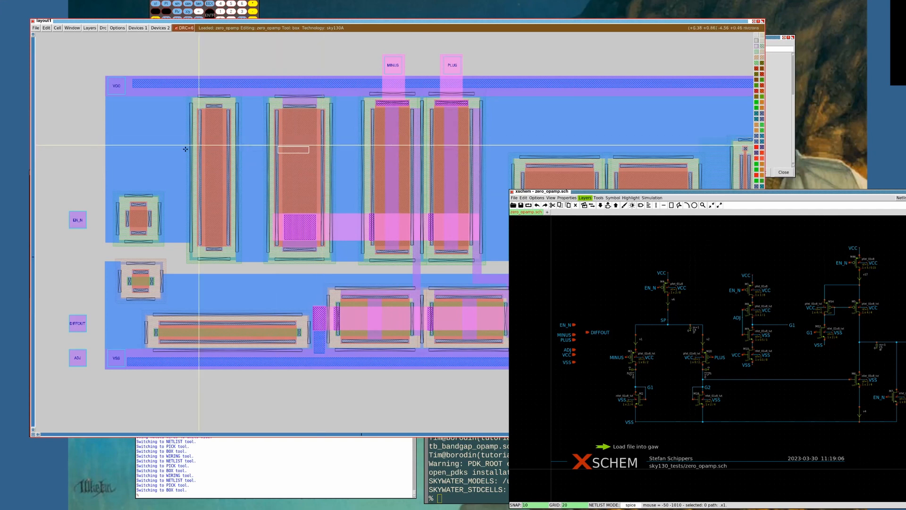
pyautogui.click(116, 148)
pyautogui.rightClick(325, 123)
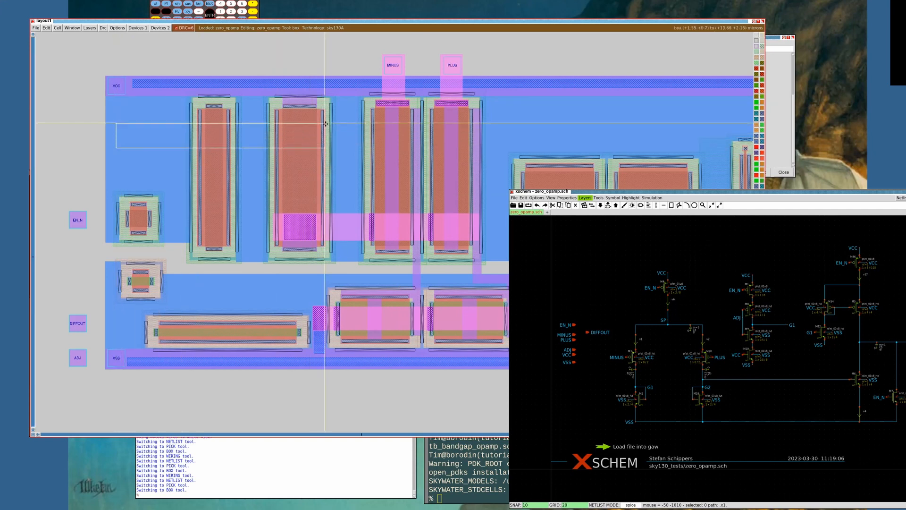
pyautogui.rightClick(326, 121)
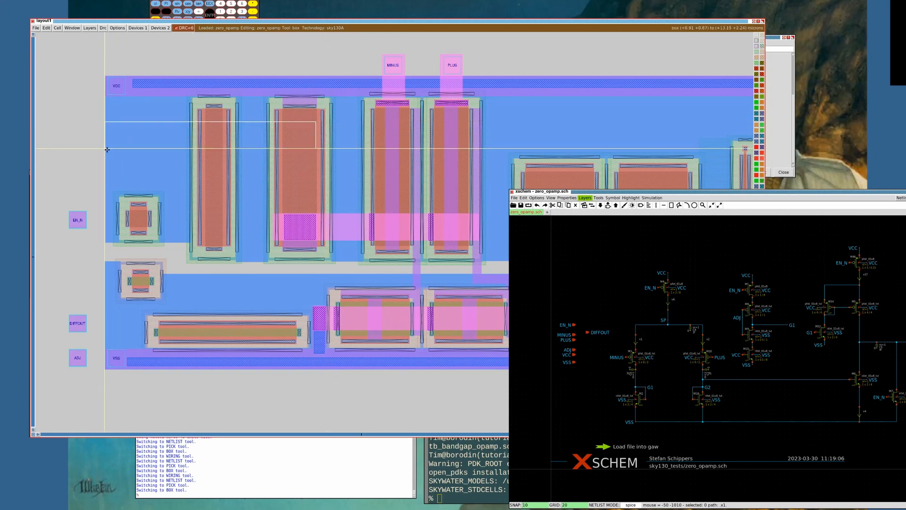
pyautogui.rightClick(326, 121)
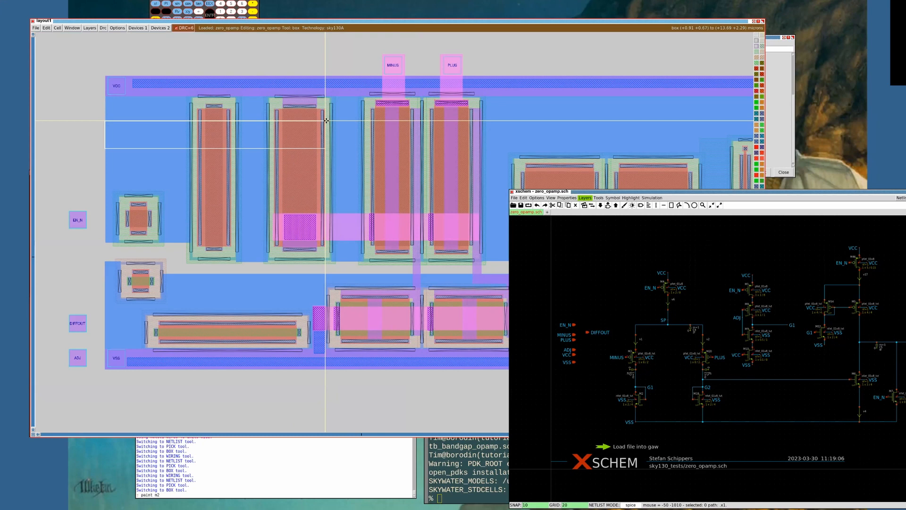
pyautogui.press('Return')
# Place via1 contacts where the wide m2 strip meets the left and right side contacts of the second tall transistor
pyautogui.click(235, 167)
pyautogui.rightClick(343, 91)
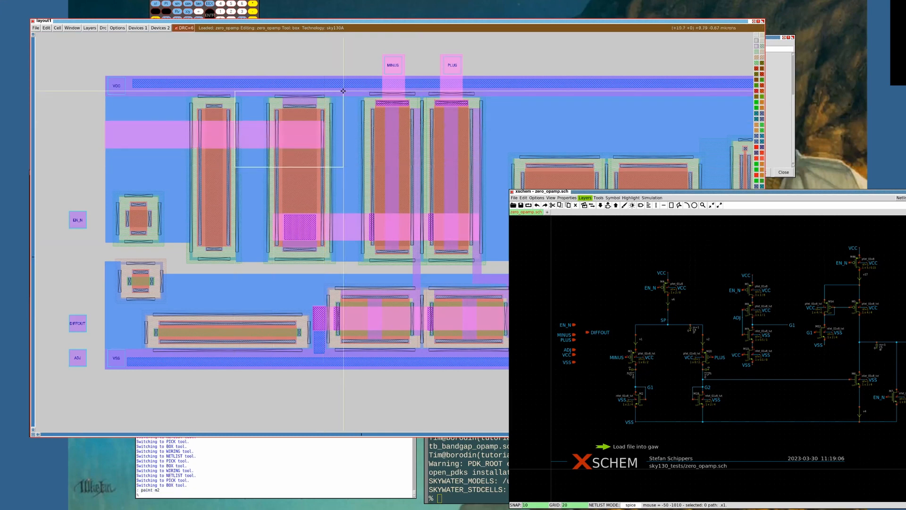
pyautogui.press('z')
pyautogui.press('z')
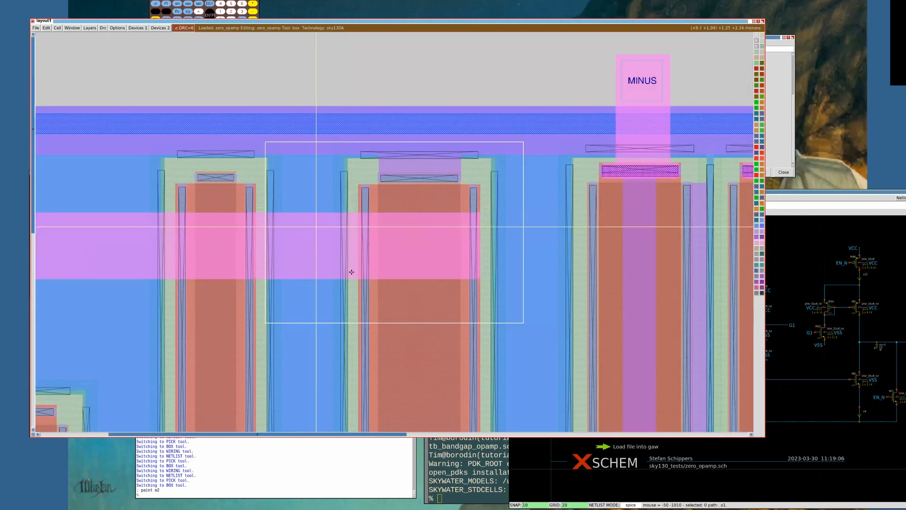
pyautogui.click(356, 276)
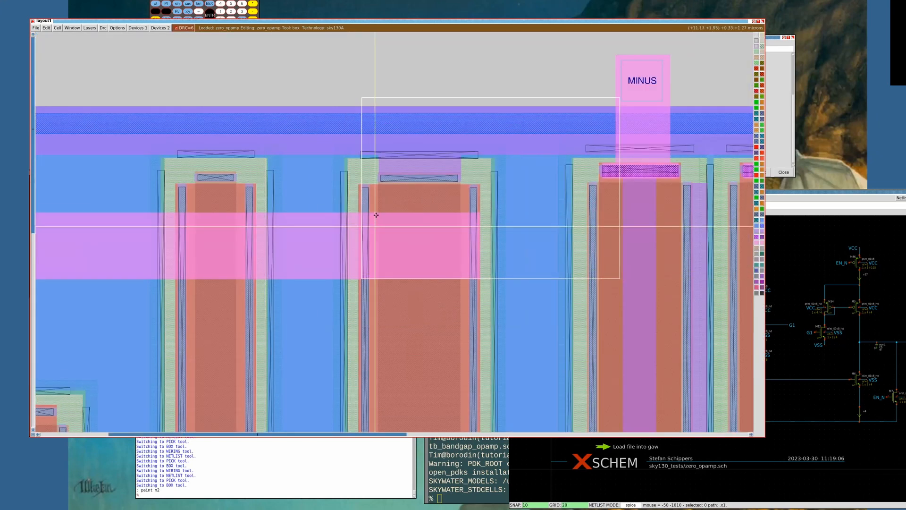
pyautogui.click(355, 277)
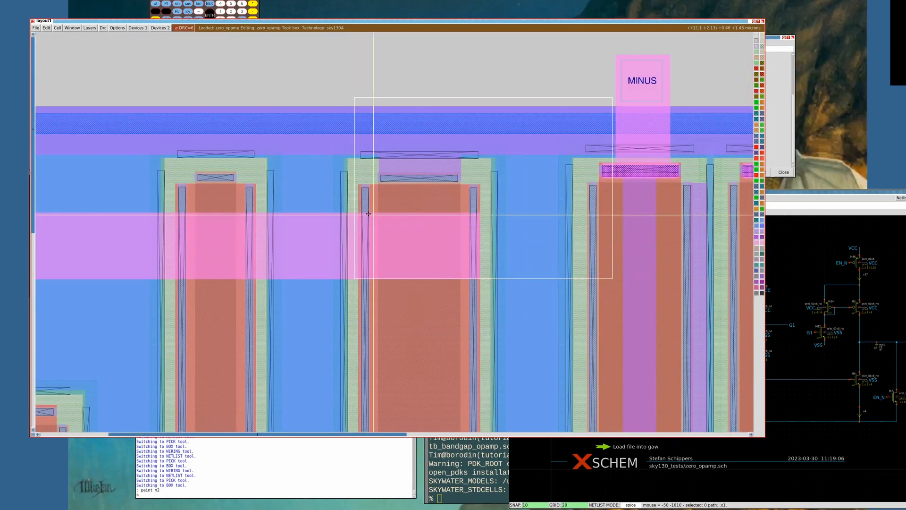
pyautogui.click(137, 28)
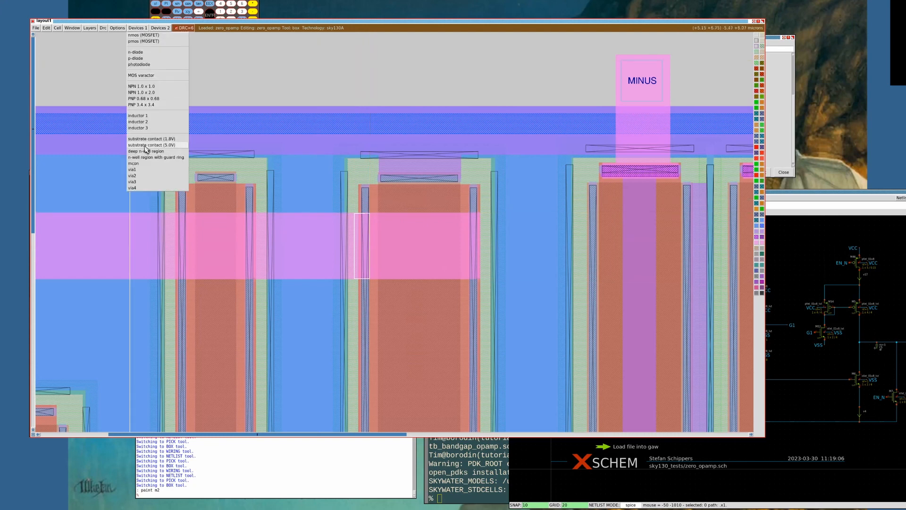
pyautogui.click(140, 169)
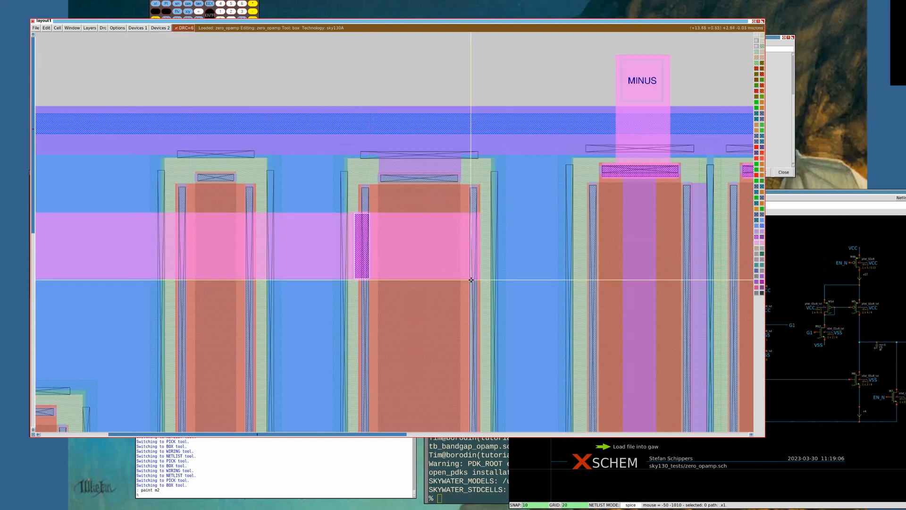
pyautogui.click(137, 28)
pyautogui.click(138, 169)
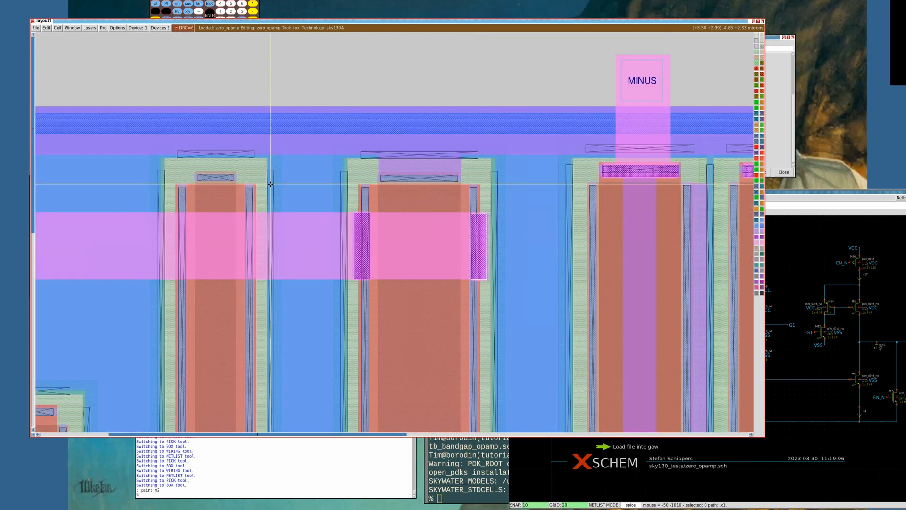
# Move the EN_N pin label onto the left end of the wide m2 strip and set its layer to m2
pyautogui.hotkey('shift', 'z')
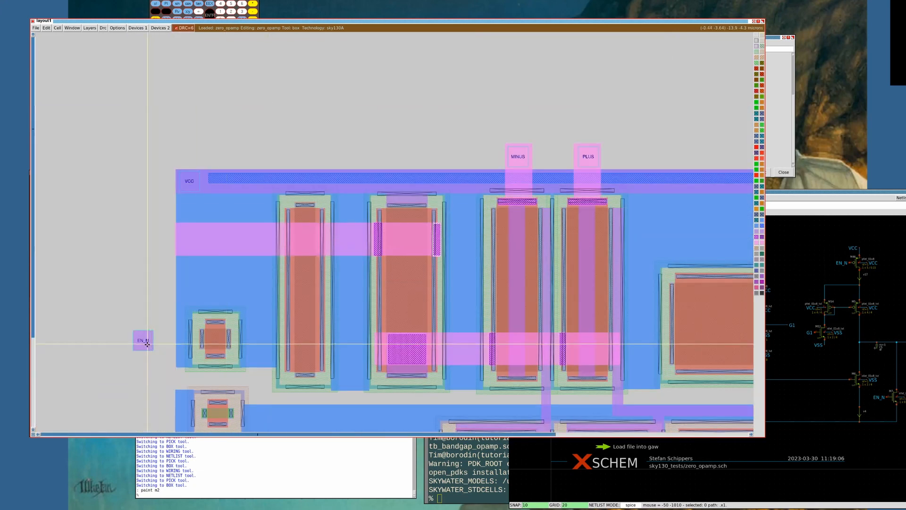
pyautogui.press('s')
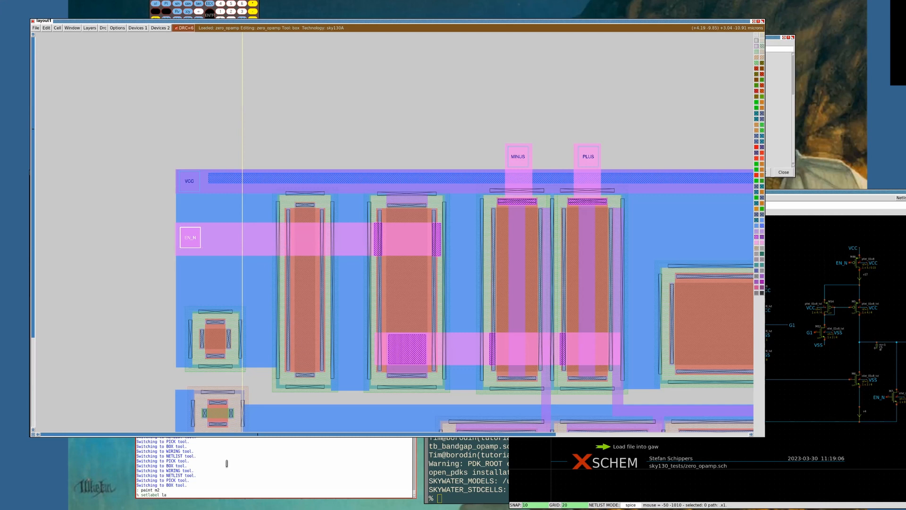
pyautogui.write('2')
pyautogui.press('Return')
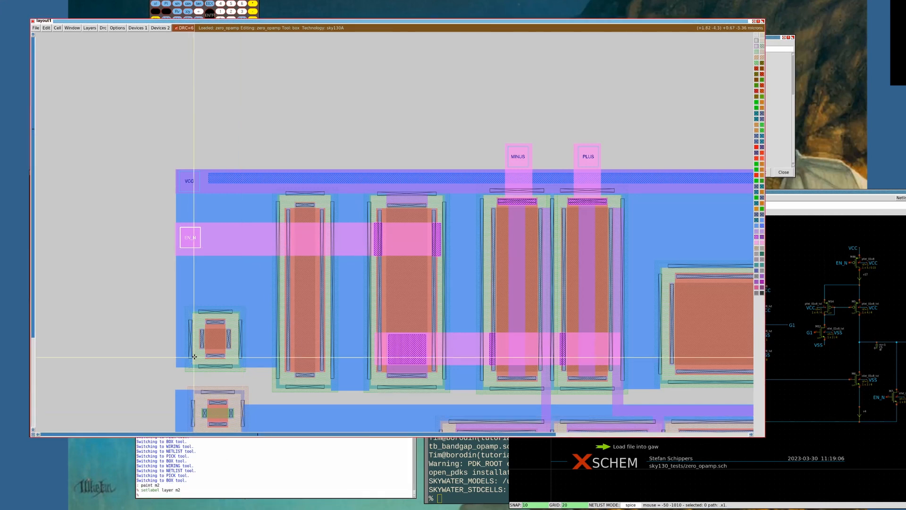
# Erase m1 under the EN_N label and select the m2 strip with its connected material
pyautogui.write('erase m')
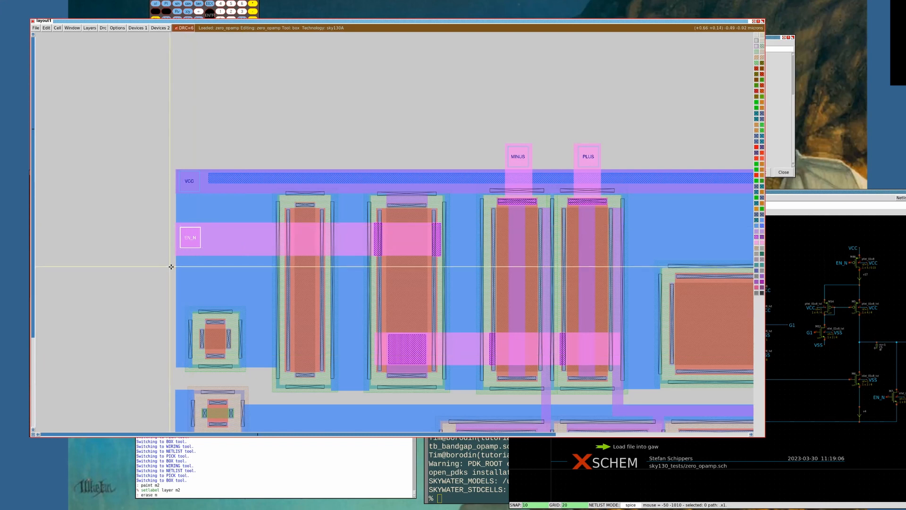
pyautogui.write('1')
pyautogui.press('Return')
pyautogui.press('s')
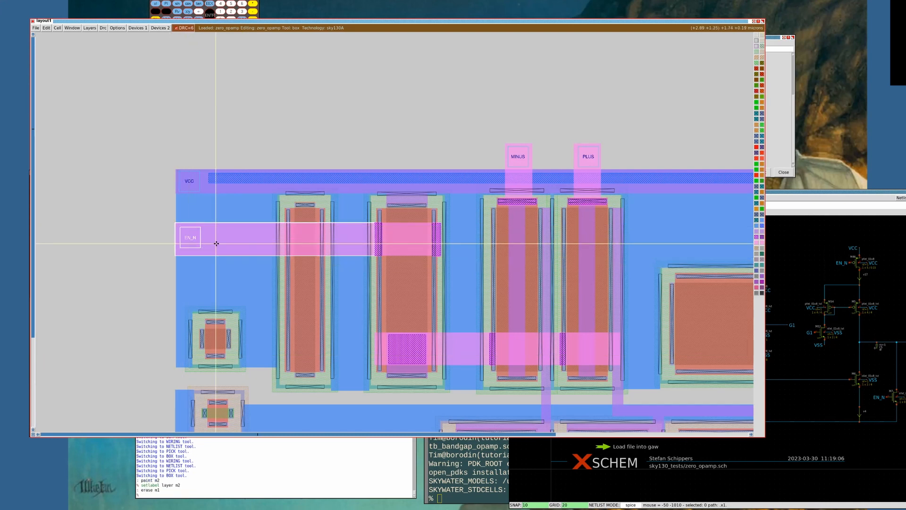
pyautogui.press('s')
# Paint a narrow horizontal m2 strip from the second tall transistor's right via to near the narrow upper-right transistor
pyautogui.press('v')
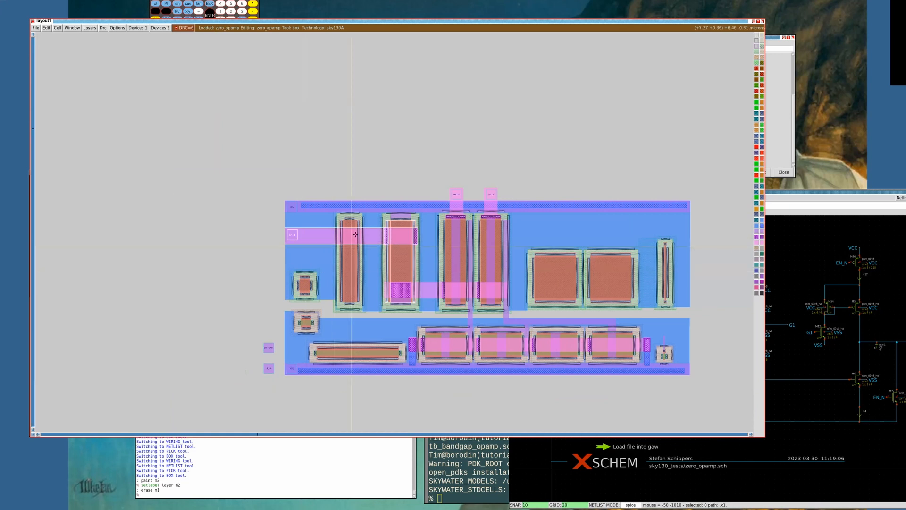
pyautogui.press('Right')
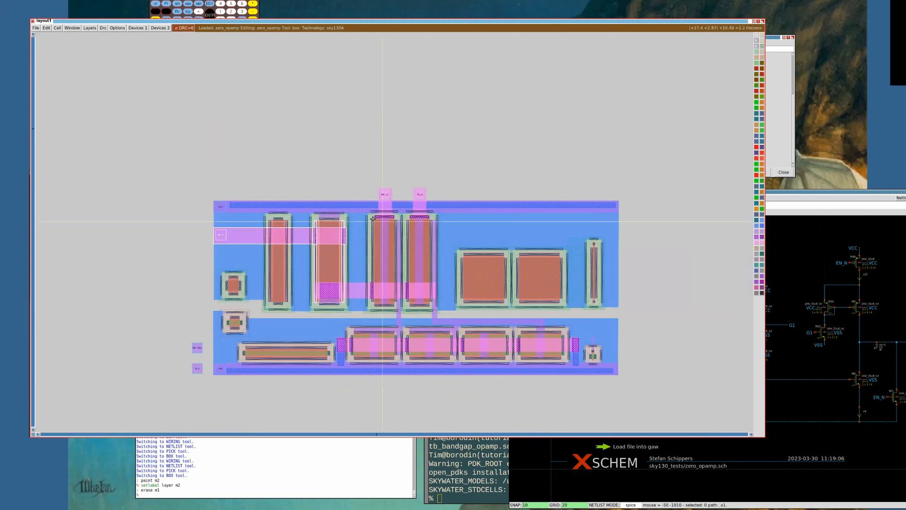
pyautogui.click(340, 231)
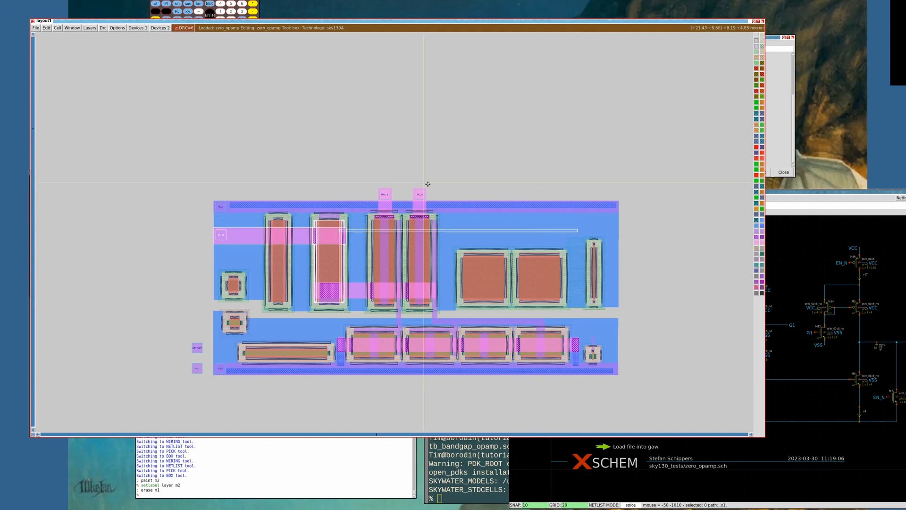
pyautogui.middleClick(391, 190)
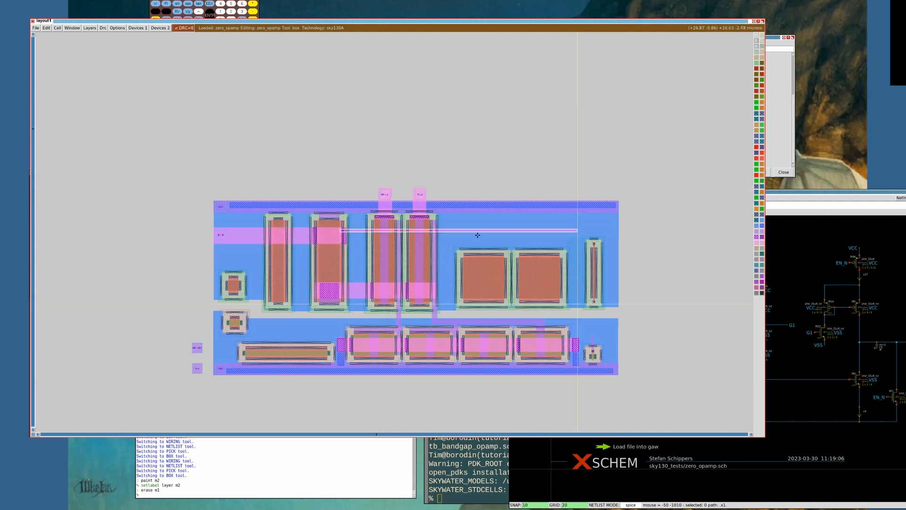
# Route an m1 wire from XM7's gate strip left and up to the end of the narrow m2 strip, joining them with a via
pyautogui.click(576, 343)
pyautogui.rightClick(616, 205)
pyautogui.press('z')
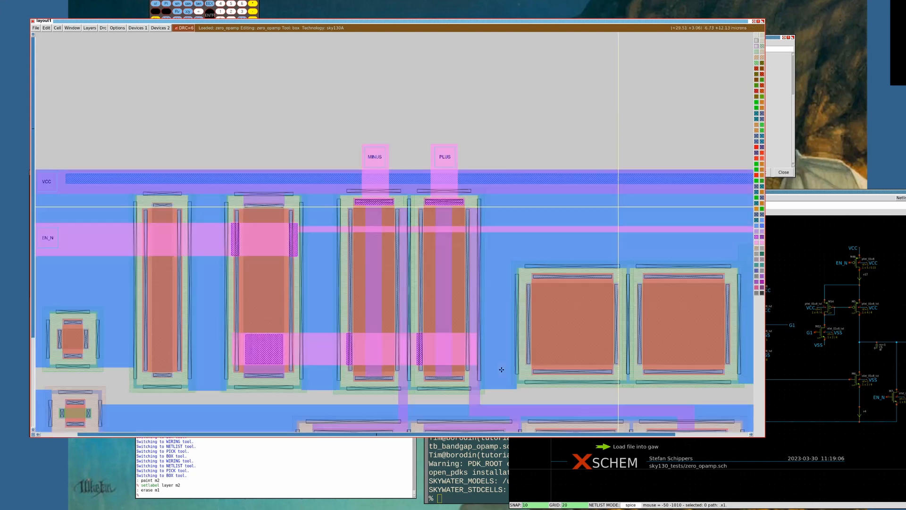
pyautogui.hotkey('shift', 'z')
pyautogui.press('space')
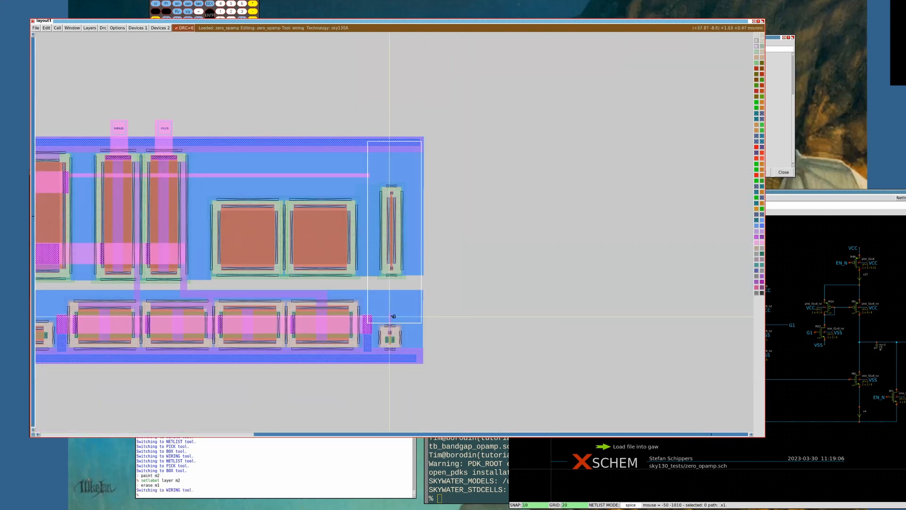
pyautogui.click(391, 315)
pyautogui.click(390, 316)
pyautogui.rightClick(390, 302)
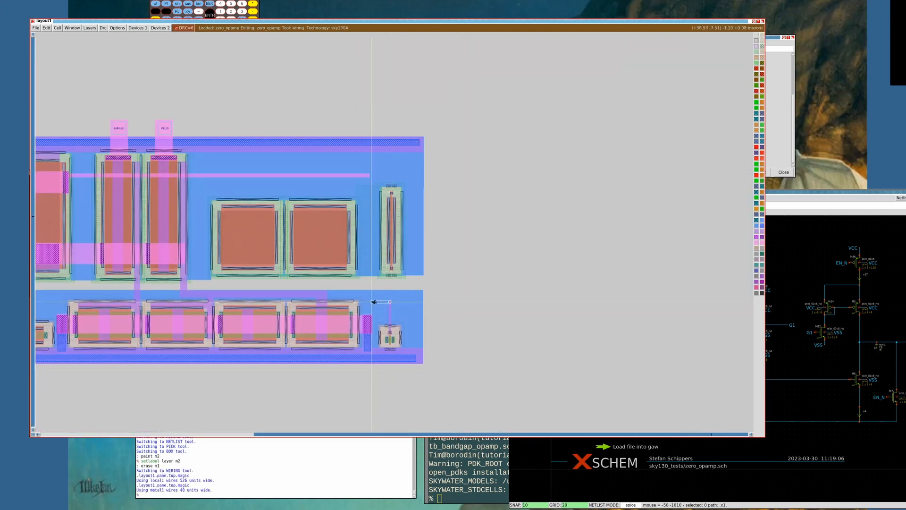
pyautogui.rightClick(369, 302)
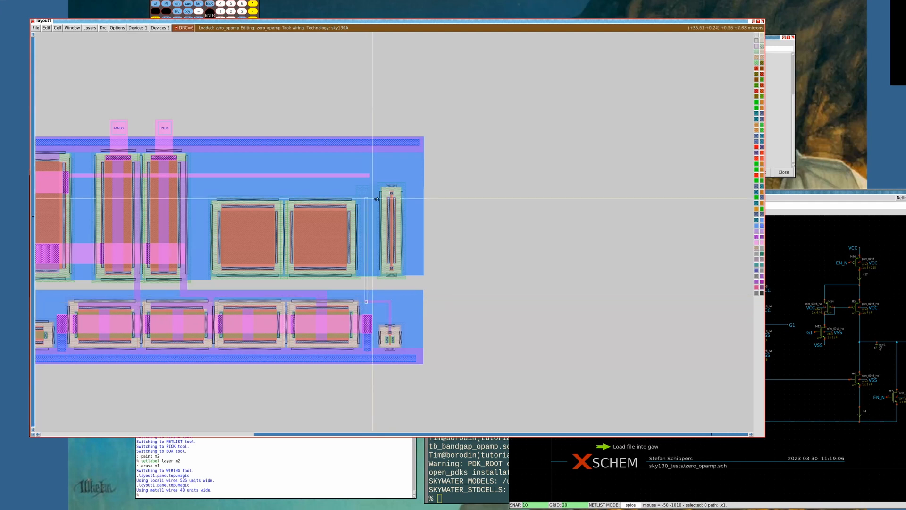
pyautogui.rightClick(375, 174)
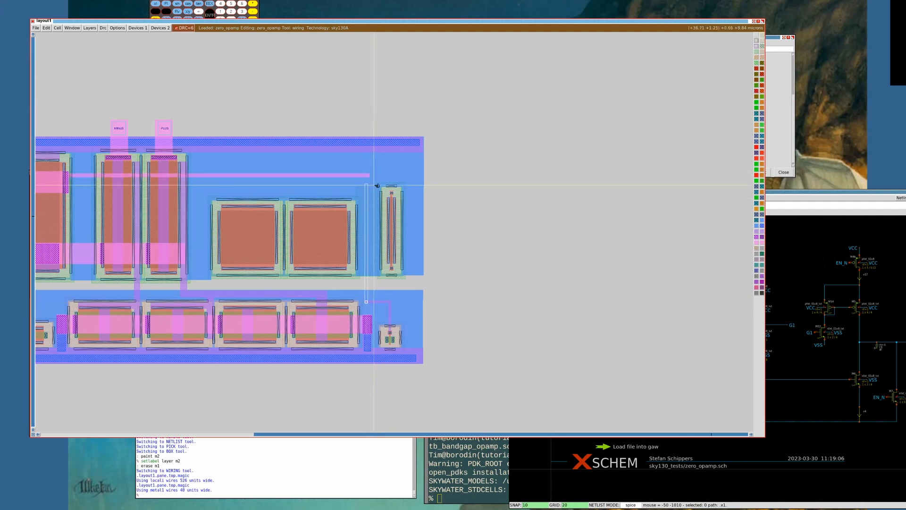
pyautogui.press('z')
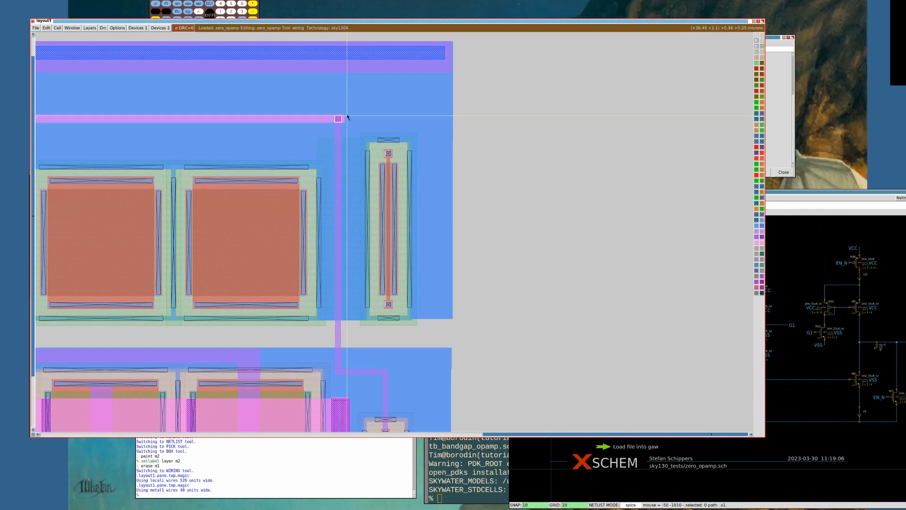
# Return from the wiring tool to the box tool and frame the via at the narrow m2 strip's right end
pyautogui.click(337, 117)
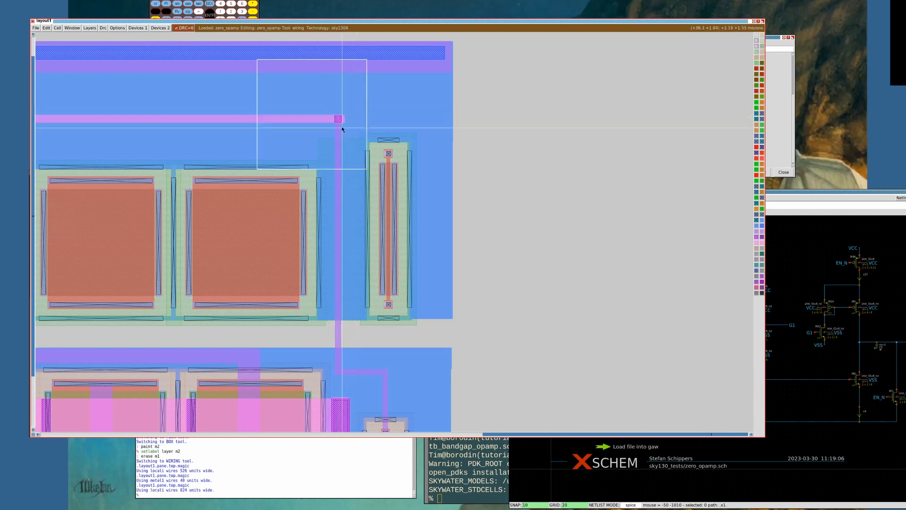
pyautogui.press('space')
pyautogui.press('space')
pyautogui.press('space')
pyautogui.click(315, 135)
pyautogui.rightClick(371, 92)
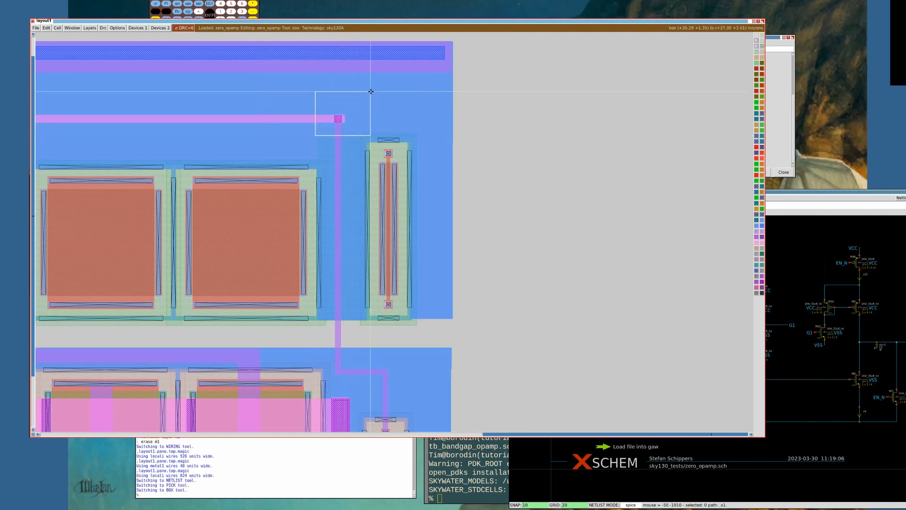
# Select the narrow upper-right transistor in the full-cell view and inspect its device parameters, keeping the parameter window clear of the layout
pyautogui.hotkey('shift', 'z')
pyautogui.hotkey('shift', 'z')
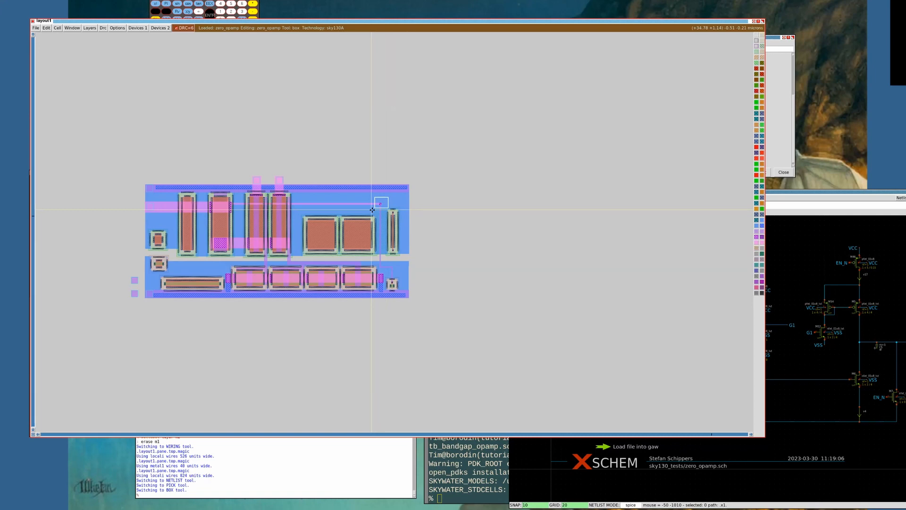
pyautogui.click(132, 308)
pyautogui.rightClick(415, 175)
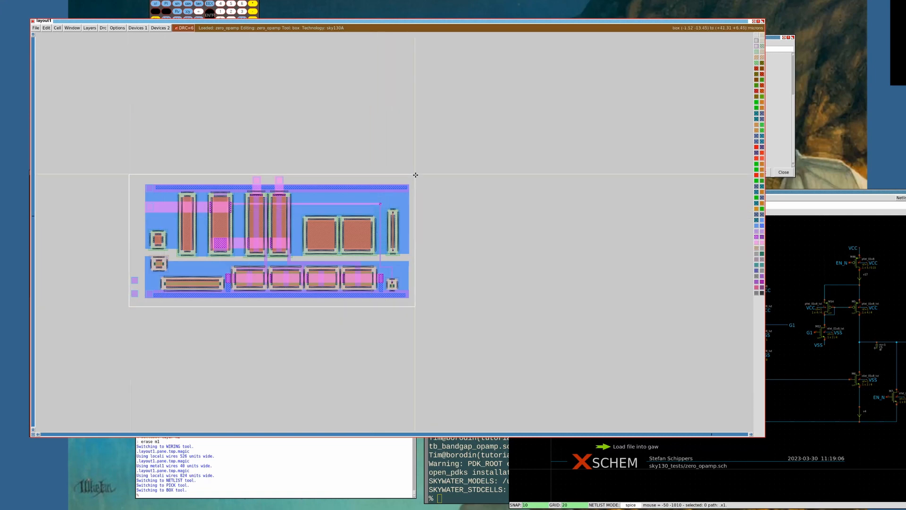
pyautogui.press('z')
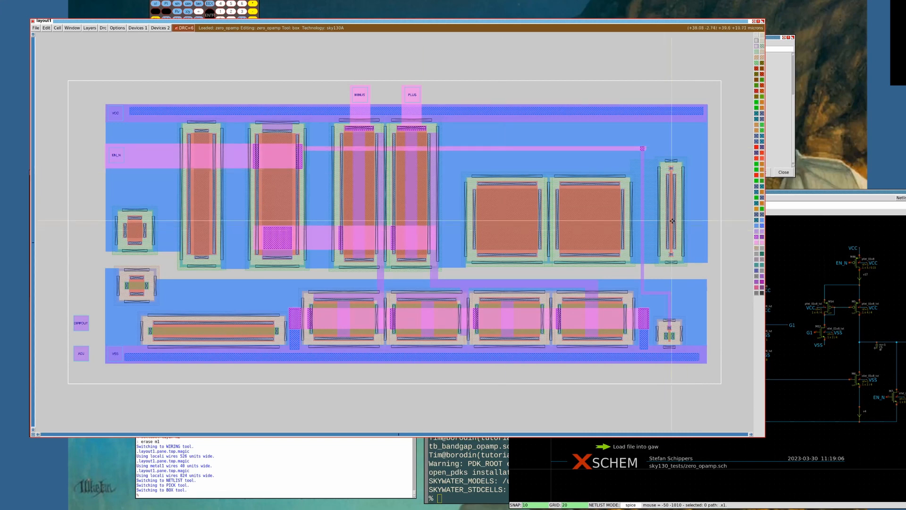
pyautogui.press('i')
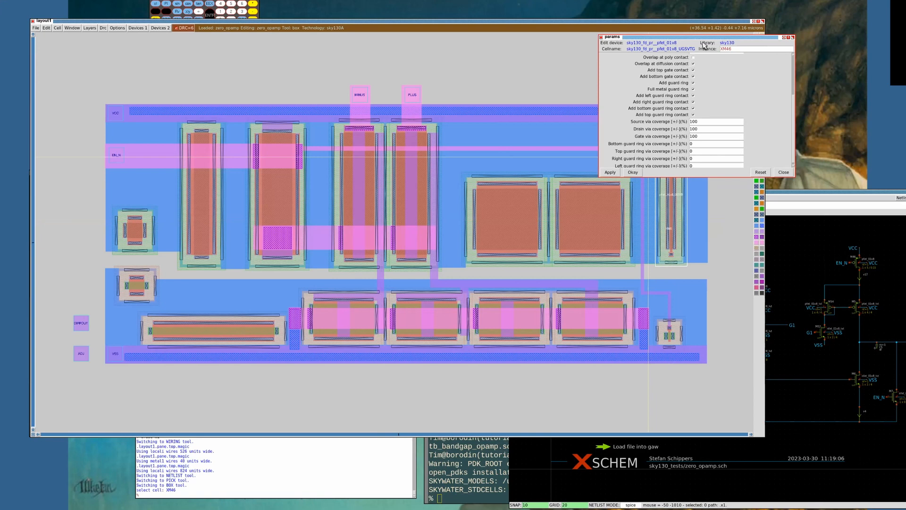
pyautogui.moveTo(703, 37); pyautogui.dragTo(855, 31)
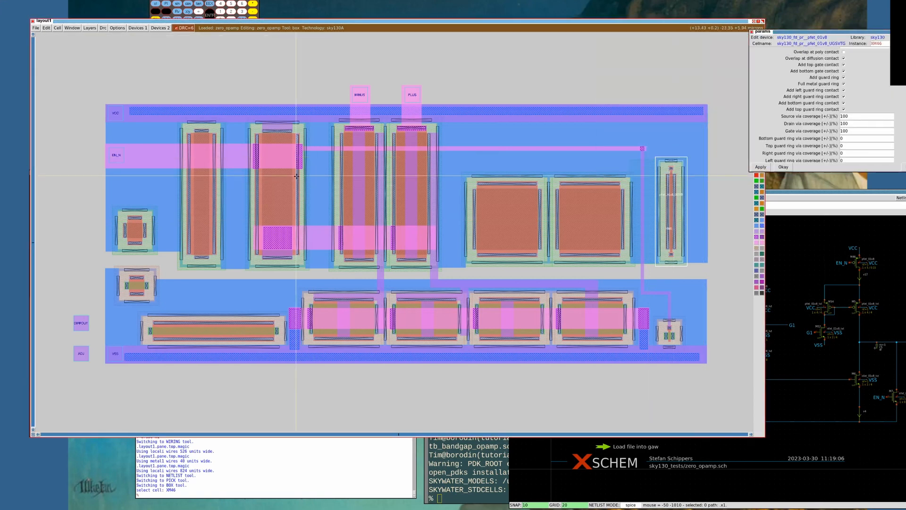
pyautogui.click(367, 24)
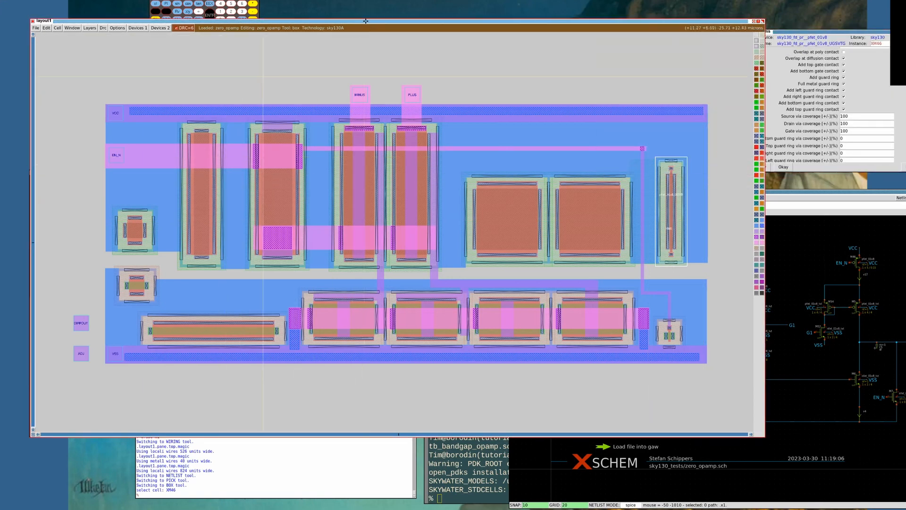
# Select the EN_N material with everything connected to it to trace the net to XM7's gate
pyautogui.press('s')
pyautogui.press('s')
pyautogui.press('s')
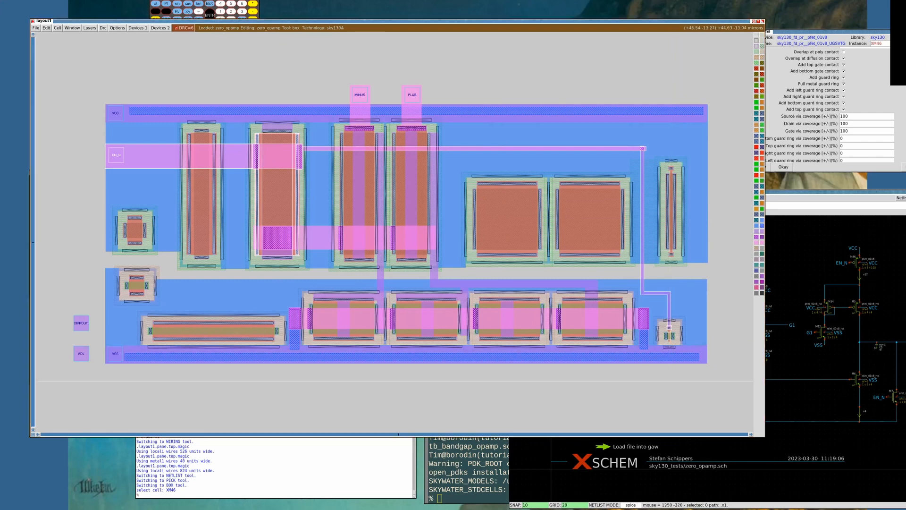
# Paint a vertical m1 strip from XM7's right diffusion contact up into the gap between the upper and lower device rows
pyautogui.click(634, 368)
pyautogui.rightClick(694, 291)
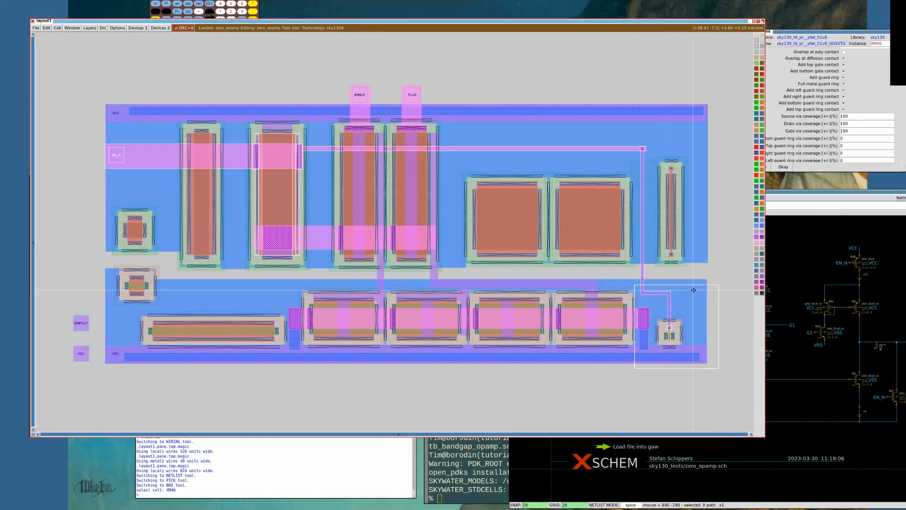
pyautogui.press('z')
pyautogui.hotkey('ctrl', 'z')
pyautogui.hotkey('shift', 'z')
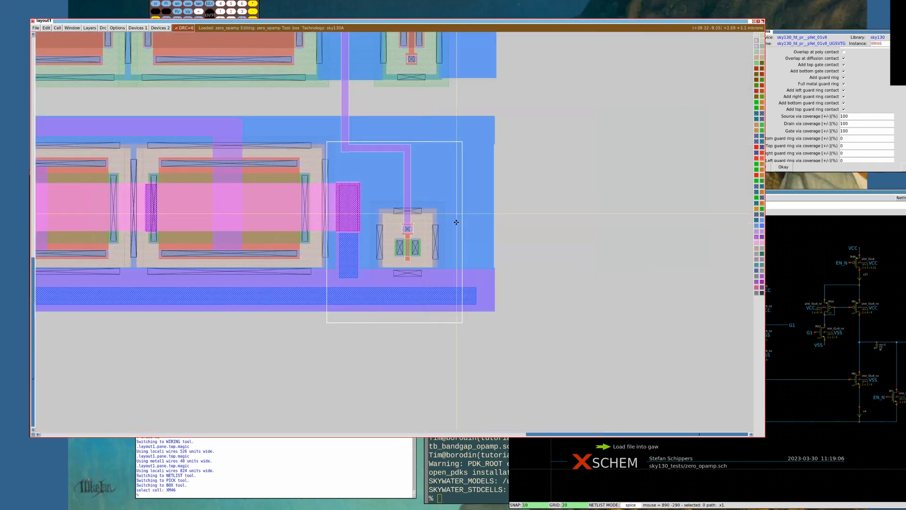
pyautogui.hotkey('shift', 'z')
pyautogui.scroll(4, 453, 243)
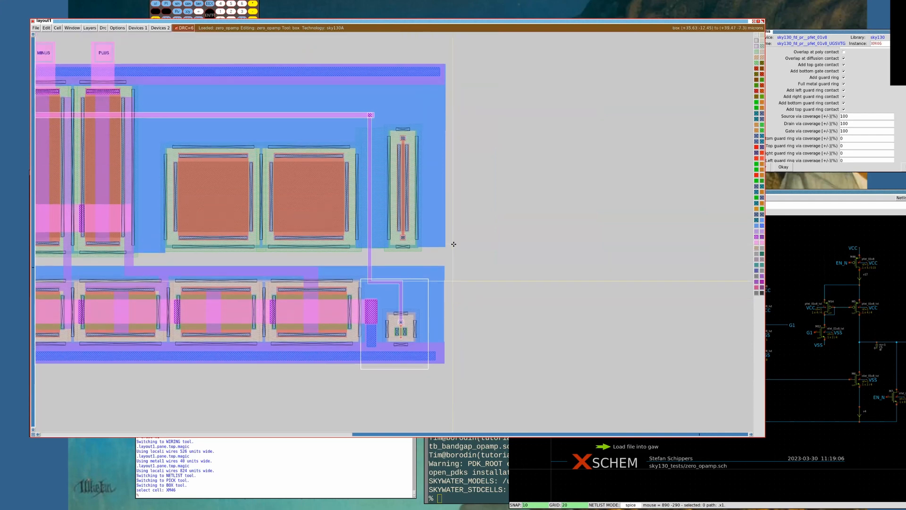
pyautogui.scroll(-2, 390, 341)
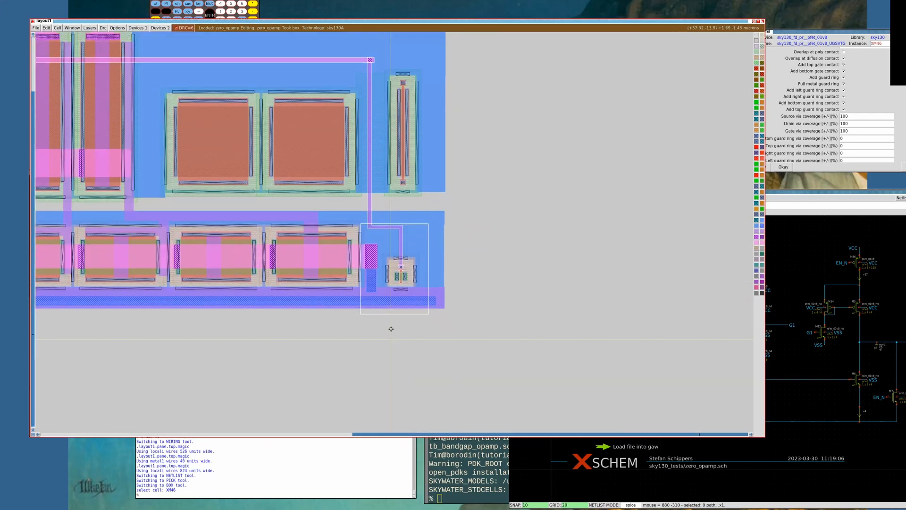
pyautogui.press('z')
pyautogui.press('z')
pyautogui.scroll(-4, 391, 328)
pyautogui.hotkey('shift', 'z')
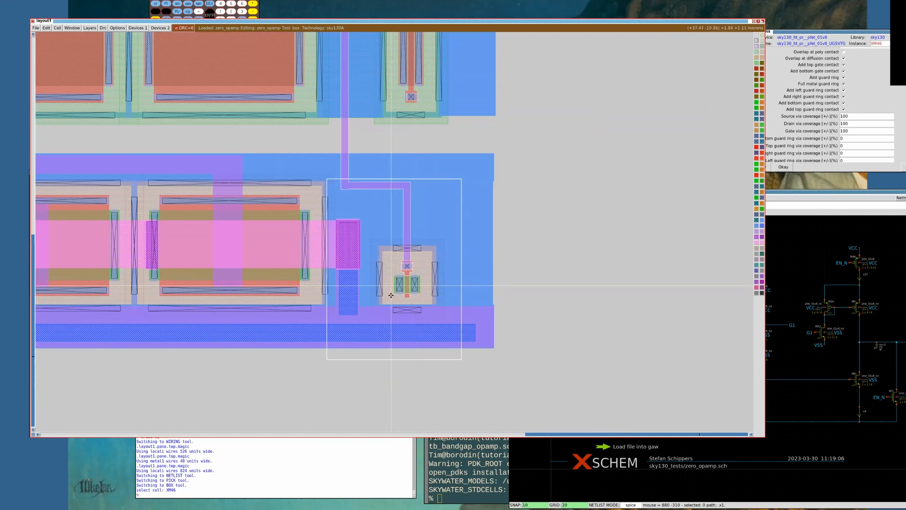
pyautogui.click(415, 292)
pyautogui.rightClick(436, 135)
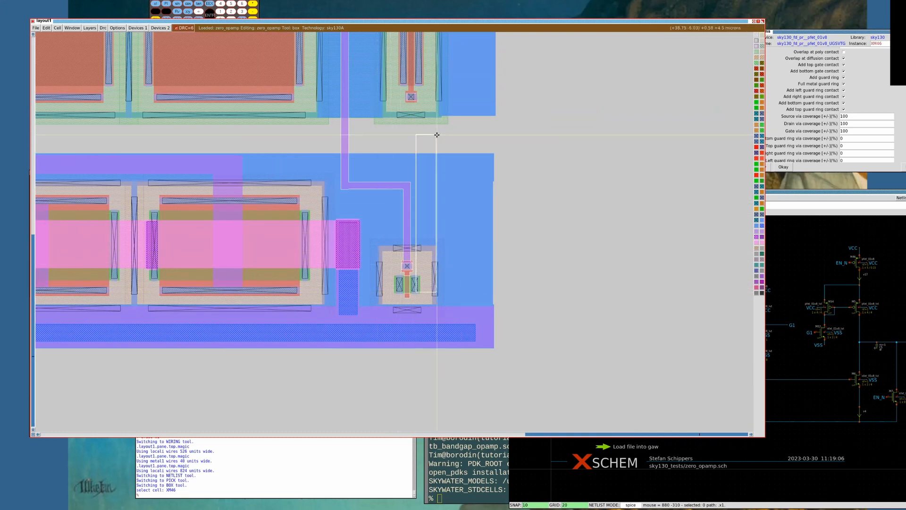
pyautogui.middleClick(377, 323)
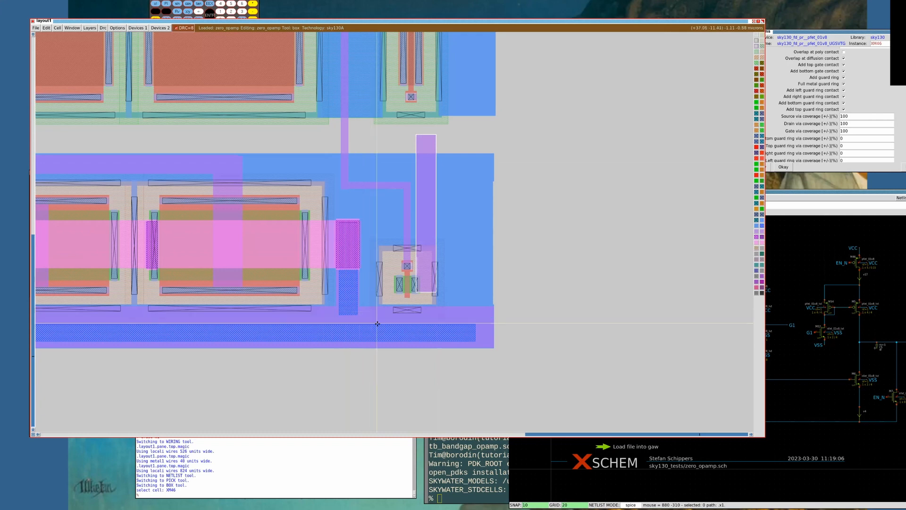
# Select the new vertical m1 strip and nudge it right to clear the spacing errors beside XM7's gate metal
pyautogui.click(371, 310)
pyautogui.rightClick(444, 222)
pyautogui.press('z')
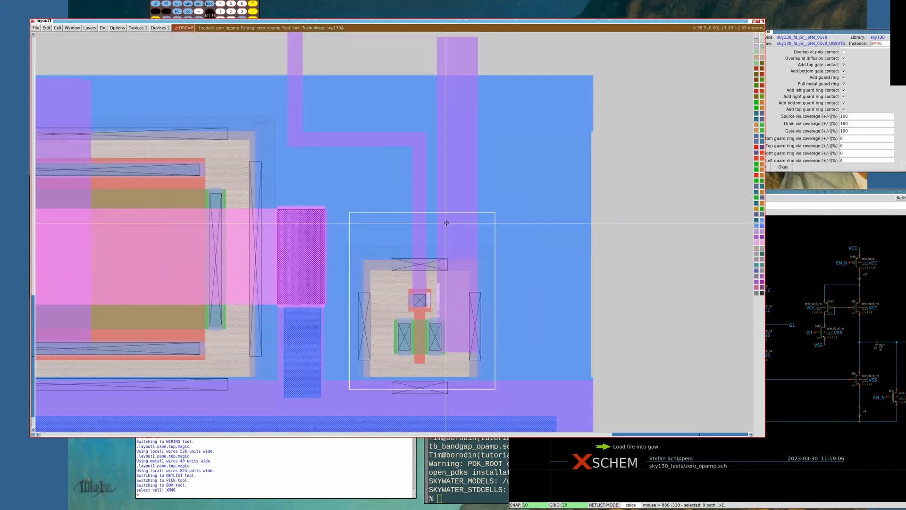
pyautogui.hotkey('ctrl', 'z')
pyautogui.press('s')
pyautogui.press('s')
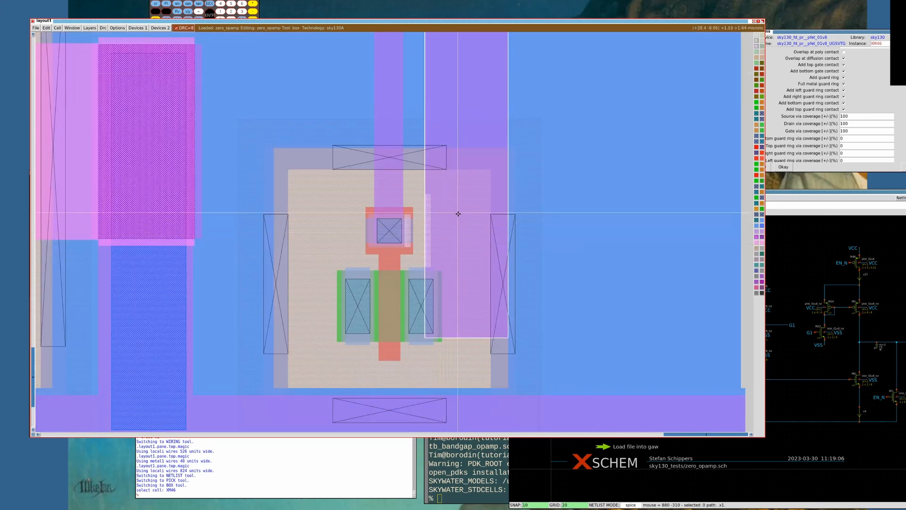
pyautogui.press('r')
pyautogui.press('r')
pyautogui.press('r')
pyautogui.press('r')
pyautogui.press('r')
pyautogui.press('r')
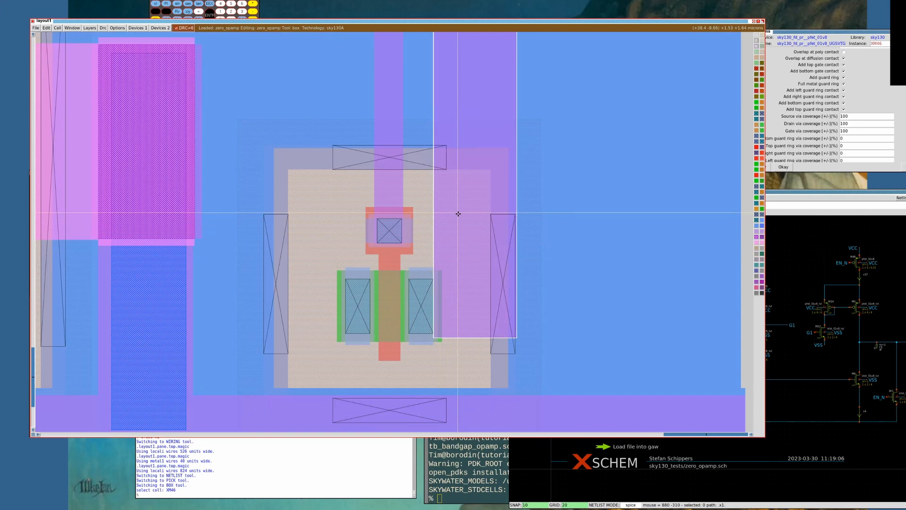
# Paint m1 from XM7's left diffusion contact down to the VSS rail
pyautogui.hotkey('shift', 'z')
pyautogui.click(353, 325)
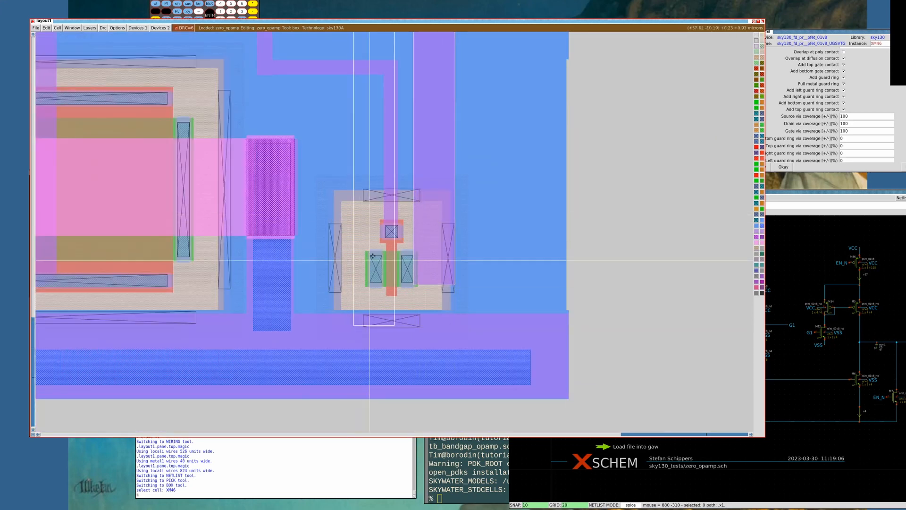
pyautogui.rightClick(382, 250)
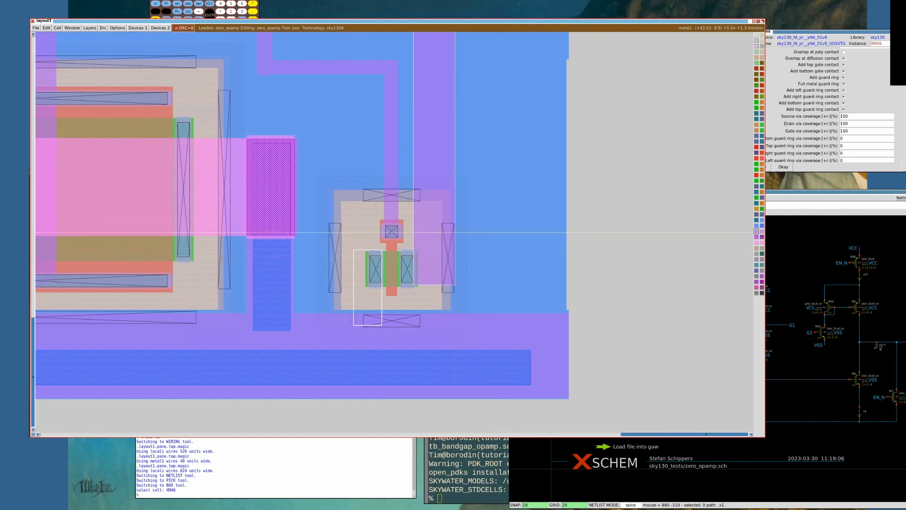
pyautogui.middleClick(413, 232)
# Check the left large square transistor and the narrow upper-right transistor against the zero_opamp schematic by selecting each device
pyautogui.hotkey('shift', 'z')
pyautogui.hotkey('shift', 'z')
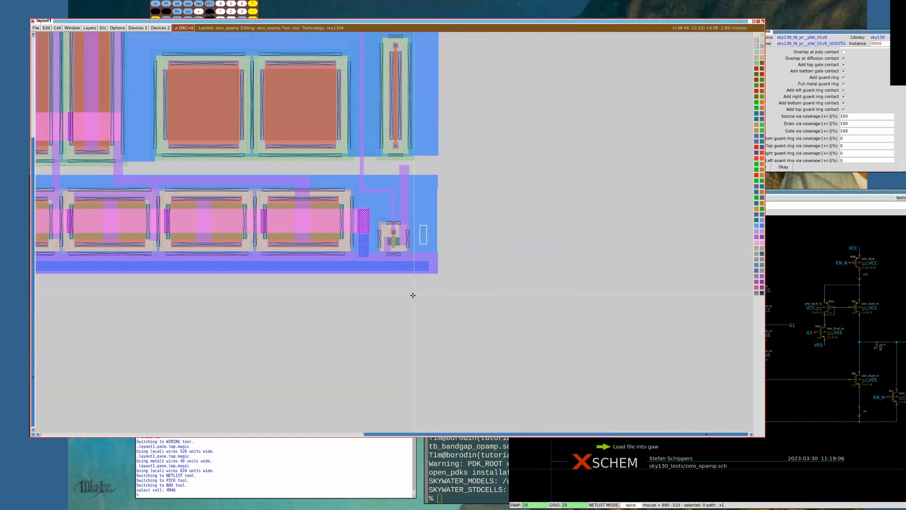
pyautogui.scroll(1, 413, 296)
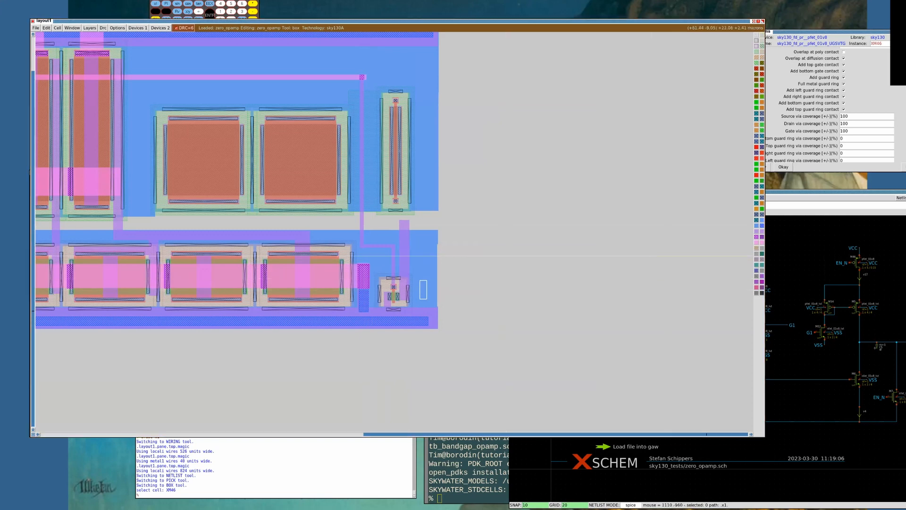
pyautogui.keyDown('shift'); pyautogui.hscroll(-4, 452, 252); pyautogui.keyUp('shift')
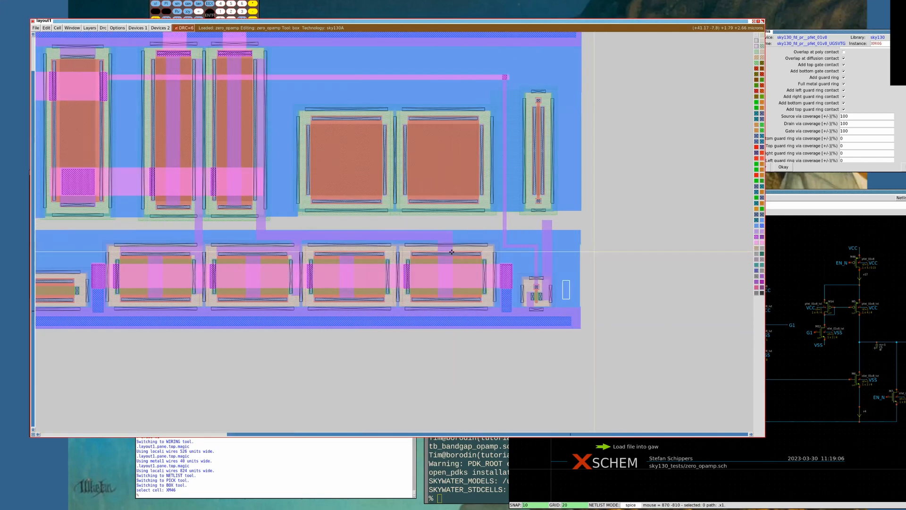
pyautogui.scroll(1, 326, 194)
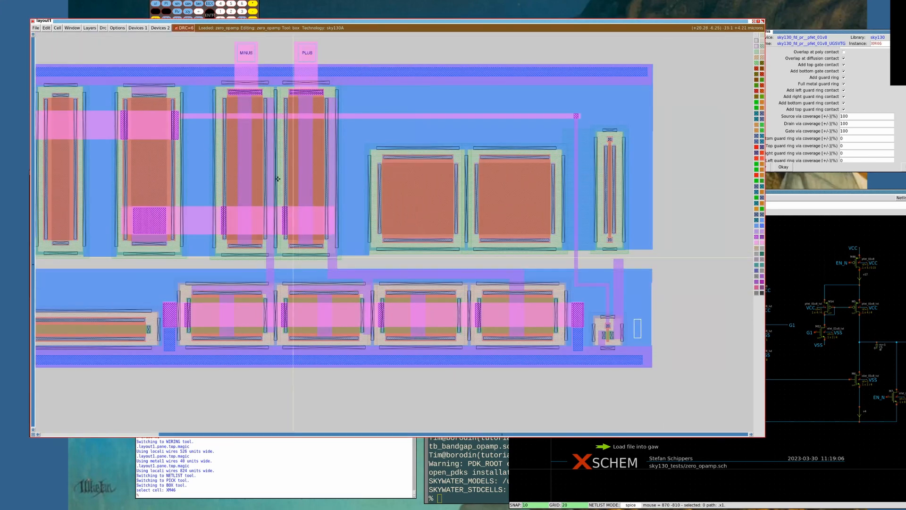
pyautogui.click(368, 250)
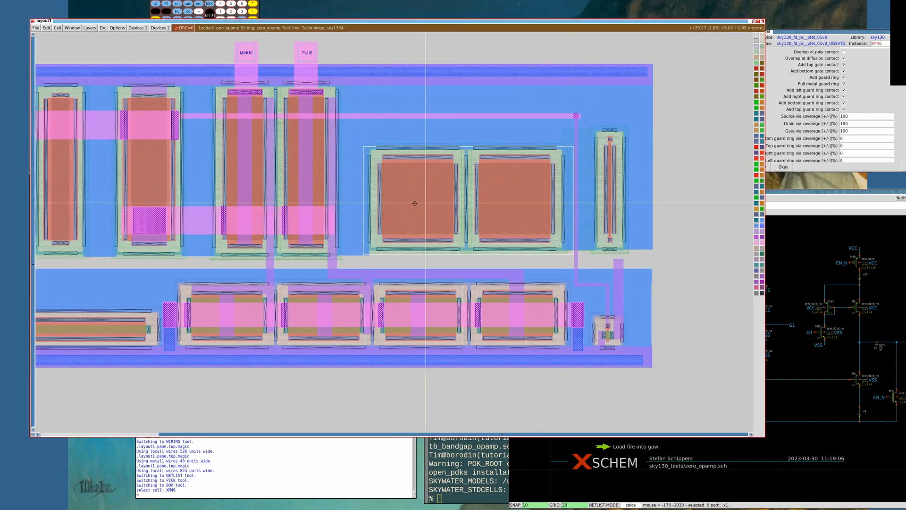
pyautogui.press('s')
pyautogui.click(842, 224)
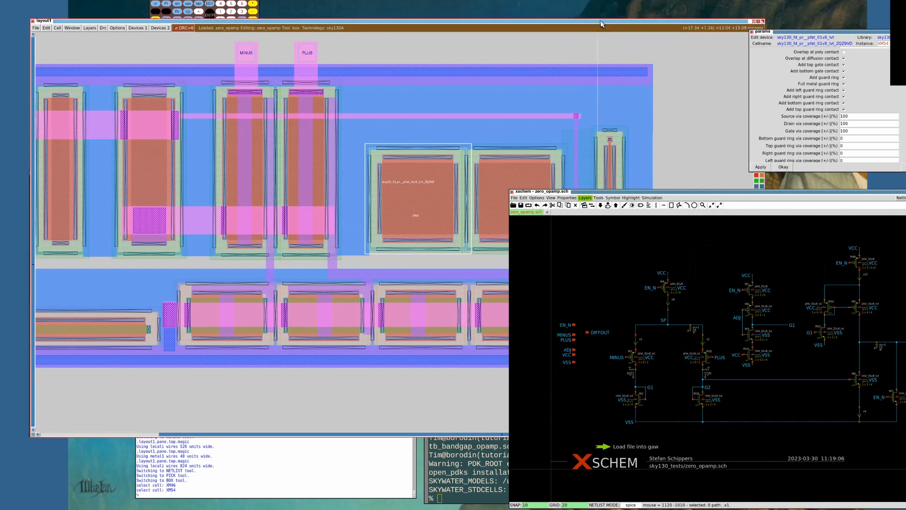
pyautogui.click(631, 25)
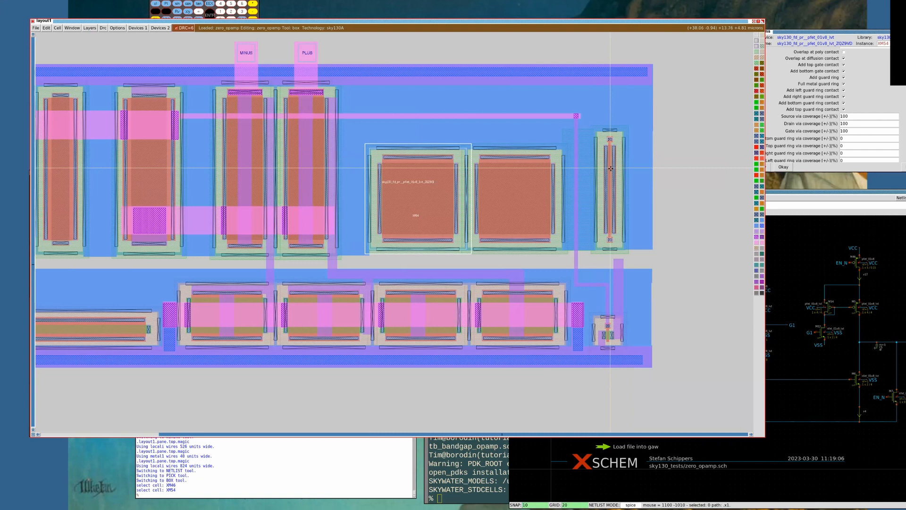
pyautogui.press('i')
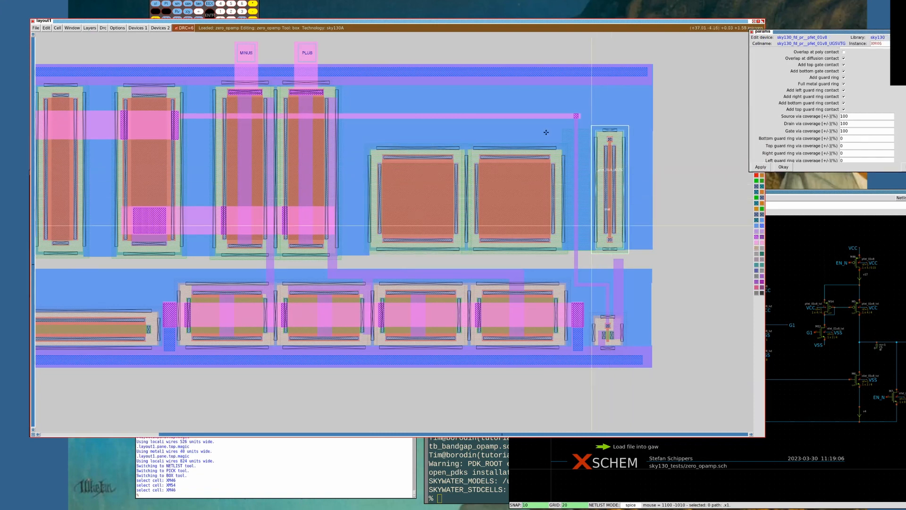
# Widen the narrow EN_N m2 strip from the second tall transistor's right via to above the narrow upper-right transistor
pyautogui.click(174, 137)
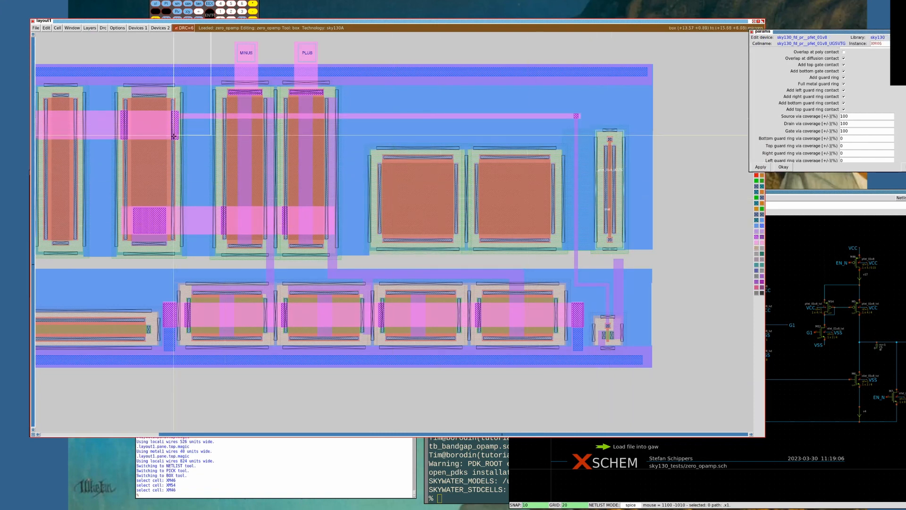
pyautogui.rightClick(595, 113)
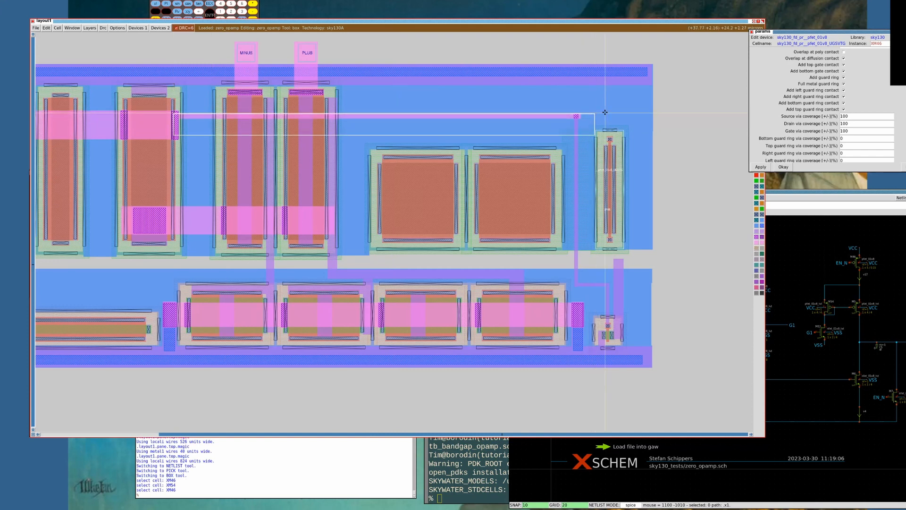
pyautogui.rightClick(605, 113)
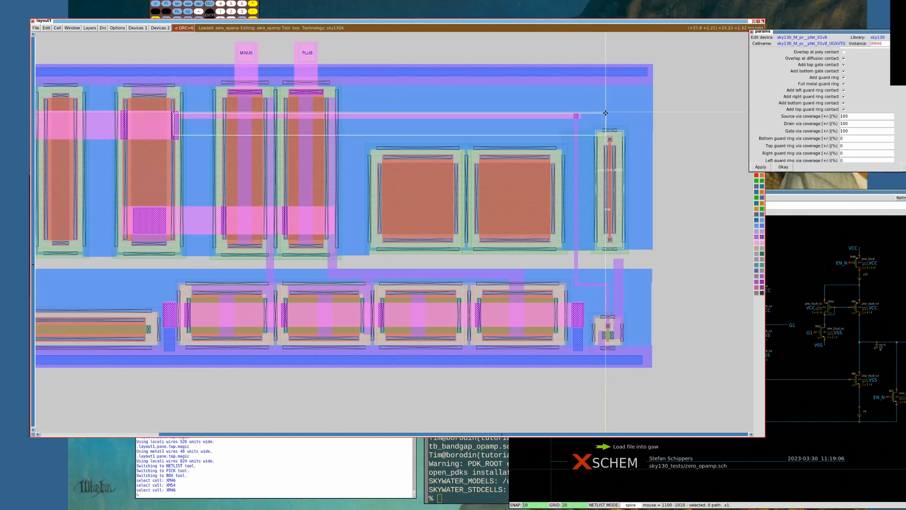
pyautogui.click(692, 24)
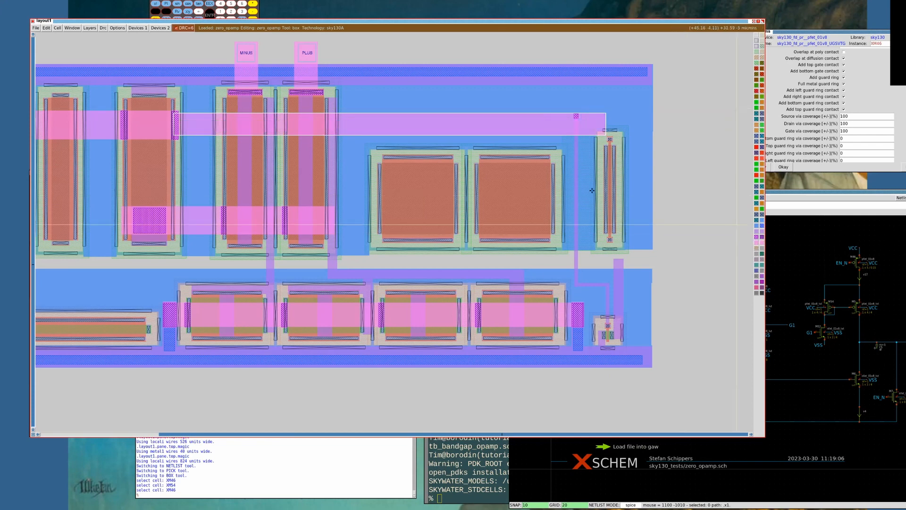
# Paint an m1 strip along the right diffusion contact of the narrow upper-right transistor, up to the EN_N m2 strip's level
pyautogui.click(561, 266)
pyautogui.rightClick(633, 97)
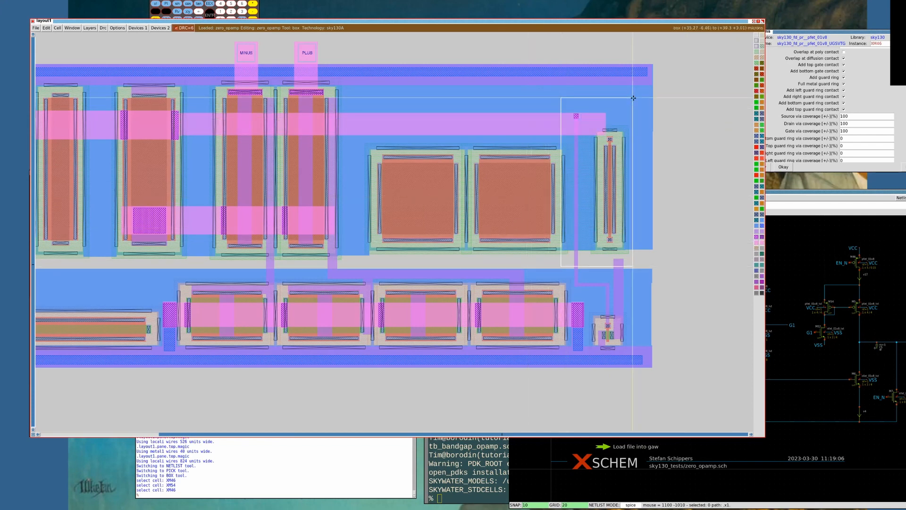
pyautogui.rightClick(630, 98)
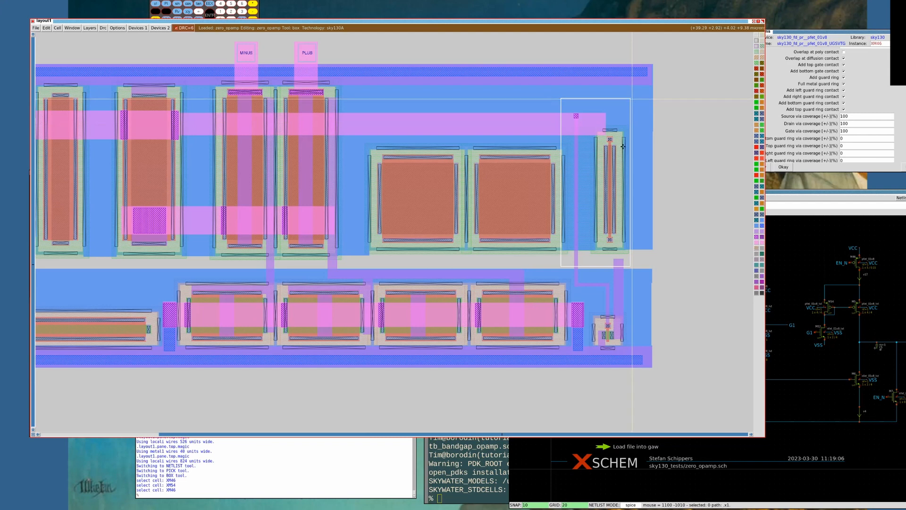
pyautogui.press('z')
pyautogui.hotkey('shift', 'z')
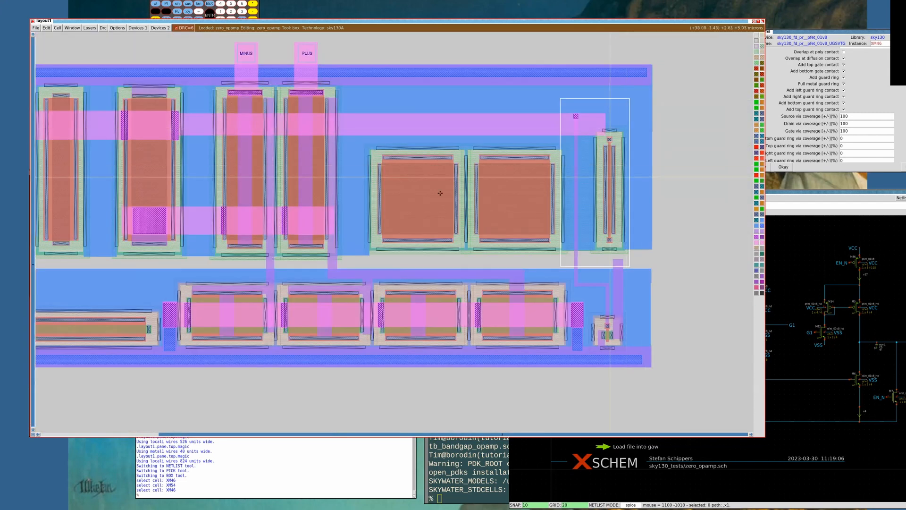
pyautogui.click(615, 232)
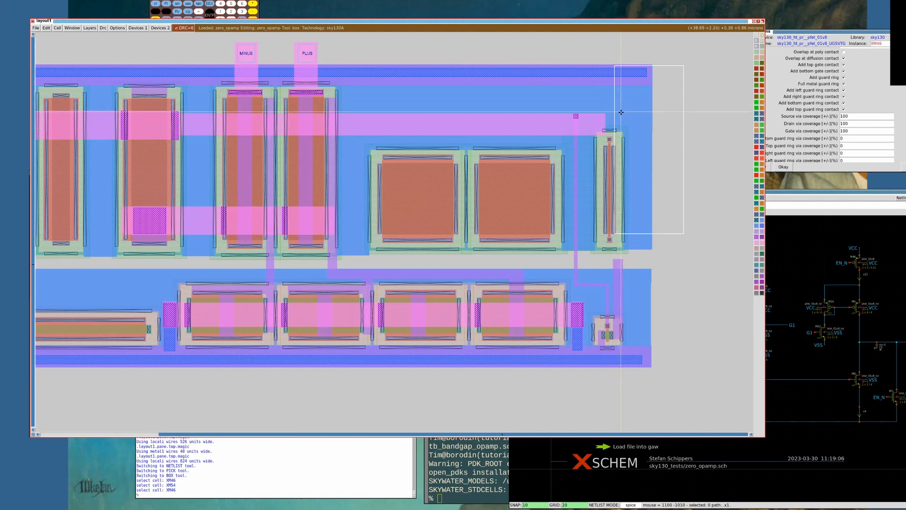
pyautogui.middleClick(619, 265)
# Select the new vertical m1 strip on the narrow upper-right transistor and nudge it slightly right, away from the gate contact
pyautogui.click(583, 252)
pyautogui.rightClick(640, 124)
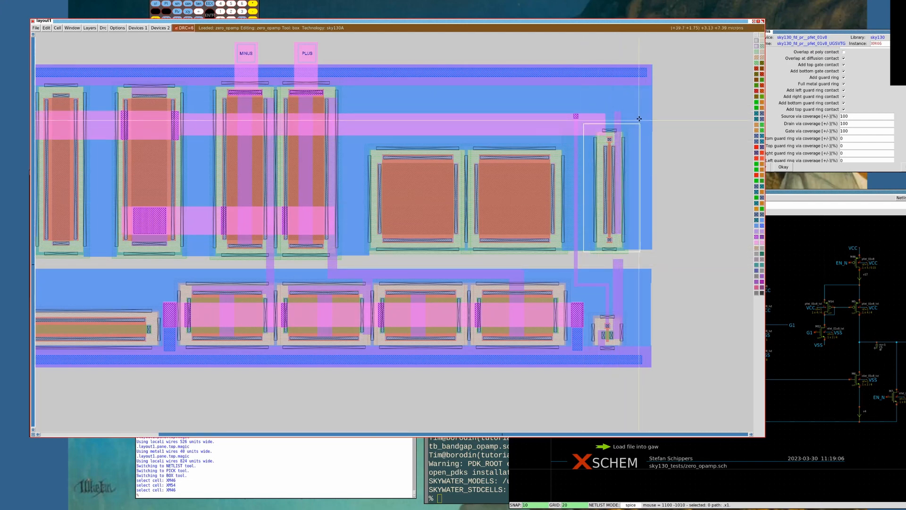
pyautogui.press('z')
pyautogui.scroll(4, 412, 177)
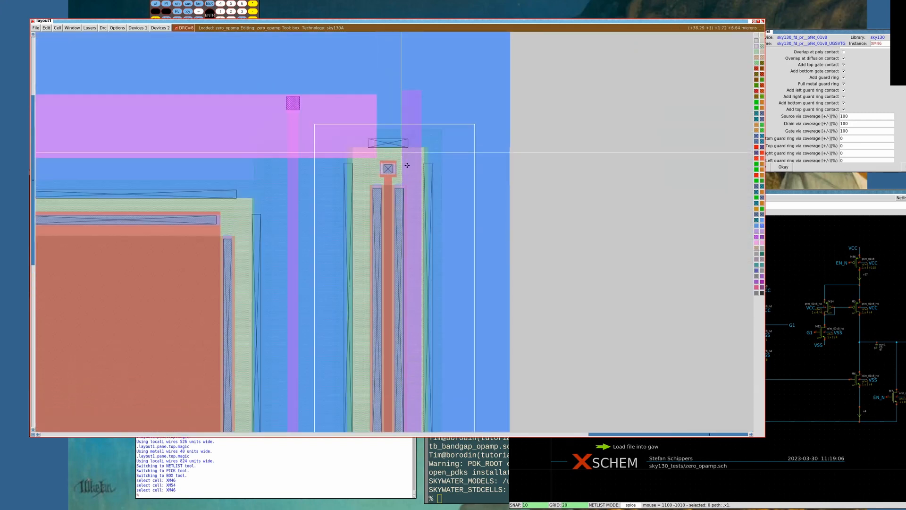
pyautogui.press('s')
pyautogui.press('r')
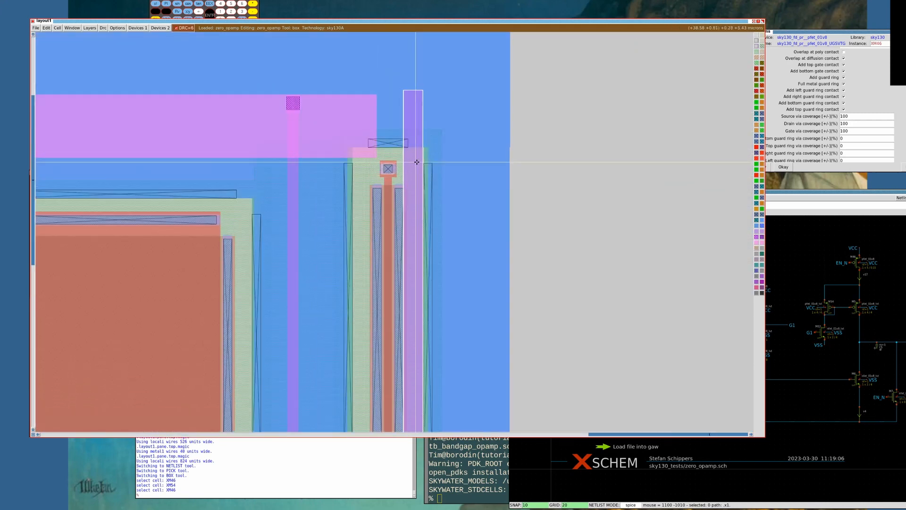
# Extend the EN_N m2 strip right with the Wiring tool at its existing width until it covers the vertical m1 strip
pyautogui.click(344, 193)
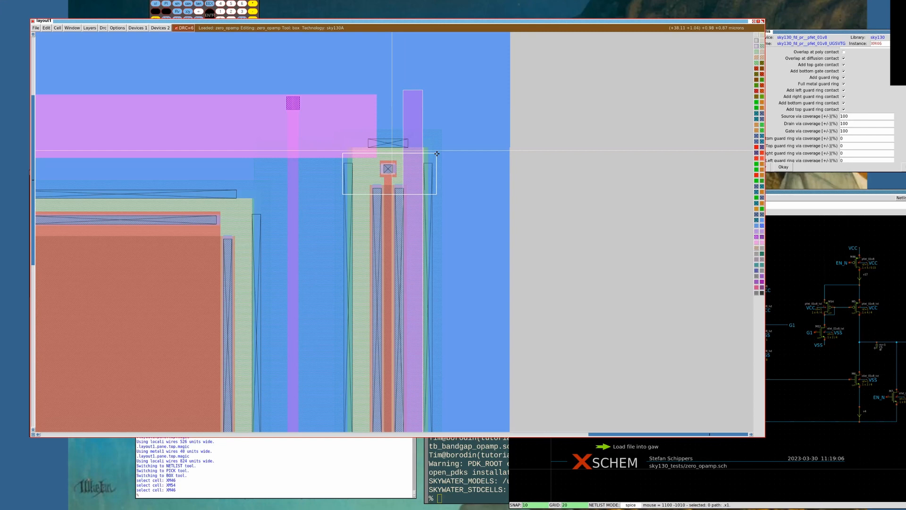
pyautogui.press('space')
pyautogui.click(362, 136)
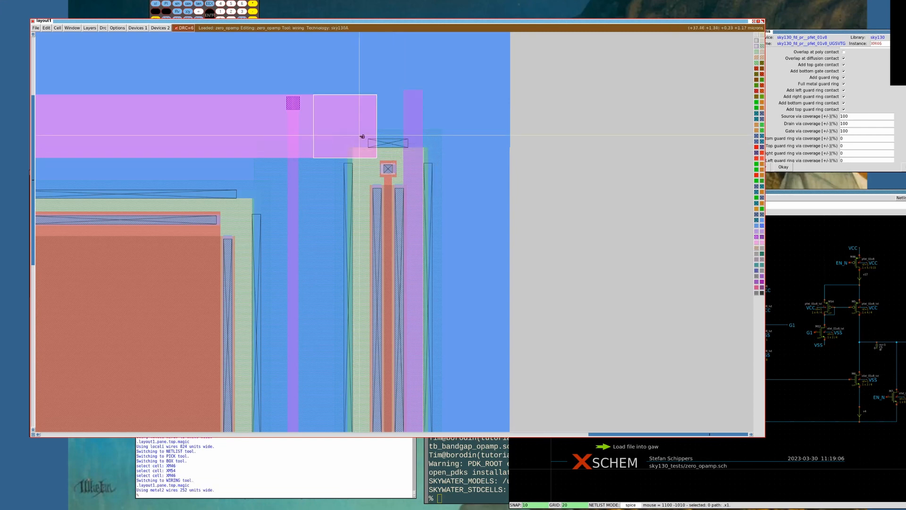
pyautogui.rightClick(396, 136)
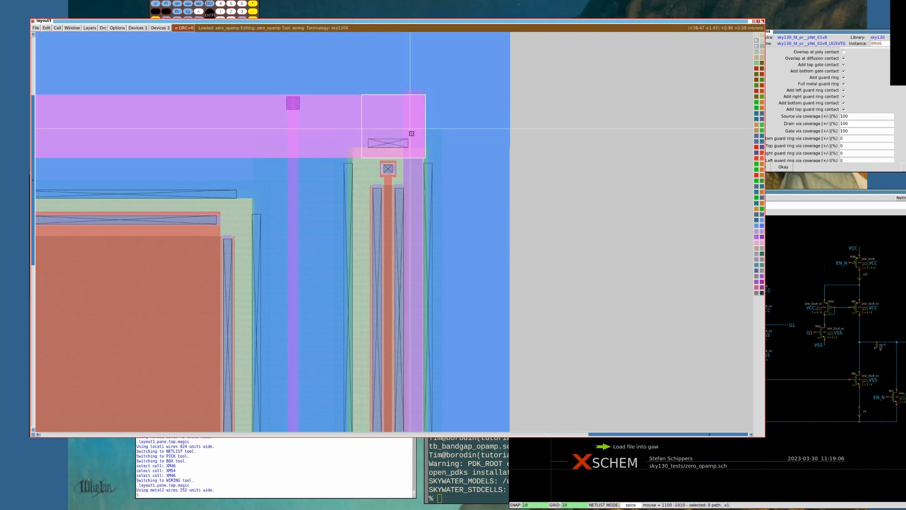
# Place a via1 where the extended EN_N m2 strip overlaps the vertical m1 strip above XM46
pyautogui.press('space')
pyautogui.press('space')
pyautogui.press('space')
pyautogui.click(402, 158)
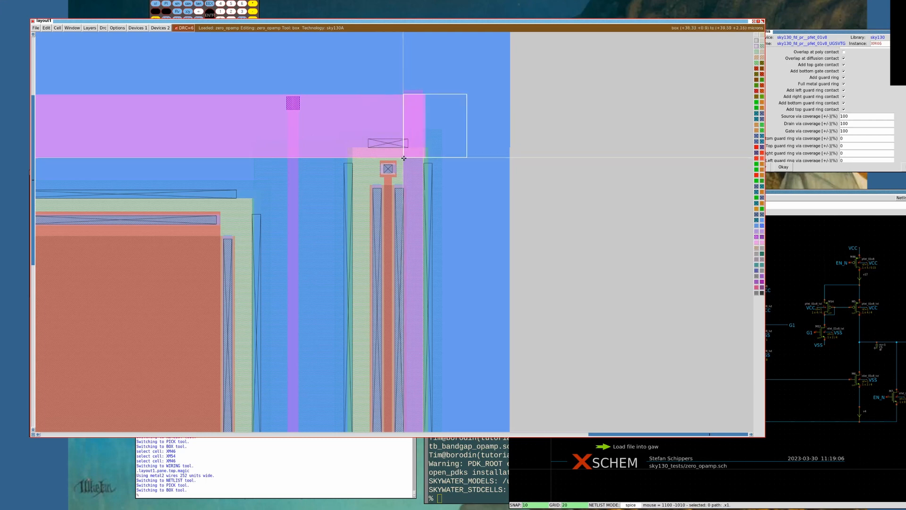
pyautogui.rightClick(423, 94)
pyautogui.click(138, 28)
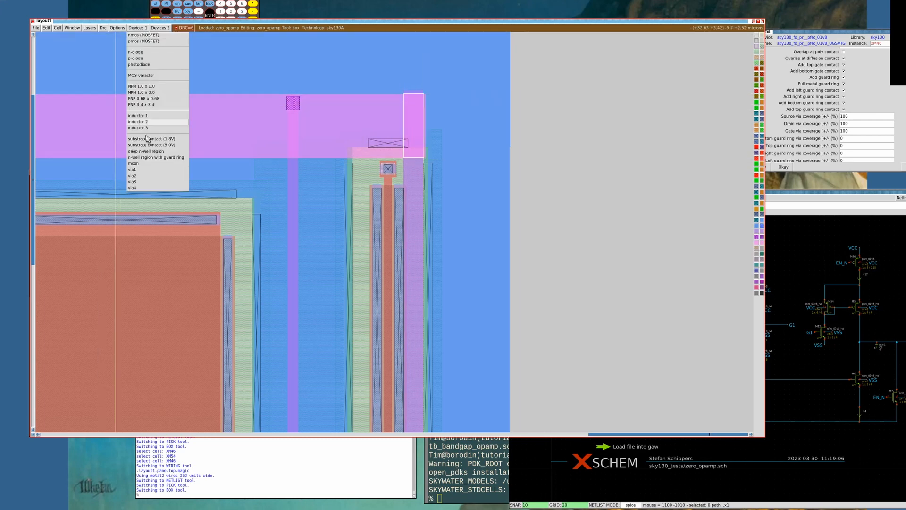
pyautogui.click(148, 169)
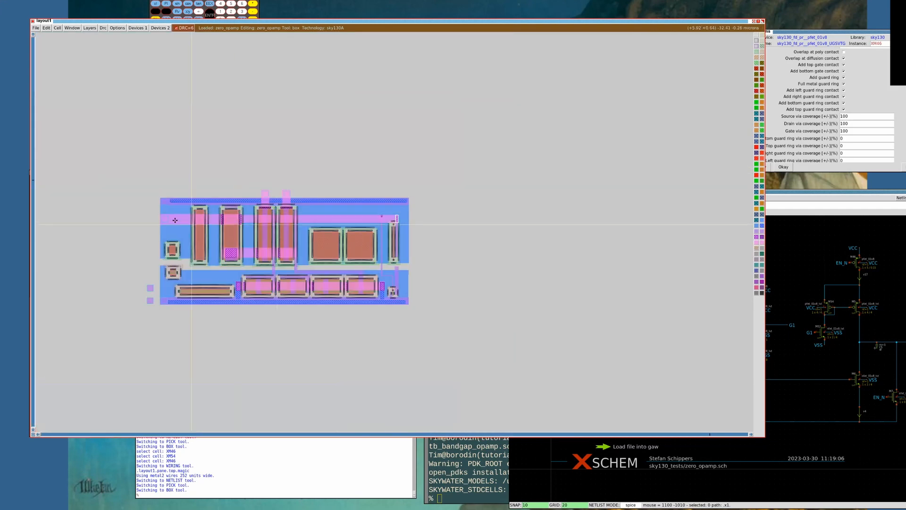
# Trace the EN_N net from its pin to check which XM46 terminal the new via and m1 strip connect to
pyautogui.press('s')
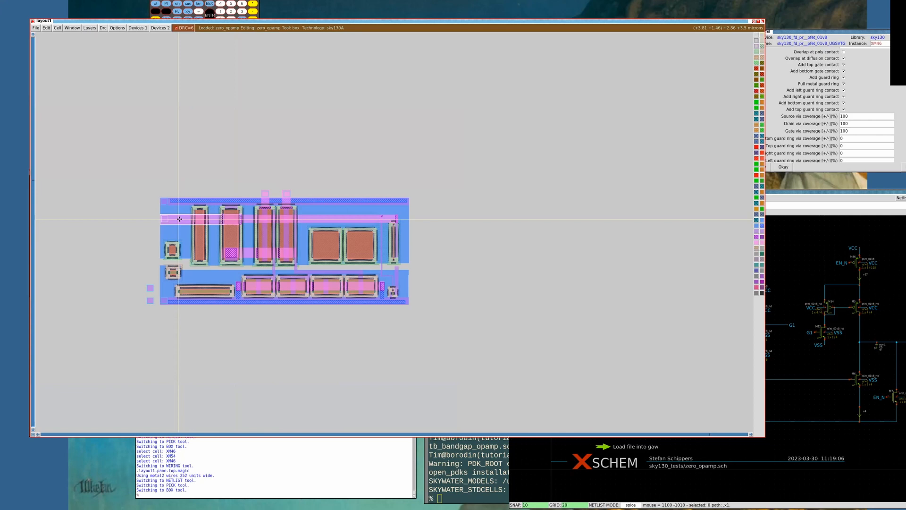
pyautogui.press('s')
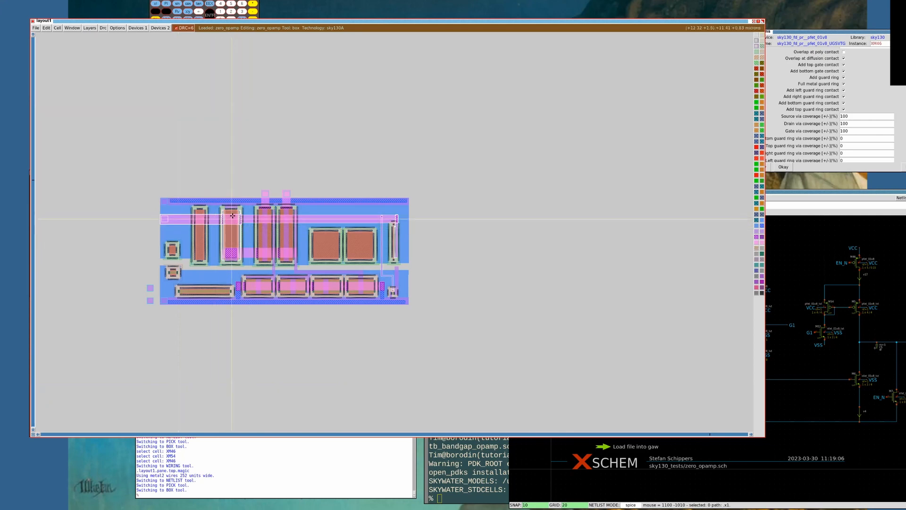
pyautogui.press('z')
pyautogui.press('z')
pyautogui.press('z')
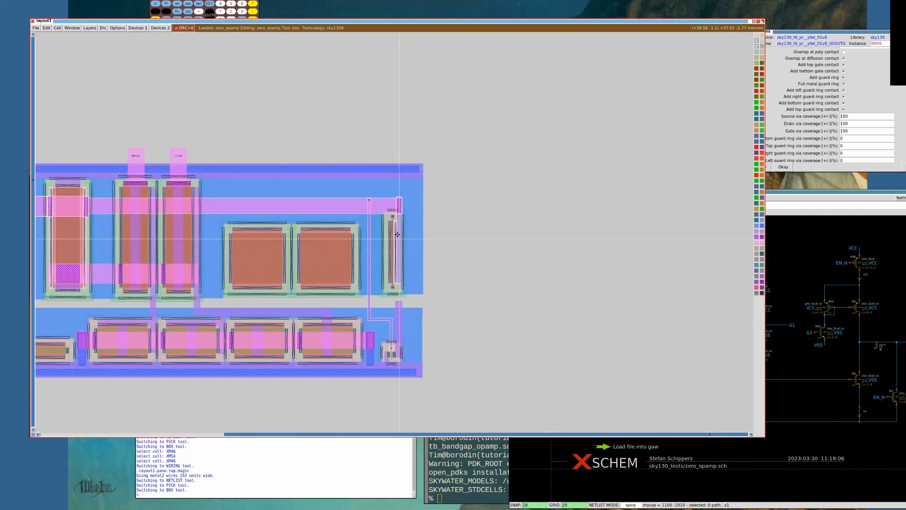
pyautogui.hotkey('shift', 'z')
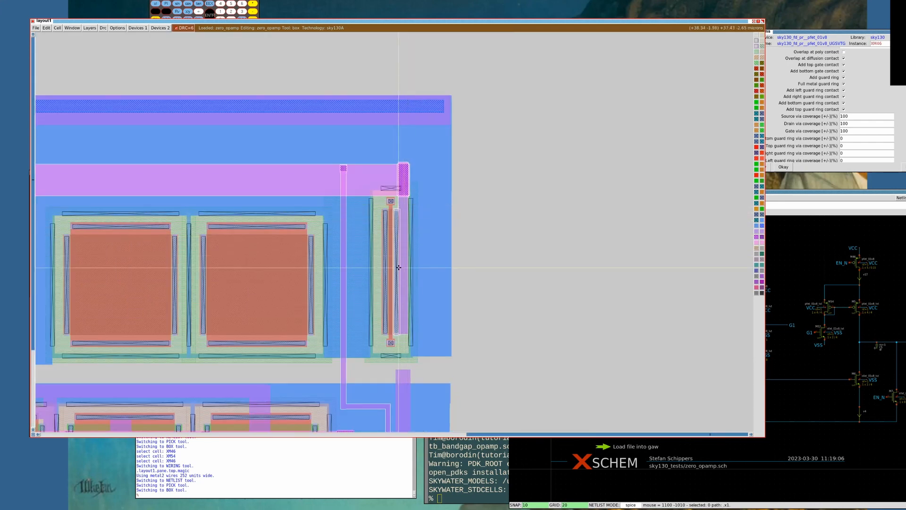
# Delete the vertical m1 strip below the new via along XM46's right diffusion contact
pyautogui.press('s')
pyautogui.press('s')
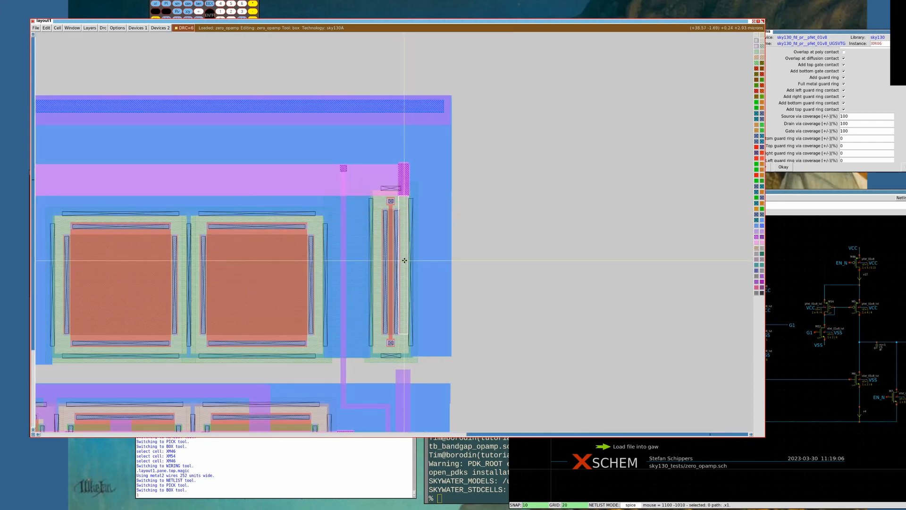
pyautogui.click(366, 252)
pyautogui.rightClick(439, 137)
pyautogui.press('z')
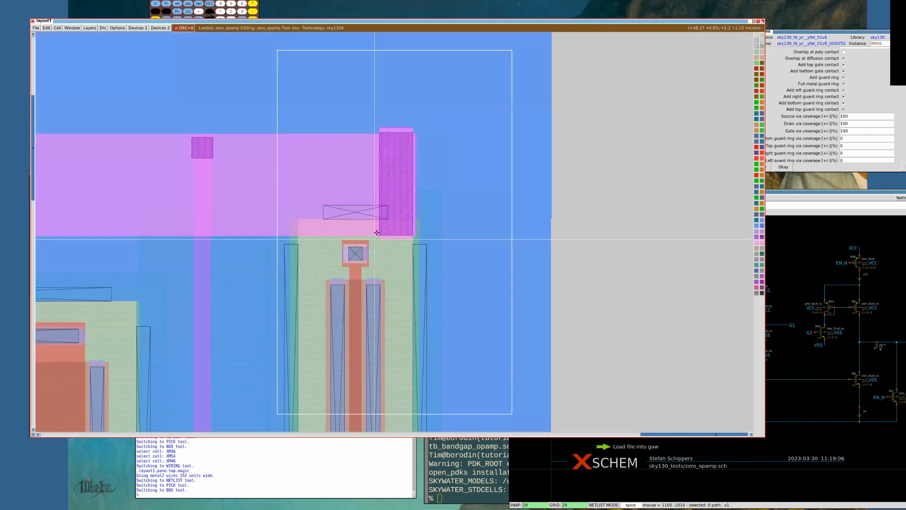
pyautogui.hotkey('shift', 'z')
pyautogui.hotkey('shift', 'z')
pyautogui.scroll(-1, 390, 326)
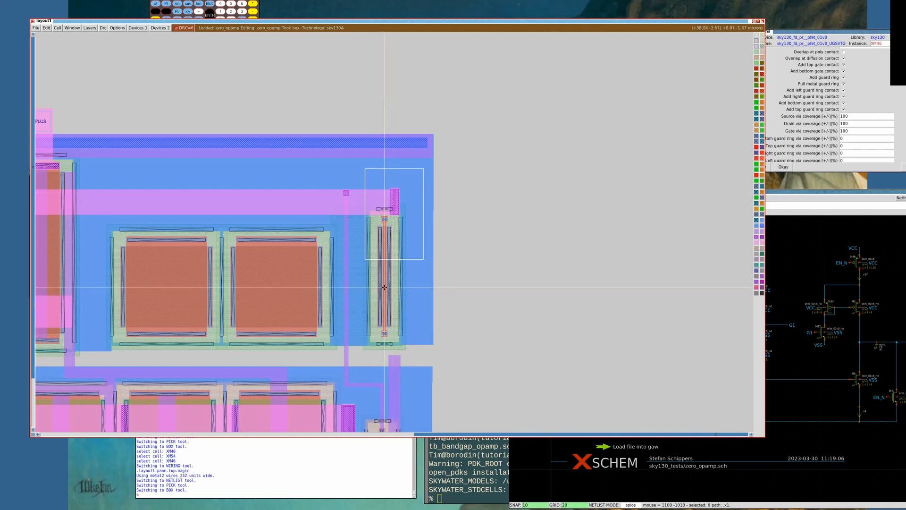
# Turn off the bottom gate contact in XM46's device parameters and apply the change
pyautogui.press('i')
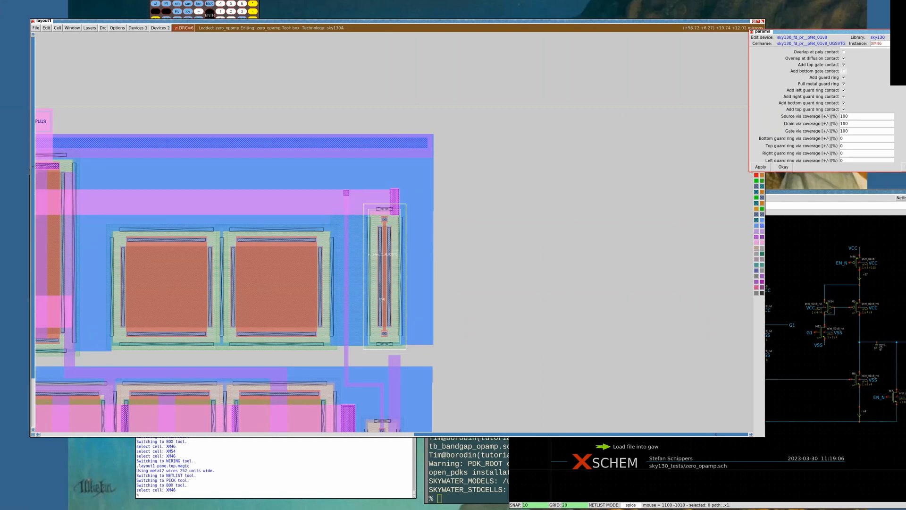
pyautogui.click(761, 167)
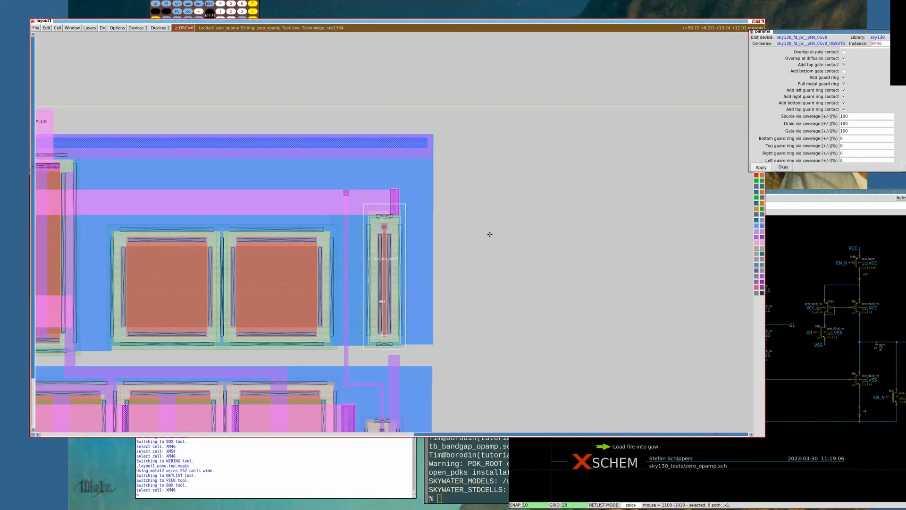
pyautogui.click(367, 216)
pyautogui.rightClick(409, 201)
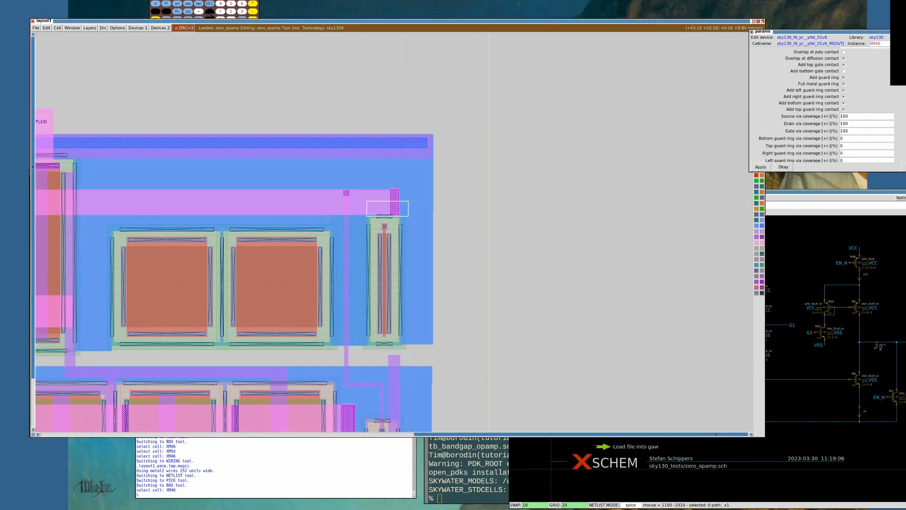
pyautogui.click(499, 22)
# Paint m1 from XM46's top gate contact up into the EN_N m2 strip beside the new via
pyautogui.click(332, 354)
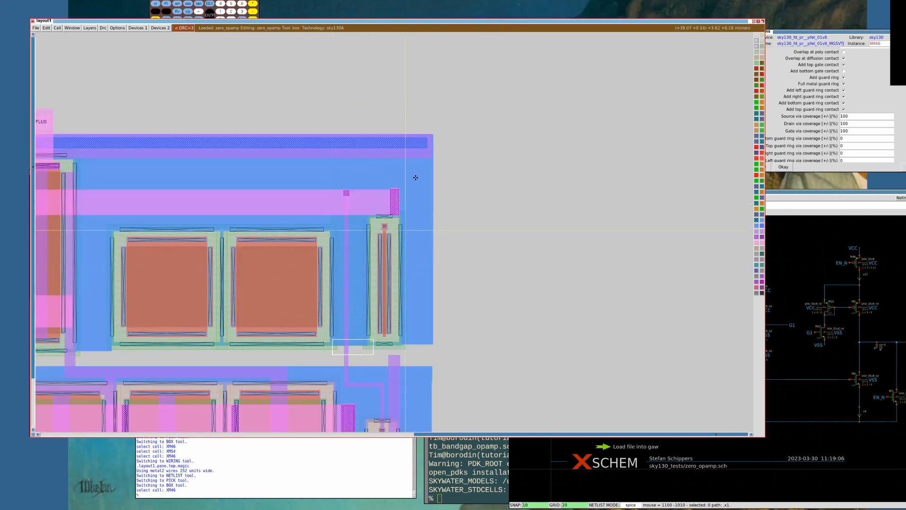
pyautogui.rightClick(415, 178)
pyautogui.press('z')
pyautogui.hotkey('ctrl', 'z')
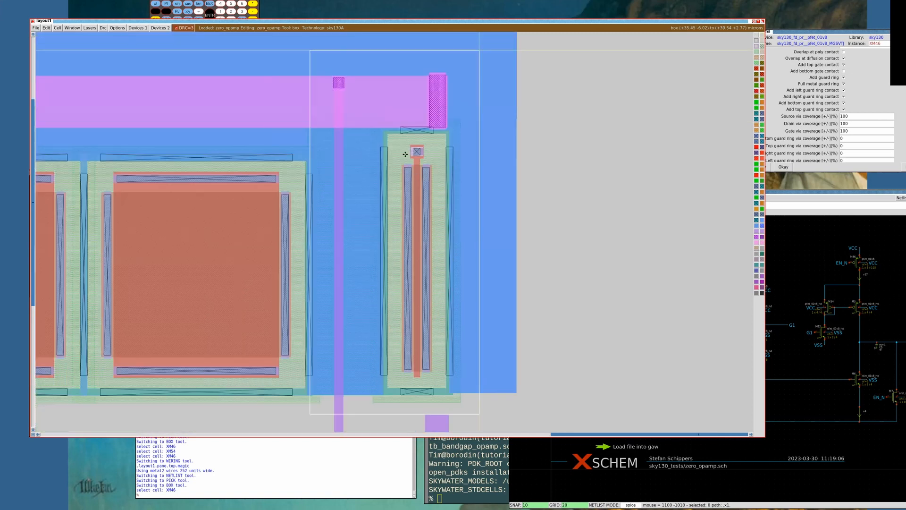
pyautogui.click(410, 155)
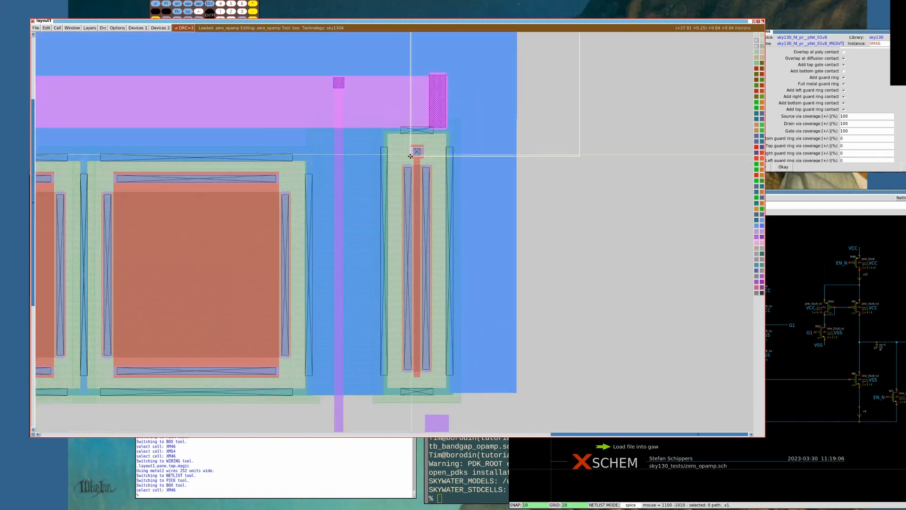
pyautogui.rightClick(424, 82)
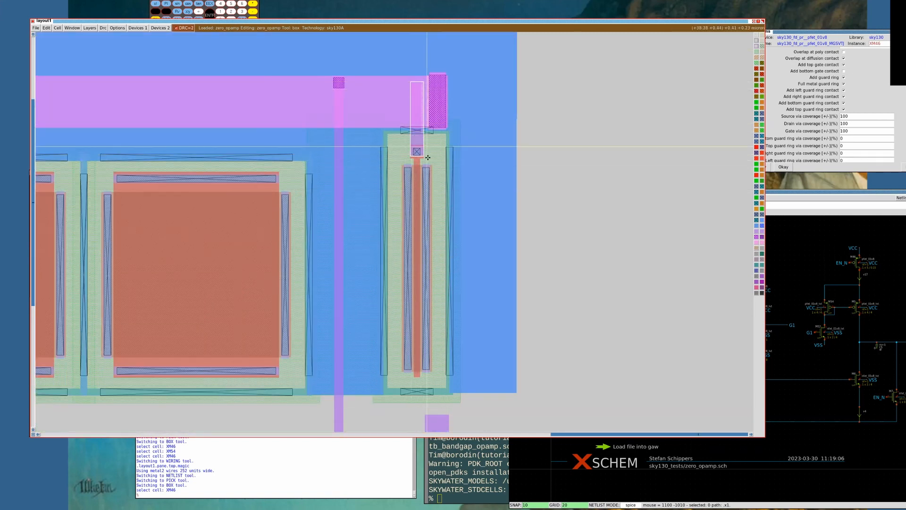
# Select the m1, via and m2 of the new via block and stretch them west by 10 onto the gate's m1 strip
pyautogui.click(428, 132)
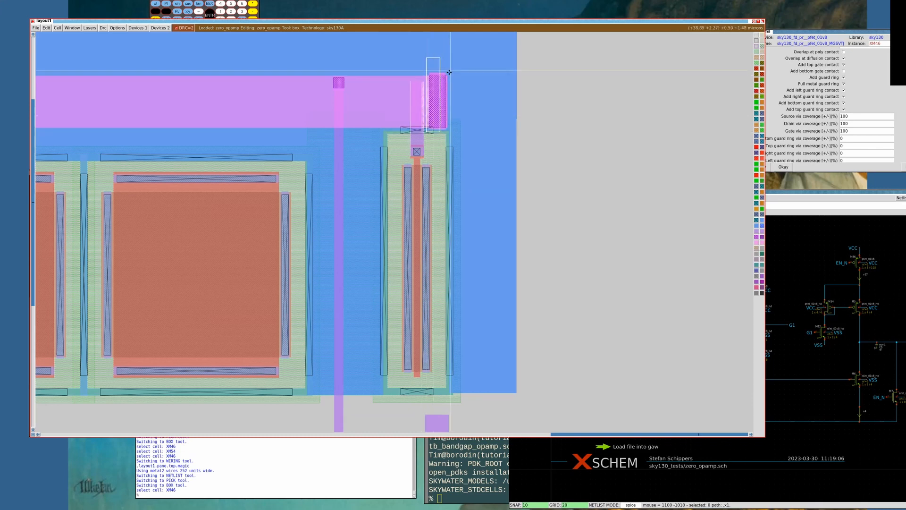
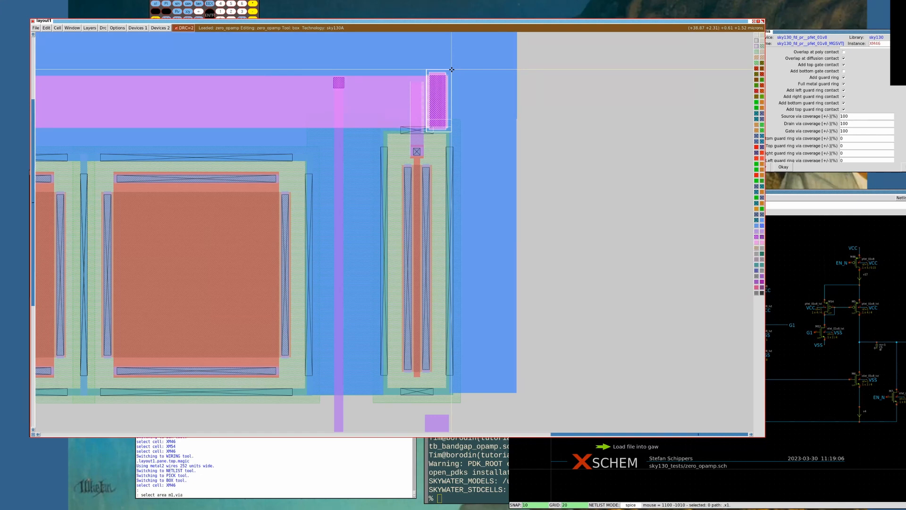
pyautogui.press('Return')
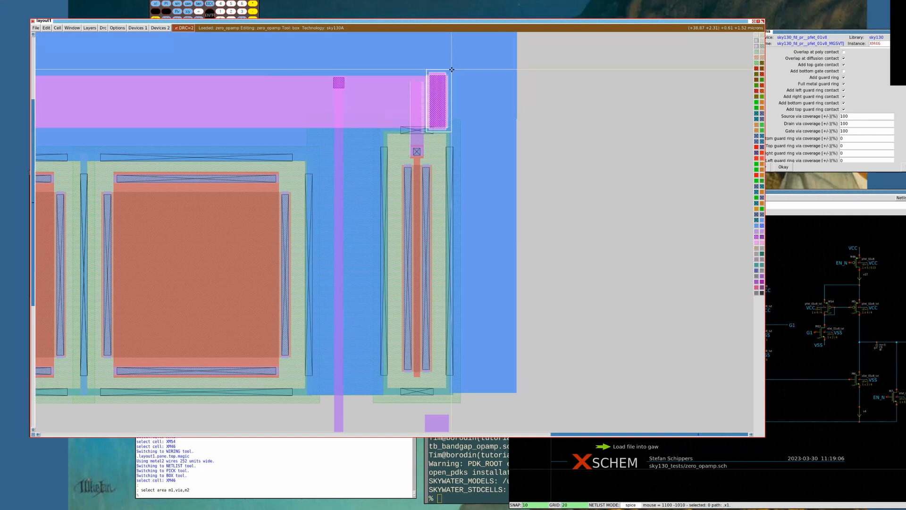
pyautogui.press('Return')
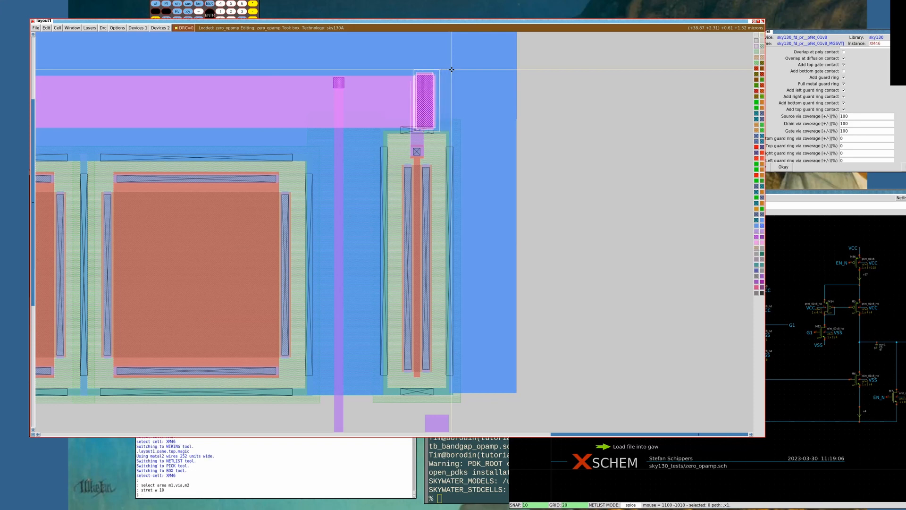
# Trace the EN_N net from its pin to check that it reaches XM46's gate
pyautogui.hotkey('shift', 'z')
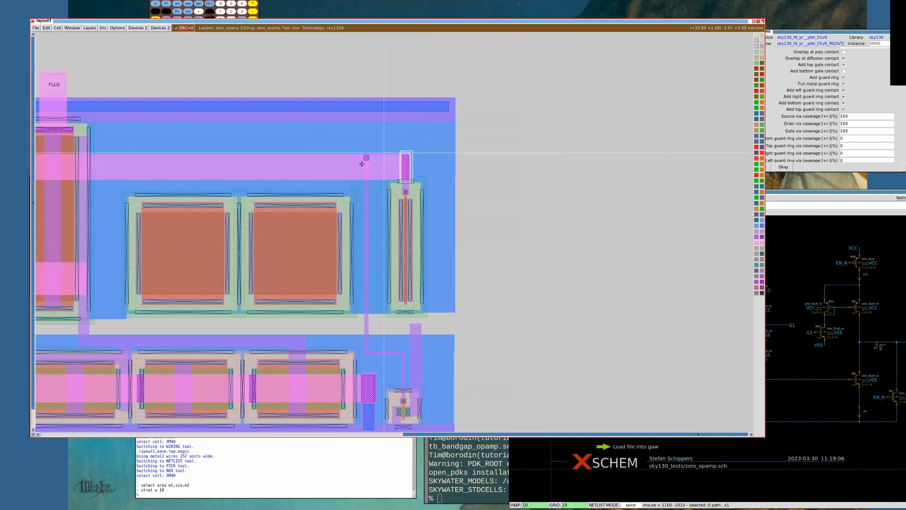
pyautogui.hotkey('shift', 'z')
pyautogui.hotkey('shift', 'z')
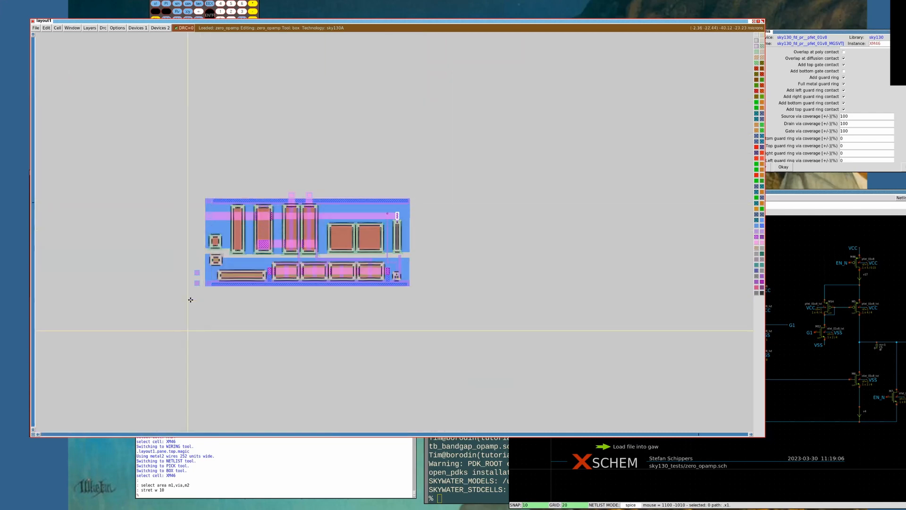
pyautogui.rightClick(418, 171)
pyautogui.press('z')
pyautogui.hotkey('ctrl', 'z')
pyautogui.press('s')
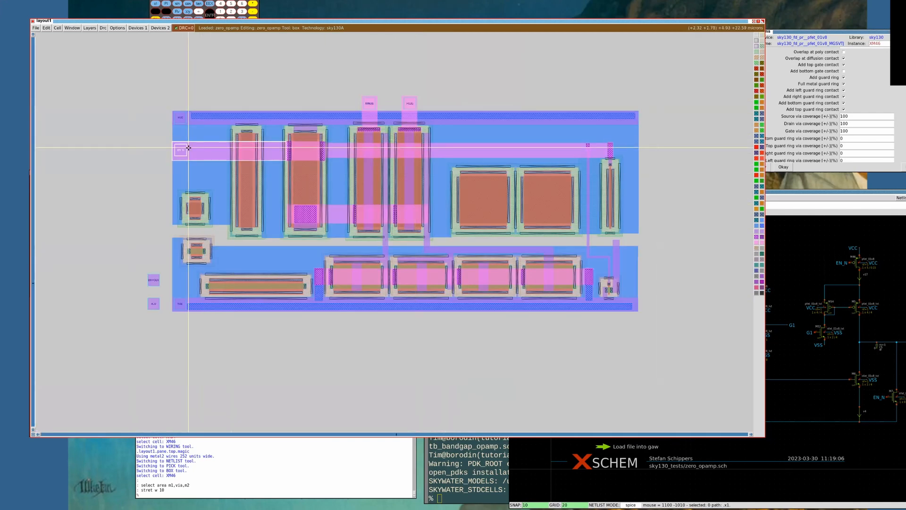
pyautogui.press('s')
pyautogui.press('s')
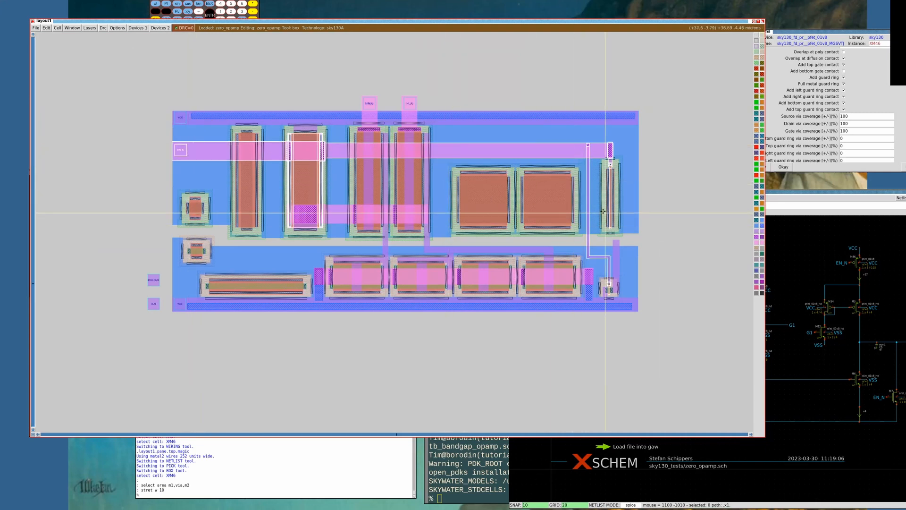
# Examine XM46's gate connection, its uncontacted source and drain strips, and the surrounding VCC rail and wiring
pyautogui.click(608, 166)
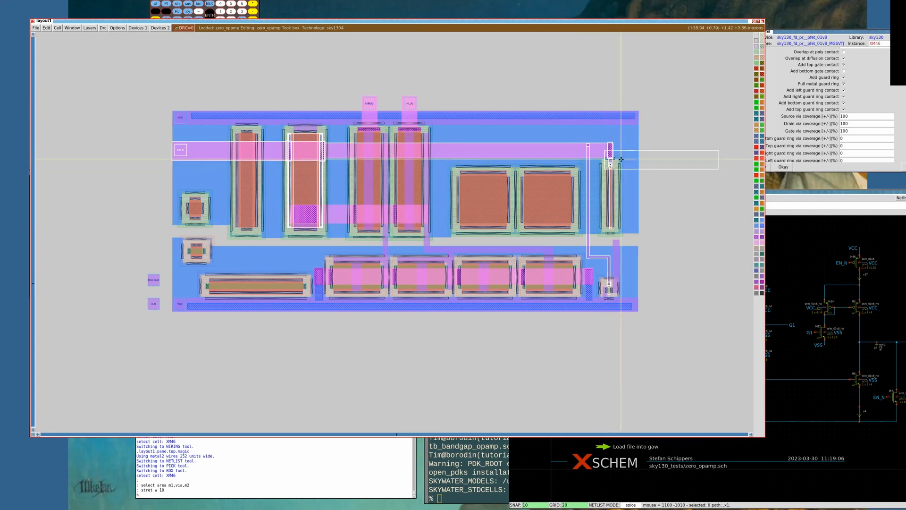
pyautogui.press('z')
pyautogui.hotkey('ctrl', 'z')
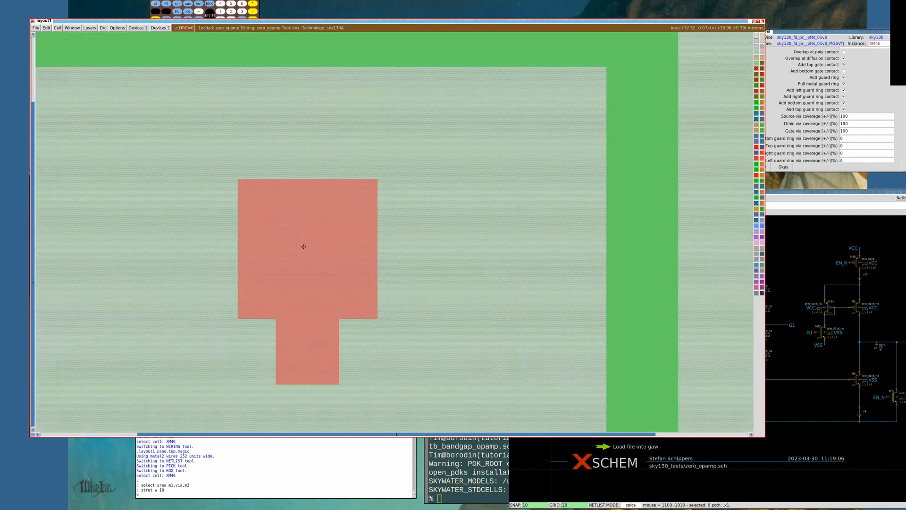
pyautogui.hotkey('shift', 'z')
pyautogui.hotkey('shift', 'z')
pyautogui.hotkey('shift', 'z')
pyautogui.scroll(-4, 380, 158)
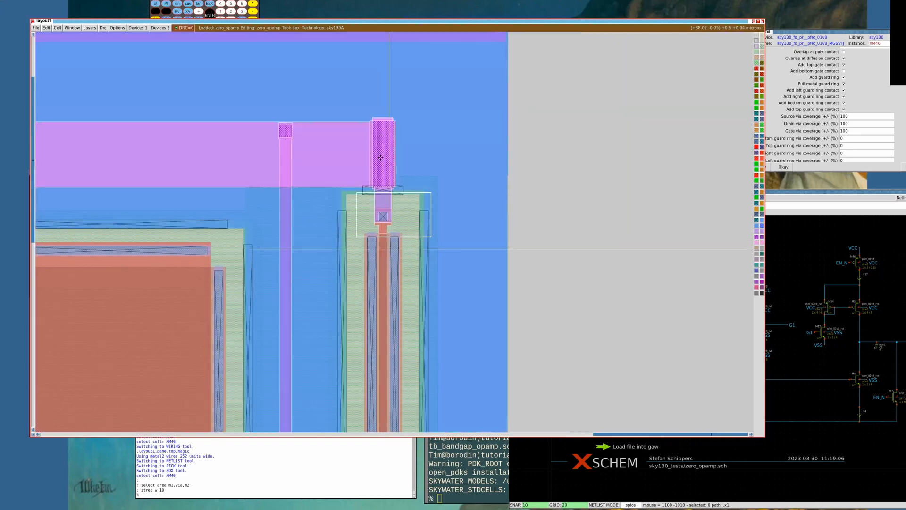
pyautogui.hotkey('shift', 'z')
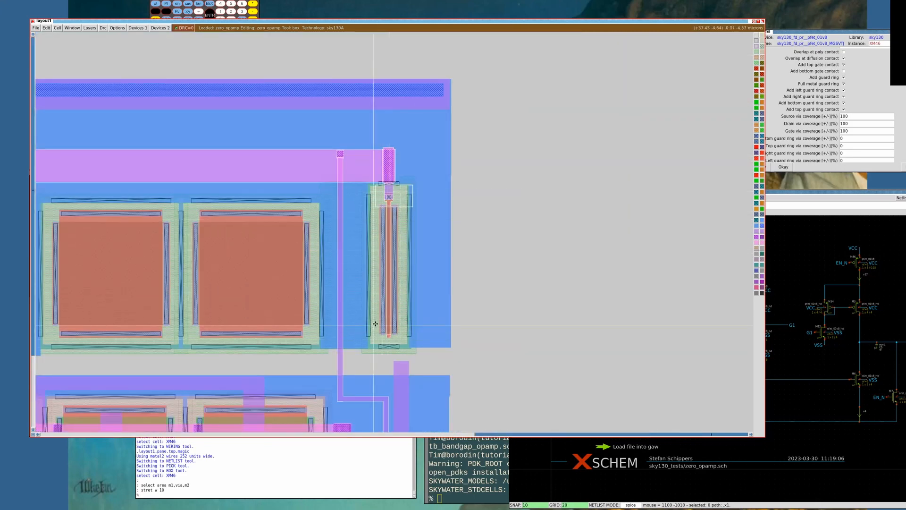
pyautogui.hotkey('shift', 'z')
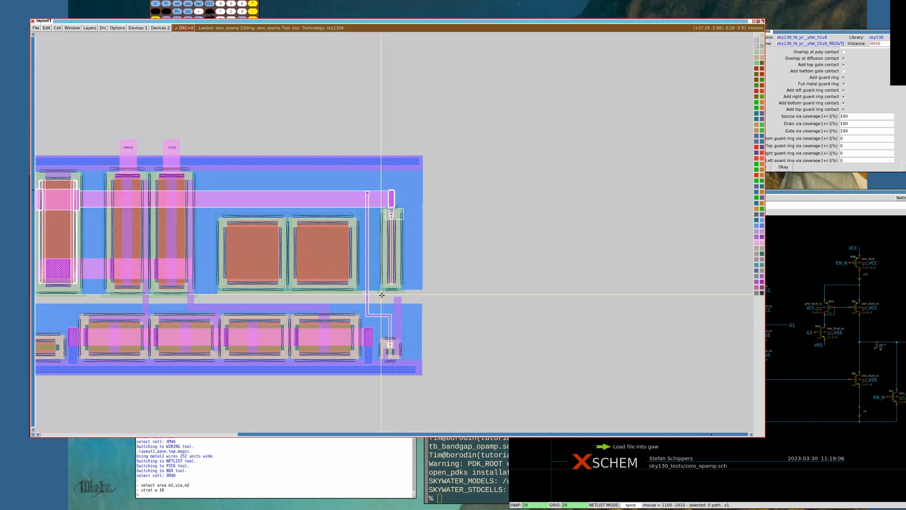
pyautogui.press('Left')
pyautogui.press('Left')
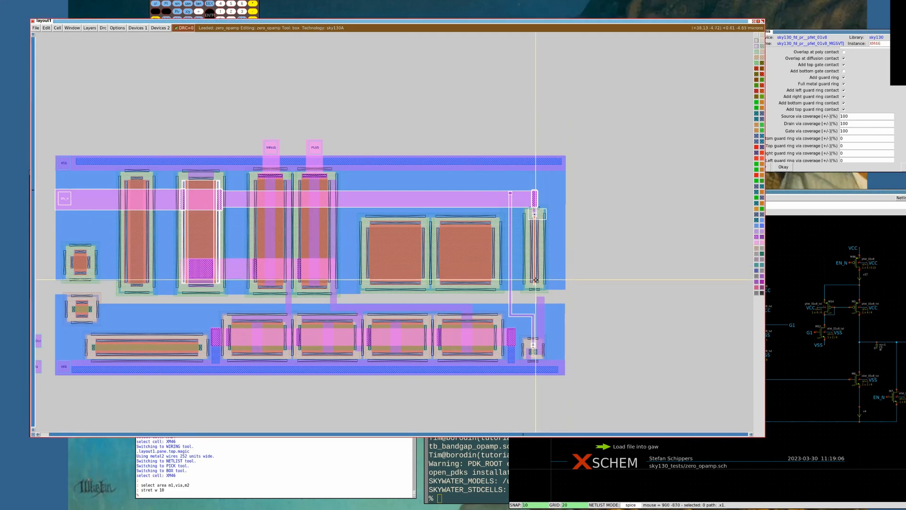
# Paint m1 over XM46's east source/drain strip and extend it beside the device up to the VCC rail
pyautogui.click(535, 279)
pyautogui.rightClick(553, 207)
pyautogui.press('z')
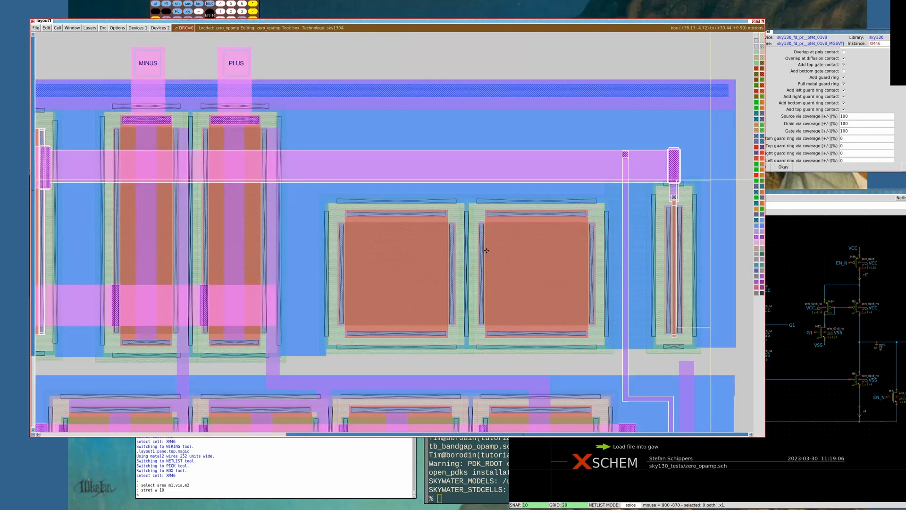
pyautogui.hotkey('ctrl', 'z')
pyautogui.hotkey('shift', 'z')
pyautogui.click(377, 329)
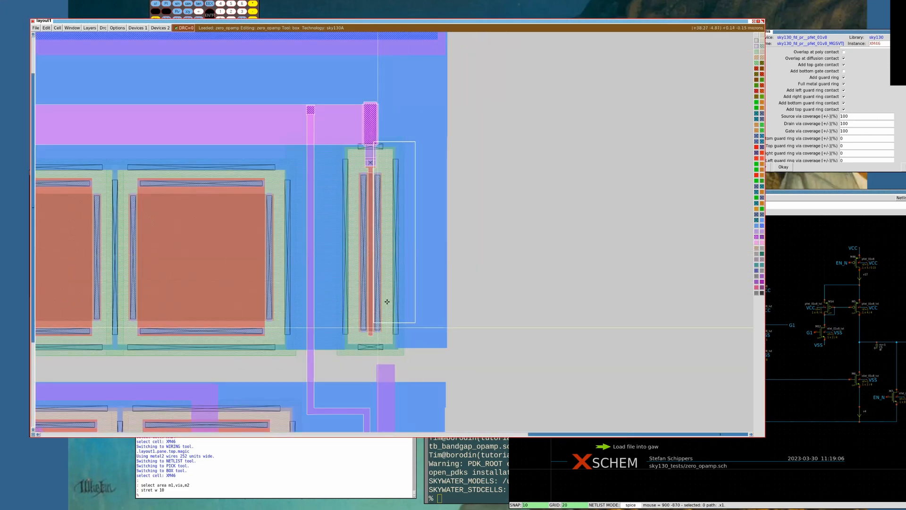
pyautogui.rightClick(406, 174)
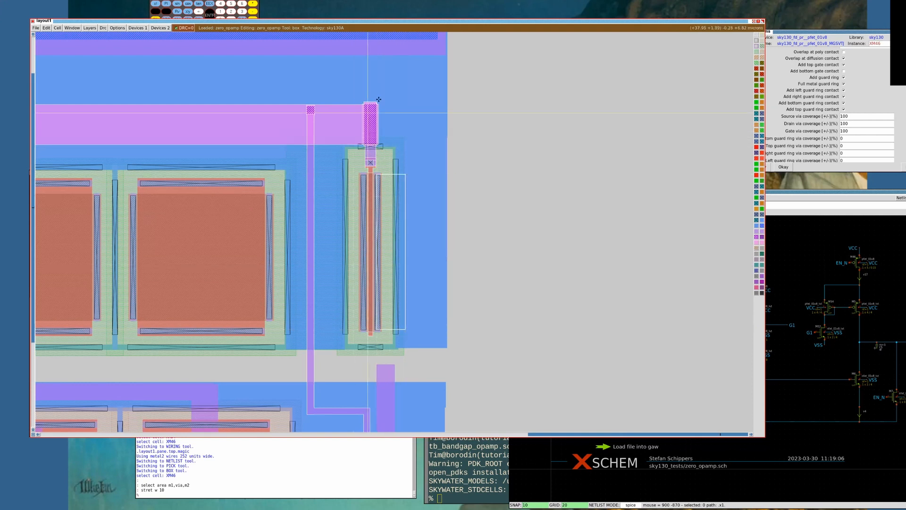
pyautogui.scroll(2, 396, 138)
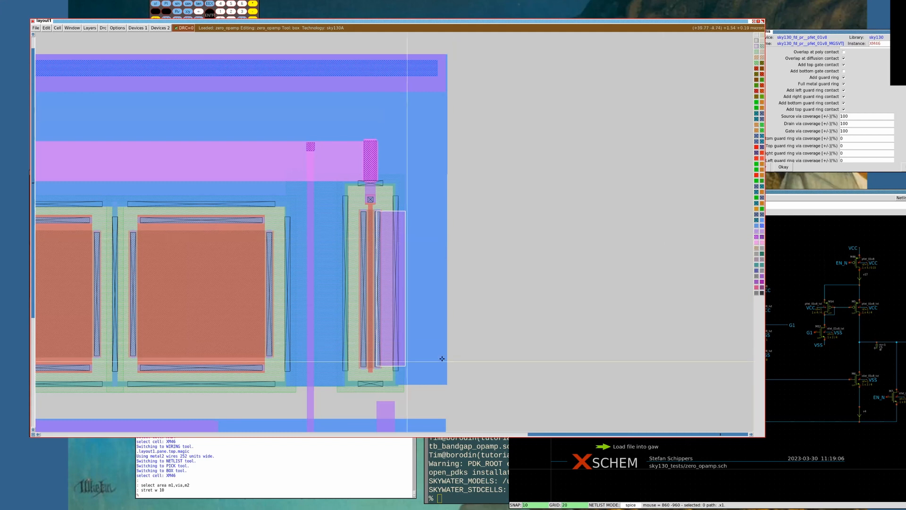
pyautogui.middleClick(400, 366)
pyautogui.click(400, 366)
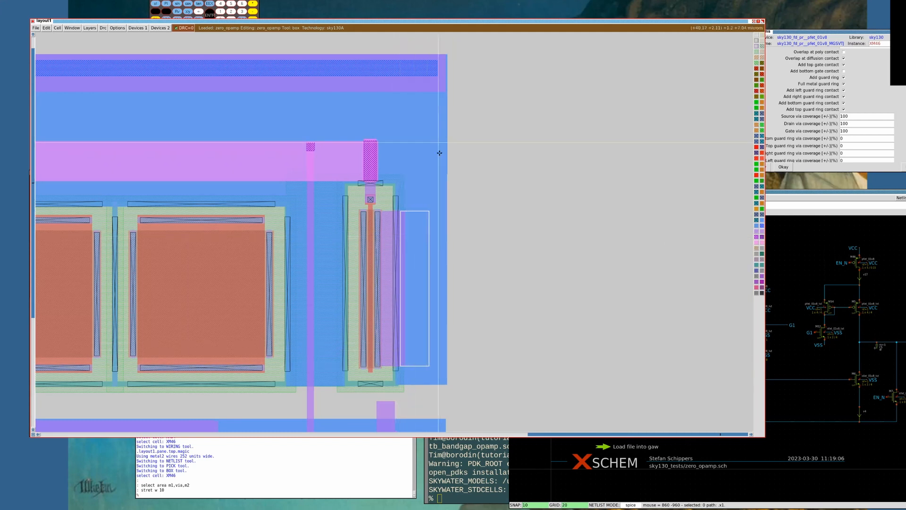
pyautogui.rightClick(433, 86)
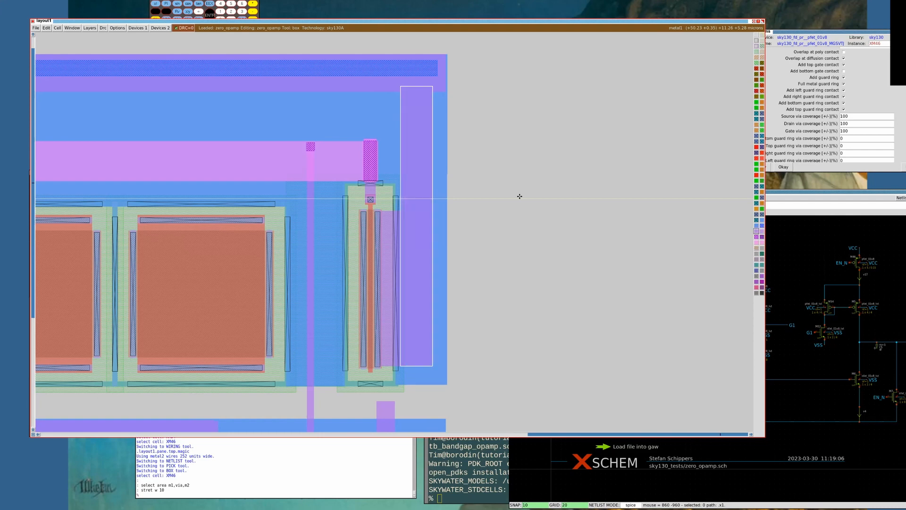
# Paint an m2 strip about 13 µm long across the two large square pfets to XM46's west source/drain strip
pyautogui.hotkey('shift', 'z')
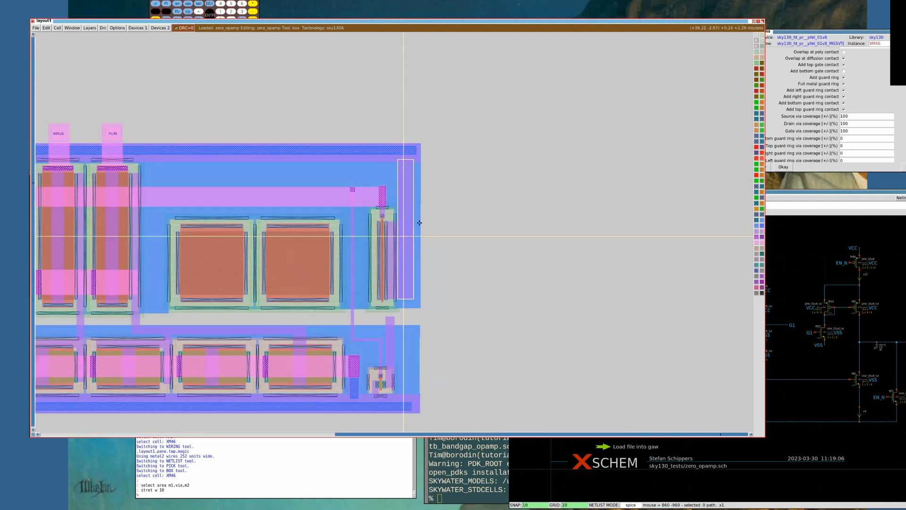
pyautogui.hotkey('shift', 'z')
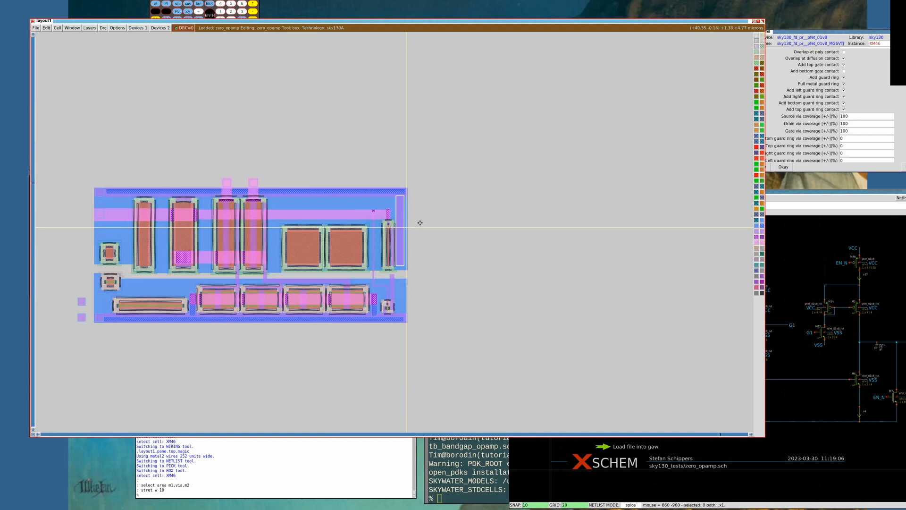
pyautogui.press('z')
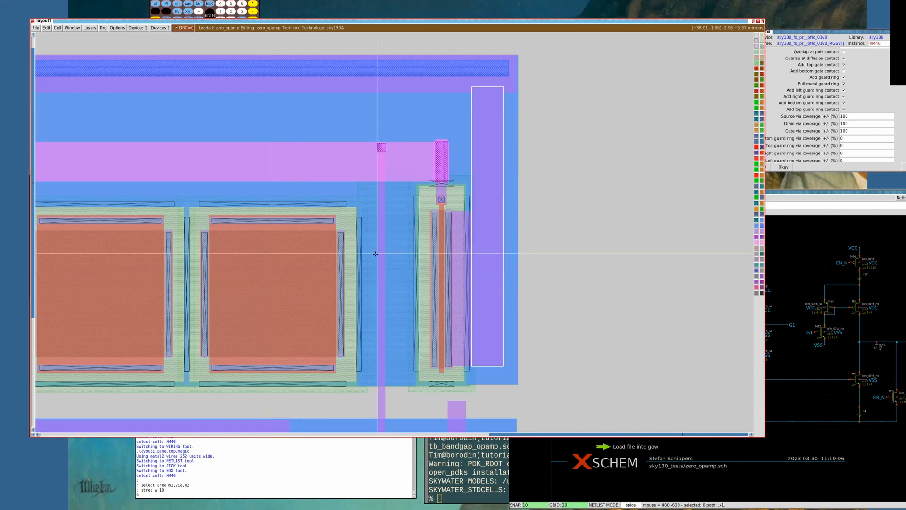
pyautogui.hotkey('shift', 'z')
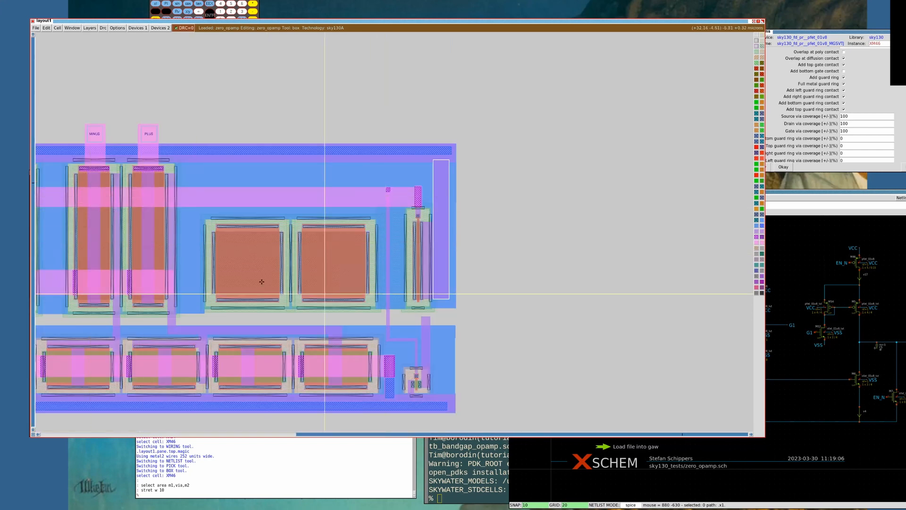
pyautogui.click(211, 255)
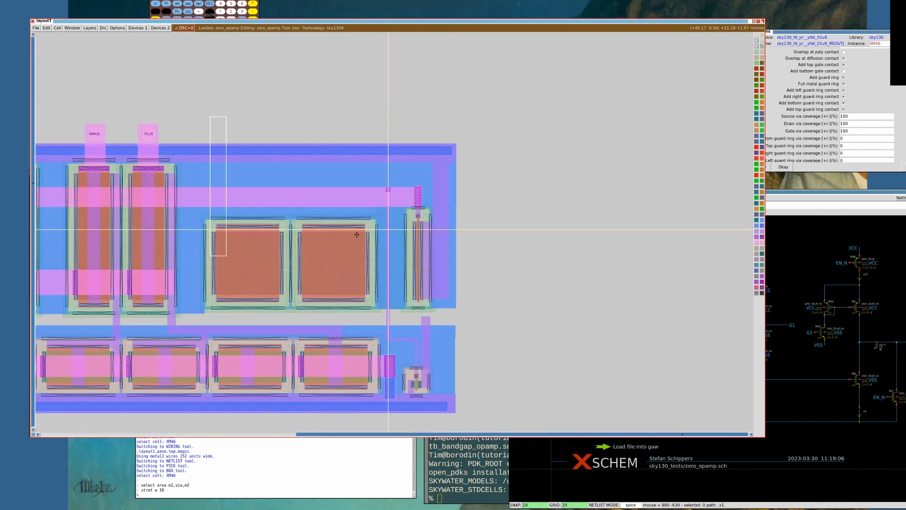
pyautogui.rightClick(416, 239)
pyautogui.rightClick(417, 237)
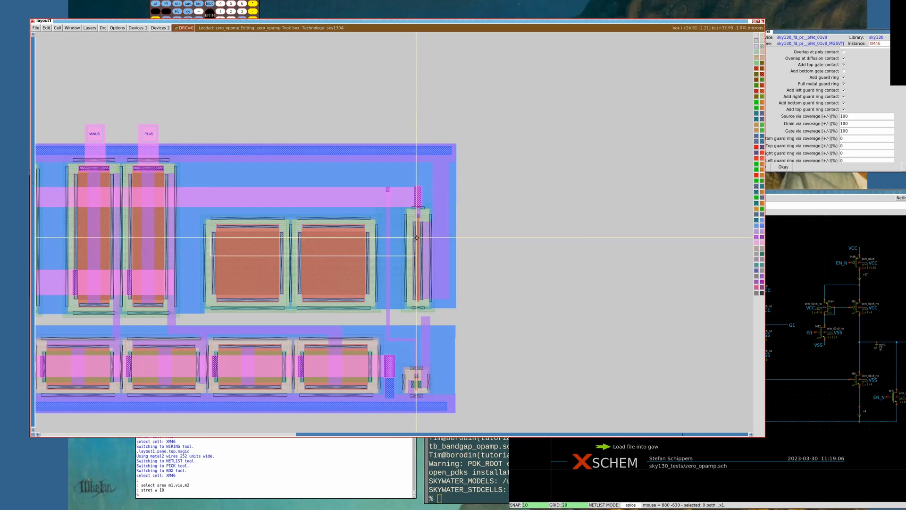
pyautogui.press('Return')
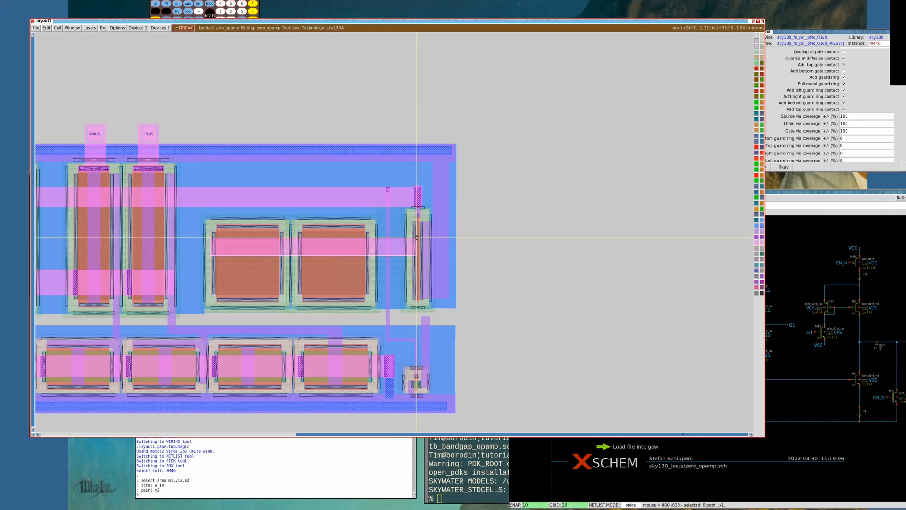
# Place a via1 where the metal2 strip crosses the outer drain of the right-hand wide PMOS transistor
pyautogui.press('z')
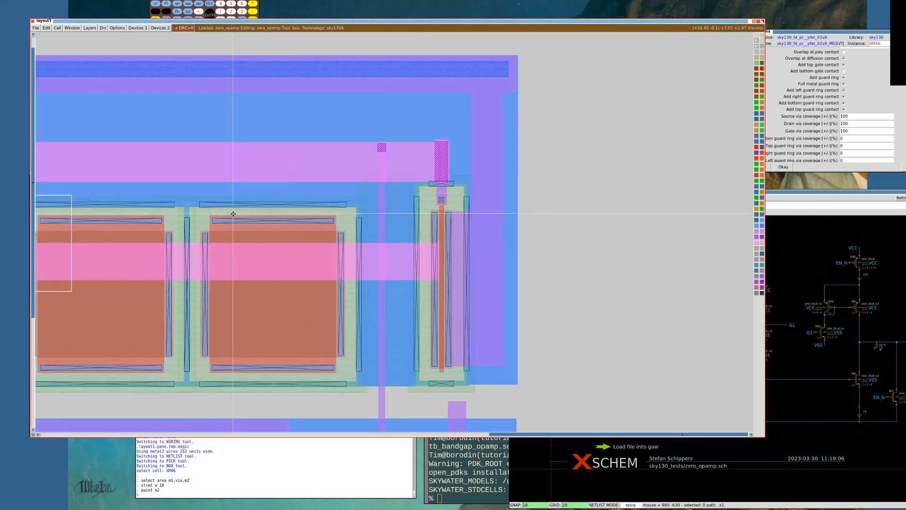
pyautogui.press('z')
pyautogui.press('z')
pyautogui.press('Z')
pyautogui.press('v')
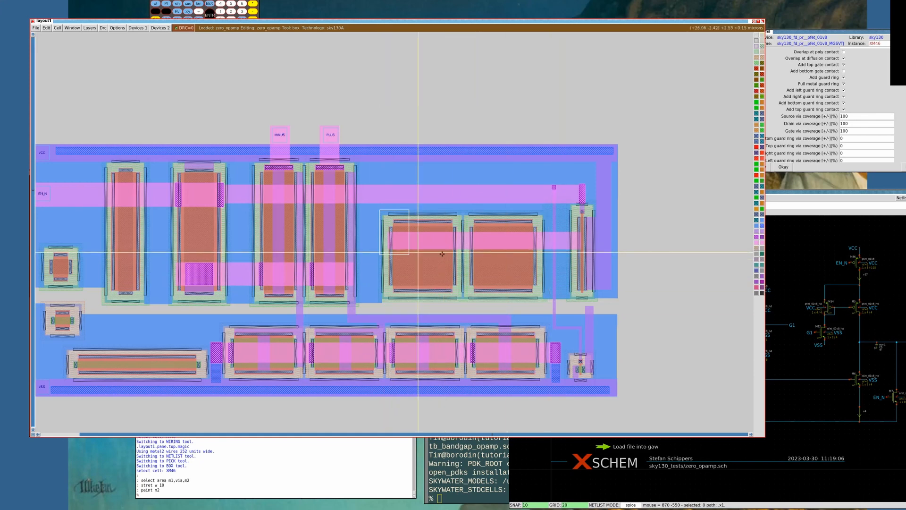
pyautogui.click(533, 249)
pyautogui.rightClick(542, 232)
pyautogui.press('z')
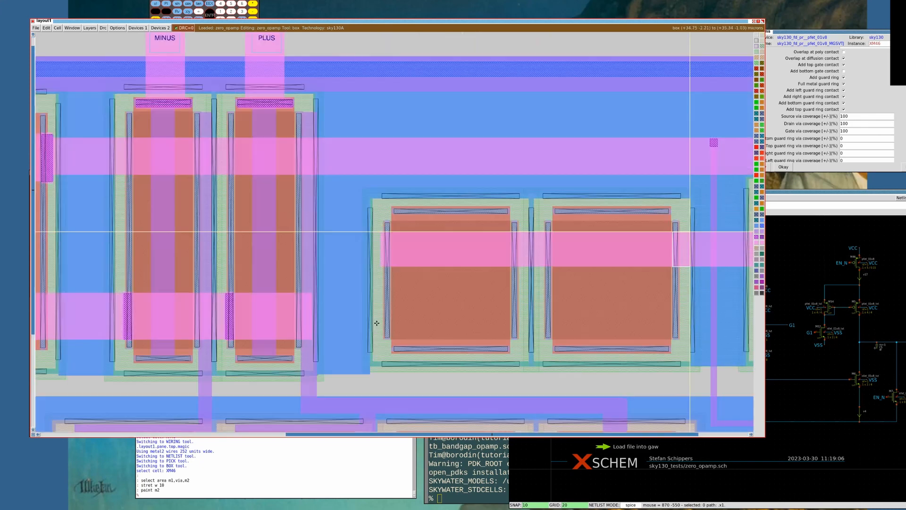
pyautogui.hotkey('ctrl', 'z')
pyautogui.hotkey('shift', 'z')
pyautogui.click(351, 322)
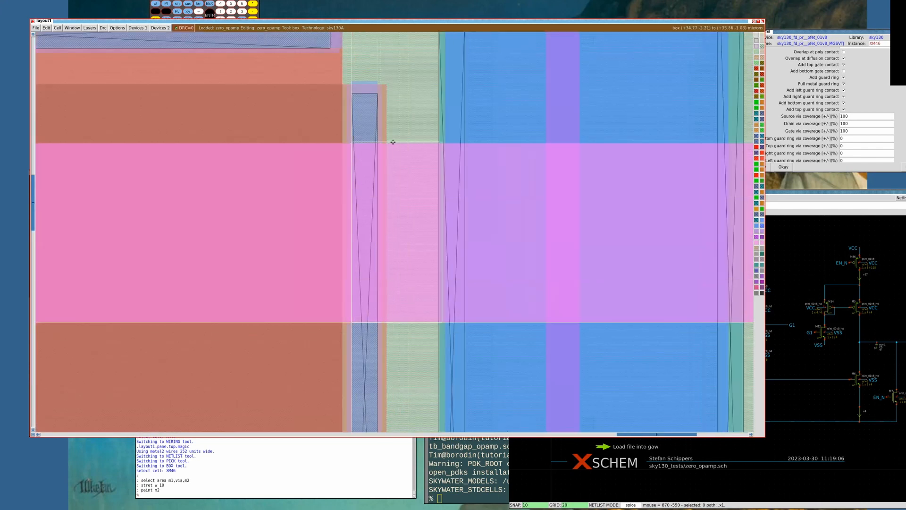
pyautogui.rightClick(396, 143)
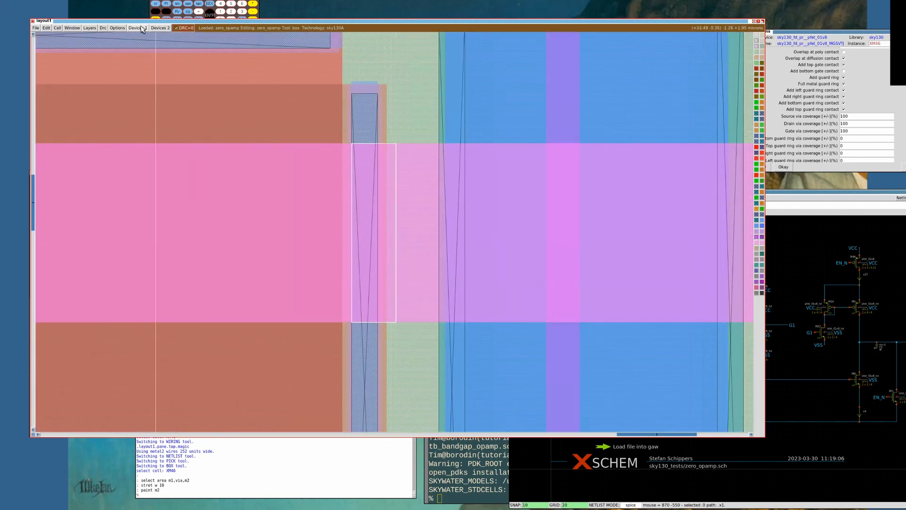
pyautogui.click(158, 30)
pyautogui.moveTo(142, 32)
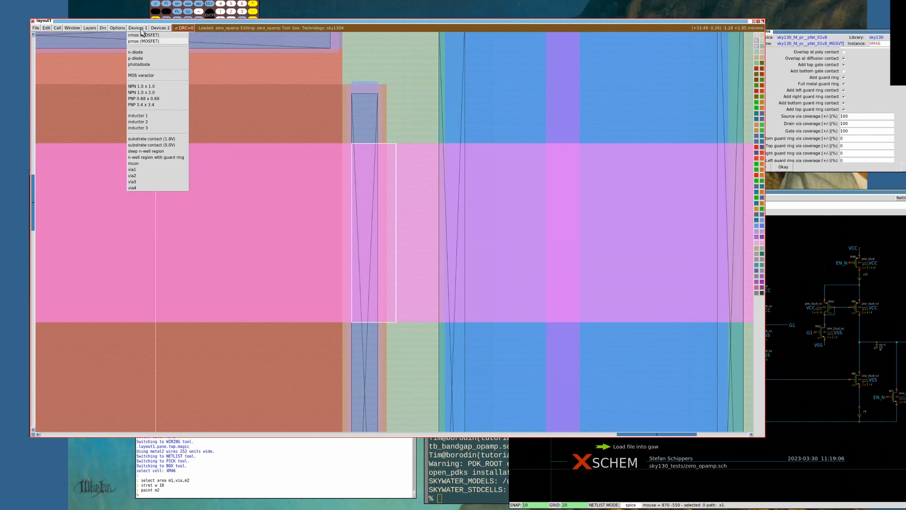
pyautogui.click(134, 169)
# Add via1 contacts under the metal2 strip on the left wide PMOS's right-hand terminal and the narrow PMOS's left-hand terminal
pyautogui.hotkey('shift', 'z')
pyautogui.hotkey('shift', 'z')
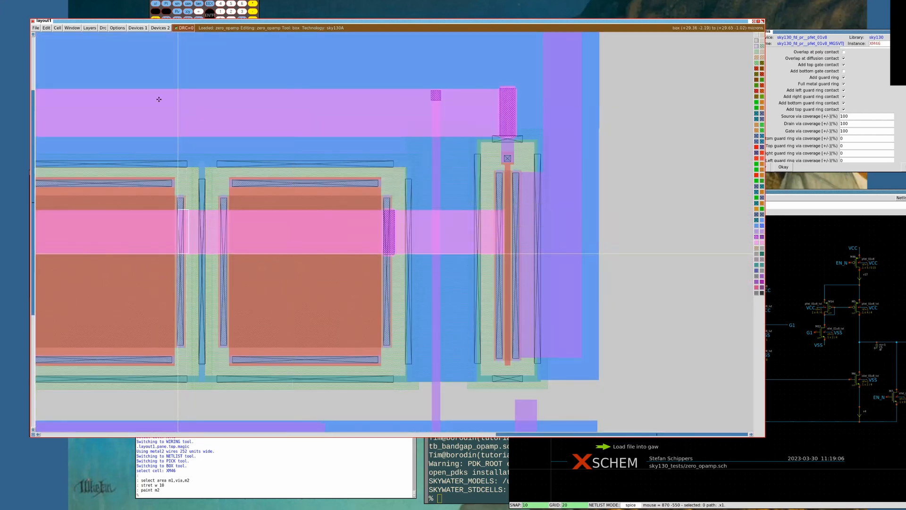
pyautogui.click(139, 28)
pyautogui.click(134, 169)
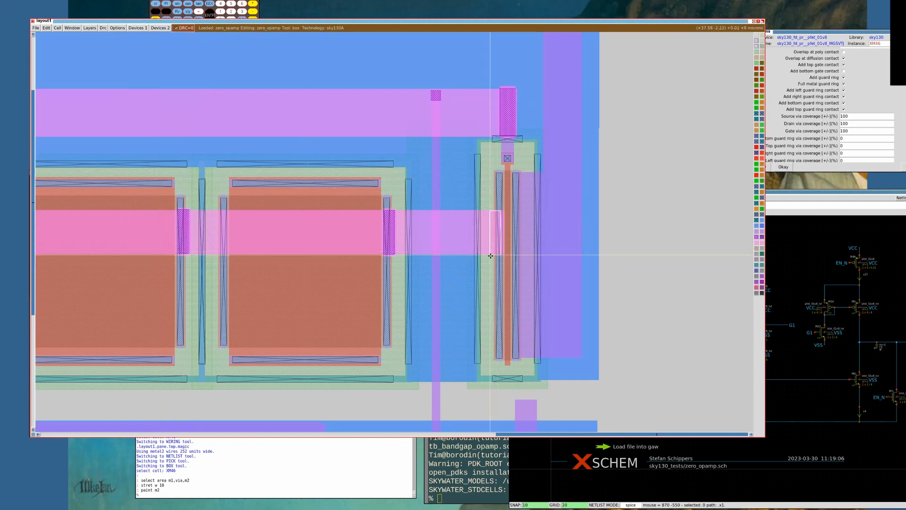
pyautogui.click(138, 28)
pyautogui.click(140, 170)
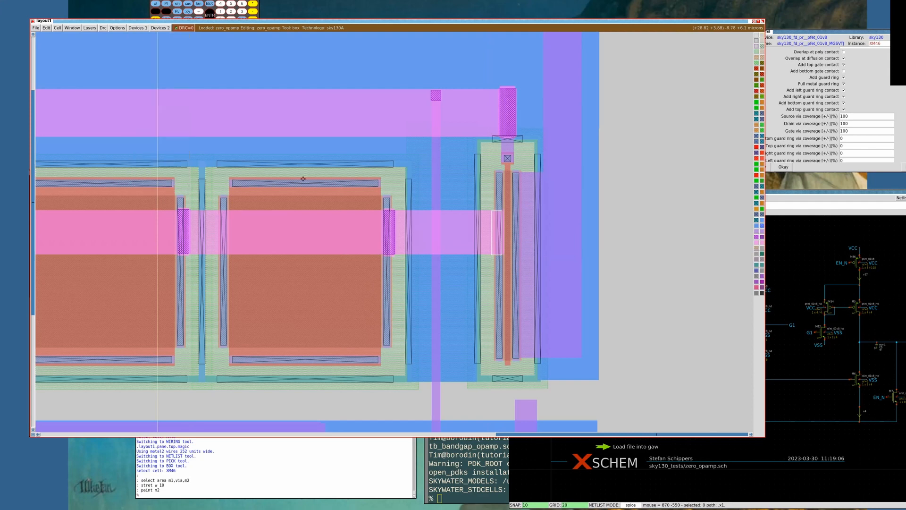
# Highlight the net connected to the metal2 strip to check which terminals of the upper transistors it reaches
pyautogui.hotkey('shift', 'z')
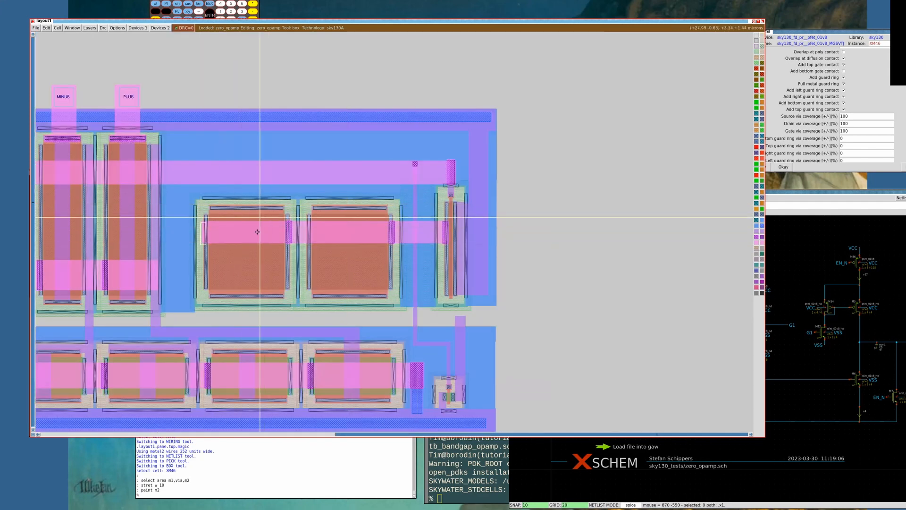
pyautogui.press('i')
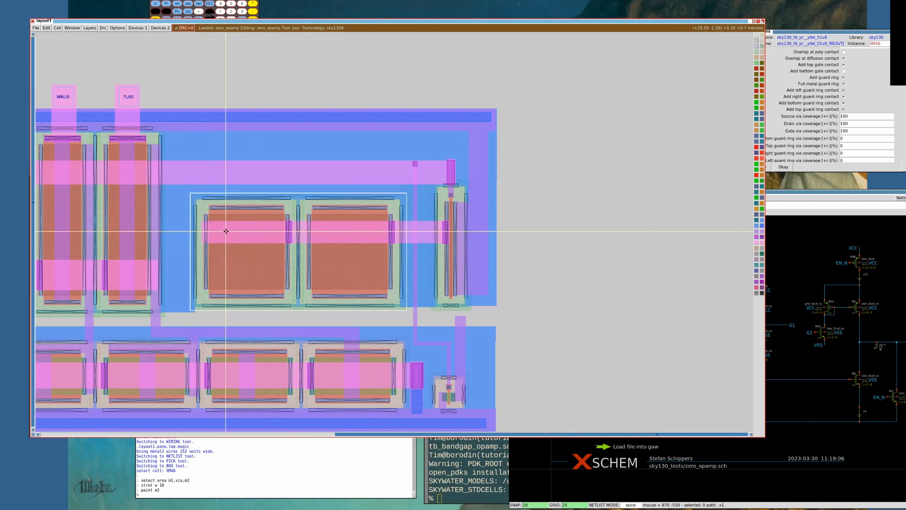
pyautogui.press('s')
pyautogui.press('s')
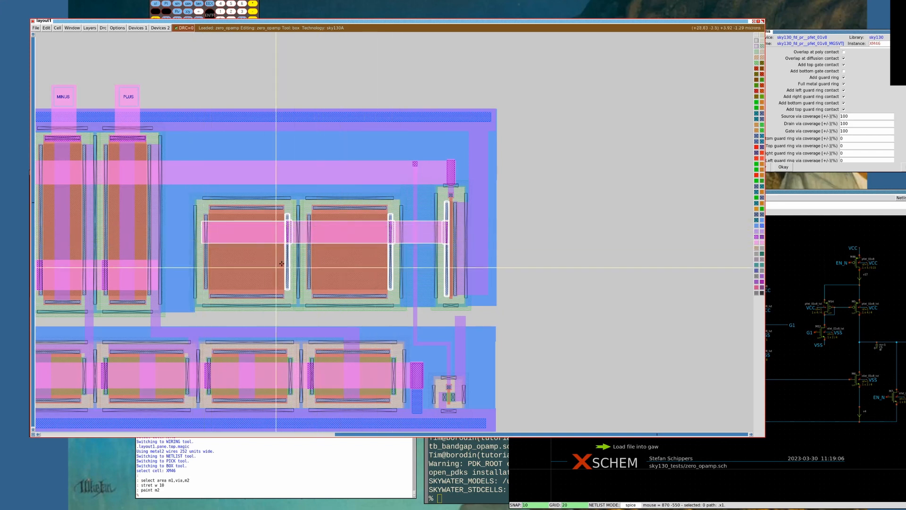
pyautogui.scroll(-1, 283, 262)
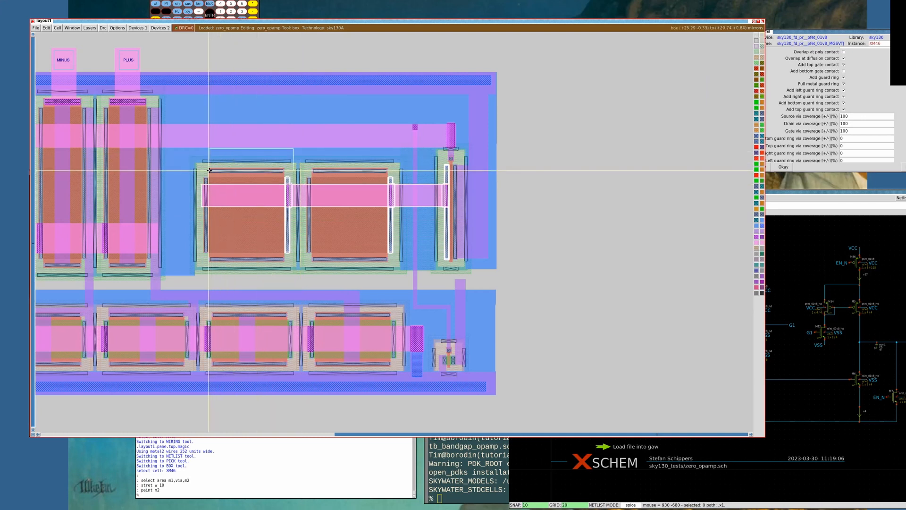
# Paint a metal1 strip joining the upper gate contacts of both wide PMOS transistors, with a vertical link down to the left transistor's via
pyautogui.rightClick(387, 164)
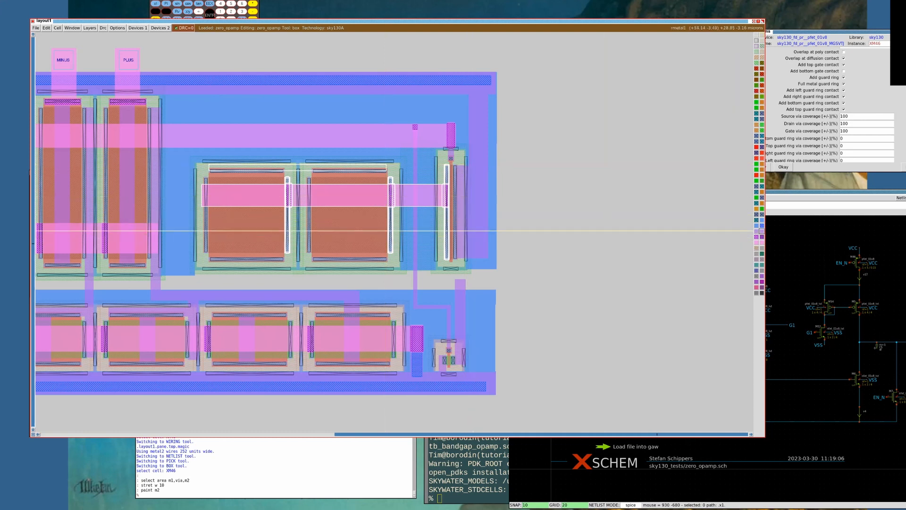
pyautogui.middleClick(757, 230)
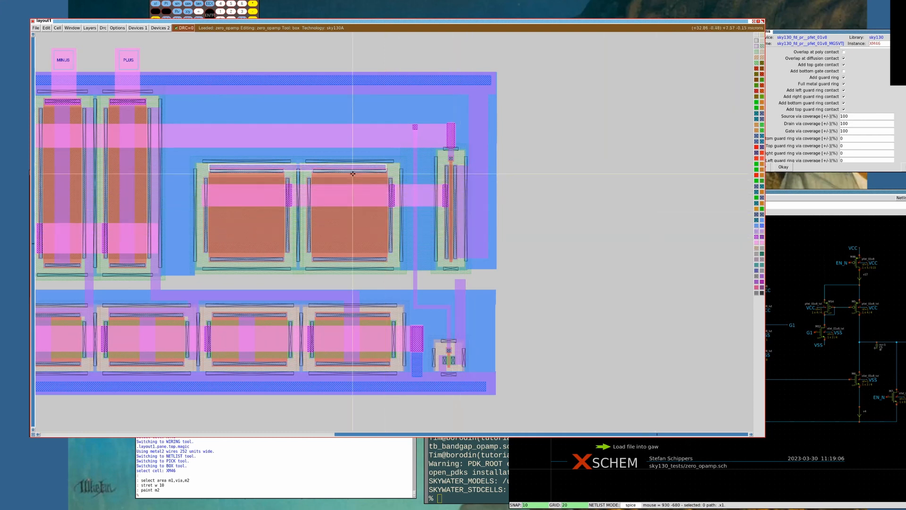
pyautogui.click(287, 203)
pyautogui.rightClick(292, 170)
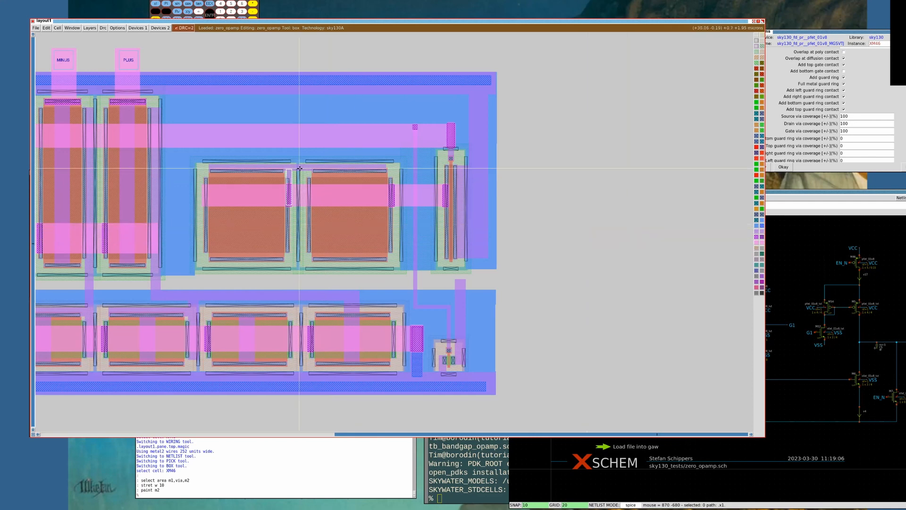
# Fill the notch with the DRC errors beside the left wide PMOS's upper gate contact with metal1
pyautogui.press('z')
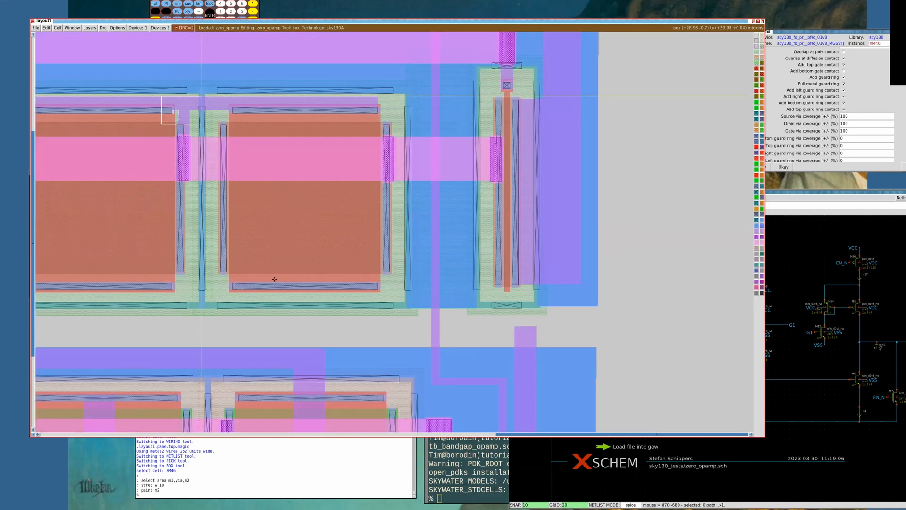
pyautogui.hotkey('ctrl', 'z')
pyautogui.click(274, 290)
pyautogui.rightClick(397, 185)
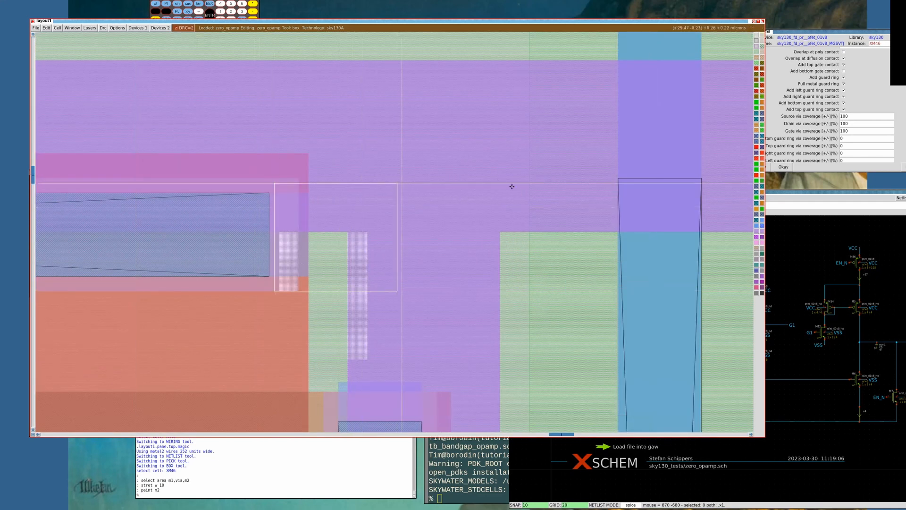
pyautogui.hotkey('shift', 'z')
pyautogui.hotkey('shift', 'z')
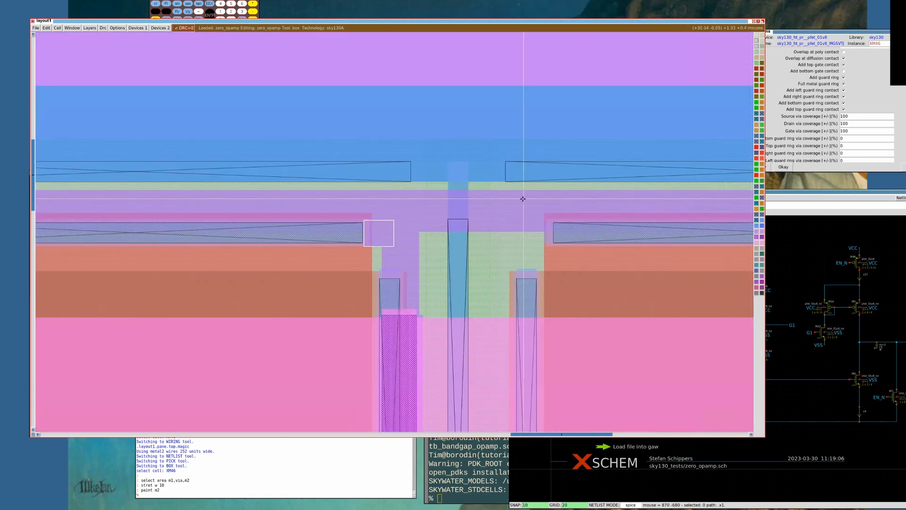
pyautogui.hotkey('shift', 'z')
pyautogui.hotkey('shift', 'z')
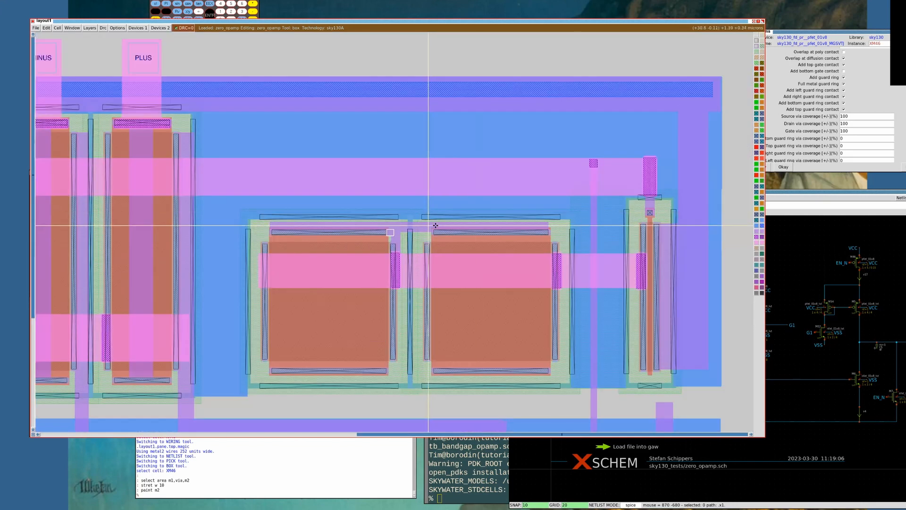
# Highlight the whole connected net again to check the gate and drain connections of the wide PMOS pair
pyautogui.press('s')
pyautogui.press('s')
pyautogui.press('s')
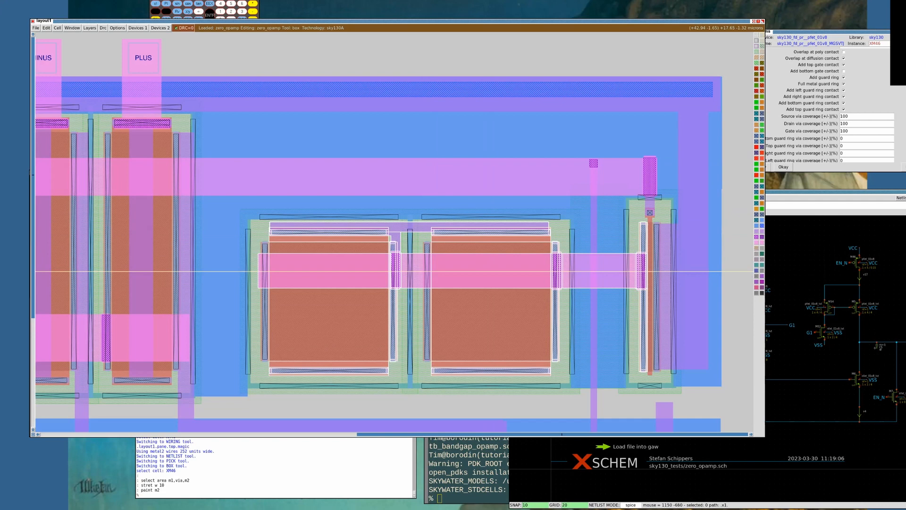
pyautogui.scroll(-2, 532, 222)
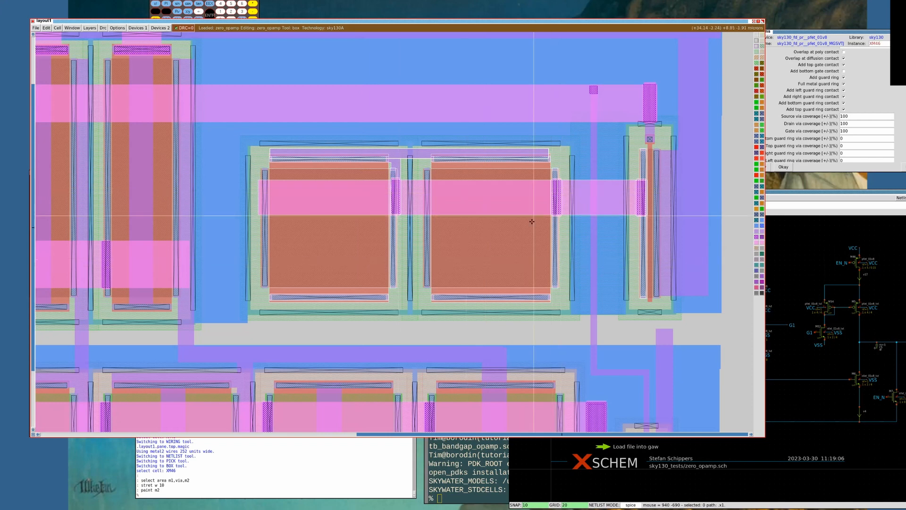
# Paint a vertical metal1 strap through the centre of each wide PMOS to join its upper and lower gate contacts
pyautogui.click(305, 297)
pyautogui.rightClick(344, 159)
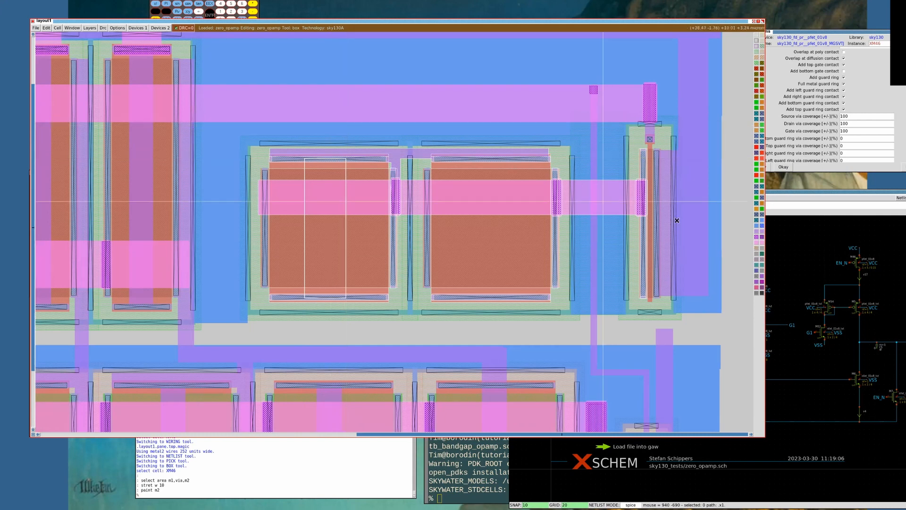
pyautogui.middleClick(756, 229)
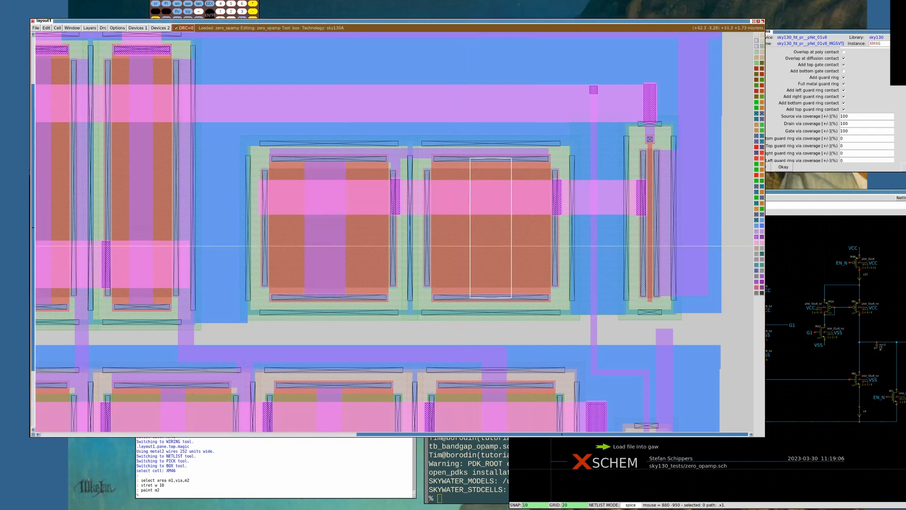
pyautogui.hotkey('shift', 'z')
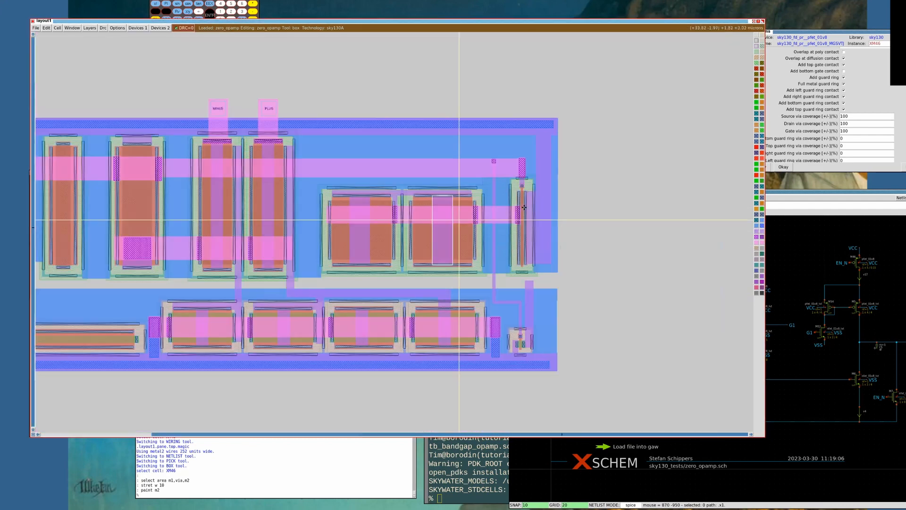
# Select transistor XM12 and use a narrow box to compare the drain alignment of the wide PMOS pair with the NMOS devices below
pyautogui.scroll(-3, 523, 206)
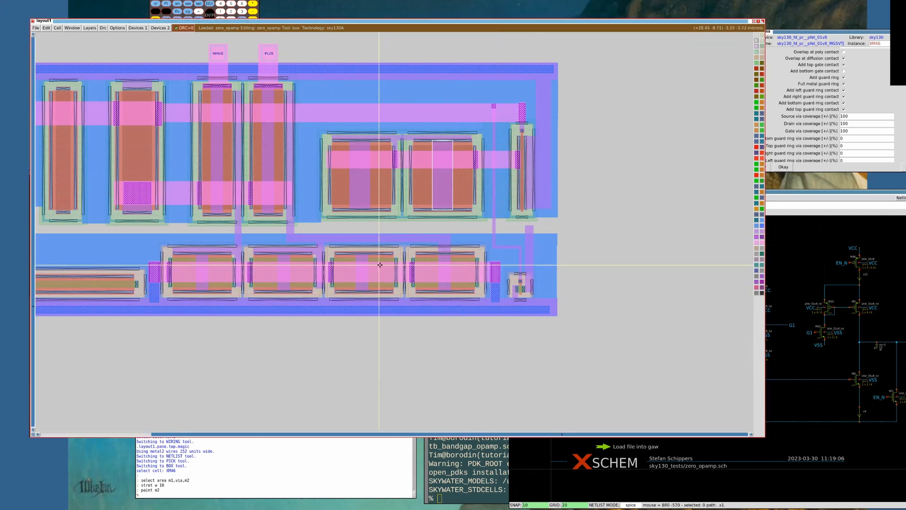
pyautogui.press('i')
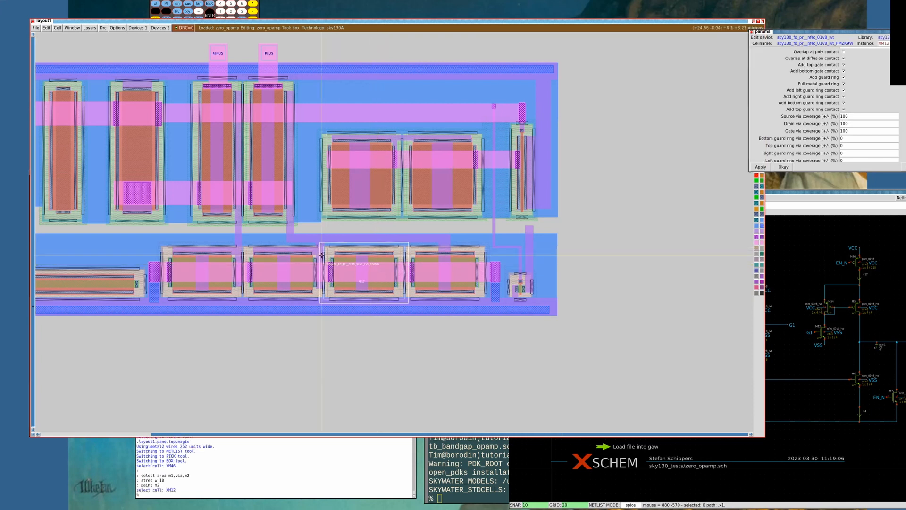
pyautogui.click(396, 286)
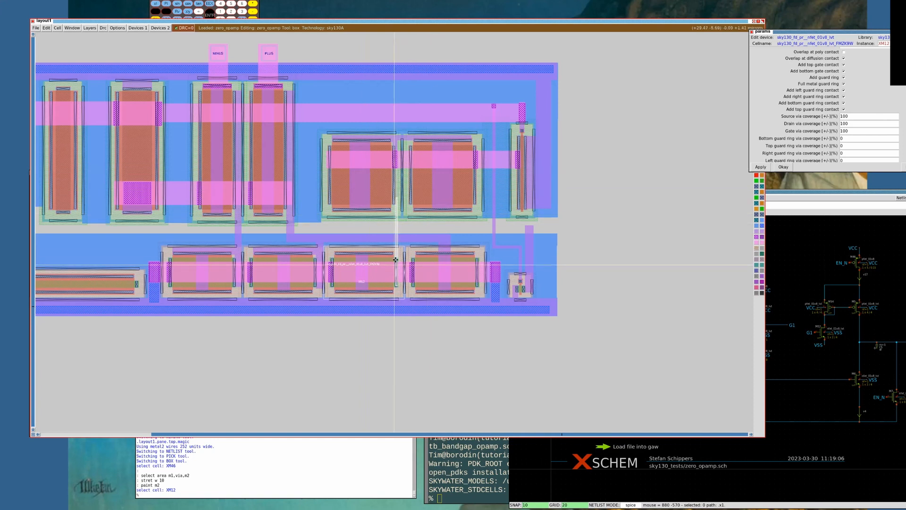
pyautogui.click(476, 285)
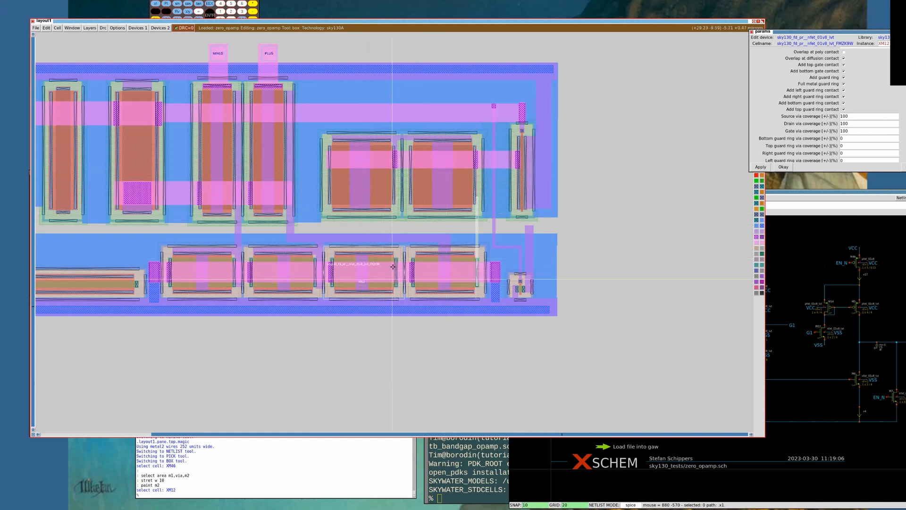
pyautogui.click(396, 285)
# Erase the metal and via1 contacts around the right-hand terminals of both wide PMOS transistors
pyautogui.click(293, 176)
pyautogui.rightClick(506, 121)
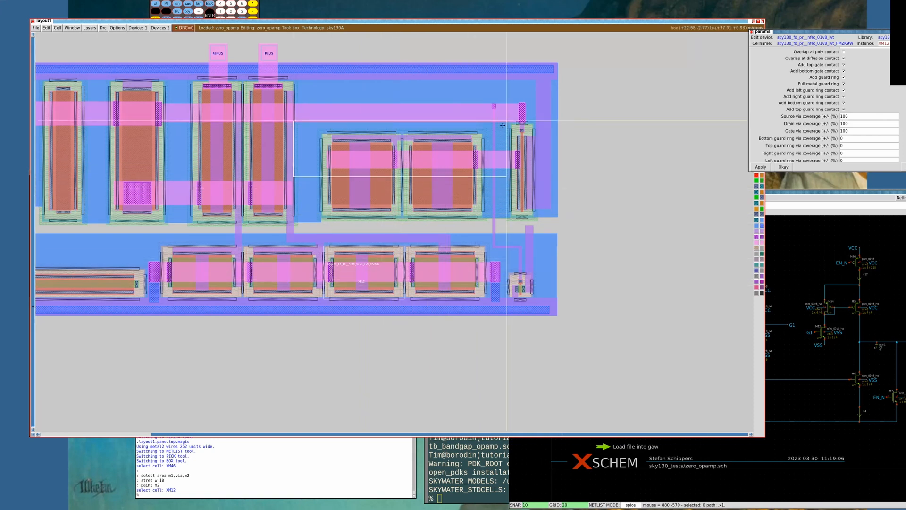
pyautogui.press('z')
pyautogui.hotkey('ctrl', 'z')
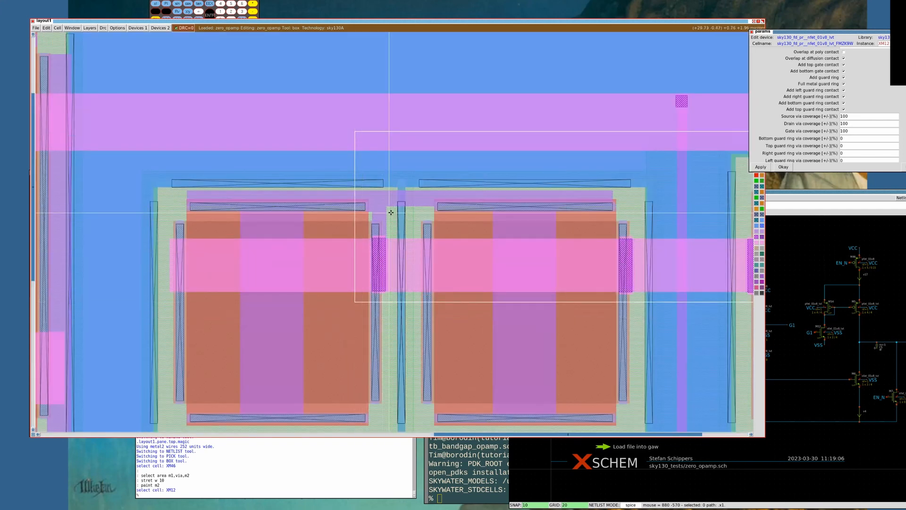
pyautogui.rightClick(391, 213)
pyautogui.hotkey('shift', 'z')
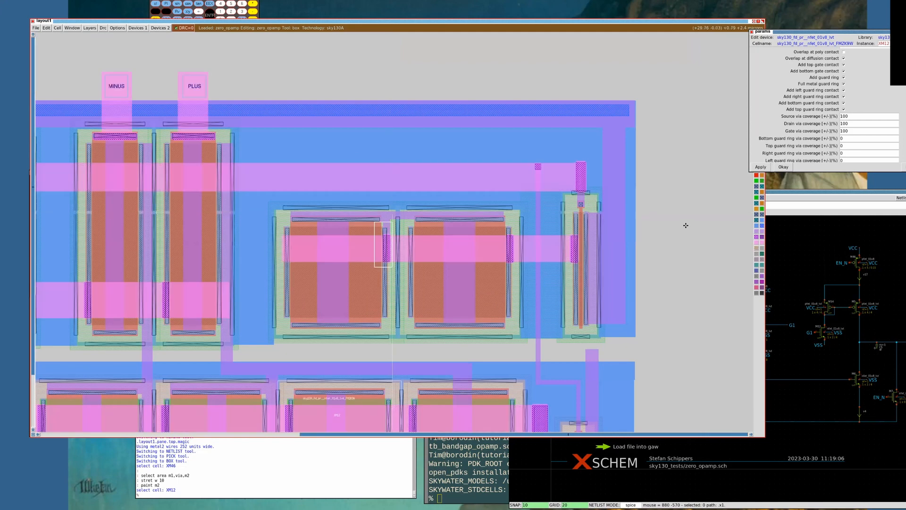
pyautogui.click(499, 267)
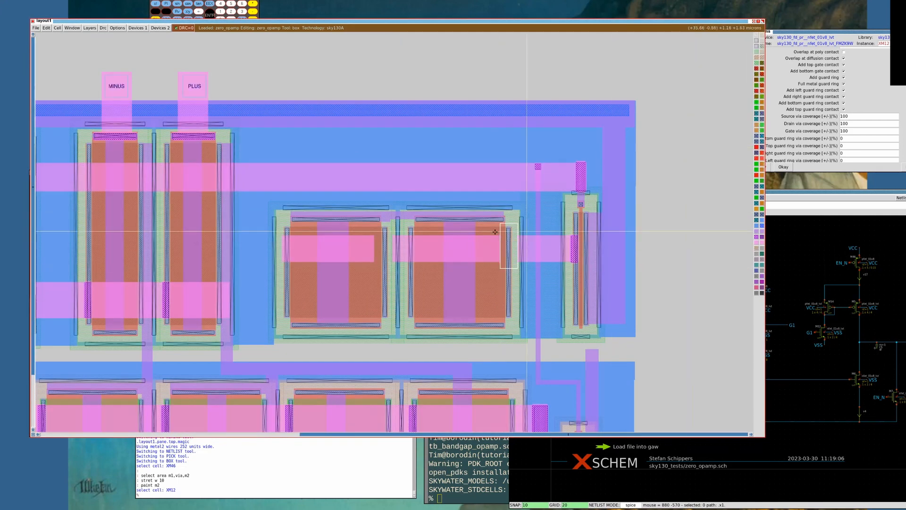
# Rejoin the broken metal2 strip across both wide PMOS transistors using the wiring tool
pyautogui.press('z')
pyautogui.press('space')
pyautogui.click(652, 270)
pyautogui.click(652, 270)
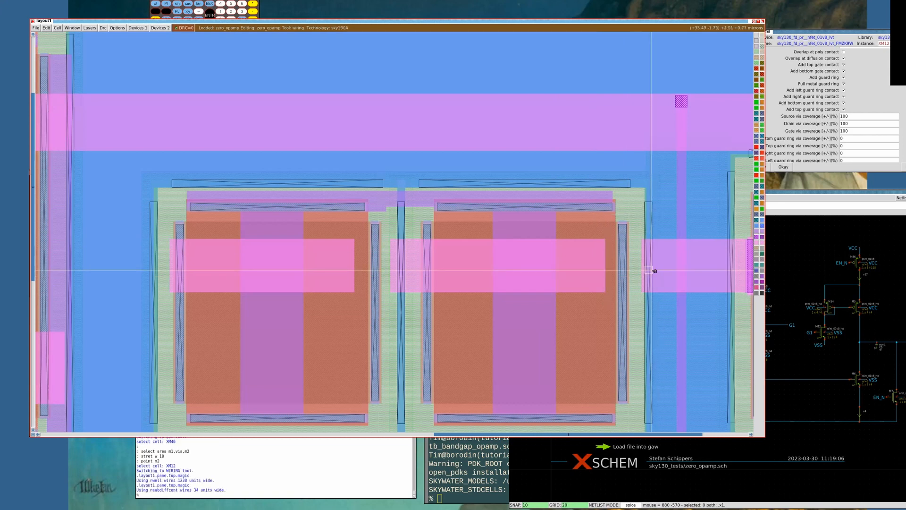
pyautogui.click(654, 271)
pyautogui.click(653, 271)
pyautogui.rightClick(296, 256)
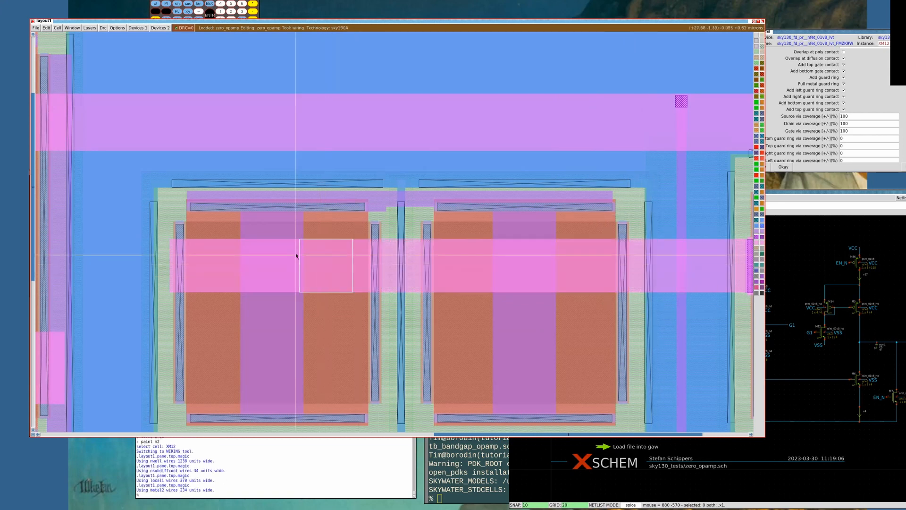
# Place via1 contacts where the metal2 strip crosses the left-hand terminals of both wide PMOS transistors
pyautogui.press('space')
pyautogui.press('space')
pyautogui.press('space')
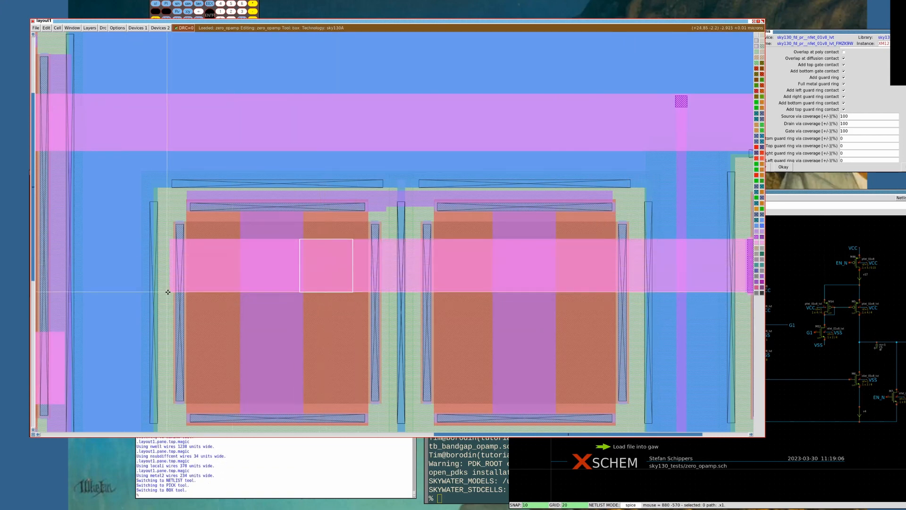
pyautogui.click(167, 291)
pyautogui.rightClick(183, 238)
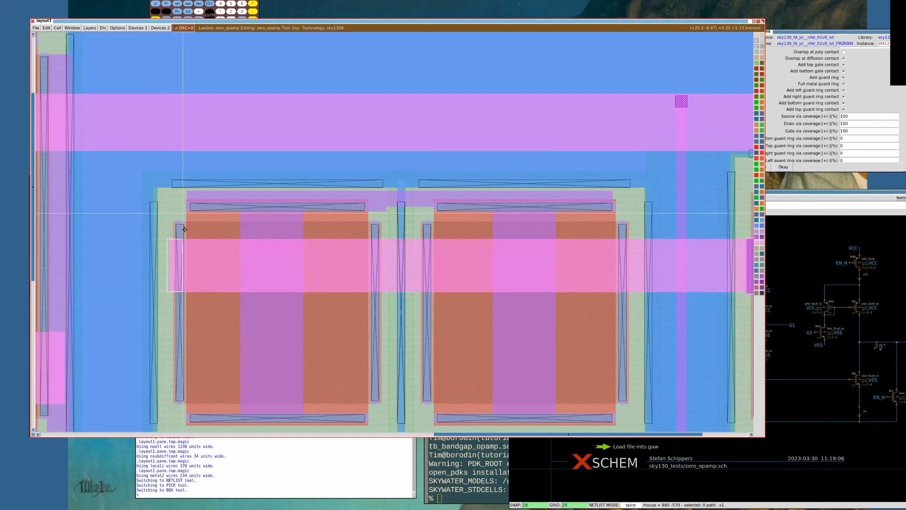
pyautogui.click(137, 27)
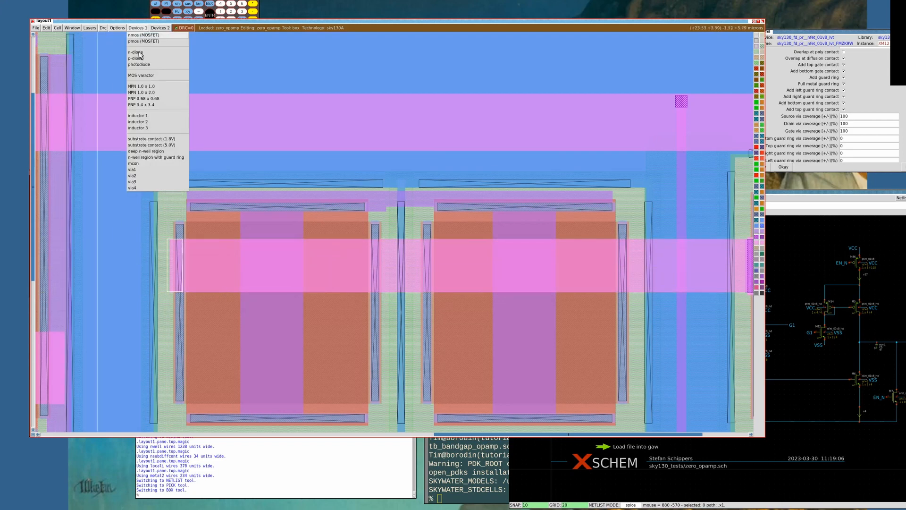
pyautogui.click(142, 169)
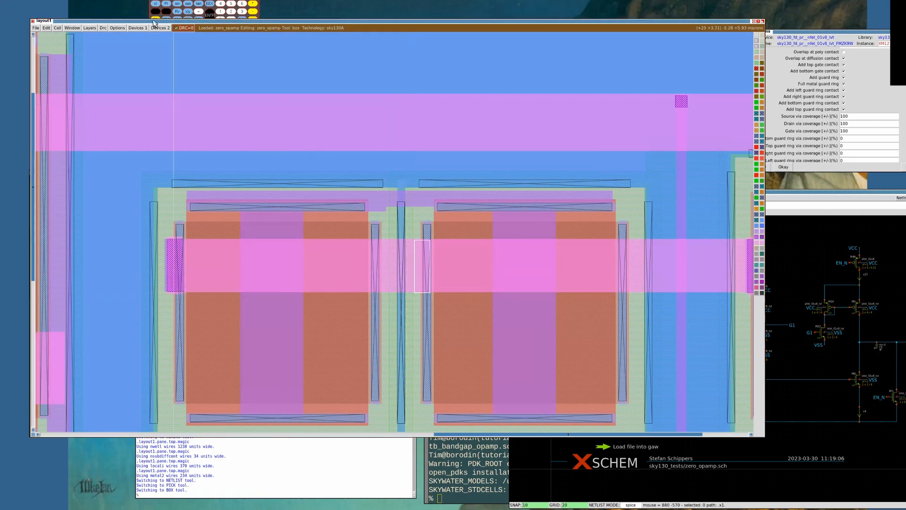
pyautogui.click(136, 28)
pyautogui.click(167, 170)
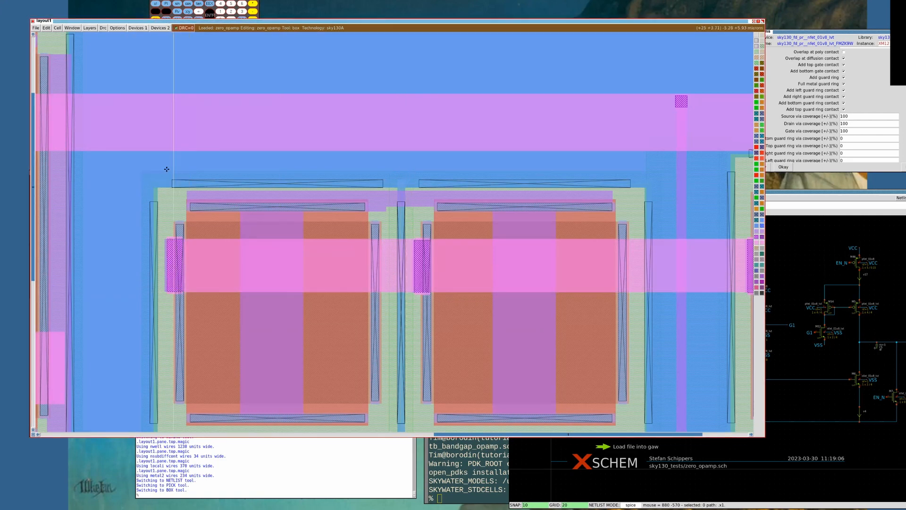
# Paint narrow vertical metal1 strips from the right-hand terminals of both wide PMOS transistors down into the gap above the NMOS row
pyautogui.hotkey('shift', 'z')
pyautogui.scroll(-3, 388, 198)
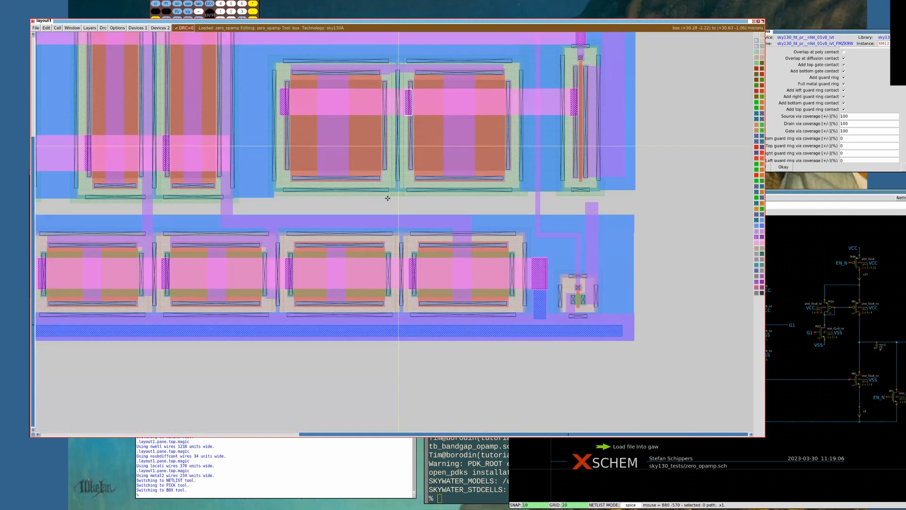
pyautogui.click(387, 205)
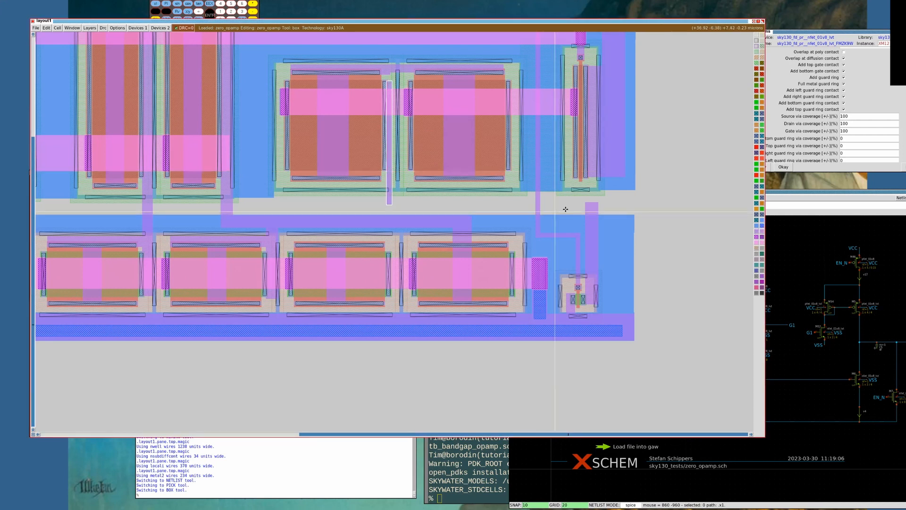
pyautogui.click(508, 206)
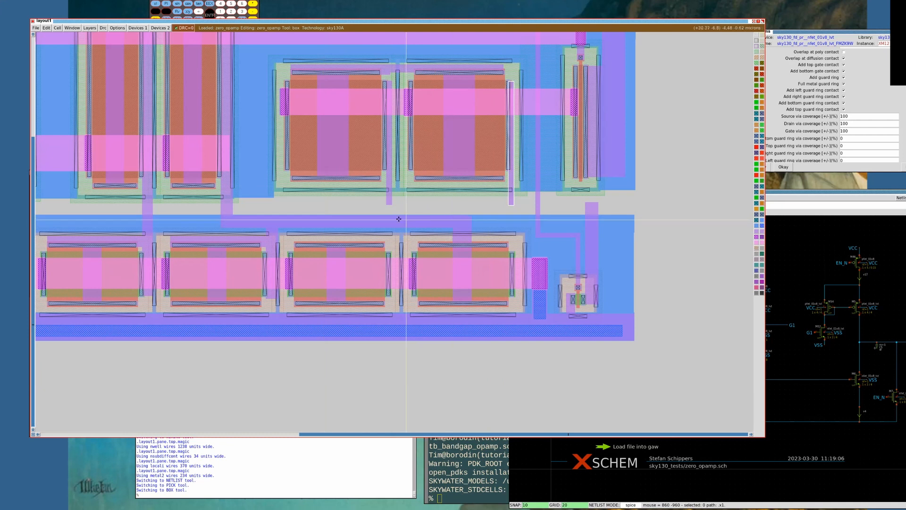
# Wire the right wide PMOS's narrow metal1 strip down onto the right-hand terminal of the NMOS below it
pyautogui.press('space')
pyautogui.click(512, 200)
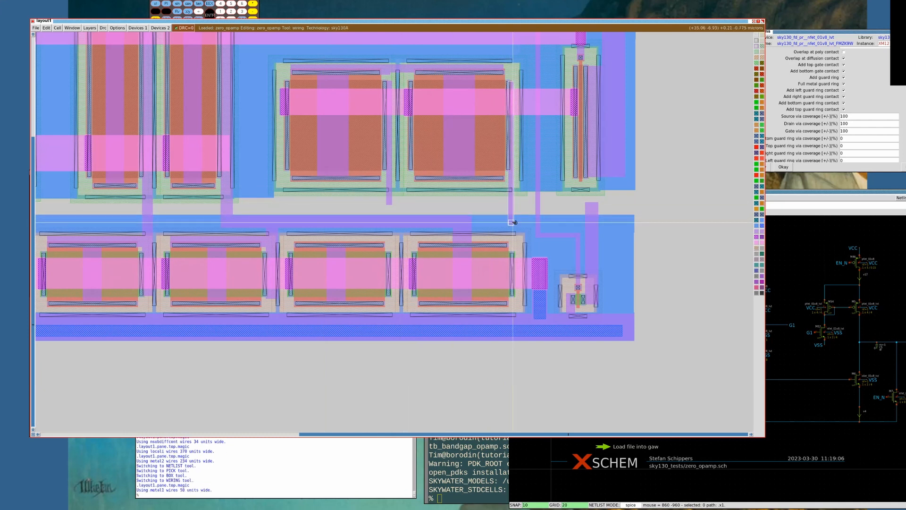
pyautogui.click(514, 293)
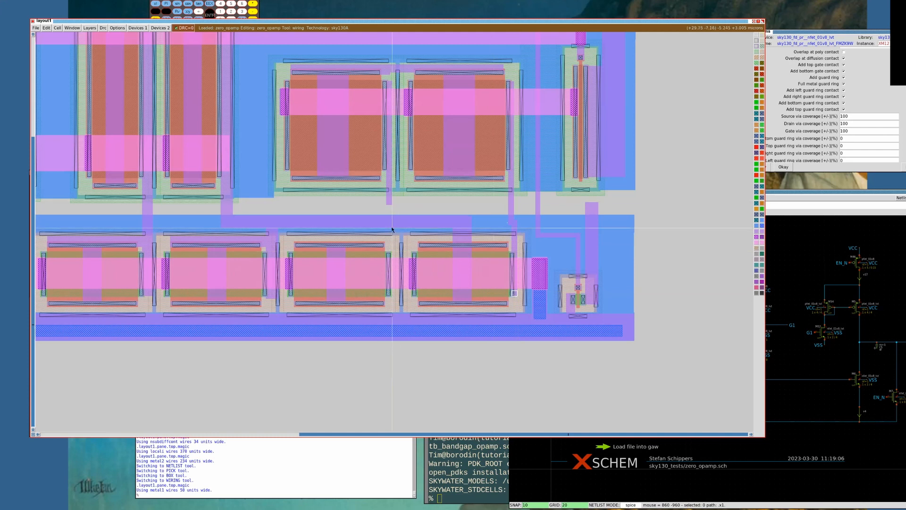
# Replace the long horizontal metal1 segment above the NMOS row with metal2 by erasing m1 and painting m2
pyautogui.click(376, 222)
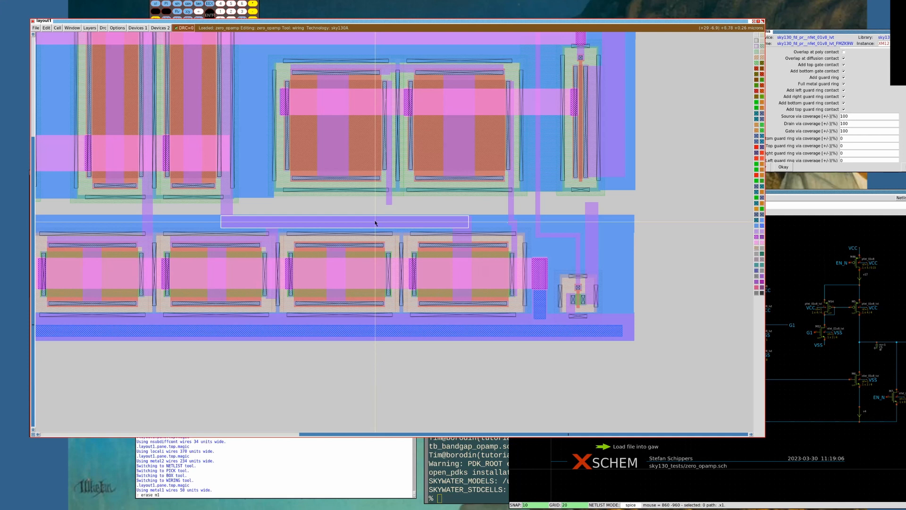
pyautogui.press('Return')
pyautogui.write('paint m')
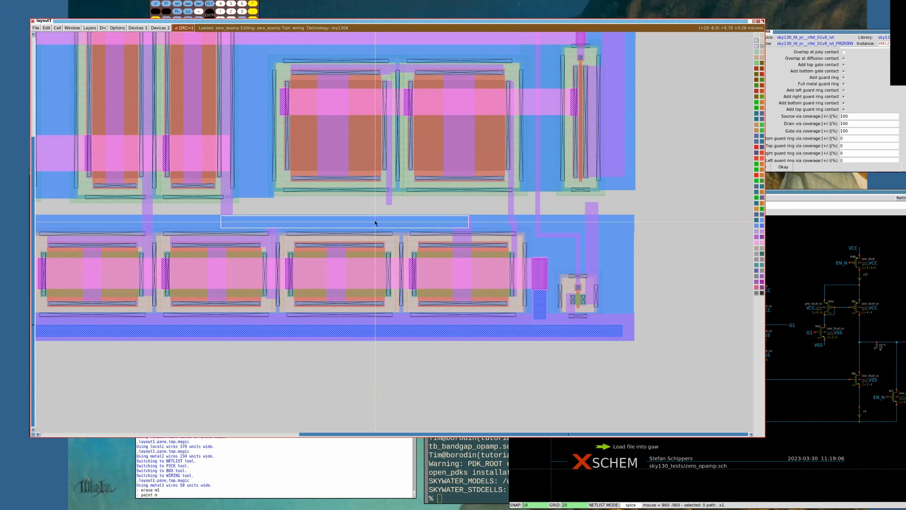
pyautogui.write('2')
pyautogui.press('Return')
# Extend the three vertical metal1 connections with the wiring tool so they overlap the new horizontal metal2 segment
pyautogui.press('space')
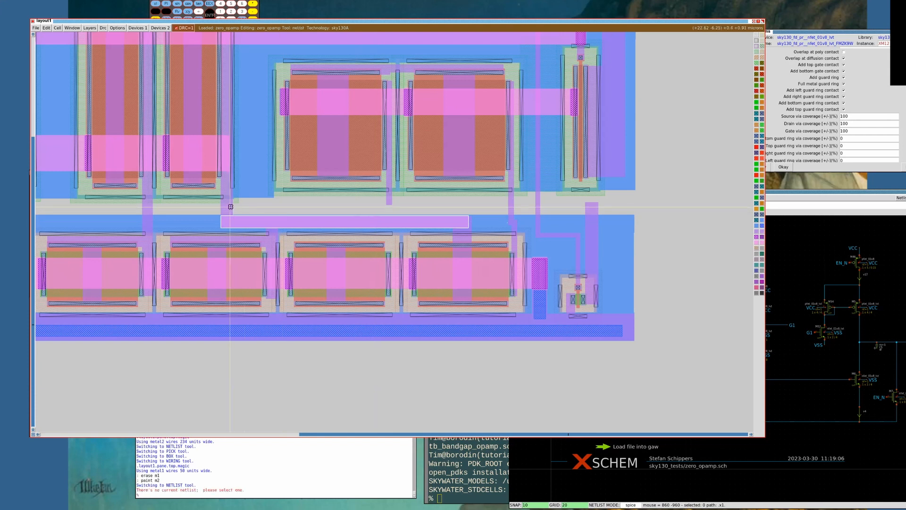
pyautogui.press('space')
pyautogui.press('space')
pyautogui.press('space')
pyautogui.click(231, 210)
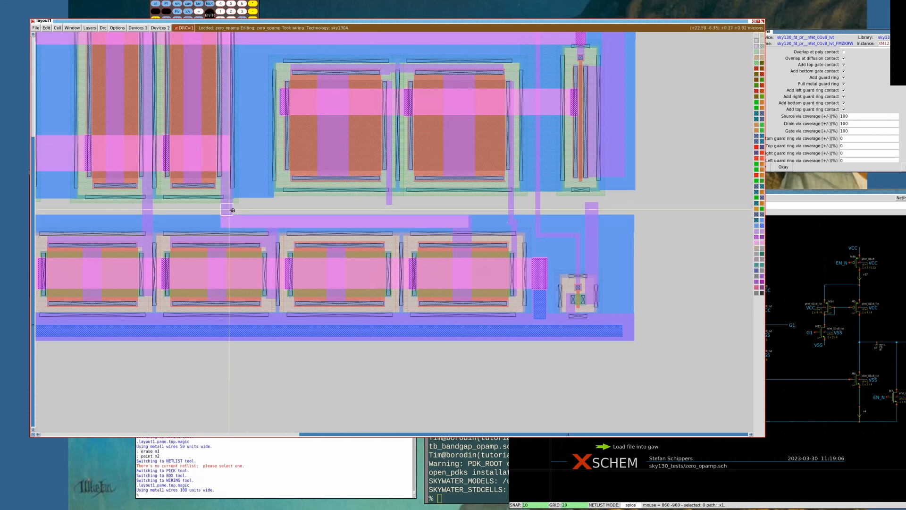
pyautogui.click(274, 233)
pyautogui.click(275, 232)
pyautogui.click(272, 233)
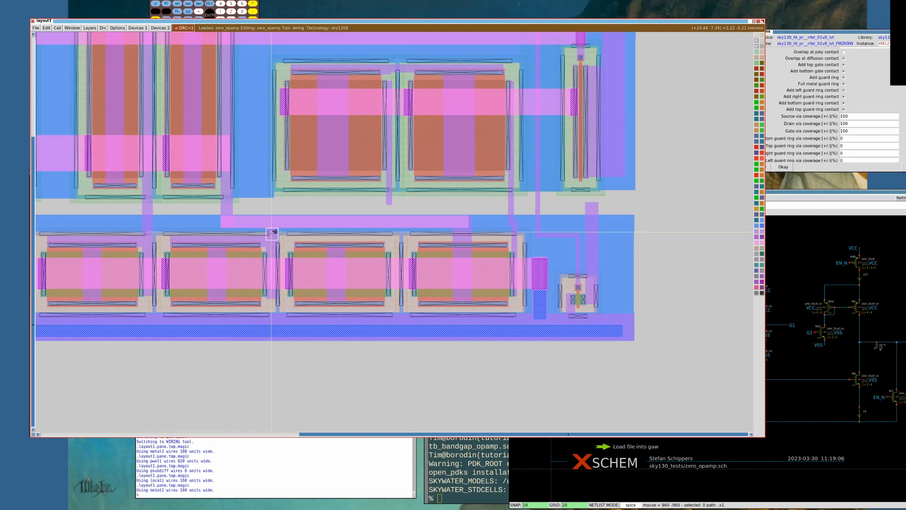
pyautogui.click(272, 221)
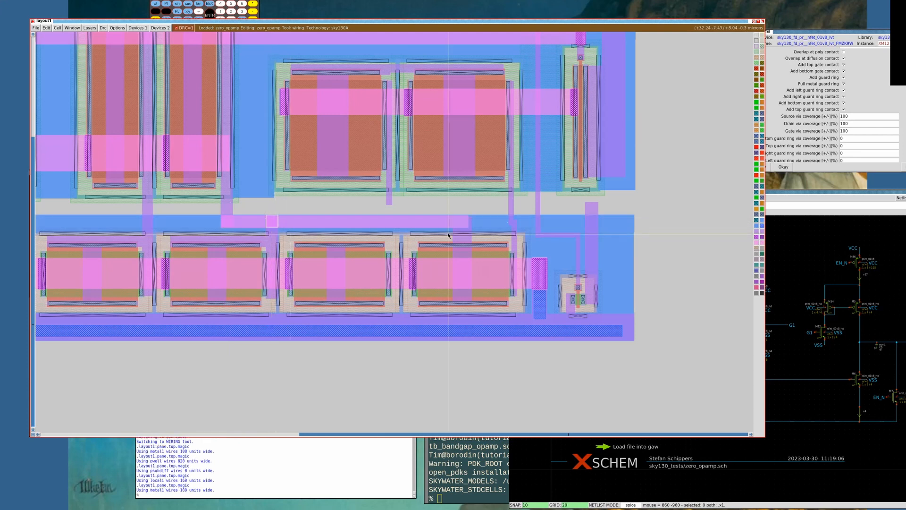
pyautogui.click(468, 234)
pyautogui.click(465, 219)
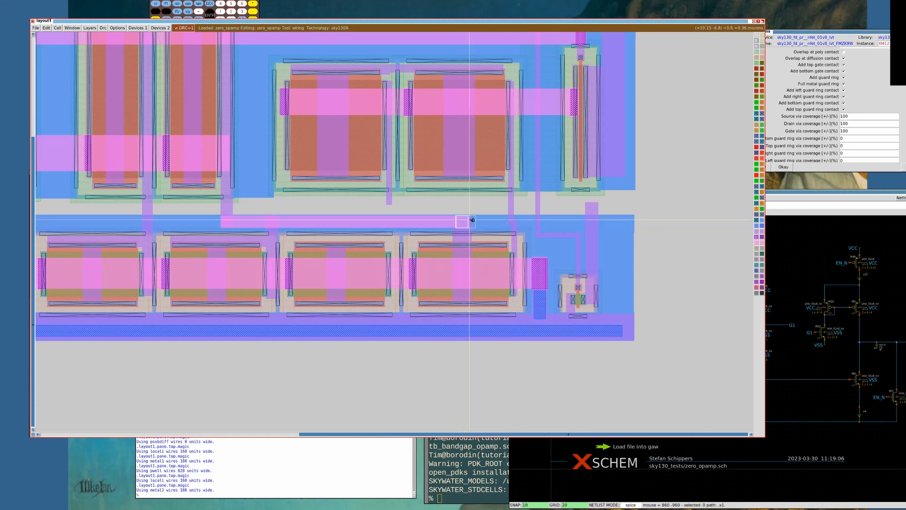
# Place via1 contacts at the three overlaps between the vertical metal1 connections and the horizontal metal2 segment
pyautogui.press('space')
pyautogui.press('space')
pyautogui.press('space')
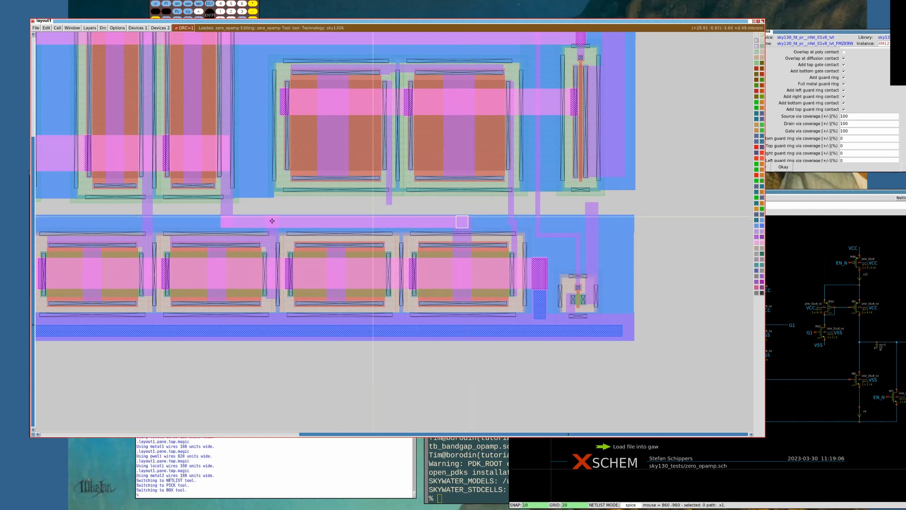
pyautogui.click(229, 216)
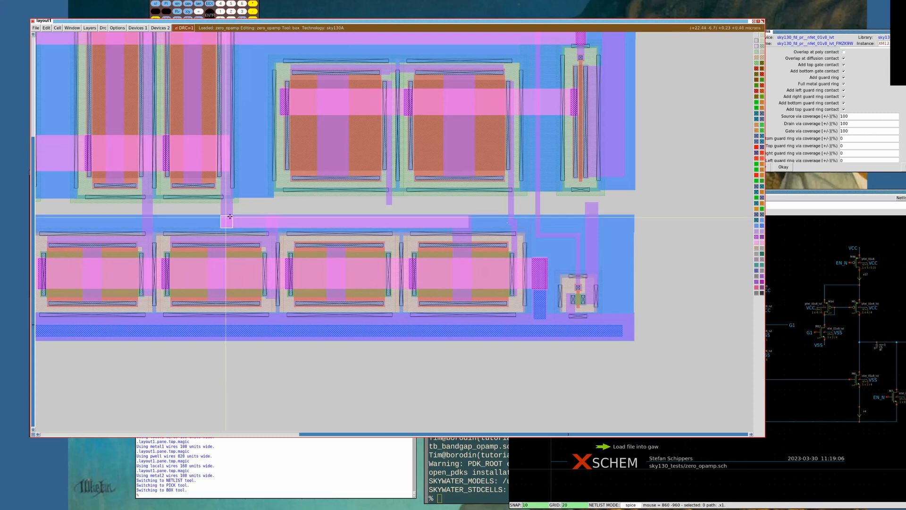
pyautogui.click(138, 28)
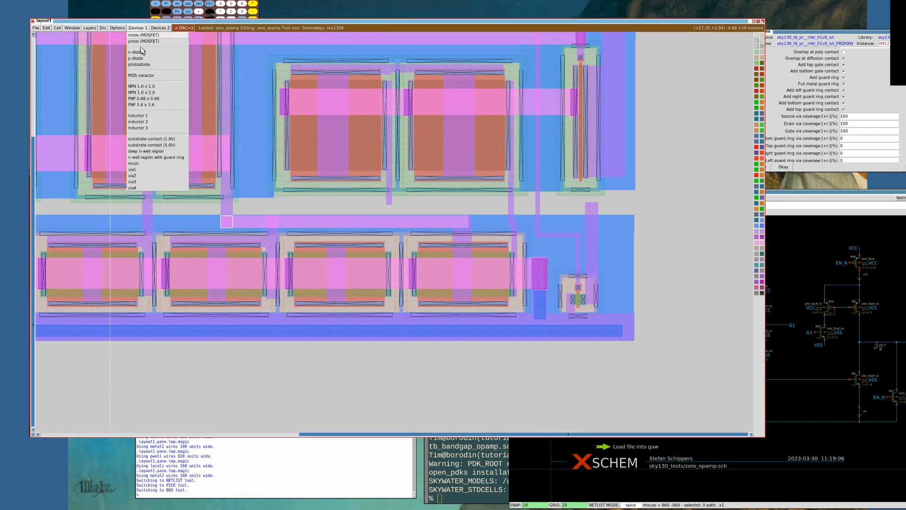
pyautogui.click(140, 168)
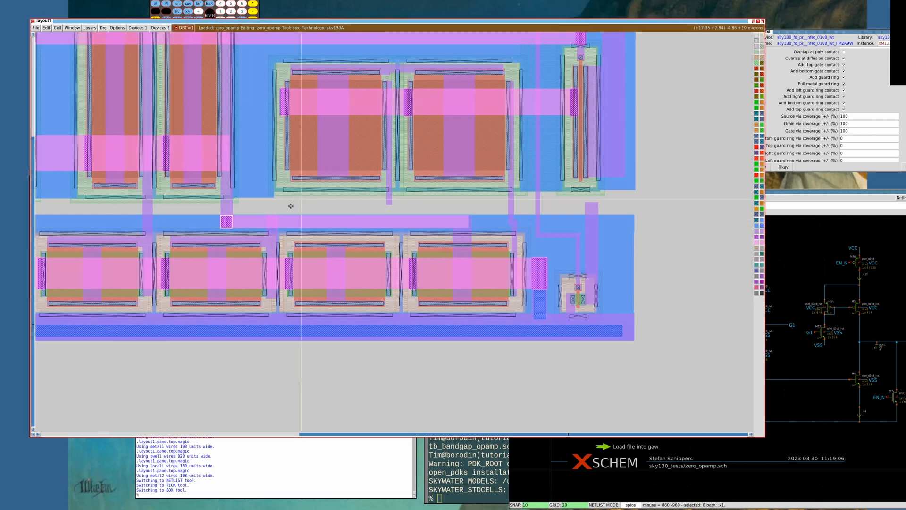
pyautogui.click(265, 229)
pyautogui.click(138, 28)
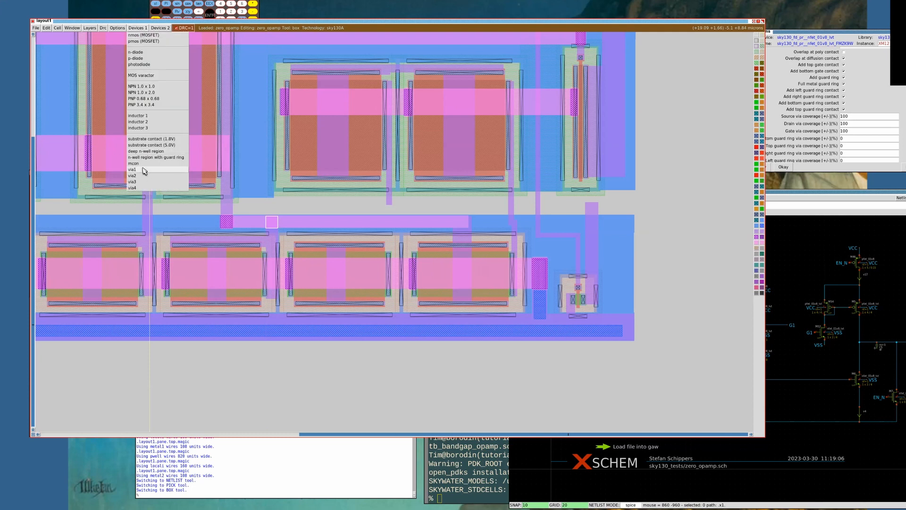
pyautogui.click(141, 170)
pyautogui.click(456, 226)
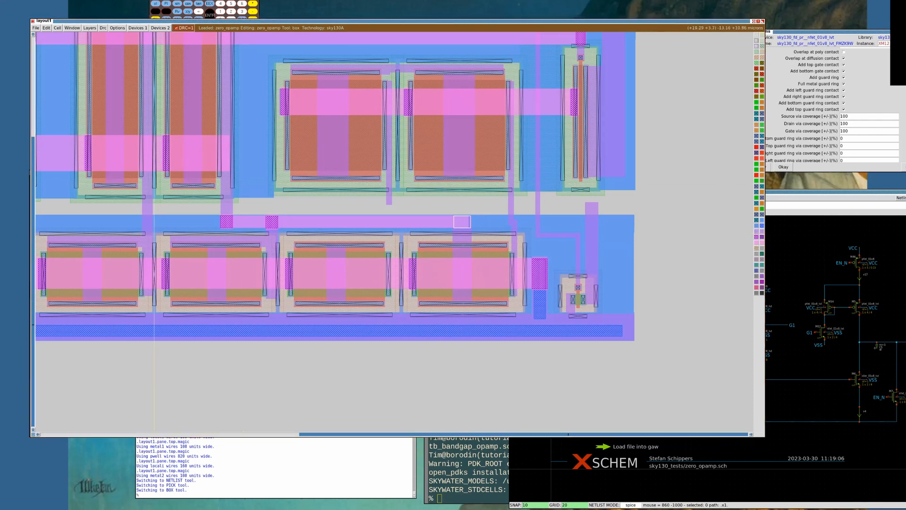
pyautogui.click(137, 28)
pyautogui.click(156, 169)
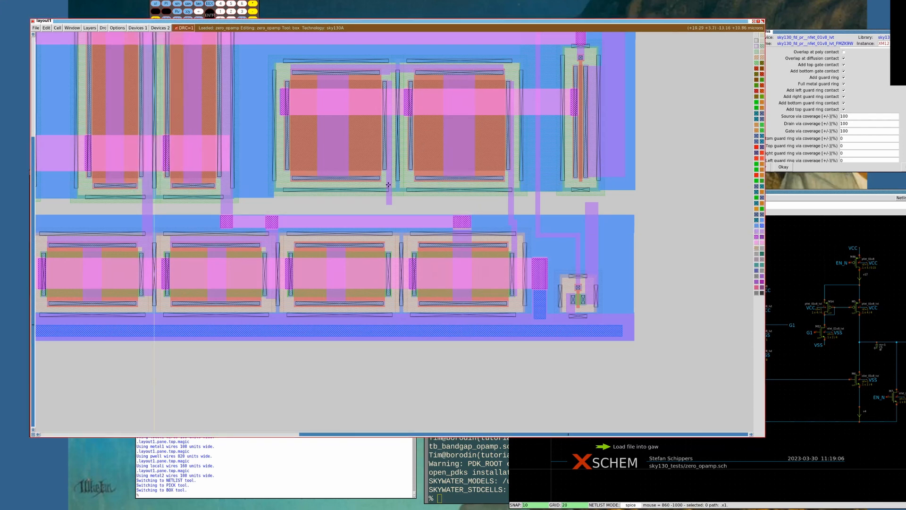
# Highlight the net connected through the new metal2 segment and examine its middle via1 contact up close
pyautogui.press('s')
pyautogui.press('s')
pyautogui.press('s')
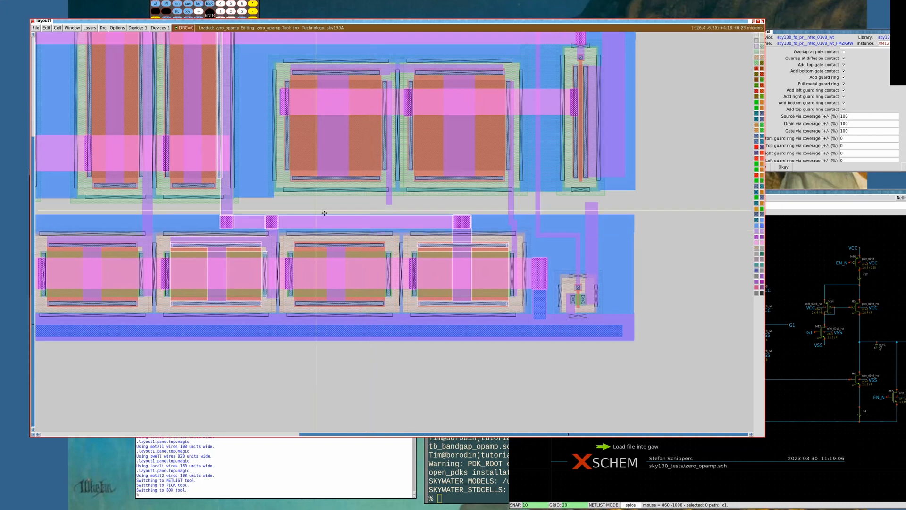
pyautogui.click(255, 231)
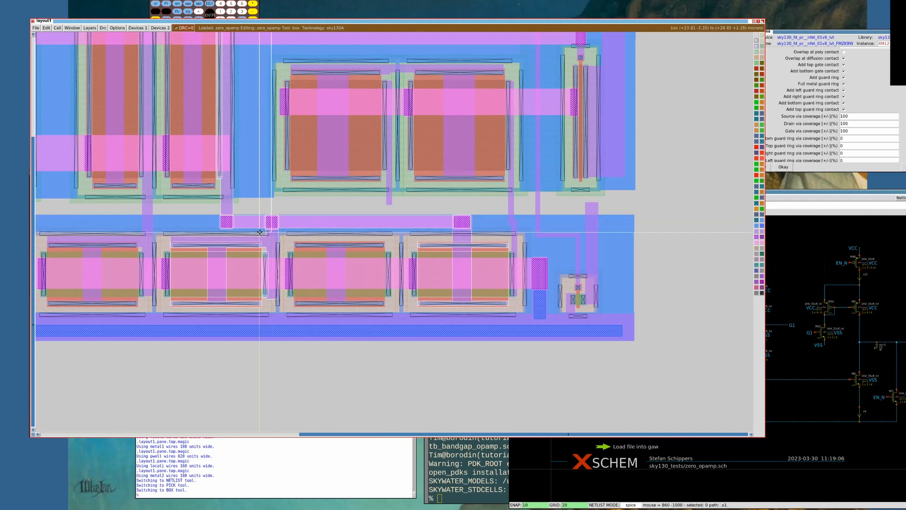
pyautogui.rightClick(282, 211)
pyautogui.press('z')
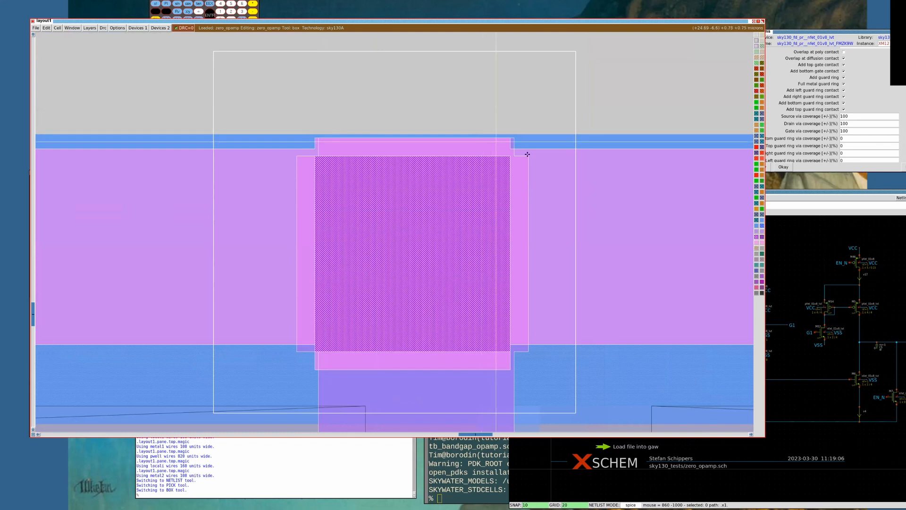
pyautogui.hotkey('shift', 'z')
pyautogui.hotkey('shift', 'z')
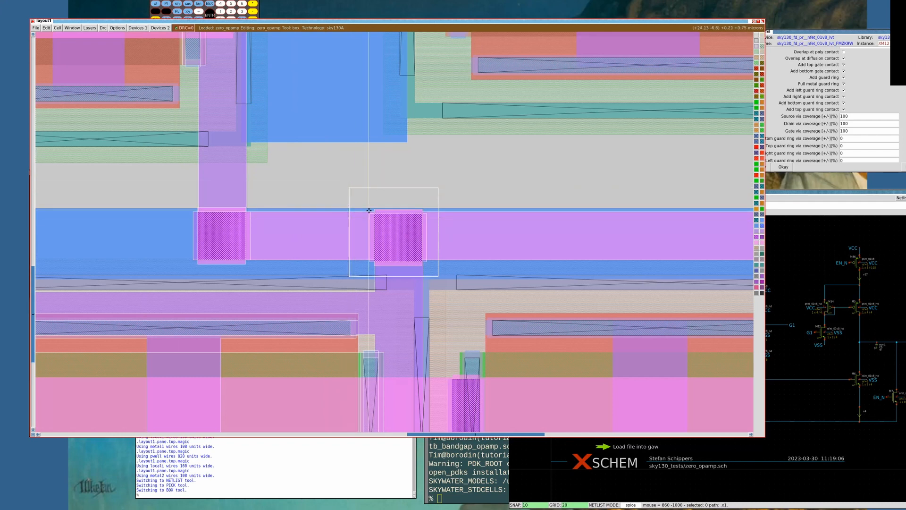
# Wire the left wide PMOS's narrow metal1 strip down under the metal2 segment onto the right-hand terminal of the NMOS below
pyautogui.hotkey('shift', 'z')
pyautogui.hotkey('shift', 'z')
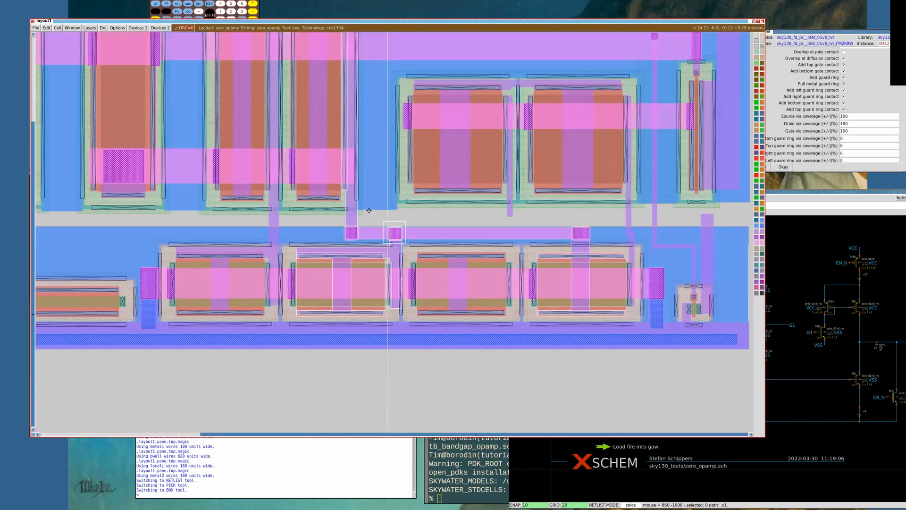
pyautogui.press('Right')
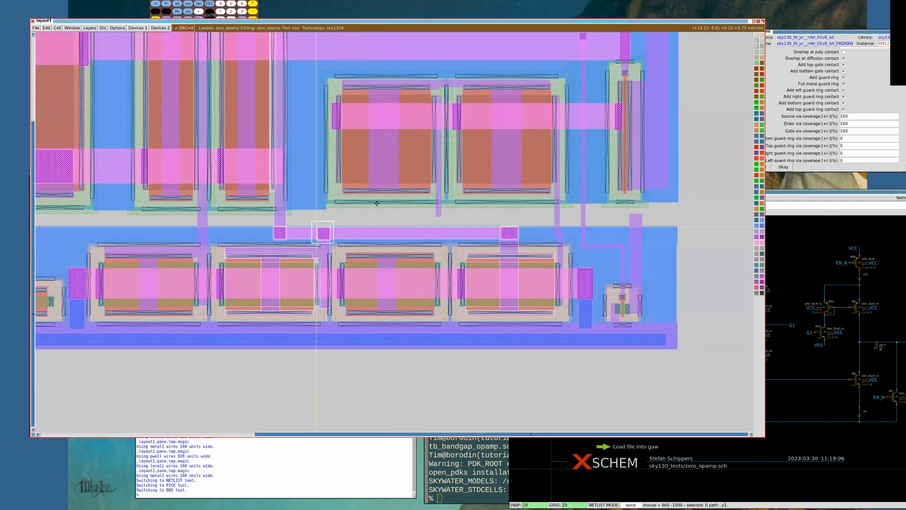
pyautogui.press('Up')
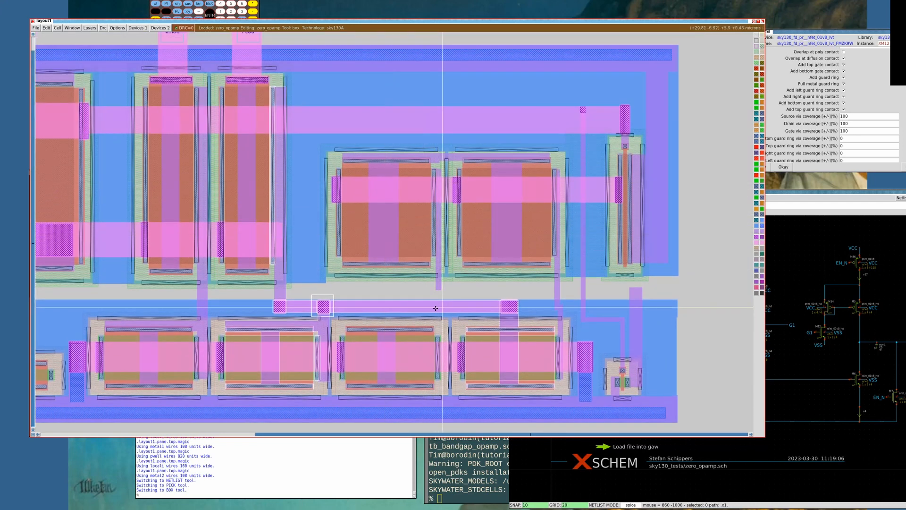
pyautogui.press('space')
pyautogui.click(439, 287)
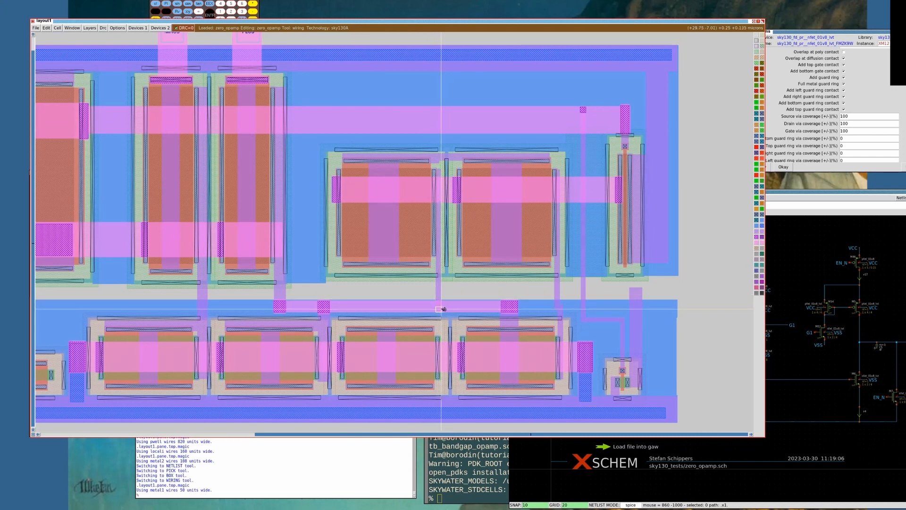
pyautogui.rightClick(443, 379)
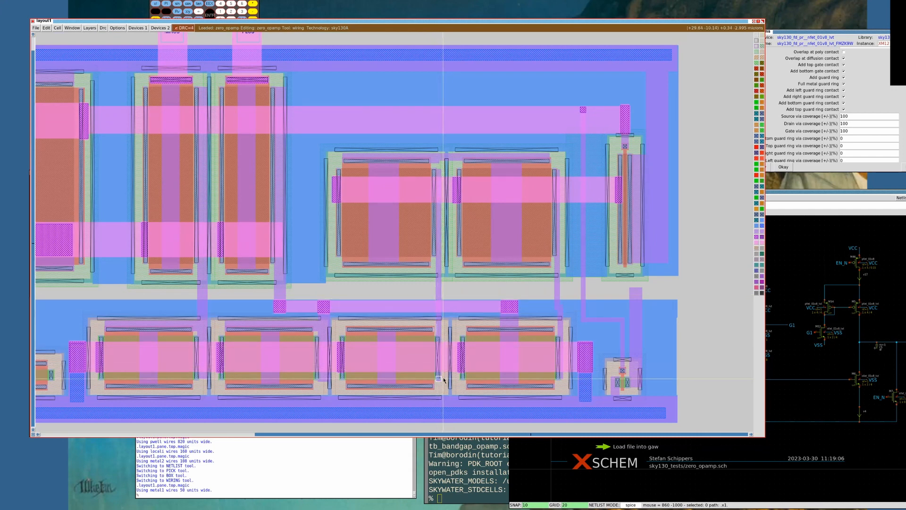
# Try to nudge the left wide PMOS's vertical metal1 strip slightly rightward, away from the gate contact of the NMOS below
pyautogui.press('space')
pyautogui.press('space')
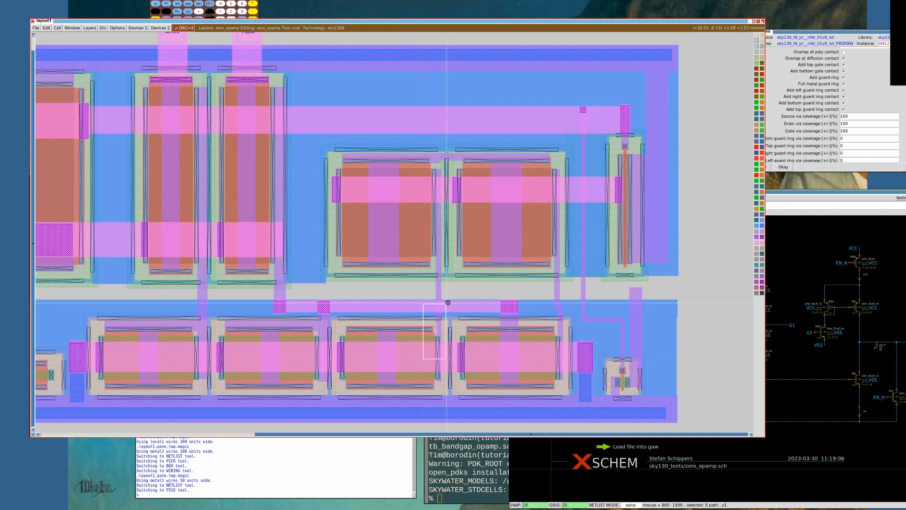
pyautogui.press('z')
pyautogui.hotkey('ctrl', 'z')
pyautogui.click(427, 220)
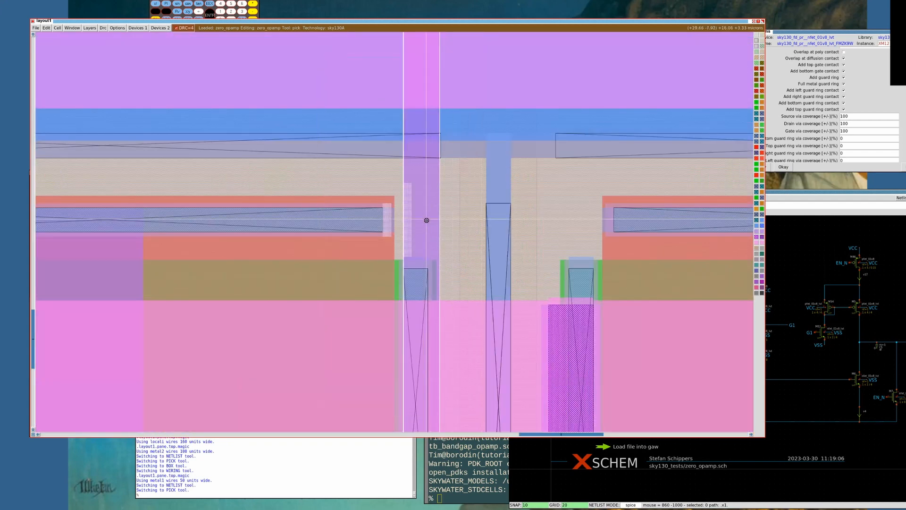
pyautogui.press('KP_6')
pyautogui.press('KP_6')
pyautogui.press('KP_6')
pyautogui.press('KP_6')
pyautogui.press('KP_6')
pyautogui.press('KP_6')
pyautogui.press('KP_6')
pyautogui.hotkey('shift', 'z')
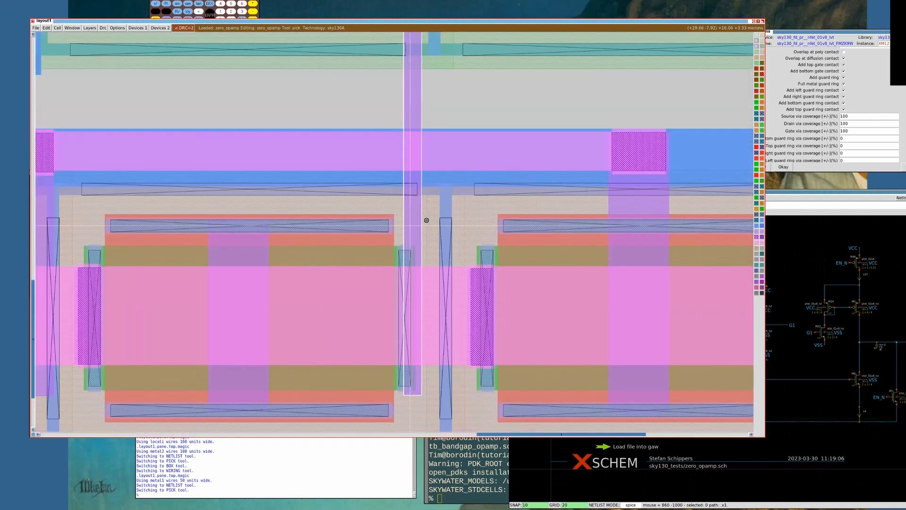
pyautogui.hotkey('shift', 'z')
pyautogui.scroll(5, 426, 221)
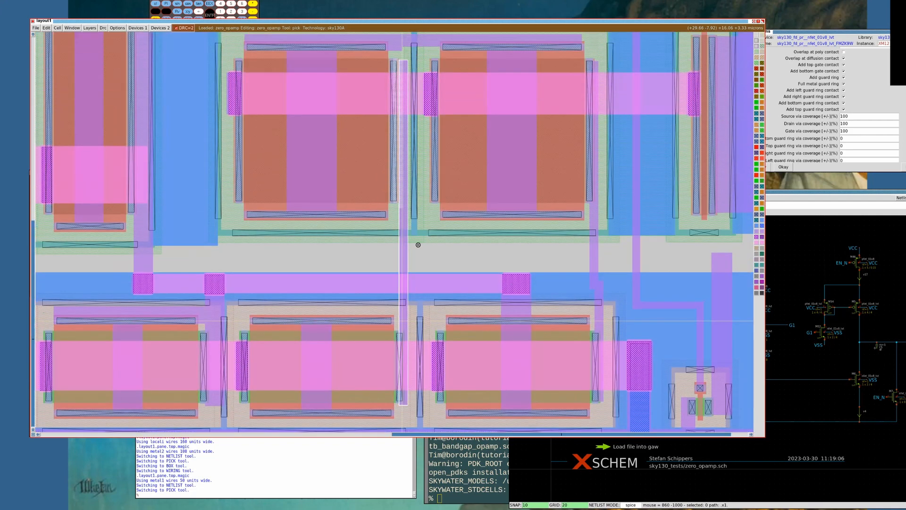
pyautogui.scroll(2, 418, 245)
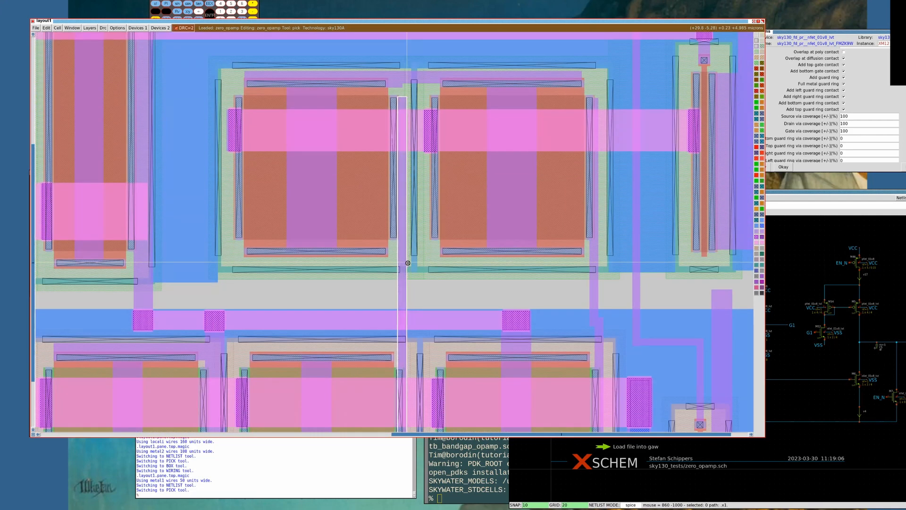
pyautogui.press('KP_4')
pyautogui.scroll(-3, 407, 263)
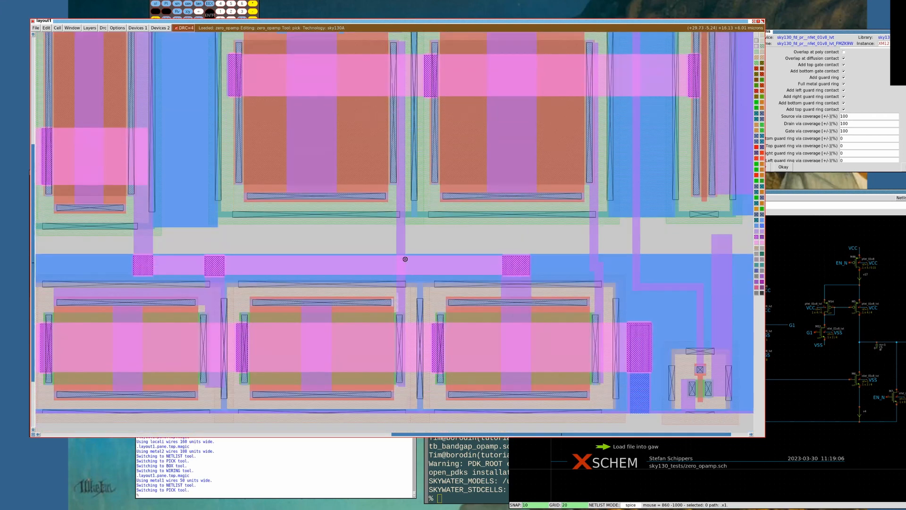
# Shorten the vertical metal1 strip so it runs from the left wide PMOS's right-hand terminal only into the gap above the NMOS row
pyautogui.press('space')
pyautogui.press('space')
pyautogui.press('space')
pyautogui.press('space')
pyautogui.press('space')
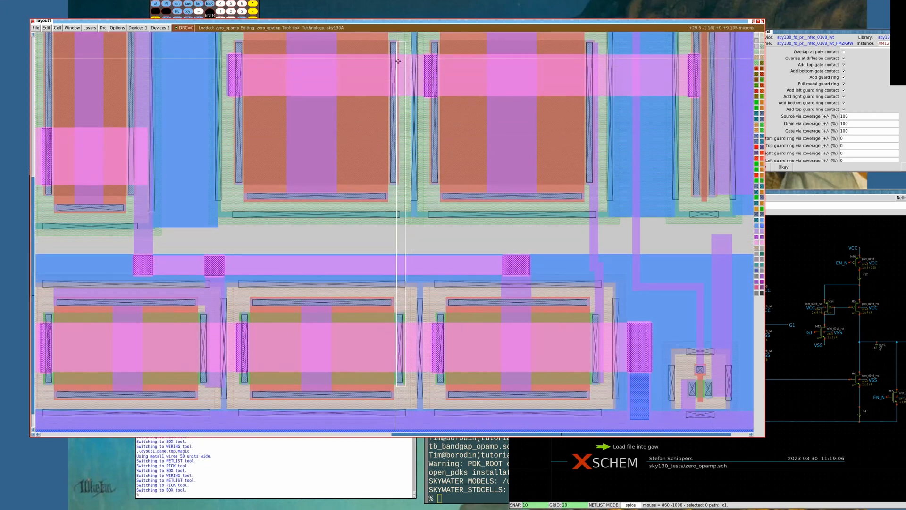
pyautogui.rightClick(396, 247)
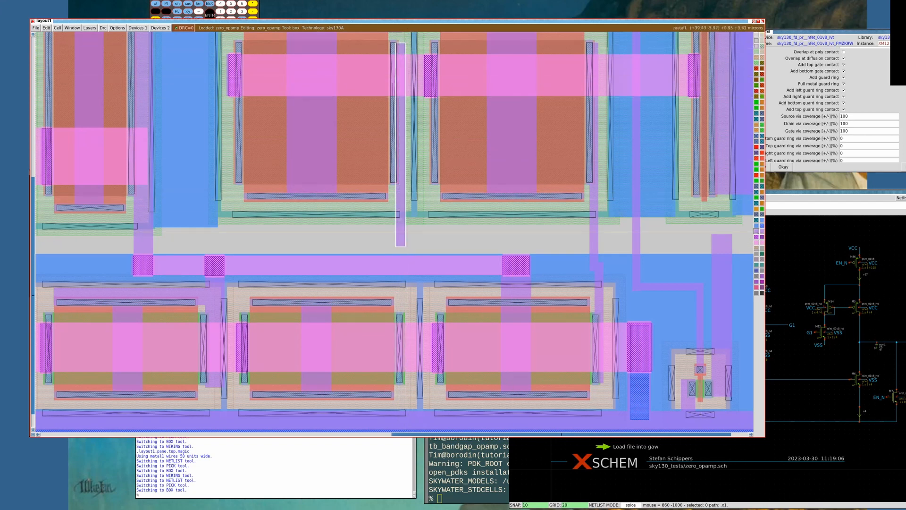
# Wire a 54-unit-wide metal1 segment, offset slightly rightward, from the shortened strip down to the NMOS's right-hand terminal
pyautogui.press('space')
pyautogui.click(405, 243)
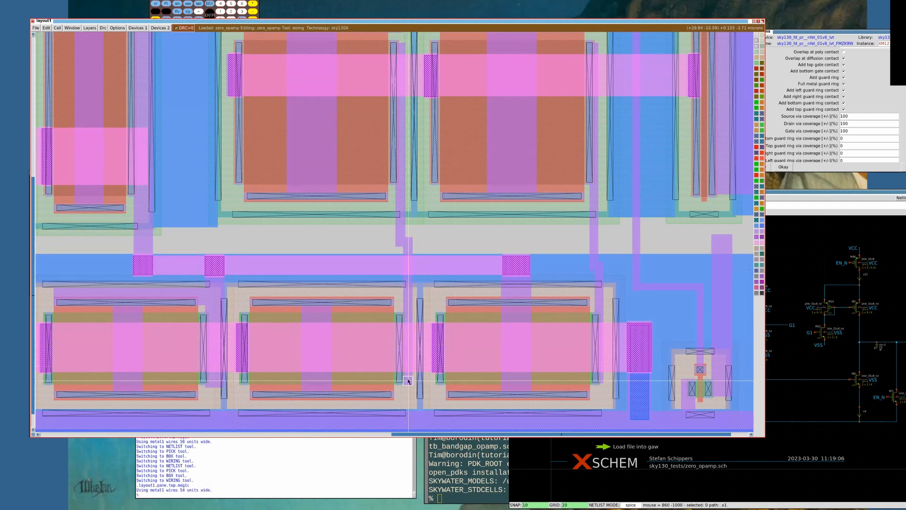
# Highlight the connected nets of the new jogged metal1 connection and the matching one to its right to check both
pyautogui.press('space')
pyautogui.press('space')
pyautogui.press('space')
pyautogui.press('s')
pyautogui.press('s')
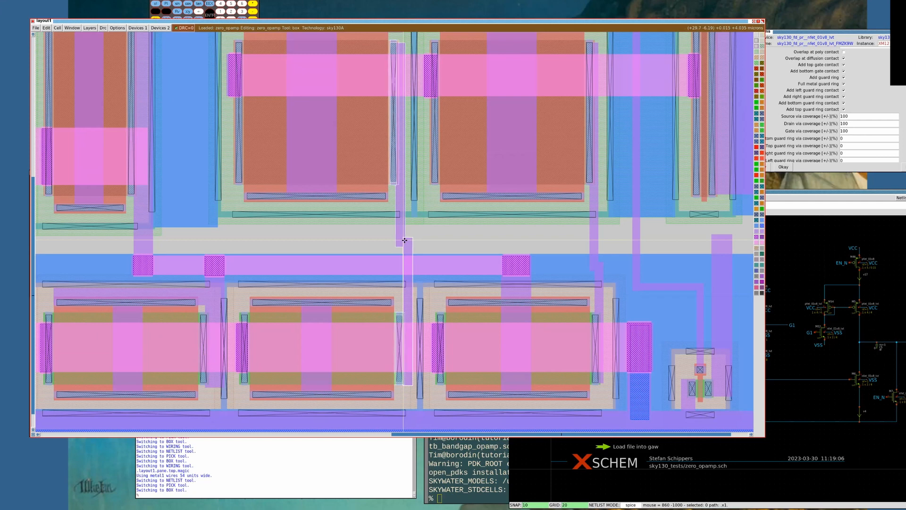
pyautogui.hotkey('shift', 'z')
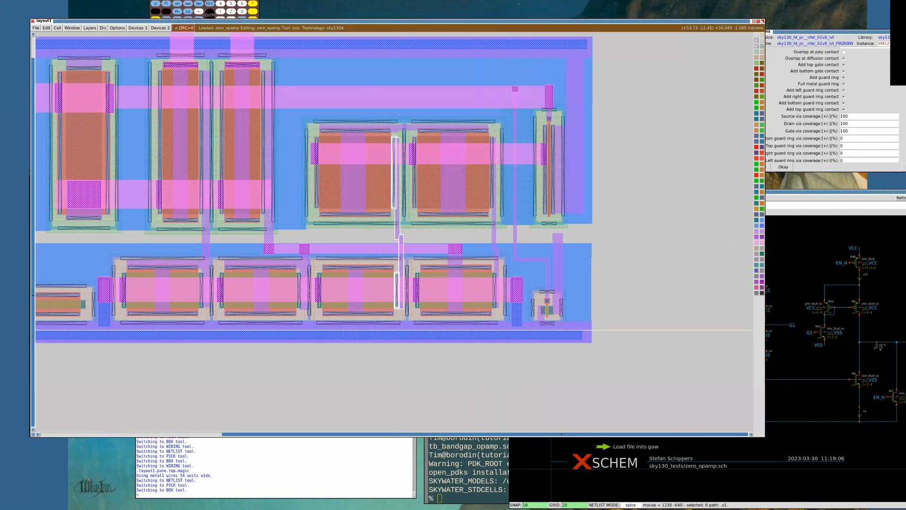
pyautogui.press('s')
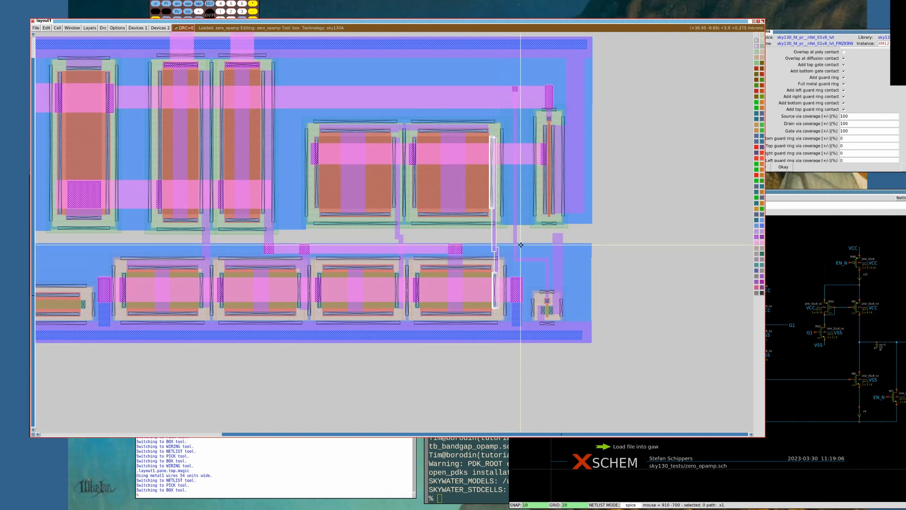
# Paint a metal2 rectangle in the gap between the rows, from the rightmost wide PMOS's metal1 connection to the layout's right edge
pyautogui.press('z')
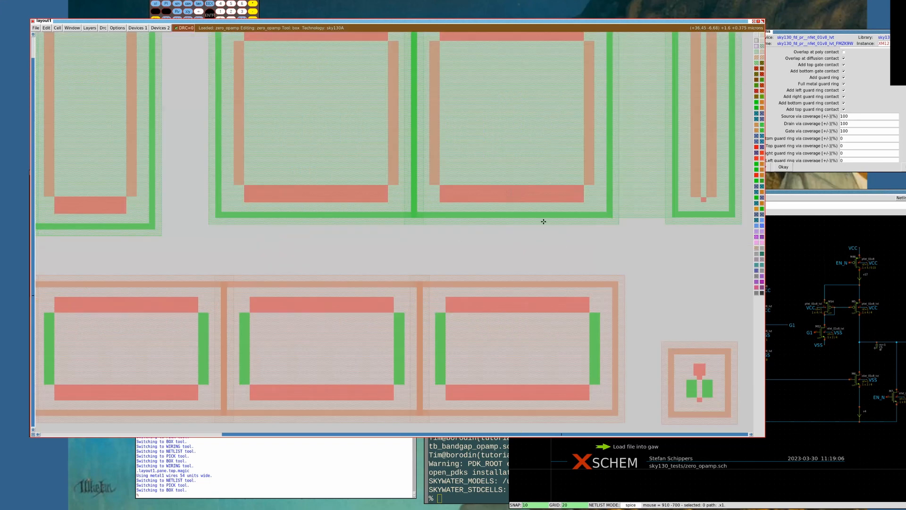
pyautogui.hotkey('shift', 'z')
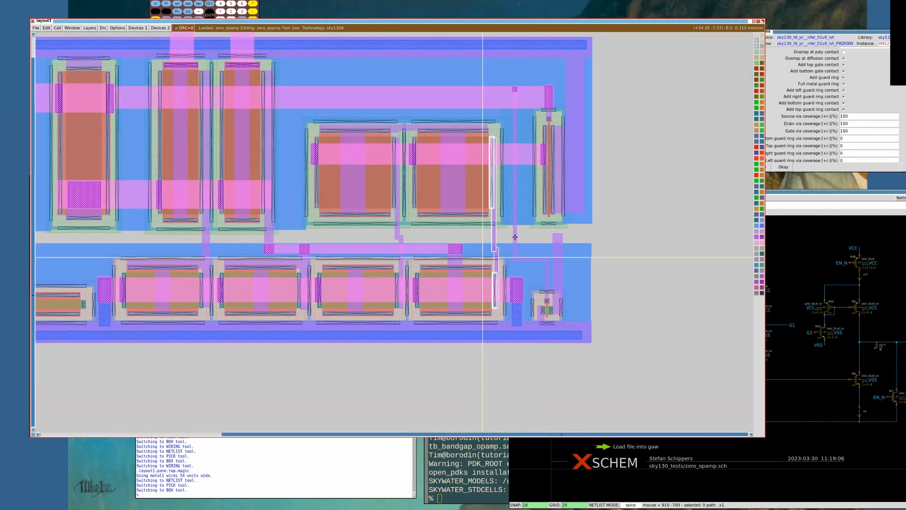
pyautogui.click(482, 257)
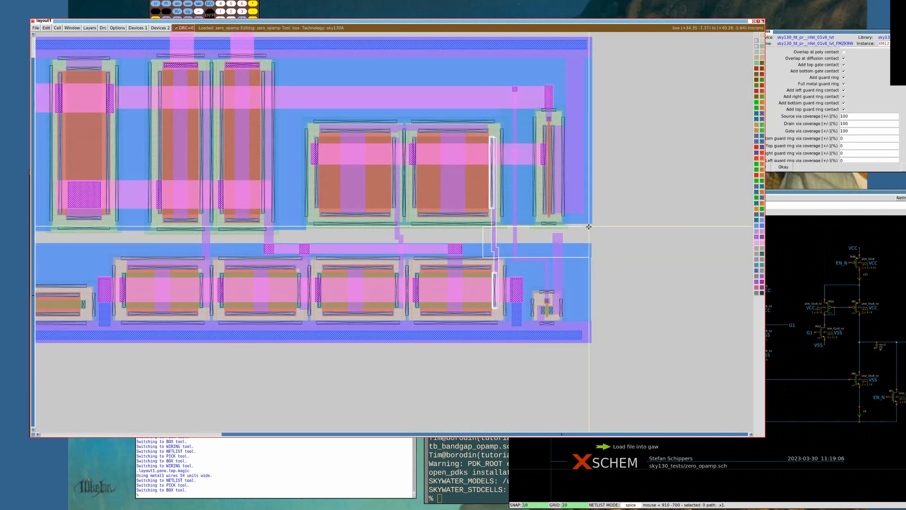
pyautogui.hotkey('ctrl', 'z')
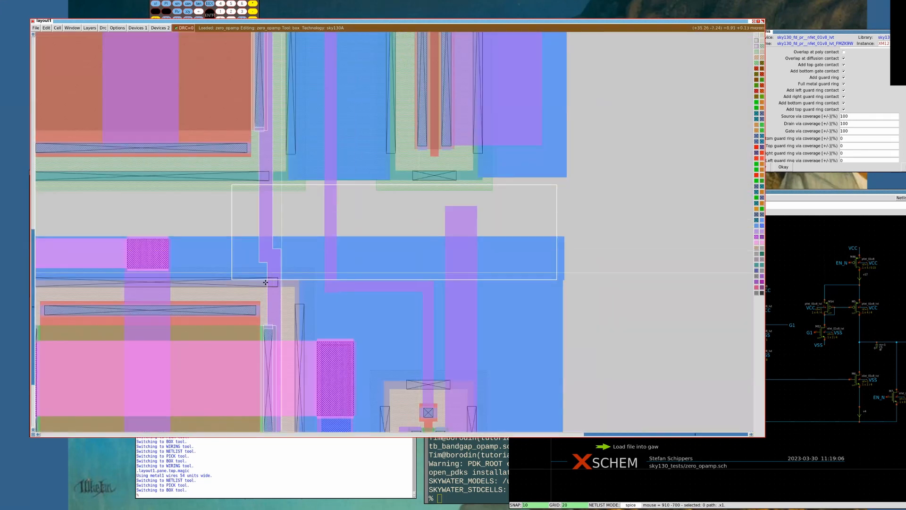
pyautogui.click(260, 286)
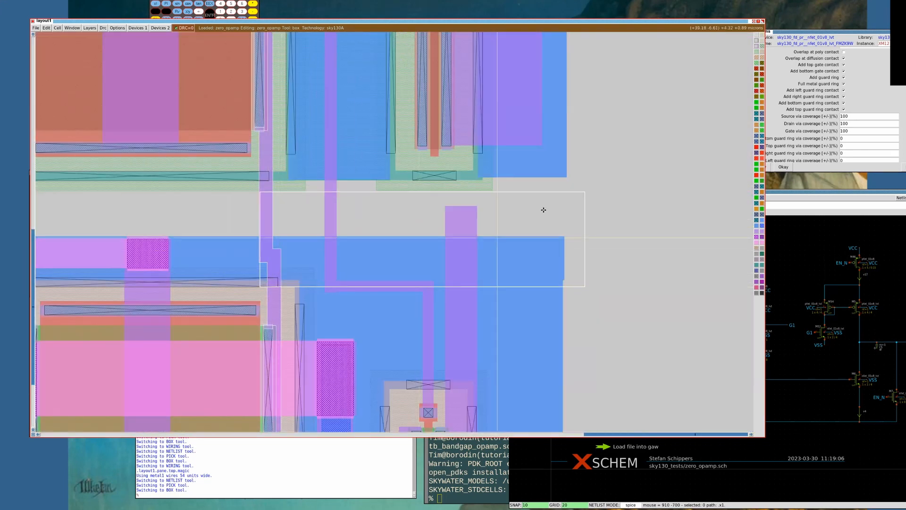
pyautogui.rightClick(562, 198)
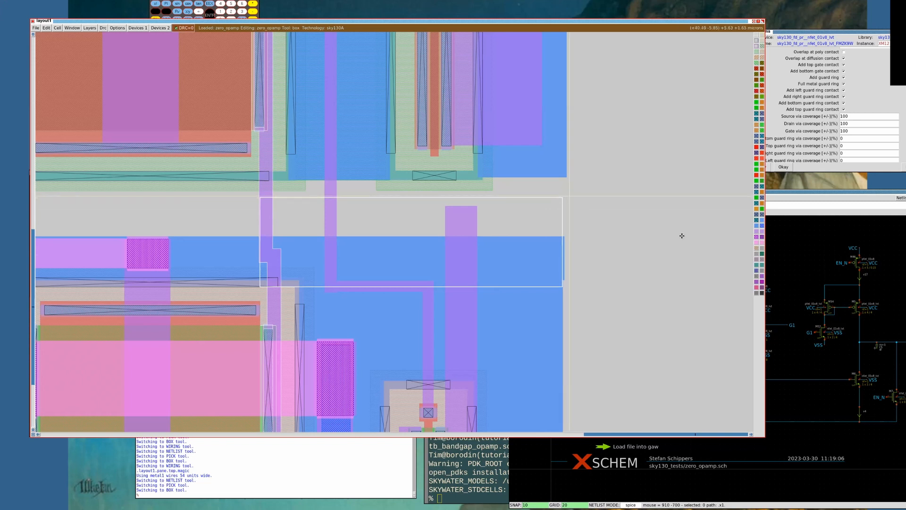
pyautogui.middleClick(756, 243)
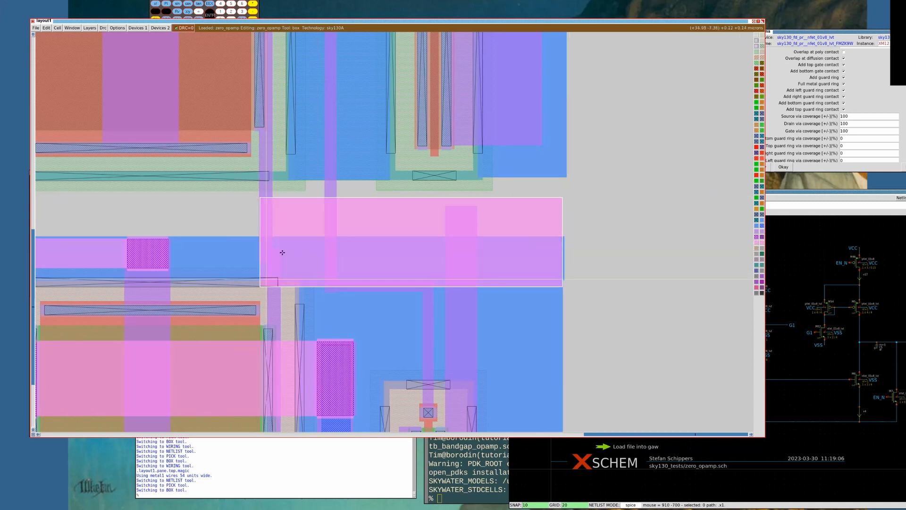
# Place a via1 contact where the metal2 rectangle's left end overlaps the vertical metal1 connection, and highlight the connected net
pyautogui.rightClick(280, 199)
pyautogui.hotkey('shift', 'z')
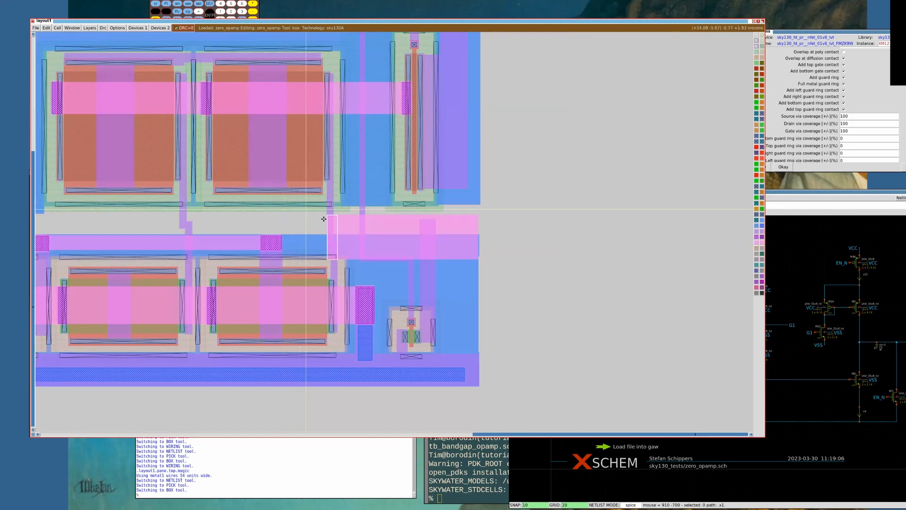
pyautogui.click(138, 28)
pyautogui.click(135, 169)
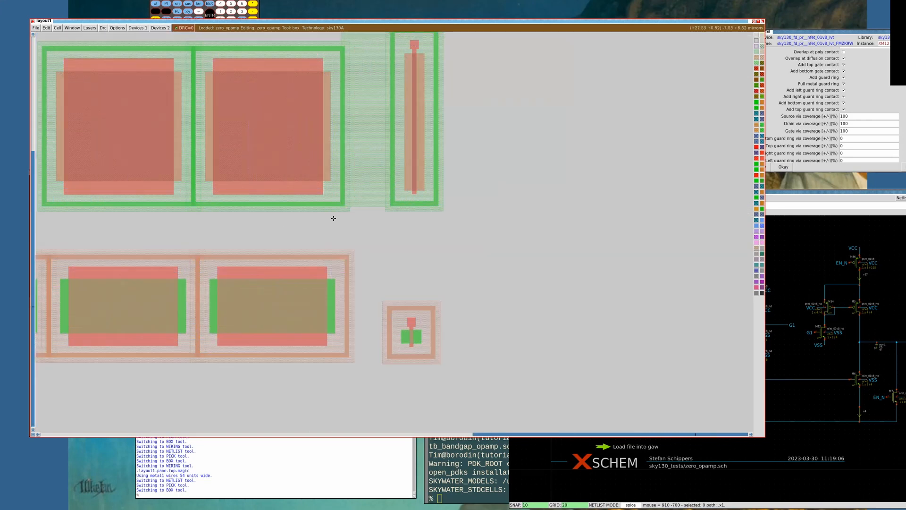
pyautogui.press('s')
pyautogui.press('s')
pyautogui.press('s')
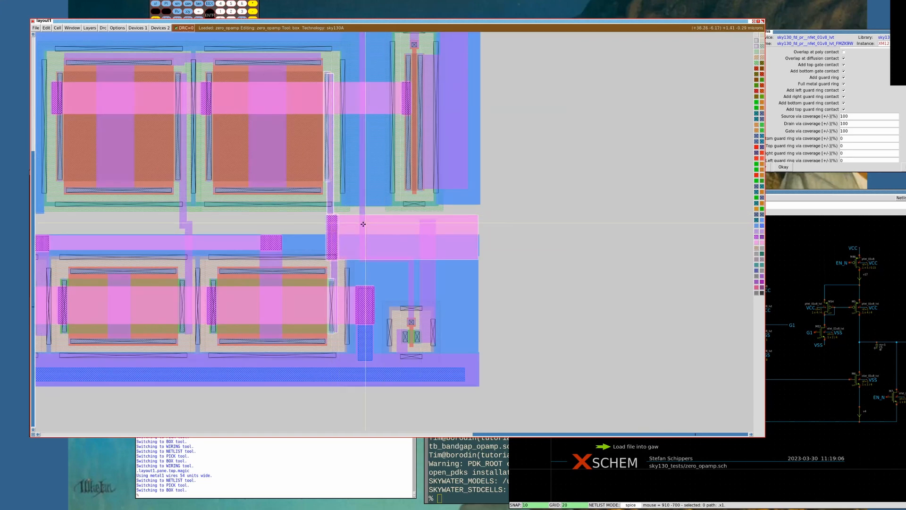
# Widen the vertical metal1 connection above and below the new via by painting extra metal1 along its right side
pyautogui.scroll(2, 363, 224)
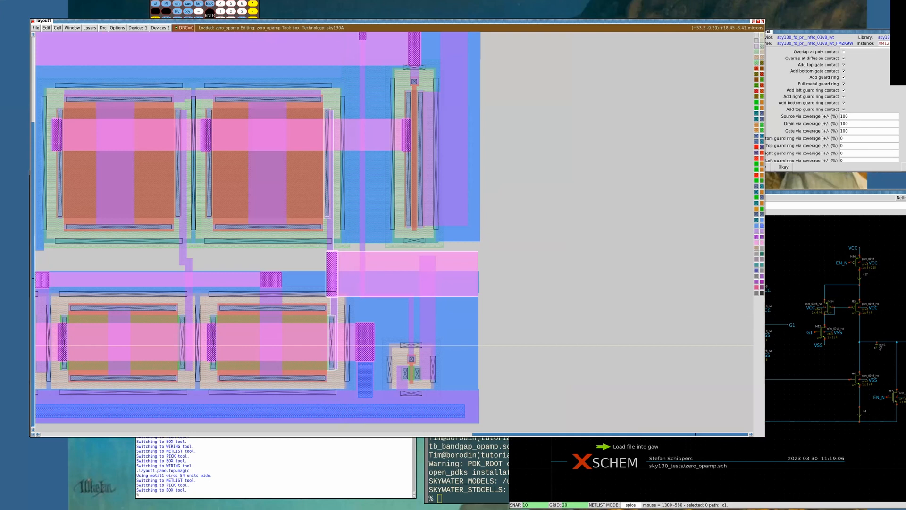
pyautogui.click(331, 370)
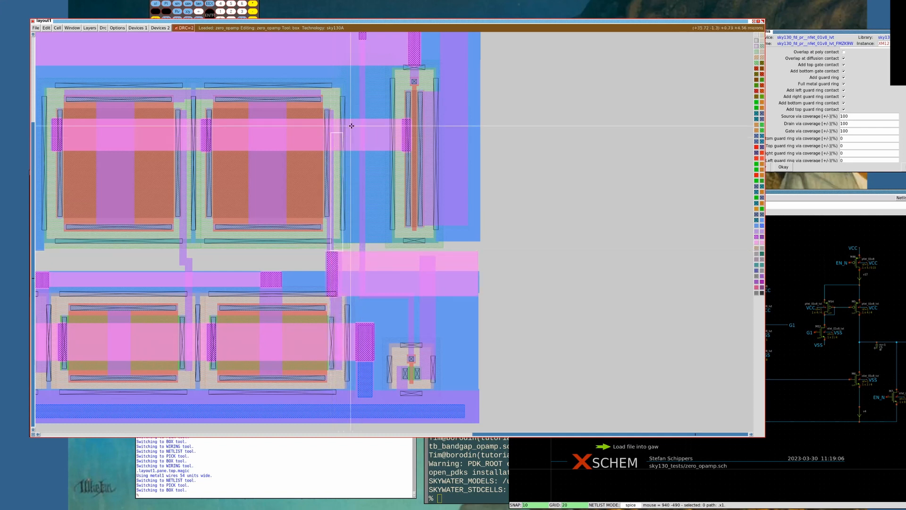
pyautogui.rightClick(345, 109)
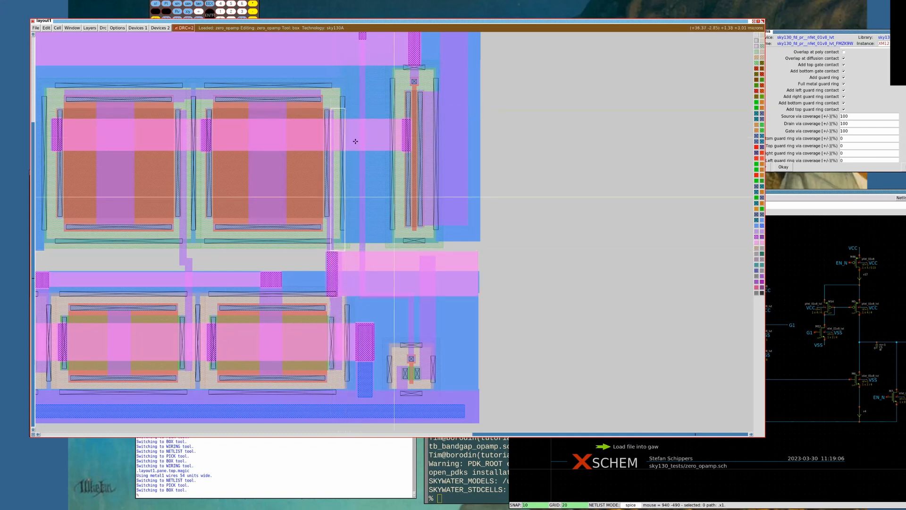
pyautogui.click(319, 262)
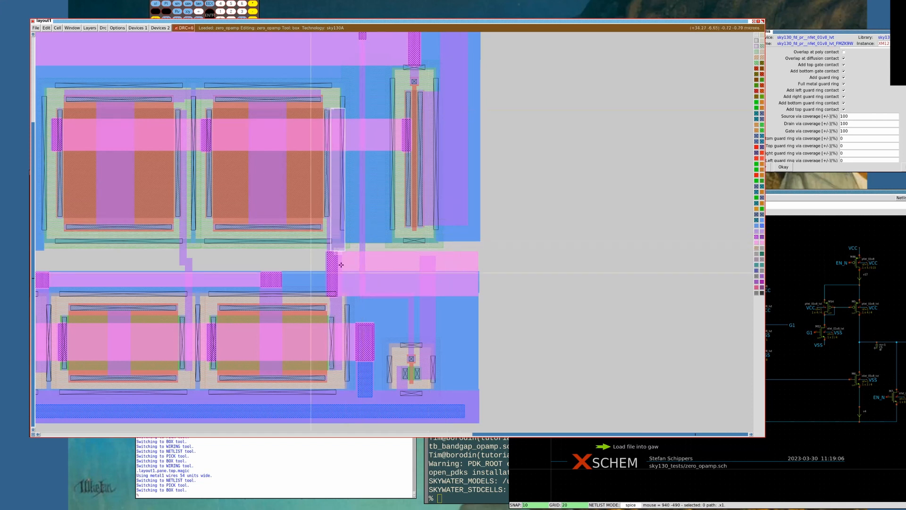
# Wire a 132-unit-wide metal1 segment across the via to join the widened upper and lower parts
pyautogui.press('space')
pyautogui.click(340, 251)
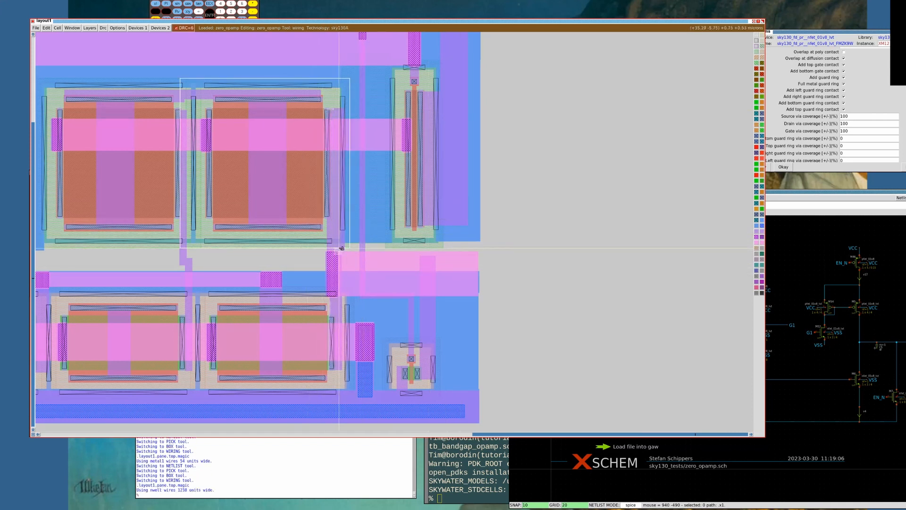
pyautogui.click(335, 244)
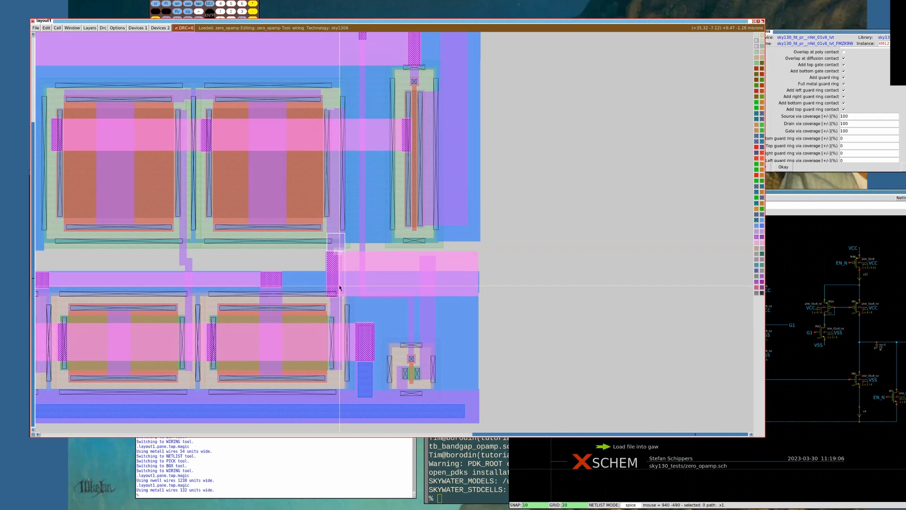
# Erase the thin metal1 sliver flagged by DRC beside the rightmost wide NMOS's gate contact, just below the via
pyautogui.press('space')
pyautogui.press('space')
pyautogui.press('space')
pyautogui.press('z')
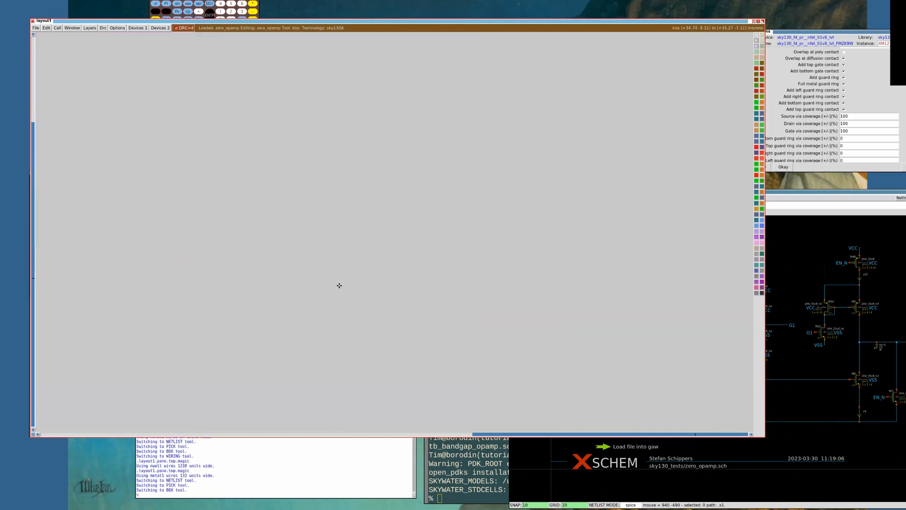
pyautogui.press('z')
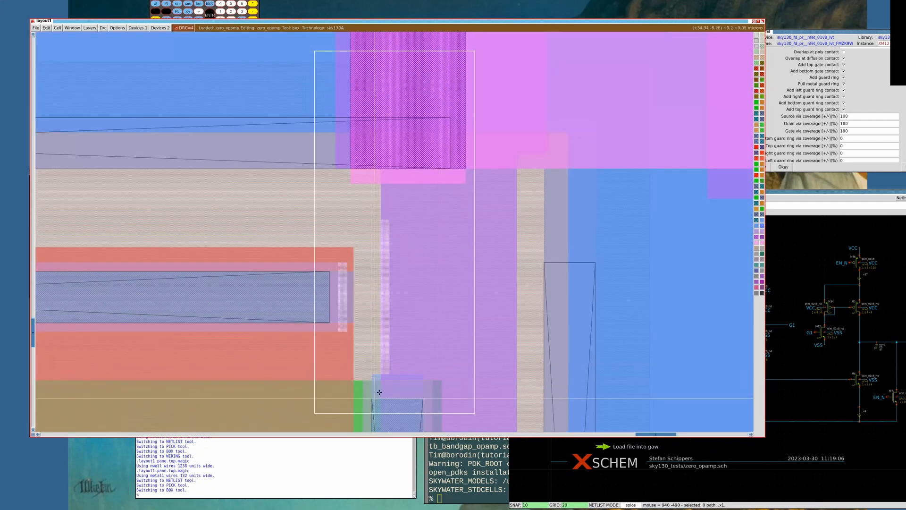
pyautogui.rightClick(390, 185)
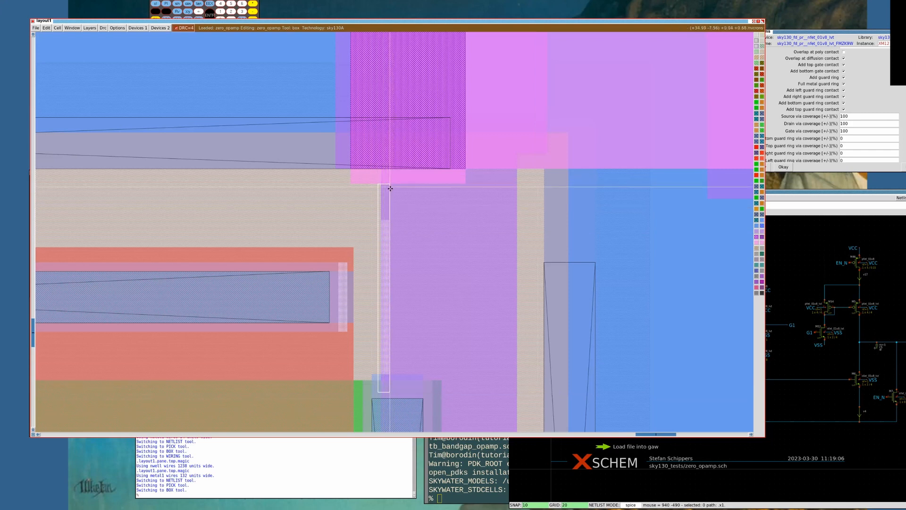
pyautogui.write('1')
pyautogui.press('Return')
pyautogui.hotkey('shift', 'z')
pyautogui.hotkey('shift', 'z')
pyautogui.hotkey('shift', 'z')
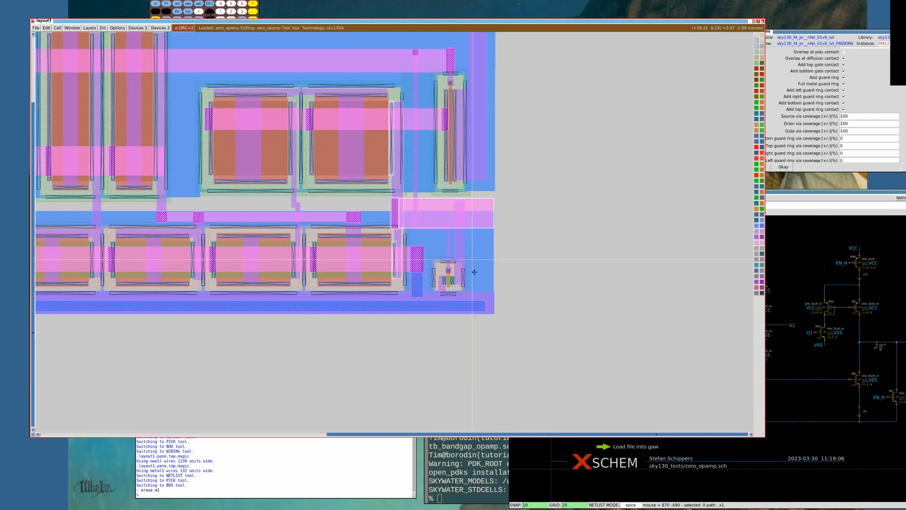
# Paint a via1 contact where the output metal2 rectangle overlaps the vertical metal1 of the small rightmost NMOS
pyautogui.click(450, 227)
pyautogui.rightClick(477, 192)
pyautogui.hotkey('ctrl', 'z')
pyautogui.hotkey('shift', 'z')
pyautogui.hotkey('shift', 'z')
pyautogui.hotkey('shift', 'z')
pyautogui.hotkey('shift', 'z')
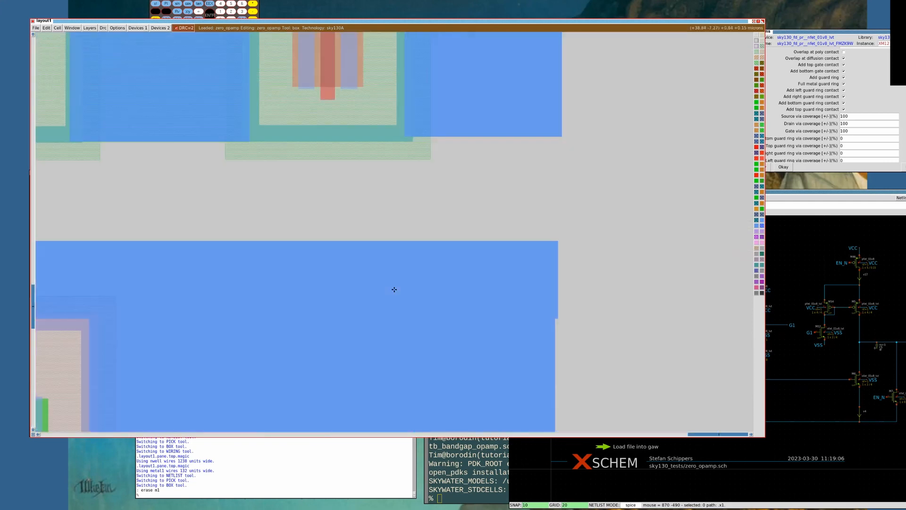
pyautogui.press('z')
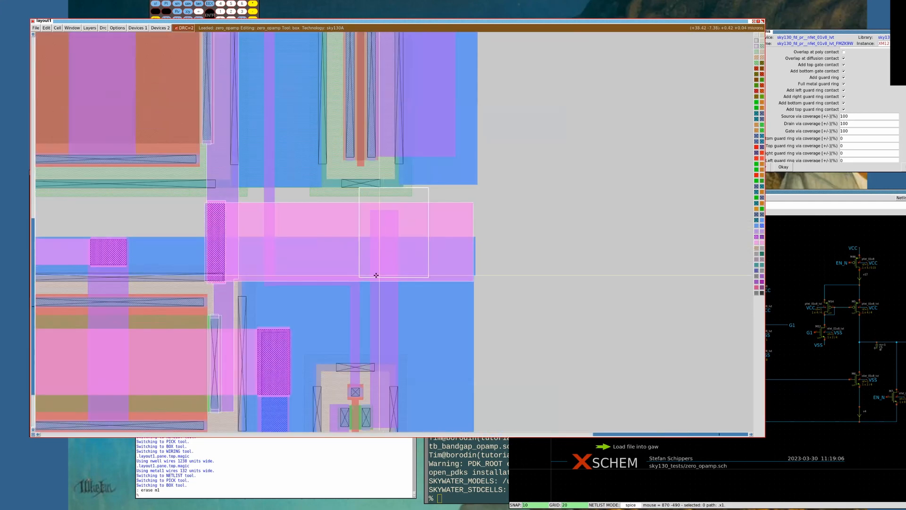
pyautogui.click(375, 275)
pyautogui.rightClick(395, 213)
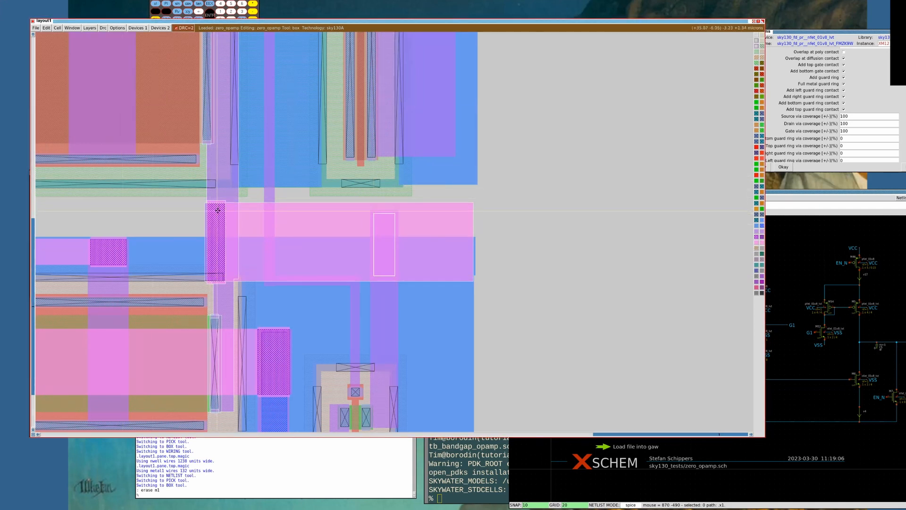
pyautogui.middleClick(389, 231)
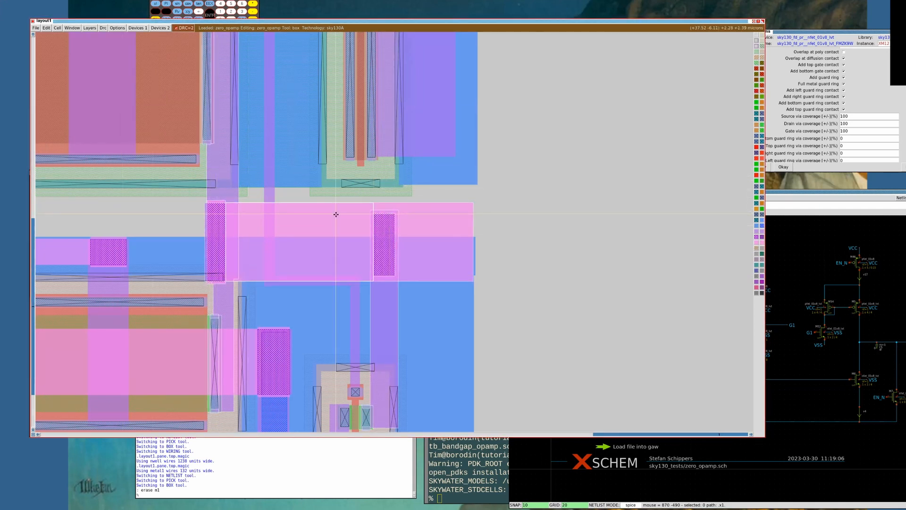
# Move the DIFFOUT pin label from beside the layout onto the free end of the output metal2 rectangle
pyautogui.hotkey('shift', 'z')
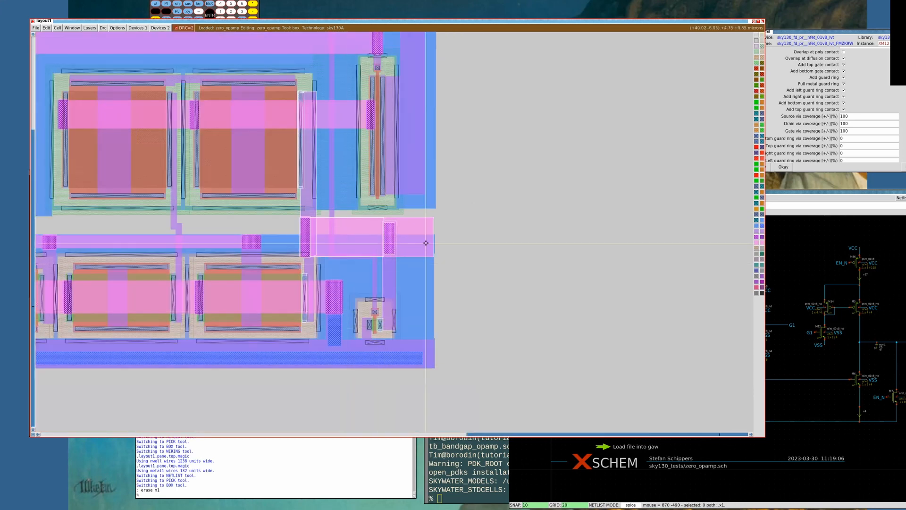
pyautogui.click(411, 247)
pyautogui.rightClick(430, 226)
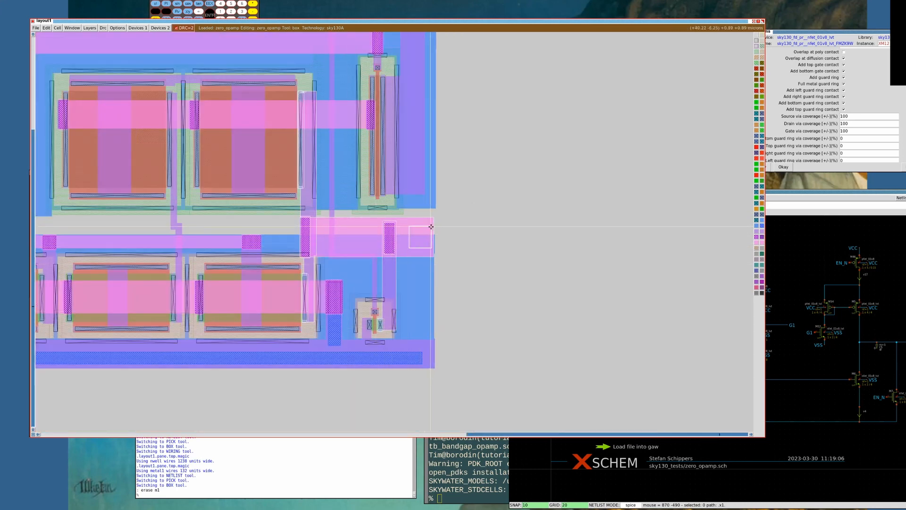
pyautogui.press('v')
pyautogui.click(142, 269)
pyautogui.rightClick(304, 170)
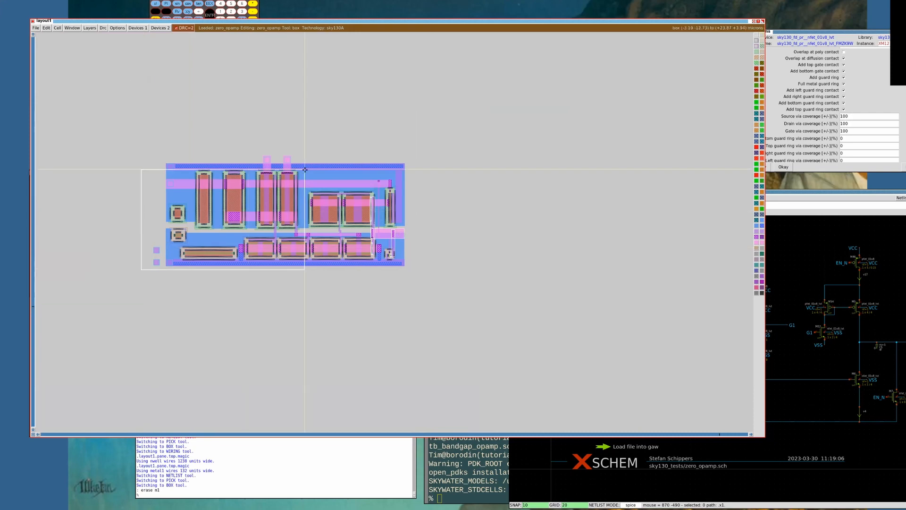
pyautogui.press('z')
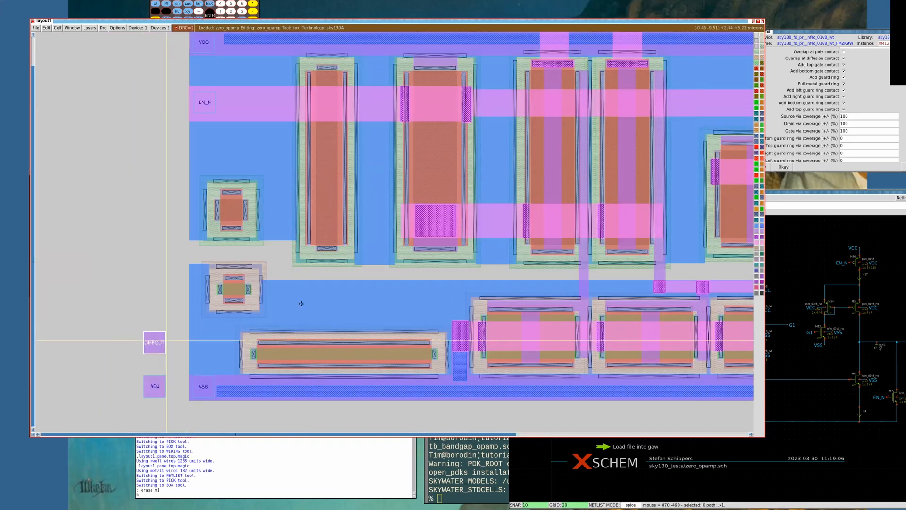
pyautogui.press('v')
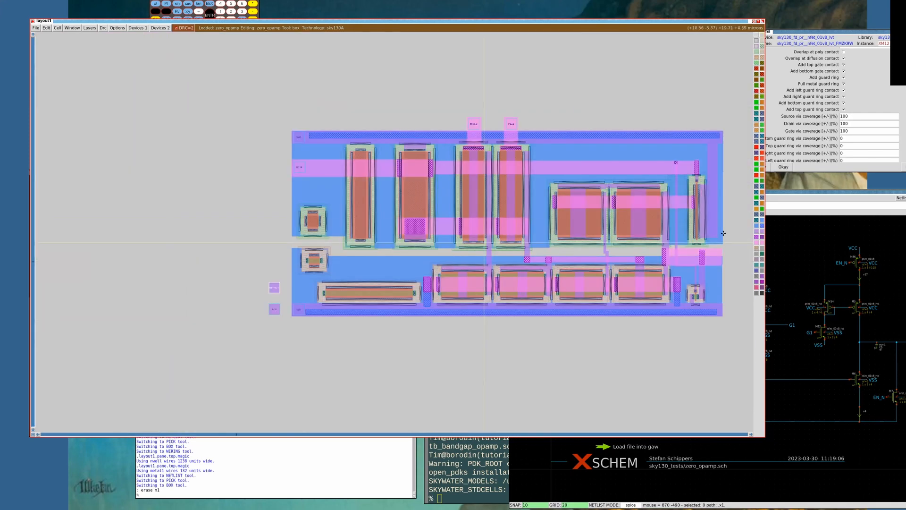
pyautogui.click(710, 262)
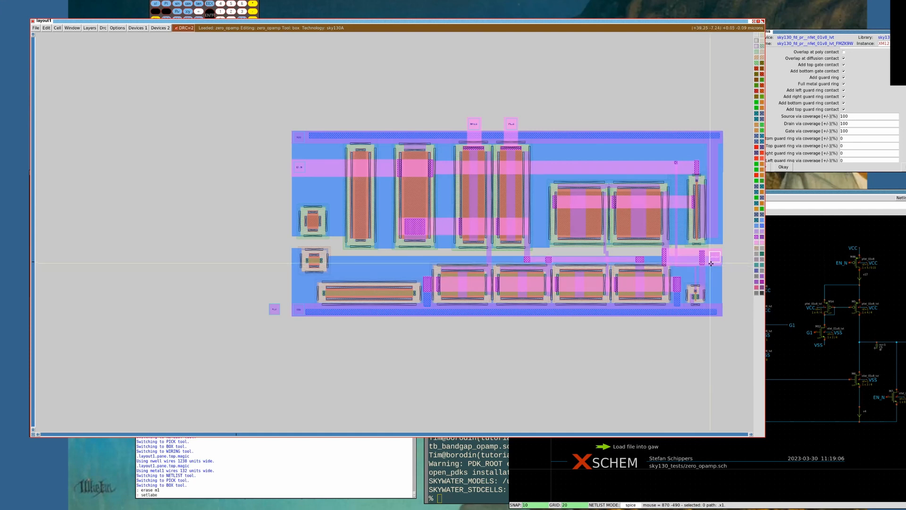
# Assign the DIFFOUT label to layer m2 and erase the metal1 underneath it
pyautogui.write('m2')
pyautogui.press('Return')
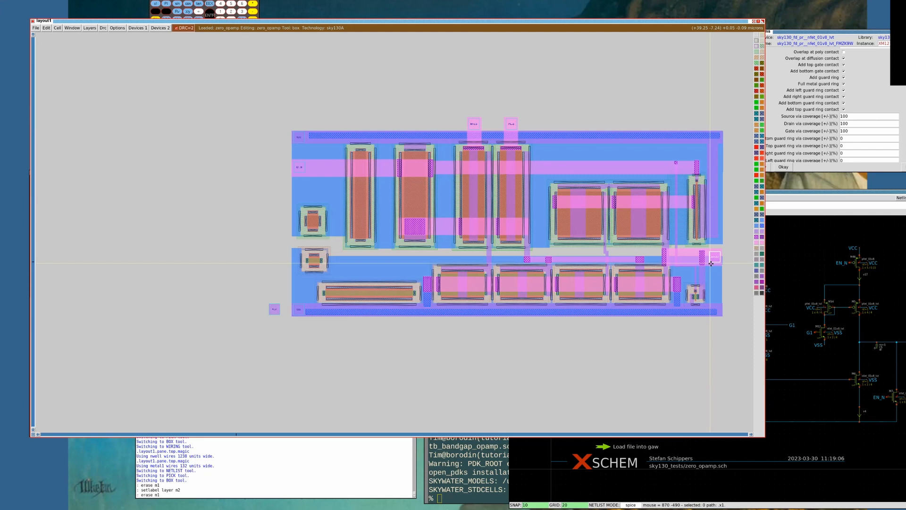
pyautogui.write('erase m1')
pyautogui.press('Return')
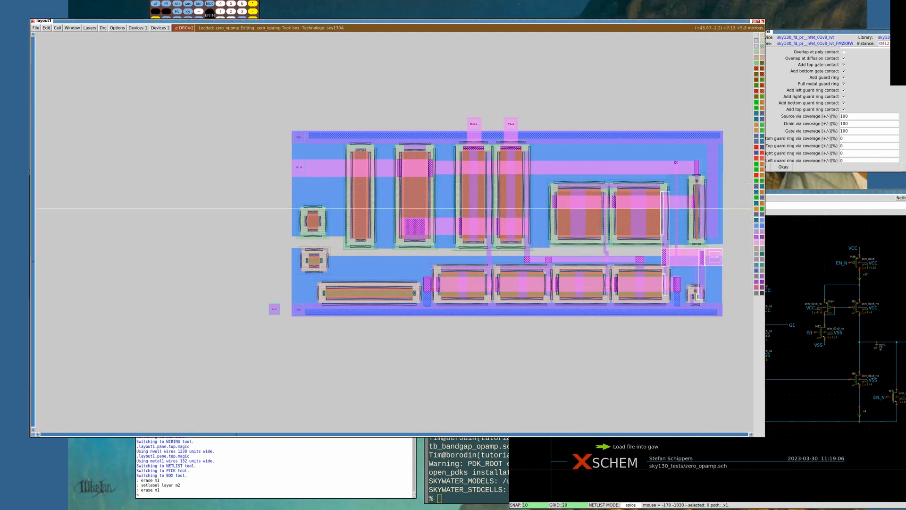
# Bring up the zero_opamp schematic beside the layout and highlight the net connected to the EN_N metal2 strip
pyautogui.hotkey('alt', 'Tab')
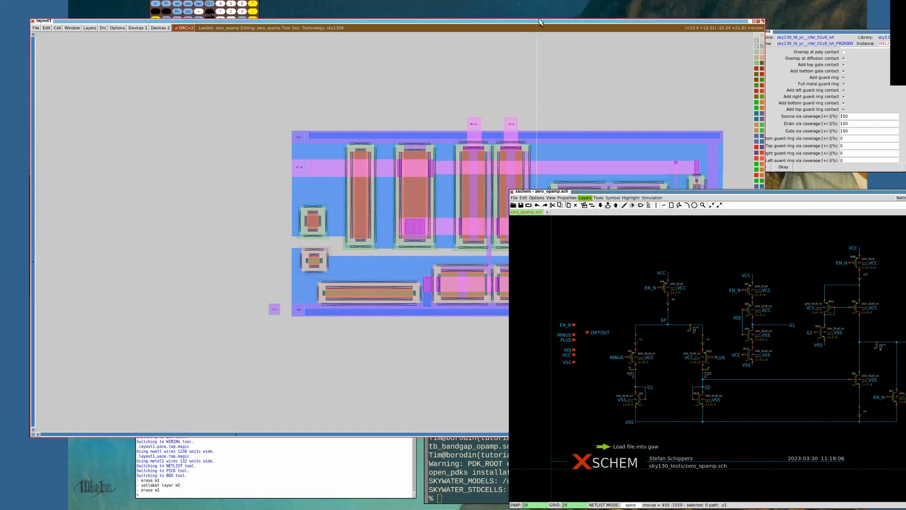
pyautogui.moveTo(538, 21); pyautogui.dragTo(508, 17)
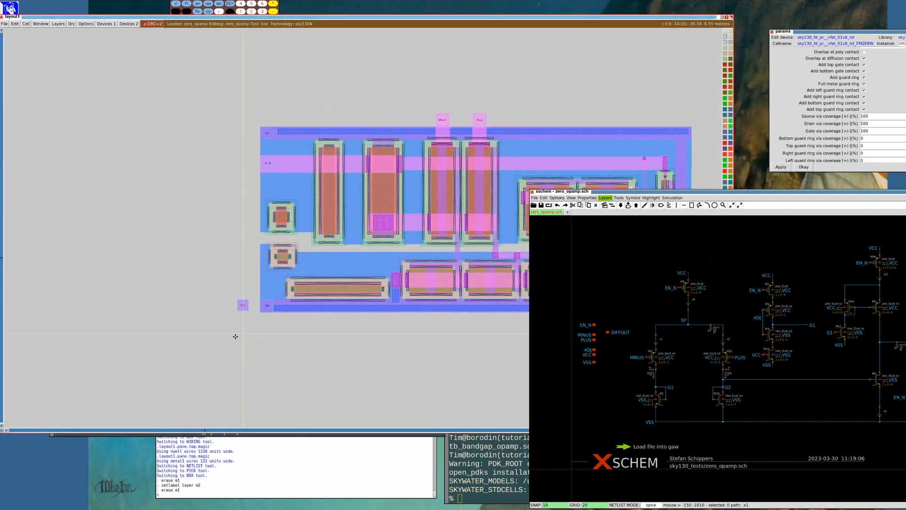
pyautogui.rightClick(397, 101)
pyautogui.press('z')
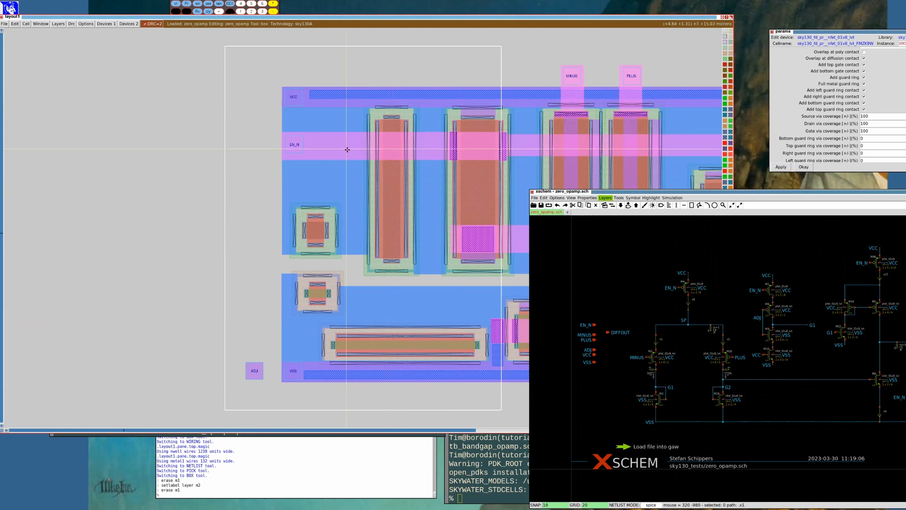
pyautogui.press('s')
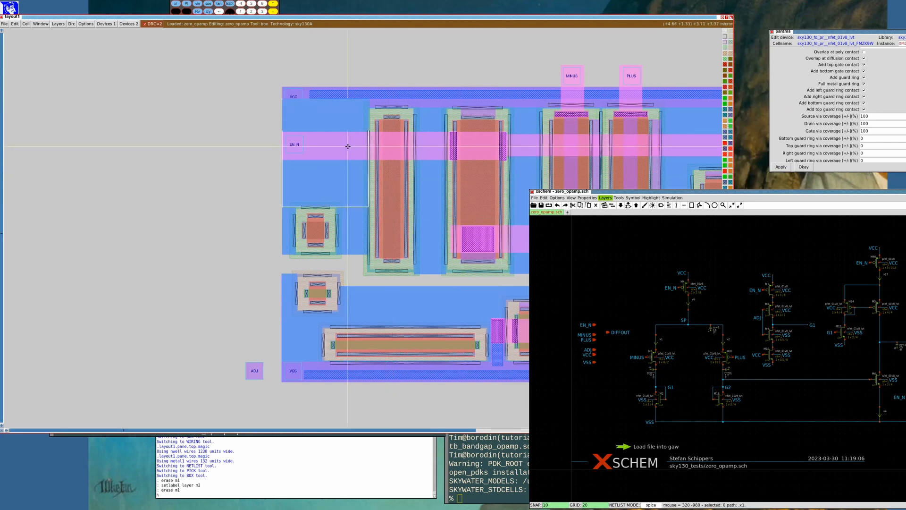
pyautogui.press('s')
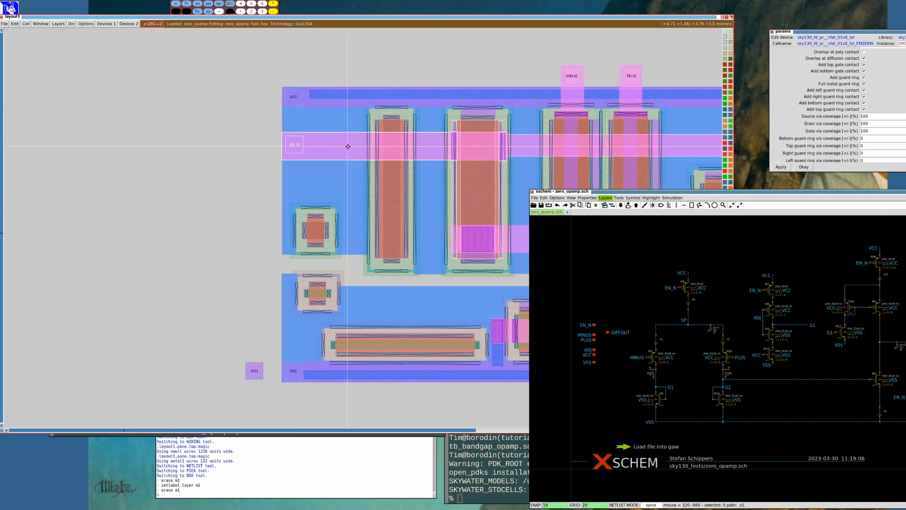
# Place a via1 contact over the left source/drain contact of the leftmost tall PMOS, across the full height of the EN_N metal2 strip
pyautogui.click(370, 161)
pyautogui.rightClick(399, 126)
pyautogui.hotkey('shift', 'z')
pyautogui.hotkey('ctrl', 'z')
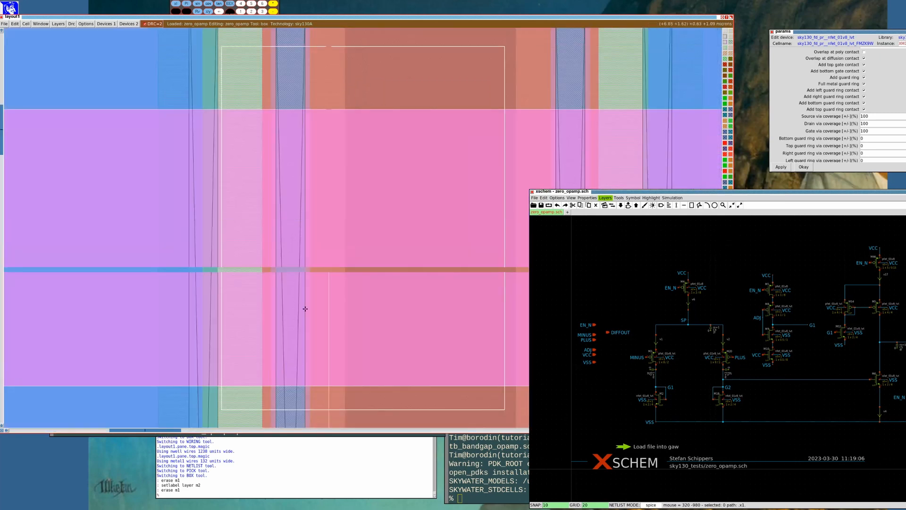
pyautogui.hotkey('shift', 'z')
pyautogui.click(400, 20)
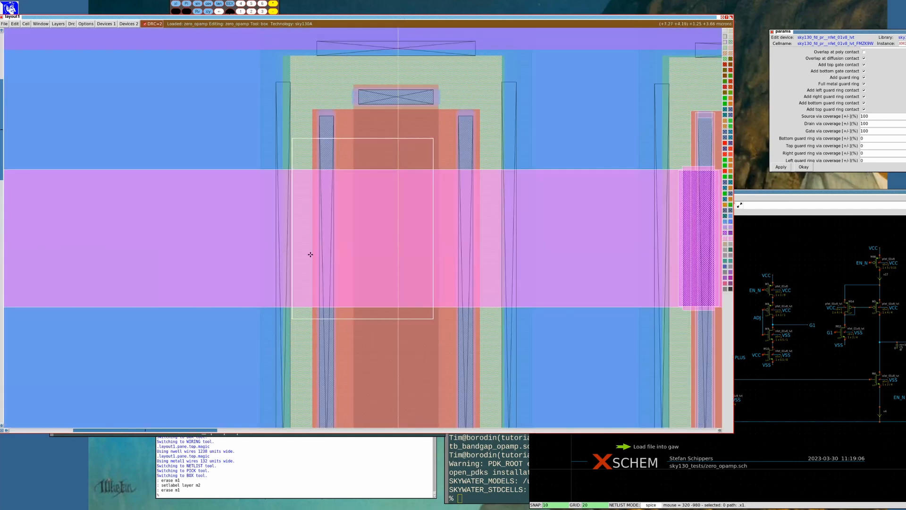
pyautogui.click(306, 307)
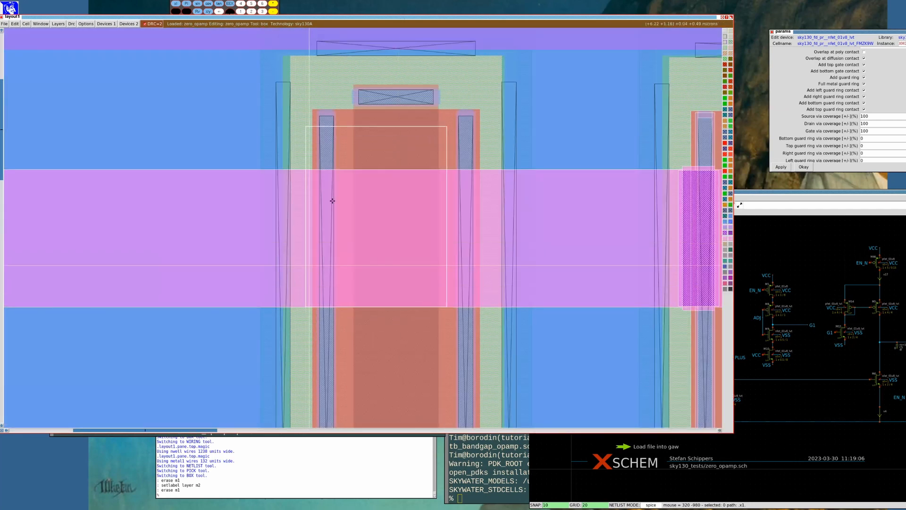
pyautogui.rightClick(334, 169)
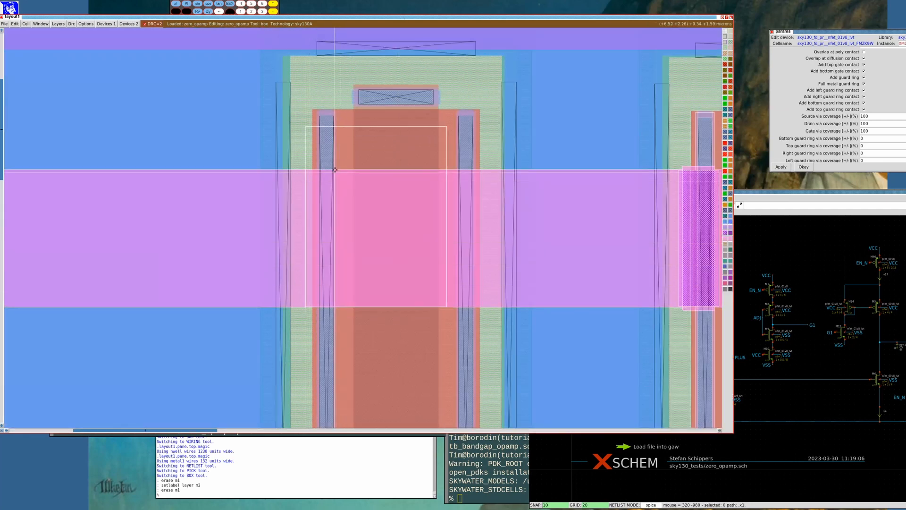
pyautogui.click(106, 24)
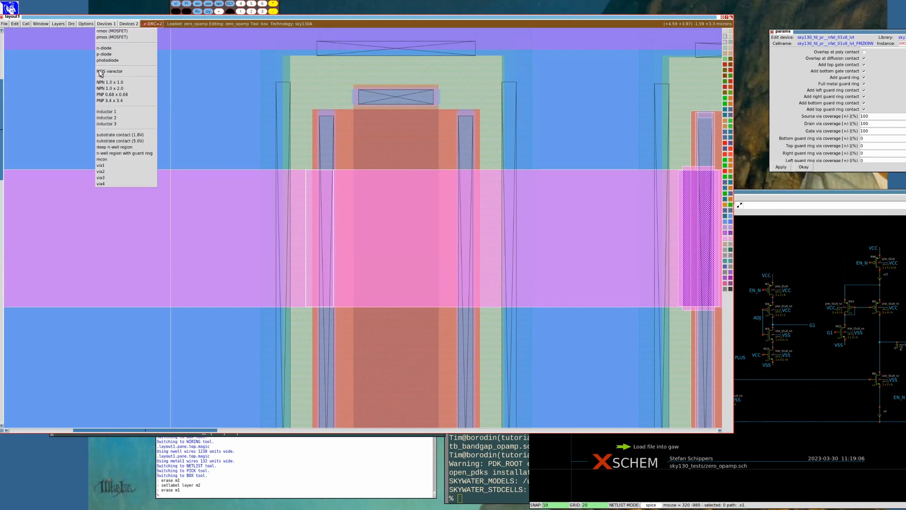
pyautogui.click(111, 166)
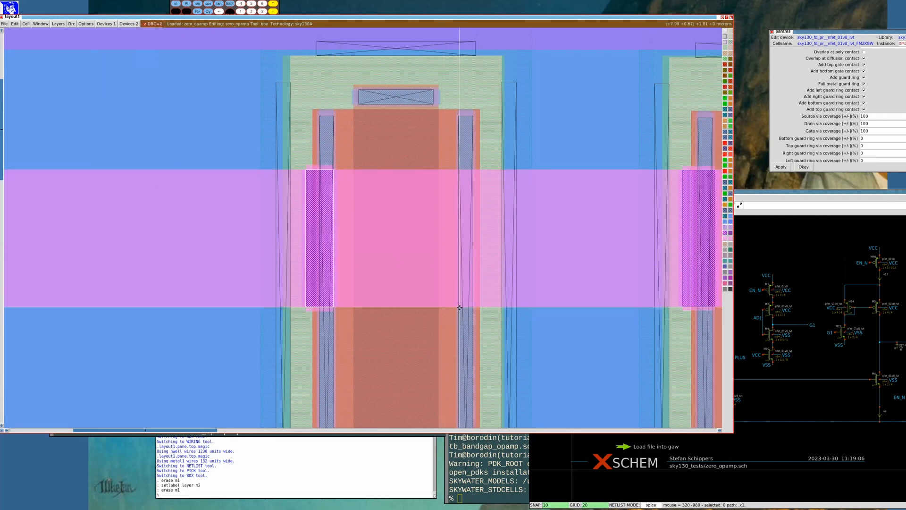
# Place a matching via1 contact over the right source/drain contact of the leftmost tall PMOS on the EN_N strip
pyautogui.click(459, 307)
pyautogui.click(103, 24)
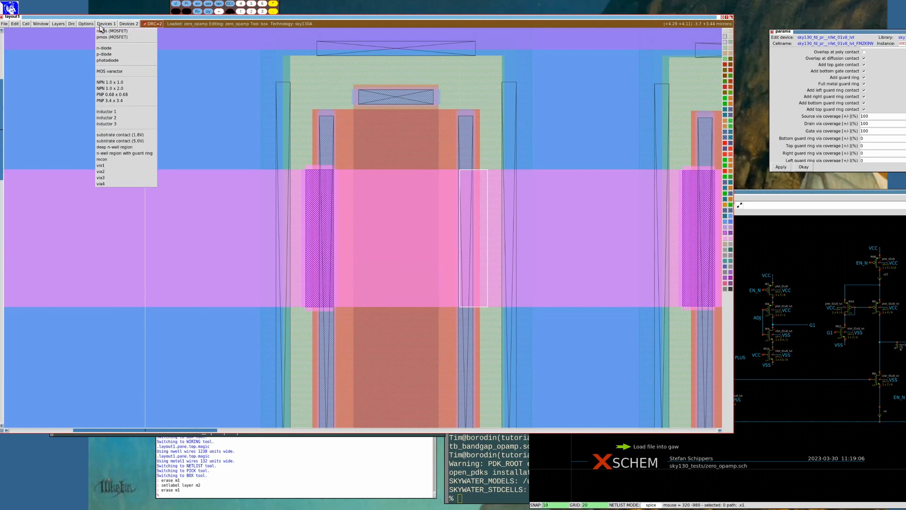
pyautogui.click(102, 166)
pyautogui.hotkey('shift', 'z')
pyautogui.hotkey('shift', 'z')
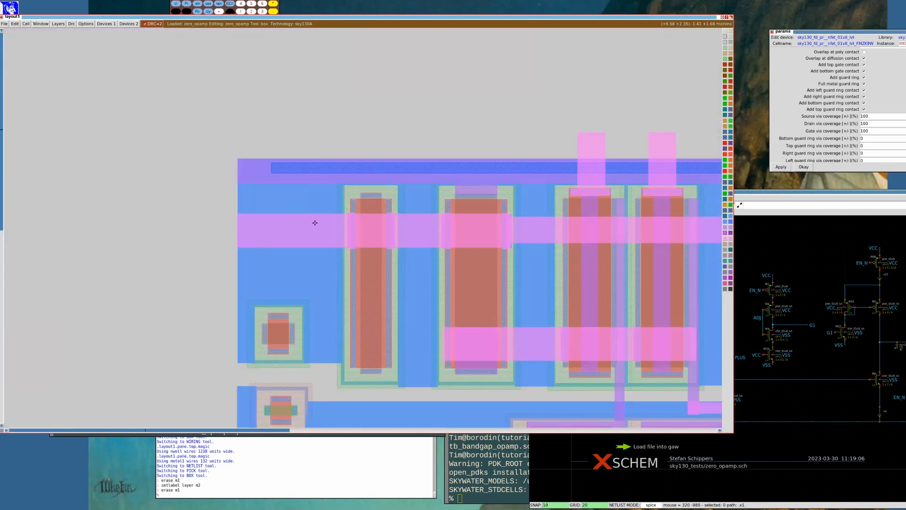
# Tie the leftmost tall PMOS's top contact to VCC in metal1, and wire its bottom contact to the small PMOS's right contact, 86 units wide
pyautogui.scroll(-1, 315, 210)
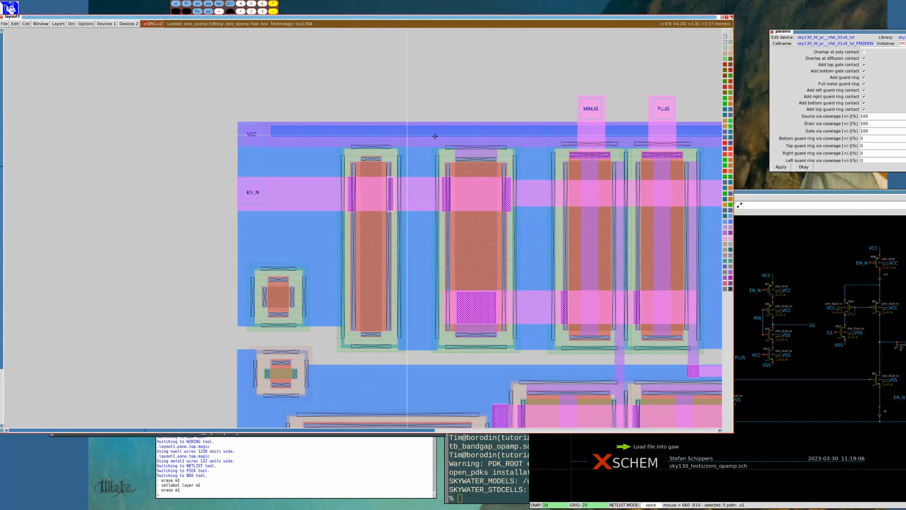
pyautogui.click(362, 161)
pyautogui.rightClick(383, 141)
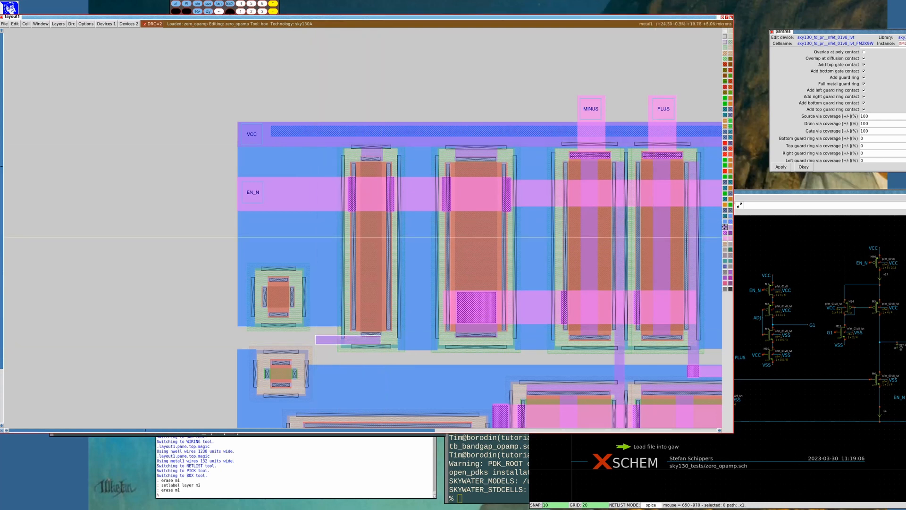
pyautogui.press('space')
pyautogui.click(320, 339)
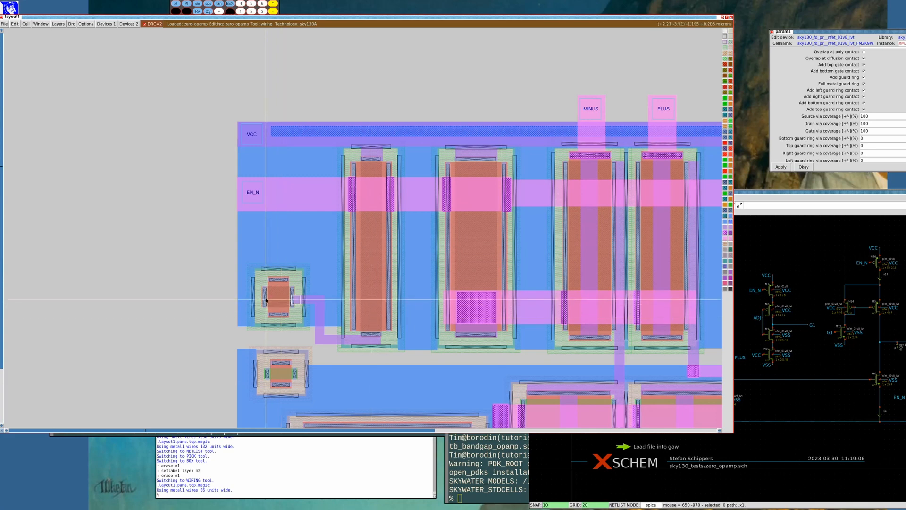
# Connect the small PMOS's left contact to the left contact of the small NMOS below it with vertical metal1
pyautogui.click(262, 374)
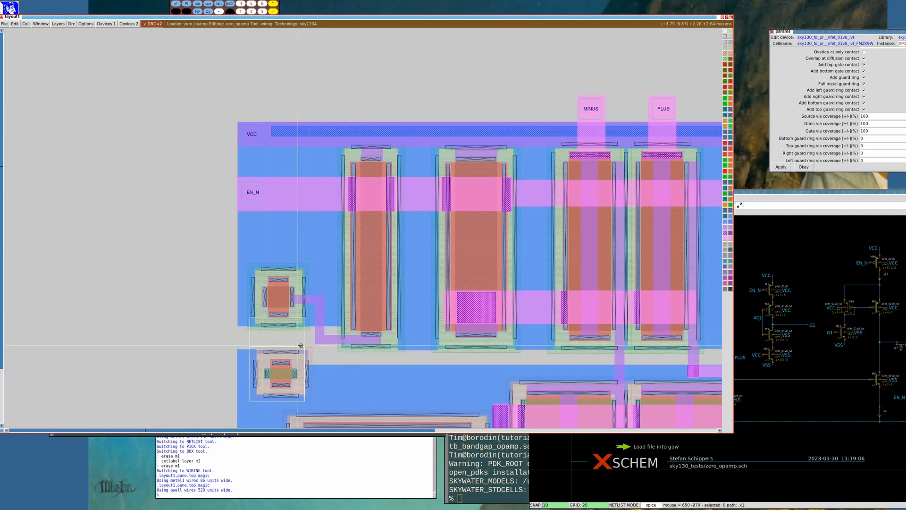
pyautogui.press('space')
pyautogui.press('space')
pyautogui.press('space')
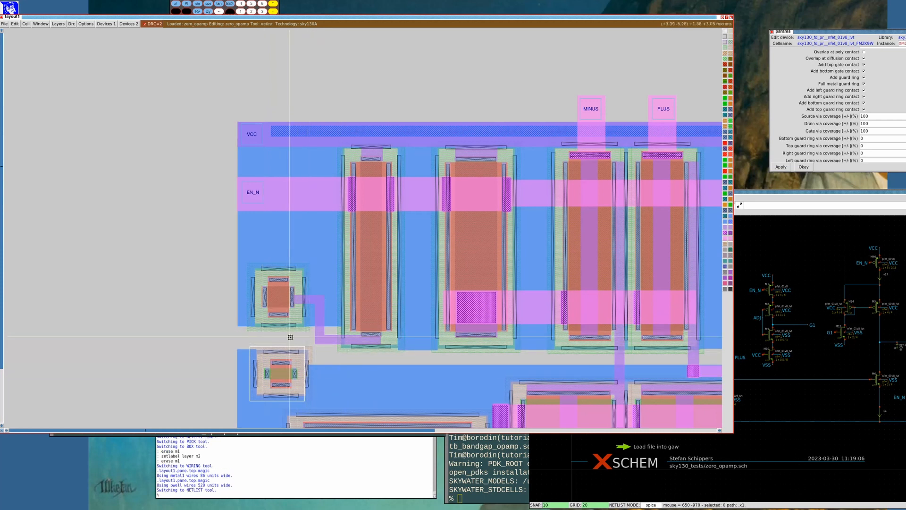
pyautogui.click(260, 377)
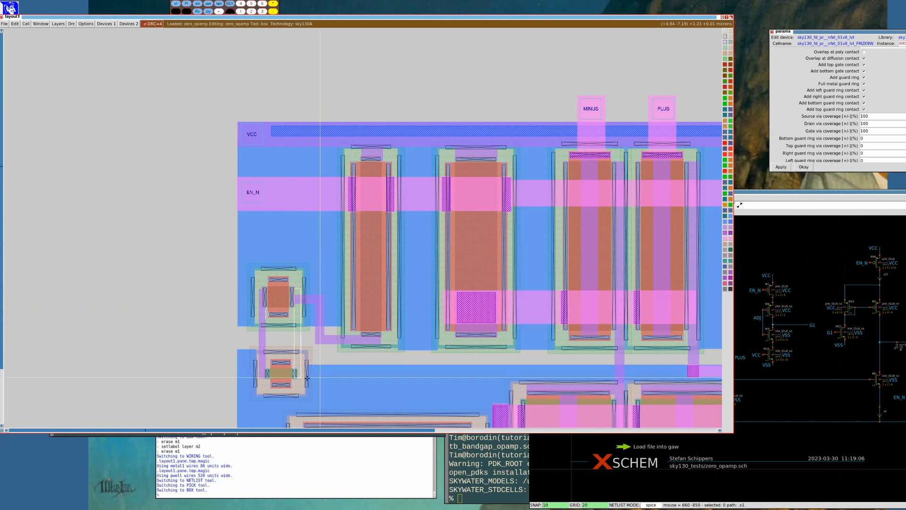
# Wire the small NMOS's right contact to the long NMOS's left contact in metal1, and tie the long NMOS's right contact to VSS
pyautogui.rightClick(339, 367)
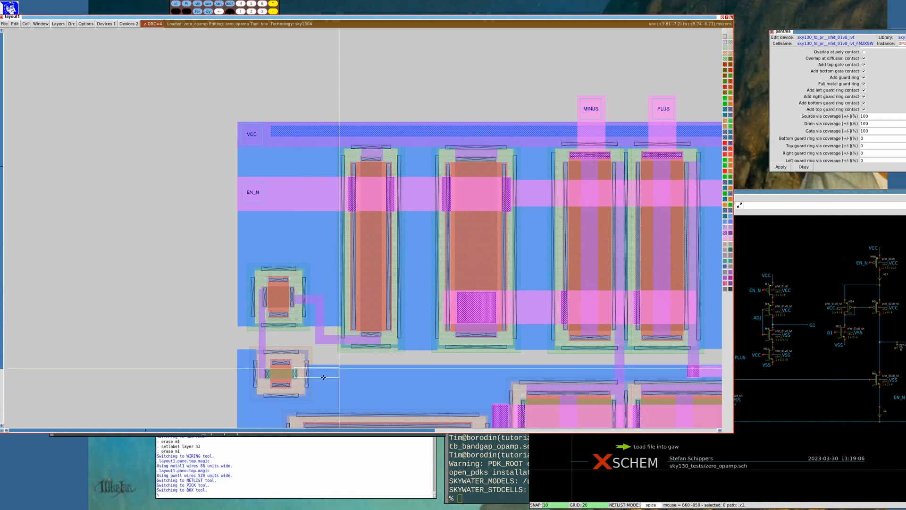
pyautogui.click(294, 378)
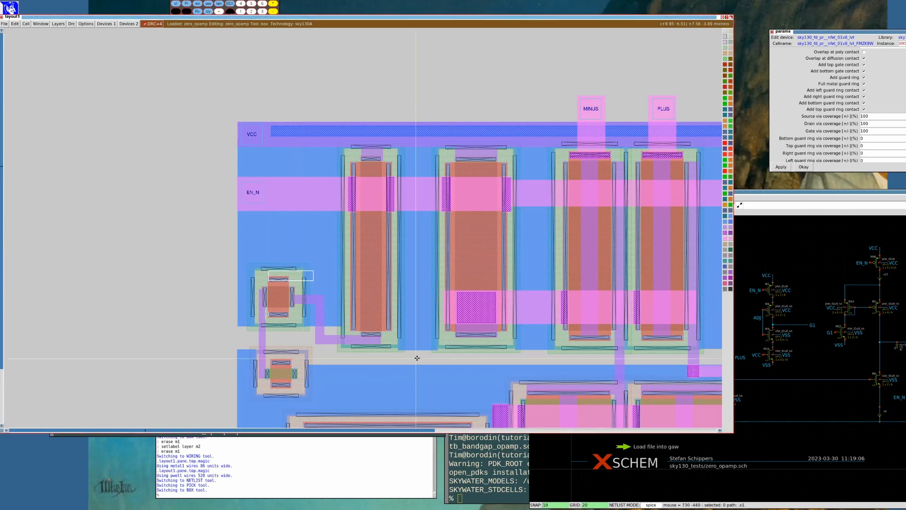
pyautogui.scroll(-1, 302, 377)
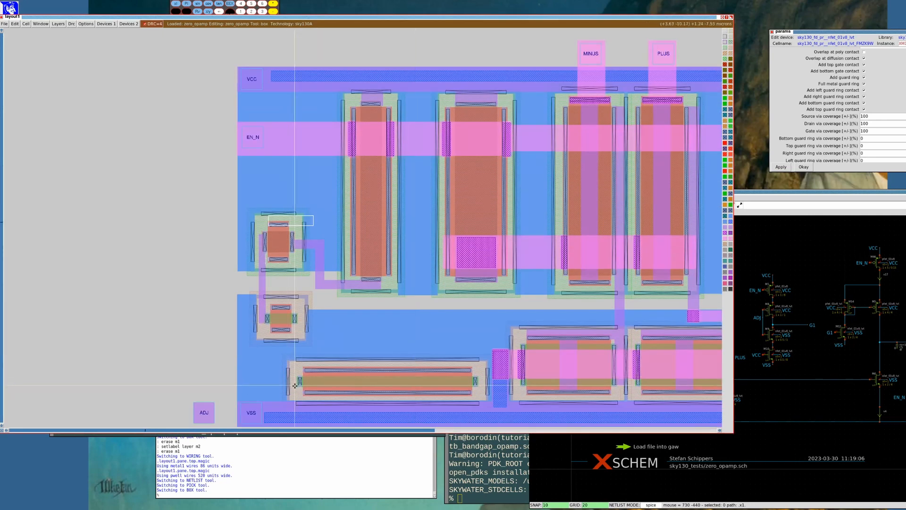
pyautogui.rightClick(300, 314)
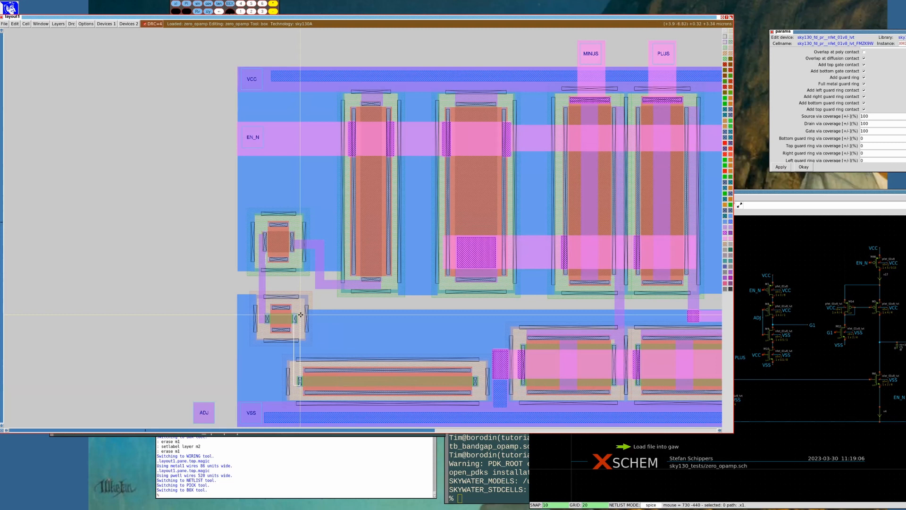
pyautogui.middleClick(327, 285)
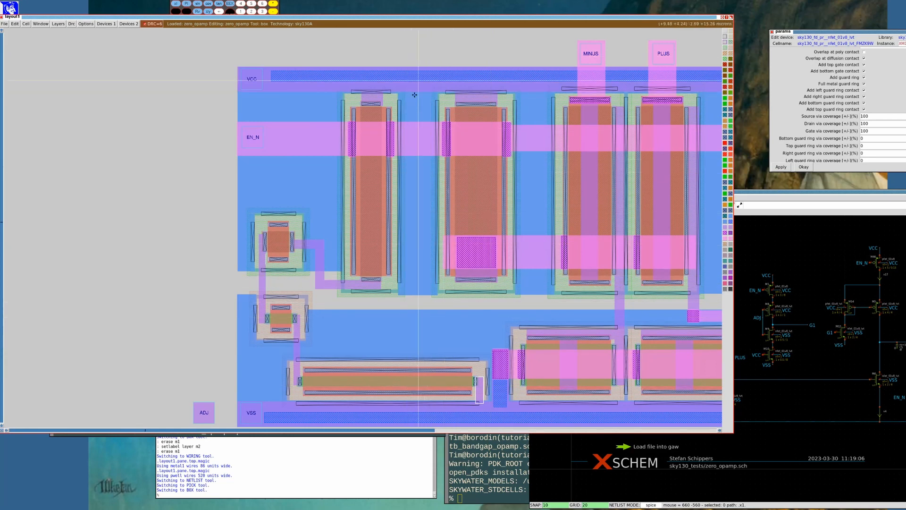
# Paint a vertical metal1 strap from VCC across the long NMOS's gate contacts, and connect both small transistors' gates up to a metal1 pad below EN_N
pyautogui.click(411, 393)
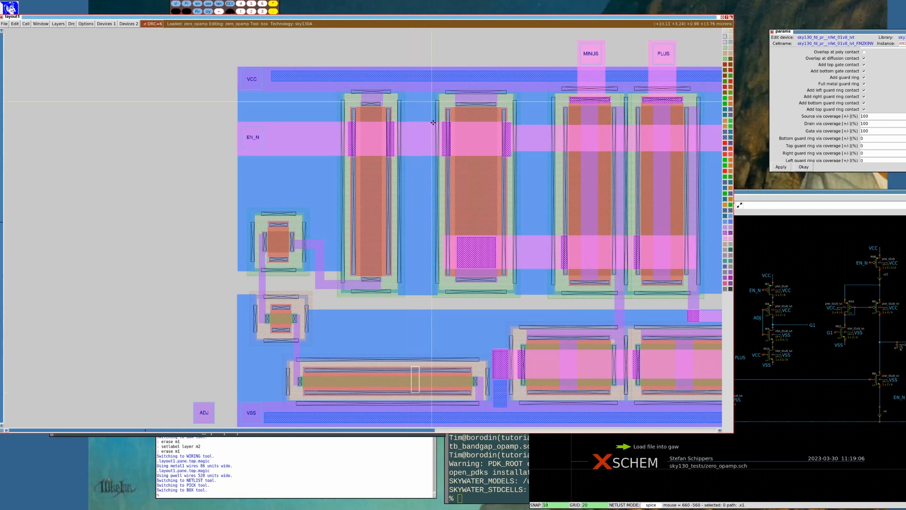
pyautogui.rightClick(426, 87)
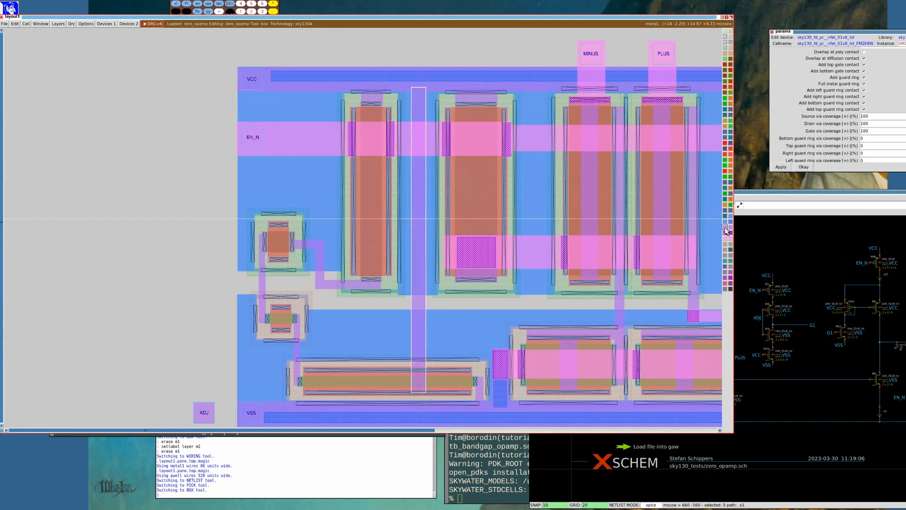
pyautogui.click(276, 330)
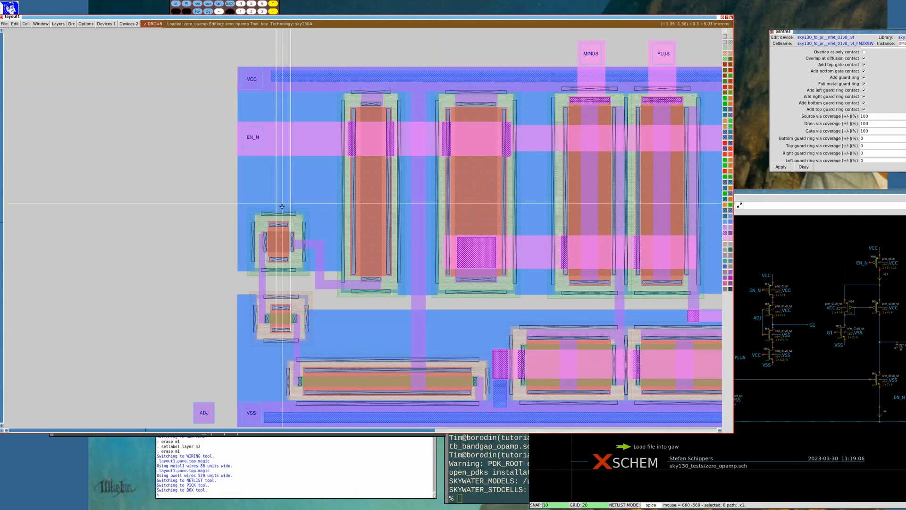
pyautogui.rightClick(283, 181)
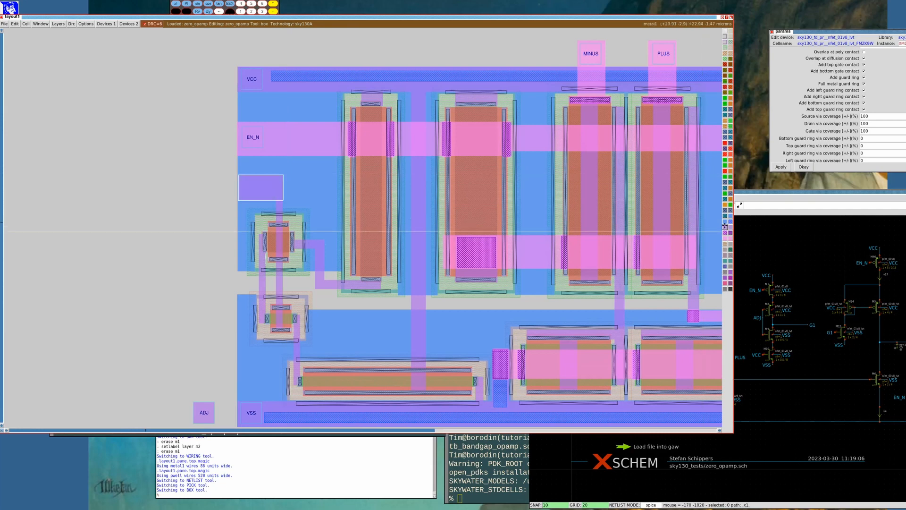
# Move the ADJ pin with its label onto the new metal1 pad at the layout's left edge
pyautogui.press('s')
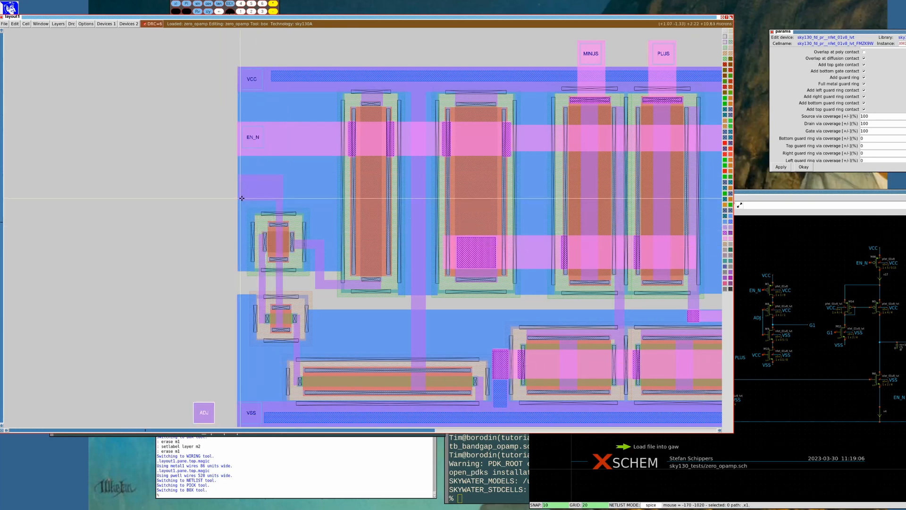
pyautogui.press('s')
pyautogui.press('s')
pyautogui.press('s')
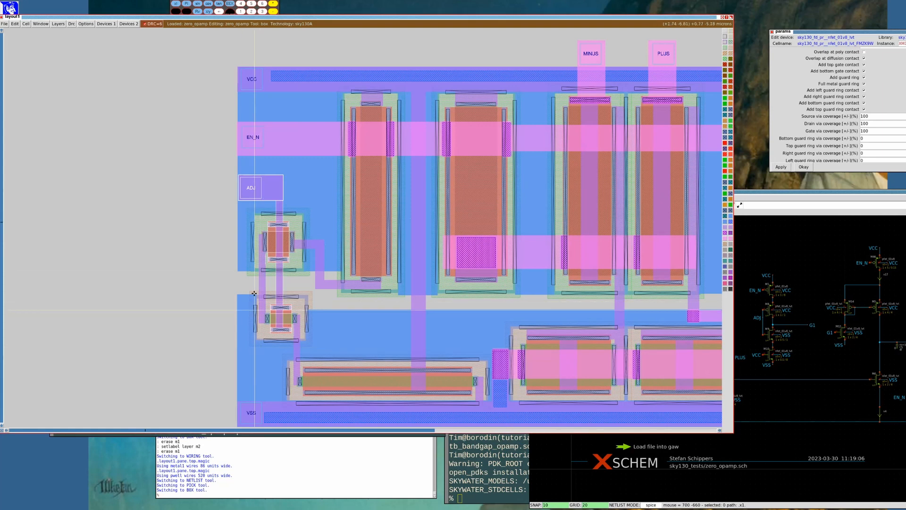
# Nudge the vertical metal1 wire between the small PMOS and small NMOS left contacts slightly left, away from the PMOS's lower gate contact
pyautogui.click(245, 272)
pyautogui.rightClick(285, 241)
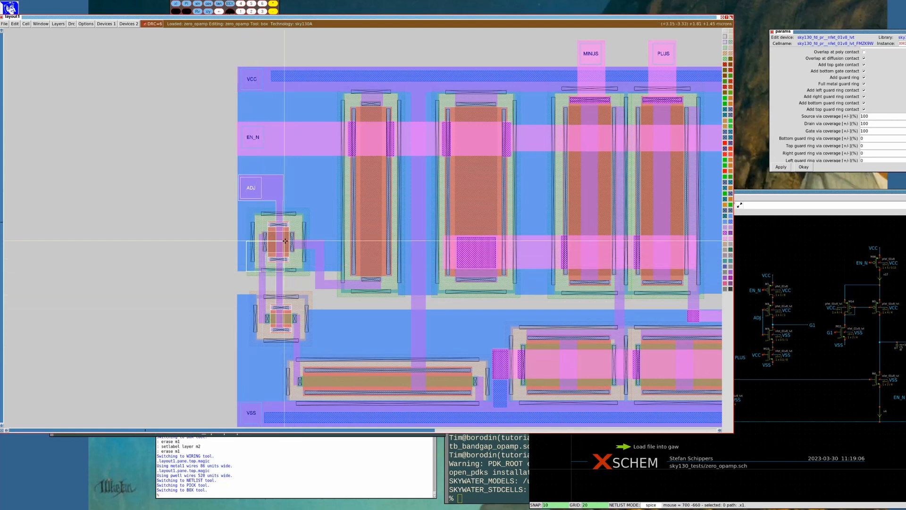
pyautogui.scroll(3, 417, 287)
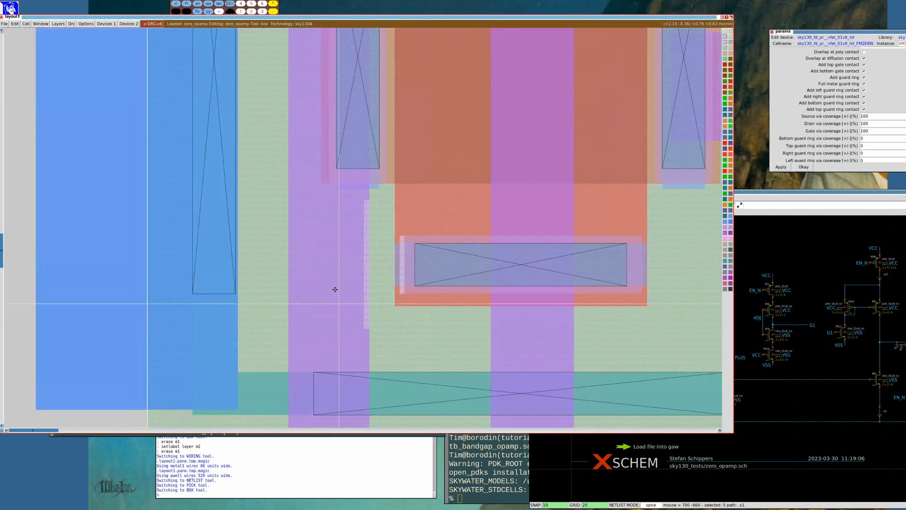
pyautogui.press('shift+KP_Left')
pyautogui.press('KP_Left')
pyautogui.press('KP_Left')
pyautogui.press('KP_Left')
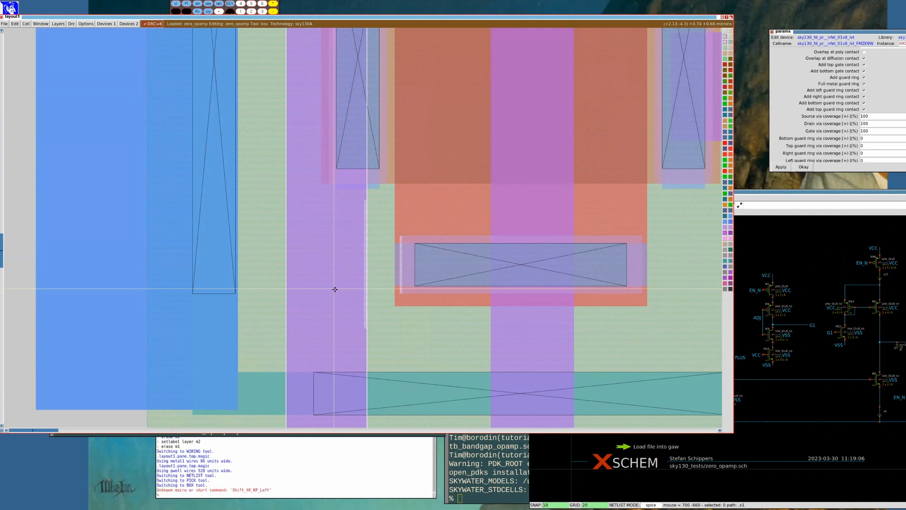
pyautogui.hotkey('shift', 'z')
pyautogui.hotkey('shift', 'z')
pyautogui.hotkey('shift', 'z')
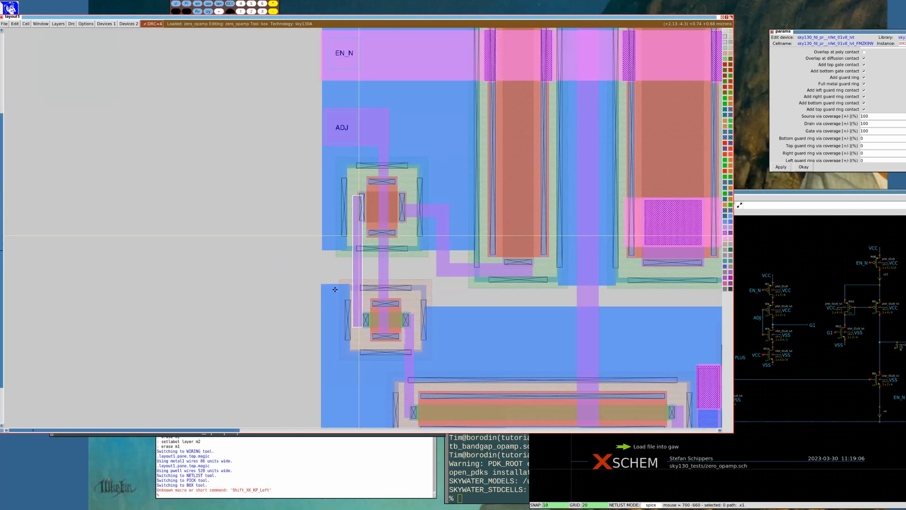
# Erase excess m1 along the right side of the wire from the small NMOS to the long NMOS, and redraw the wire clear of the guard ring
pyautogui.scroll(-2, 414, 287)
pyautogui.press('s')
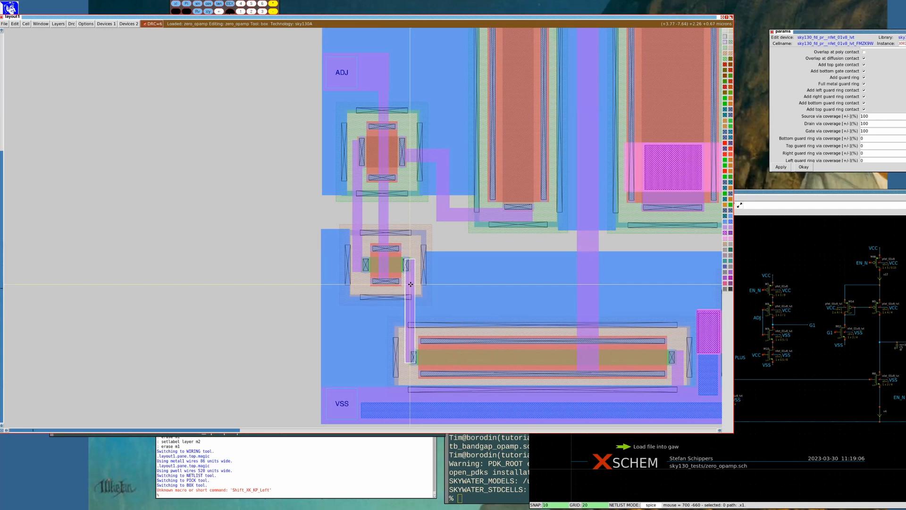
pyautogui.press('KP_Right')
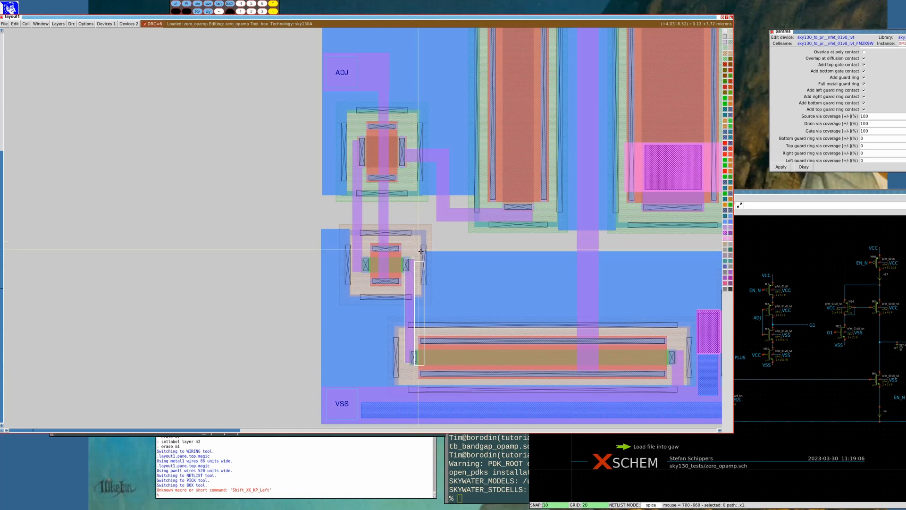
pyautogui.press('KP_Left')
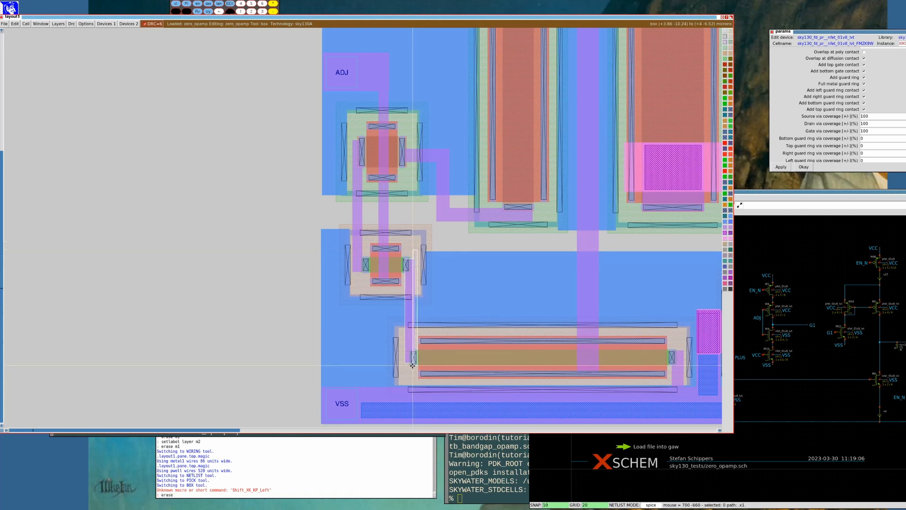
pyautogui.write('m1')
pyautogui.press('Return')
pyautogui.click(406, 362)
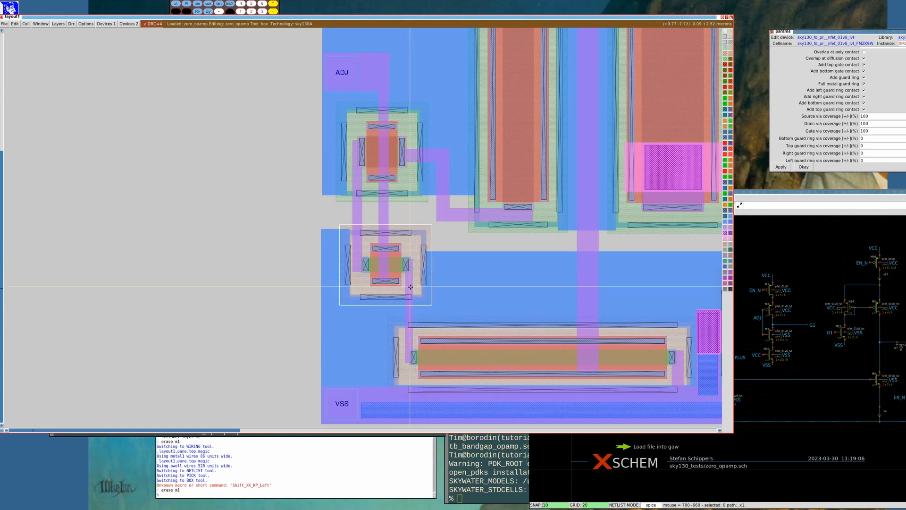
pyautogui.rightClick(413, 259)
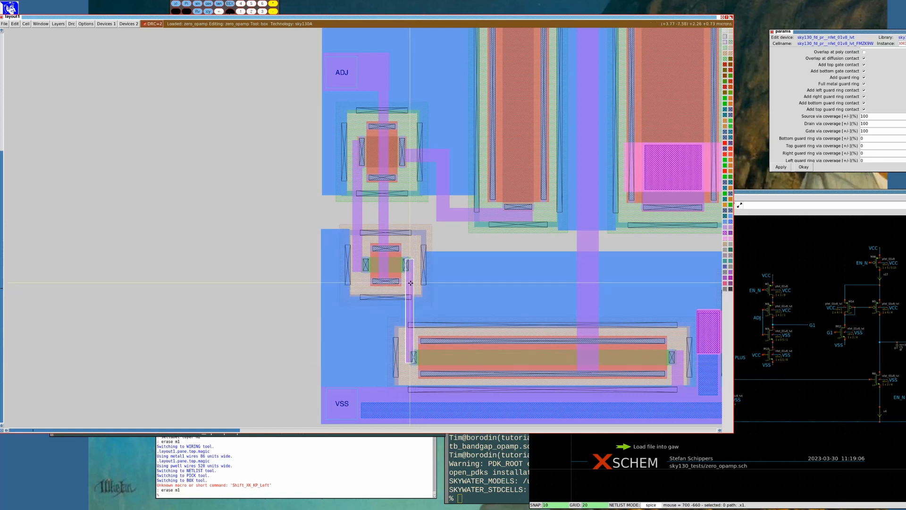
# Locate the remaining DRC error with drc find, and fill the metal1 gap beside the rightmost PMOS's right contact
pyautogui.press('v')
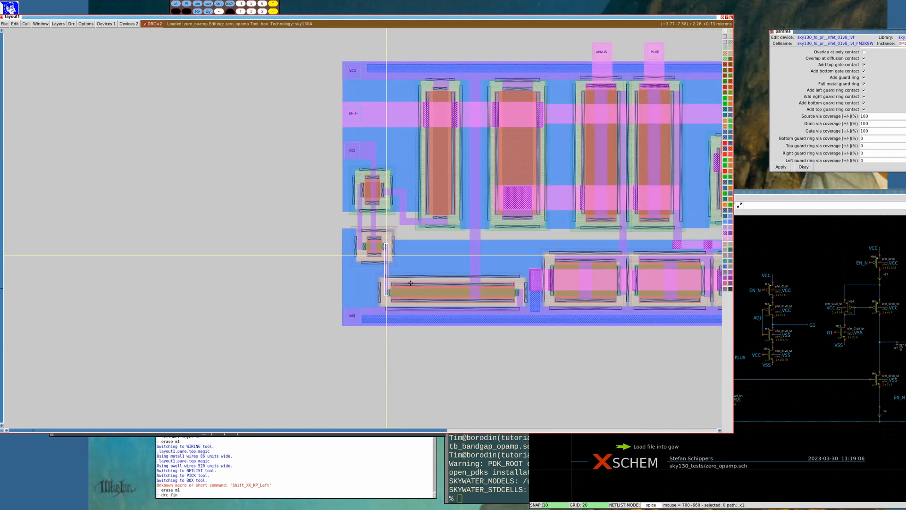
pyautogui.write('d')
pyautogui.press('Return')
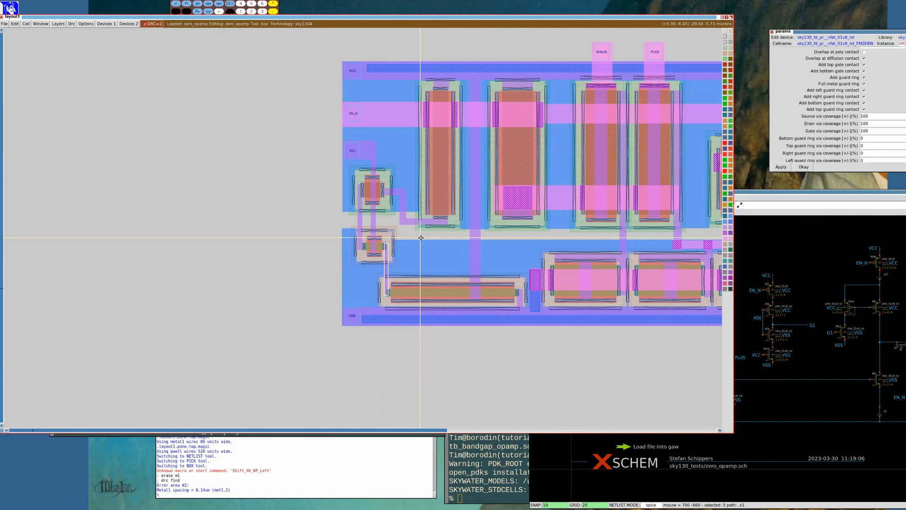
pyautogui.hotkey('ctrl', 'z')
pyautogui.hotkey('shift', 'z')
pyautogui.hotkey('shift', 'z')
pyautogui.hotkey('shift', 'z')
pyautogui.hotkey('shift', 'z')
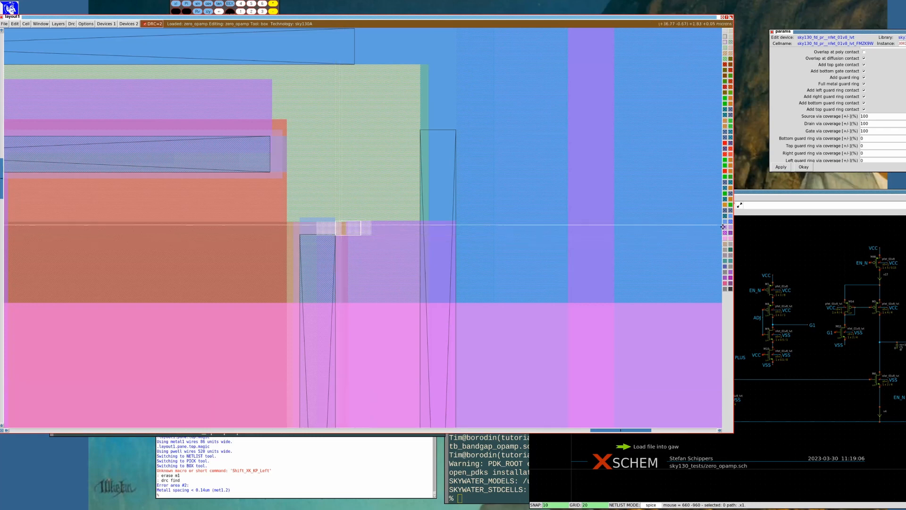
pyautogui.hotkey('shift', 'z')
pyautogui.hotkey('shift', 'z')
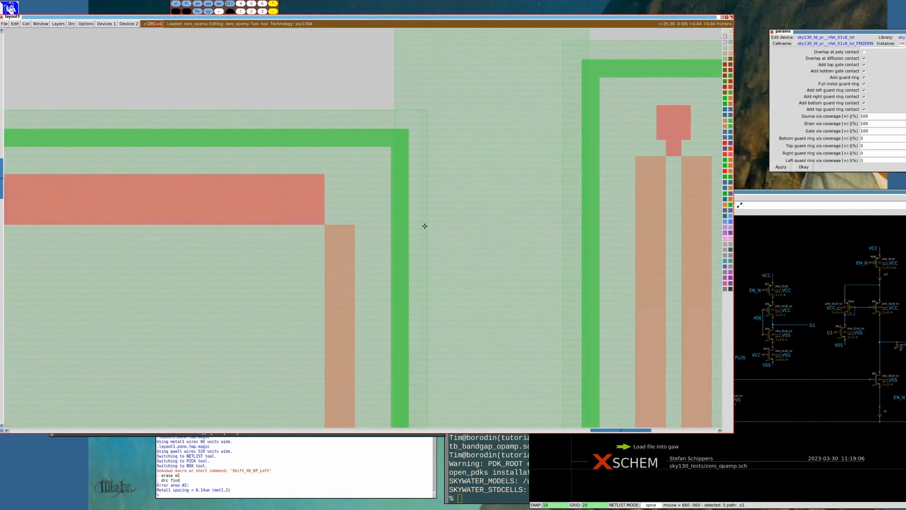
pyautogui.hotkey('shift', 'z')
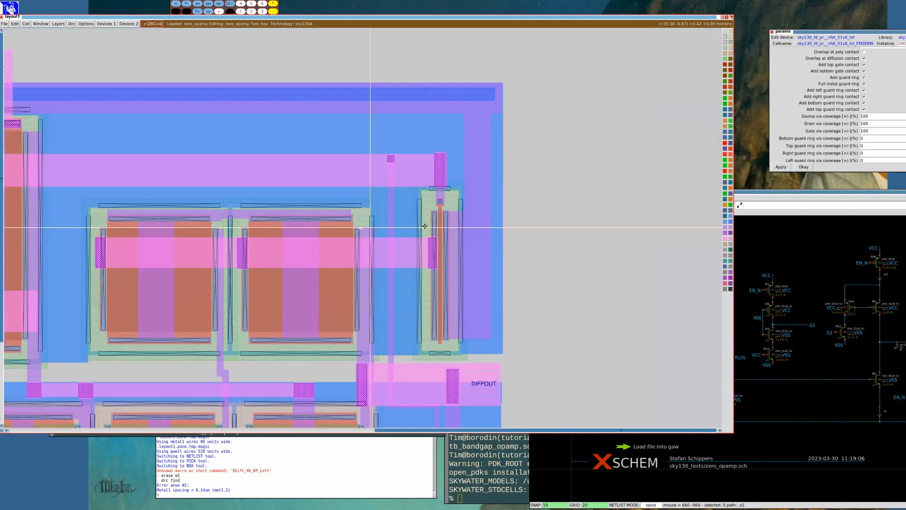
# Examine the layout's connectivity by selecting connected nets, including the complete VCC net and the nwell
pyautogui.press('v')
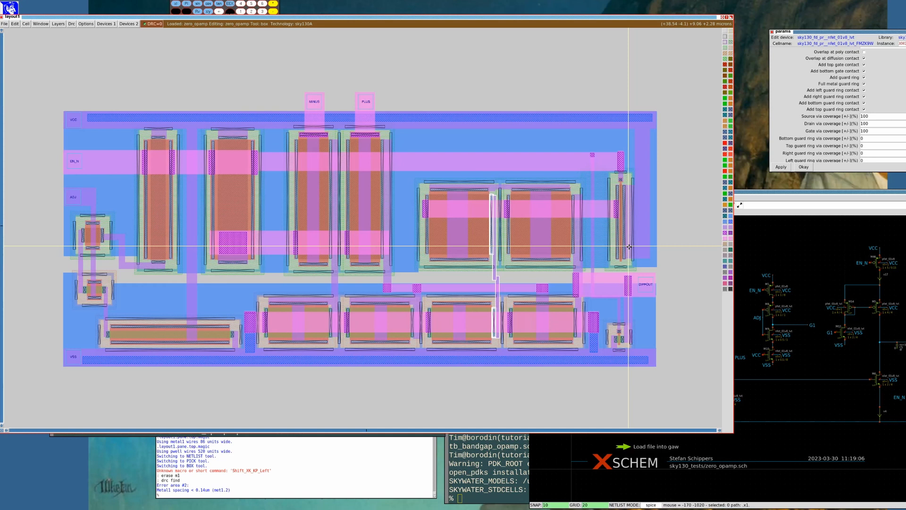
pyautogui.press('s')
pyautogui.press('s')
pyautogui.press('s')
pyautogui.press('s')
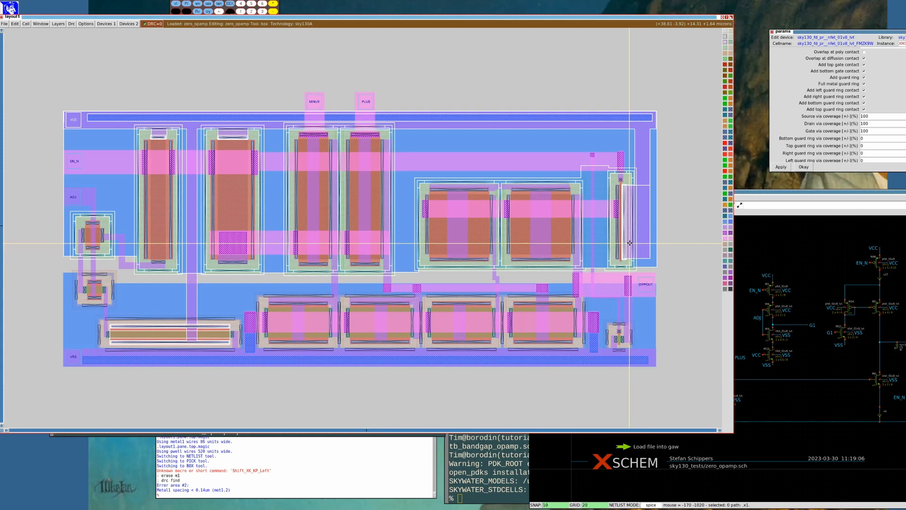
pyautogui.press('z')
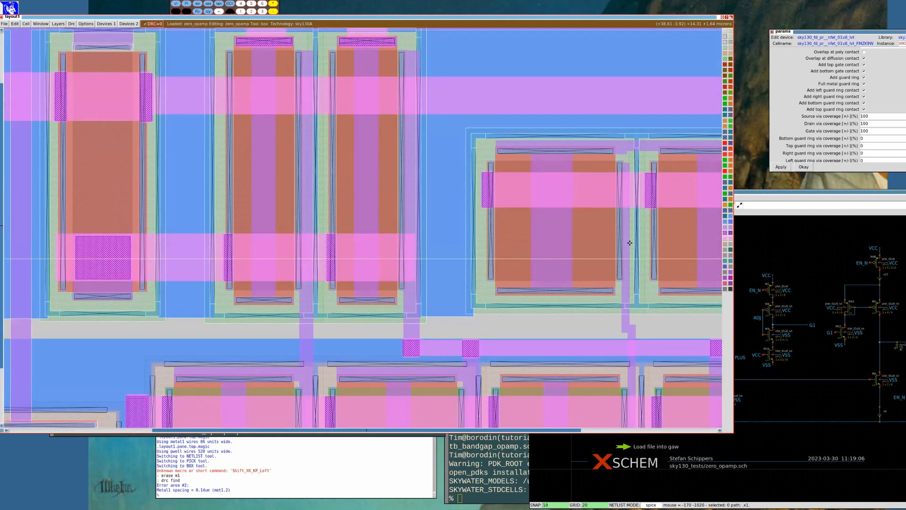
pyautogui.hotkey('shift', 'z')
pyautogui.hotkey('shift', 'z')
pyautogui.press('z')
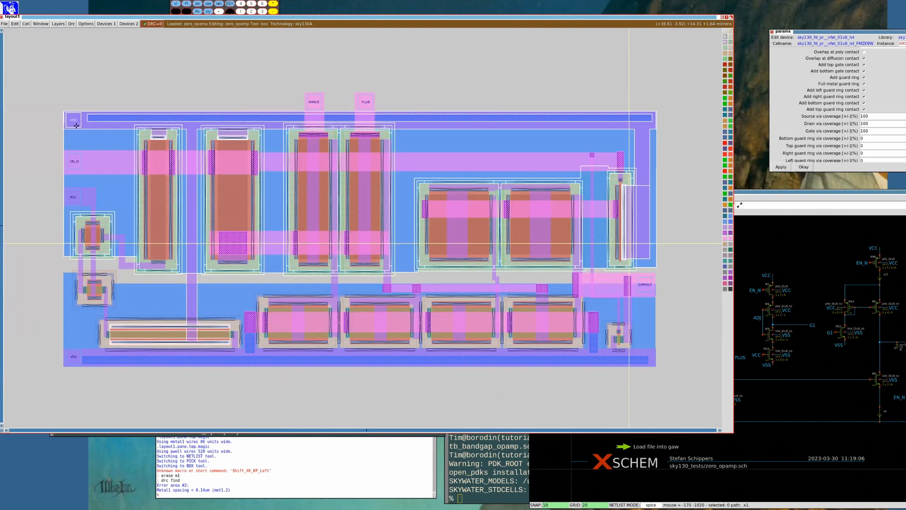
pyautogui.press('s')
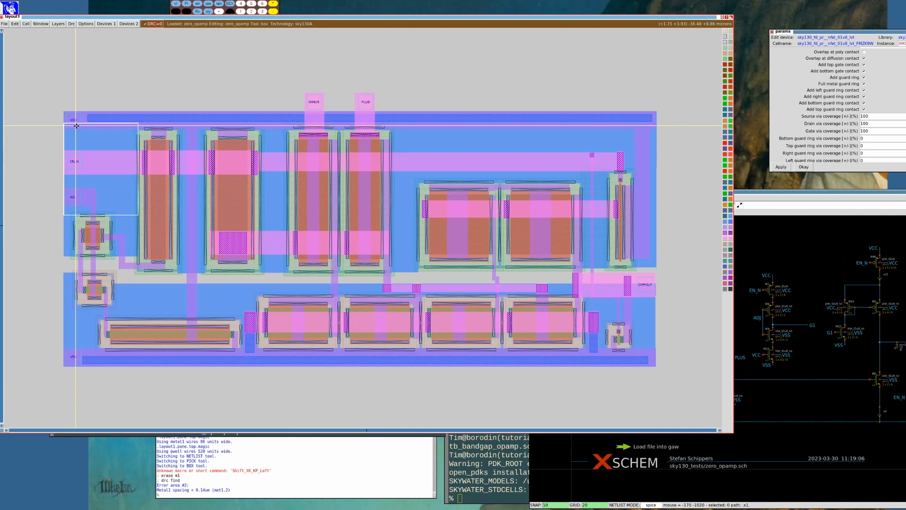
# Place the box around the whole layout, and save all modified cells with writeall using the autowrite option
pyautogui.click(150, 293)
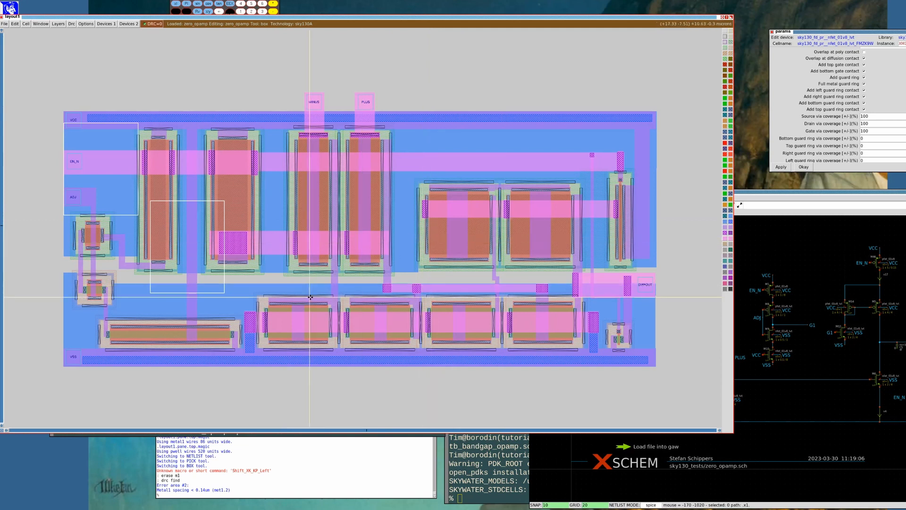
pyautogui.click(59, 370)
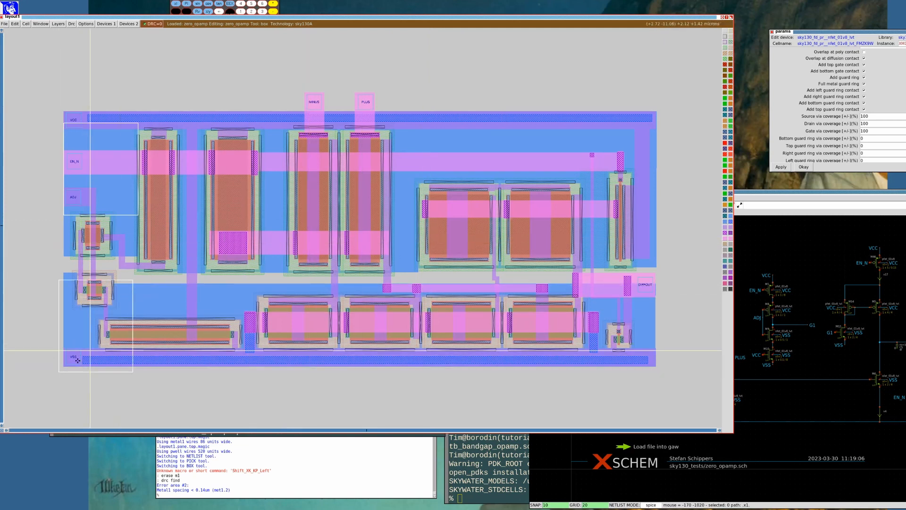
pyautogui.rightClick(658, 90)
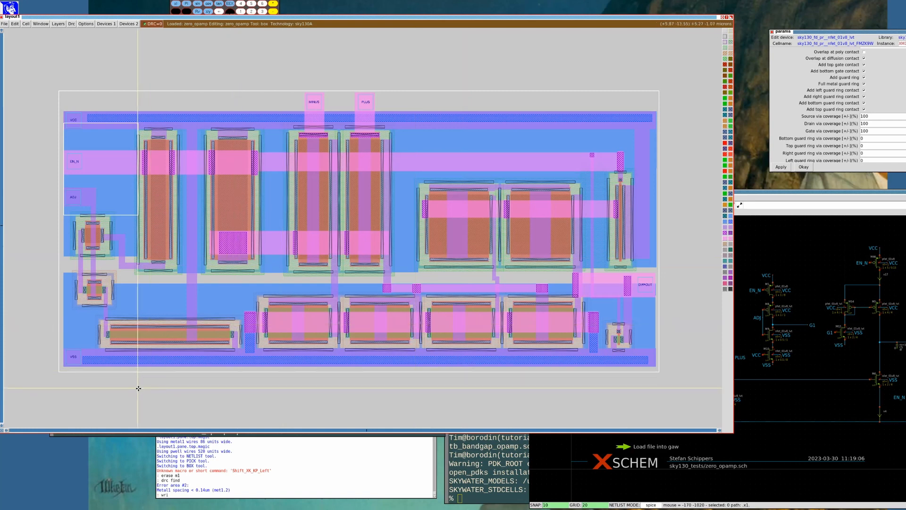
pyautogui.write('teall')
pyautogui.press('Return')
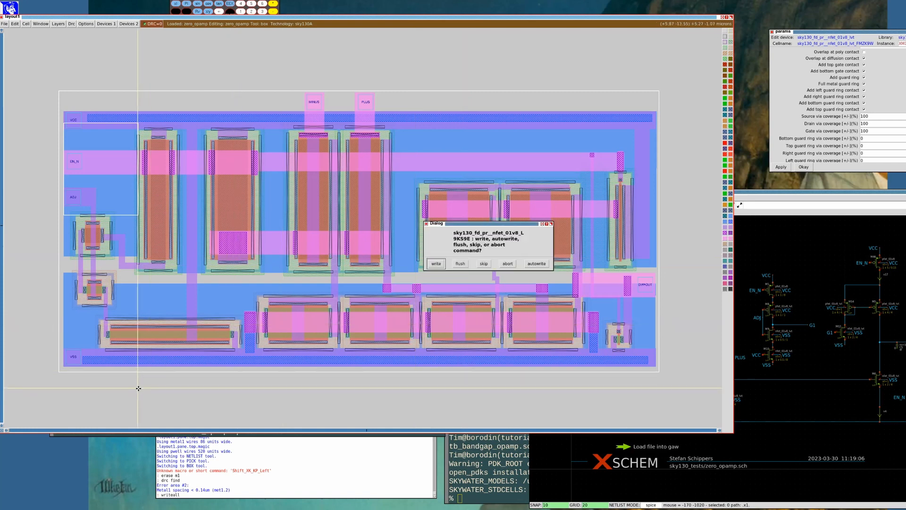
pyautogui.click(534, 263)
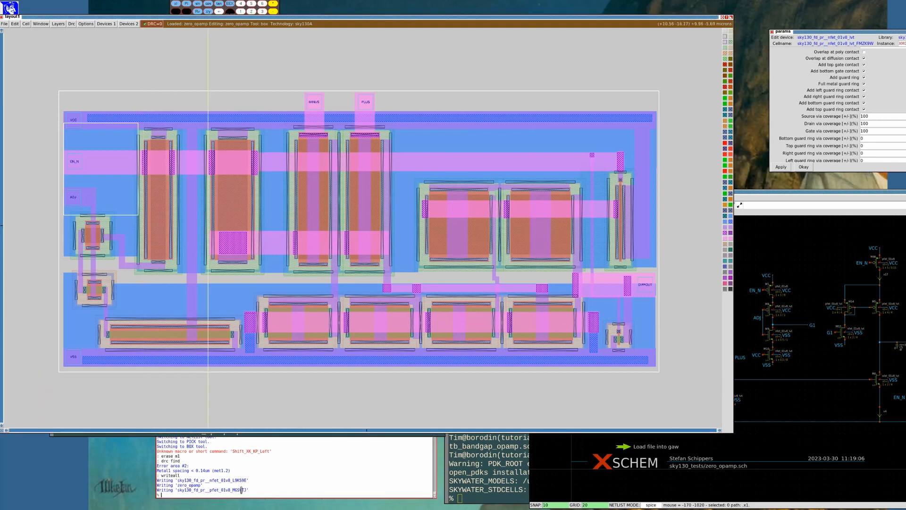
# Enable local extraction output with extract do local, and extract all cells of the layout with extract all
pyautogui.write('extract do local')
pyautogui.press('Return')
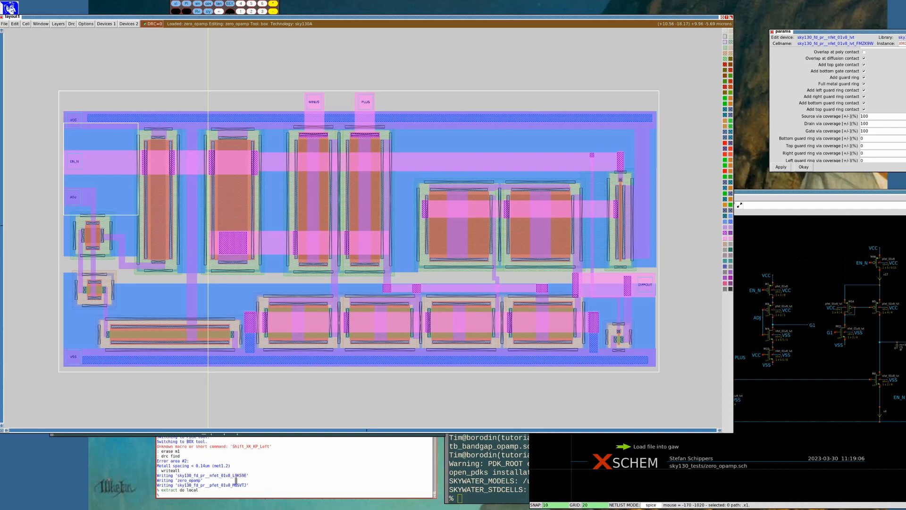
pyautogui.write('extract all')
pyautogui.press('Return')
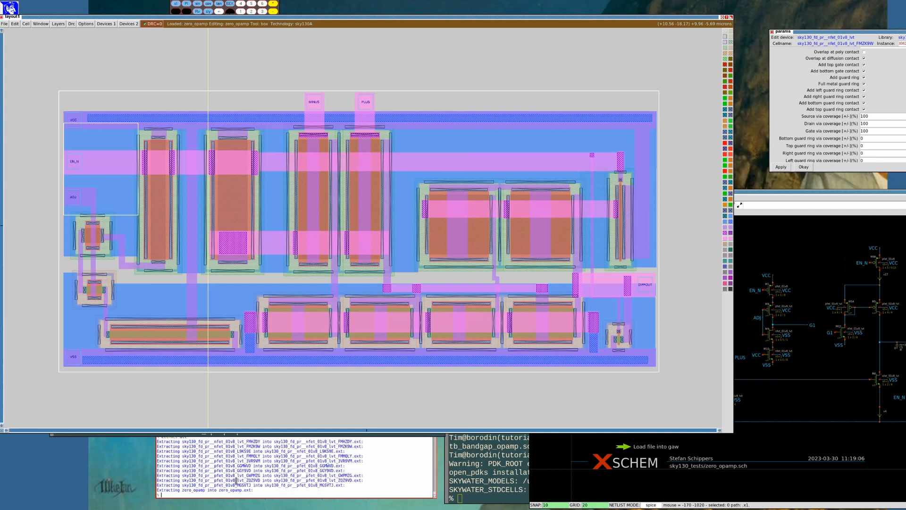
# Configure ext2spice for LVS with ext2spice lvs, and generate the layout's SPICE netlist with ext2spice
pyautogui.write('e')
pyautogui.write('xtr')
pyautogui.write('spice lvs')
pyautogui.press('Return')
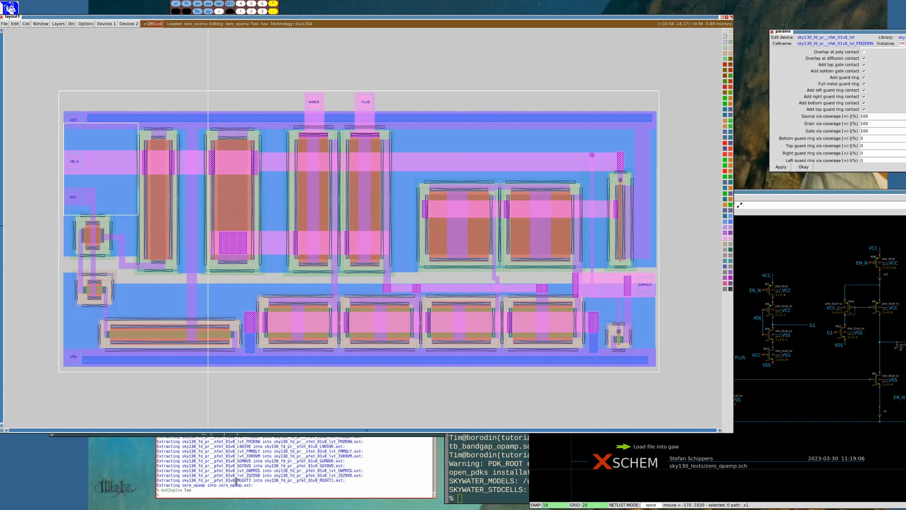
pyautogui.write('ext2spice')
pyautogui.press('Return')
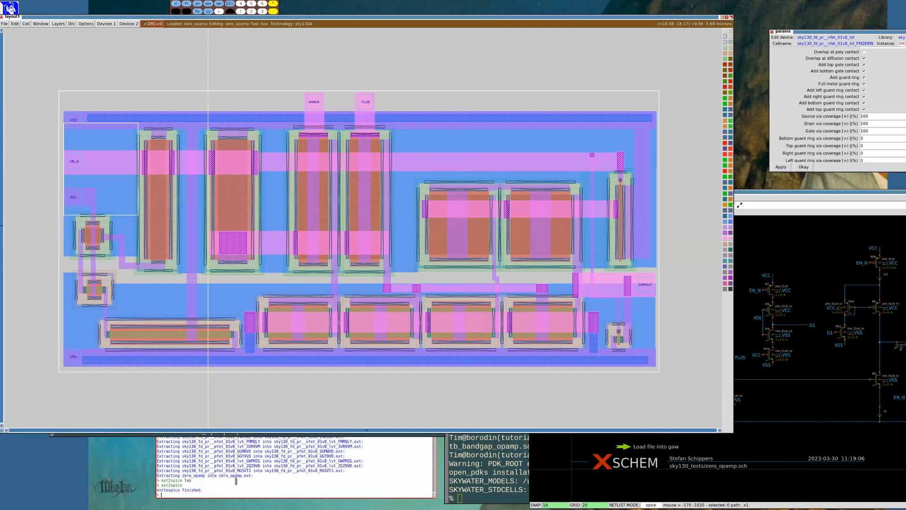
# Switch to the terminal with the open schematic netlist, quit vi, and list the tutorial_layout directory in long format
pyautogui.click(363, 18)
pyautogui.write(':q')
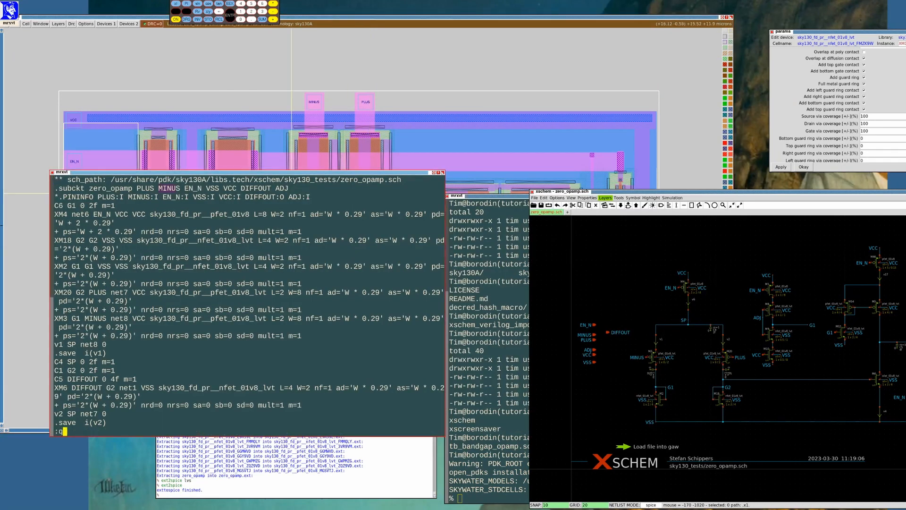
pyautogui.press('Return')
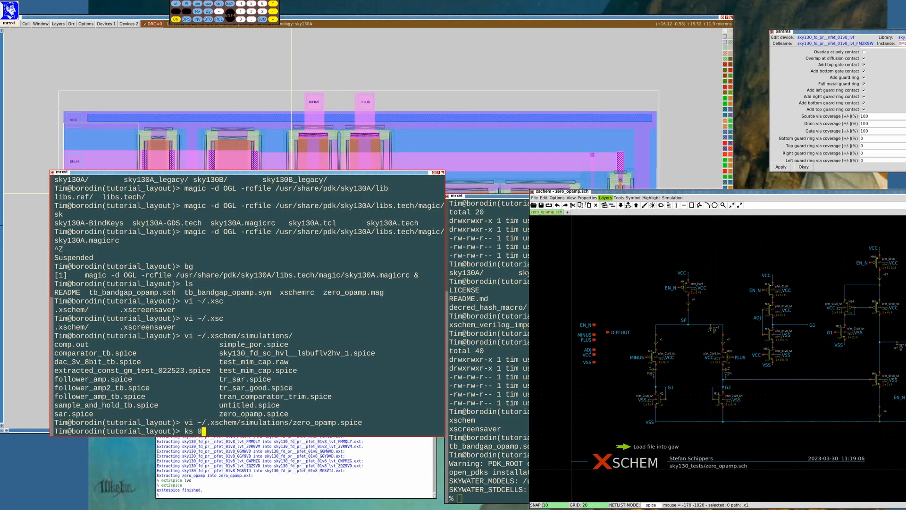
pyautogui.write('ls -')
pyautogui.write('l')
pyautogui.press('Return')
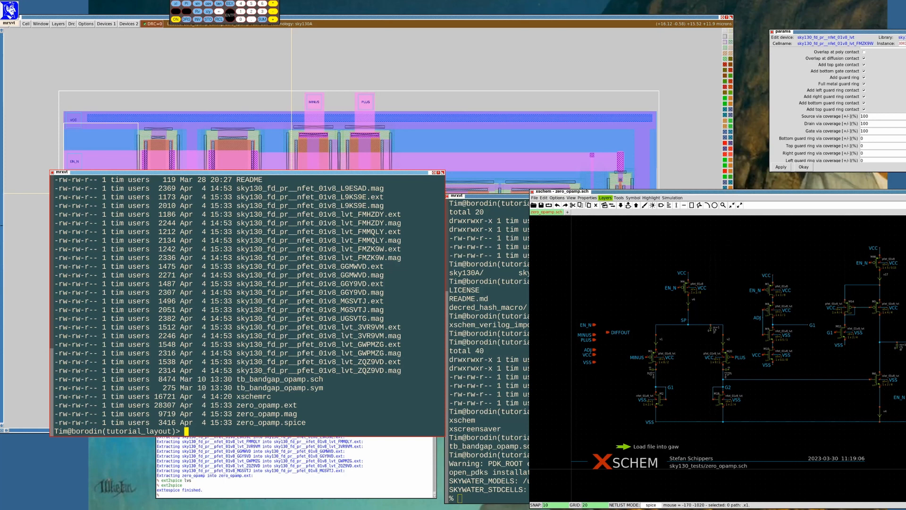
# Rename the extracted netlist zero_opamp.spice as zero_opamp_layout.spice
pyautogui.write('mv ze')
pyautogui.press('Tab')
pyautogui.write('spice zer')
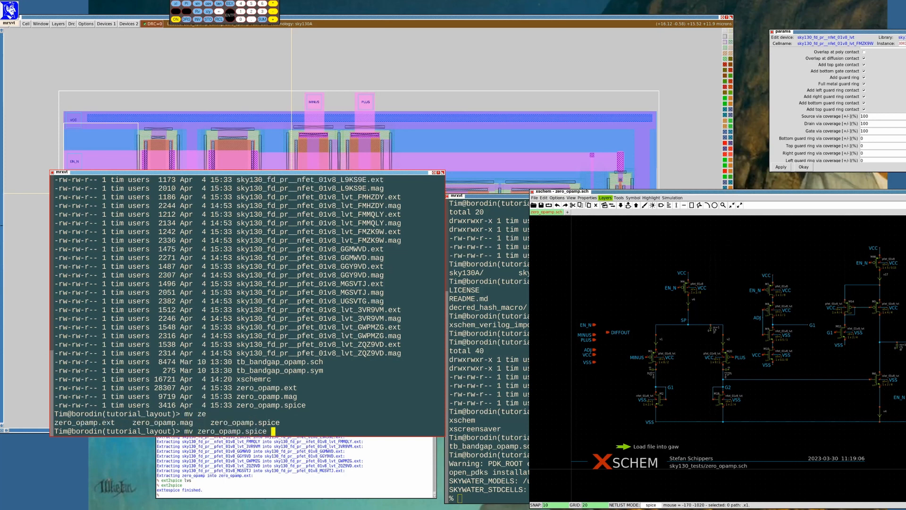
pyautogui.press('Tab')
pyautogui.write('layout.spice')
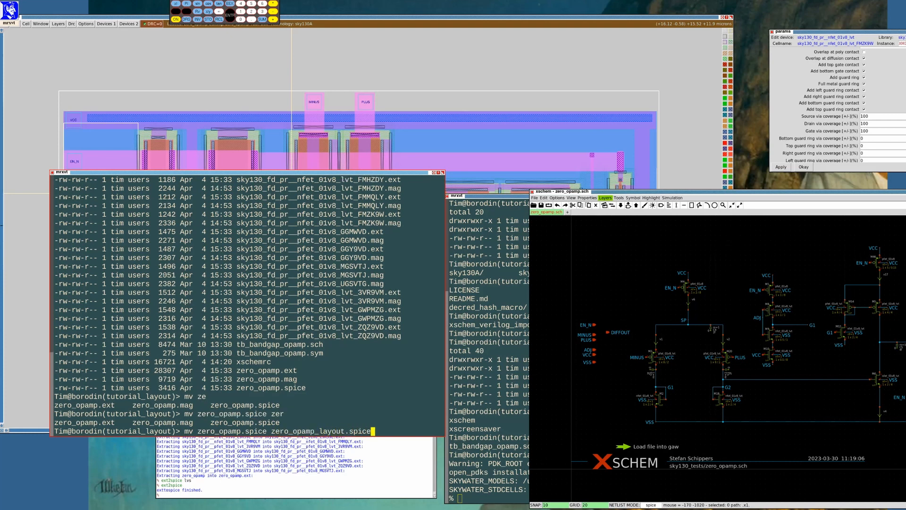
pyautogui.press('Return')
# Copy the schematic netlist ~/.xschem/simulations/zero_opamp.spice into the current directory
pyautogui.write('cp ~/')
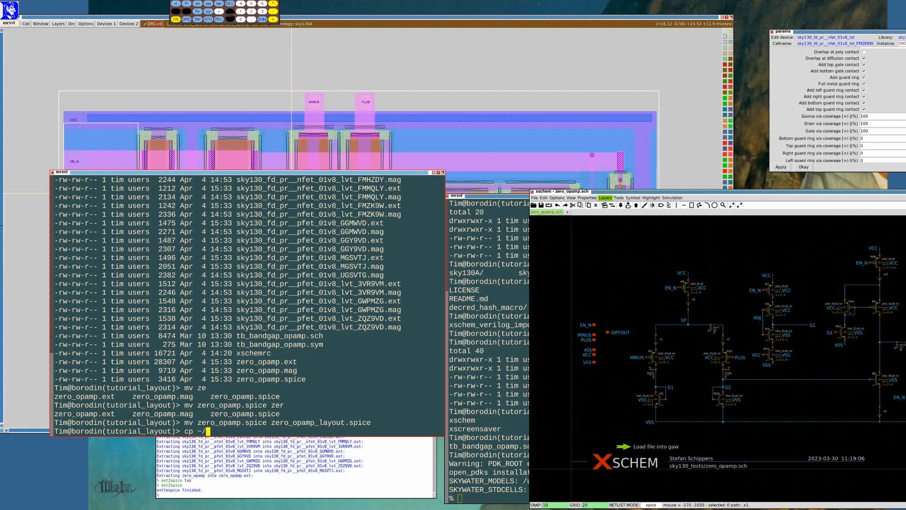
pyautogui.write('.xsc')
pyautogui.press('Tab')
pyautogui.write('sim')
pyautogui.press('Tab')
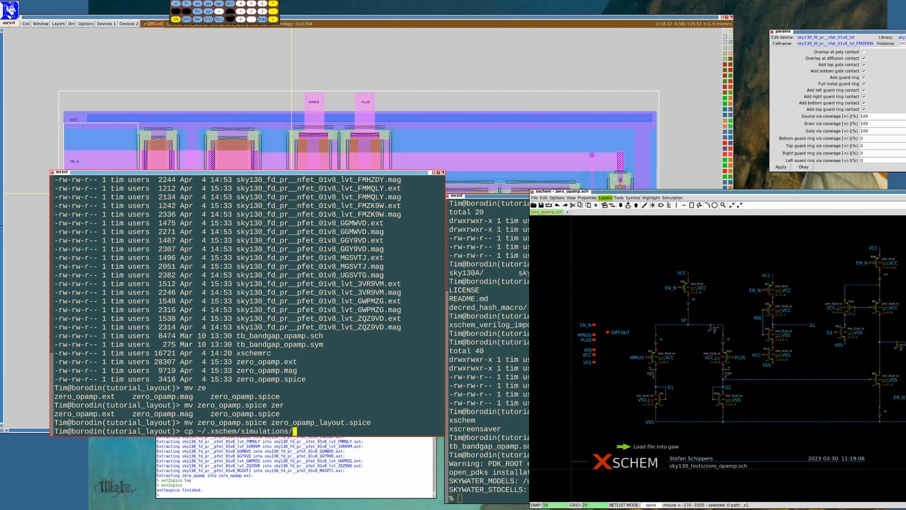
pyautogui.write('zer')
pyautogui.press('Tab')
pyautogui.write('.')
pyautogui.press('Return')
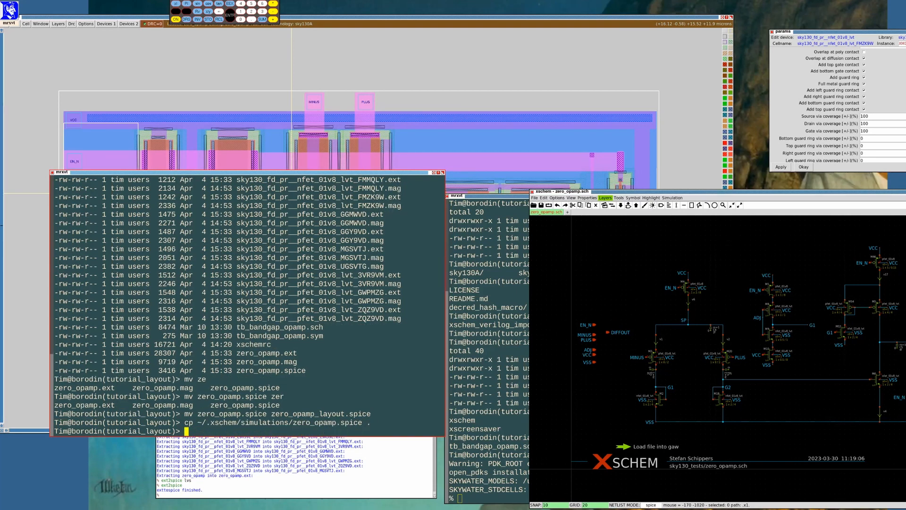
# Start composing a netgen -batch lvs command with zero_opamp_layout.spice in an open quote as the first netlist
pyautogui.write('net')
pyautogui.write('get -')
pyautogui.write('bac')
pyautogui.write('tch lvs')
pyautogui.press('BackSpace')
pyautogui.press('BackSpace')
pyautogui.press('BackSpace')
pyautogui.press('BackSpace')
pyautogui.press('BackSpace')
pyautogui.press('BackSpace')
pyautogui.press('BackSpace')
pyautogui.press('BackSpace')
pyautogui.press('BackSpace')
pyautogui.press('BackSpace')
pyautogui.press('BackSpace')
pyautogui.press('BackSpace')
pyautogui.write('n -batch lvs "zero_o')
pyautogui.press('Tab')
pyautogui.write('_')
pyautogui.press('Tab')
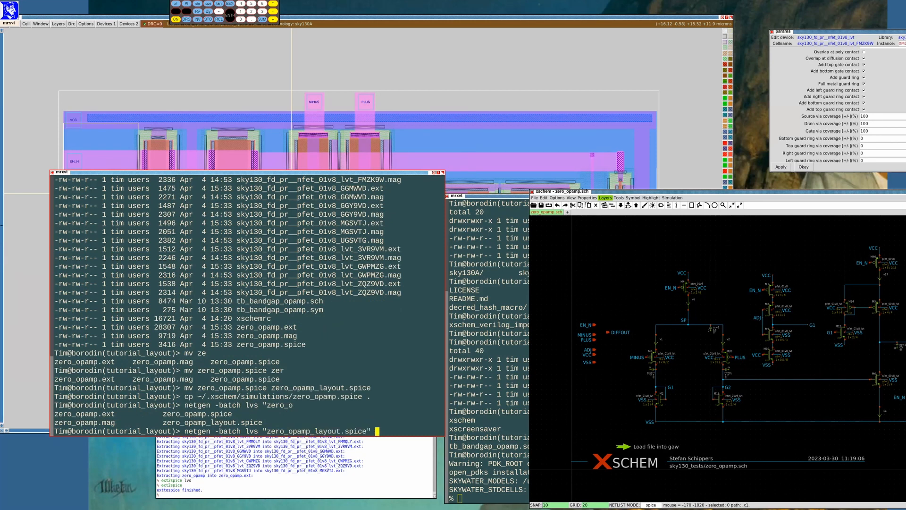
pyautogui.press('BackSpace')
pyautogui.press('BackSpace')
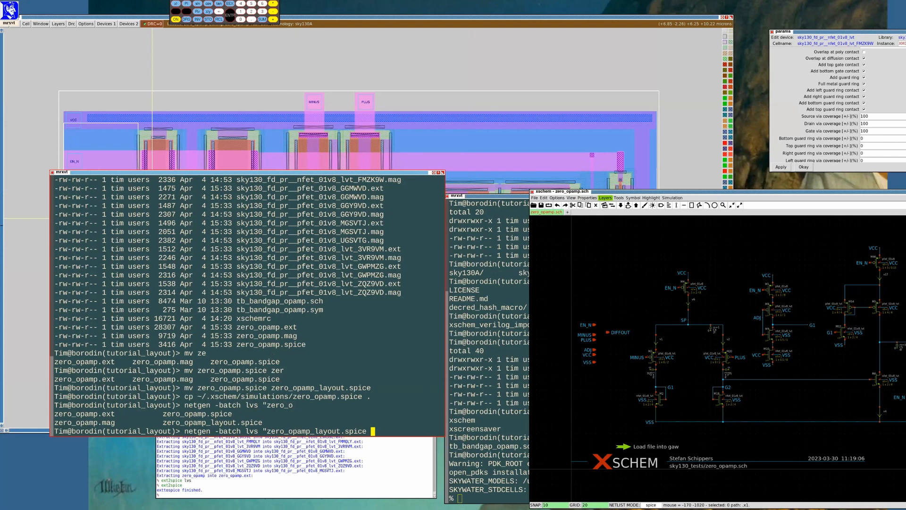
# Complete the first netgen argument with cell zero_opamp, and add "zero_opamp.spice zero_opamp" as the second netlist and cell
pyautogui.write('zero_opamp" "zer')
pyautogui.press('Tab')
pyautogui.press('Tab')
pyautogui.write('_opamp.')
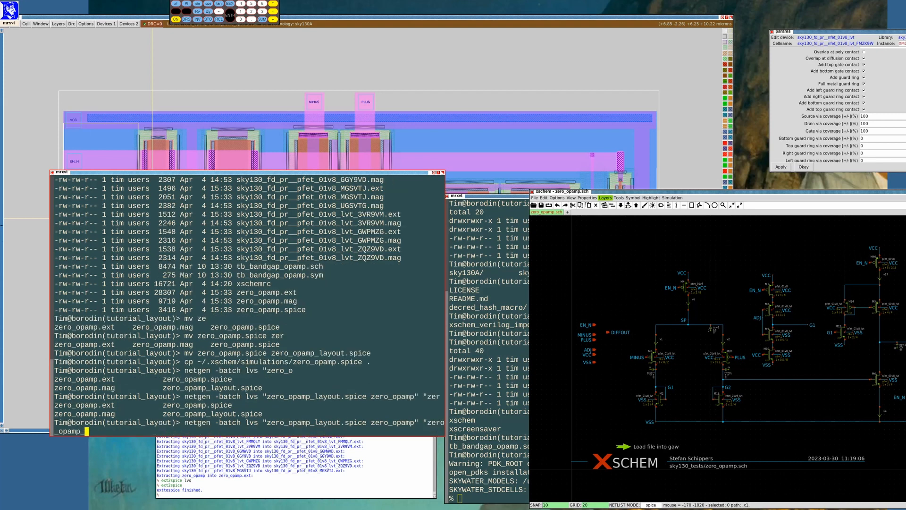
pyautogui.write('spice zero_opamp" /us')
# Add the setup file /usr/share/pdk/sky130A/libs.tech/netgen/sky130A_setup.tcl to the netgen command and run the LVS comparison
pyautogui.press('BackSpace')
pyautogui.write('sr/sh')
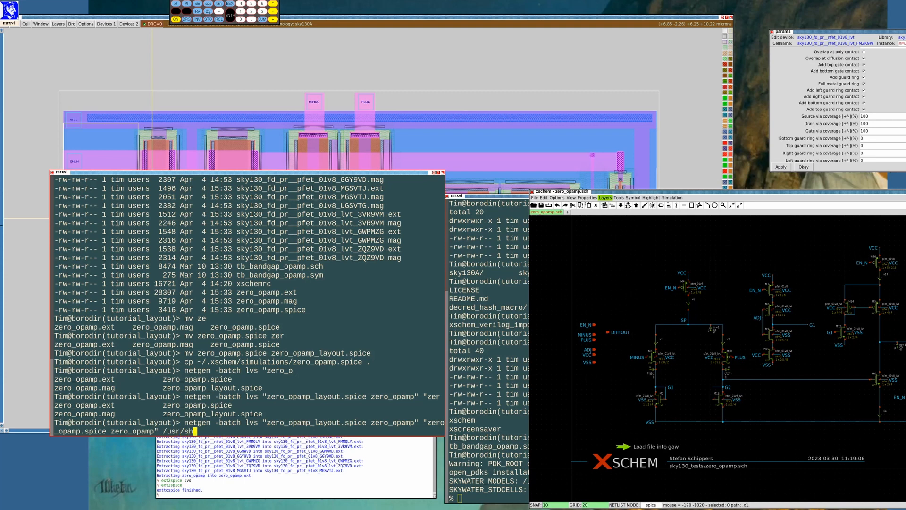
pyautogui.write('are/pdk/sk')
pyautogui.press('Tab')
pyautogui.write('A/lib')
pyautogui.press('Tab')
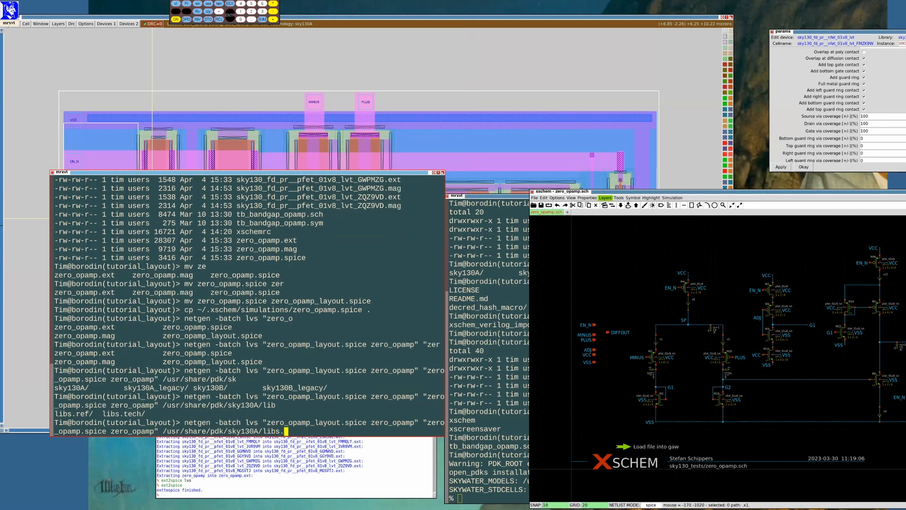
pyautogui.write('s.te')
pyautogui.press('Tab')
pyautogui.write('ne')
pyautogui.press('Tab')
pyautogui.write('s')
pyautogui.press('Tab')
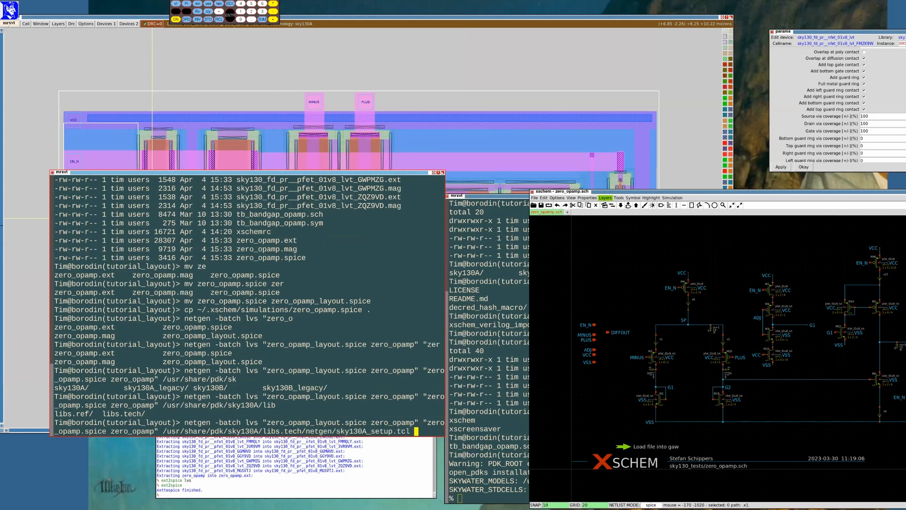
pyautogui.press('Return')
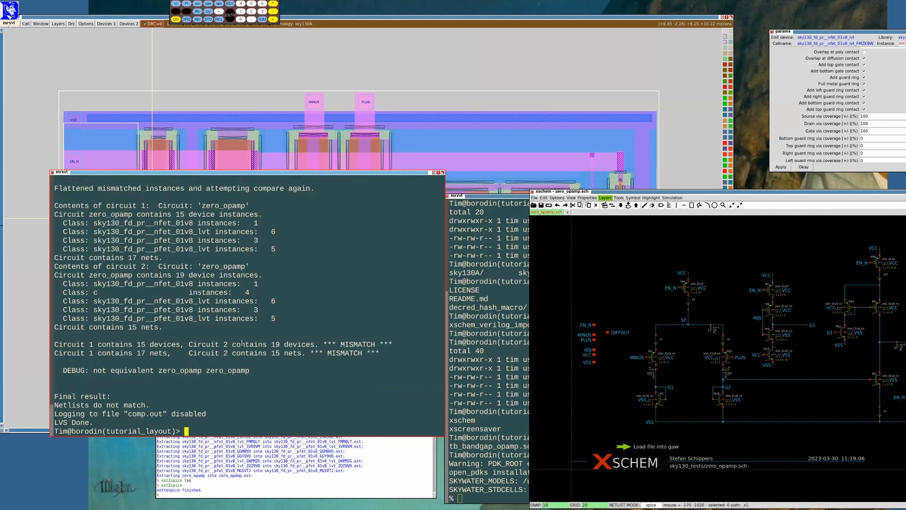
# List all directory files, open the LVS report comp.out in vi, and enlarge and reposition the terminal window
pyautogui.moveTo(309, 173); pyautogui.dragTo(290, 188)
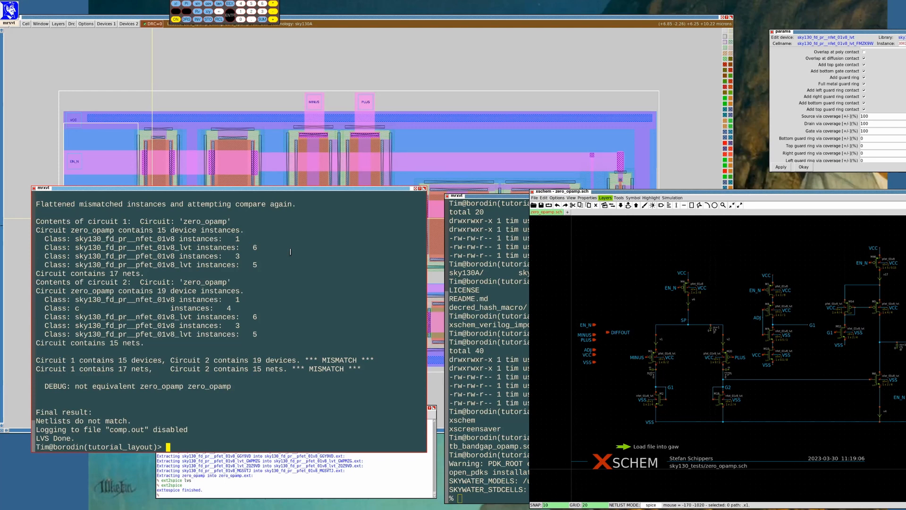
pyautogui.write('ls -a')
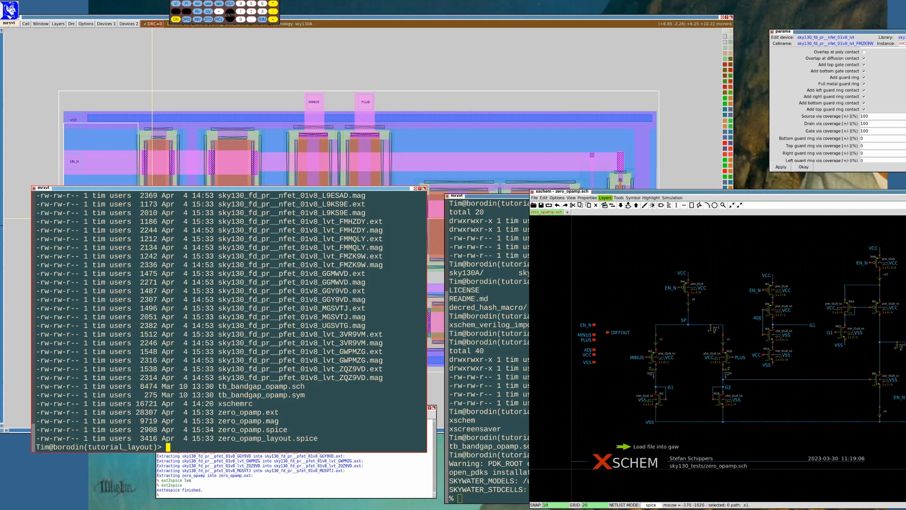
pyautogui.write('vi comp.out')
pyautogui.press('Return')
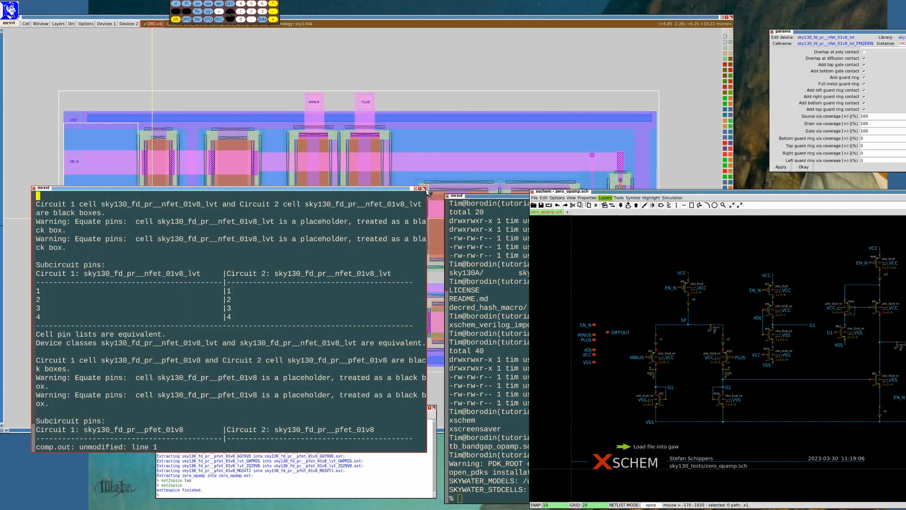
pyautogui.moveTo(430, 187); pyautogui.dragTo(568, 143)
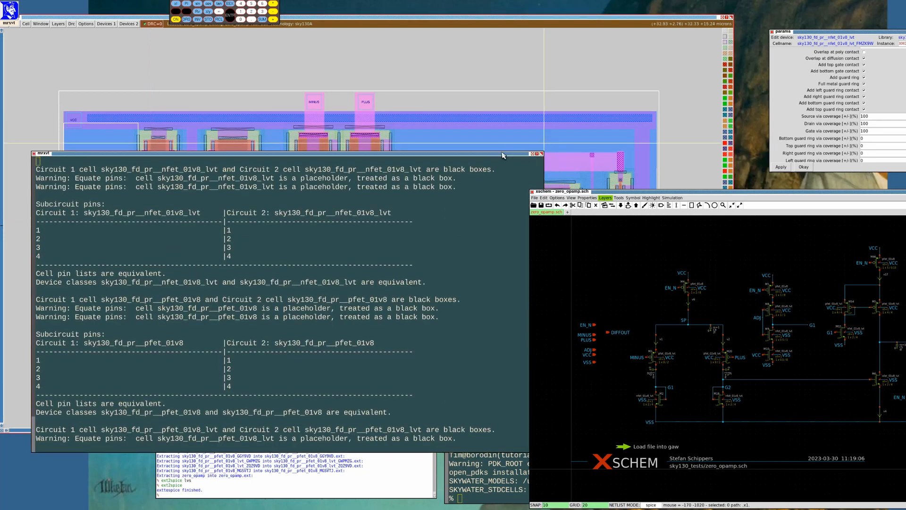
pyautogui.moveTo(494, 146); pyautogui.dragTo(481, 125)
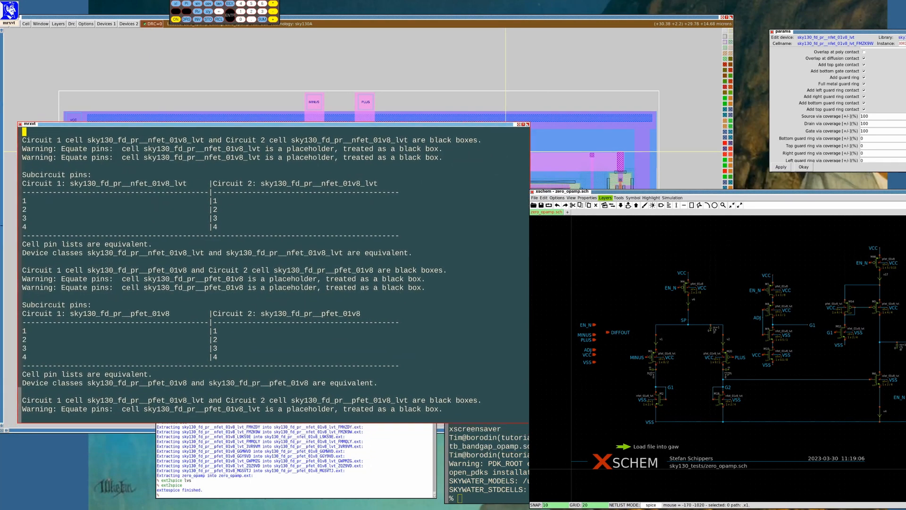
# Examine the LVS report's flattening and zero-valued vsrc messages, the subcircuit device summary and the capacitor entry
pyautogui.scroll(-11, 291, 247)
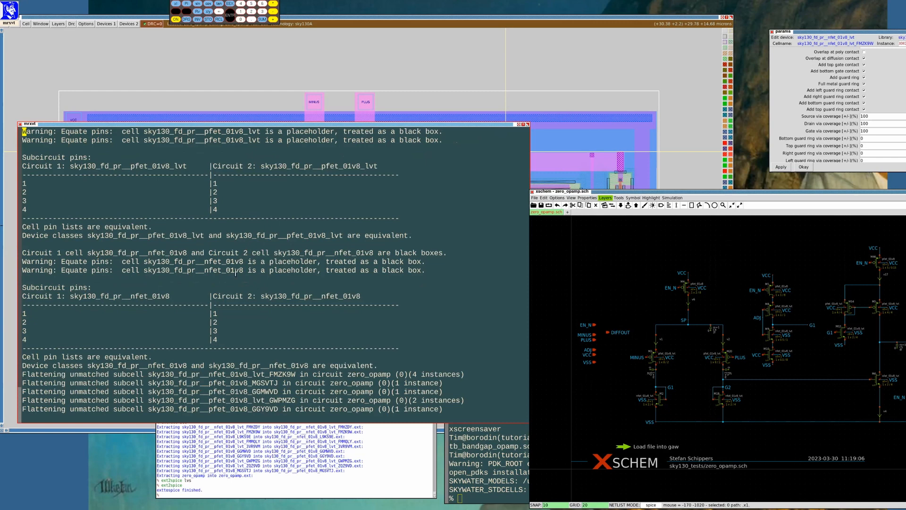
pyautogui.scroll(-5, 235, 273)
pyautogui.scroll(-5, 233, 236)
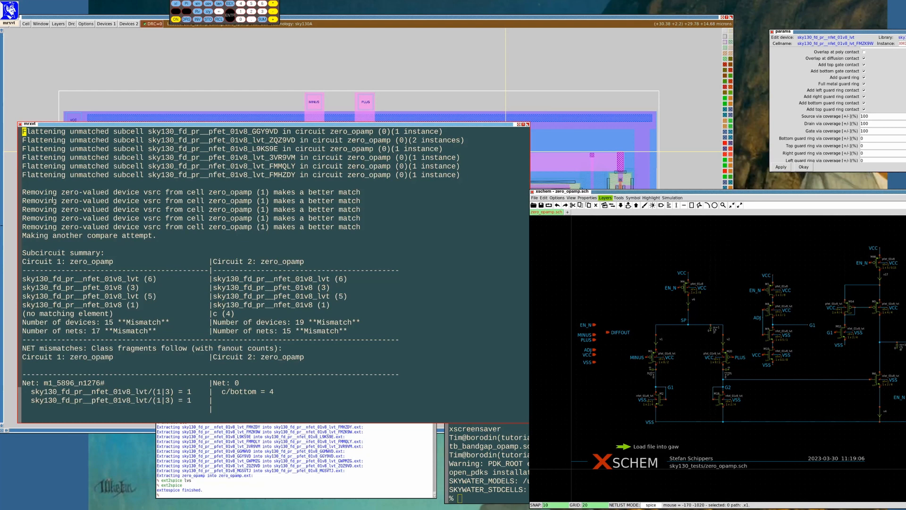
pyautogui.moveTo(22, 194); pyautogui.dragTo(354, 228)
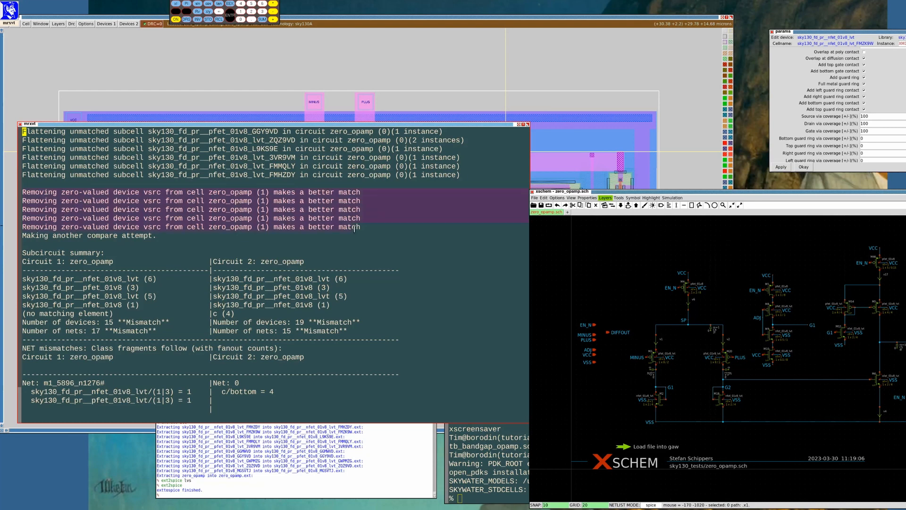
pyautogui.click(617, 193)
pyautogui.click(617, 192)
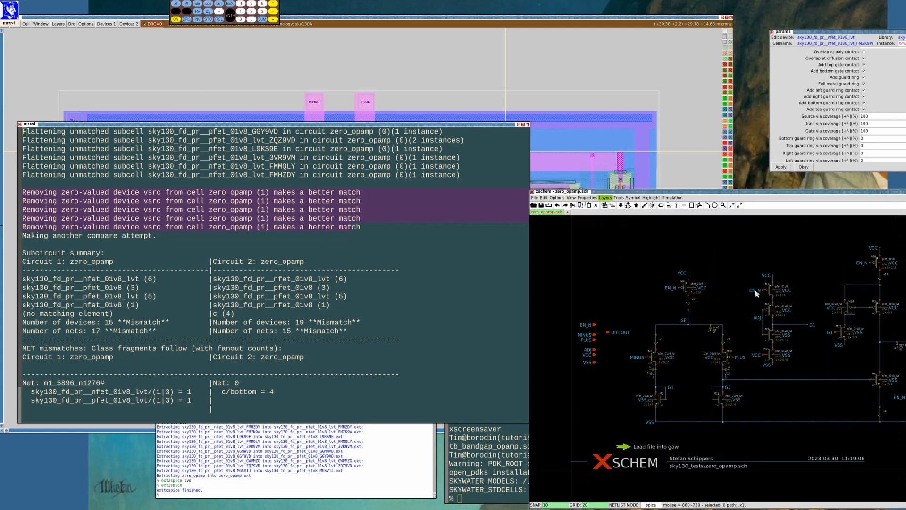
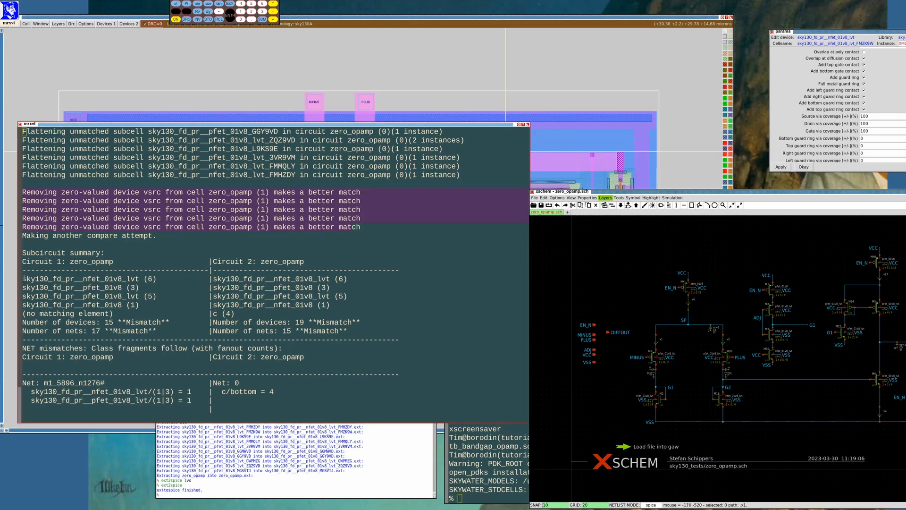
pyautogui.moveTo(23, 278); pyautogui.dragTo(410, 314)
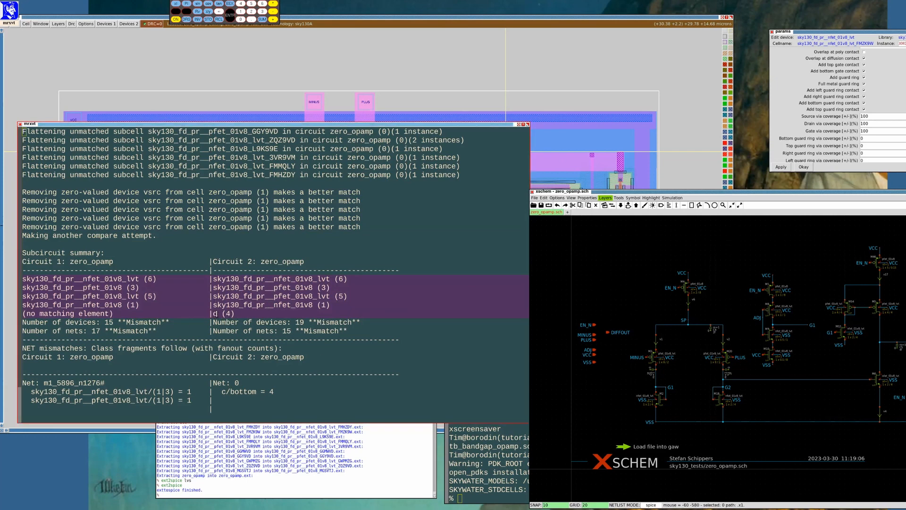
pyautogui.moveTo(214, 314); pyautogui.dragTo(255, 314)
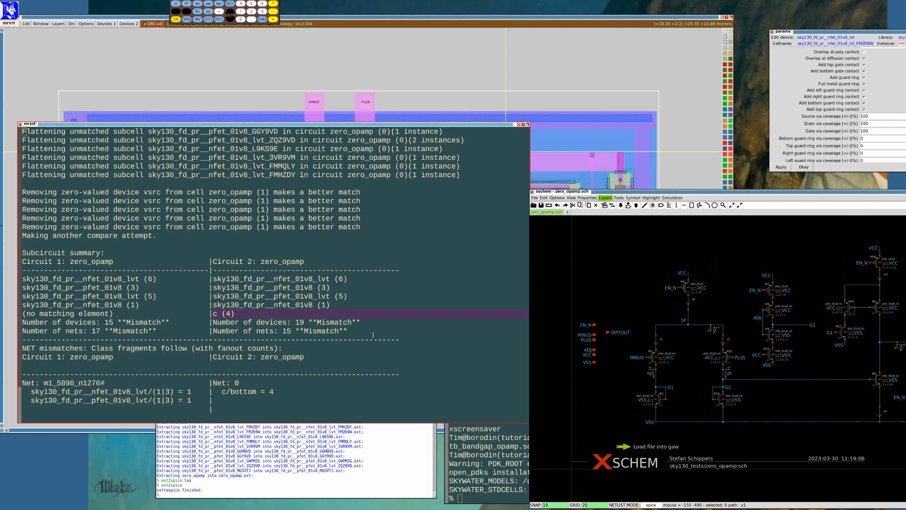
# Close the LVS report without saving, and open the schematic netlist zero_opamp.spice in vi
pyautogui.write(':q!')
pyautogui.press('Return')
pyautogui.write('vi zer')
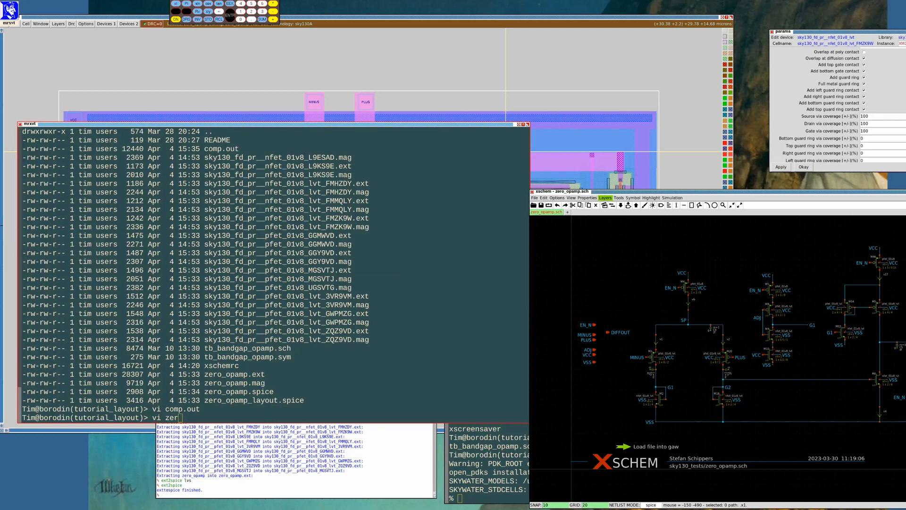
pyautogui.press('Tab')
pyautogui.write('spice')
pyautogui.press('Return')
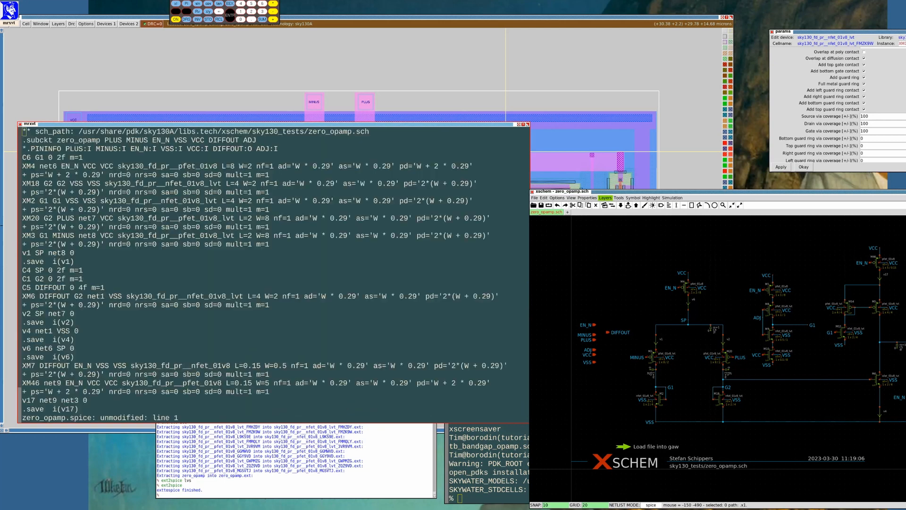
# Find C6 in the schematic netlist, and delete every capacitor line with :g/^C/d
pyautogui.write('/')
pyautogui.write('C6')
pyautogui.press('Return')
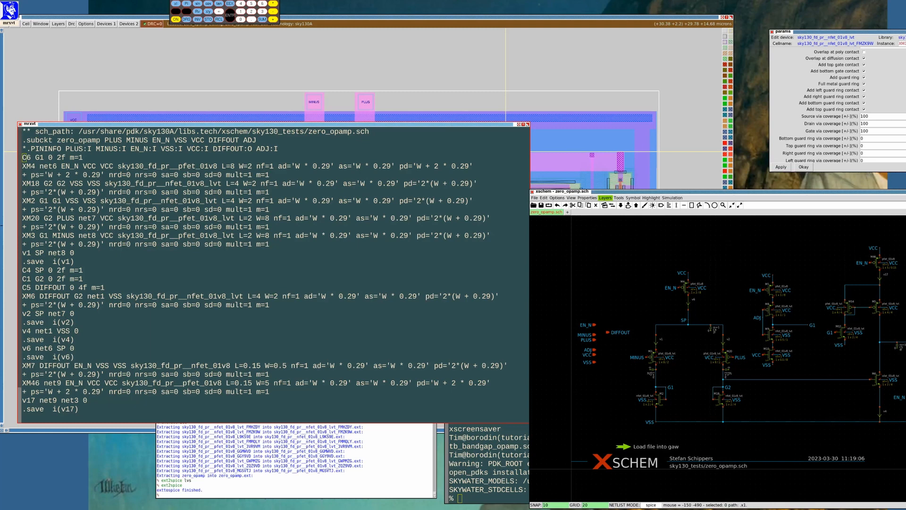
pyautogui.write(':g/^C/d')
pyautogui.press('Return')
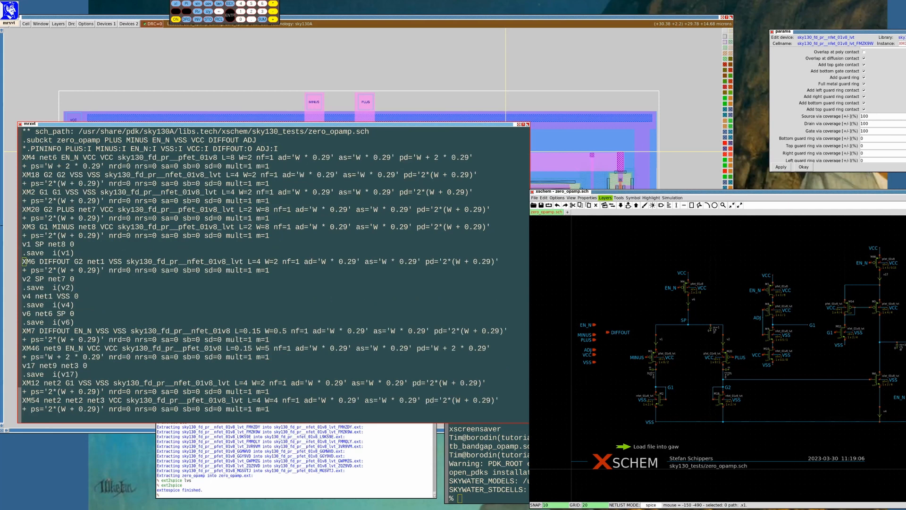
# Save the edited schematic netlist, quit vi, and rerun the netgen LVS comparison from the command history
pyautogui.hotkey('shift', 'z')
pyautogui.hotkey('shift', 'z')
pyautogui.press('Up')
pyautogui.press('Up')
pyautogui.press('Up')
pyautogui.press('Up')
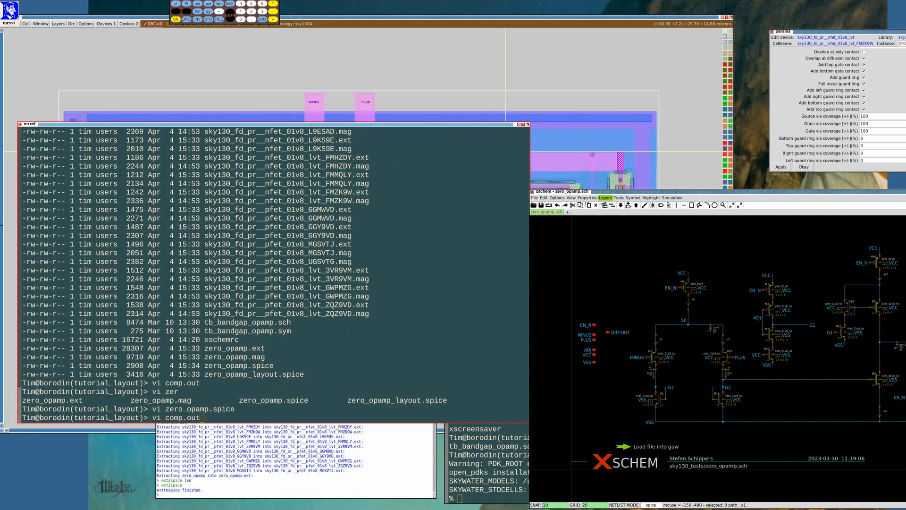
pyautogui.press('Return')
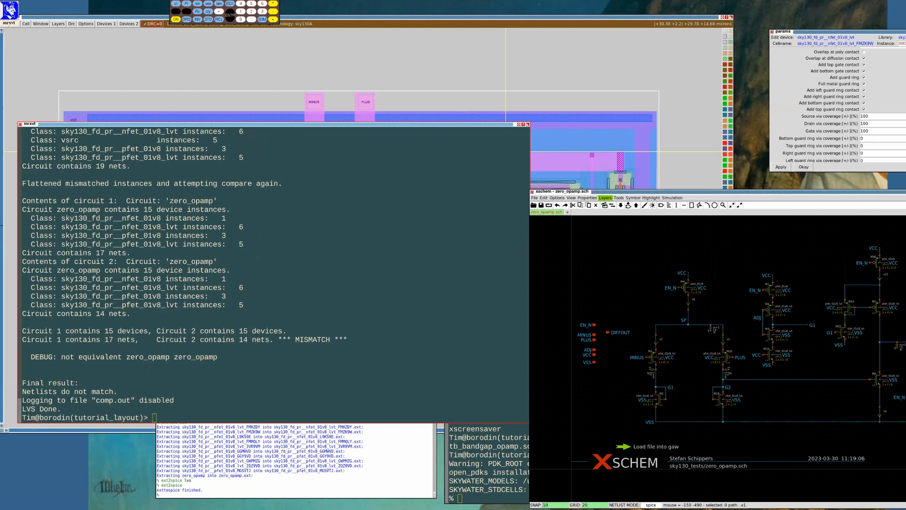
# Reopen the LVS report comp.out in vi, and examine its device counts, net counts and net mismatch list
pyautogui.press('Up')
pyautogui.press('Up')
pyautogui.press('Up')
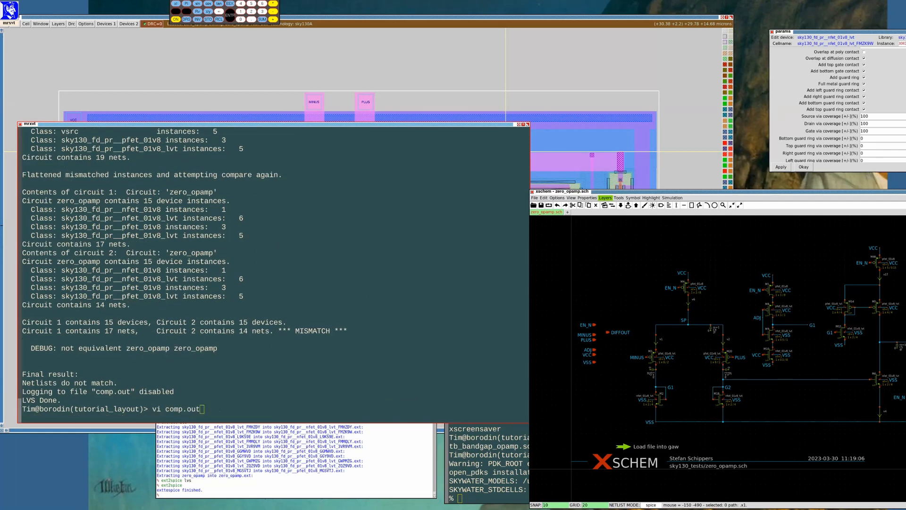
pyautogui.press('Return')
pyautogui.scroll(-10, 275, 274)
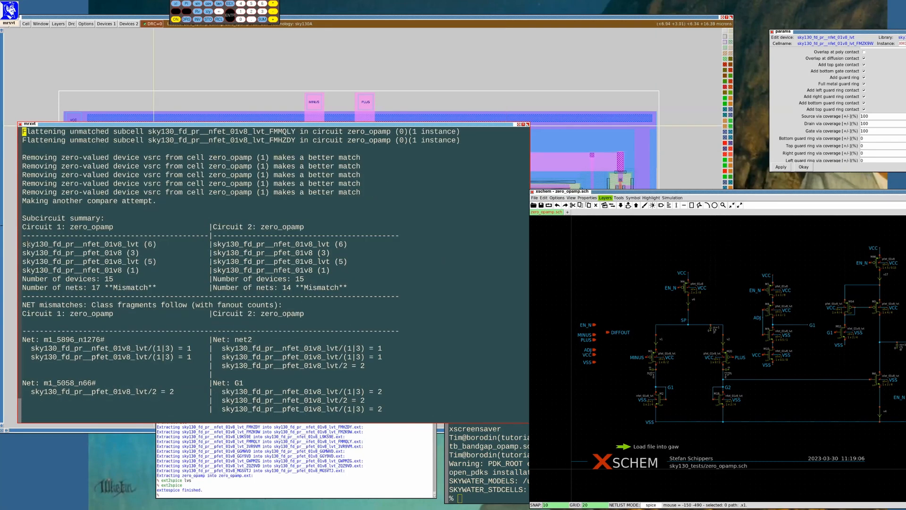
pyautogui.moveTo(23, 244); pyautogui.dragTo(524, 271)
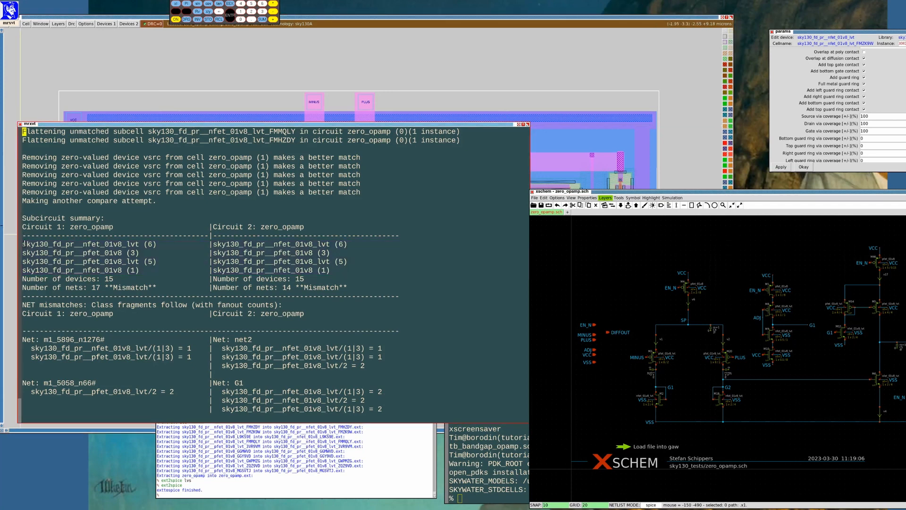
pyautogui.moveTo(24, 244); pyautogui.dragTo(398, 295)
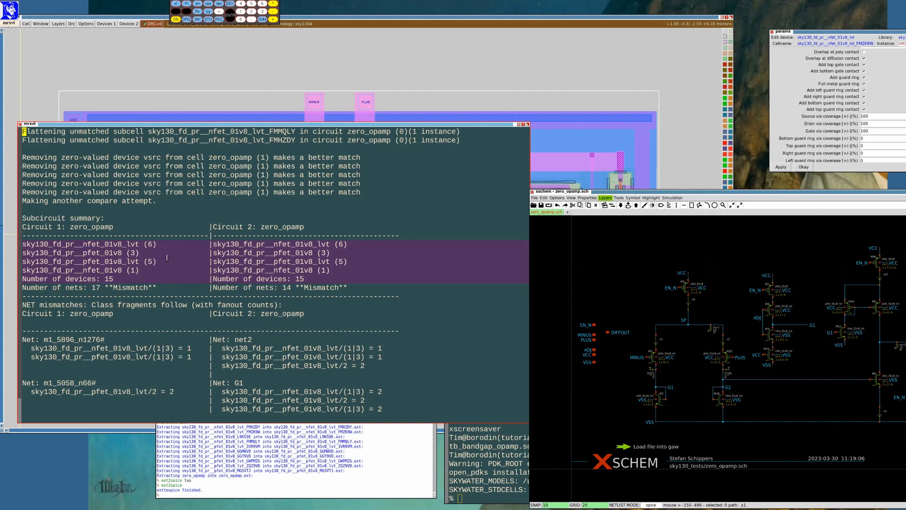
pyautogui.scroll(-4, 60, 201)
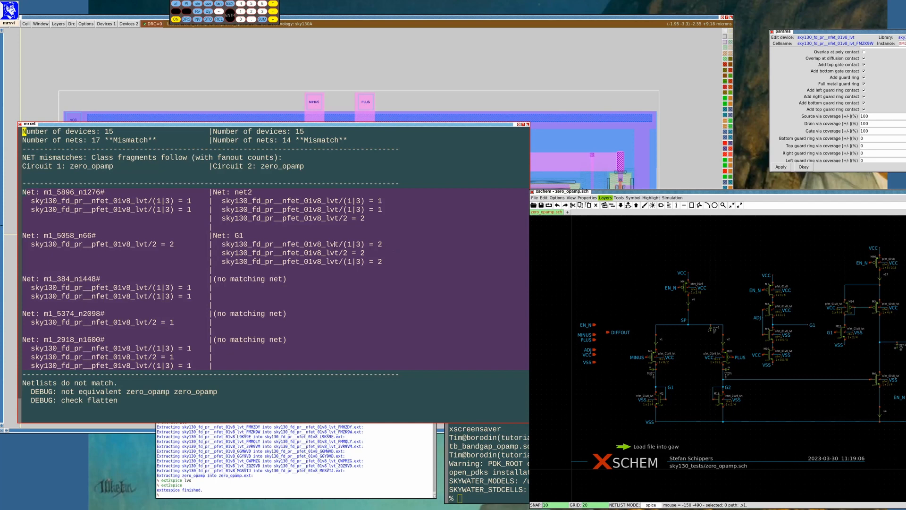
# Highlight the vertical wire joining the two small transistors at the layout's left edge, and return to the LVS mismatch list
pyautogui.click(354, 244)
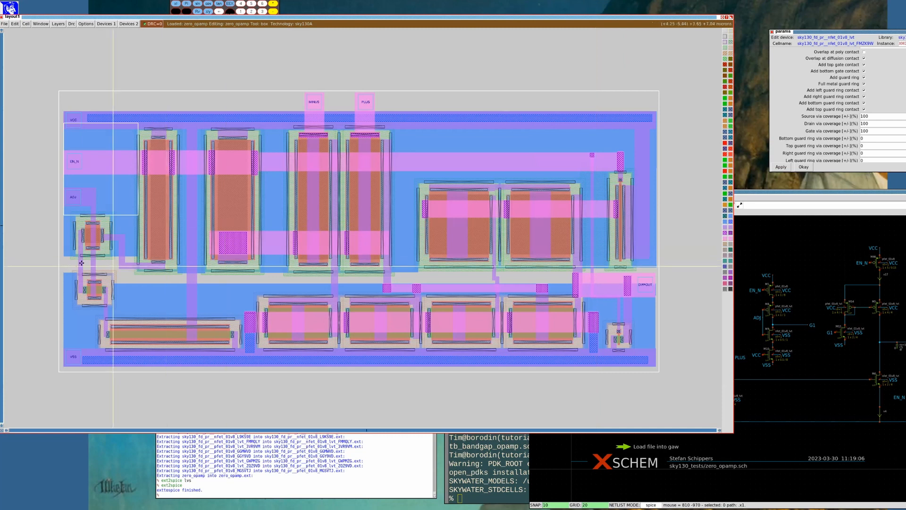
pyautogui.press('s')
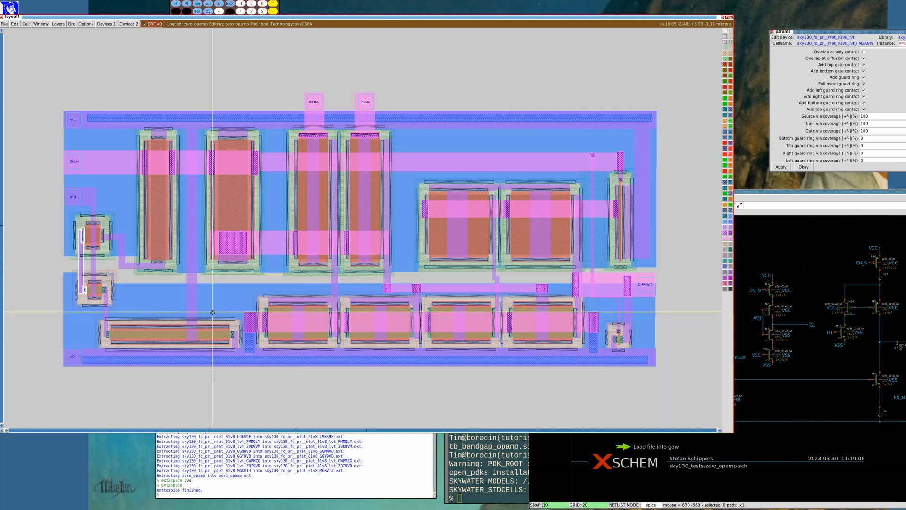
pyautogui.click(121, 18)
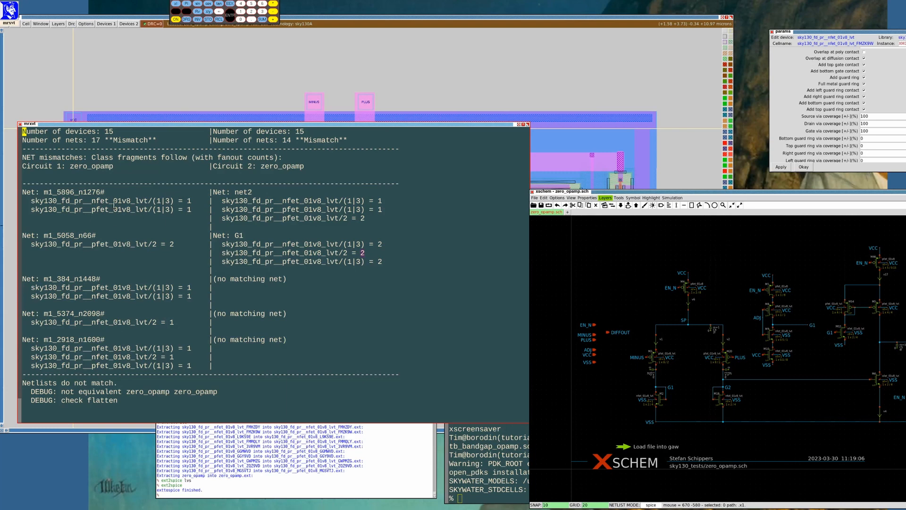
# Add an SP label of size 0.5 um, attached to metal3, on the horizontal strip leading to the MINUS and PLUS transistors
pyautogui.click(298, 17)
pyautogui.click(782, 191)
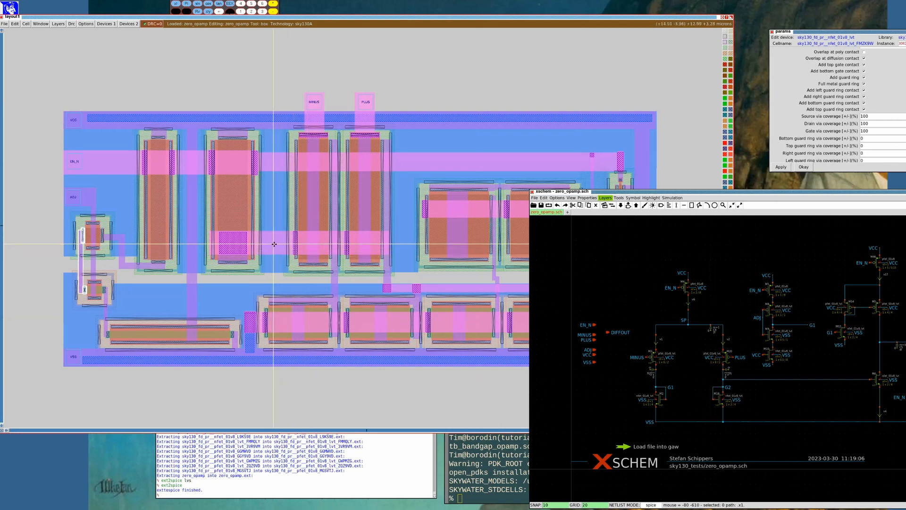
pyautogui.click(14, 24)
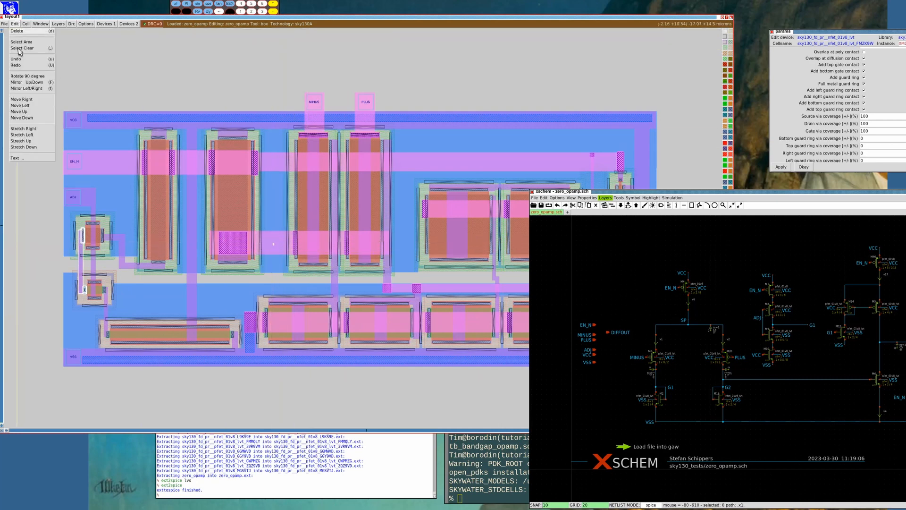
pyautogui.click(19, 158)
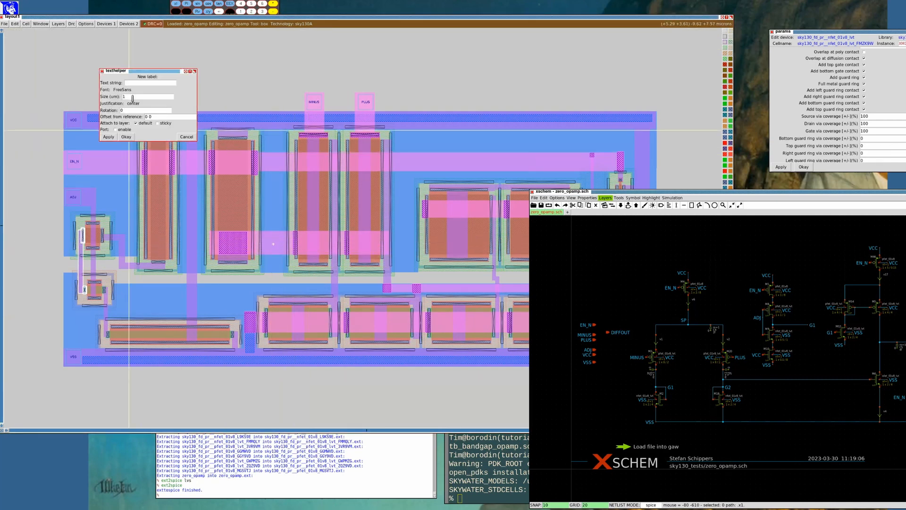
pyautogui.click(133, 97)
pyautogui.click(142, 83)
pyautogui.click(137, 123)
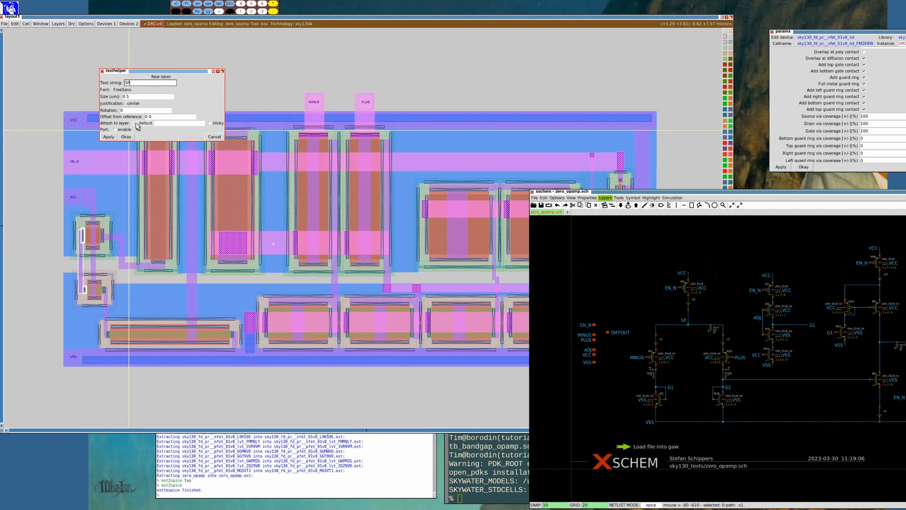
pyautogui.click(158, 123)
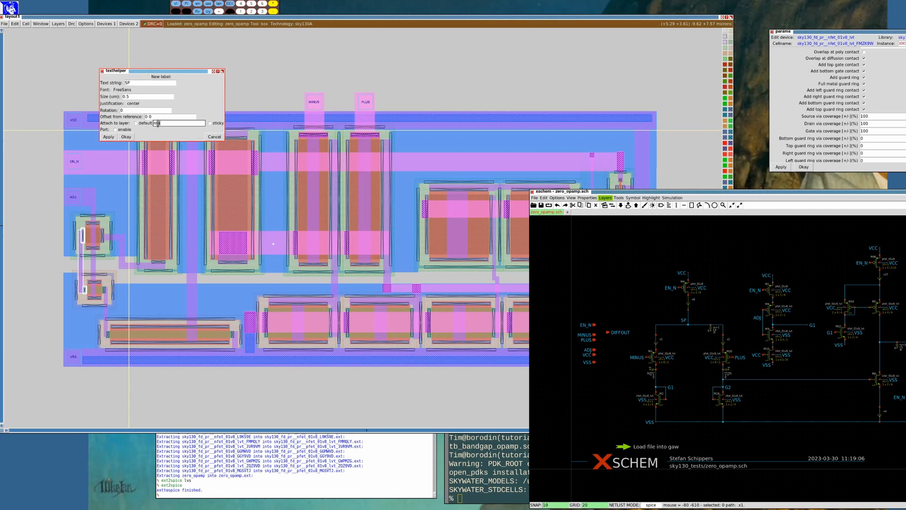
pyautogui.click(109, 138)
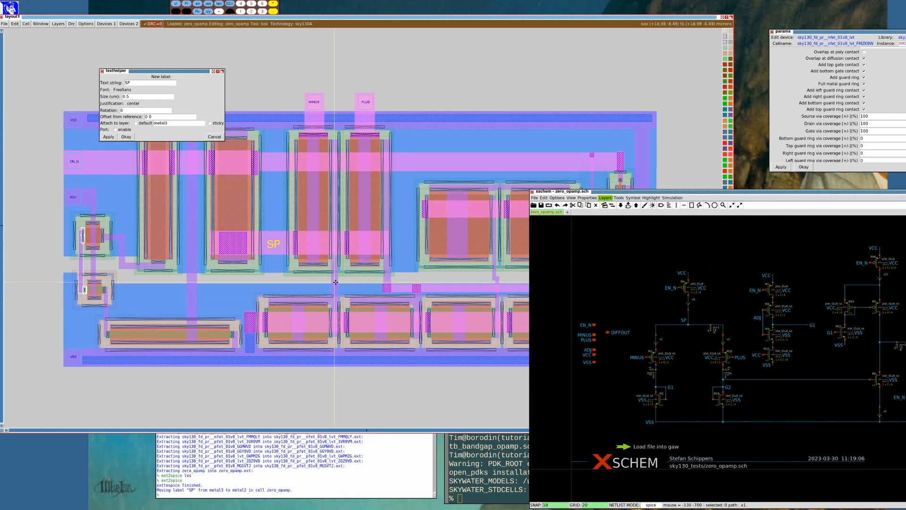
# Add metal1 labels G1 and G2 on the wires below the MINUS and PLUS transistors, and close the label dialog
pyautogui.click(174, 123)
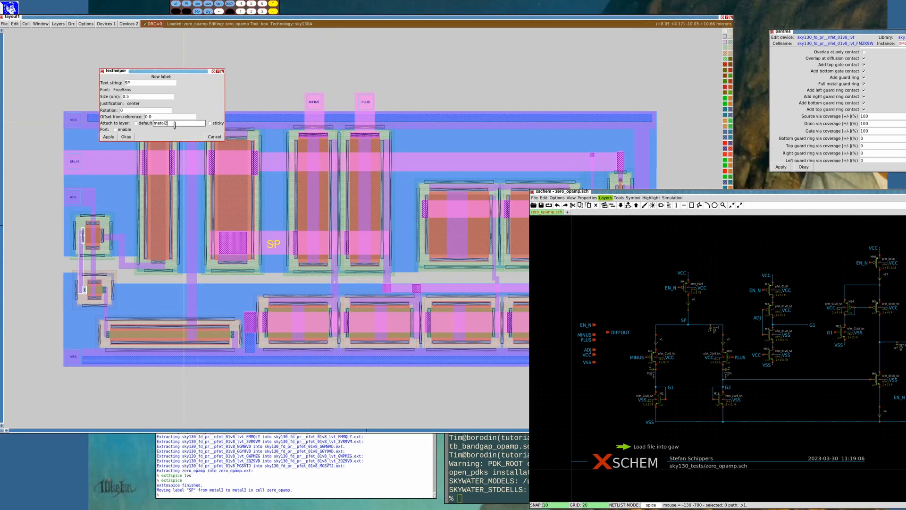
pyautogui.click(139, 83)
pyautogui.click(108, 137)
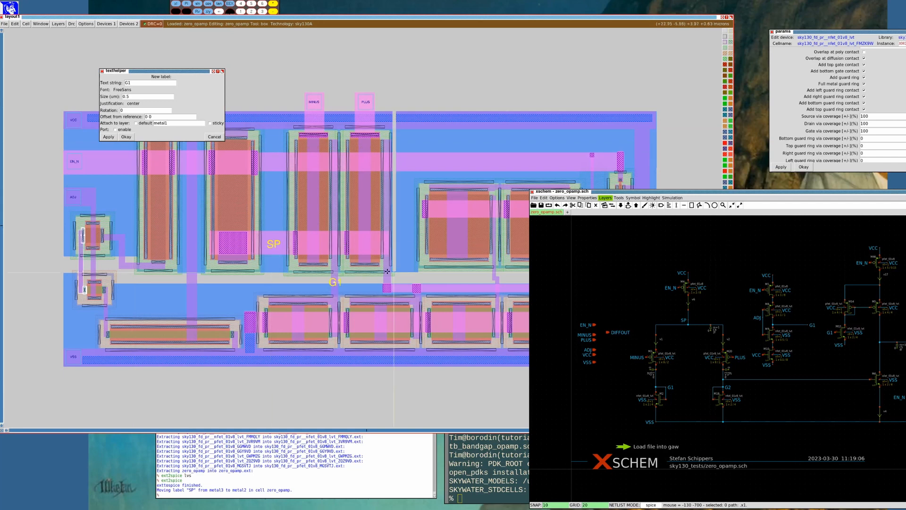
pyautogui.click(137, 83)
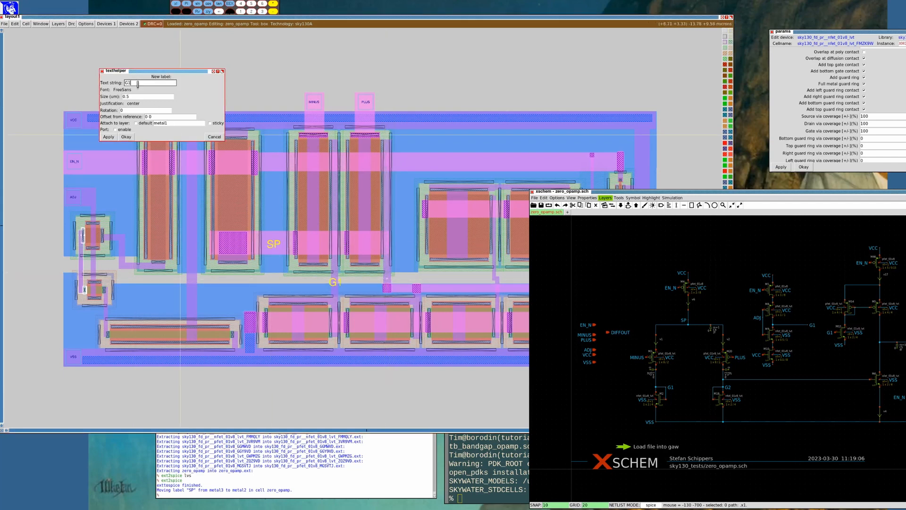
pyautogui.click(108, 137)
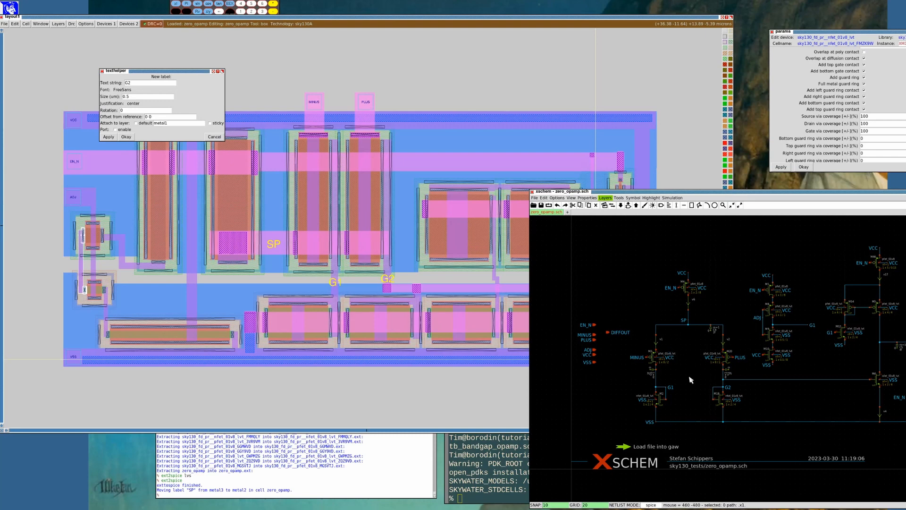
pyautogui.click(215, 137)
# Compare mismatched net m1_5896_n1276# in the report with the layout, and highlight the metal on the third transistor in the lower row
pyautogui.click(131, 17)
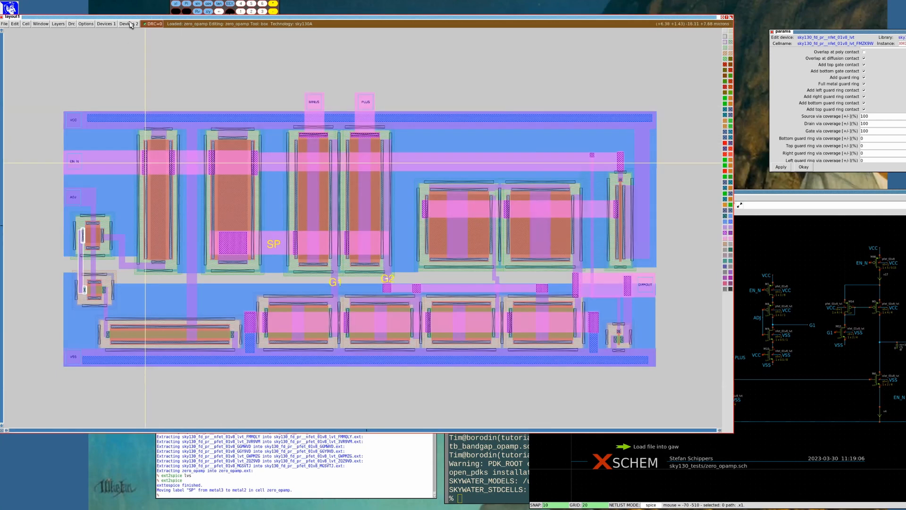
pyautogui.click(129, 17)
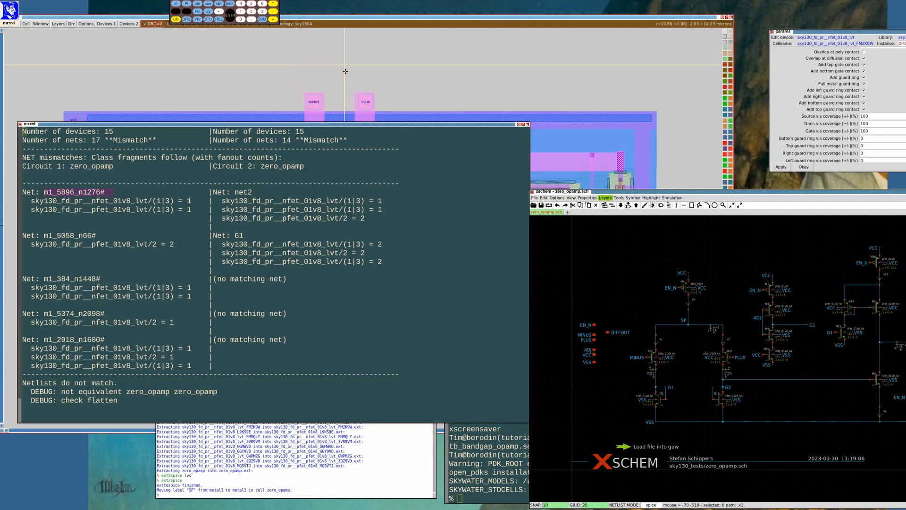
pyautogui.click(324, 19)
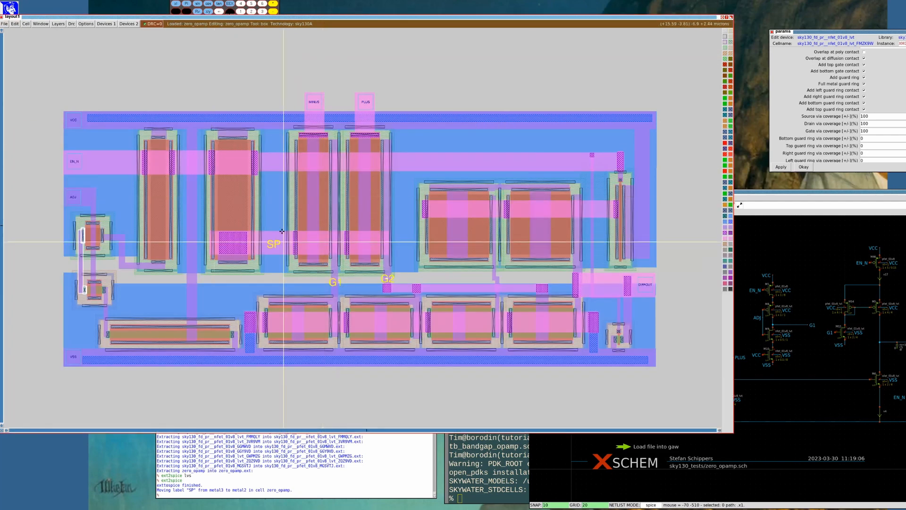
pyautogui.click(114, 18)
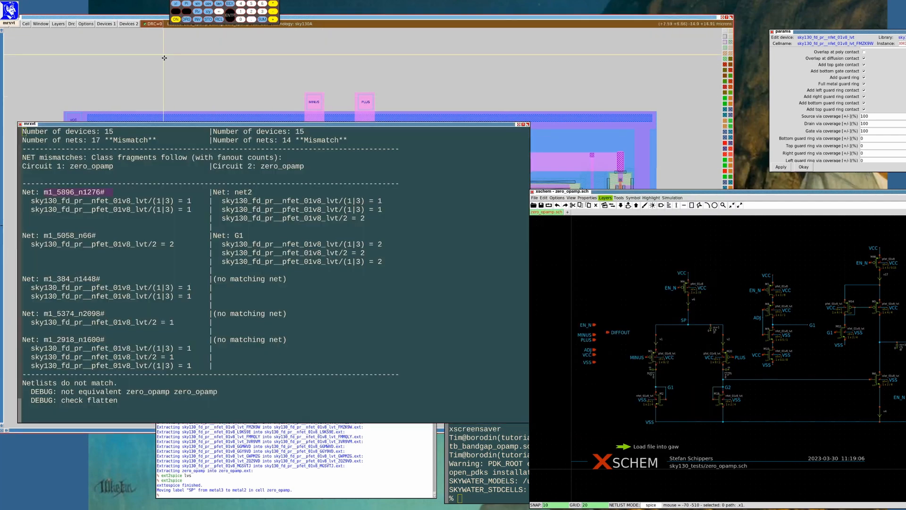
pyautogui.click(131, 18)
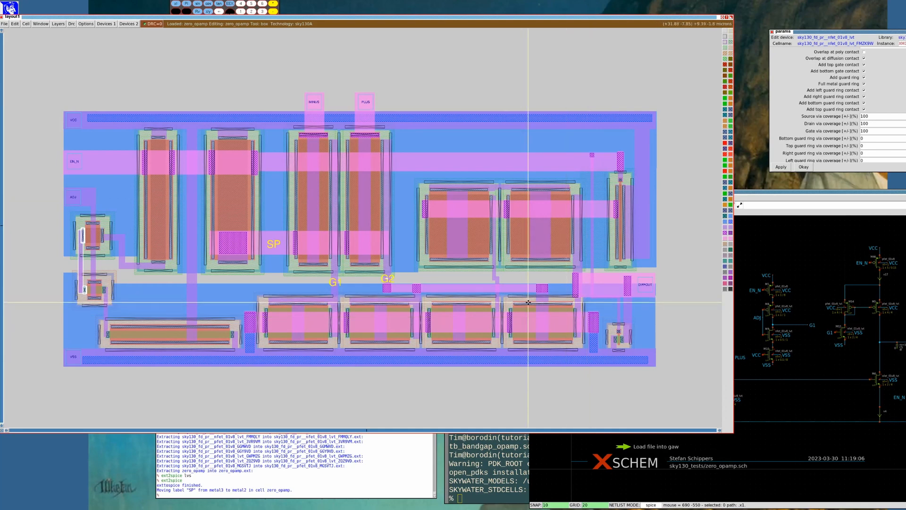
pyautogui.press('s')
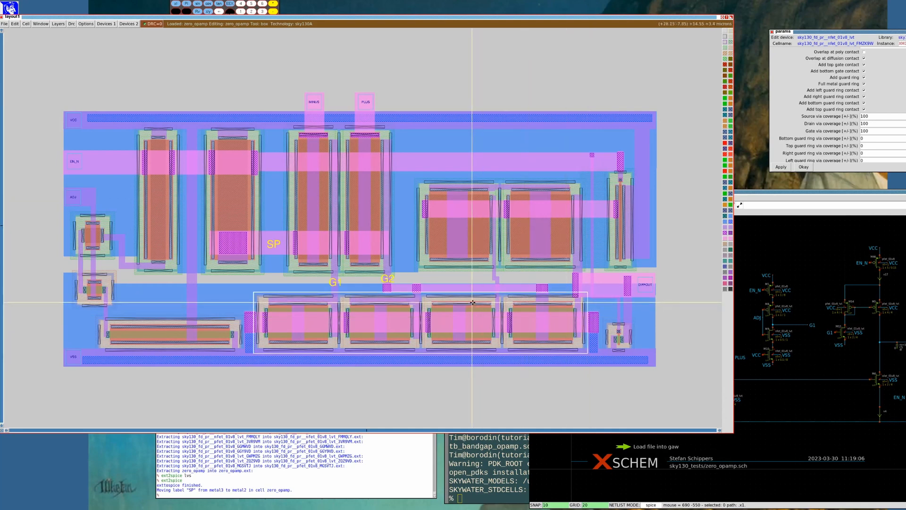
pyautogui.press('s')
pyautogui.press('s')
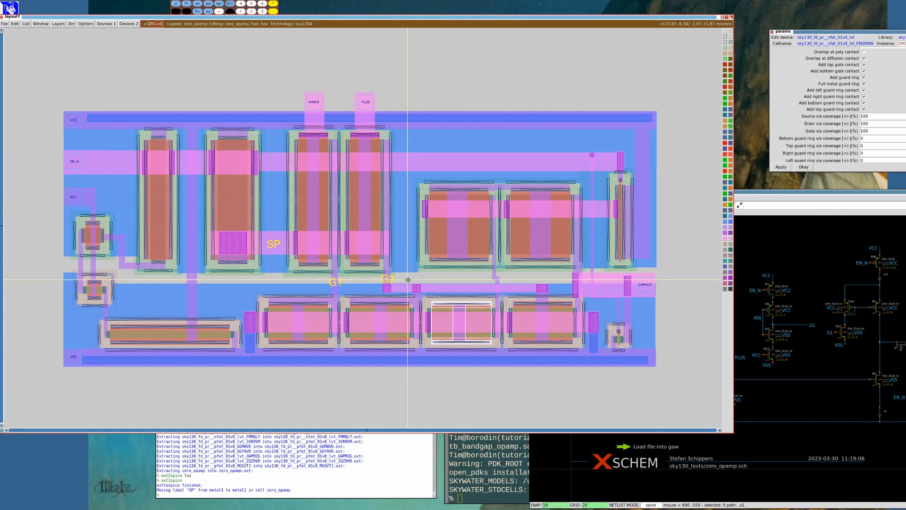
# Paint a horizontal metal2 strip about 26 um long from the left vertical wire to below the first of the two upper-right transistors
pyautogui.click(79, 274)
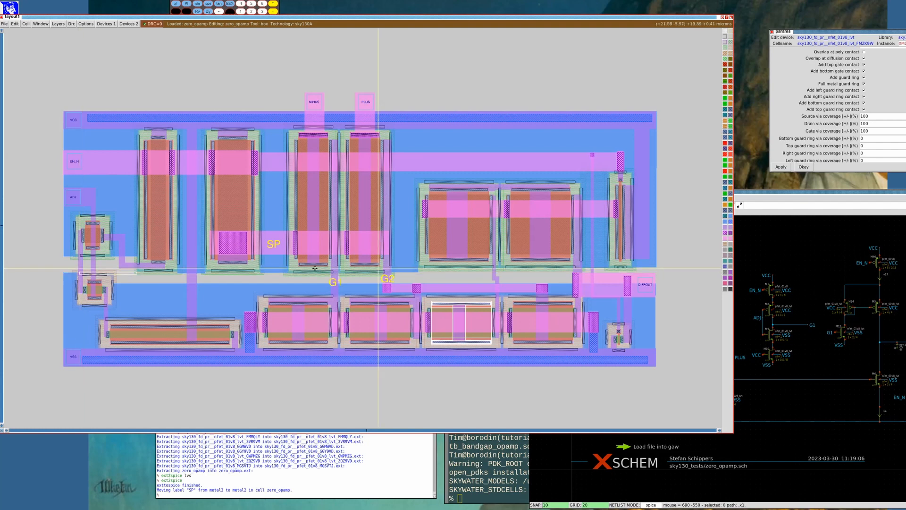
pyautogui.rightClick(470, 263)
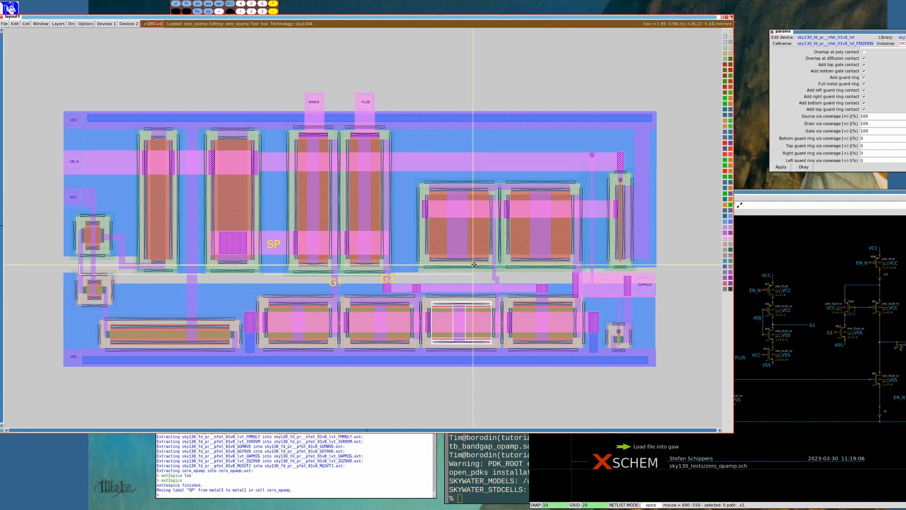
pyautogui.middleClick(725, 237)
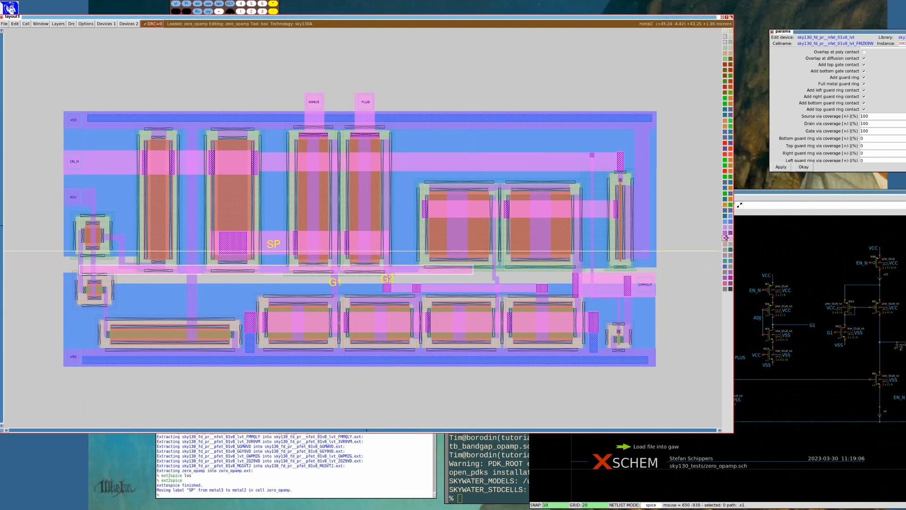
# Add a via1 contact where the new metal2 strip's left end overlaps the vertical metal1 wire
pyautogui.click(70, 283)
pyautogui.rightClick(139, 246)
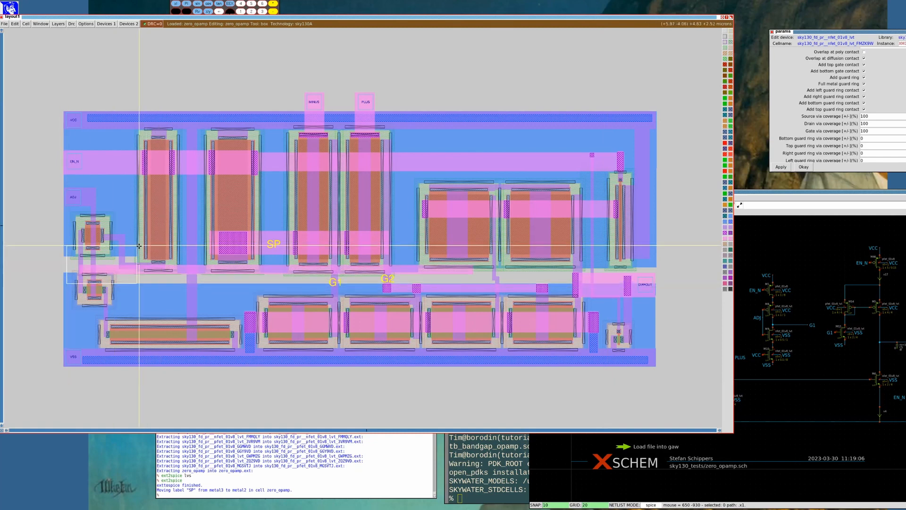
pyautogui.press('z')
pyautogui.hotkey('ctrl', 'z')
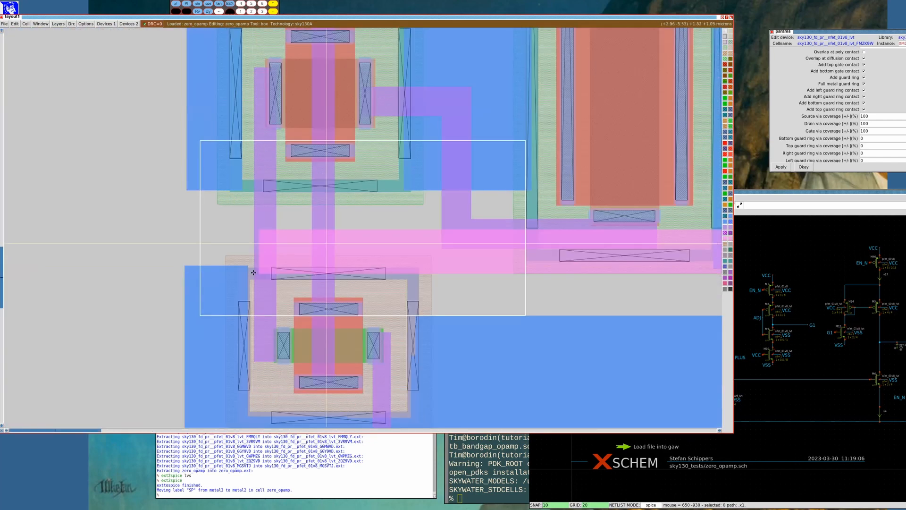
pyautogui.click(253, 274)
pyautogui.rightClick(277, 229)
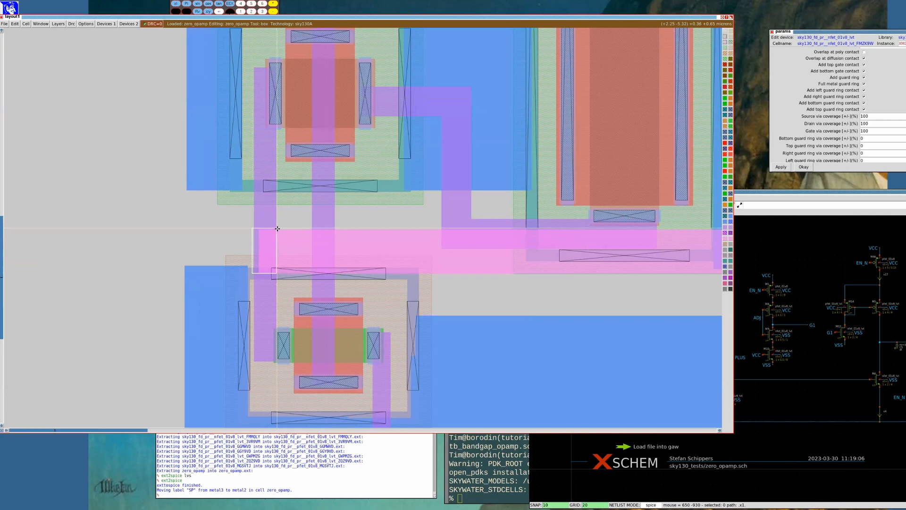
pyautogui.click(105, 24)
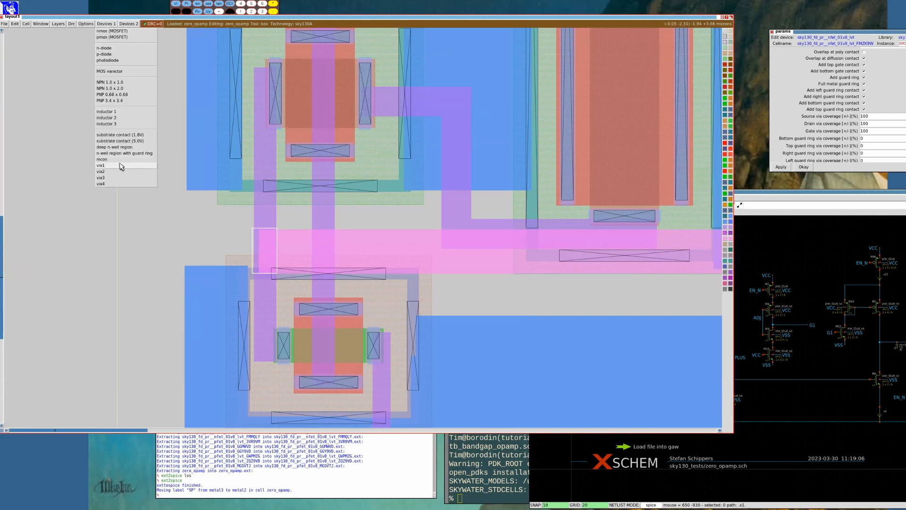
pyautogui.click(125, 162)
pyautogui.hotkey('shift', 'z')
pyautogui.hotkey('shift', 'z')
pyautogui.hotkey('shift', 'z')
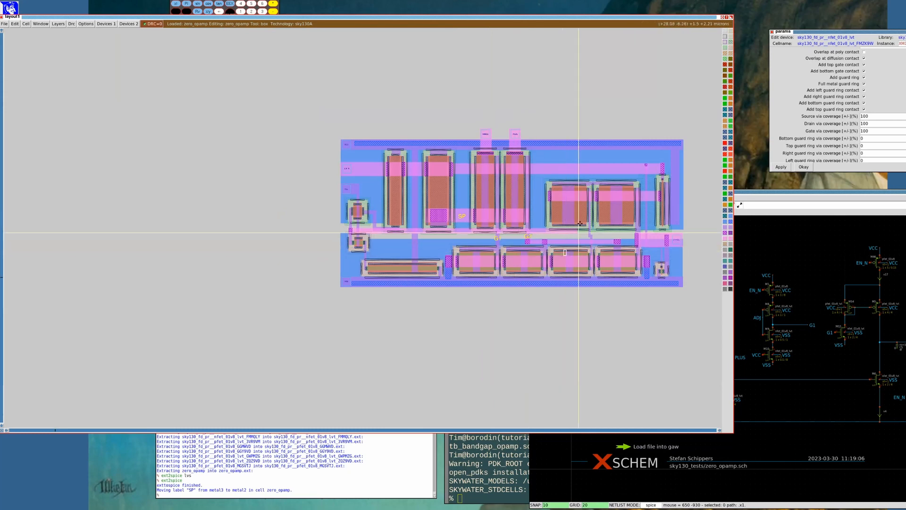
# Add a via1 contact where the horizontal metal2 strip crosses the vertical metal1 wire labelled G1
pyautogui.press('z')
pyautogui.press('z')
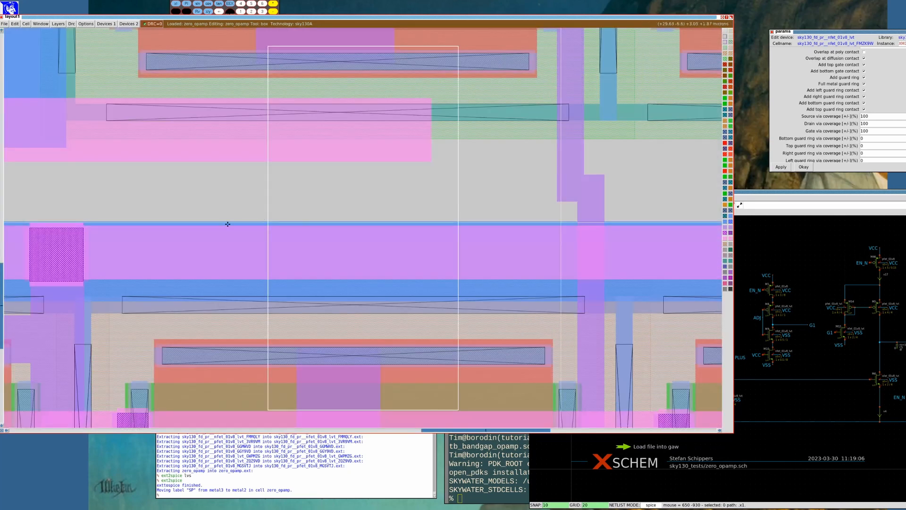
pyautogui.press('z')
pyautogui.hotkey('shift', 'z')
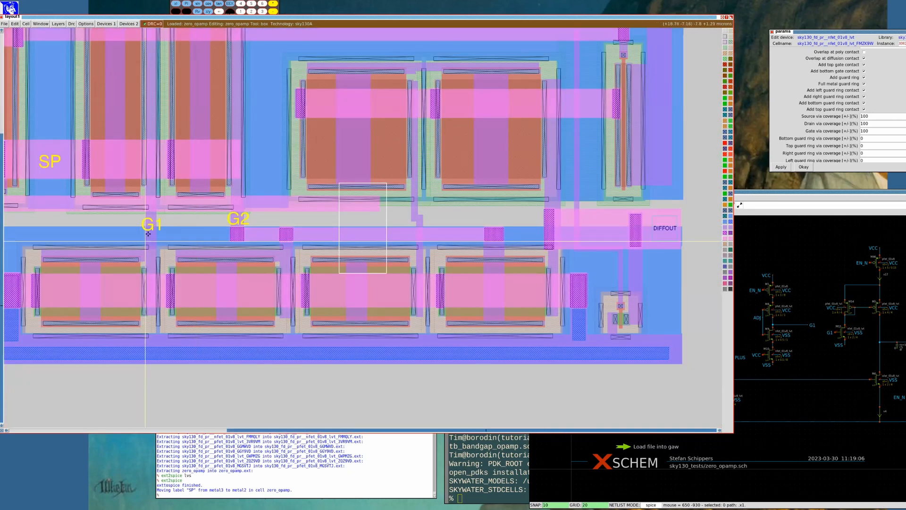
pyautogui.click(145, 211)
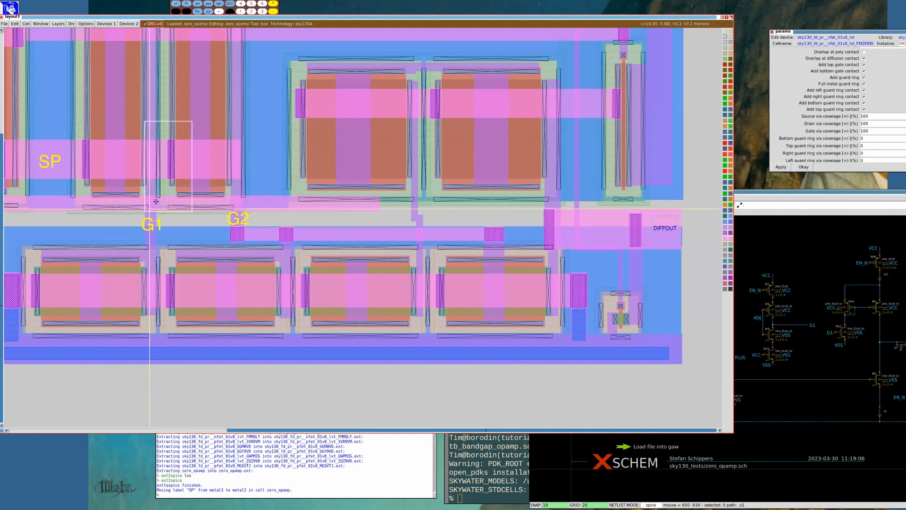
pyautogui.rightClick(157, 195)
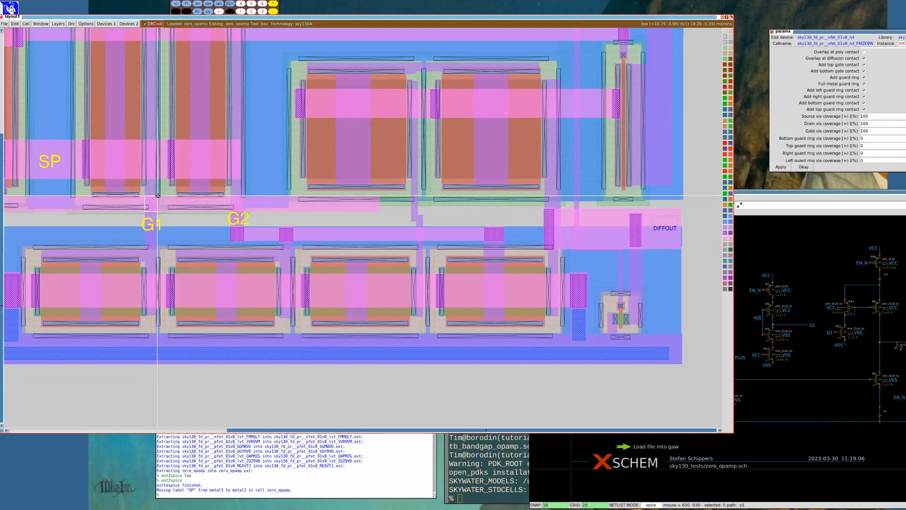
pyautogui.click(101, 25)
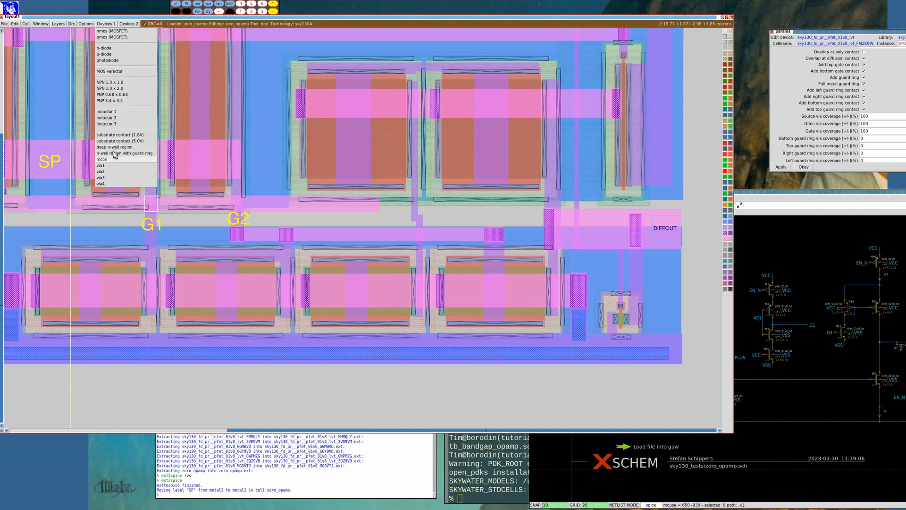
pyautogui.click(116, 168)
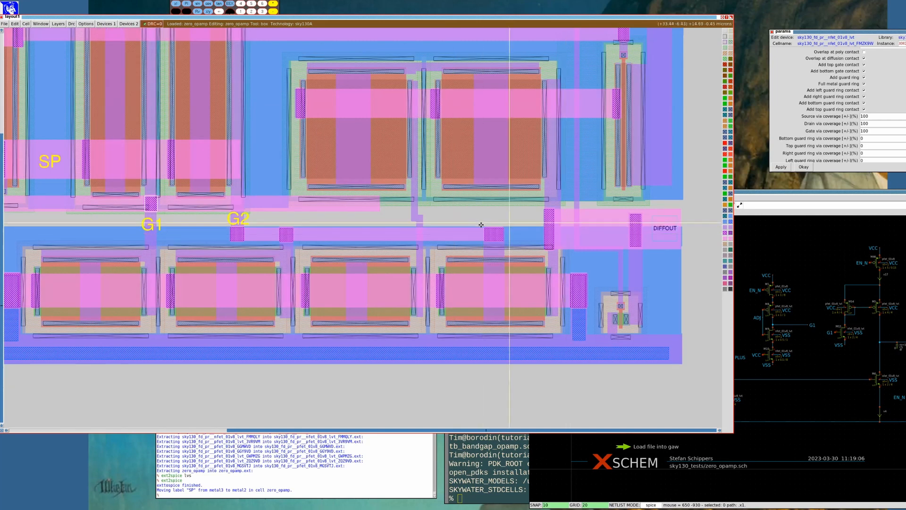
# Extend the central vertical metal1 wire of the third transistor in the lower row up to the horizontal metal2 strip
pyautogui.press('space')
pyautogui.click(354, 272)
pyautogui.click(356, 269)
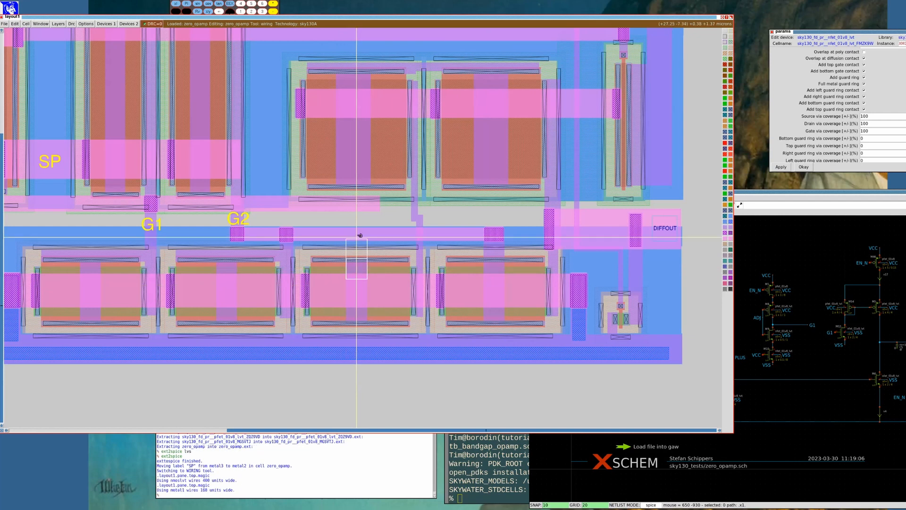
pyautogui.click(357, 206)
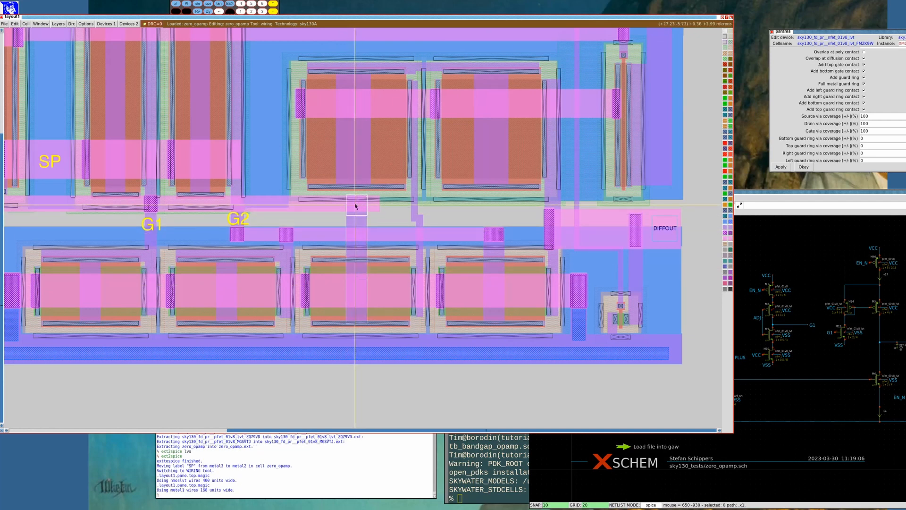
# Return to the box tool and add a via1 contact where the extended metal1 wire overlaps the metal2 strip
pyautogui.press('space')
pyautogui.press('space')
pyautogui.press('space')
pyautogui.click(347, 211)
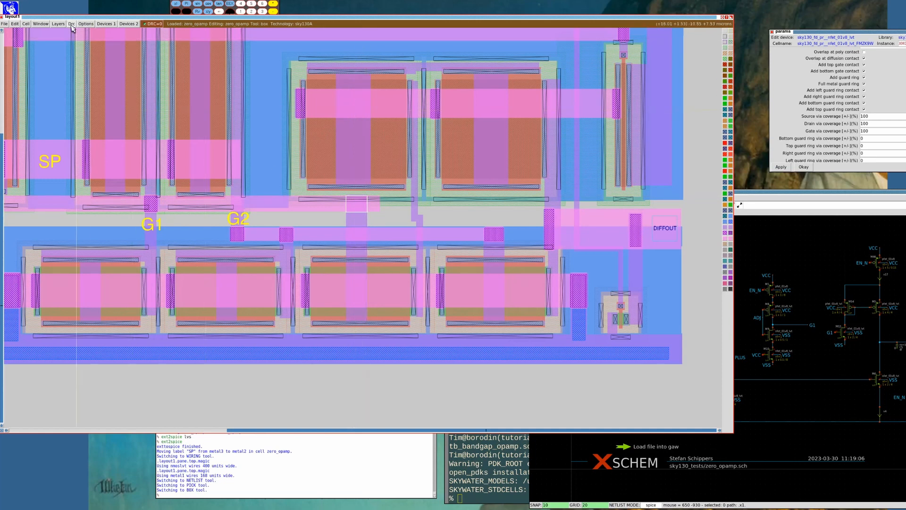
pyautogui.click(106, 23)
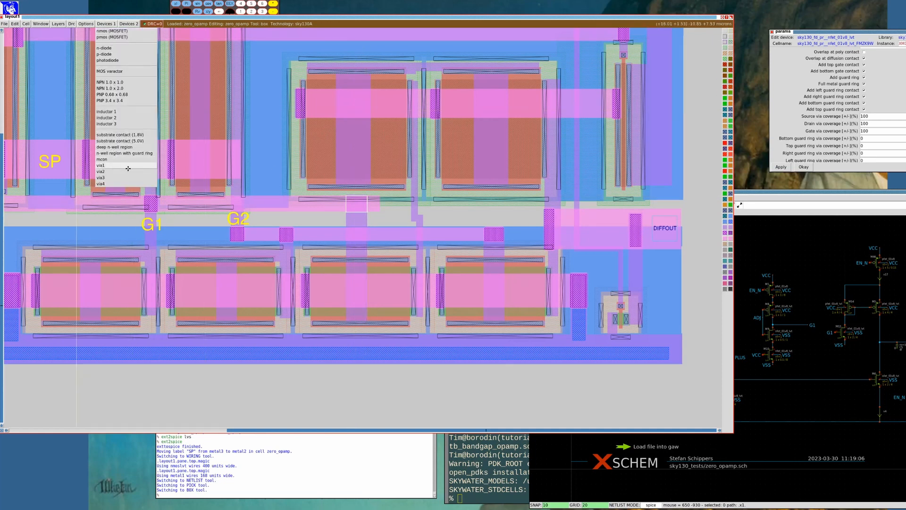
pyautogui.click(116, 177)
# Highlight the full connectivity of nets G1 and G2 in the layout and compare it with the zero_opamp schematic
pyautogui.press('v')
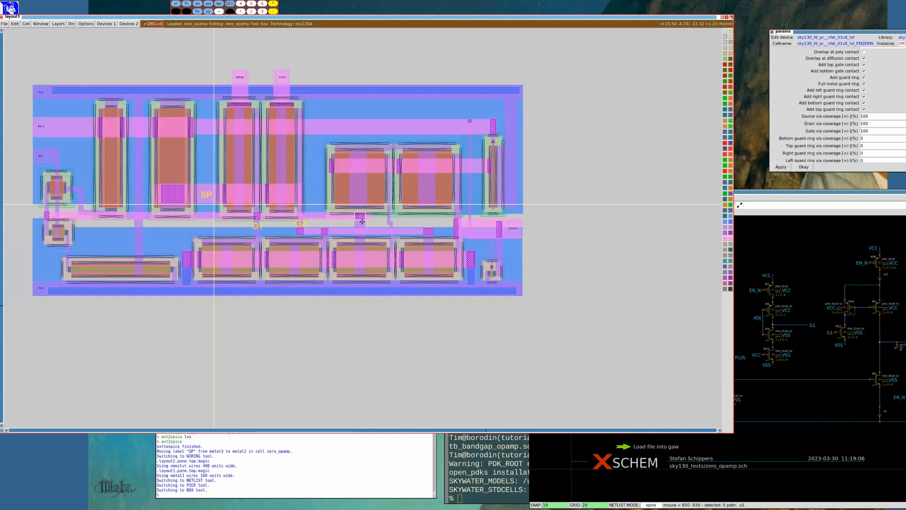
pyautogui.press('s')
pyautogui.press('s')
pyautogui.press('s')
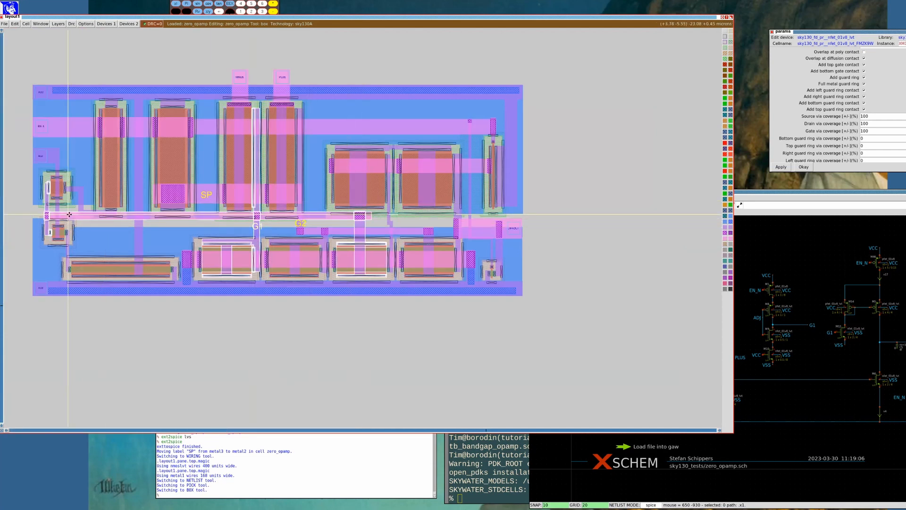
pyautogui.press('s')
pyautogui.press('s')
pyautogui.press('s')
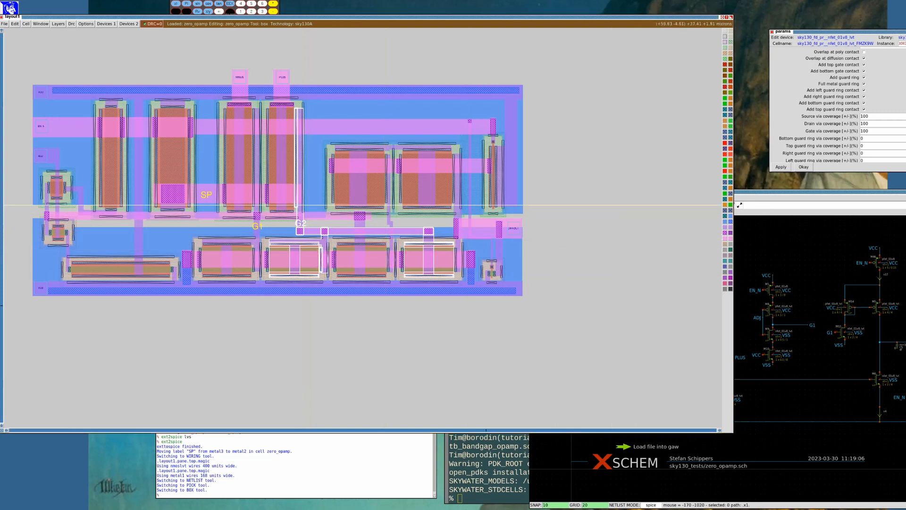
pyautogui.click(746, 212)
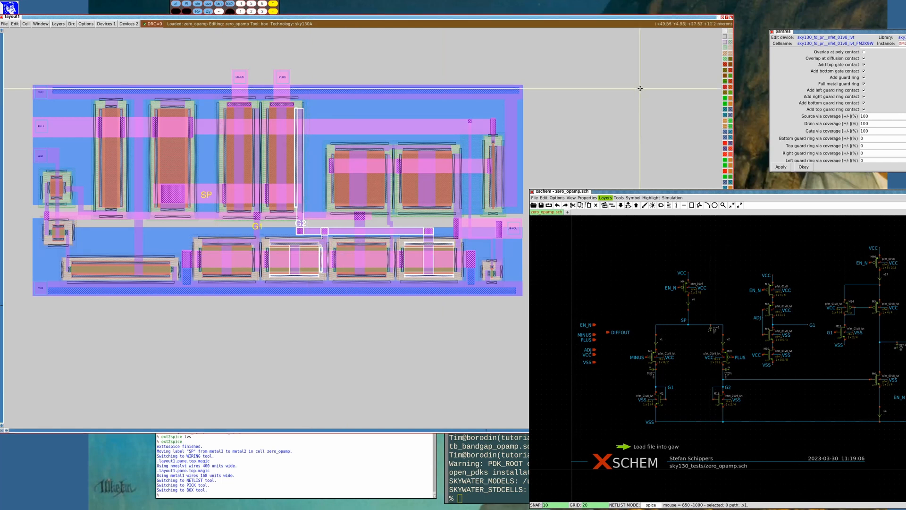
pyautogui.click(541, 18)
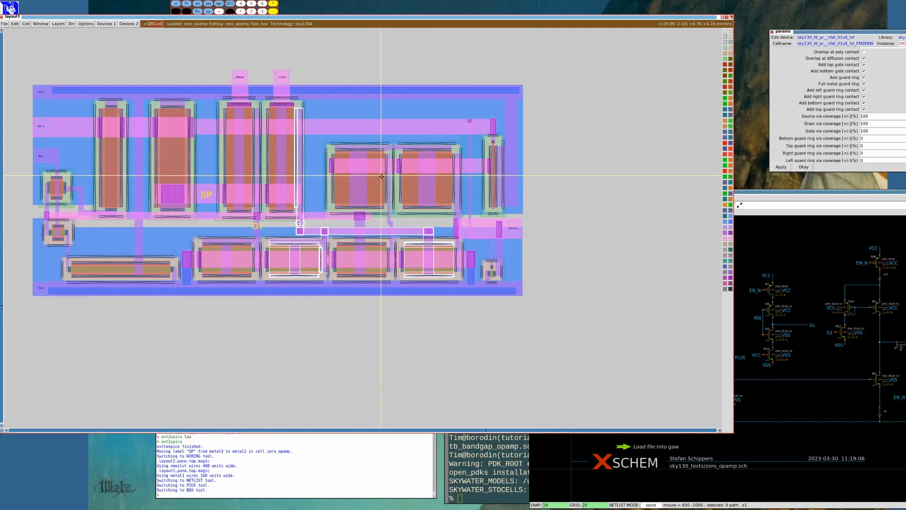
# Save all modified cells with writeall, choosing autowrite for zero_opamp
pyautogui.write('writeall')
pyautogui.press('Return')
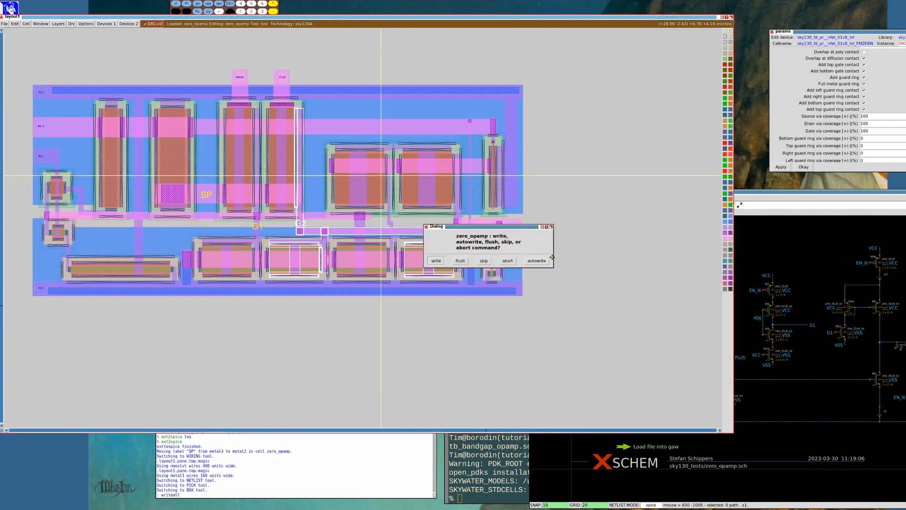
pyautogui.click(536, 261)
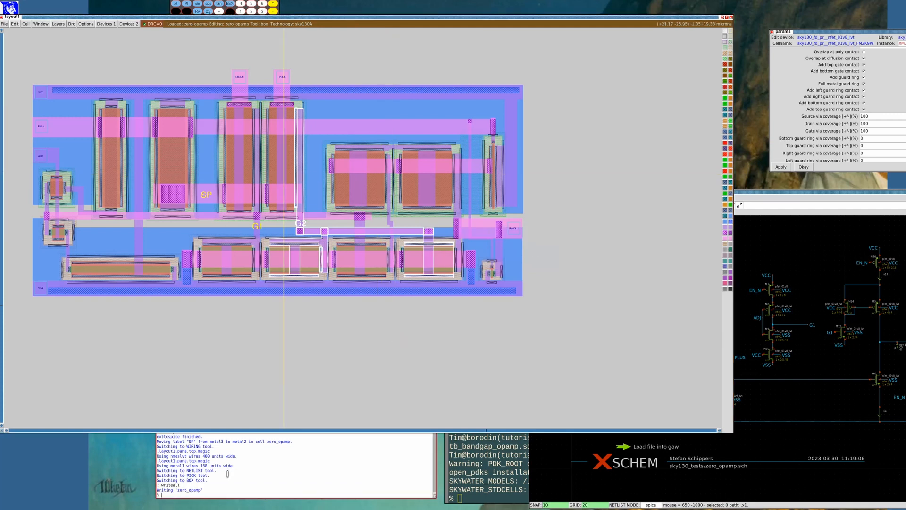
# Extract all cells of the layout and generate the SPICE netlist with ext2spice
pyautogui.write('extract all')
pyautogui.press('Return')
pyautogui.write('e')
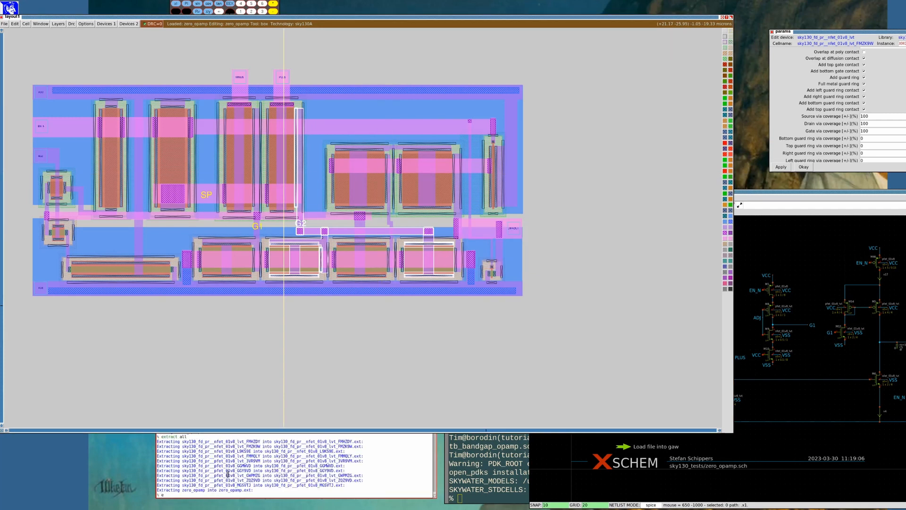
pyautogui.write('xt2spice')
pyautogui.press('Return')
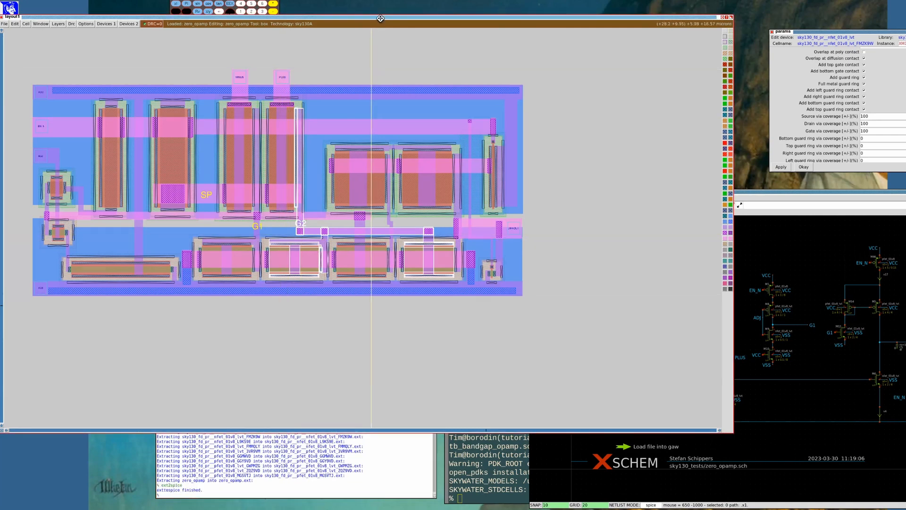
# Shift the layout window aside, quit the old comparison report and rerun the LVS comparison in the terminal
pyautogui.moveTo(380, 18); pyautogui.dragTo(398, 18)
pyautogui.click(397, 18)
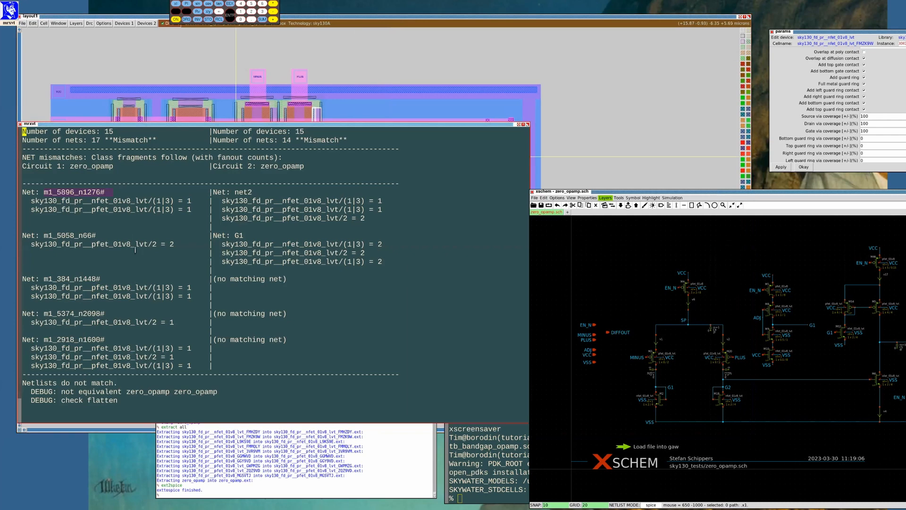
pyautogui.write(':q')
pyautogui.press('Return')
pyautogui.press('Up')
pyautogui.press('Up')
pyautogui.press('Up')
pyautogui.press('Down')
pyautogui.press('Return')
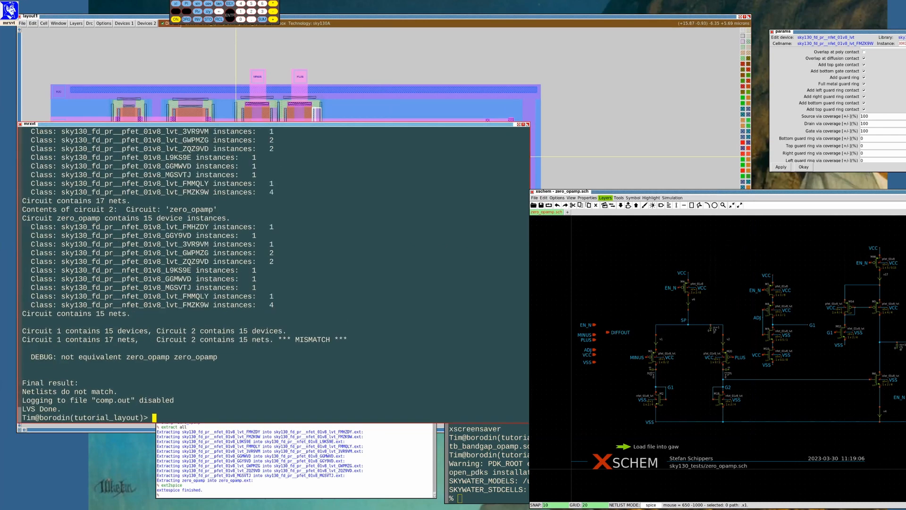
# Open comp.out in vi and examine the net mismatch section for zero_opamp
pyautogui.press('Up')
pyautogui.press('Up')
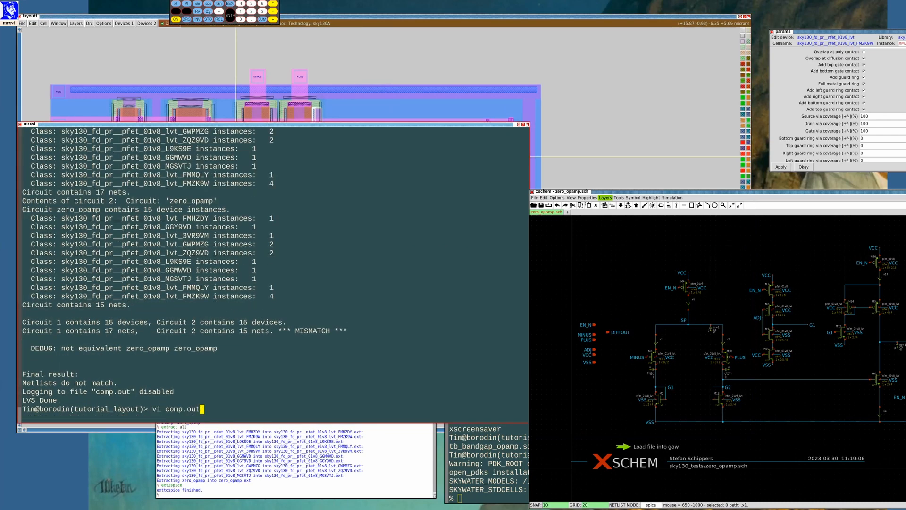
pyautogui.press('Up')
pyautogui.press('Down')
pyautogui.press('Return')
pyautogui.hotkey('ctrl', 'd')
pyautogui.hotkey('ctrl', 'd')
pyautogui.hotkey('ctrl', 'd')
pyautogui.hotkey('ctrl', 'd')
pyautogui.hotkey('ctrl', 'd')
pyautogui.hotkey('ctrl', 'd')
pyautogui.hotkey('ctrl', 'd')
pyautogui.hotkey('ctrl', 'd')
pyautogui.hotkey('ctrl', 'd')
pyautogui.hotkey('ctrl', 'd')
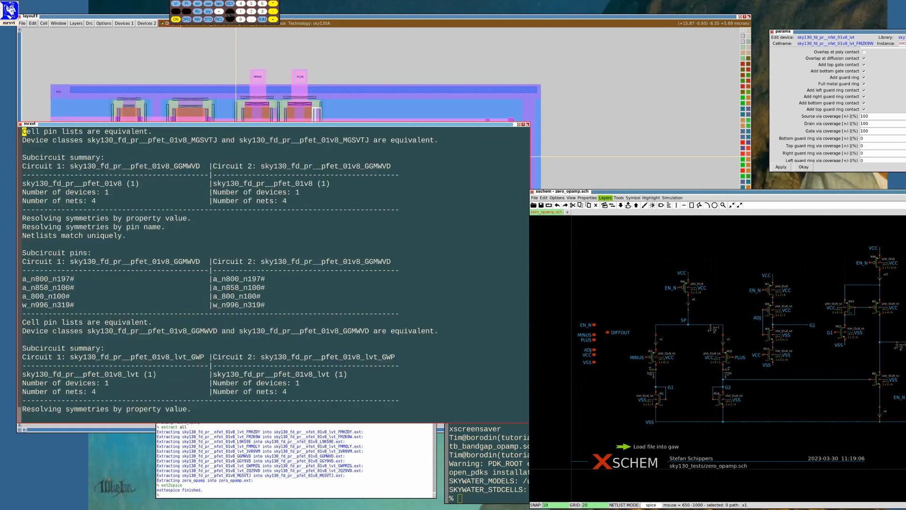
pyautogui.hotkey('ctrl', 'd')
pyautogui.hotkey('ctrl', 'd')
pyautogui.hotkey('ctrl', 'd')
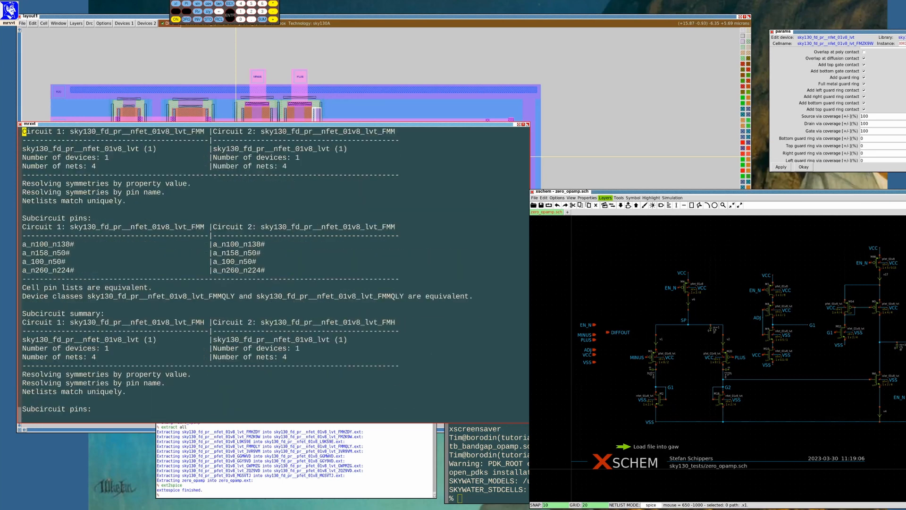
pyautogui.hotkey('ctrl', 'd')
pyautogui.hotkey('ctrl', 'd')
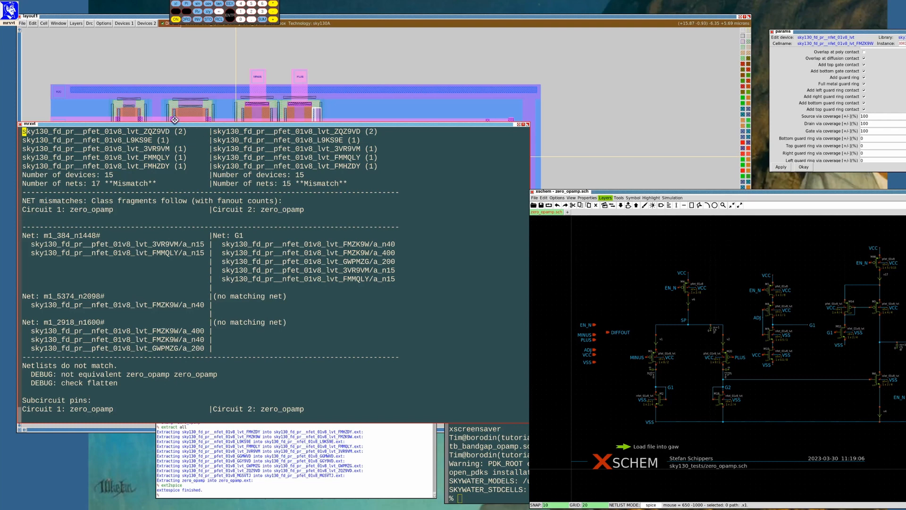
# Move the report window aside, recall the ext2spice command in the layout console, and return to the report
pyautogui.moveTo(175, 124); pyautogui.dragTo(156, 120)
pyautogui.click(212, 432)
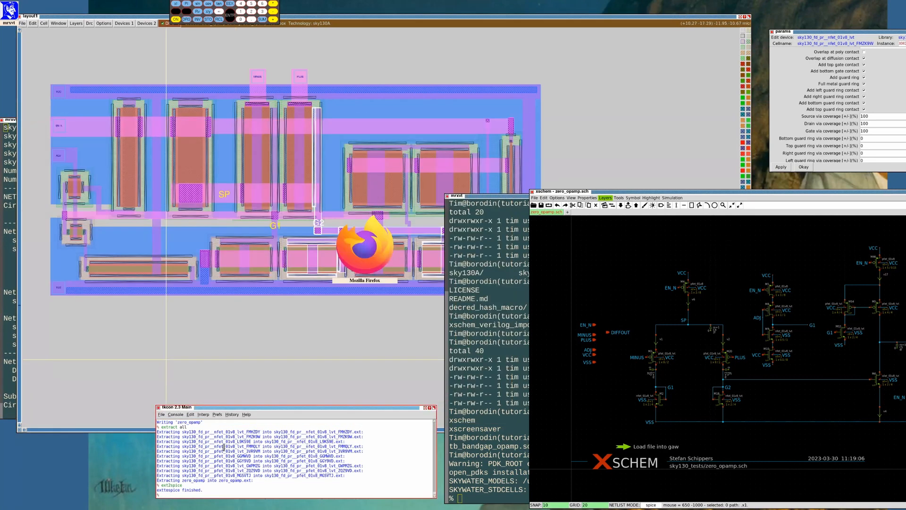
pyautogui.write('extract all')
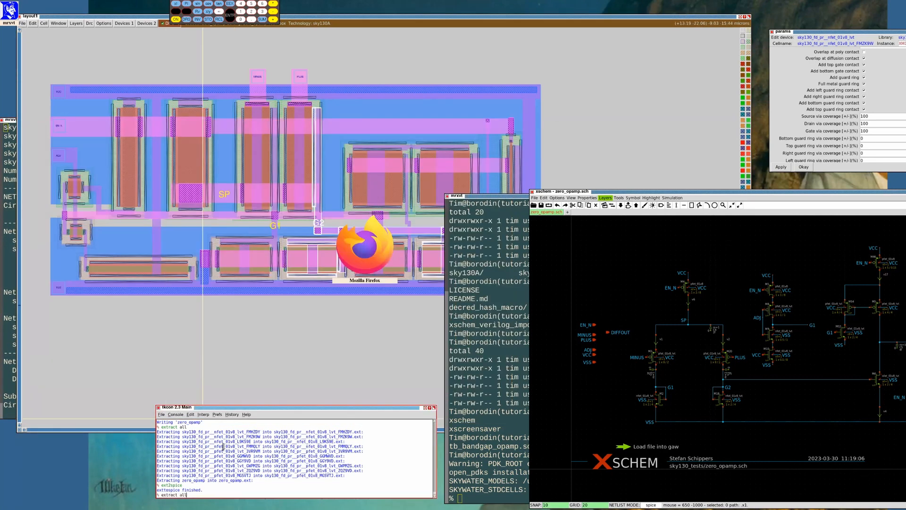
pyautogui.press('Up')
pyautogui.click(14, 124)
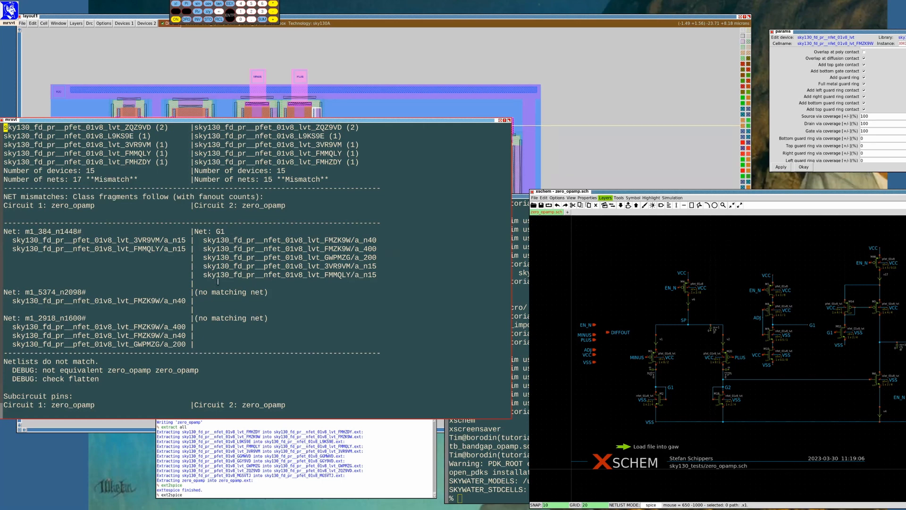
# Quit the comparison report and list the project directory in detail to check the netlist files
pyautogui.press('q')
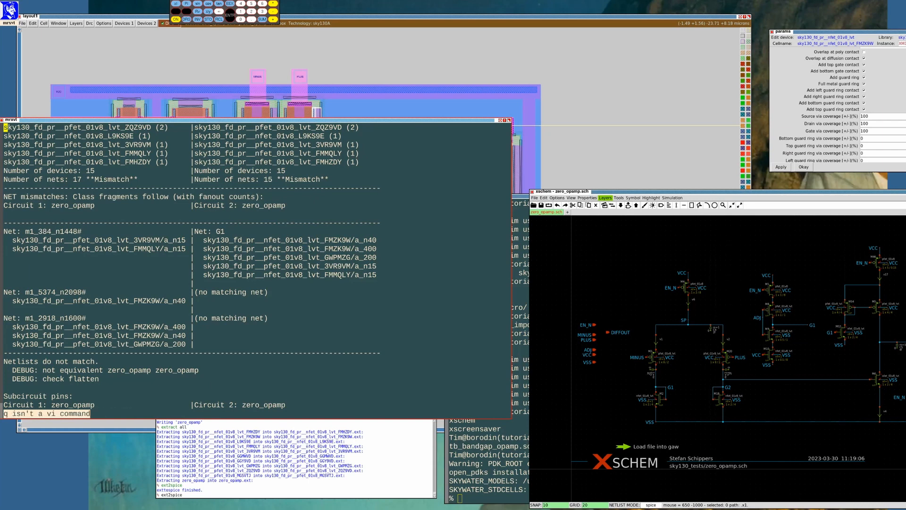
pyautogui.write(':qt')
pyautogui.press('BackSpace')
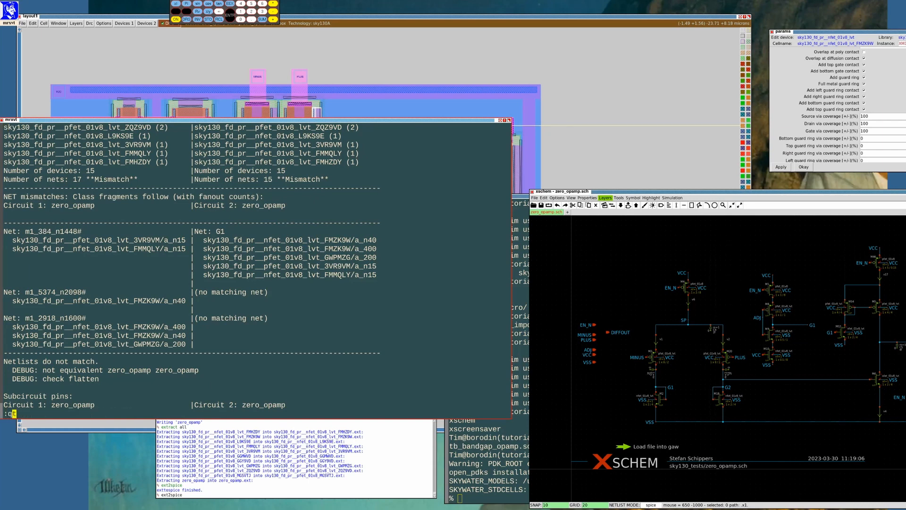
pyautogui.press('Return')
pyautogui.write('ls -al')
pyautogui.press('Return')
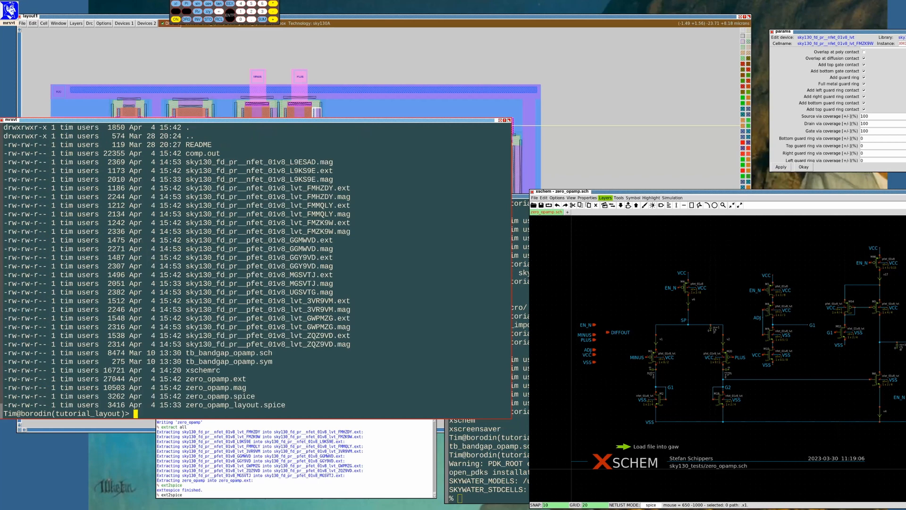
pyautogui.press('Up')
pyautogui.press('Up')
pyautogui.press('Up')
pyautogui.press('Down')
pyautogui.press('Down')
pyautogui.press('Down')
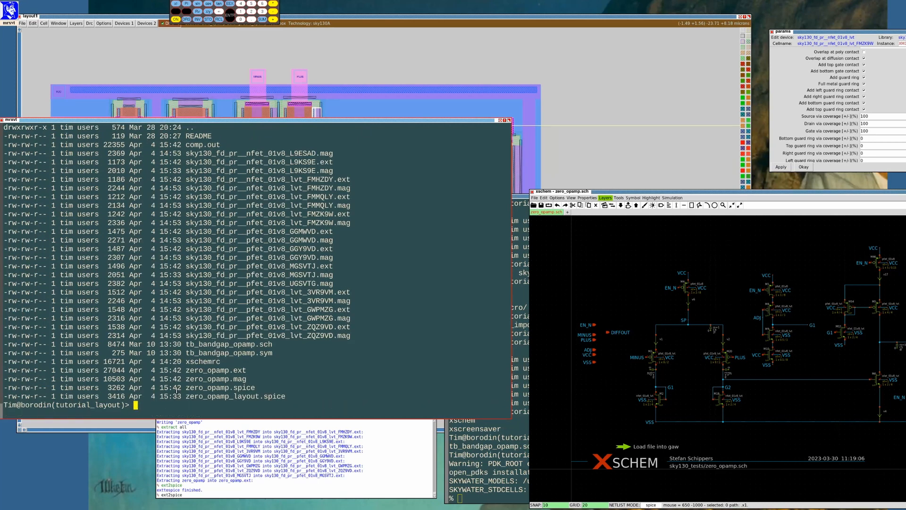
# Mark the two zero_opamp SPICE files in the listing and write the layout netlist with ext2spice -o zero_opamp_layout.spice
pyautogui.moveTo(4, 387); pyautogui.dragTo(356, 395)
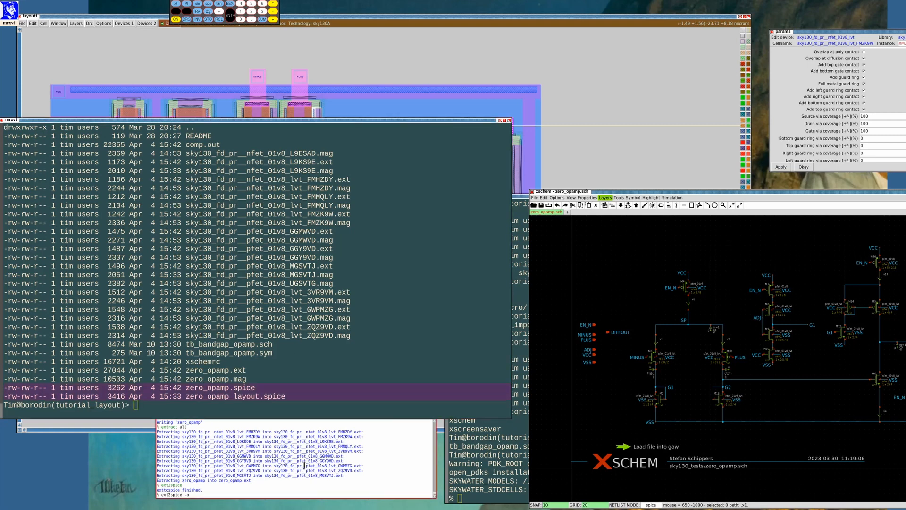
pyautogui.write('zero_opamp_layout.spice')
pyautogui.press('Return')
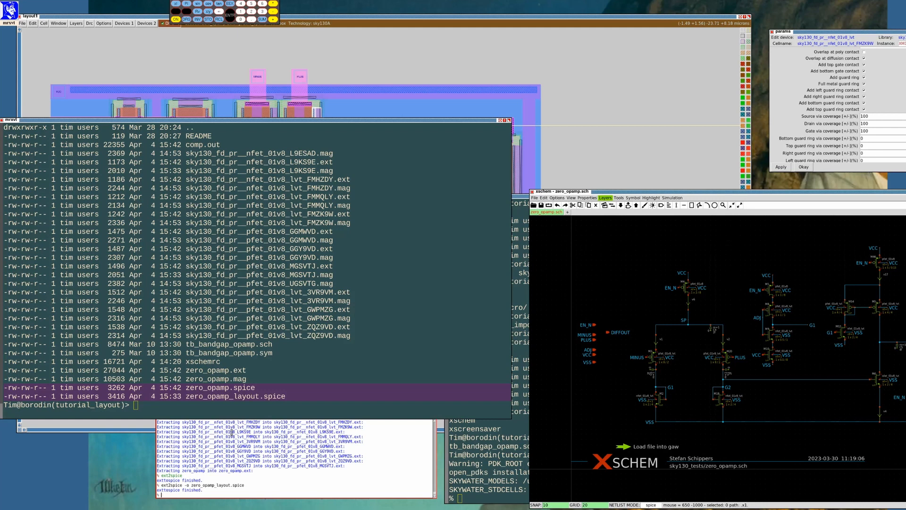
# Copy the schematic netlist ~/.xschem/simulations/zero_opamp.spice into the current project directory
pyautogui.write('vi comp.out')
pyautogui.press('Up')
pyautogui.press('Up')
pyautogui.press('Up')
pyautogui.press('Up')
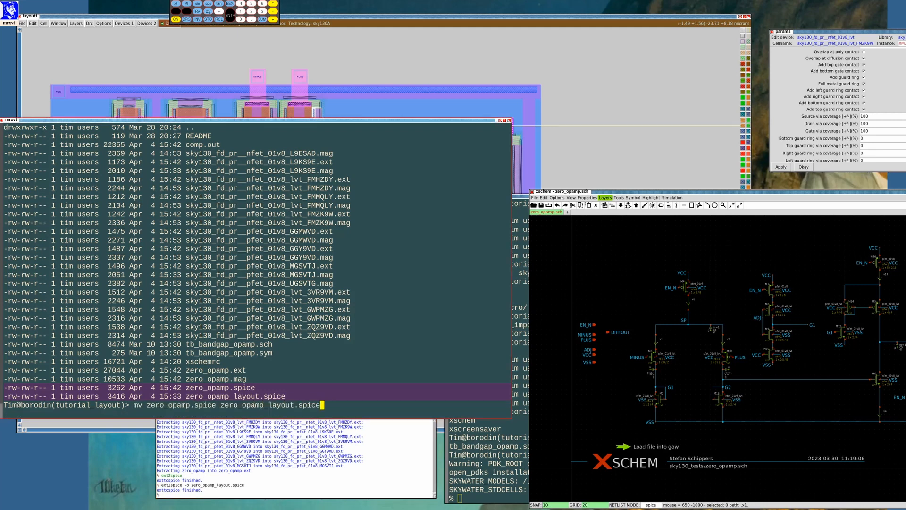
pyautogui.press('Return')
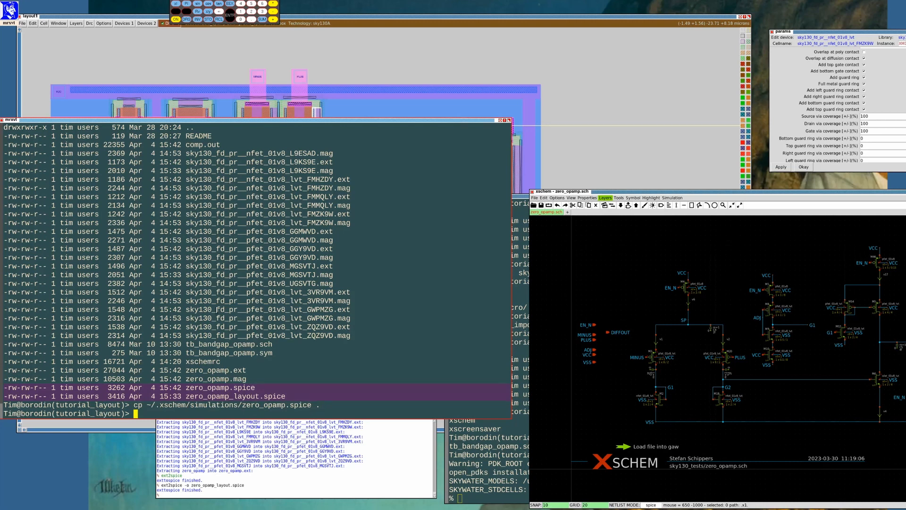
# Run netgen batch LVS on zero_opamp_layout.spice against zero_opamp.spice with the sky130A_setup.tcl setup file
pyautogui.press('Up')
pyautogui.press('Up')
pyautogui.press('Up')
pyautogui.press('Up')
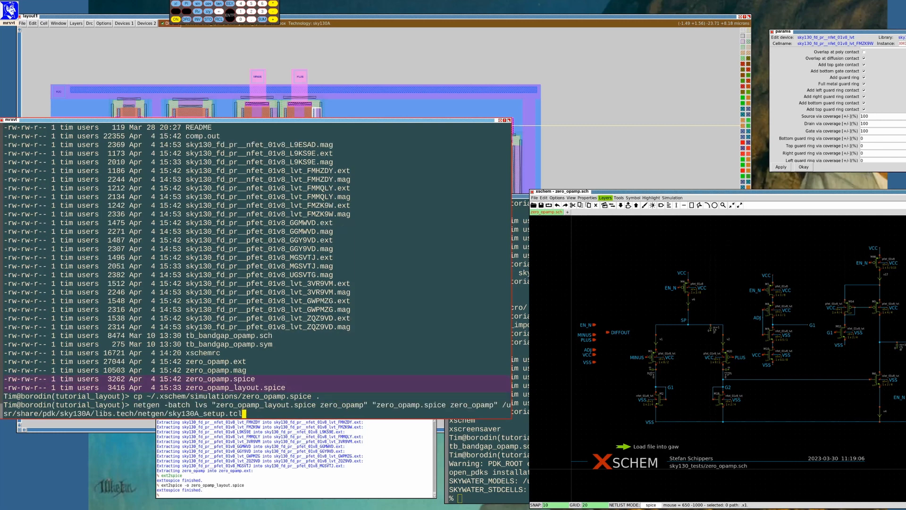
pyautogui.press('Return')
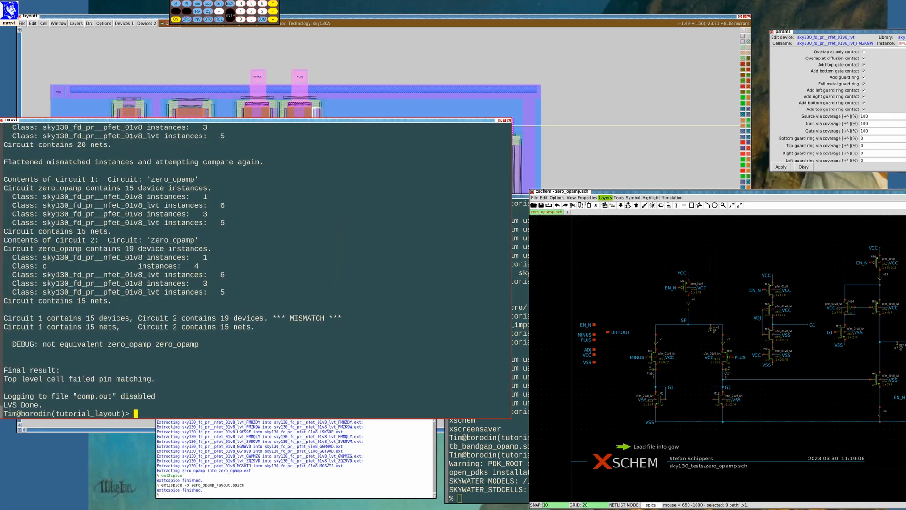
# Open comp.out in vi and go to the net and device mismatch sections for zero_opamp
pyautogui.press('Up')
pyautogui.press('Up')
pyautogui.press('Up')
pyautogui.press('Up')
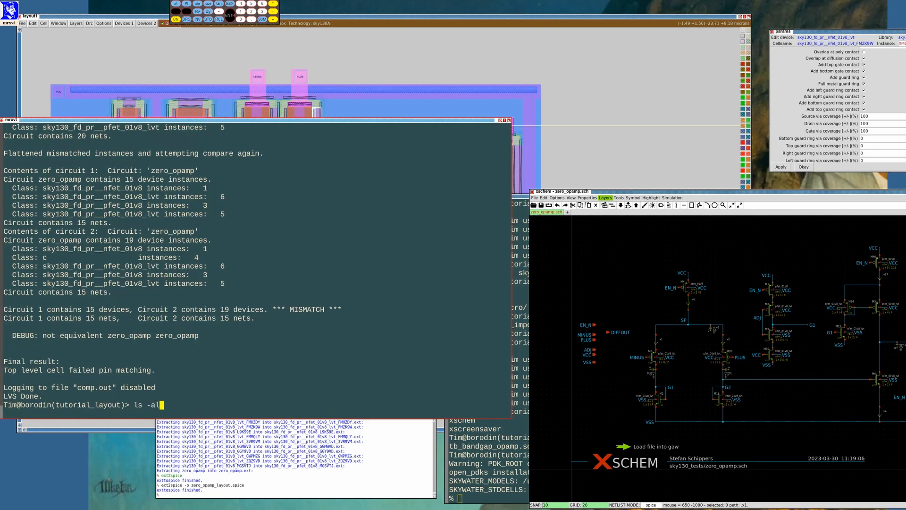
pyautogui.press('Return')
pyautogui.press('pagedown')
pyautogui.press('pagedown')
pyautogui.press('pagedown')
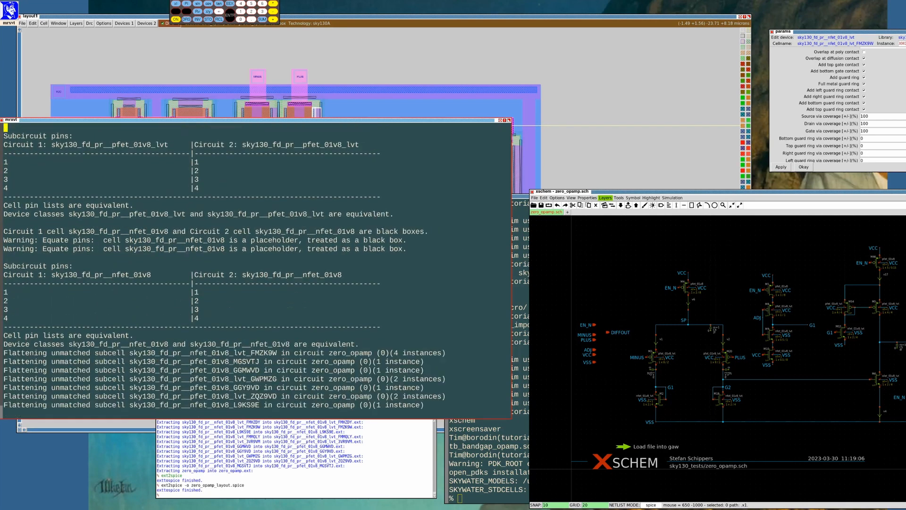
pyautogui.hotkey('ctrl', 'd')
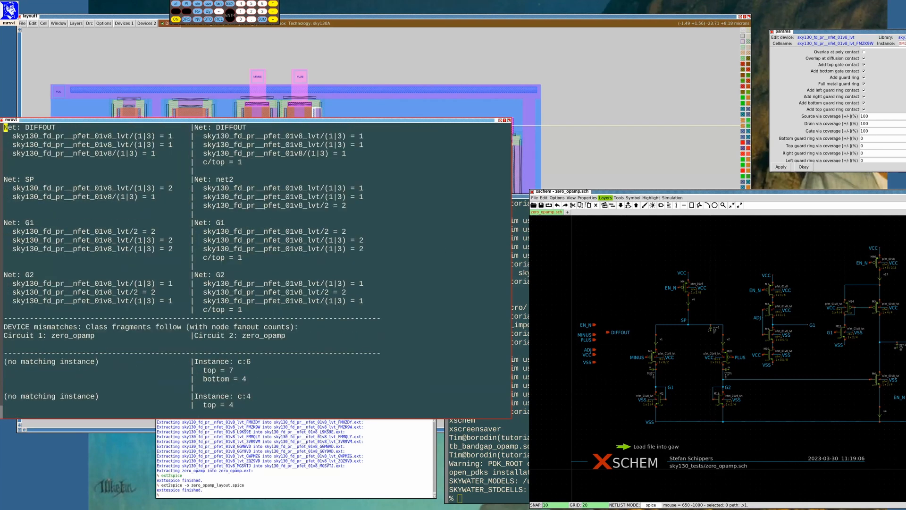
# Mark the SP and G1 net mismatch entries, review the entries above them, and quit the report
pyautogui.press('Up')
pyautogui.press('Up')
pyautogui.press('Up')
pyautogui.press('Up')
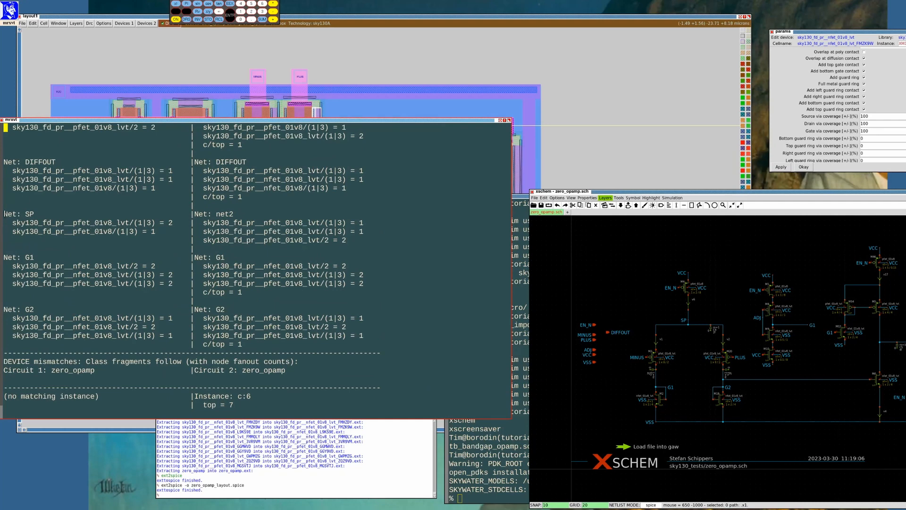
pyautogui.moveTo(5, 213); pyautogui.dragTo(136, 231)
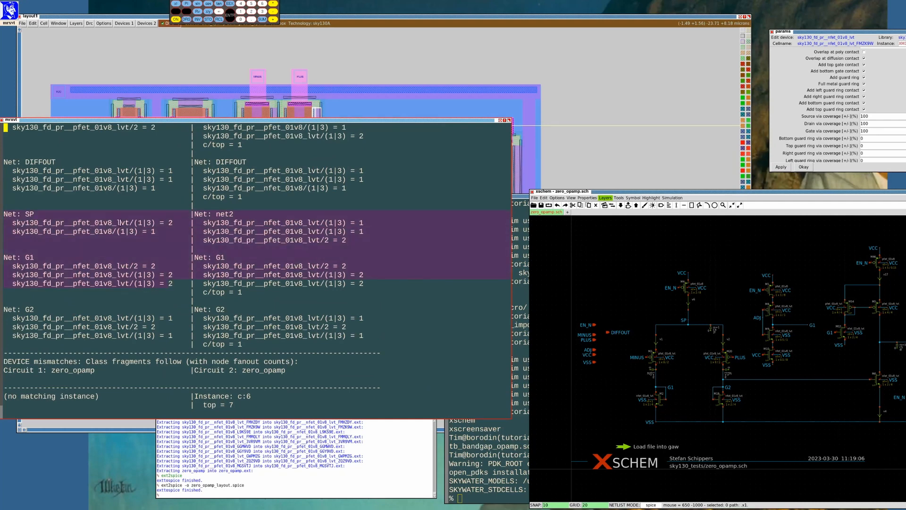
pyautogui.scroll(2, 242, 201)
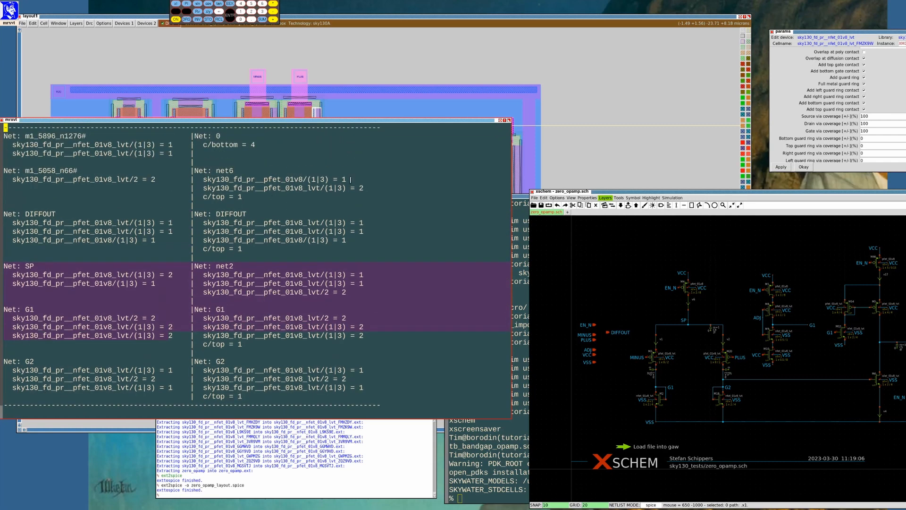
pyautogui.write(':q!')
pyautogui.press('Return')
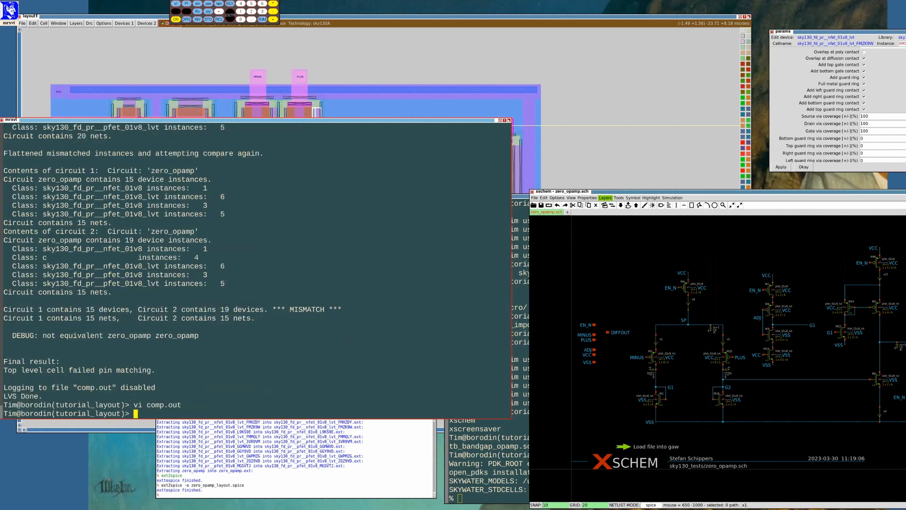
# Open zero_opamp.spice in vi and delete every capacitor line with the global command :g/^C/d
pyautogui.press('Up')
pyautogui.press('Up')
pyautogui.press('Up')
pyautogui.press('Up')
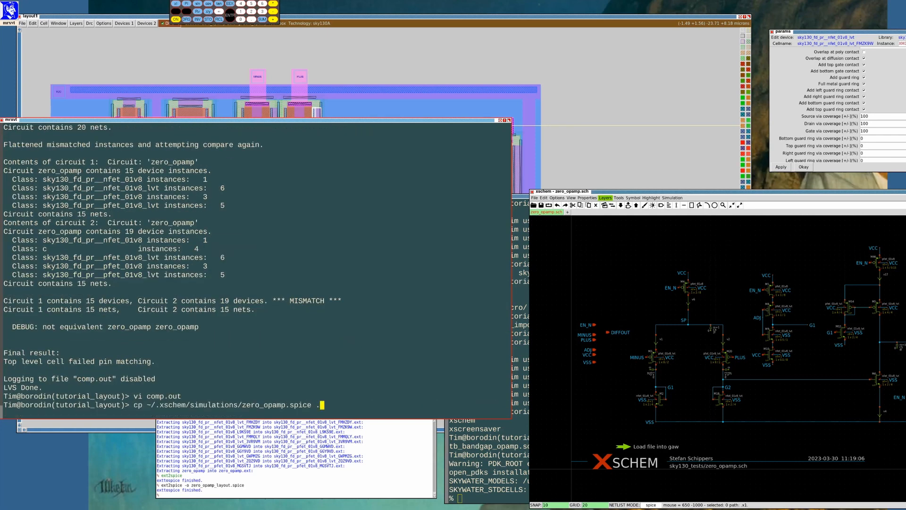
pyautogui.press('Up')
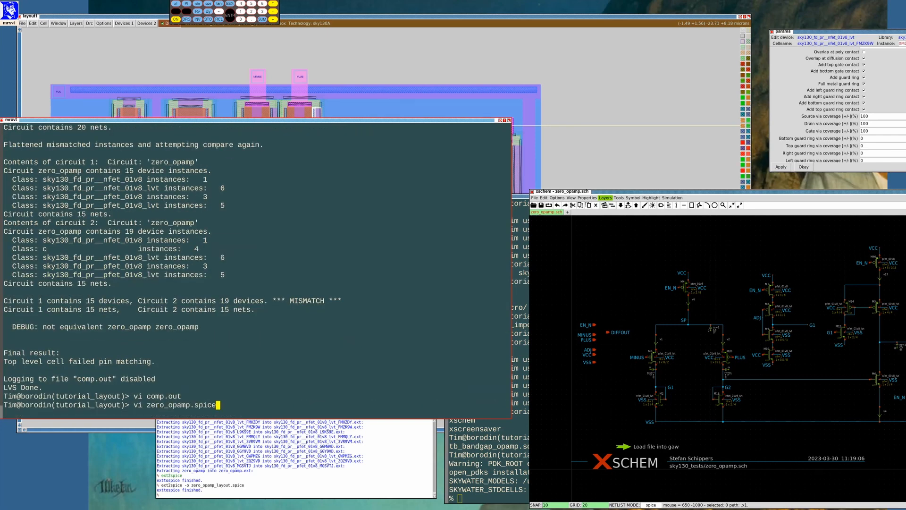
pyautogui.press('Return')
pyautogui.write('?&')
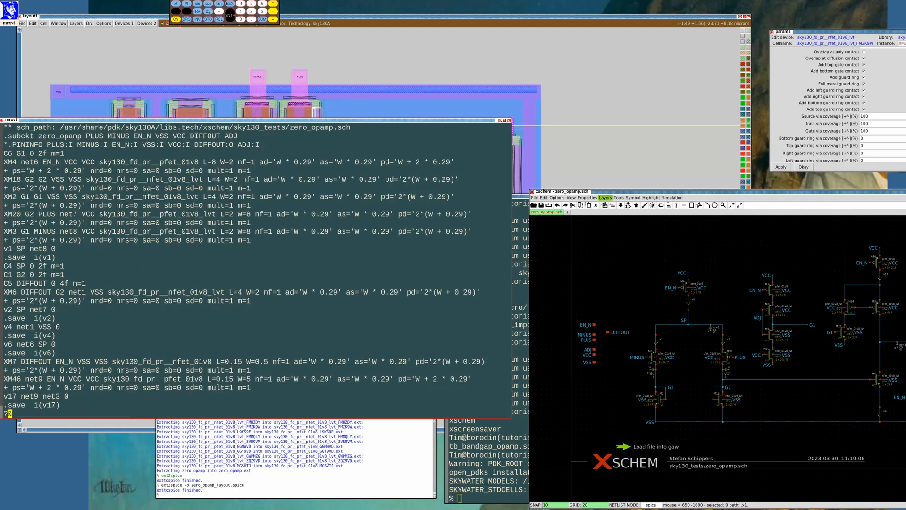
pyautogui.press('Escape')
pyautogui.write(':')
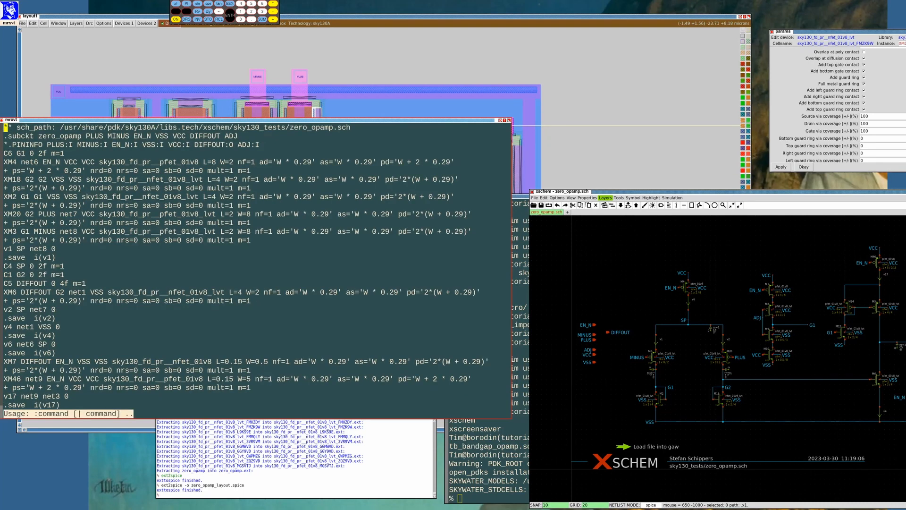
pyautogui.write(':g/^C/d')
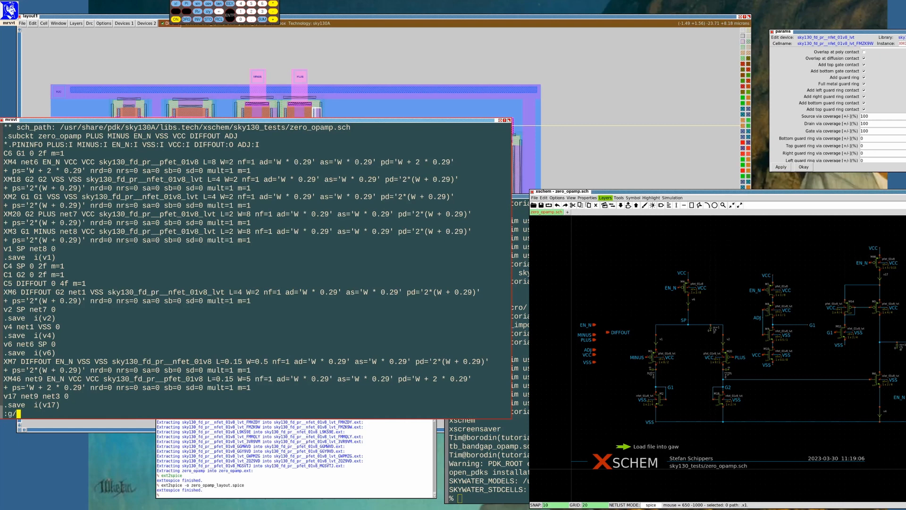
pyautogui.press('Return')
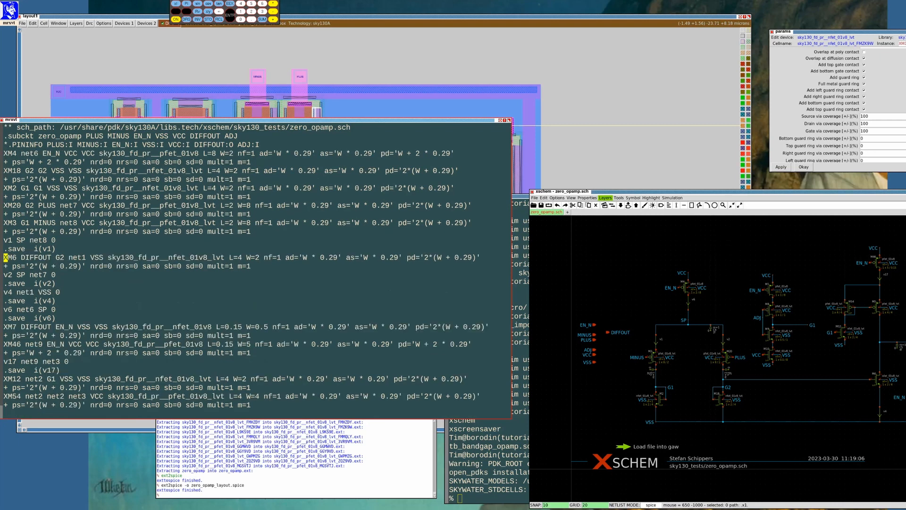
# Save the edited zero_opamp.spice, quit vi, and rerun the netgen LVS comparison
pyautogui.write(':wq')
pyautogui.press('Return')
pyautogui.press('Up')
pyautogui.press('Up')
pyautogui.press('Up')
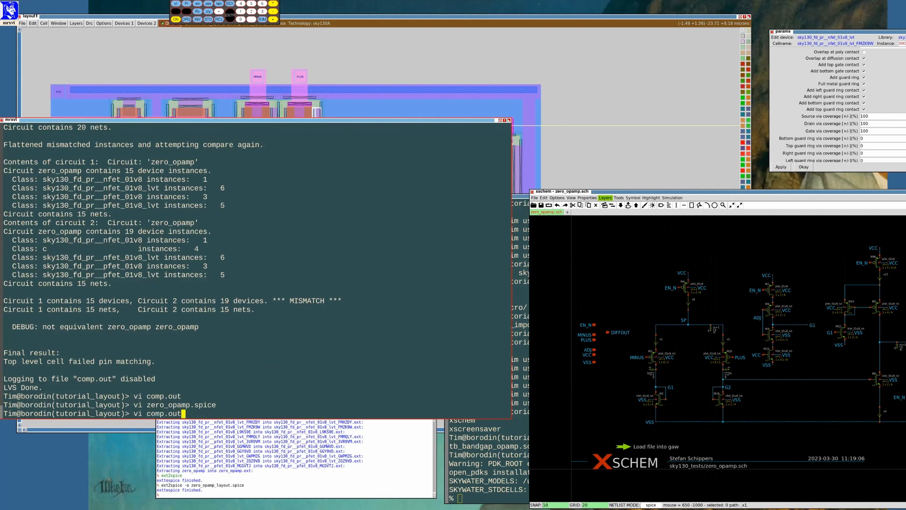
pyautogui.press('Return')
# Open comp.out in vi, go to its end, and mark the mismatch entries for nets m1_5896_n1276# and m1_5058_n66#
pyautogui.press('Up')
pyautogui.press('Up')
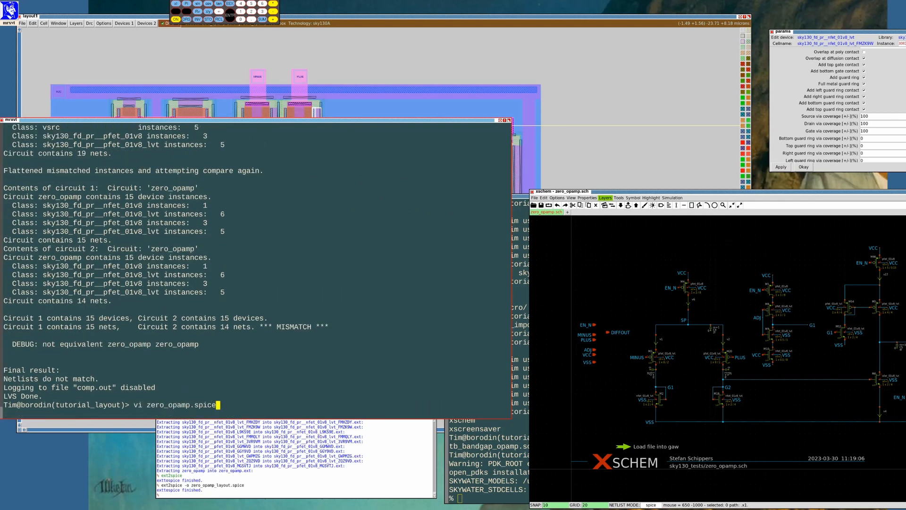
pyautogui.press('Up')
pyautogui.press('Return')
pyautogui.hotkey('ctrl', 'f')
pyautogui.hotkey('ctrl', 'f')
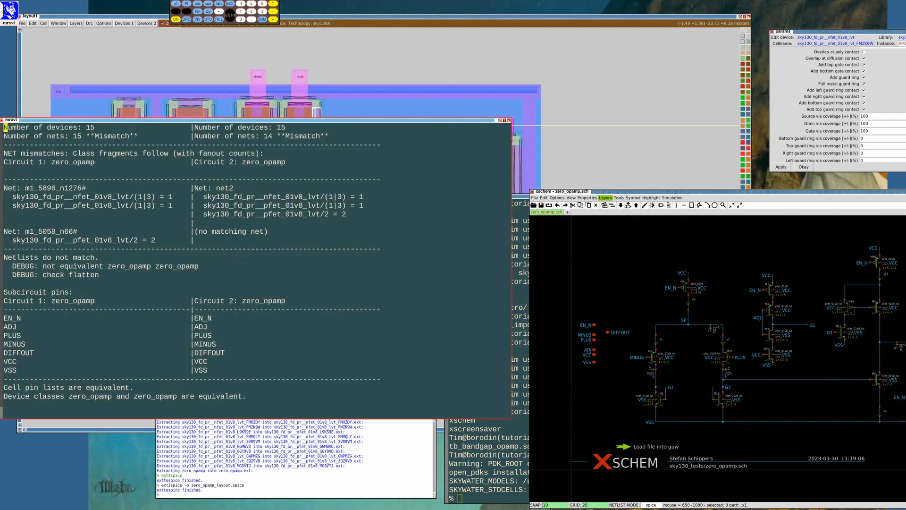
pyautogui.hotkey('shift', 'g')
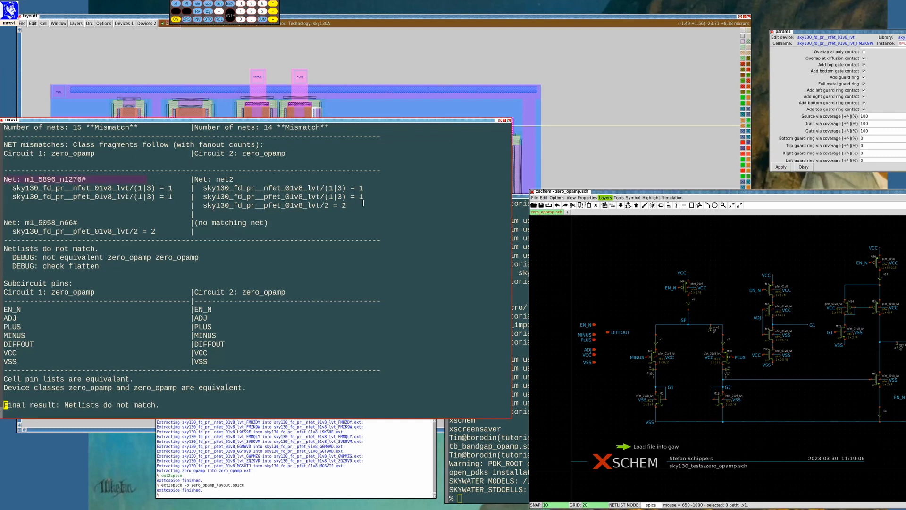
pyautogui.moveTo(410, 225); pyautogui.dragTo(352, 258)
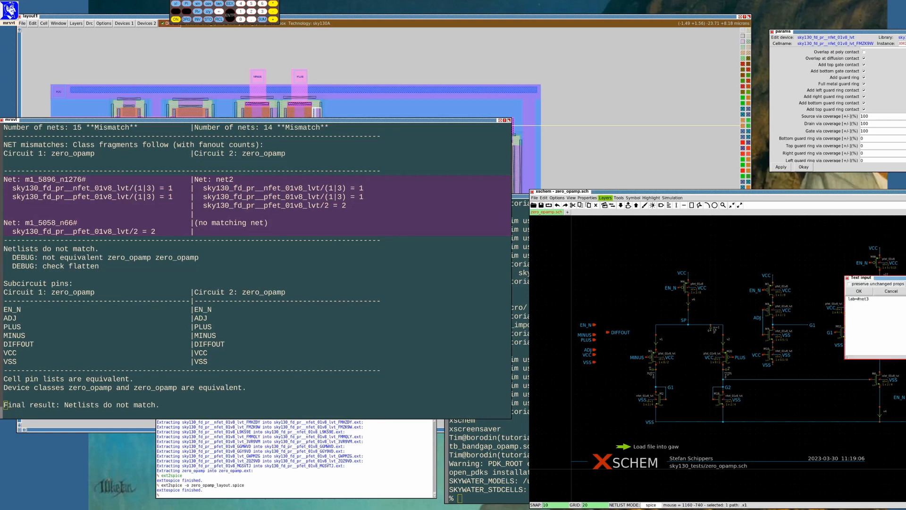
# Check the net labels of the unnamed wires between transistors in the zero_opamp schematic, cancelling each property dialog
pyautogui.press('q')
pyautogui.moveTo(784, 389); pyautogui.dragTo(625, 426)
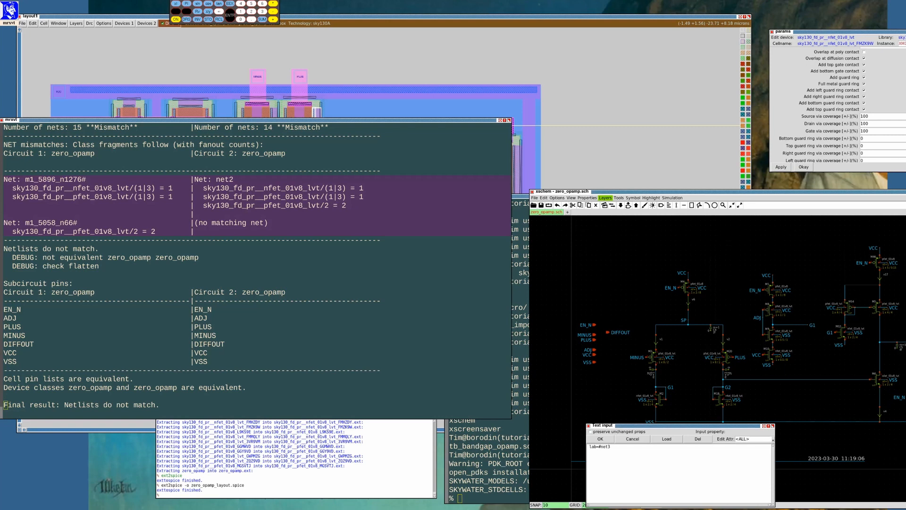
pyautogui.click(632, 438)
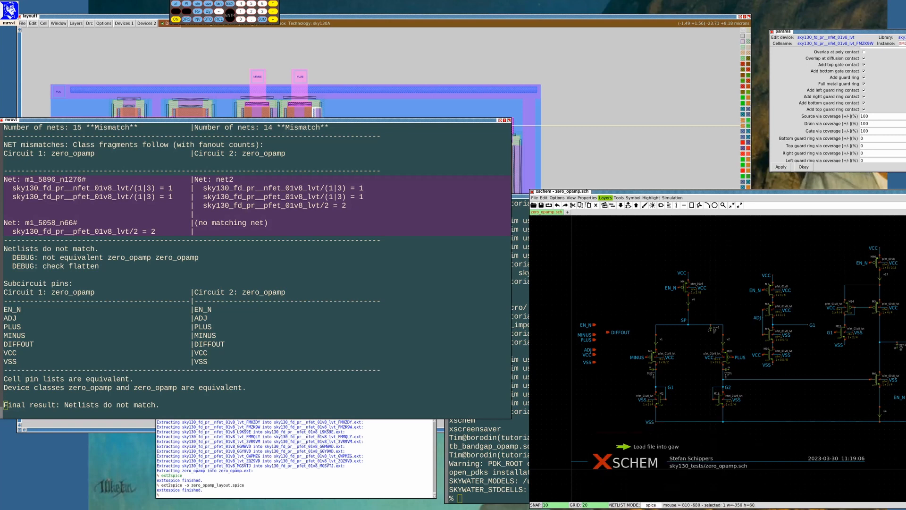
pyautogui.click(861, 285)
pyautogui.press('q')
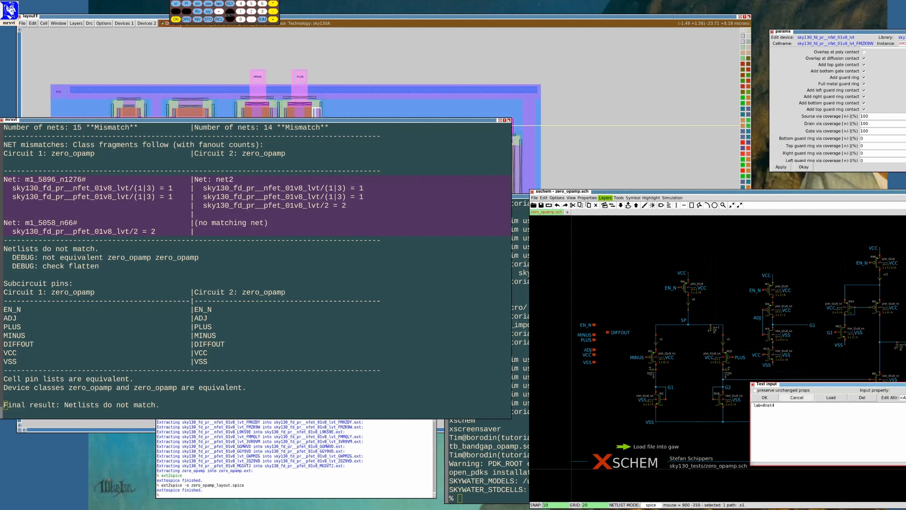
pyautogui.click(795, 397)
pyautogui.click(773, 344)
pyautogui.press('q')
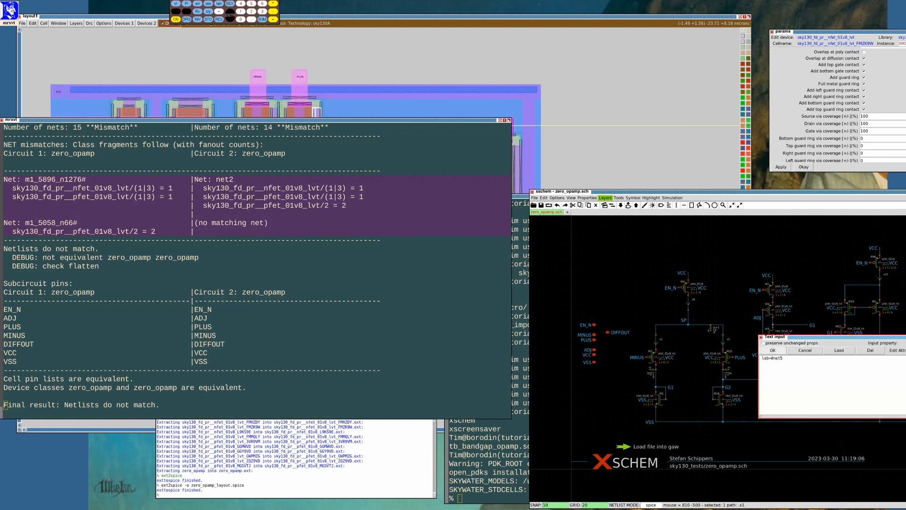
pyautogui.click(805, 350)
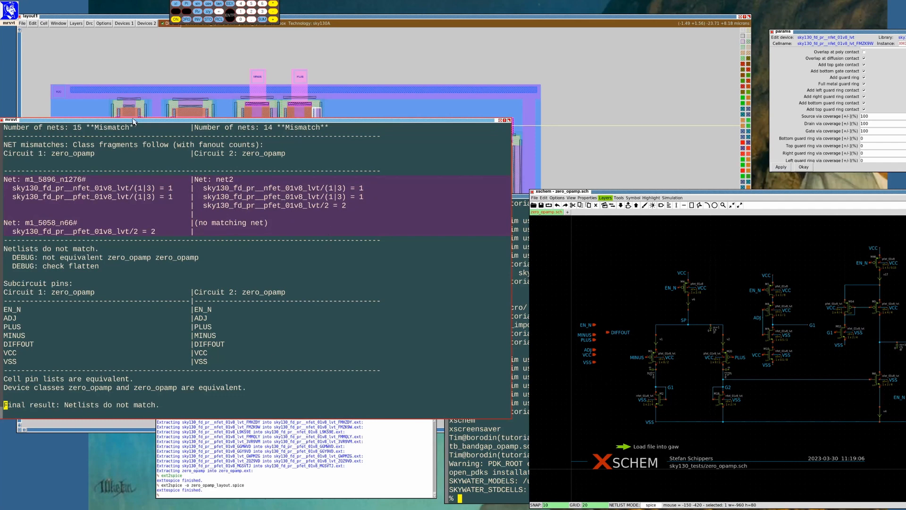
# Move the report off the layout and locate the unmatched net by running goto m1_5058_n66# in the layout console
pyautogui.moveTo(451, 128); pyautogui.dragTo(883, 89)
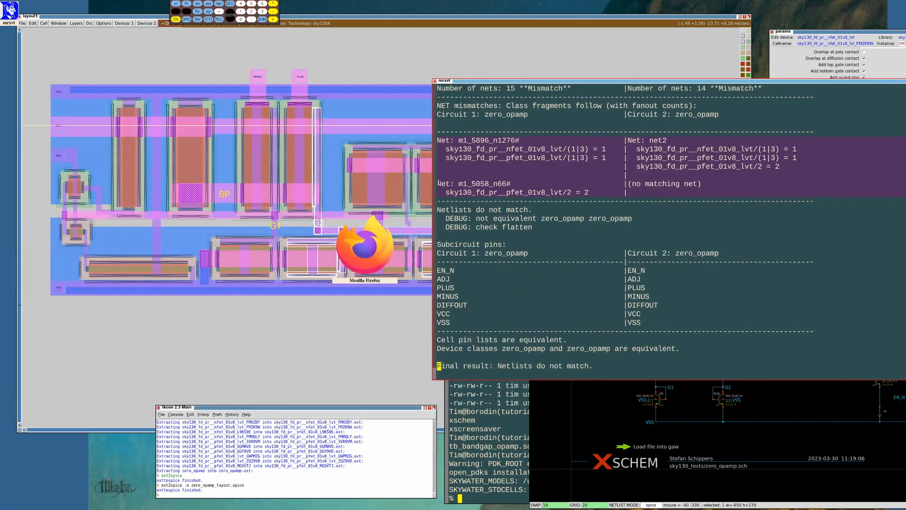
pyautogui.click(448, 17)
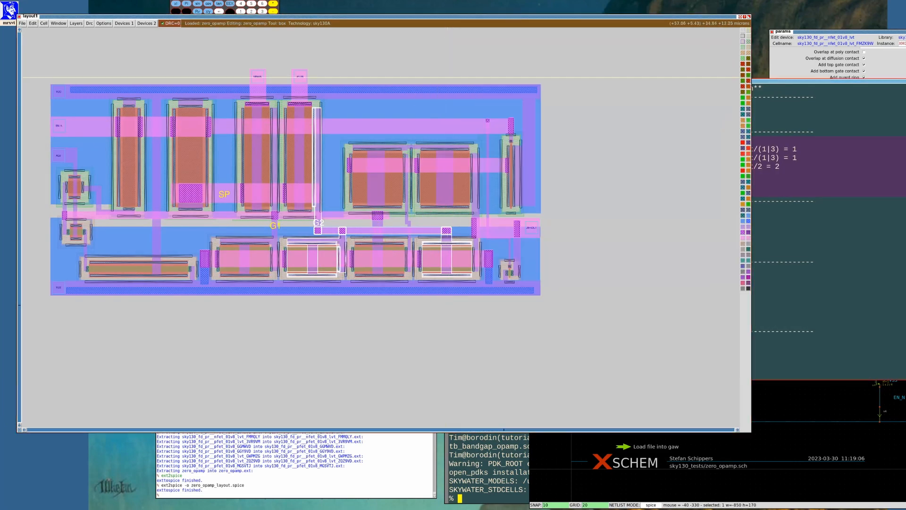
pyautogui.click(753, 88)
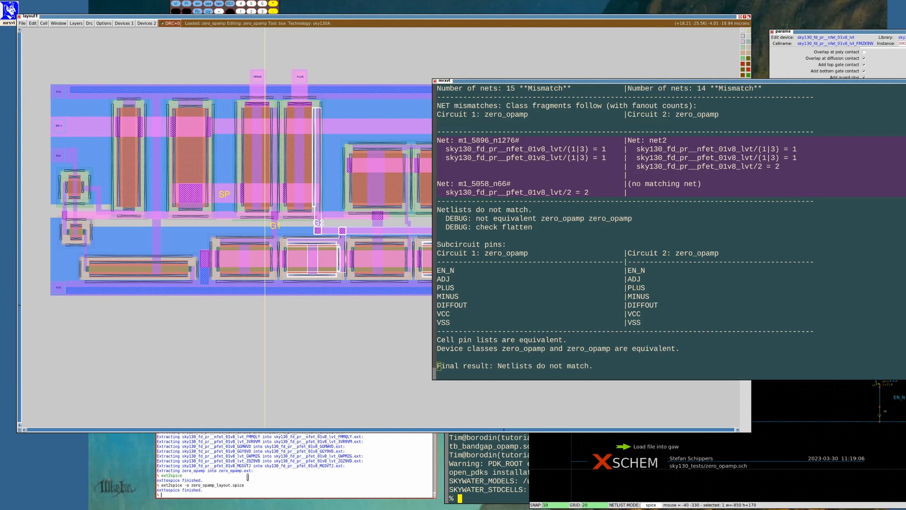
pyautogui.write('goto m1_5058_n66#')
pyautogui.press('Return')
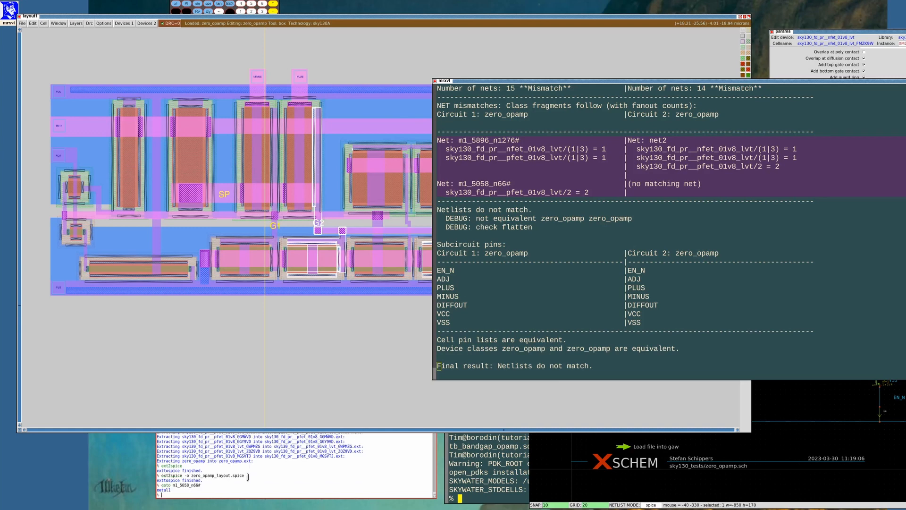
# Bring the layout to the front, zoom out around the located point, and select all the metal connected to that net
pyautogui.hotkey('ctrl', 'z')
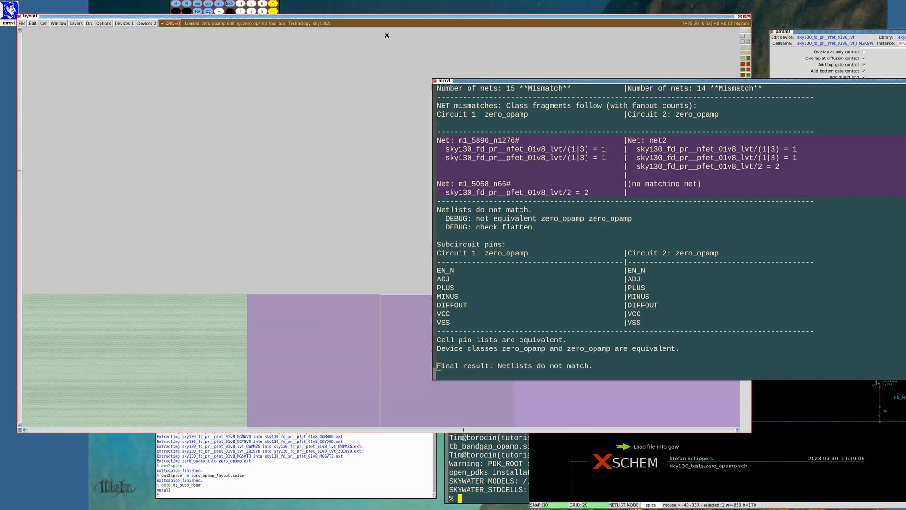
pyautogui.click(390, 19)
pyautogui.hotkey('shift', 'z')
pyautogui.hotkey('shift', 'z')
pyautogui.hotkey('shift', 'z')
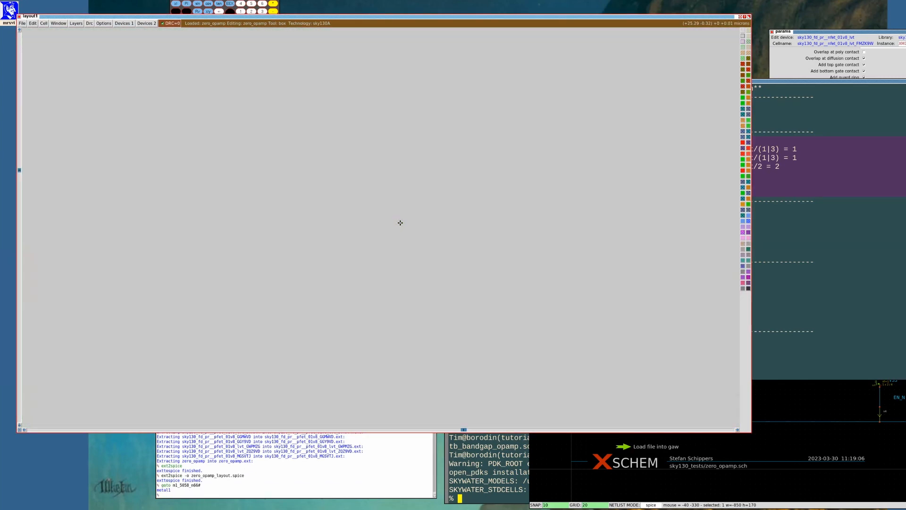
pyautogui.hotkey('shift', 'z')
pyautogui.hotkey('shift', 'z')
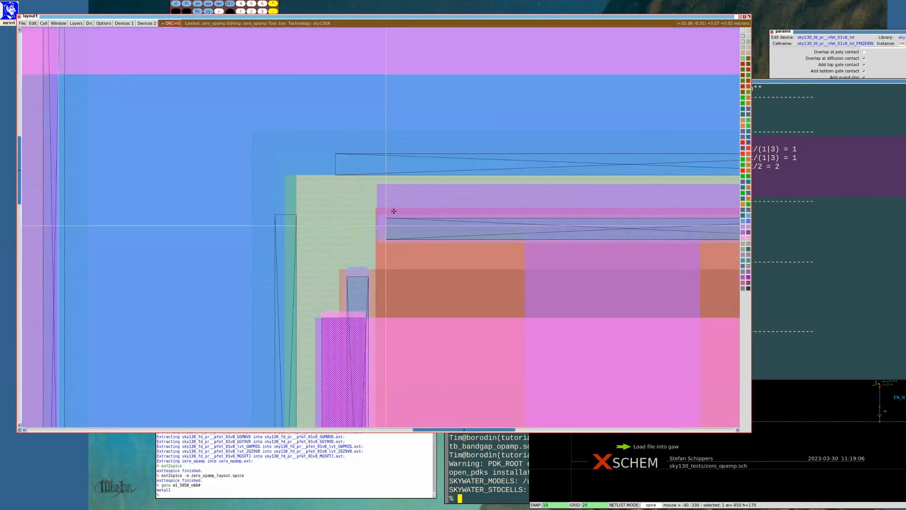
pyautogui.press('s')
pyautogui.press('s')
pyautogui.press('s')
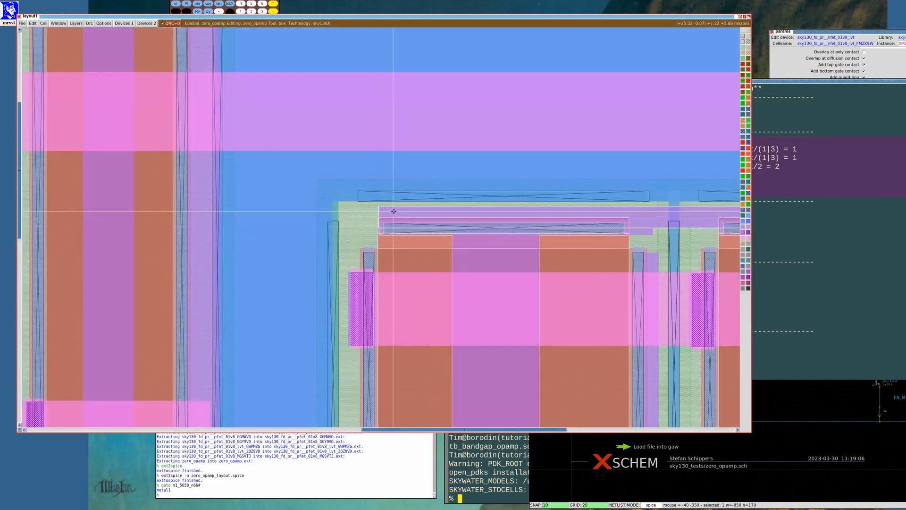
# Check the net label of the wire joining the second-stage transistors in the zero_opamp schematic, cancelling the property dialog
pyautogui.hotkey('shift', 'z')
pyautogui.hotkey('shift', 'z')
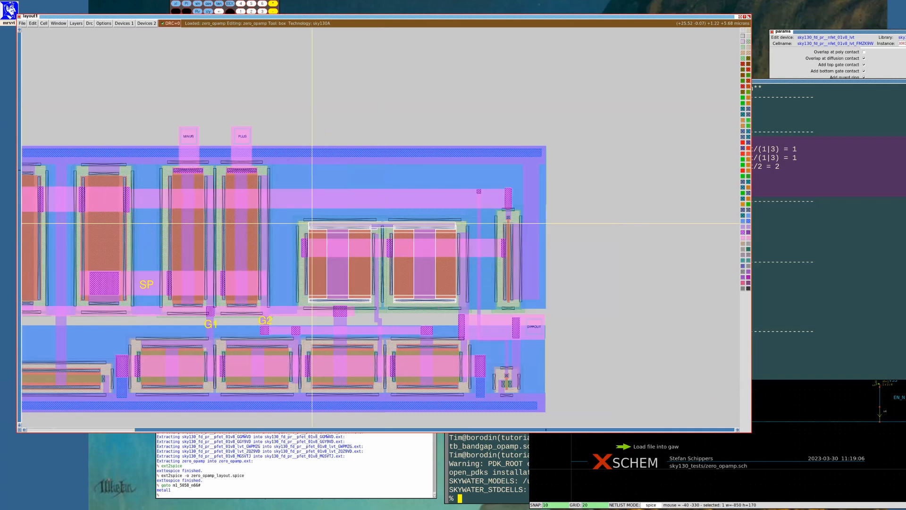
pyautogui.click(849, 401)
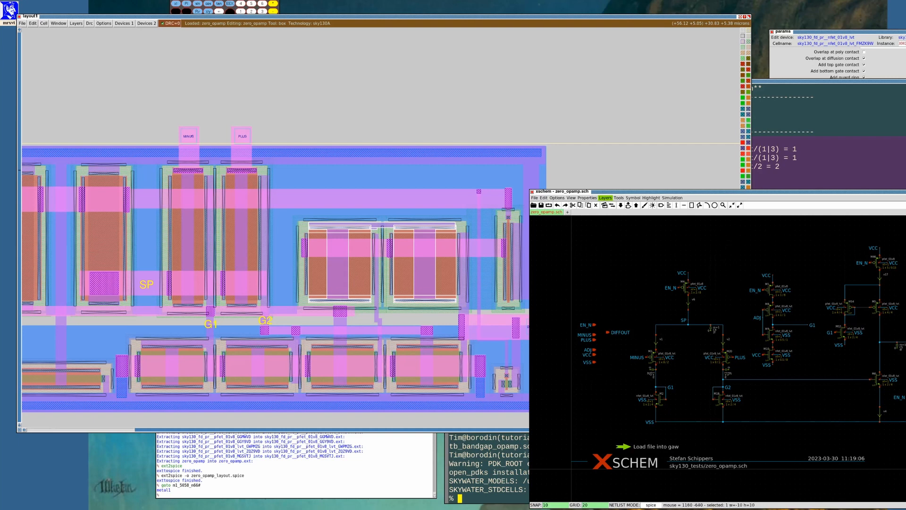
pyautogui.press('q')
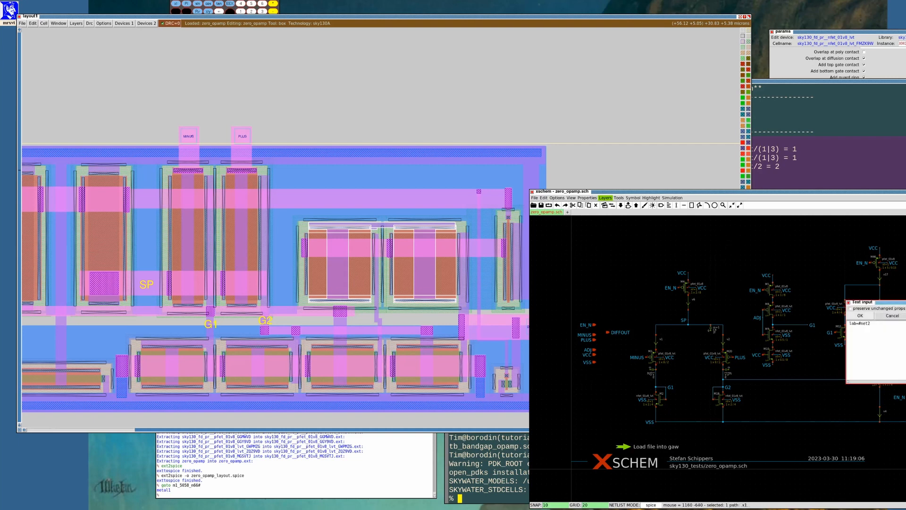
pyautogui.click(890, 315)
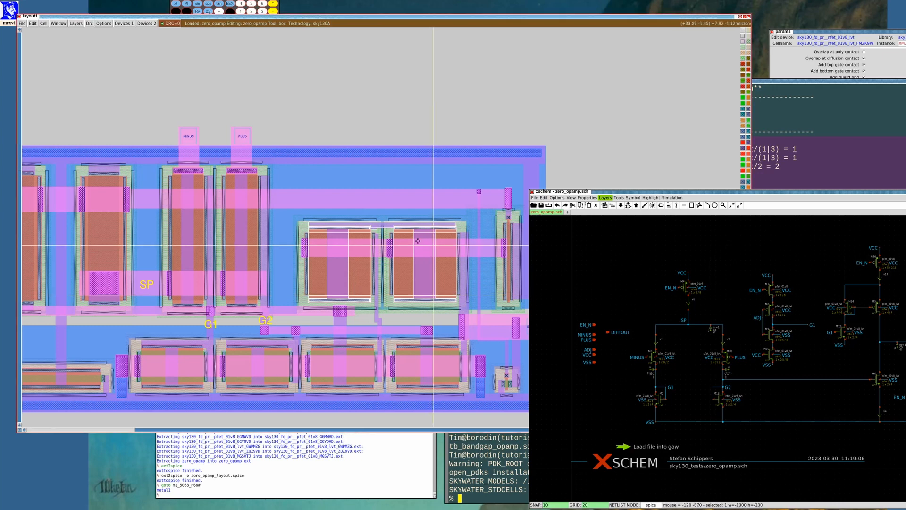
# Paint metal1 from the first paired pfet's outer contact up to the gate strip above it, and select the connected net
pyautogui.click(373, 241)
pyautogui.rightClick(376, 222)
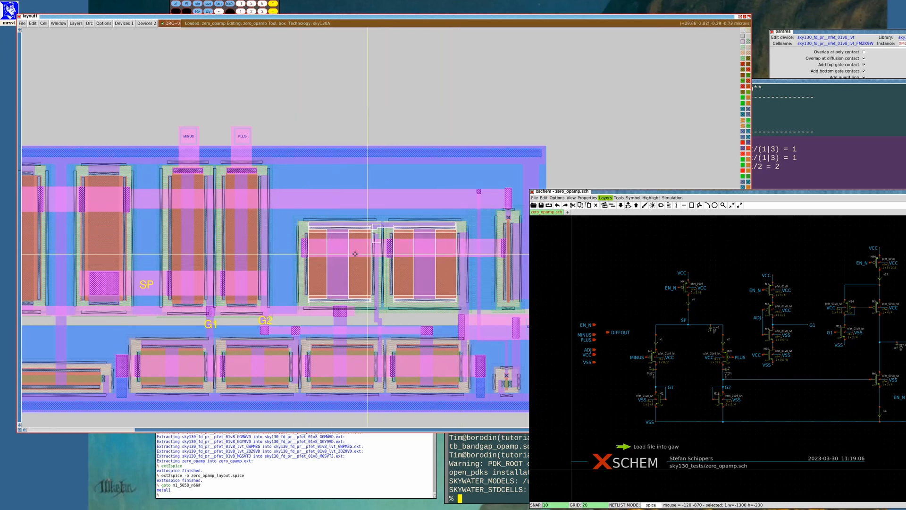
pyautogui.click(386, 247)
pyautogui.rightClick(395, 217)
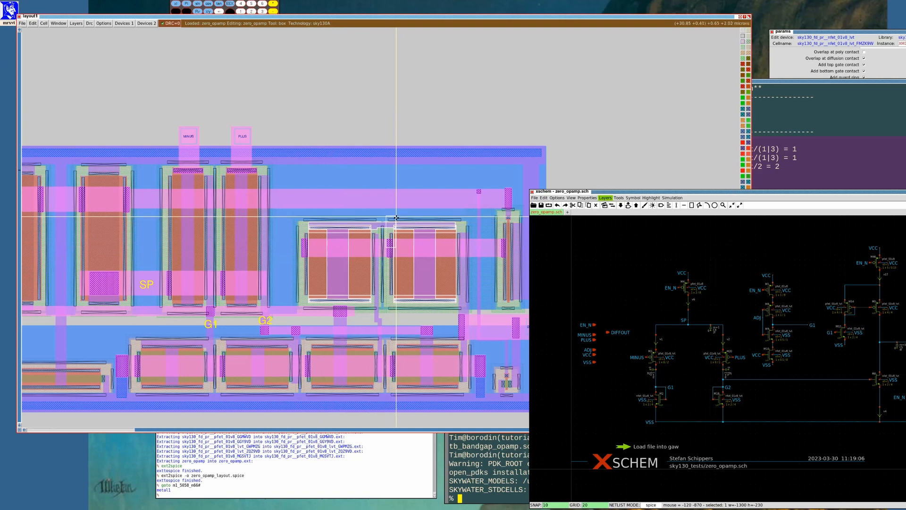
pyautogui.press('z')
pyautogui.hotkey('ctrl', 'z')
pyautogui.hotkey('shift', 'z')
pyautogui.hotkey('shift', 'z')
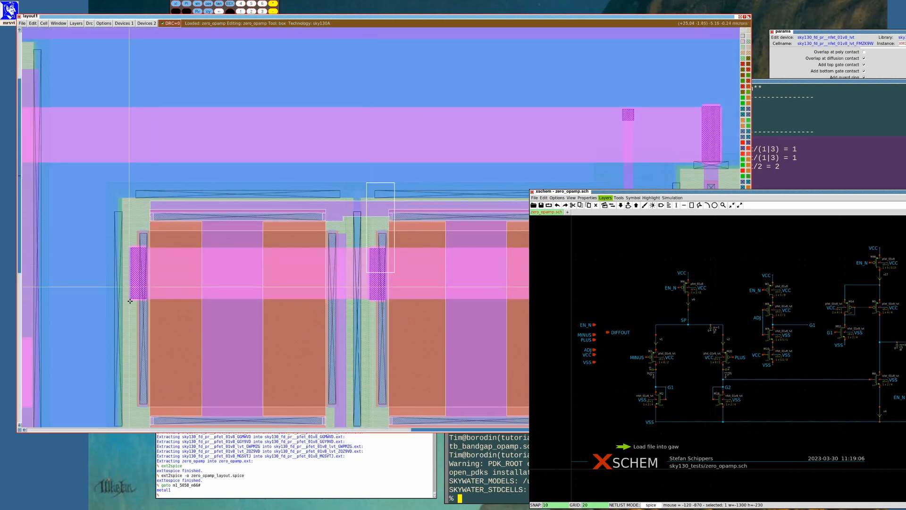
pyautogui.click(186, 23)
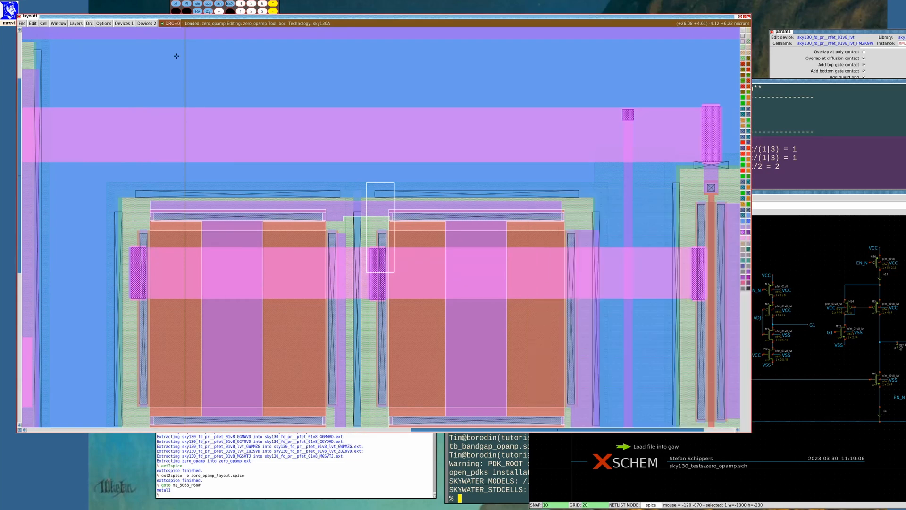
pyautogui.click(135, 292)
pyautogui.rightClick(157, 201)
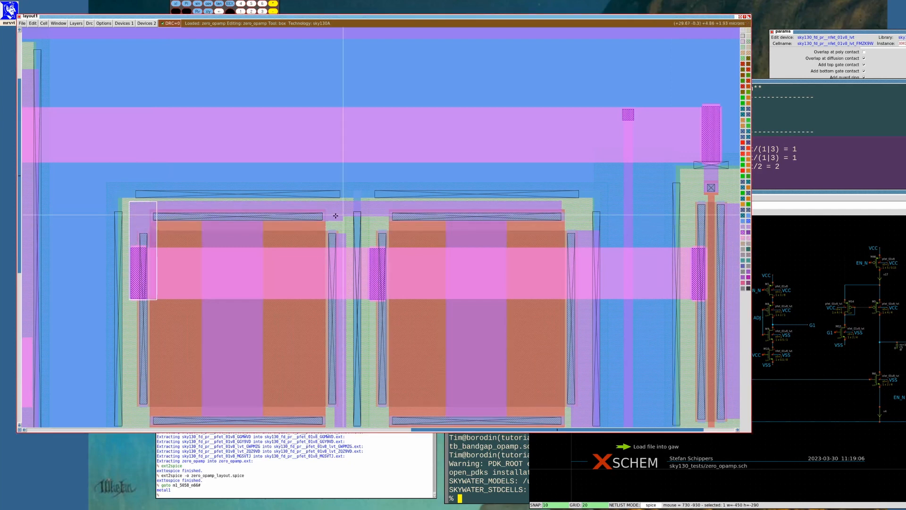
pyautogui.press('v')
pyautogui.press('s')
pyautogui.press('s')
pyautogui.press('s')
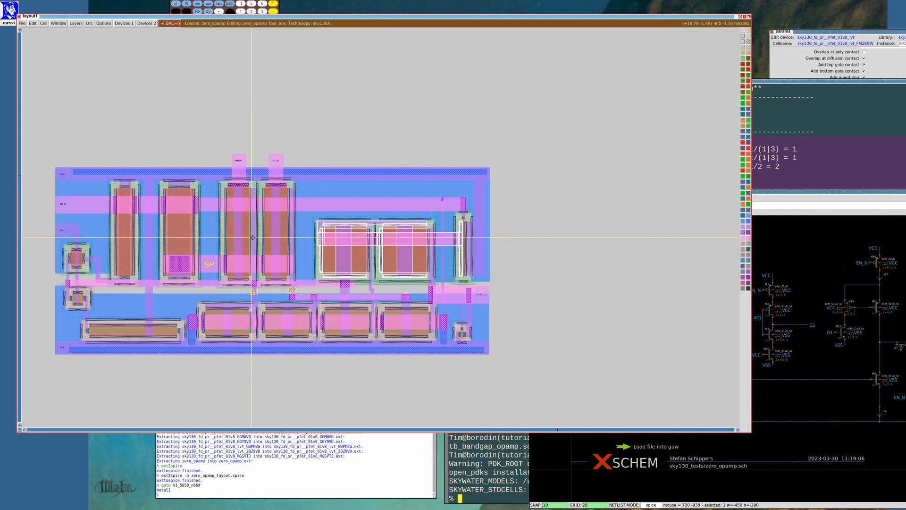
# Extract all cells and write the layout netlist with ext2spice -o zero_opamp_layout.spice
pyautogui.write('extract all')
pyautogui.press('Return')
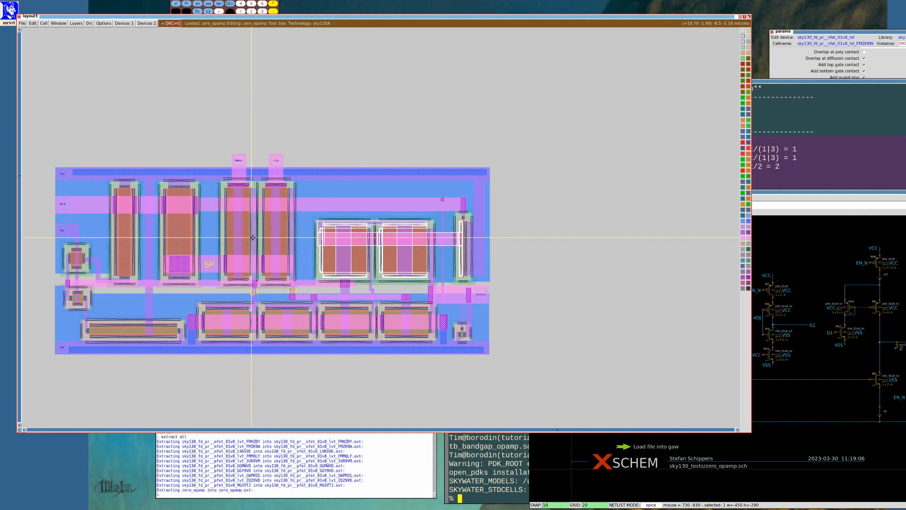
pyautogui.write('ext2spice -o zero_opamp_layout.spice')
pyautogui.press('Return')
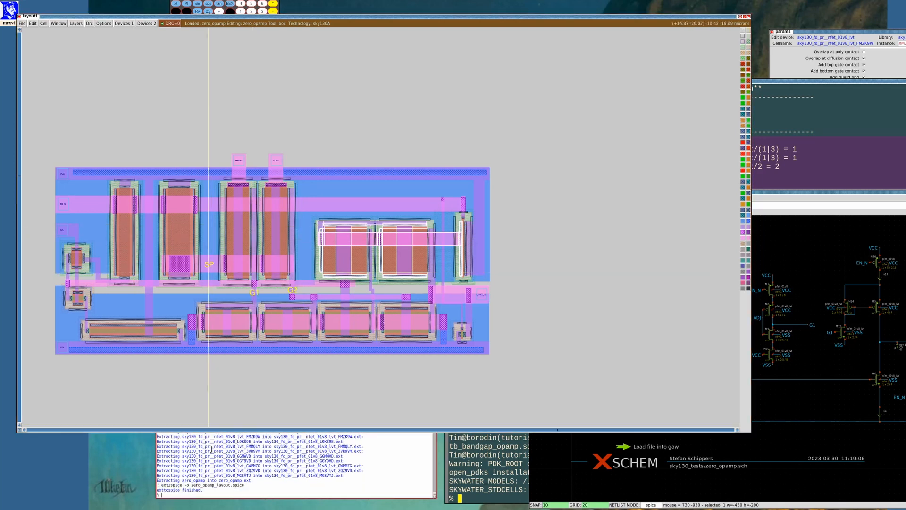
# Save the modified zero_opamp layout with the writeall command, choosing autowrite
pyautogui.press('Up')
pyautogui.press('BackSpace')
pyautogui.press('BackSpace')
pyautogui.press('BackSpace')
pyautogui.press('BackSpace')
pyautogui.press('BackSpace')
pyautogui.press('BackSpace')
pyautogui.press('BackSpace')
pyautogui.press('BackSpace')
pyautogui.press('BackSpace')
pyautogui.press('BackSpace')
pyautogui.press('BackSpace')
pyautogui.press('BackSpace')
pyautogui.press('BackSpace')
pyautogui.press('BackSpace')
pyautogui.press('BackSpace')
pyautogui.press('BackSpace')
pyautogui.press('BackSpace')
pyautogui.press('BackSpace')
pyautogui.press('BackSpace')
pyautogui.press('BackSpace')
pyautogui.write('writeall')
pyautogui.press('Return')
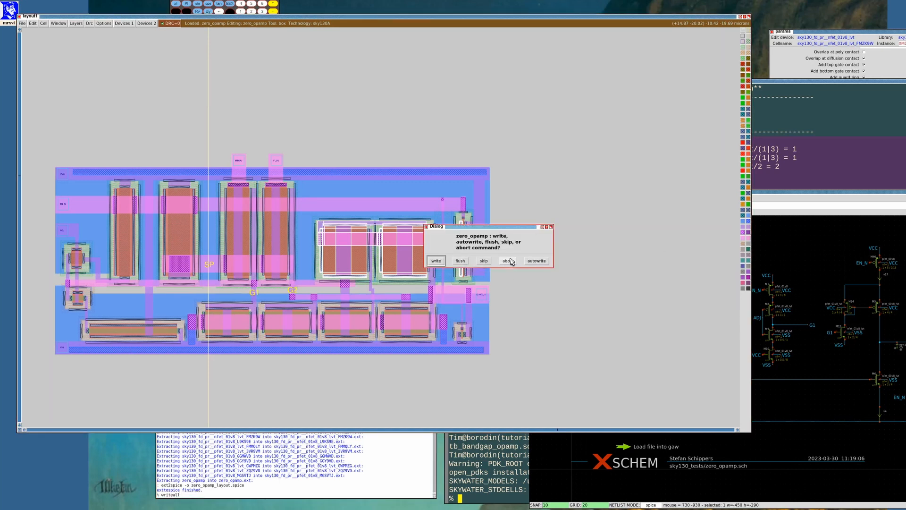
pyautogui.click(536, 261)
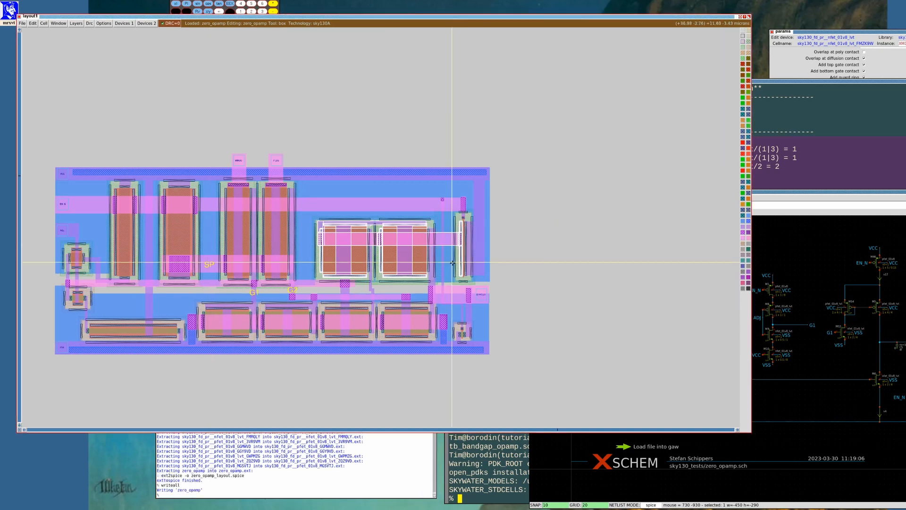
# Uncover the report terminal behind the layout and rerun the netgen LVS comparison
pyautogui.click(335, 18)
pyautogui.click(139, 17)
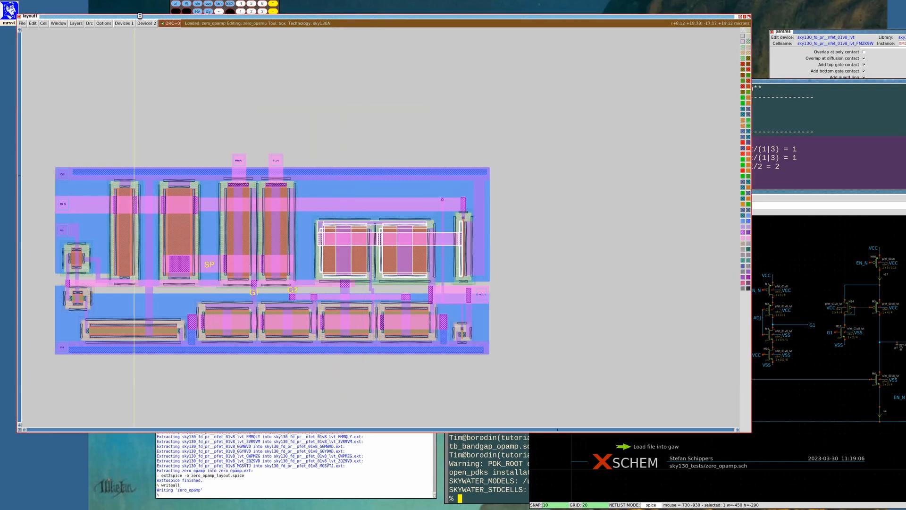
pyautogui.click(140, 18)
pyautogui.click(140, 19)
pyautogui.click(140, 18)
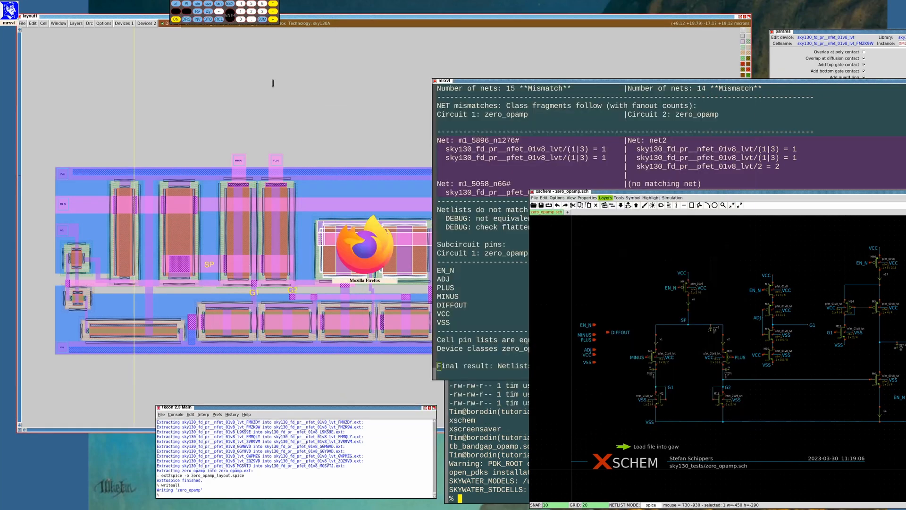
pyautogui.click(121, 94)
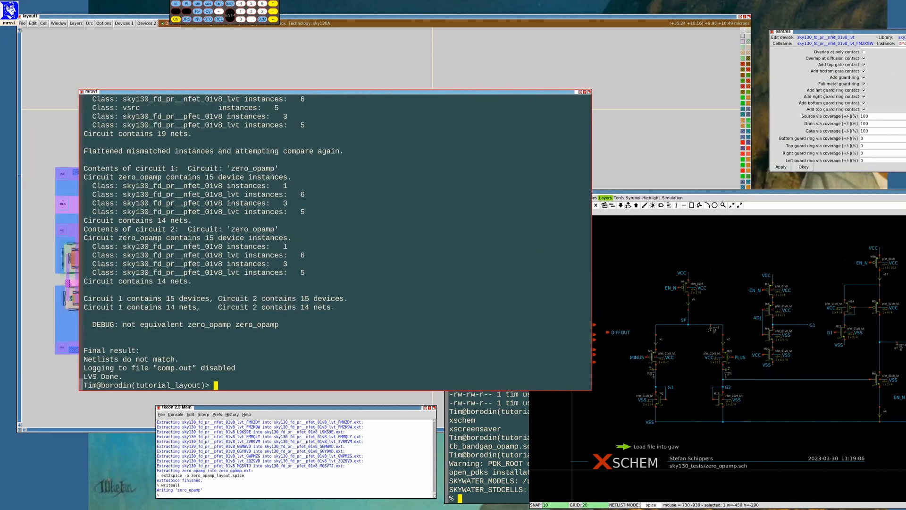
# Open comp.out in vi and go to its net mismatch section
pyautogui.press('Up')
pyautogui.press('Up')
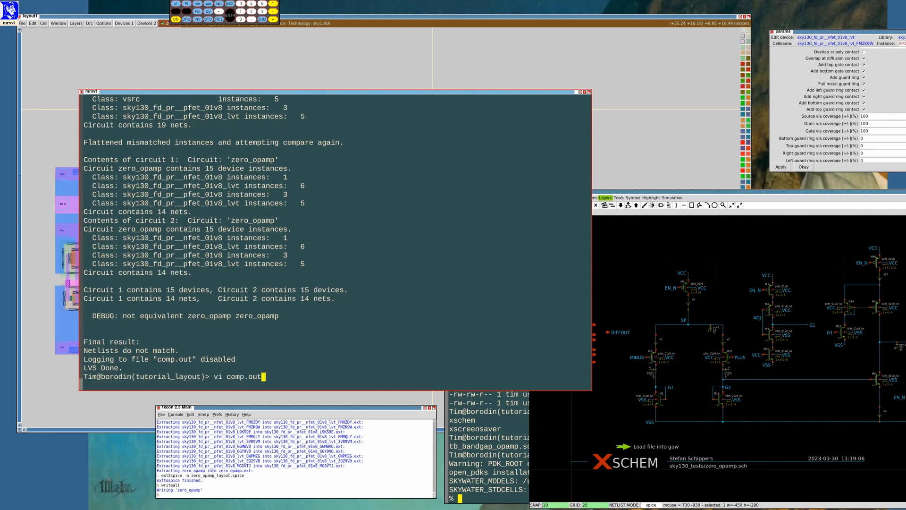
pyautogui.press('Return')
pyautogui.hotkey('ctrl', 'd')
pyautogui.hotkey('ctrl', 'd')
pyautogui.hotkey('ctrl', 'd')
pyautogui.hotkey('ctrl', 'd')
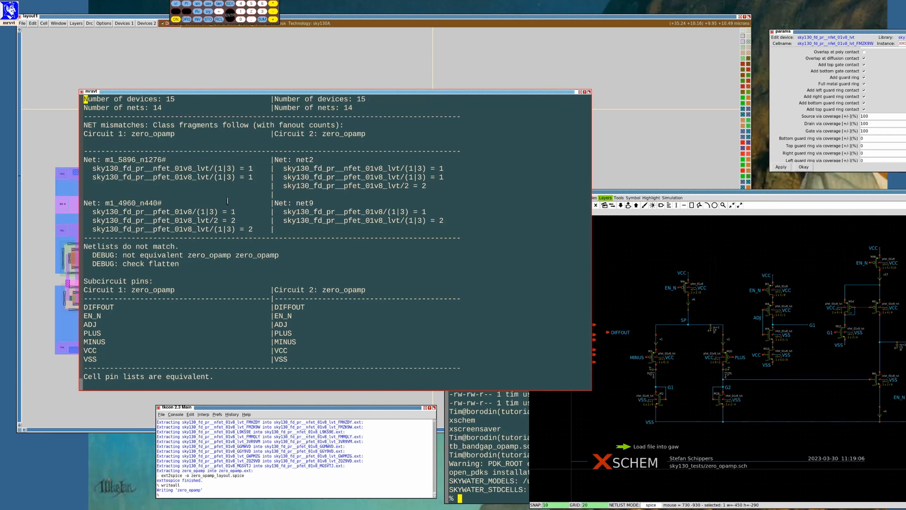
# Move the report clear of the layout and locate the mismatched net by running goto m1_5896_n1276# in the layout console
pyautogui.moveTo(261, 93); pyautogui.dragTo(399, 72)
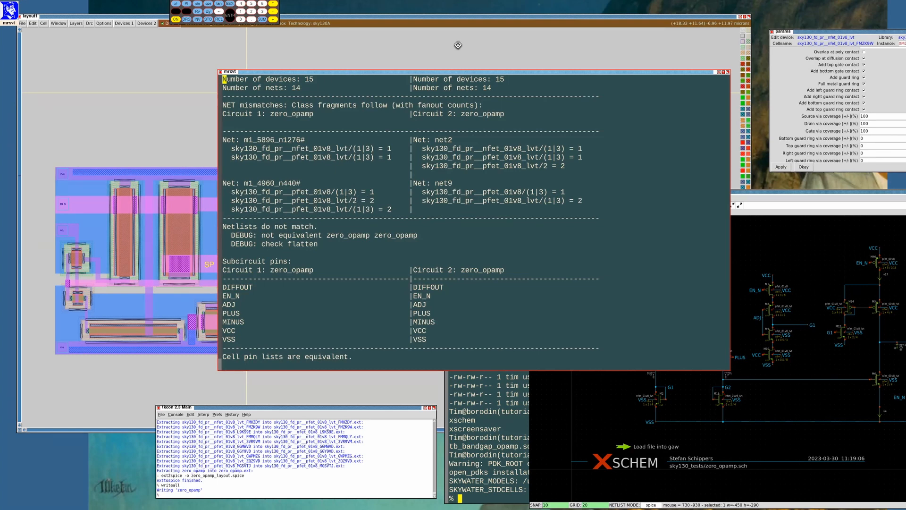
pyautogui.keyDown('alt'); pyautogui.moveTo(312, 84); pyautogui.dragTo(450, 49); pyautogui.keyUp('alt')
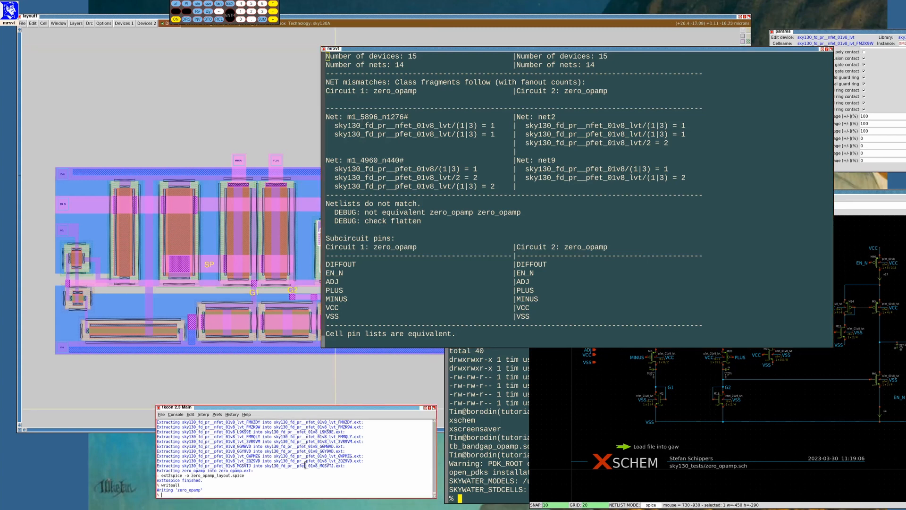
pyautogui.write('goto m1_5896_n1276#')
pyautogui.press('Return')
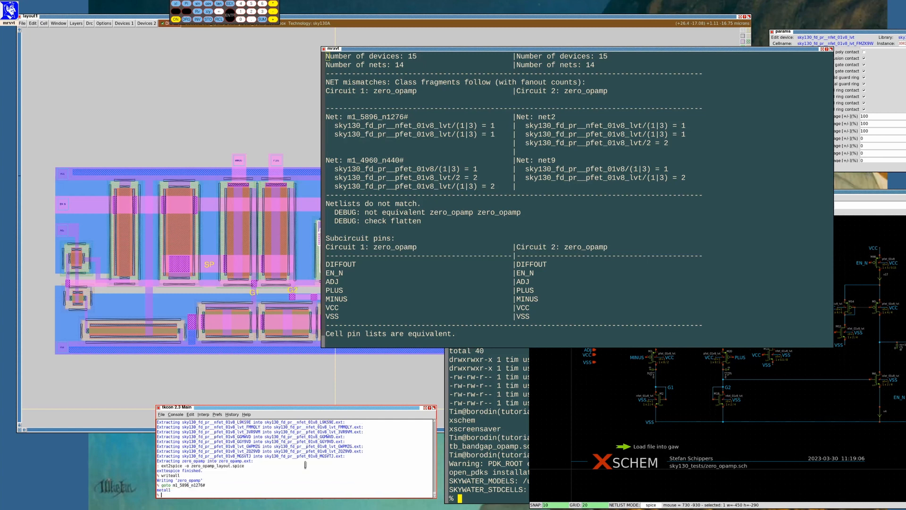
# Bring the layout to the front and select all the metal connected at the located point
pyautogui.click(297, 17)
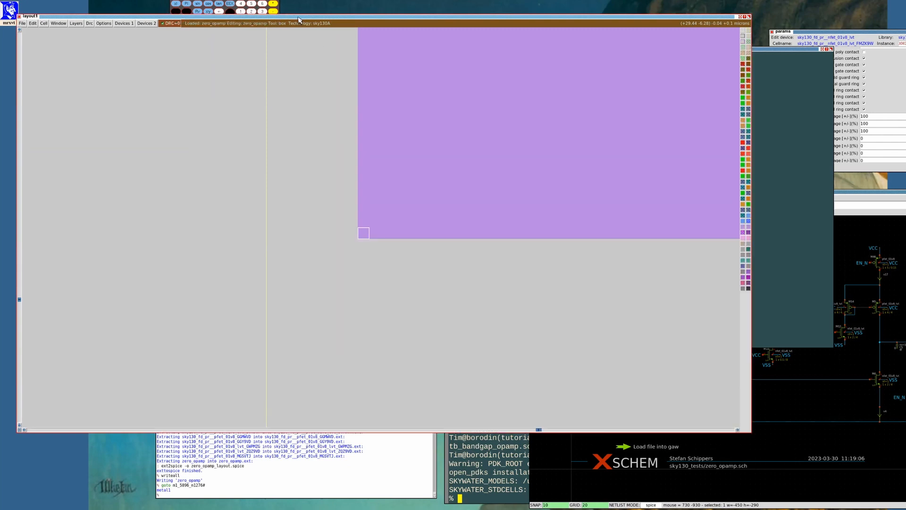
pyautogui.hotkey('shift', 'z')
pyautogui.hotkey('shift', 'z')
pyautogui.hotkey('shift', 'z')
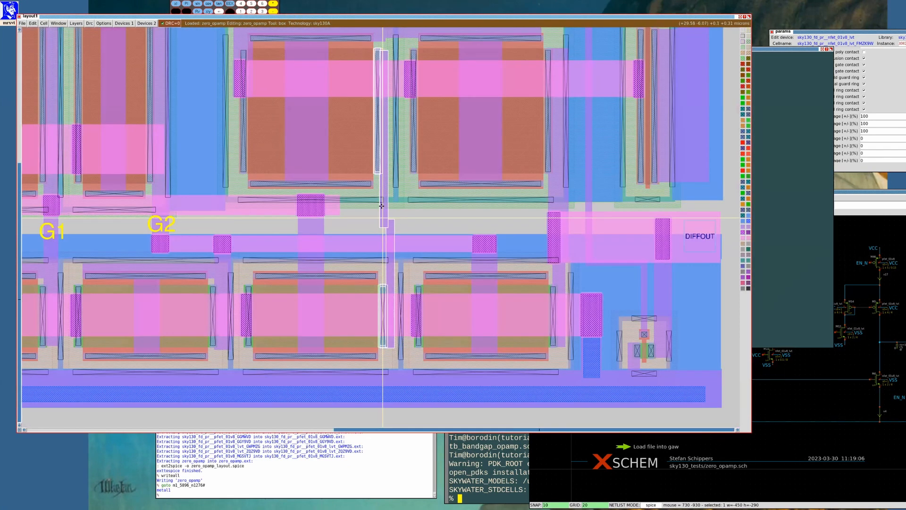
pyautogui.hotkey('shift', 'z')
# Bring up the schematic for comparison, select the double pfet cell XM54, and trace its drain and gate strip nets in the layout
pyautogui.click(852, 192)
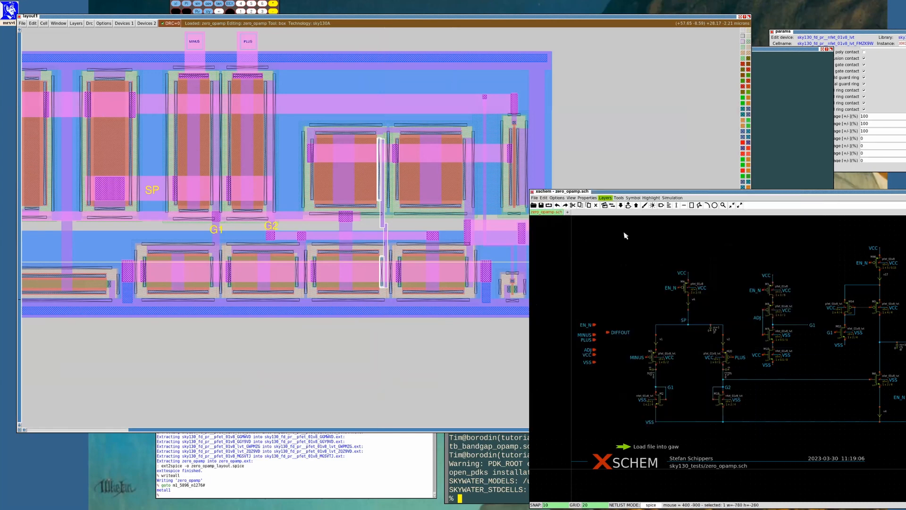
pyautogui.press('i')
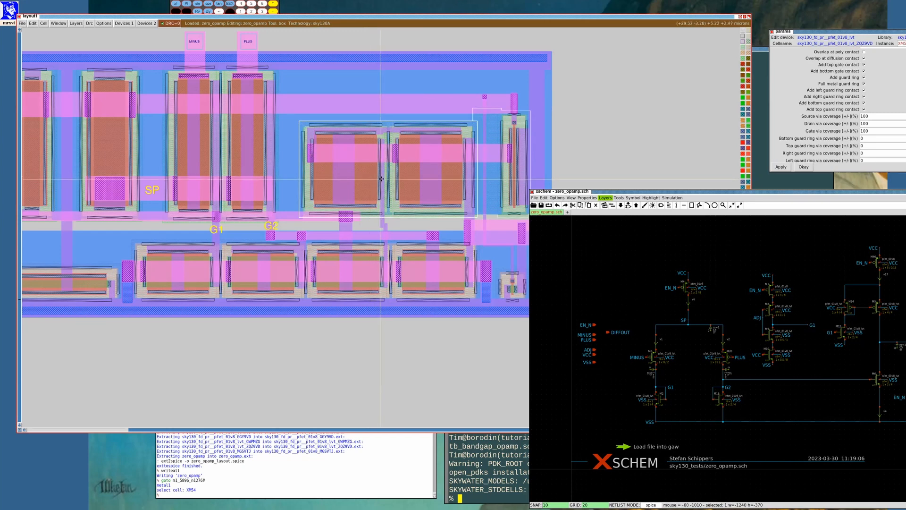
pyautogui.press('s')
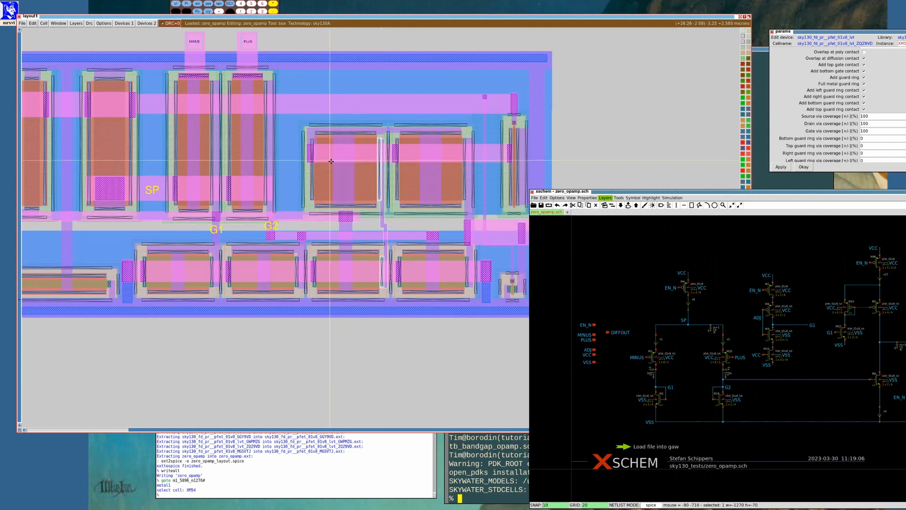
pyautogui.click(382, 130)
pyautogui.press('s')
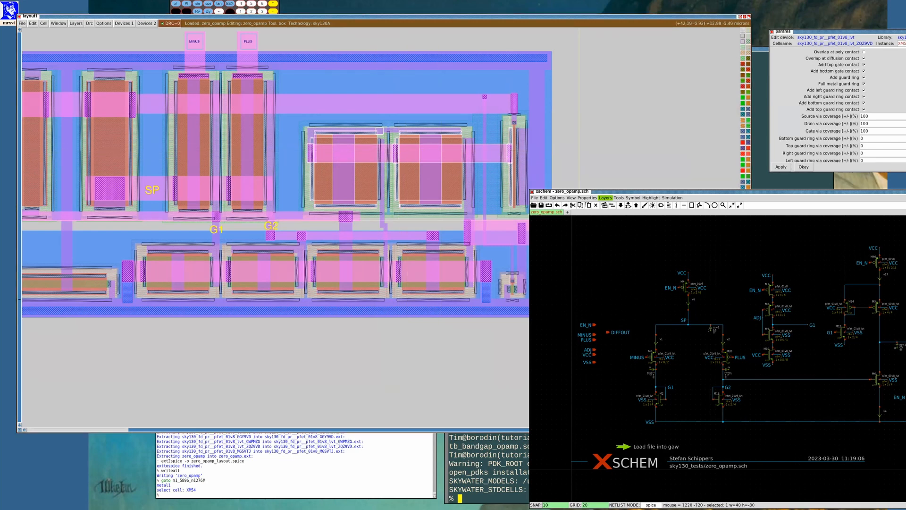
# Erase metal1 (erase m1) between the first paired pfet's outer contact and its gate strip, from about (24.8, -0.97) to (25.54, -0.45) microns
pyautogui.click(302, 162)
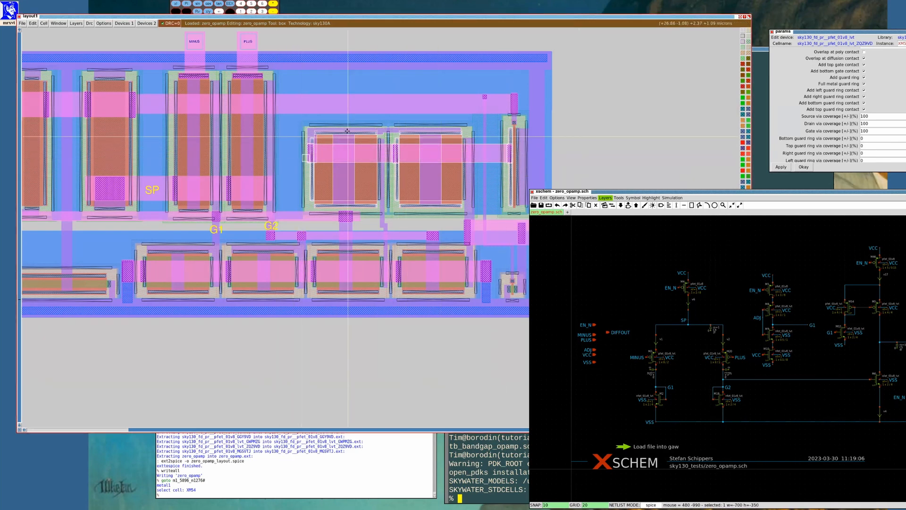
pyautogui.rightClick(345, 130)
pyautogui.press('z')
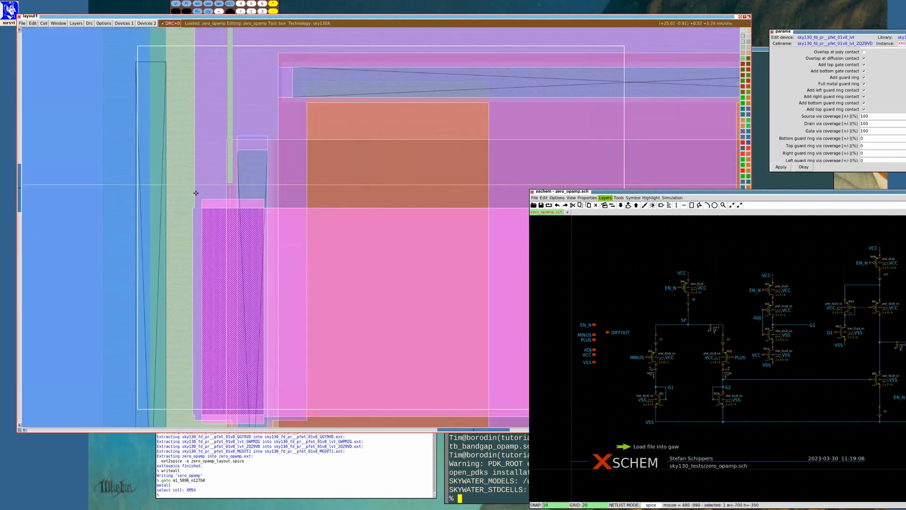
pyautogui.rightClick(325, 103)
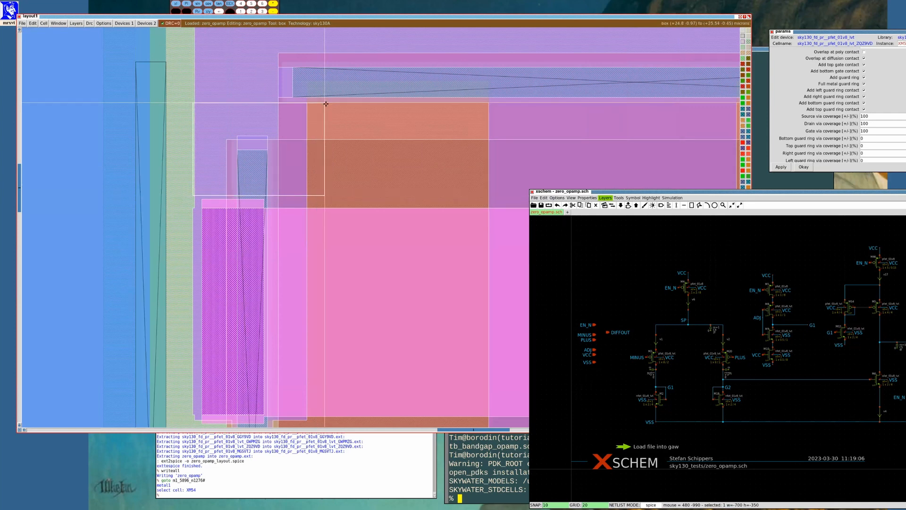
pyautogui.write('1')
pyautogui.press('Return')
# Inspect the paired pfets and trace the metal connected at the first pfet's inner diffusion contact strip
pyautogui.hotkey('shift', 'z')
pyautogui.hotkey('shift', 'z')
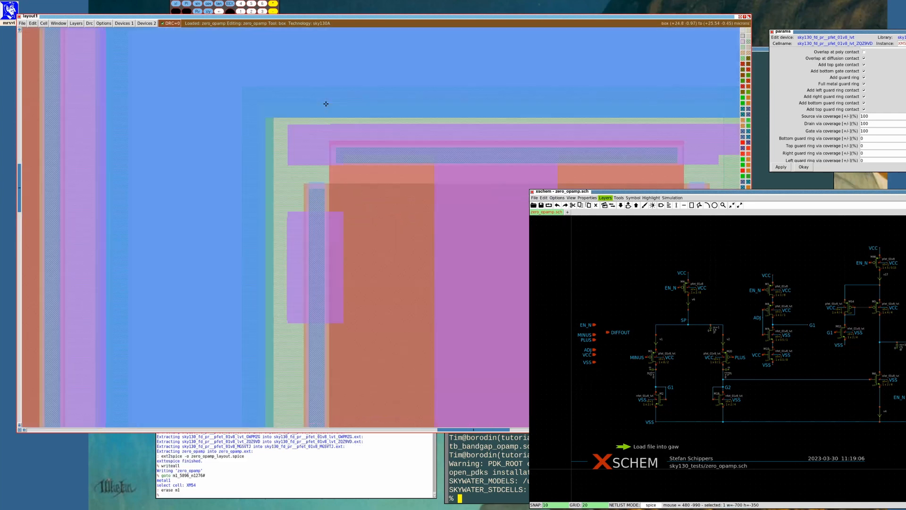
pyautogui.hotkey('shift', 'z')
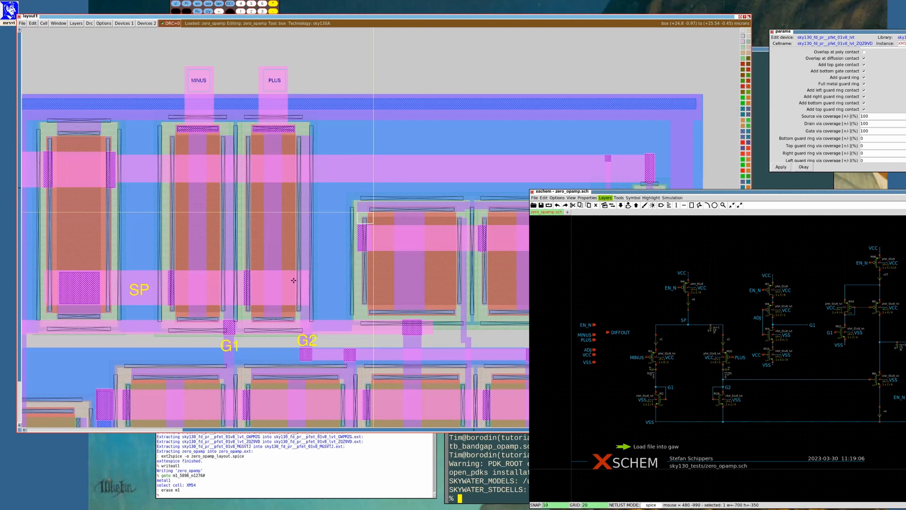
pyautogui.press('Right')
pyautogui.press('Right')
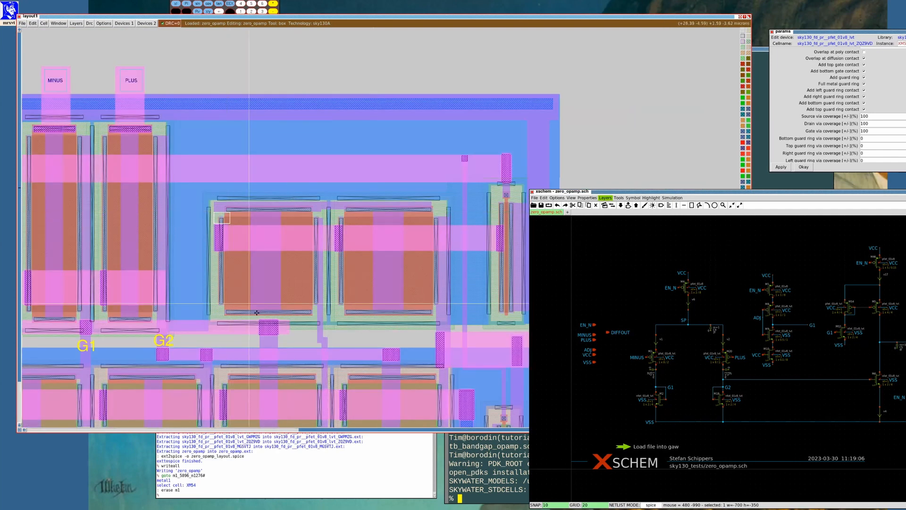
pyautogui.press('s')
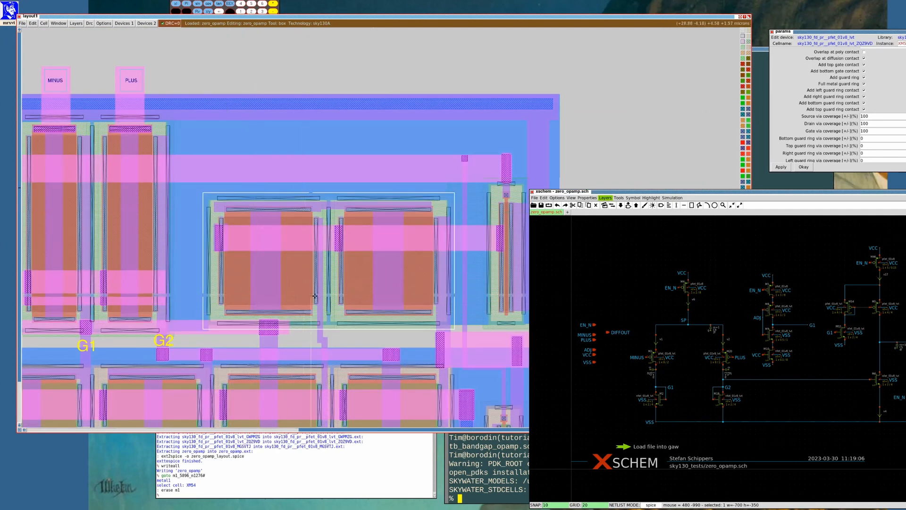
pyautogui.press('s')
pyautogui.press('s')
pyautogui.press('s')
pyautogui.press('s')
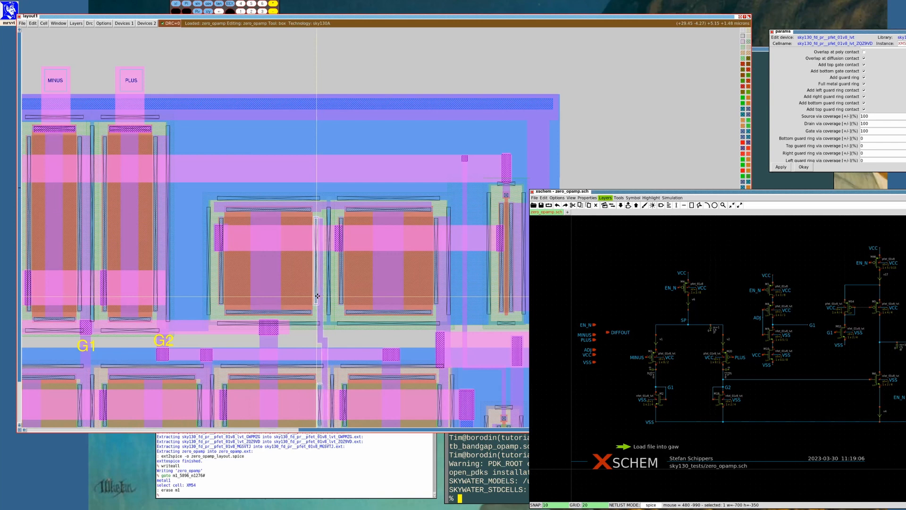
# Paint metal1 (paint m1) between the first paired pfet's inner contact and its gate strip, from about (29.31, -0.81) to (29.75, -0.22) microns
pyautogui.click(314, 224)
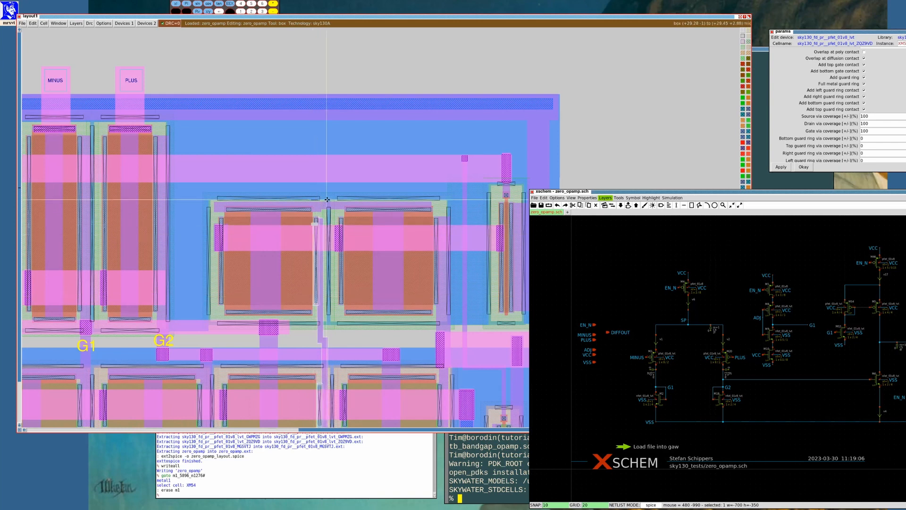
pyautogui.rightClick(327, 199)
pyautogui.press('z')
pyautogui.hotkey('ctrl', 'z')
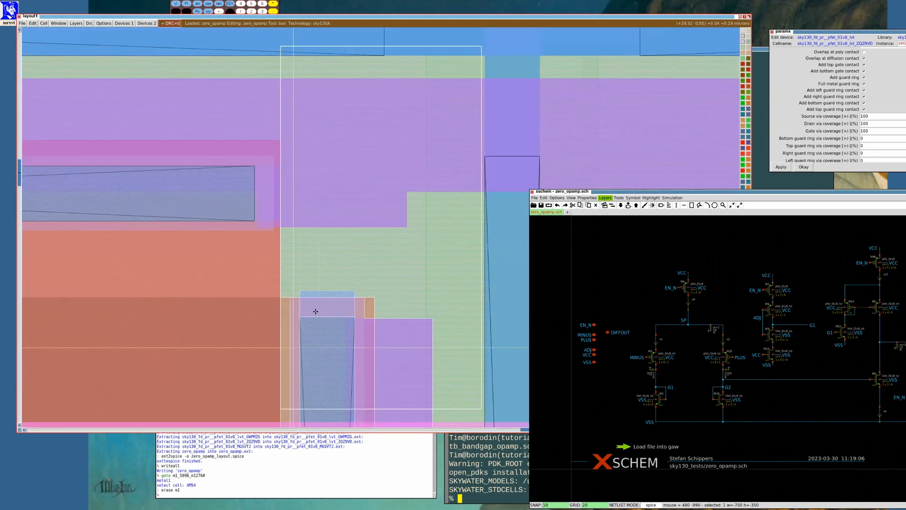
pyautogui.click(291, 347)
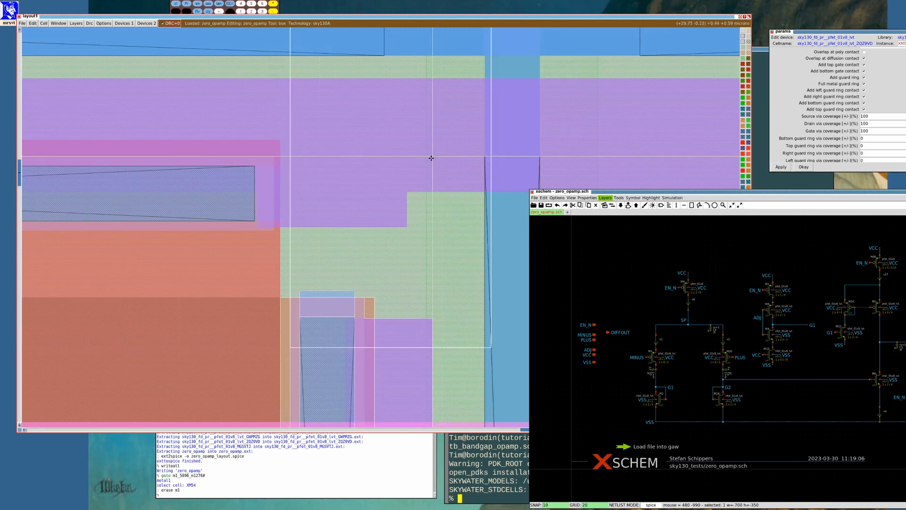
pyautogui.rightClick(432, 157)
pyautogui.press(':')
pyautogui.write('erase')
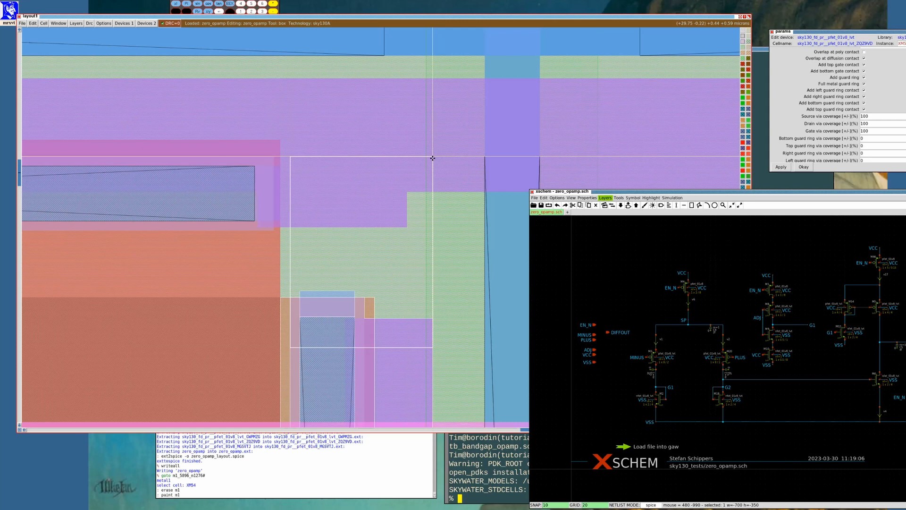
pyautogui.press('Return')
# Fill the small notch between the gate strip's end and the new patch with metal1, starting at about (29.2, -0.48) microns
pyautogui.hotkey('shift', 'z')
pyautogui.hotkey('shift', 'z')
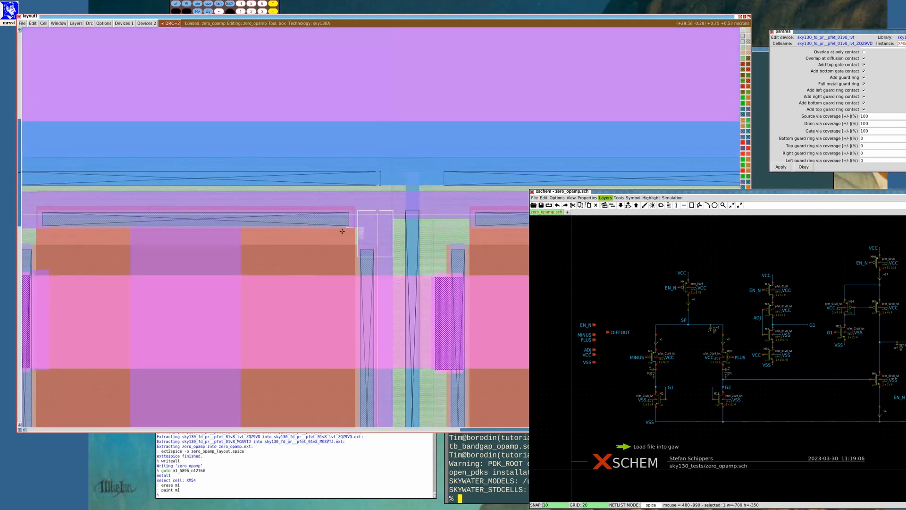
pyautogui.click(349, 229)
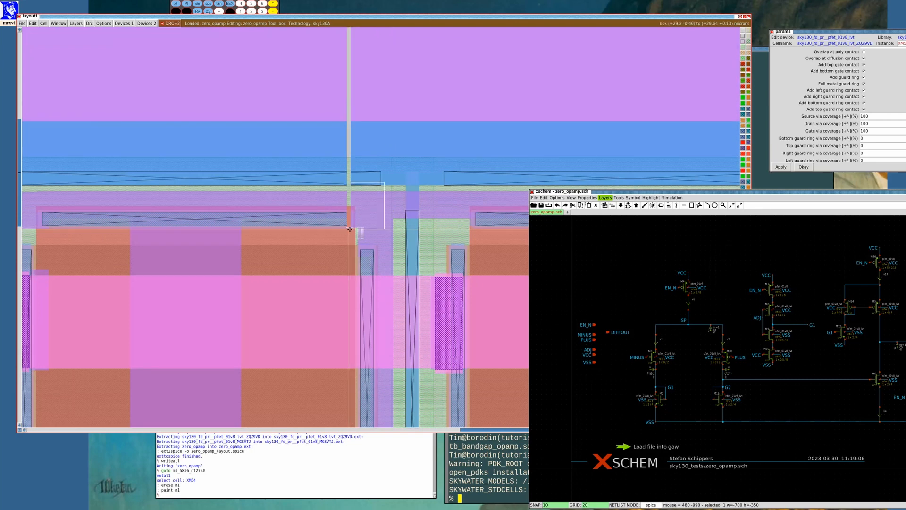
pyautogui.rightClick(370, 220)
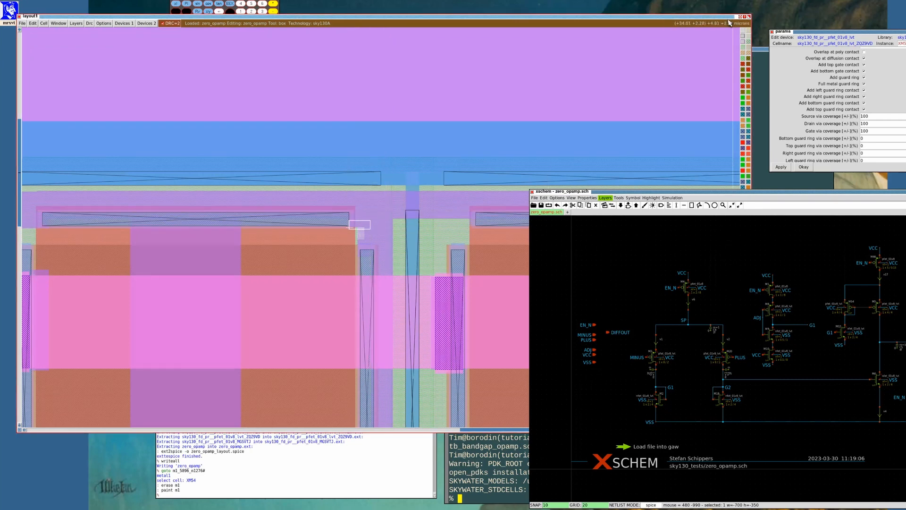
pyautogui.click(729, 19)
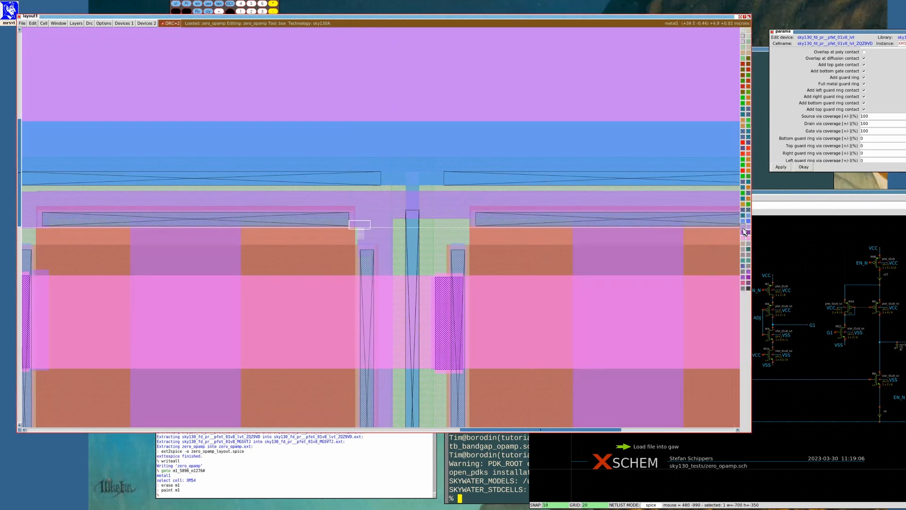
pyautogui.hotkey('shift', 'z')
pyautogui.hotkey('shift', 'z')
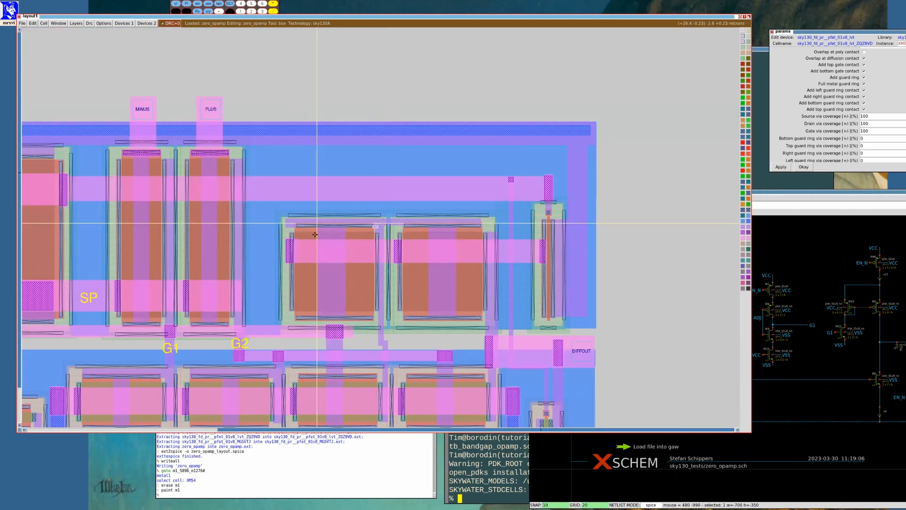
# View the whole layout and save the modified zero_opamp cell by running writeall with the autowrite option
pyautogui.click(282, 242)
pyautogui.press('v')
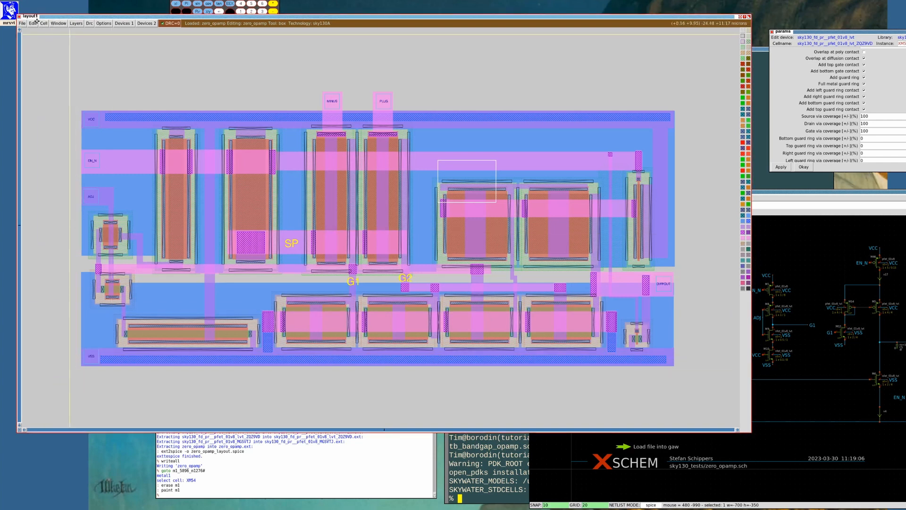
pyautogui.click(22, 24)
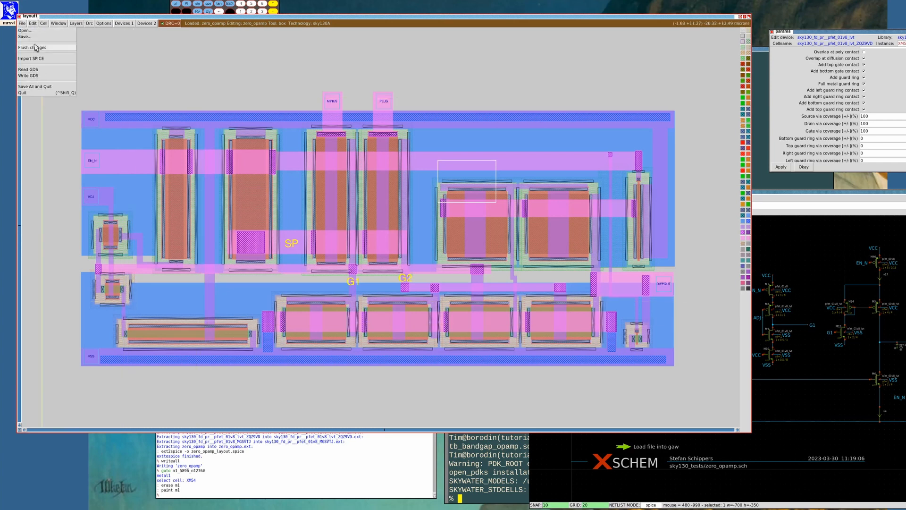
pyautogui.click(41, 3)
pyautogui.write('w')
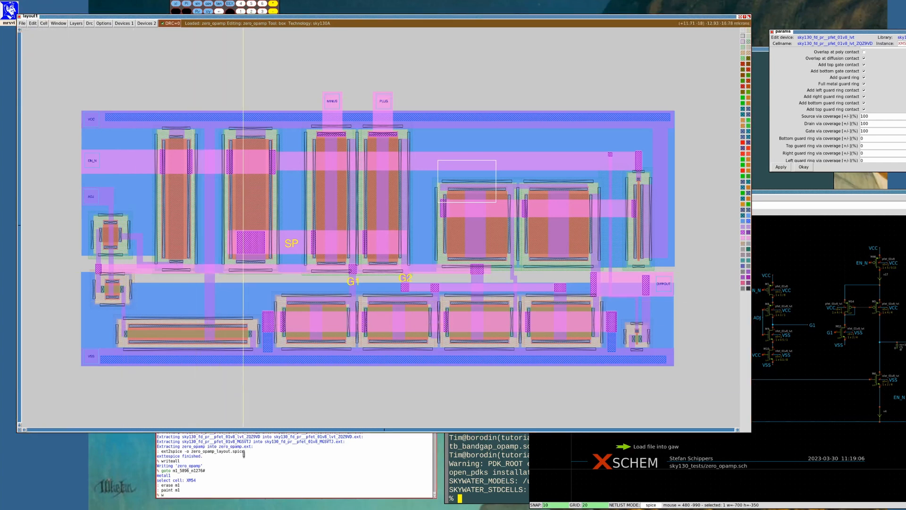
pyautogui.write('riteall')
pyautogui.press('Return')
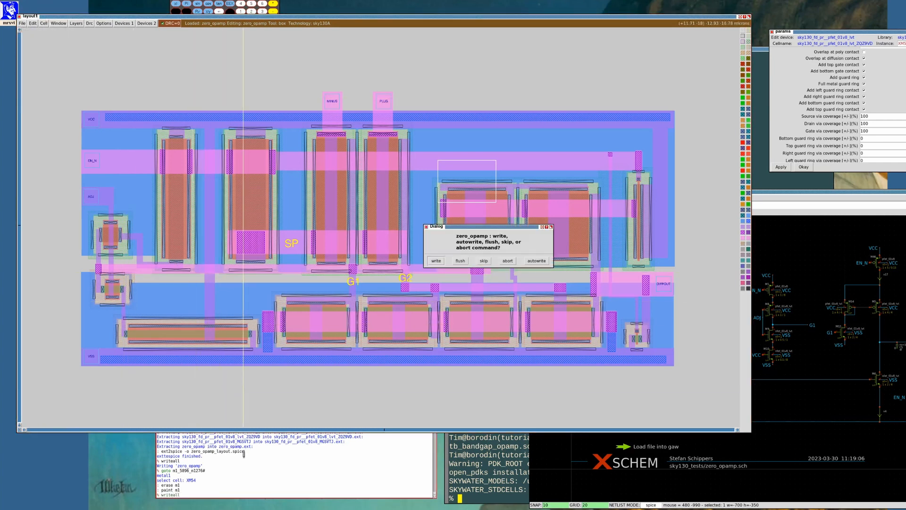
pyautogui.click(529, 263)
# Re-extract the layout with extract all and write its netlist with ext2spice -o zero_opamp_layout.spice
pyautogui.write('goto m1_5858_n66#')
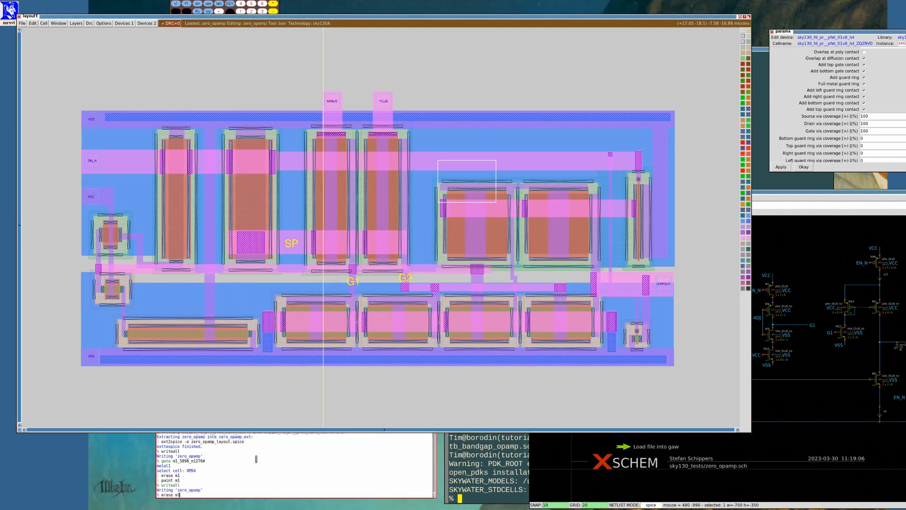
pyautogui.press('Up')
pyautogui.press('Return')
pyautogui.write('writeall')
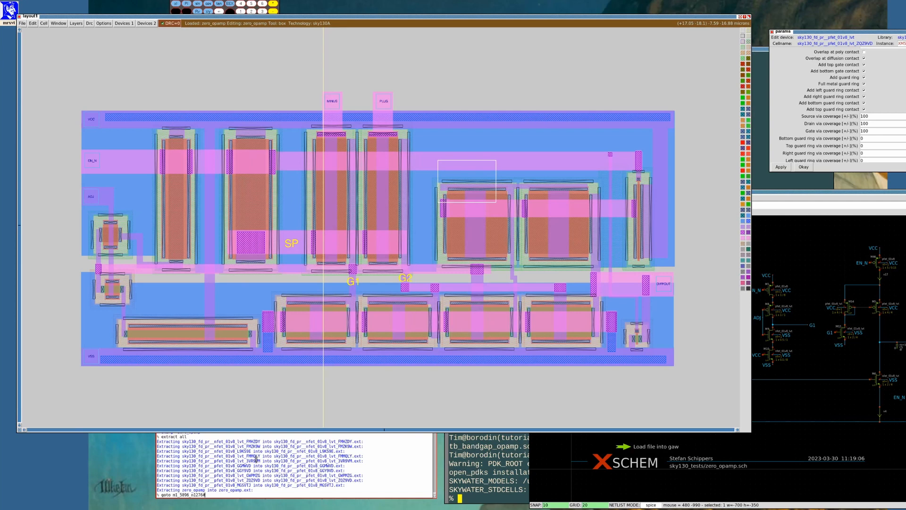
pyautogui.press('Up')
pyautogui.press('Return')
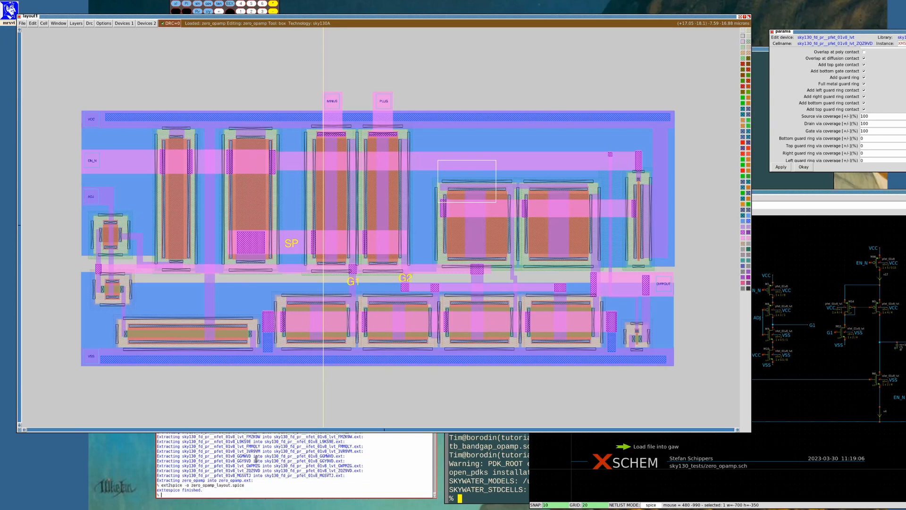
# Close the old report in the terminal and rerun the netgen batch LVS of zero_opamp_layout.spice against zero_opamp.spice with the sky130A setup
pyautogui.click(153, 18)
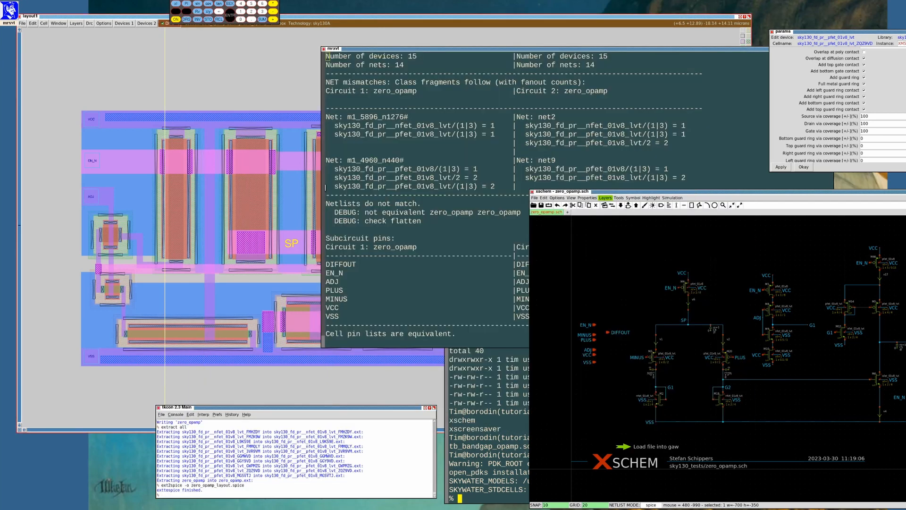
pyautogui.click(400, 49)
pyautogui.write(':q')
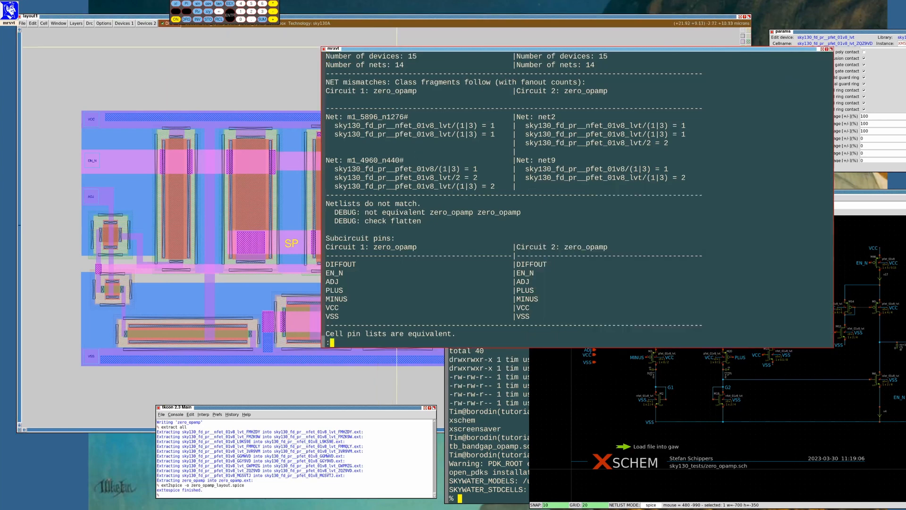
pyautogui.press('Return')
pyautogui.press('Up')
pyautogui.press('Up')
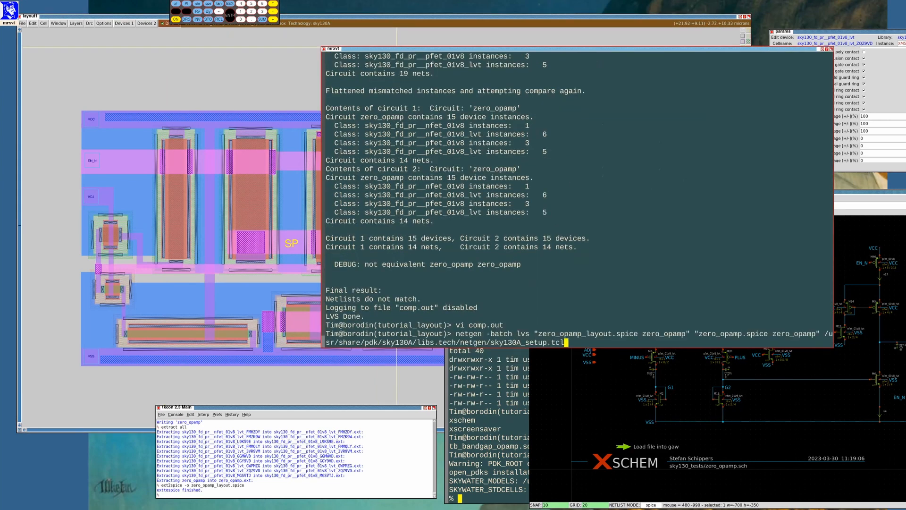
pyautogui.press('Return')
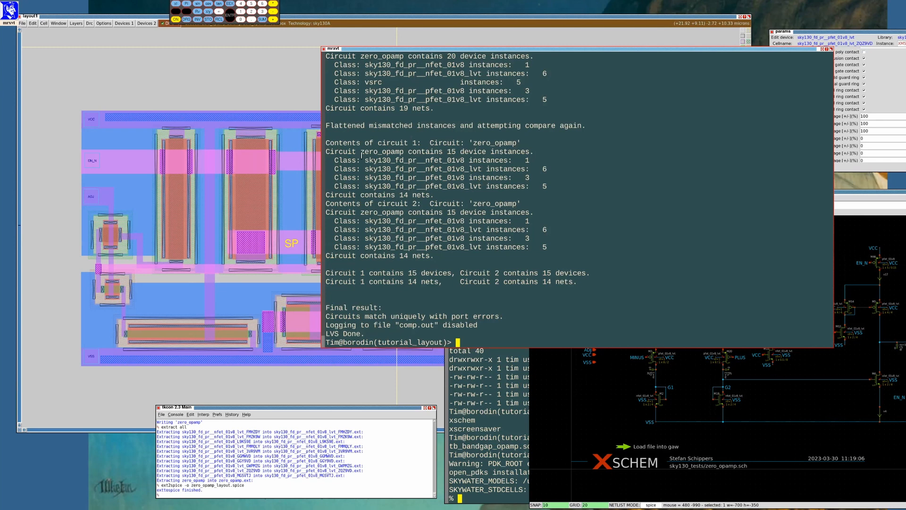
# Check the LVS final result line, reopen comp.out in vi and go to the end of the report
pyautogui.moveTo(327, 315); pyautogui.dragTo(529, 318)
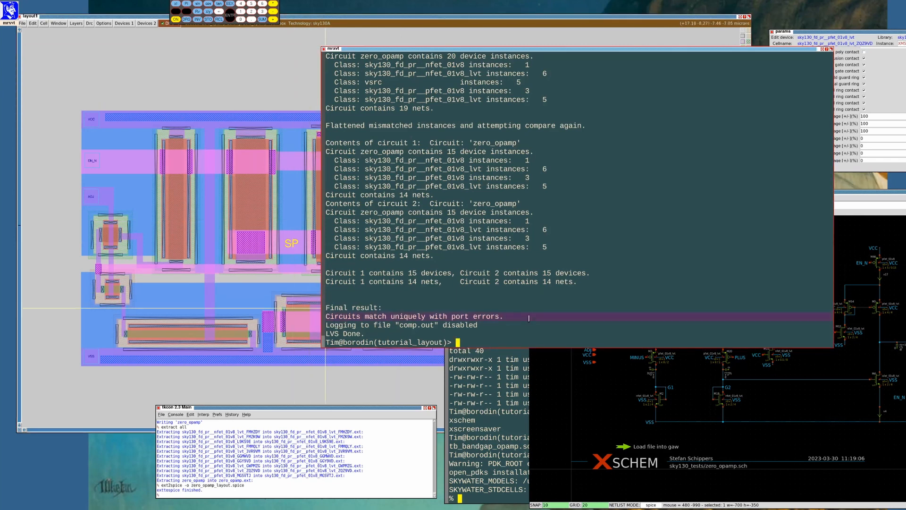
pyautogui.press('Up')
pyautogui.press('Up')
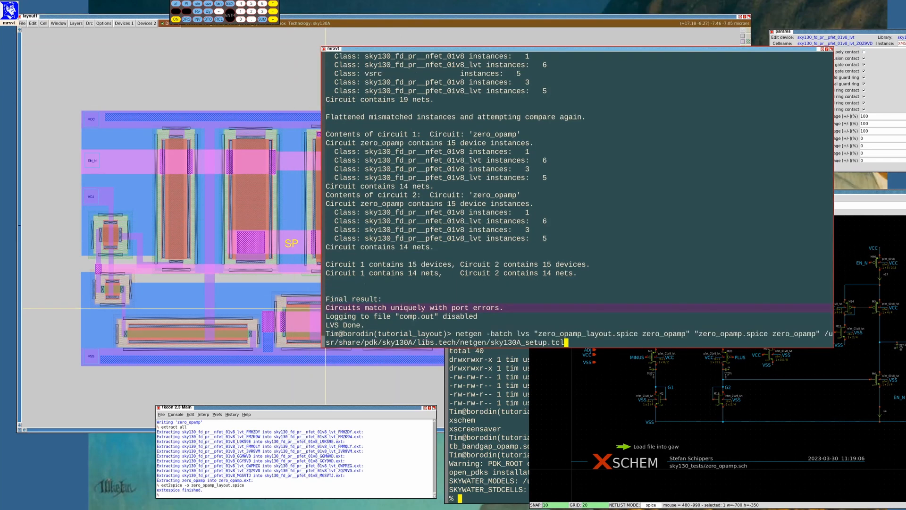
pyautogui.press('Return')
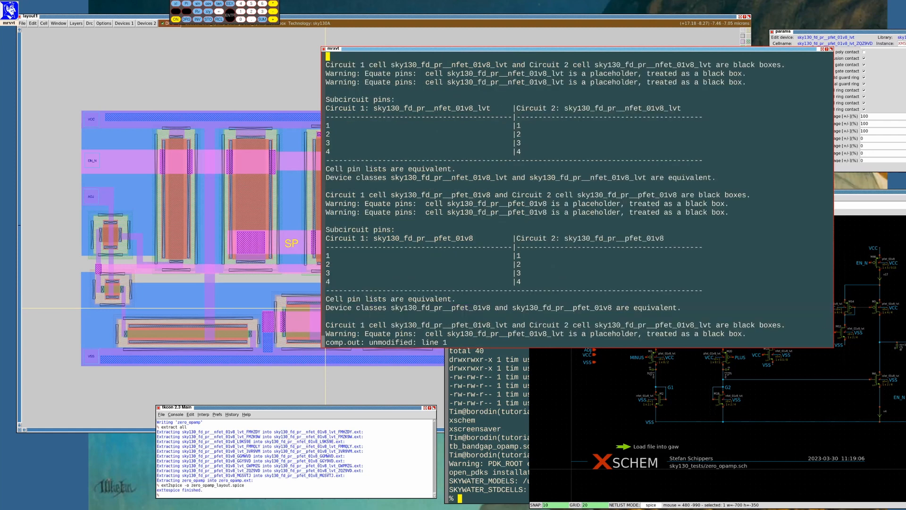
pyautogui.hotkey('shift', 'g')
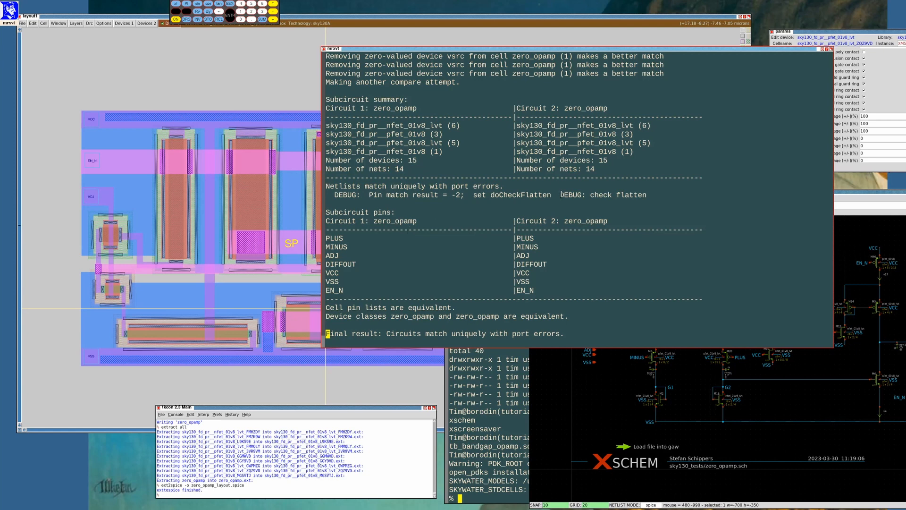
# Examine the report's debug line, device summary and pin lists for port errors, and shift the terminal up and aside
pyautogui.moveTo(698, 182); pyautogui.dragTo(697, 195)
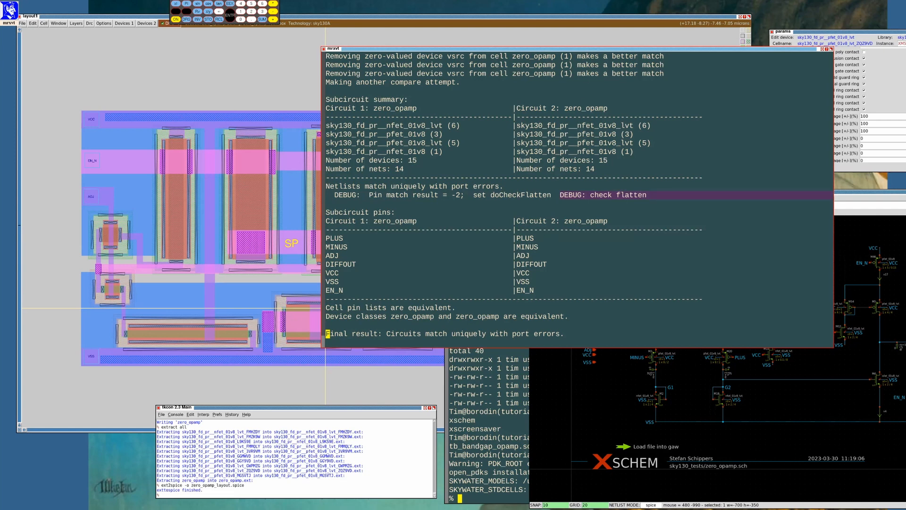
pyautogui.scroll(3, 570, 142)
pyautogui.scroll(-3, 569, 143)
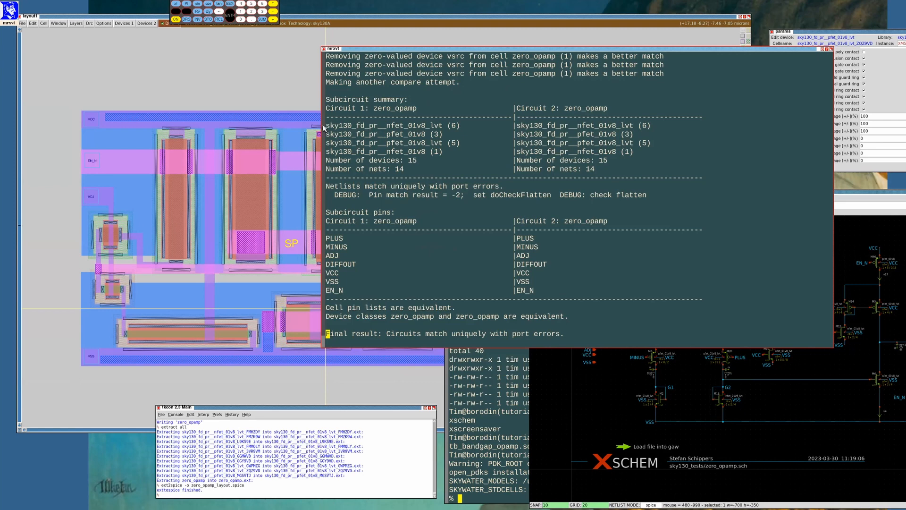
pyautogui.moveTo(704, 275); pyautogui.dragTo(716, 293)
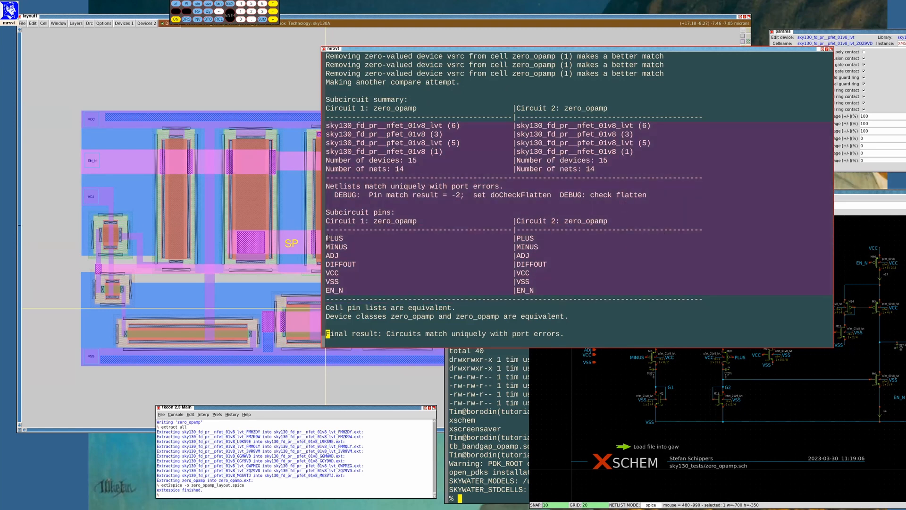
pyautogui.moveTo(326, 238); pyautogui.dragTo(704, 286)
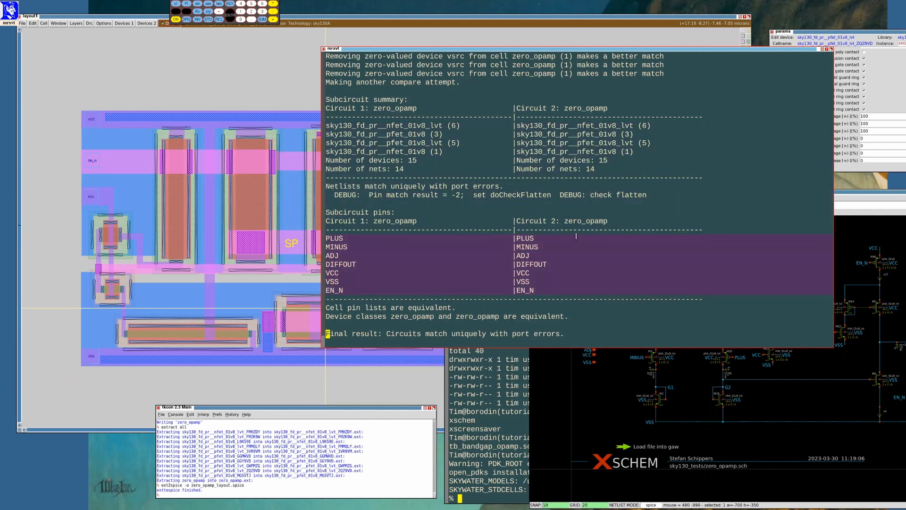
pyautogui.moveTo(514, 49); pyautogui.dragTo(471, 15)
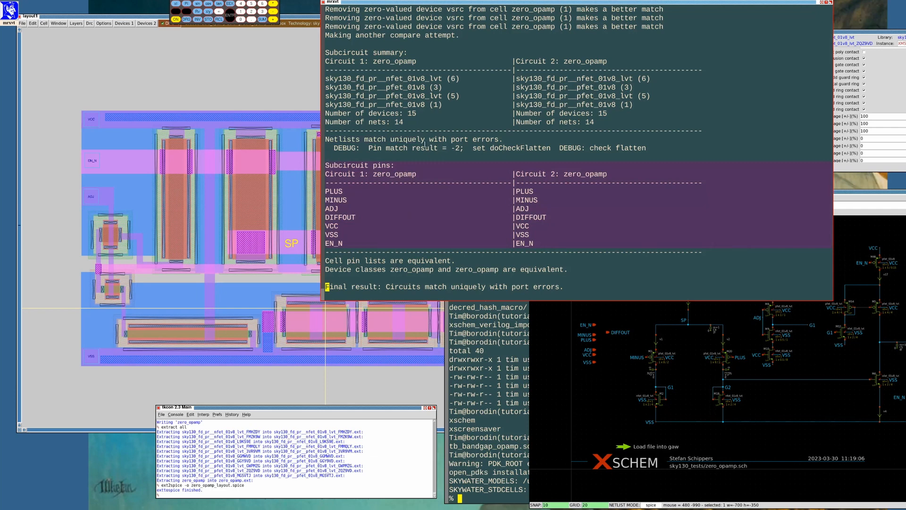
pyautogui.moveTo(454, 4); pyautogui.dragTo(422, 0)
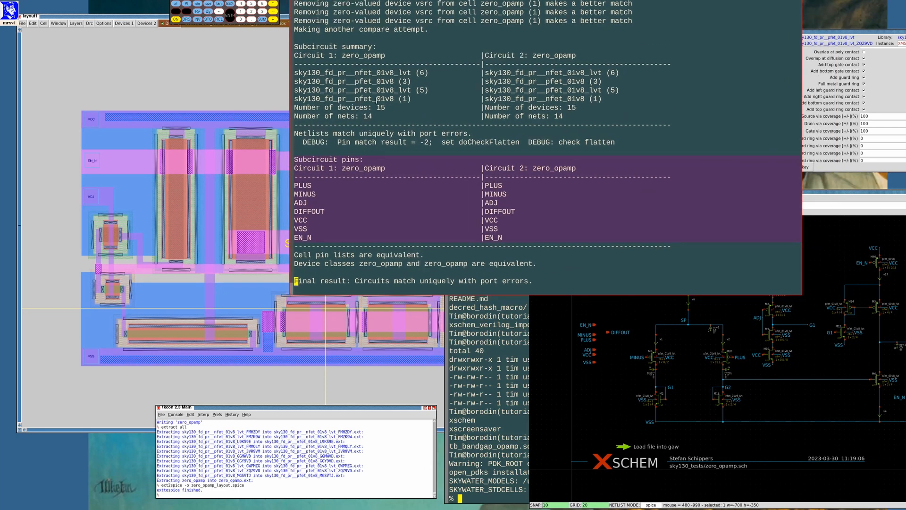
# Bring the zero_opamp layout window in front of the LVS report and shift it slightly up
pyautogui.click(144, 17)
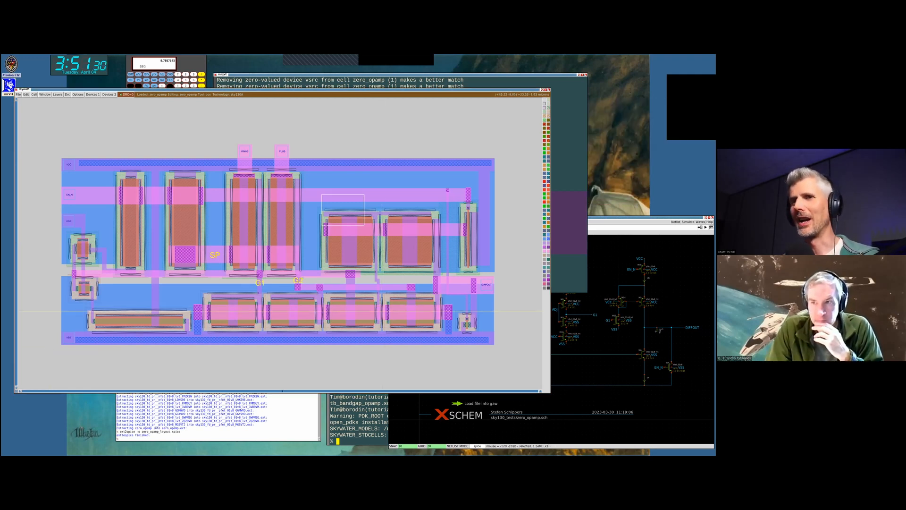
pyautogui.click(698, 199)
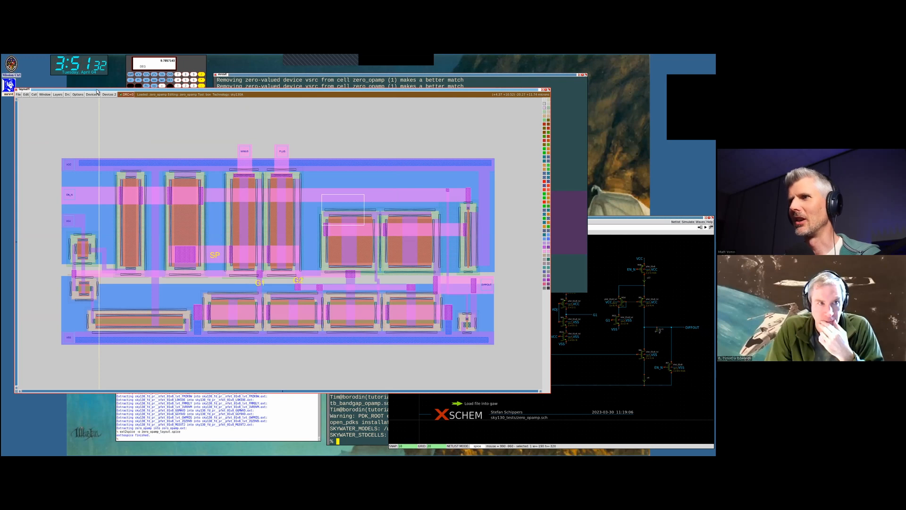
pyautogui.moveTo(96, 91); pyautogui.dragTo(96, 85)
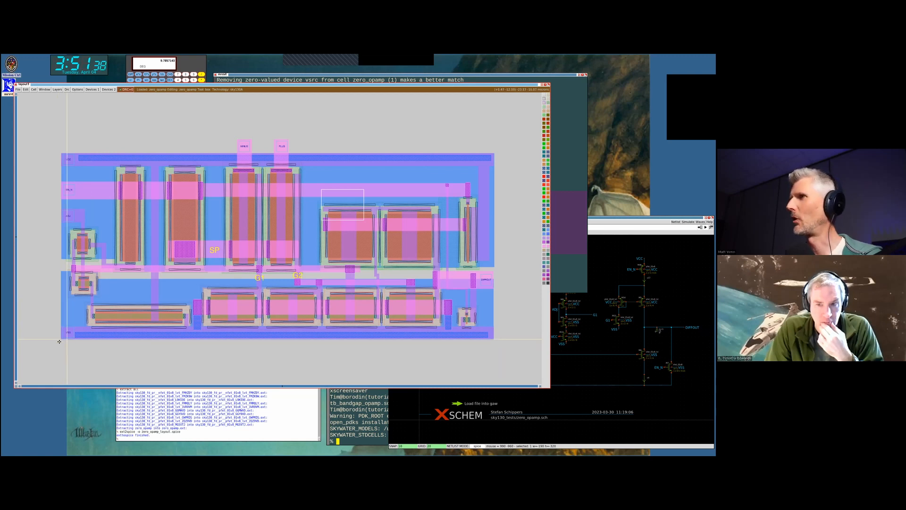
# Switch to xschem and go up from the zero_opamp schematic to its parent testbench, showing the zero_opamp symbol
pyautogui.click(540, 324)
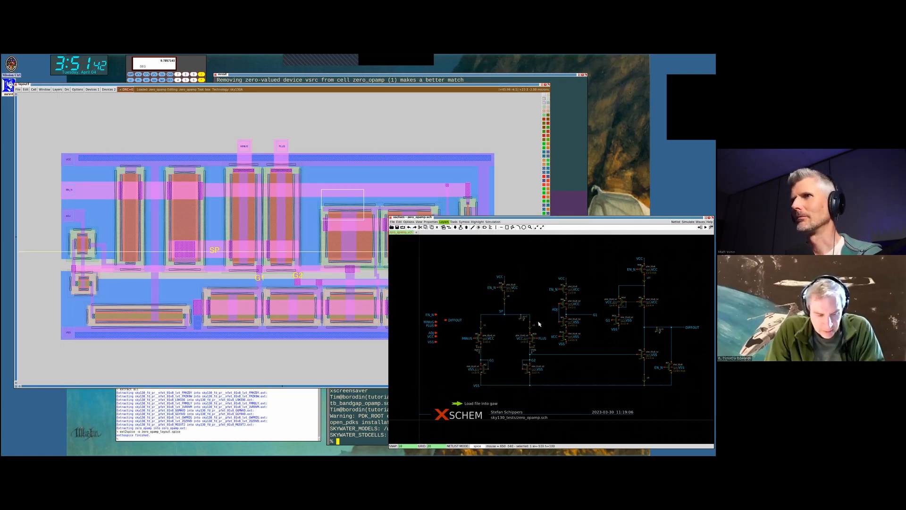
pyautogui.hotkey('ctrl', 'e')
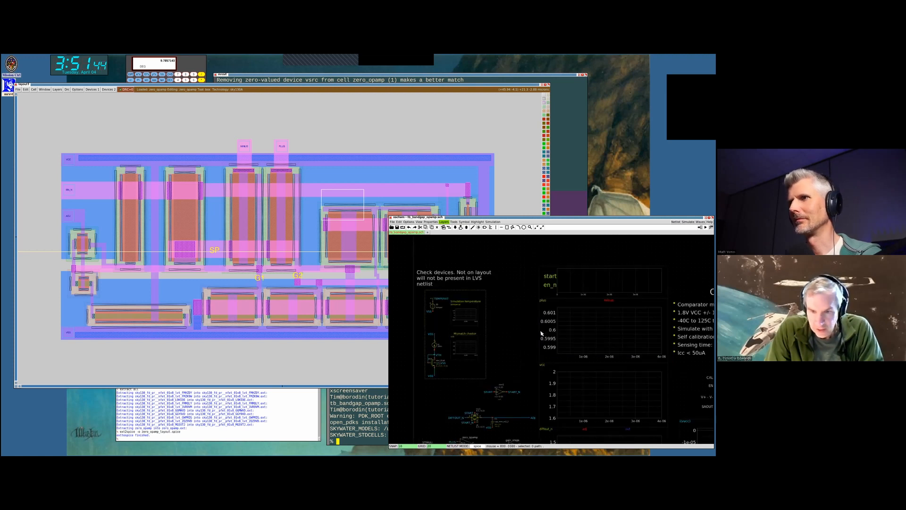
pyautogui.scroll(-3, 529, 359)
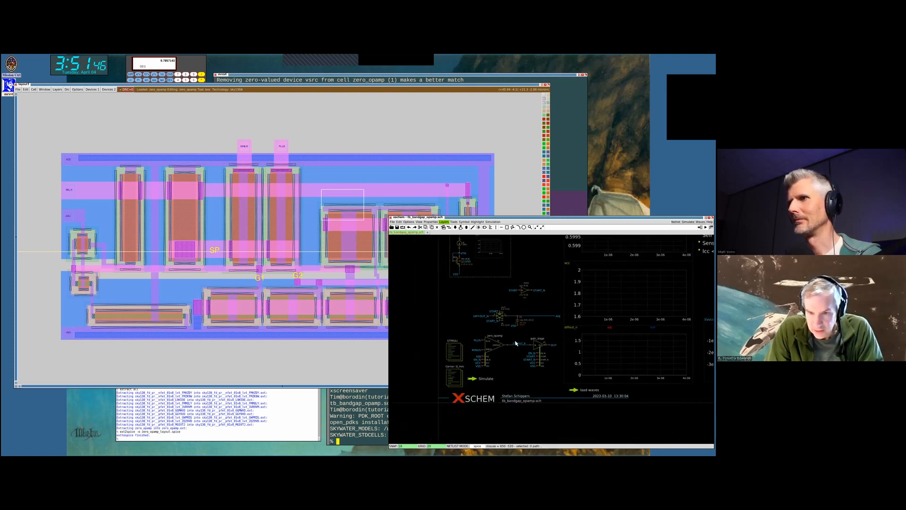
# Inspect the properties of the zero_opamp symbol in the testbench, move the dialog aside and cancel it without changes
pyautogui.click(491, 345)
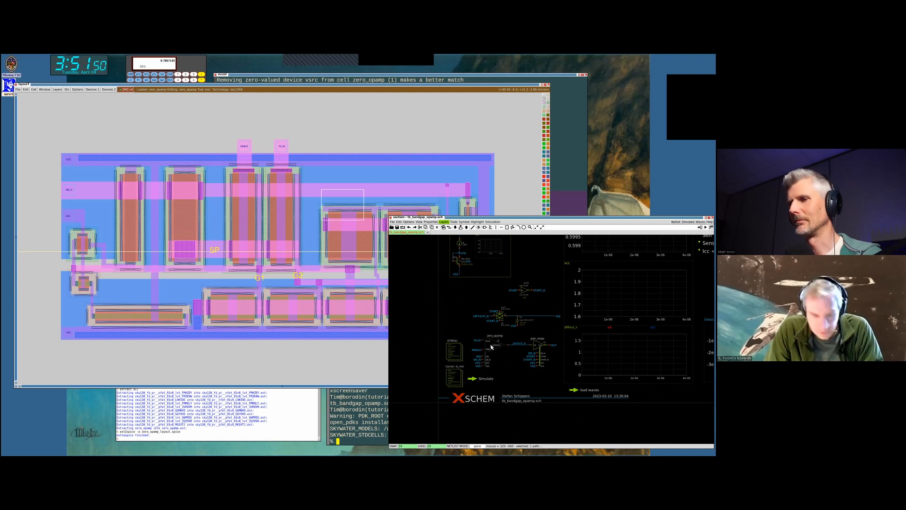
pyautogui.press('q')
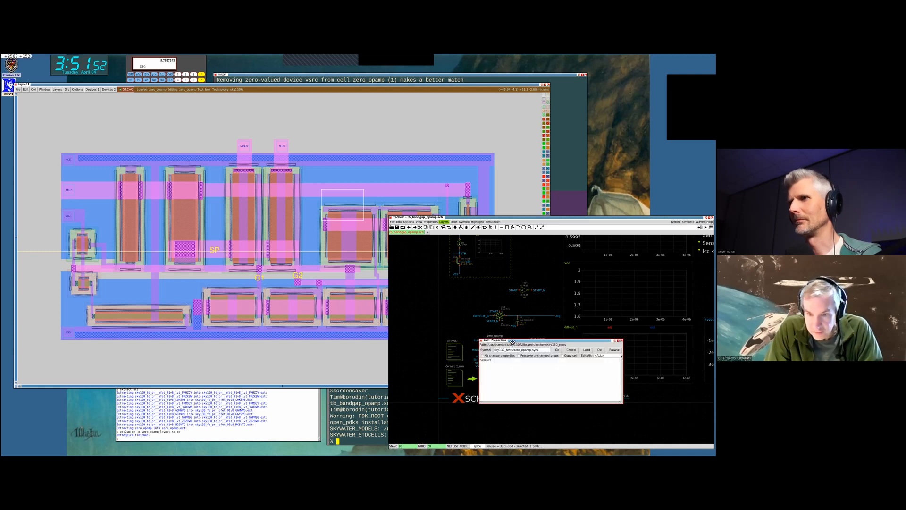
pyautogui.moveTo(511, 344); pyautogui.dragTo(572, 260)
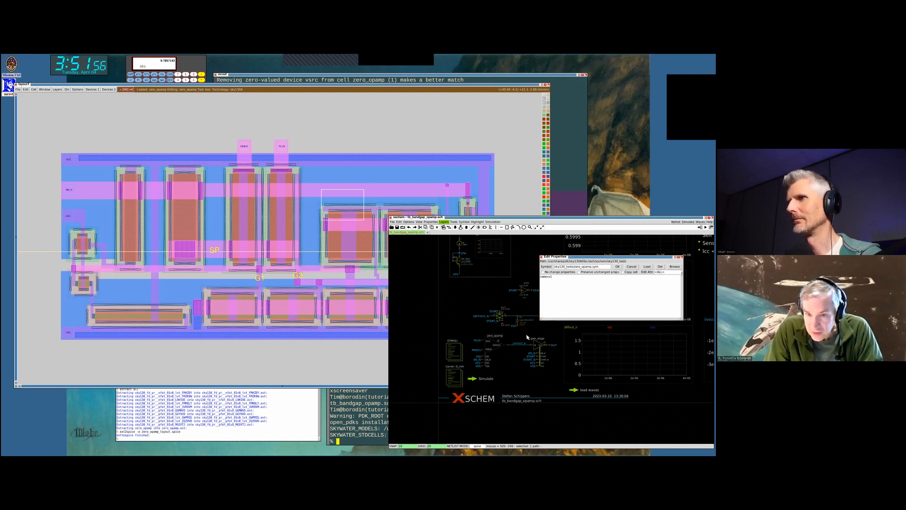
pyautogui.click(631, 266)
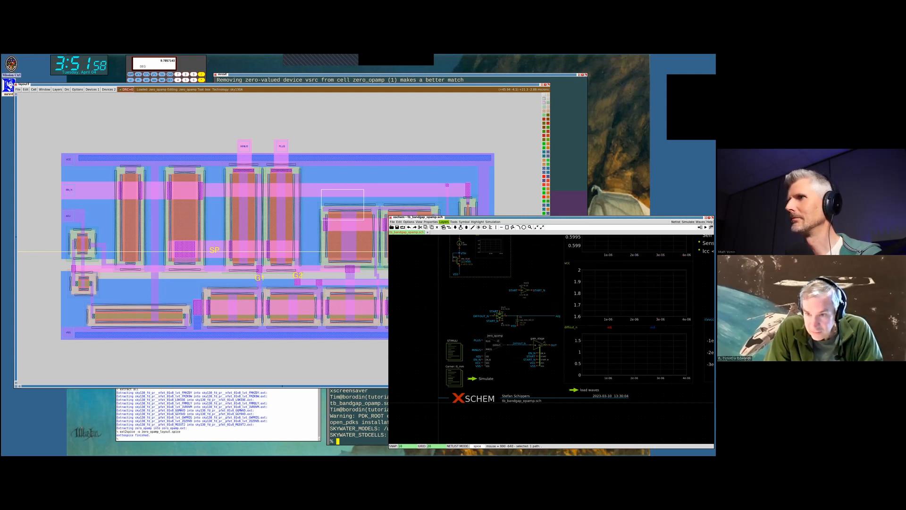
# Examine the zero_opamp instance and STIMULI block within the whole testbench, and return to the layout window
pyautogui.click(491, 347)
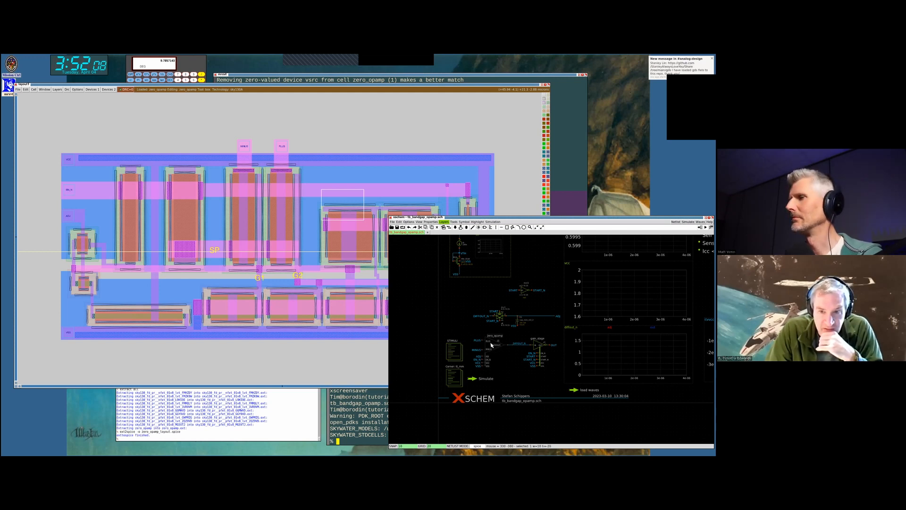
pyautogui.click(455, 356)
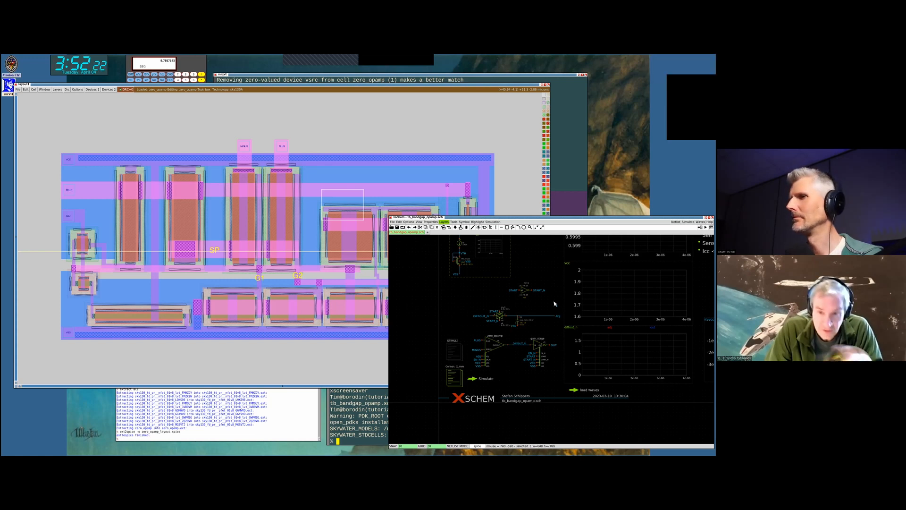
pyautogui.scroll(-2, 550, 310)
pyautogui.scroll(-2, 514, 322)
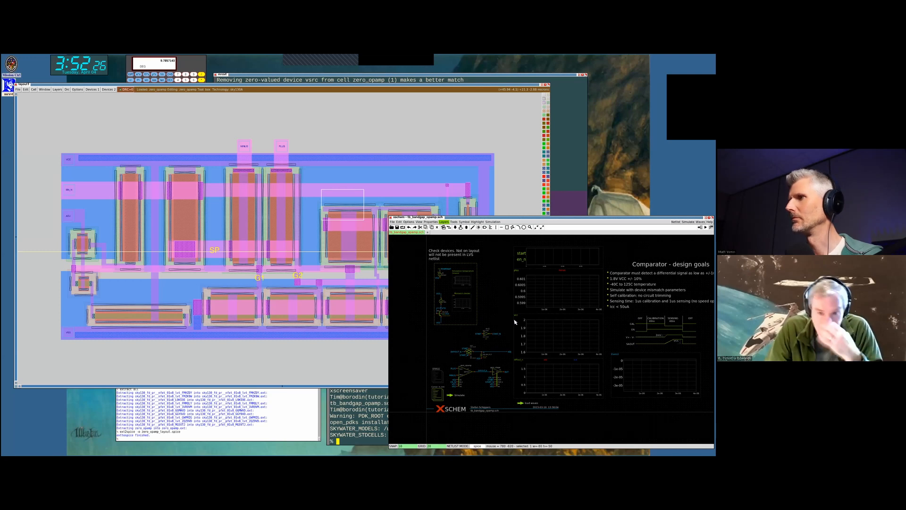
pyautogui.click(464, 373)
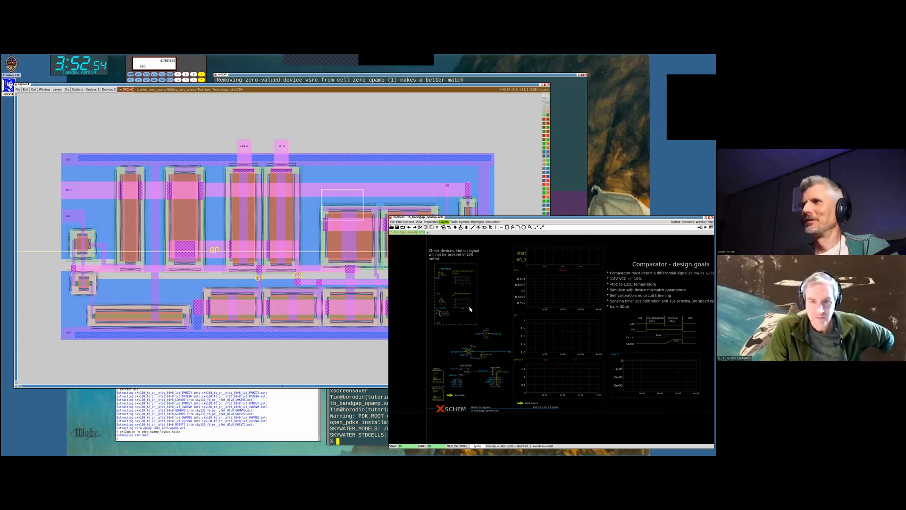
pyautogui.click(410, 85)
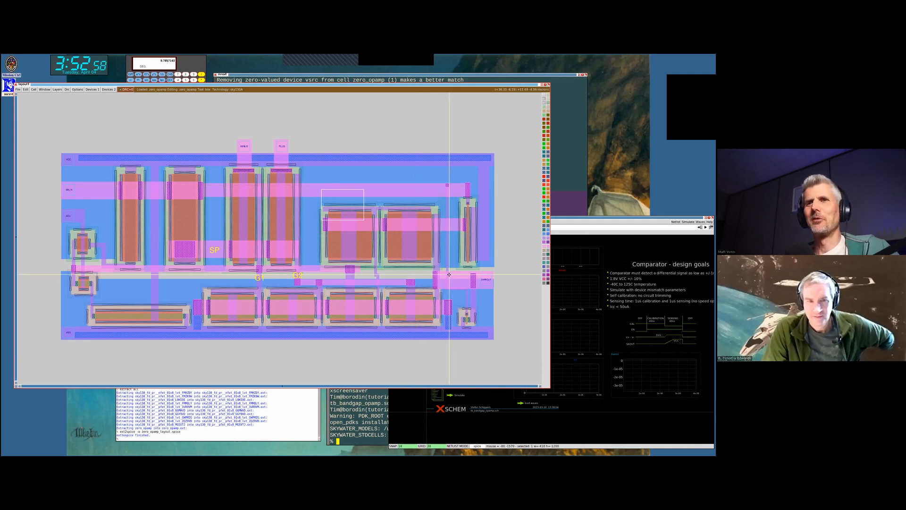